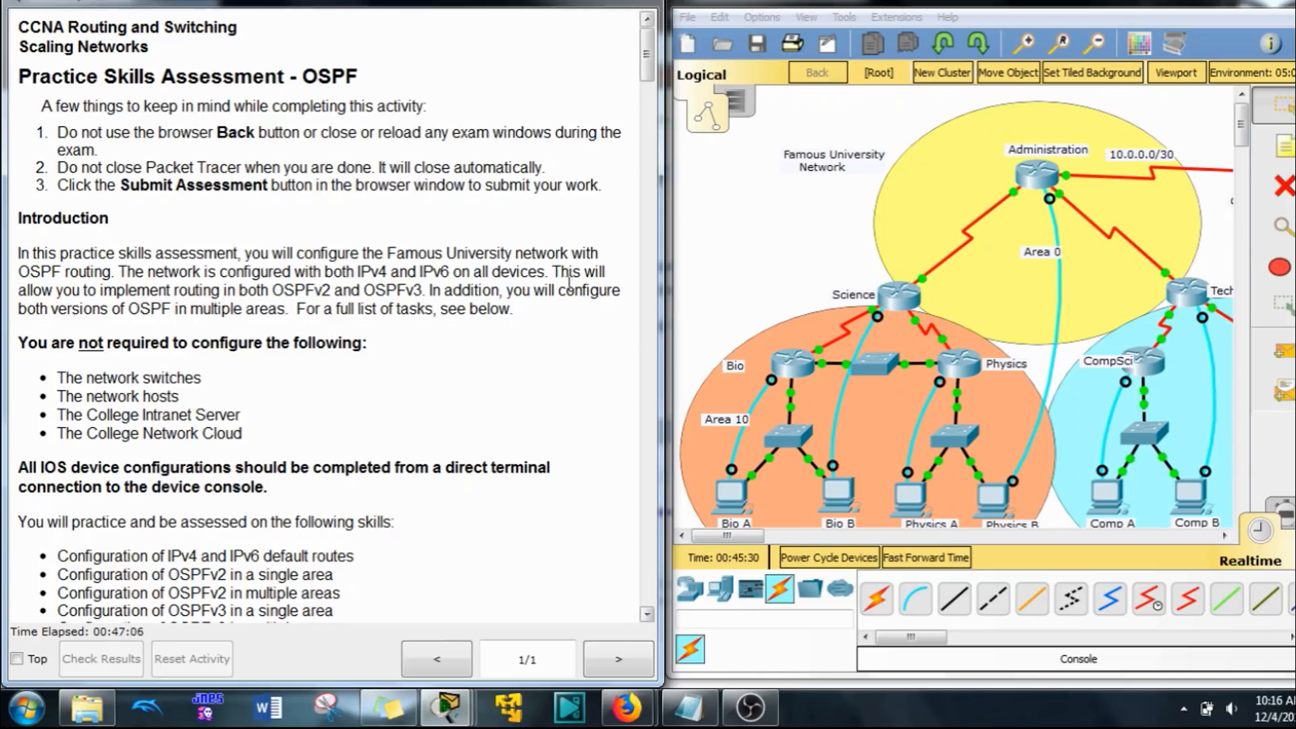
Step: Review the assessment's device and host address tables and the instructions for default routes and single-area OSPF
scroll(500, 270, down, 20)
scroll(505, 260, down, 20)
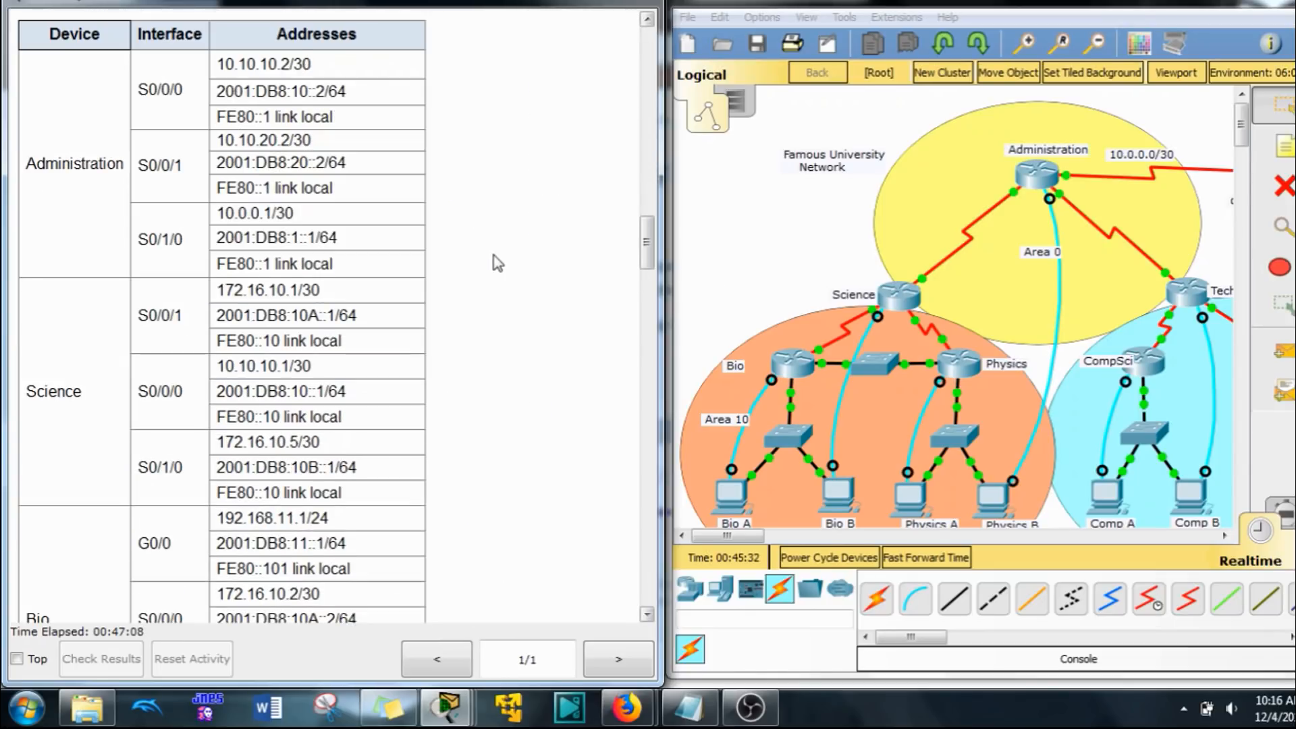
scroll(484, 257, down, 5)
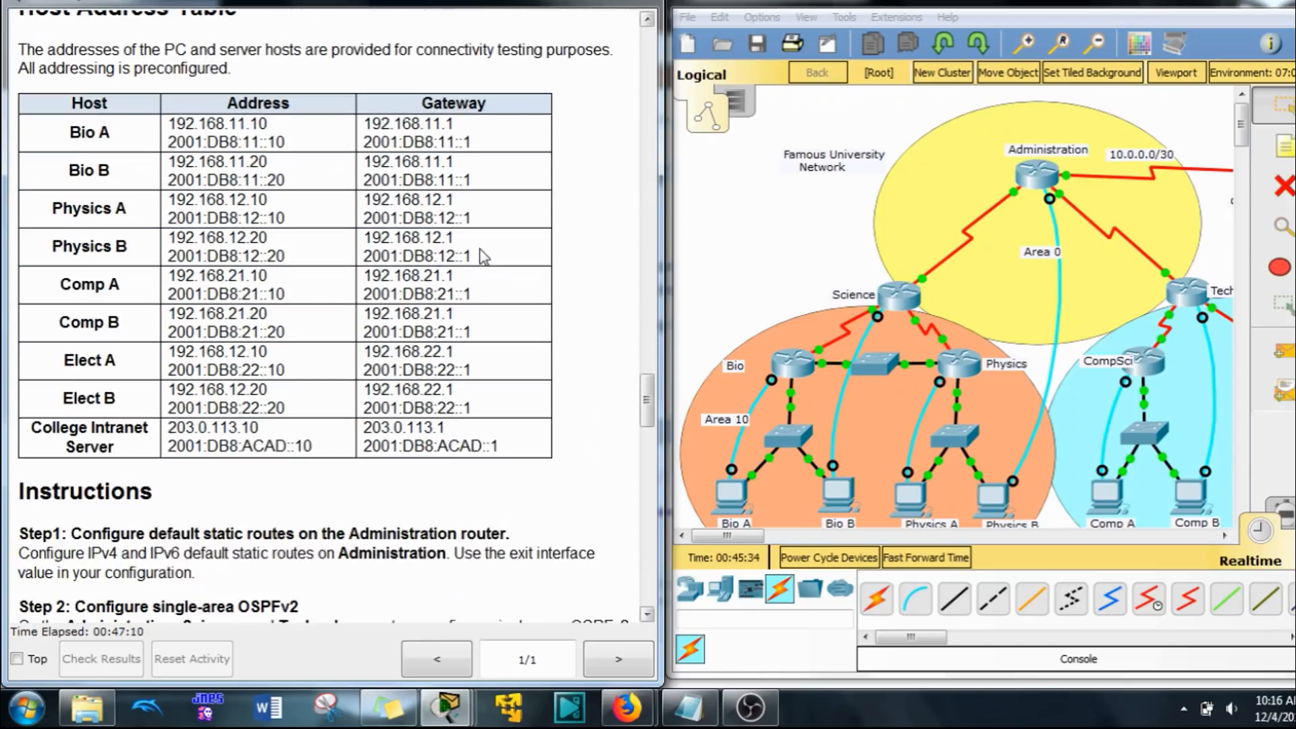
scroll(480, 255, down, 4)
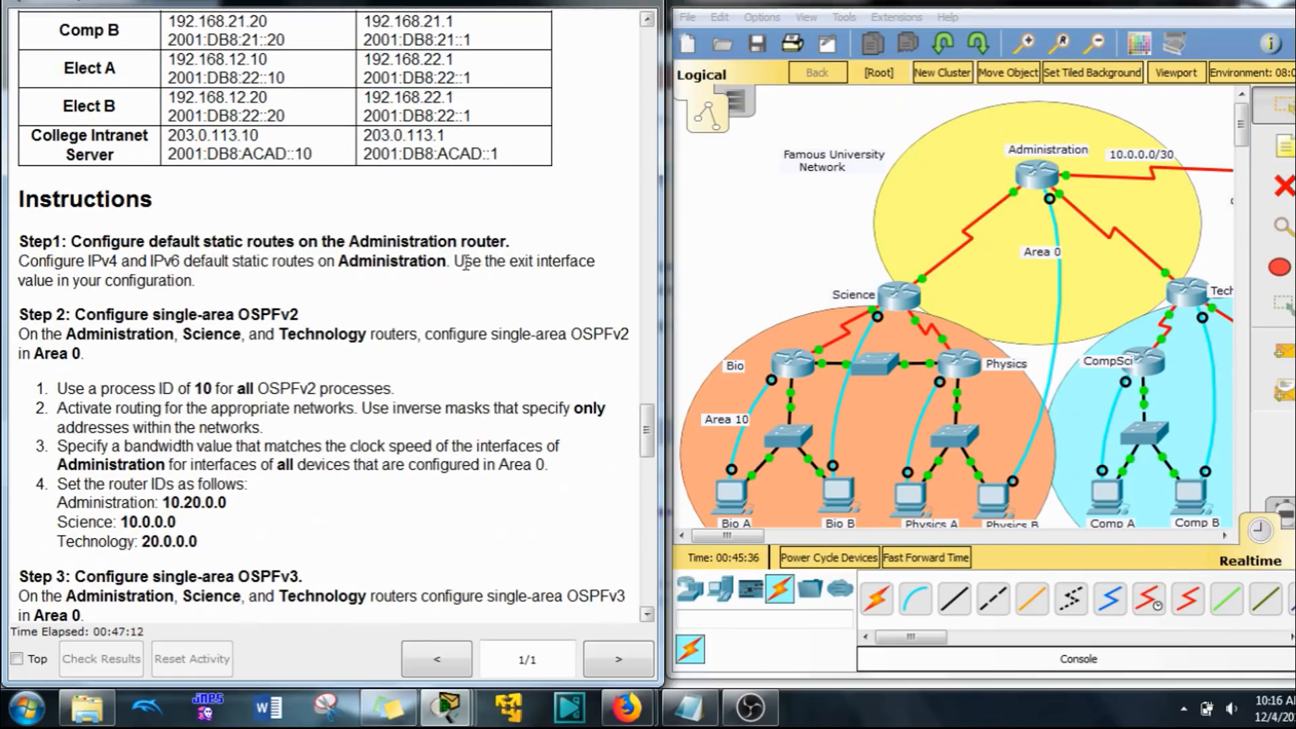
scroll(465, 262, down, 3)
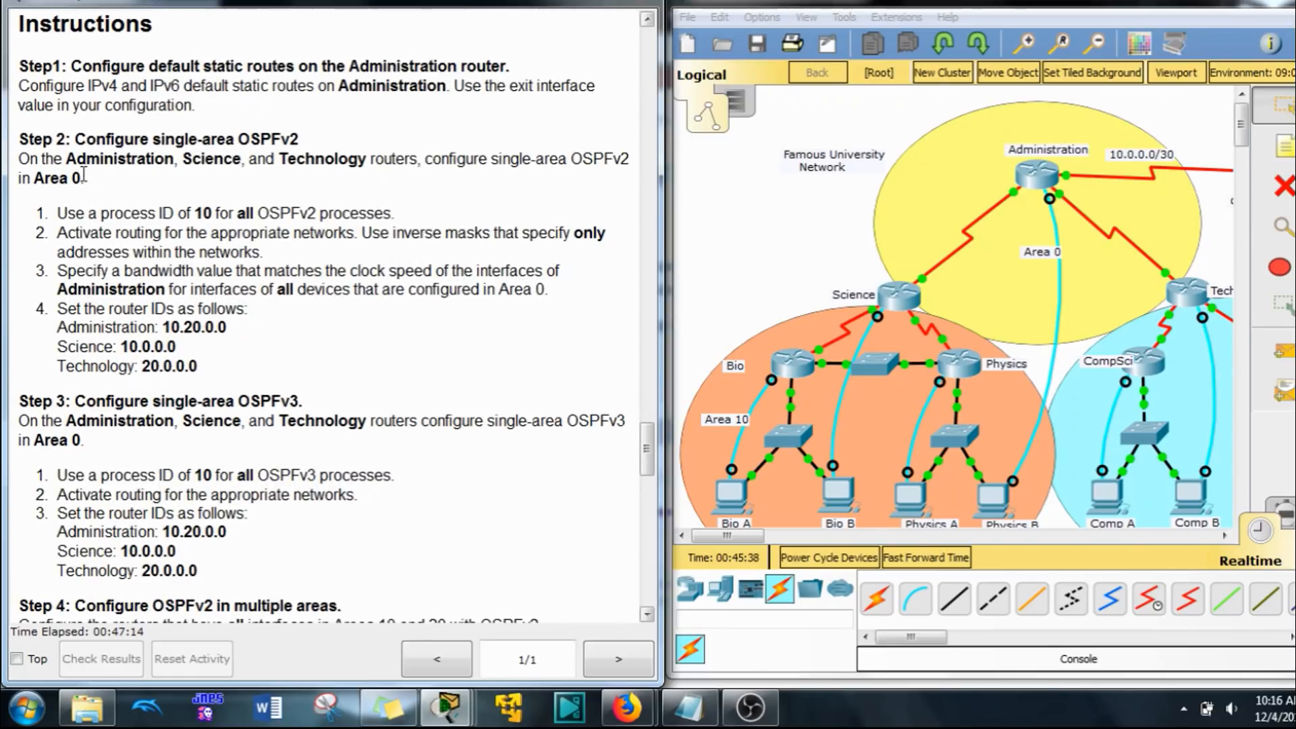
scroll(641, 439, down, 1)
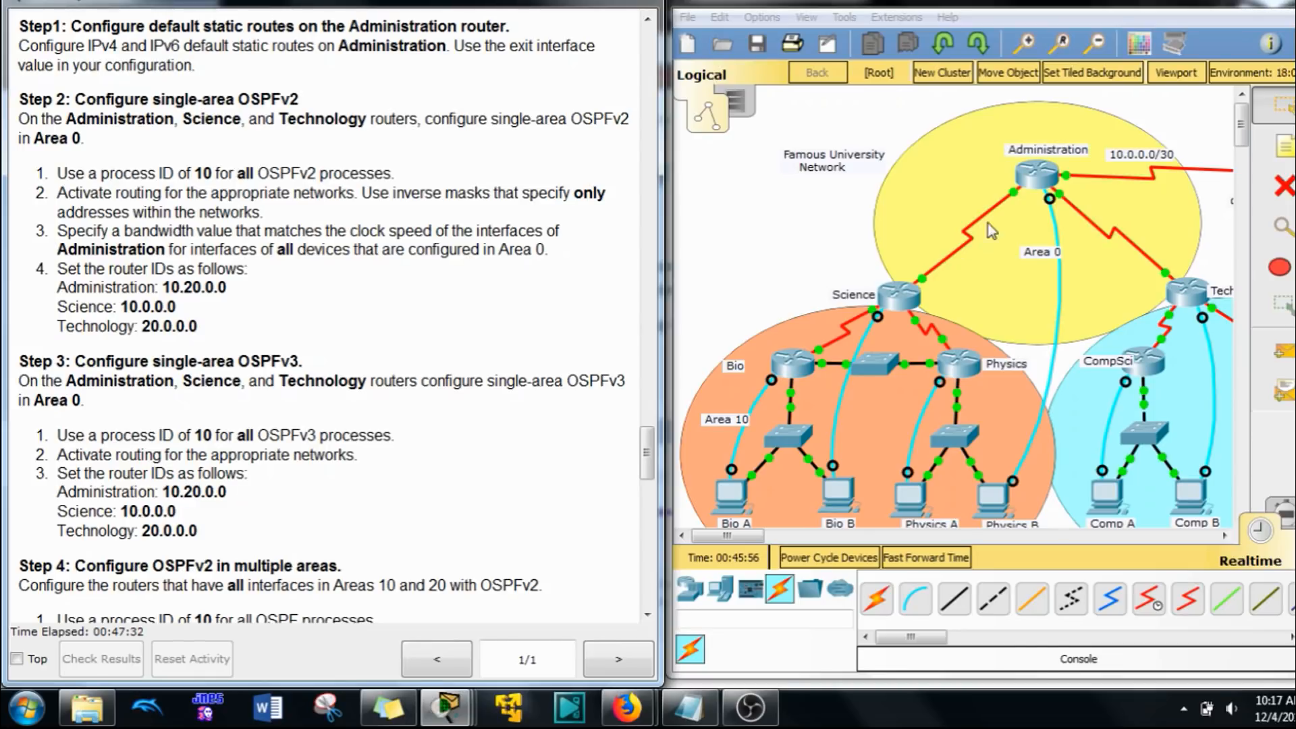
Step: From the Physics B console terminal, configure Administration's IPv4 default static route 0.0.0.0 0.0.0.0 with exit interface s0/1/0, checking the interface against the address table
click(997, 497)
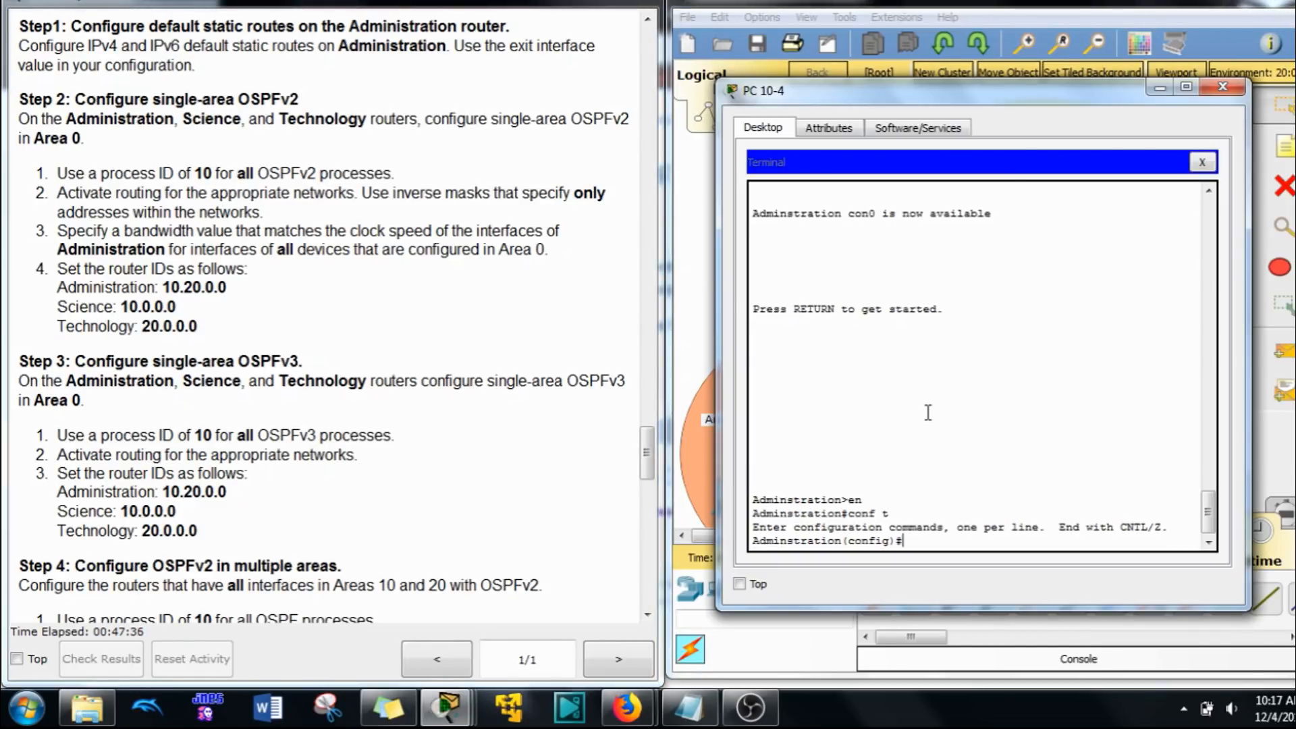
text(ip rou)
key(Tab)
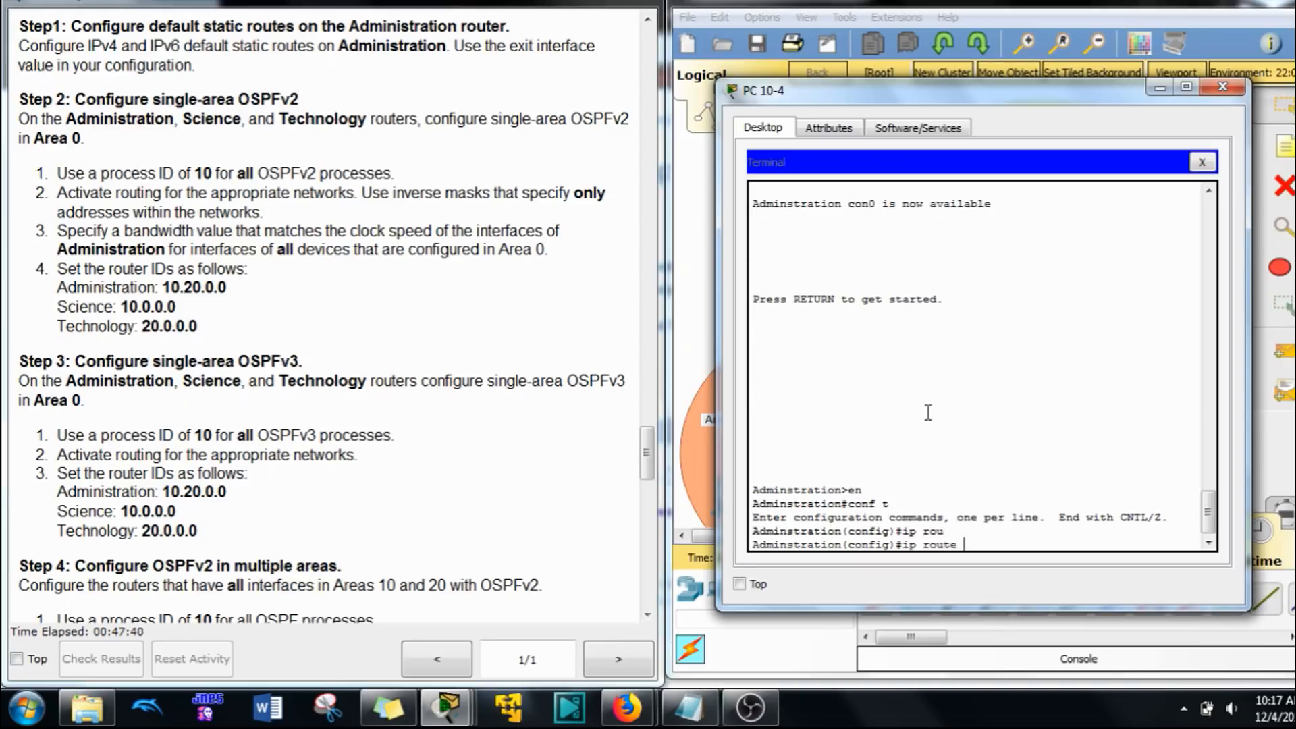
text(te 0/)
text(0.0.0 0.0.0.0 s0/1/0)
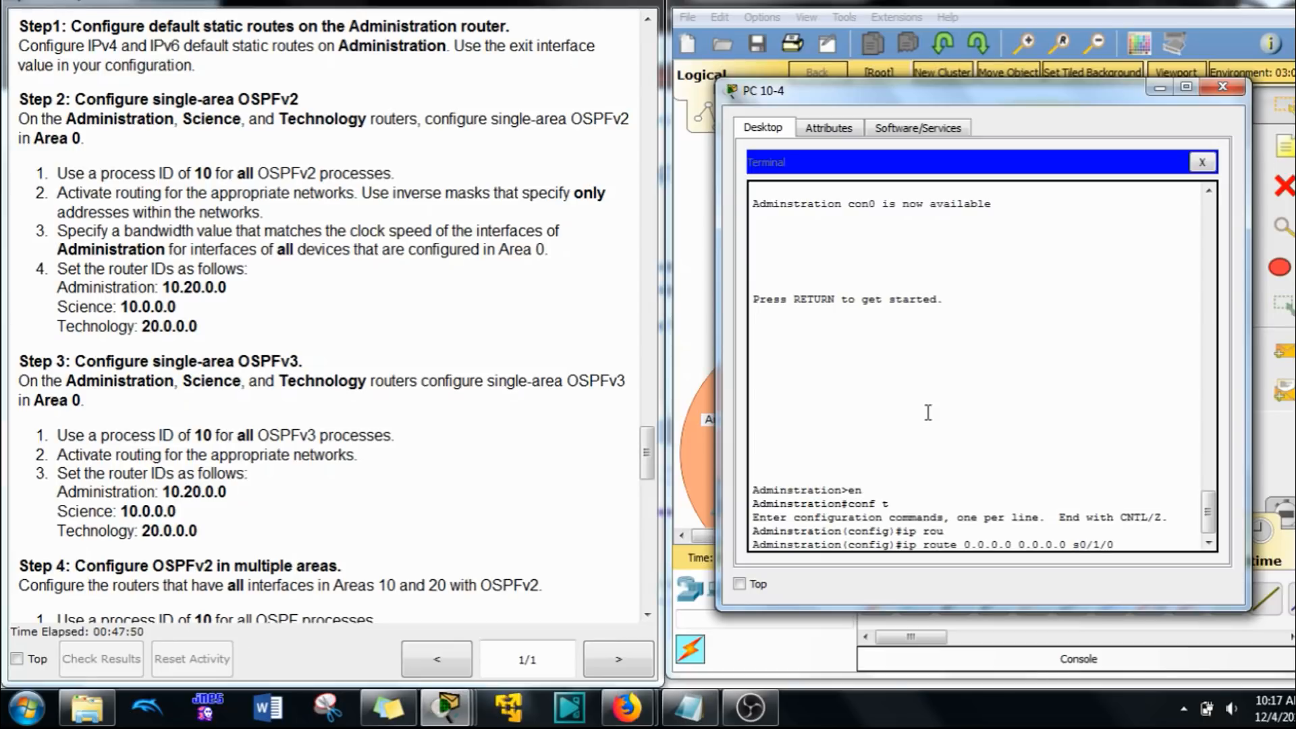
drag(979, 90, 992, 361)
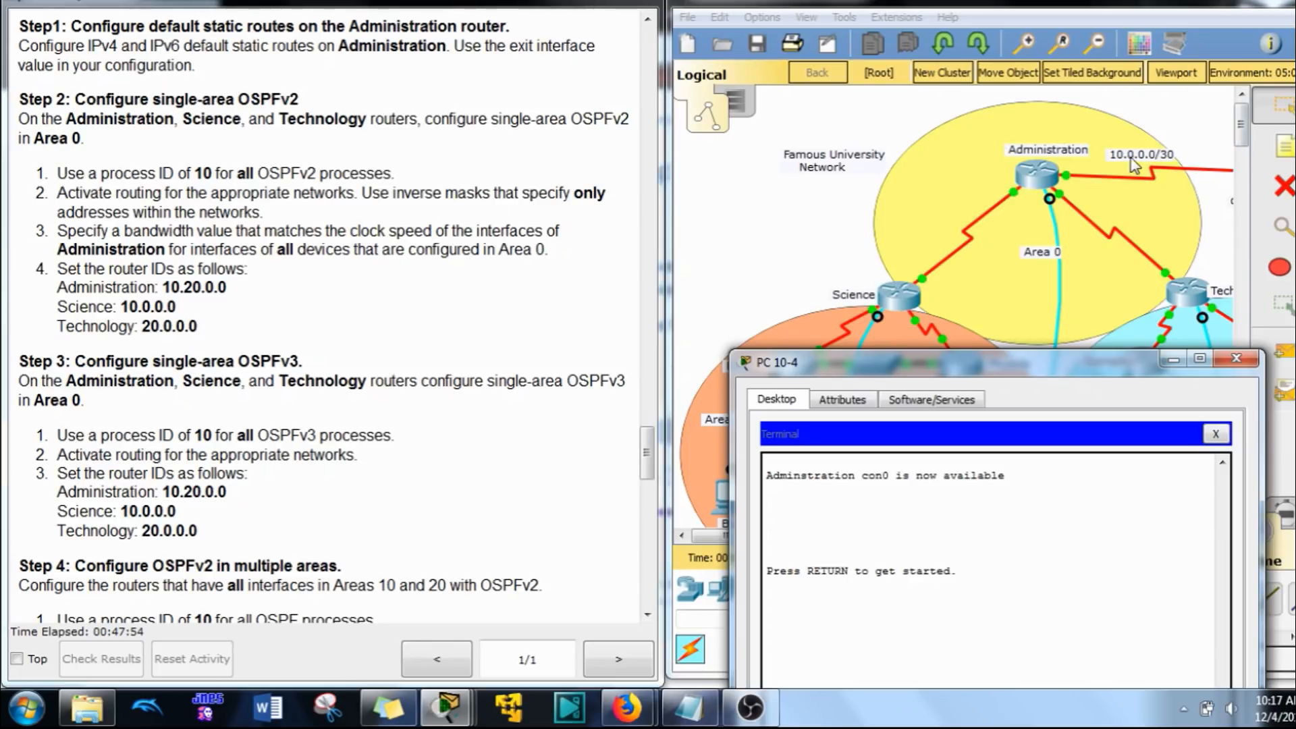
drag(646, 454, 660, 241)
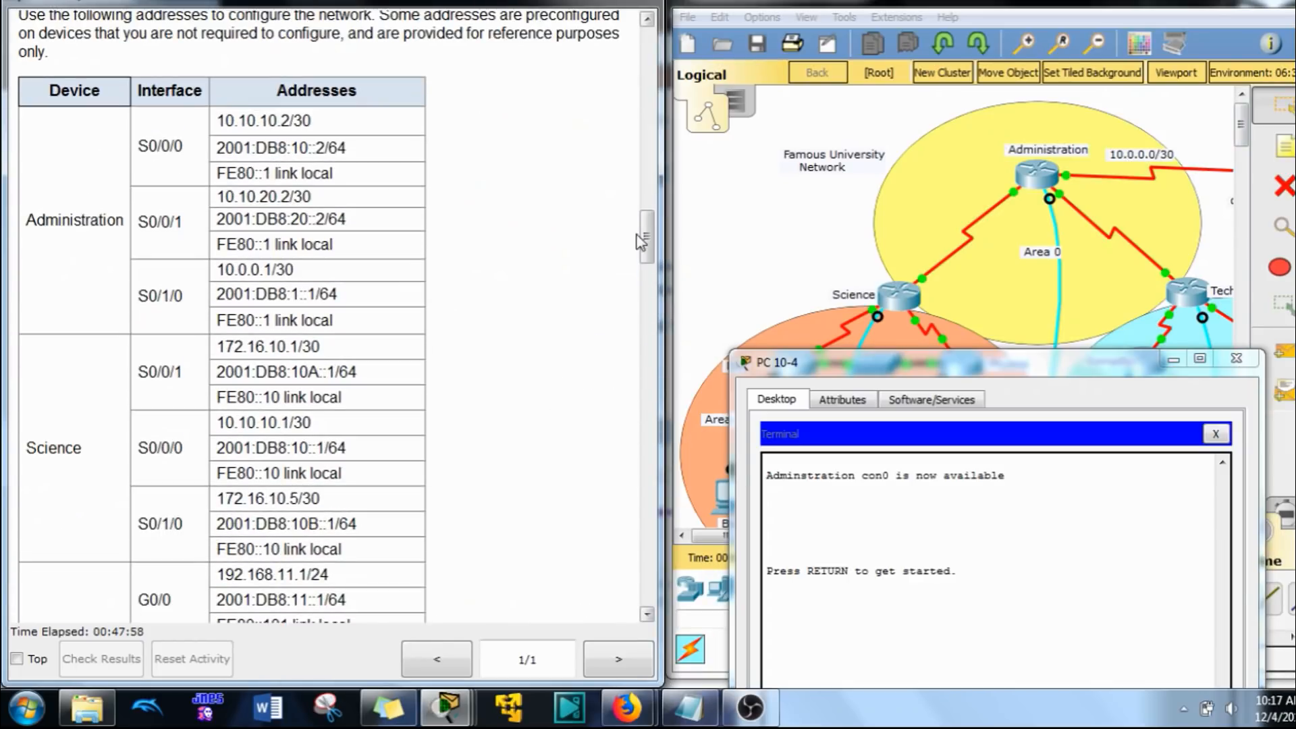
drag(234, 270, 294, 270)
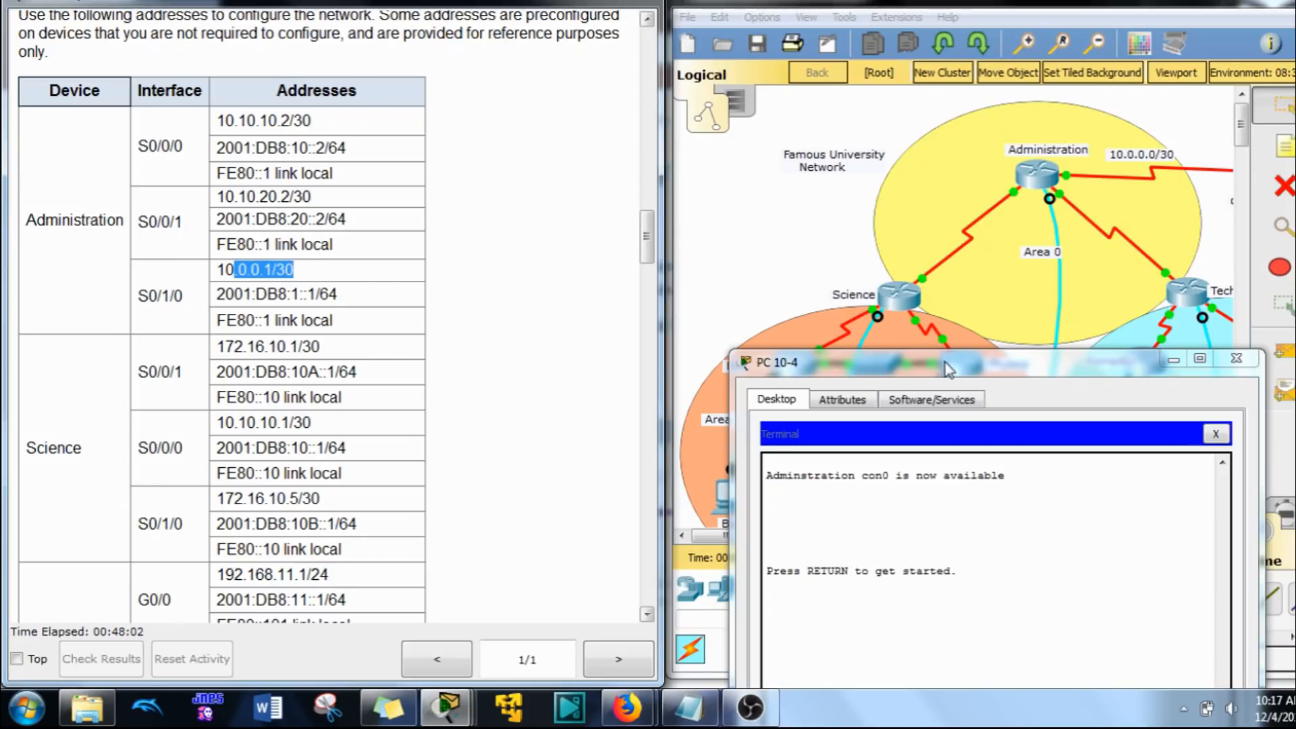
drag(952, 371, 611, 84)
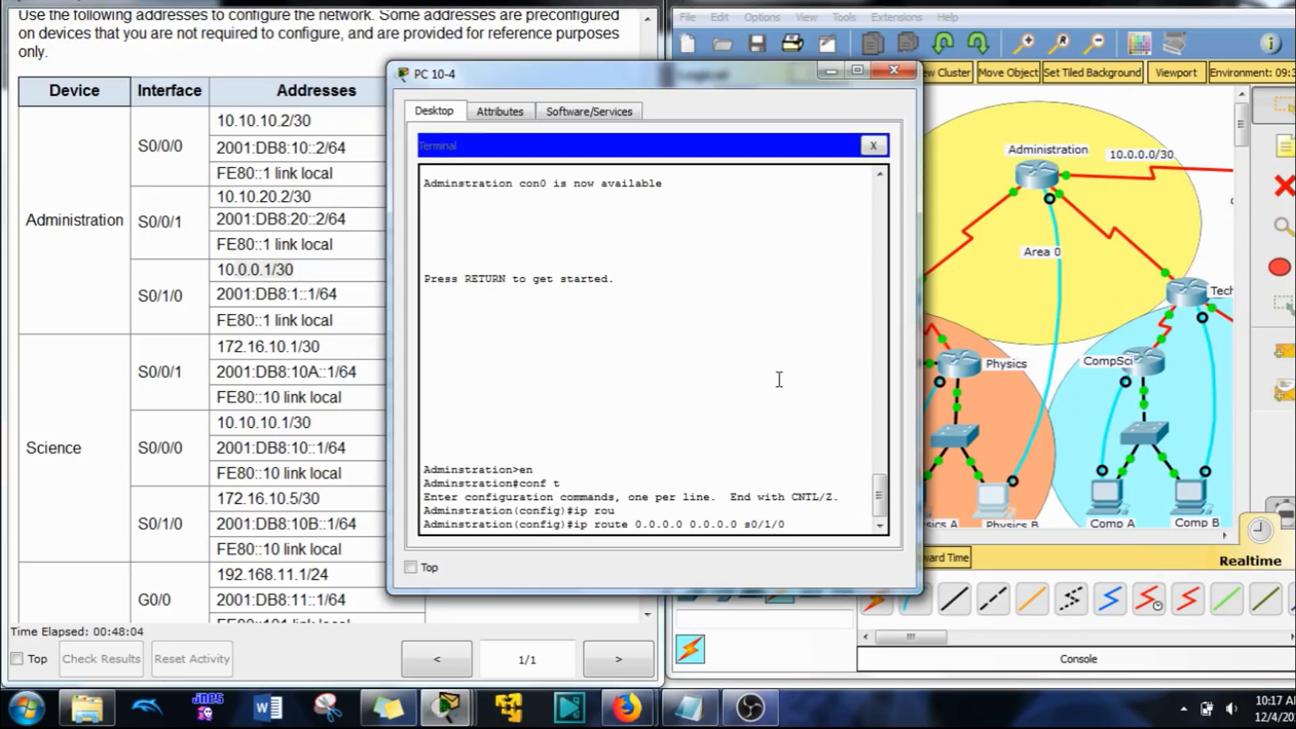
key(Return)
Step: Configure the IPv6 default static route ::/0 on the Administration router with exit interface s0/1/0
key(Return)
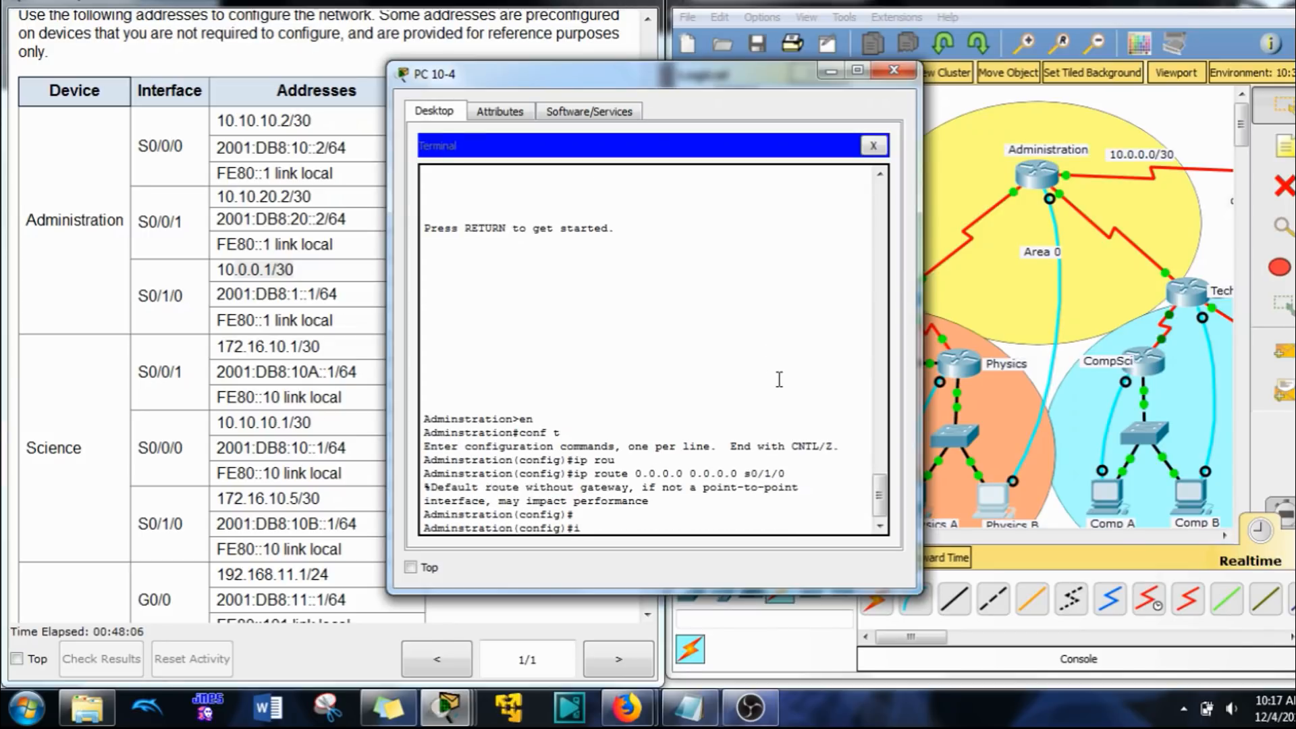
text(ipv6 route ::/0)
key(Return)
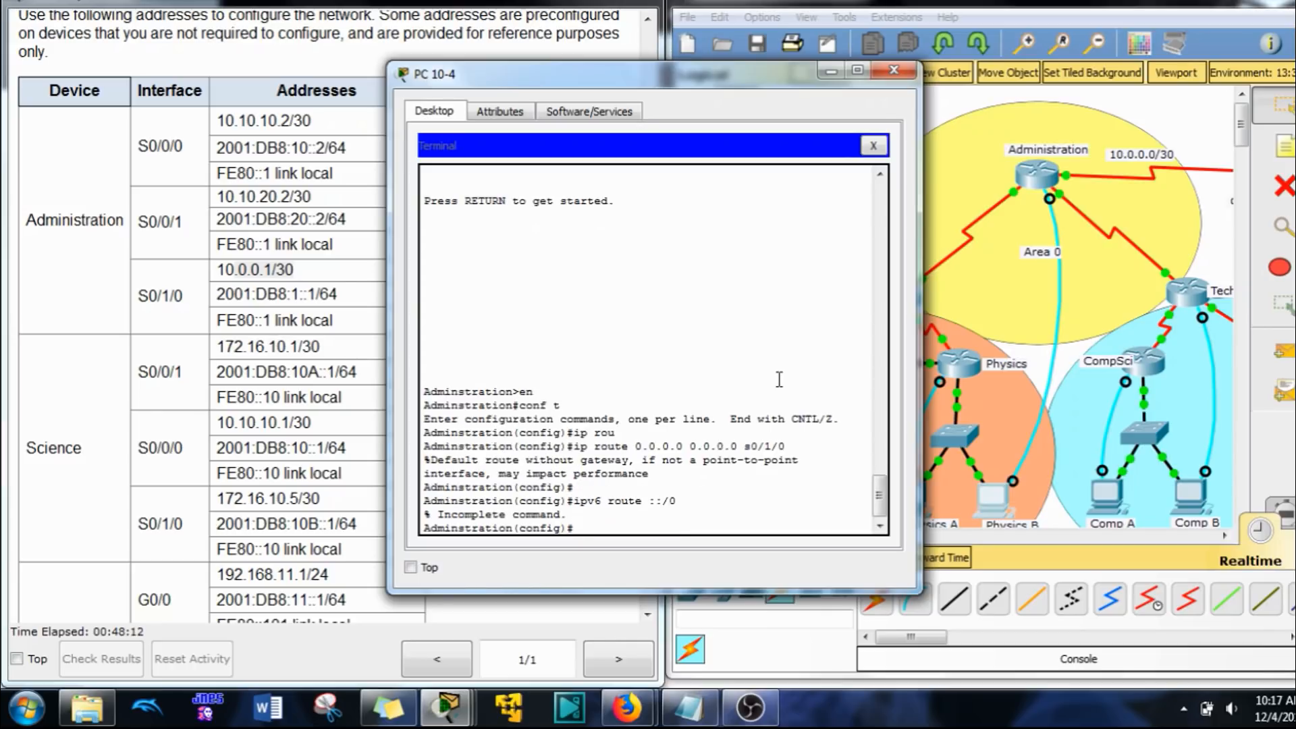
key(Up)
key(Return)
text(exi)
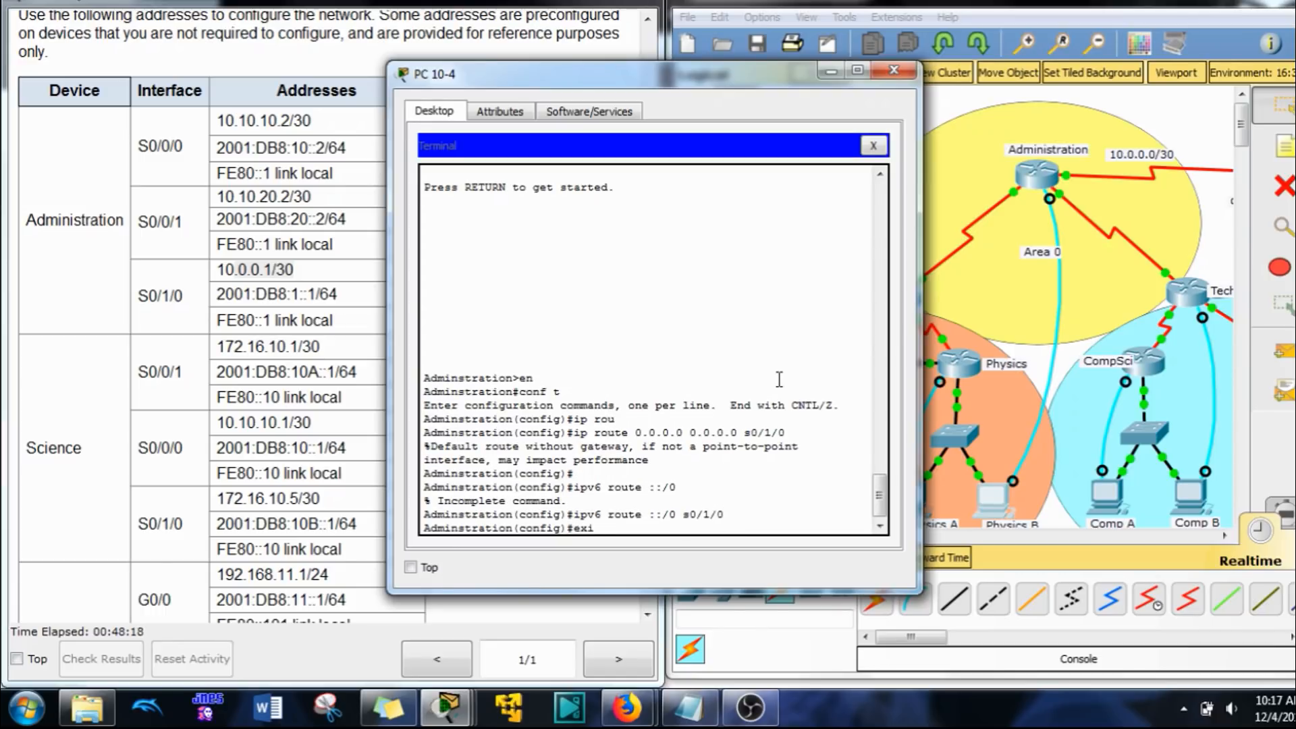
text(route)
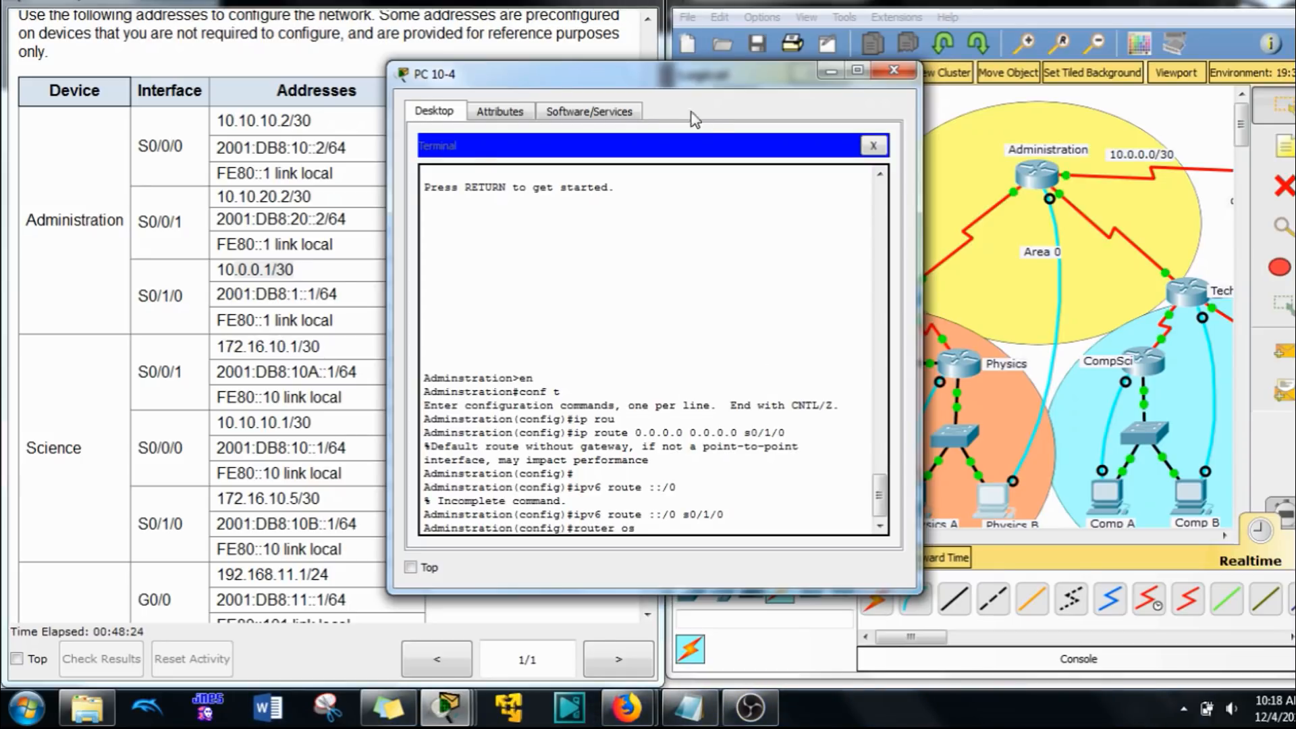
Step: Check the required OSPF process ID in the instructions and start OSPFv2 process 10 on the Administration router
drag(659, 81, 971, 69)
drag(647, 236, 617, 447)
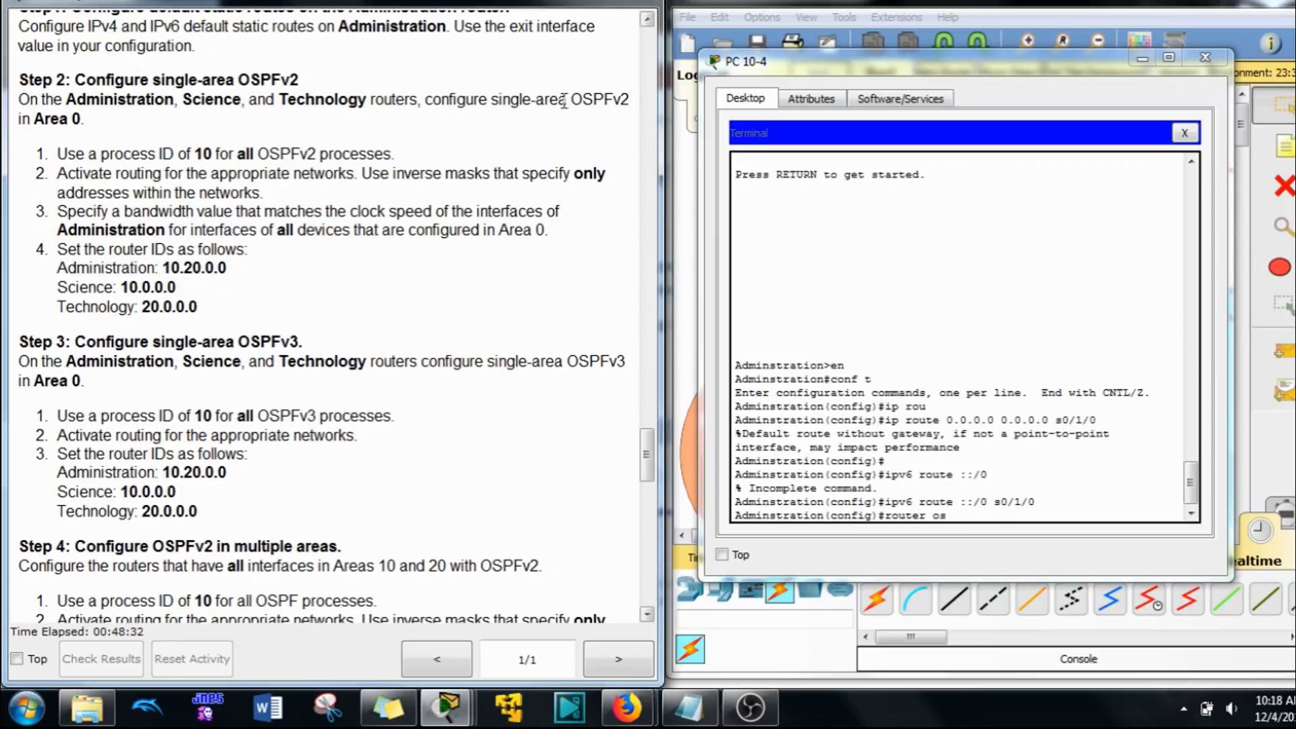
drag(87, 121, 30, 121)
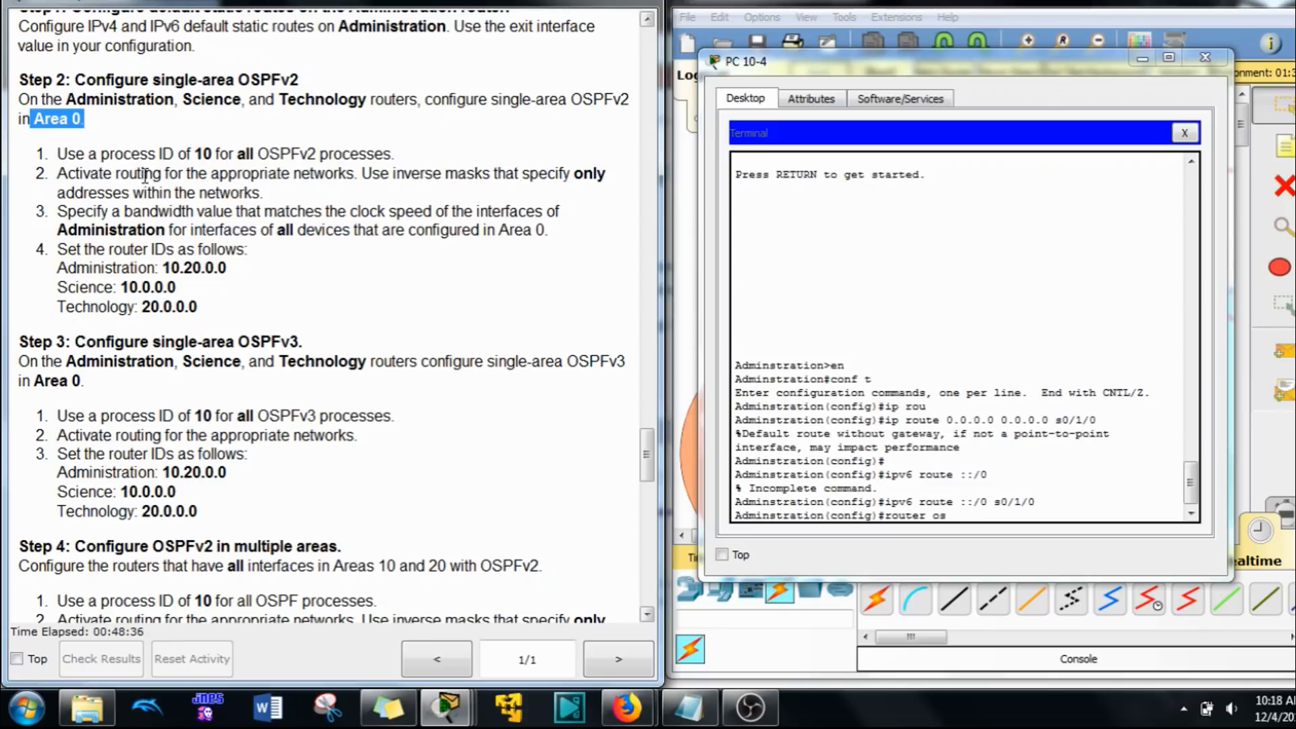
double_click(201, 154)
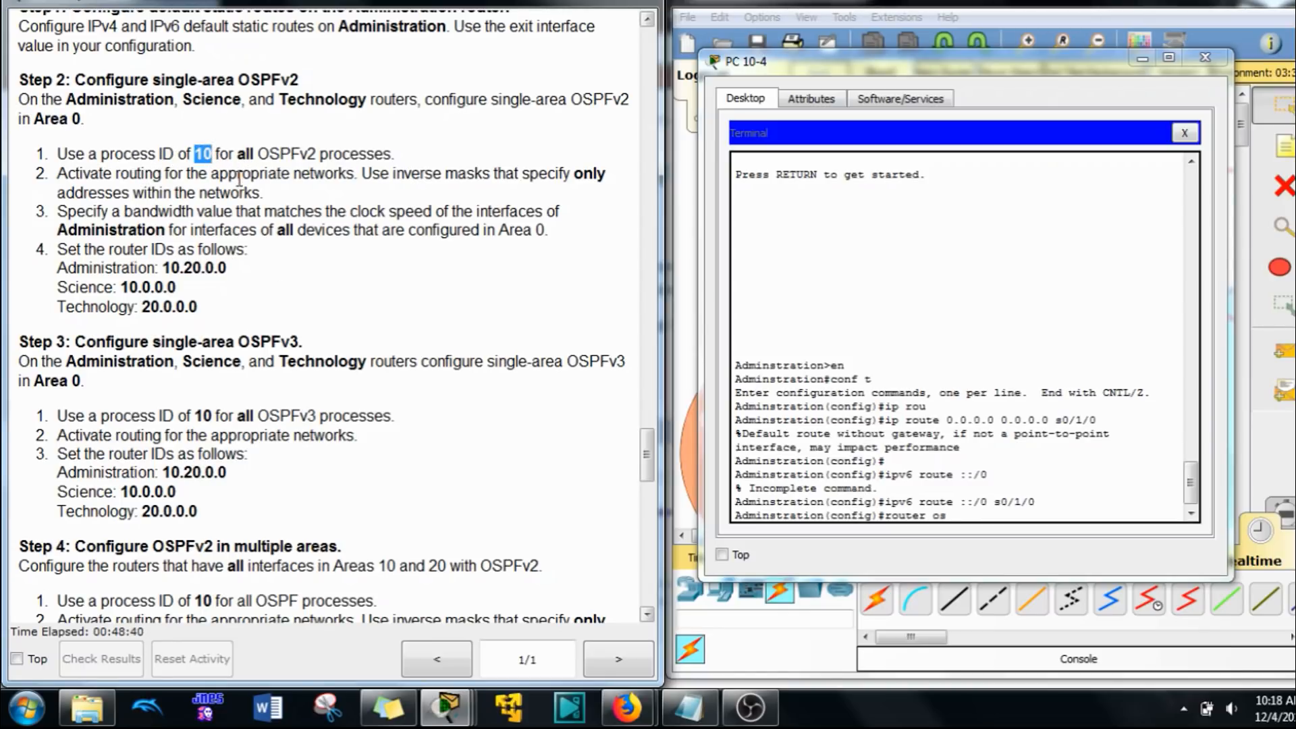
double_click(204, 414)
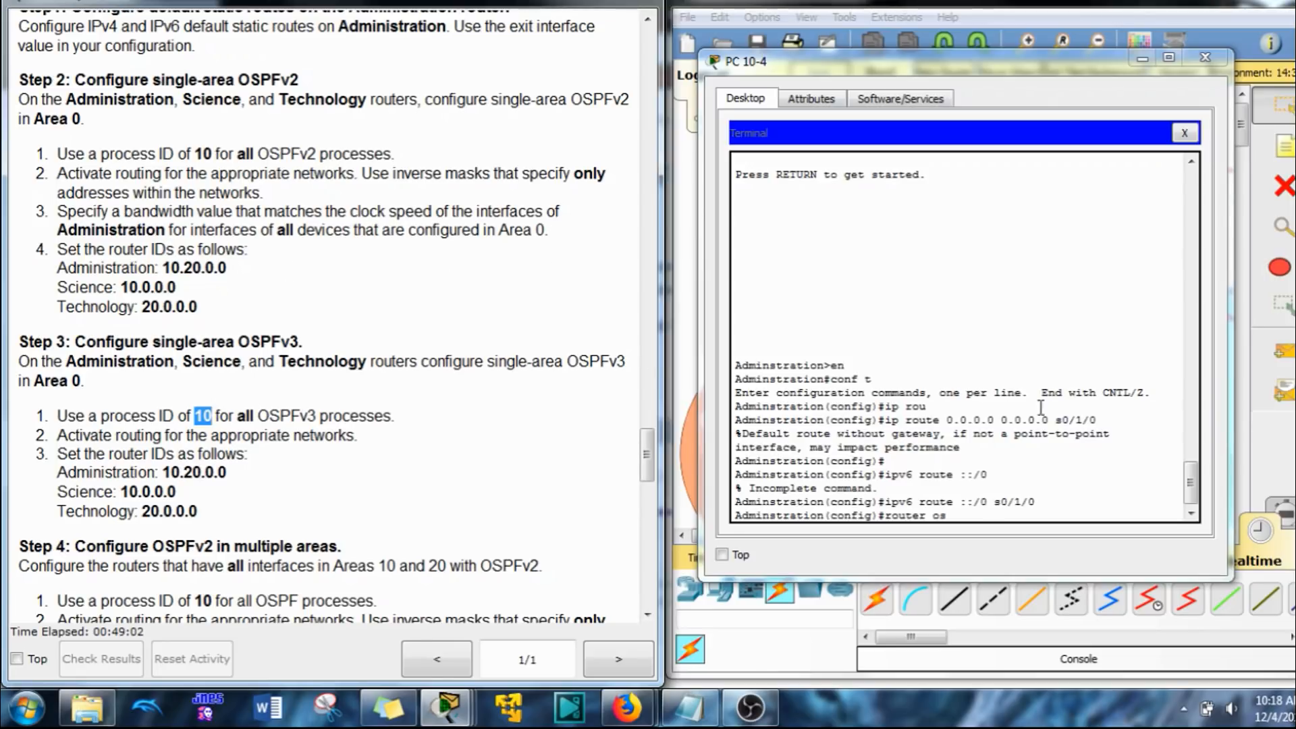
click(984, 509)
key(Tab)
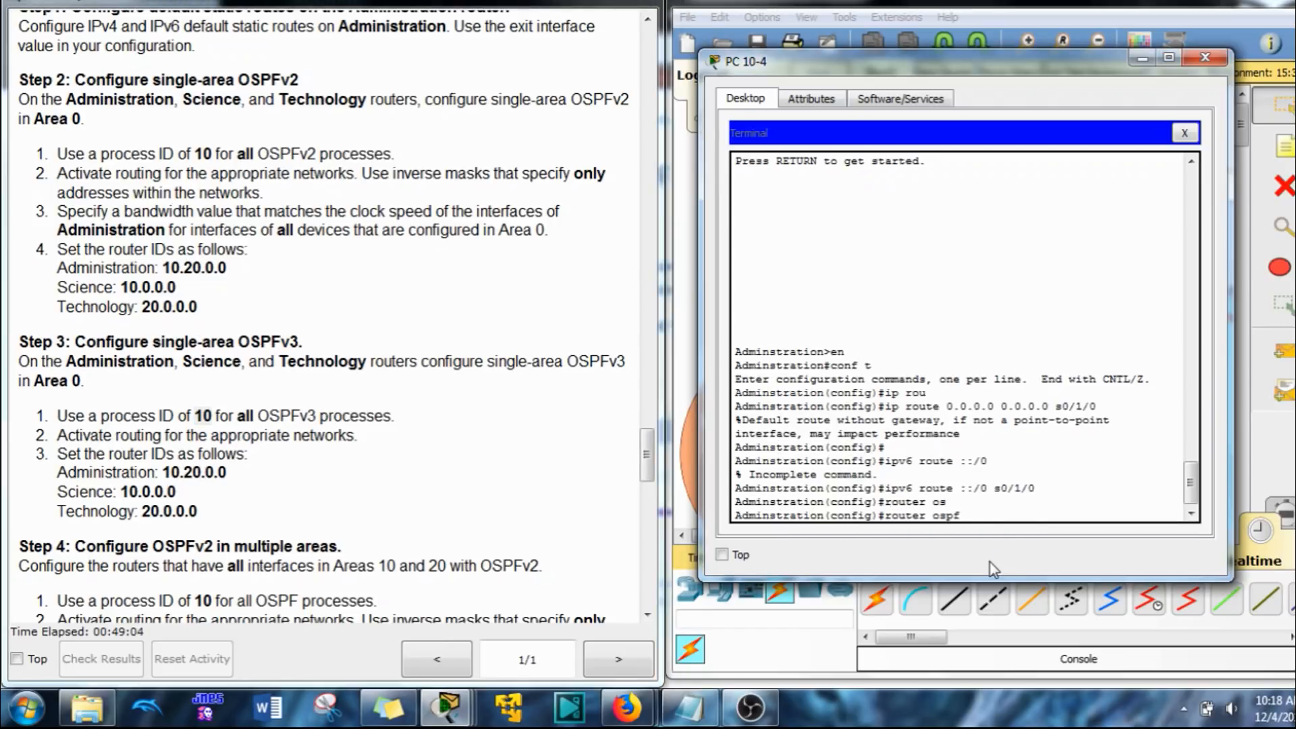
text(10)
key(Return)
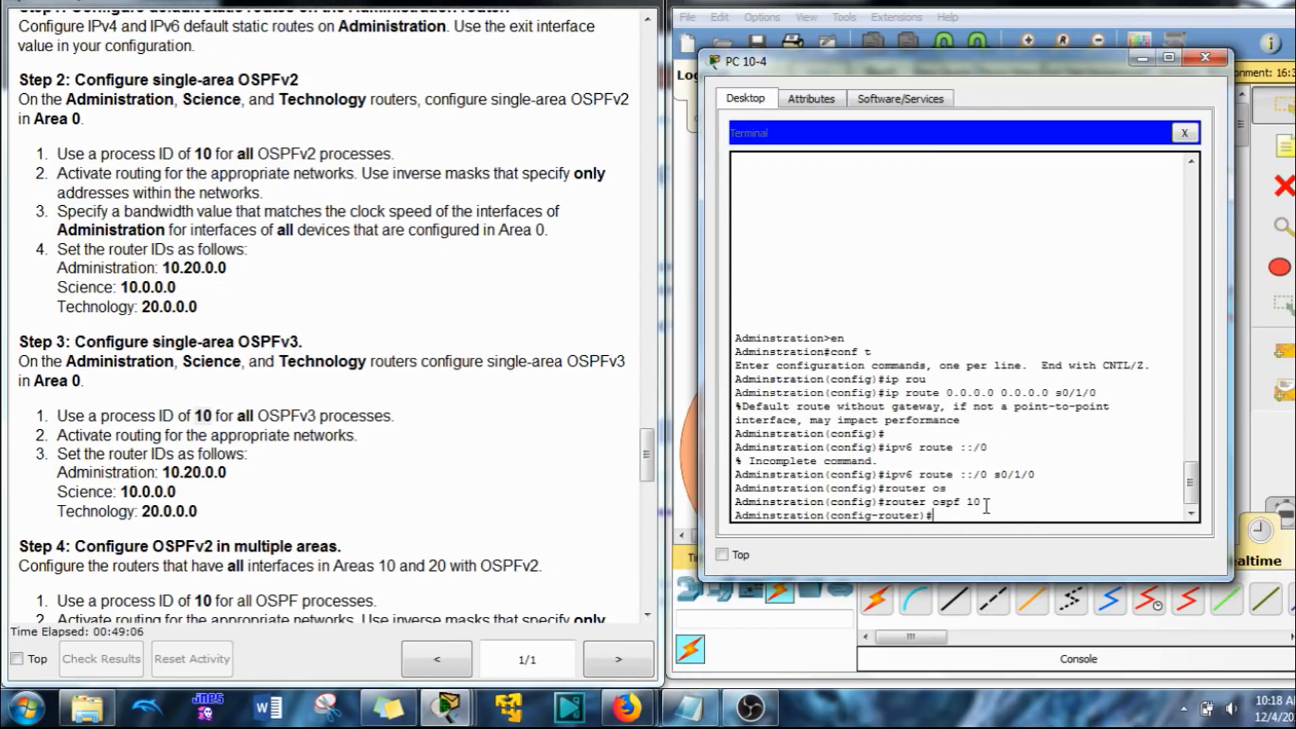
Step: Copy the entered router ospf 10 command text from the terminal
drag(984, 503, 887, 505)
right_click(891, 503)
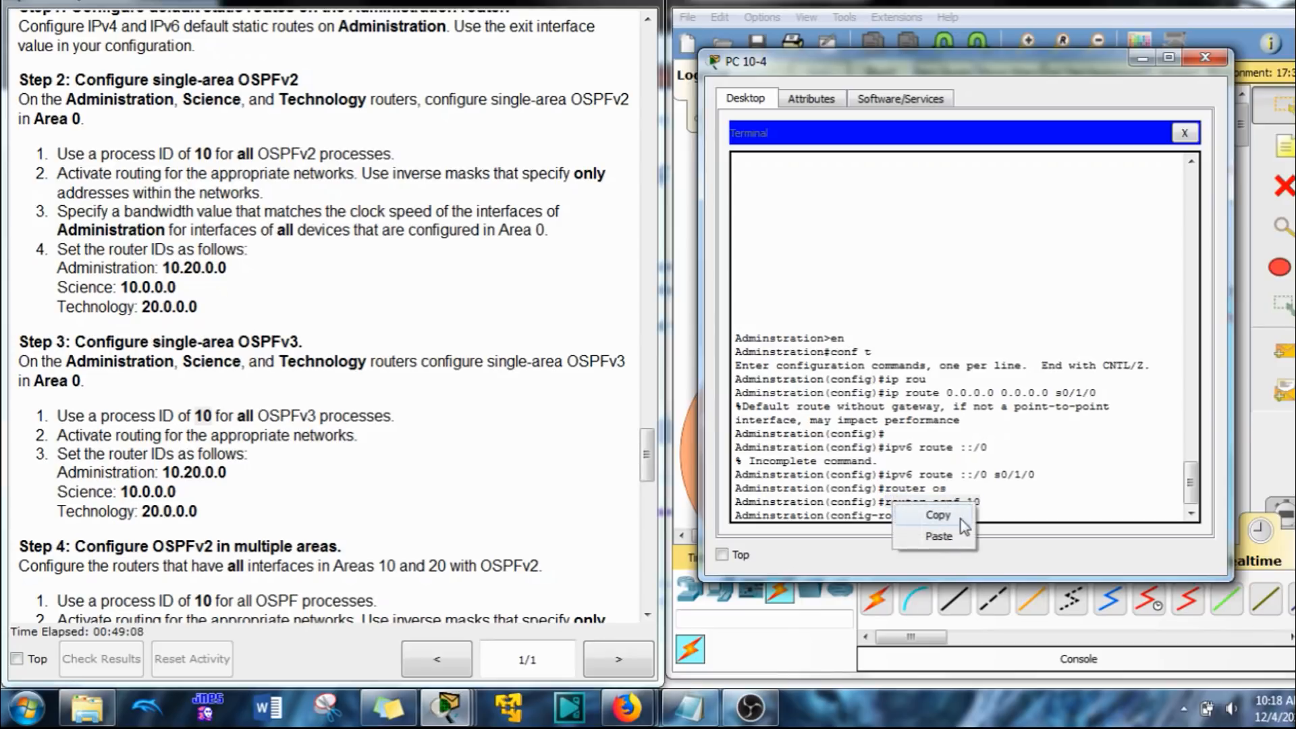
click(962, 518)
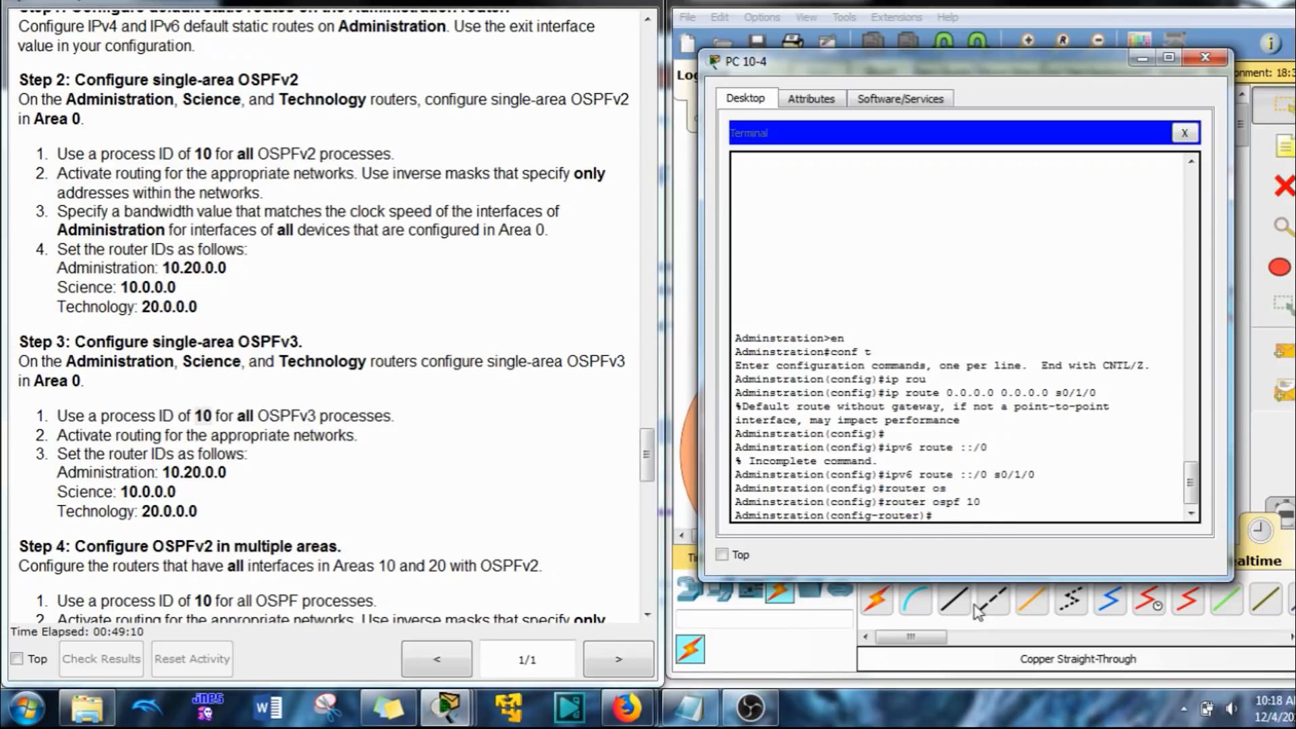
Step: Set the OSPFv2 router ID of the Administration router to 10.20.0.0
text(ru)
key(Tab)
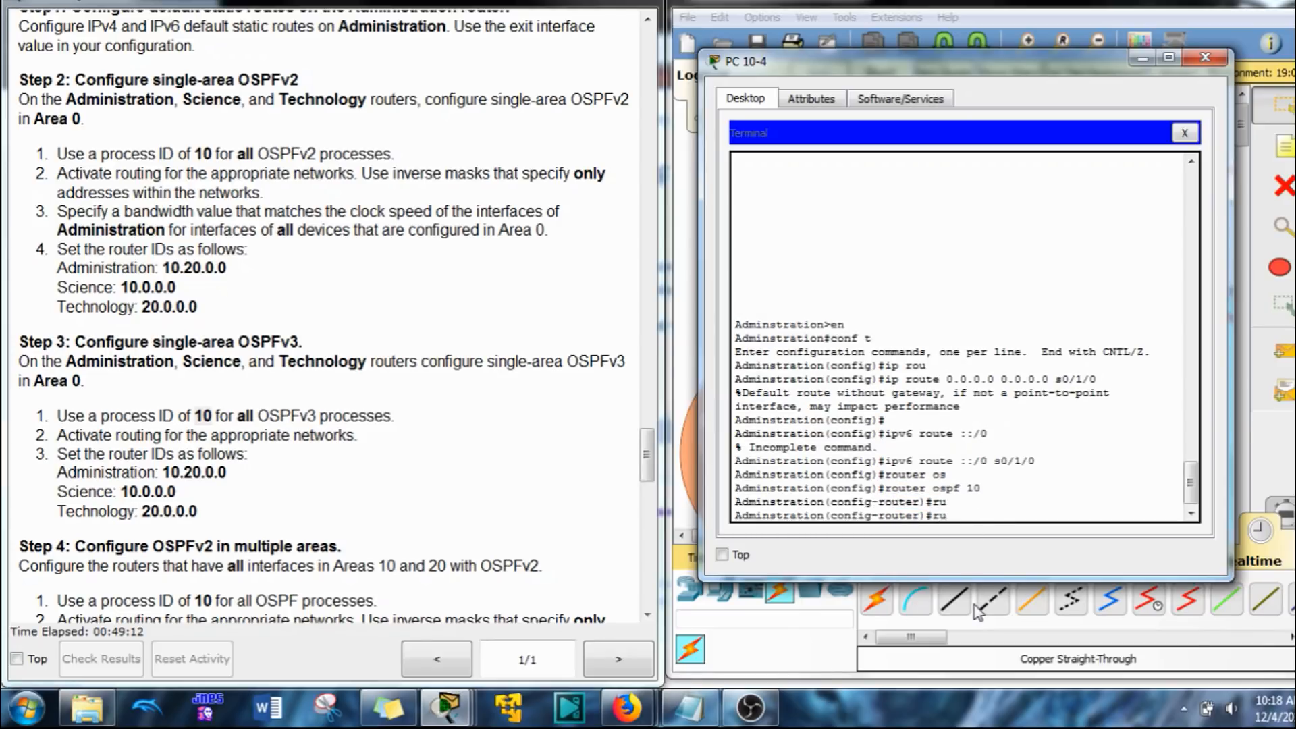
text(rou)
key(Tab)
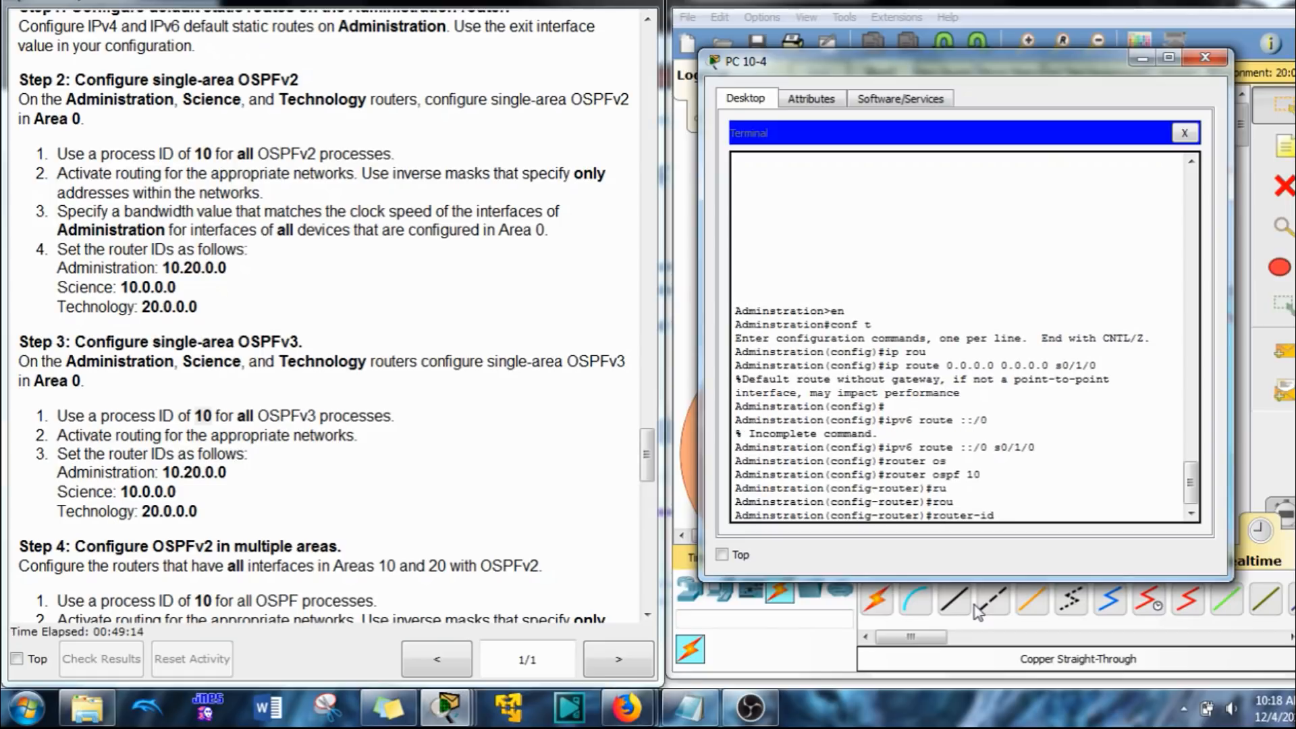
text(10.20.0.0)
key(Return)
Step: Look up the Administration router's S0/0/0 address and advertise network 10.10.10.0 with wildcard 0.0.0.3 in OSPFv2 area 0
text(net)
key(Tab)
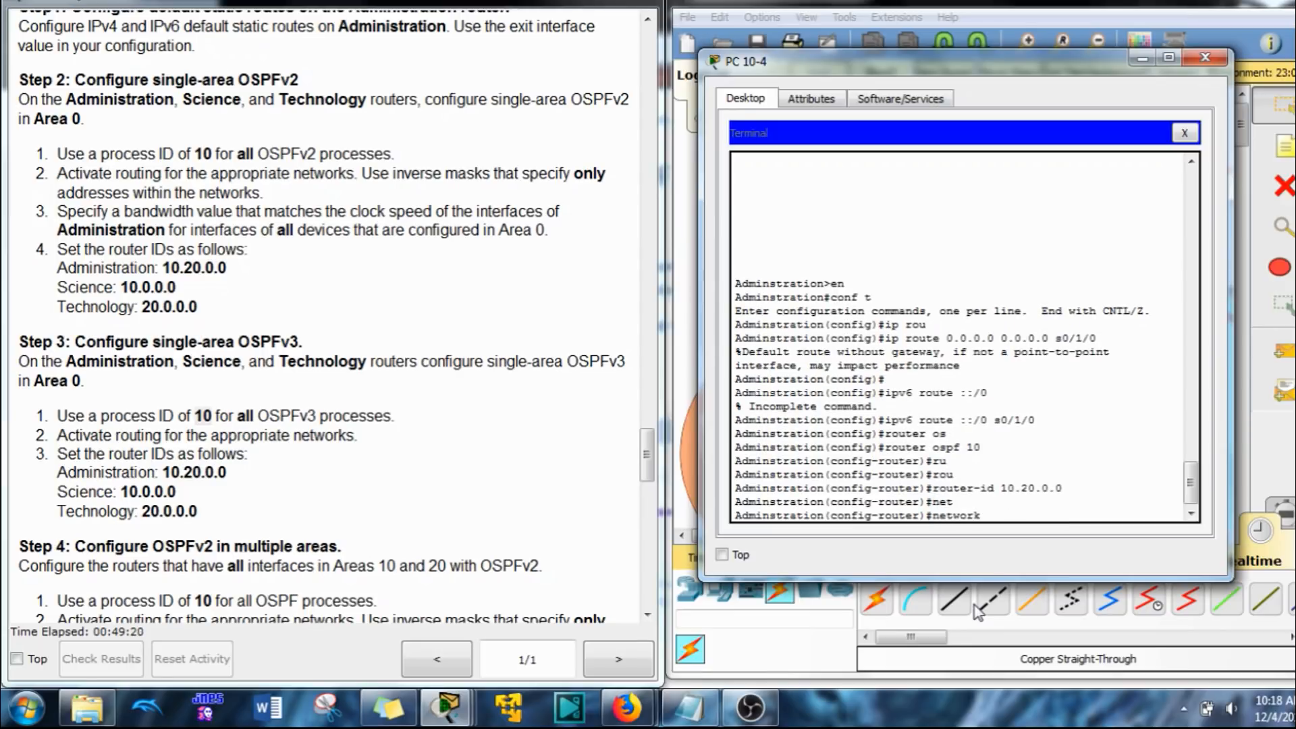
scroll(461, 425, up, 15)
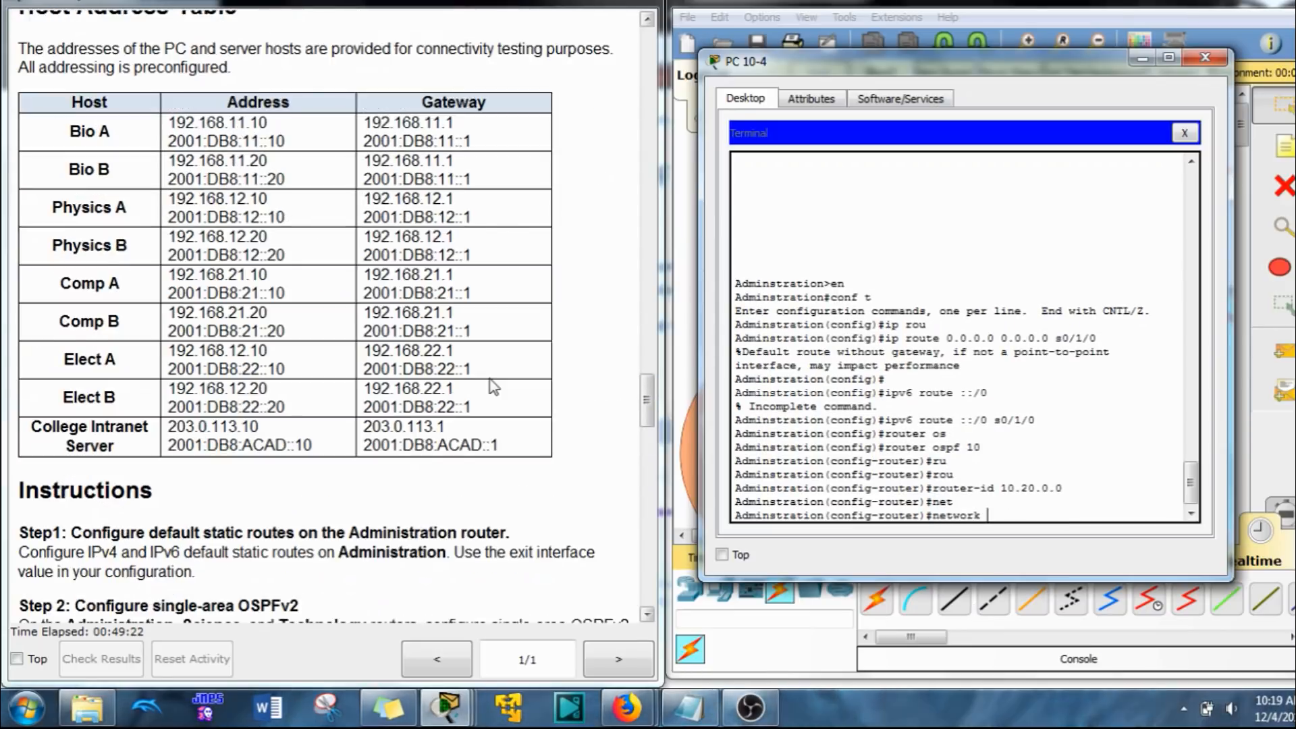
scroll(432, 425, up, 9)
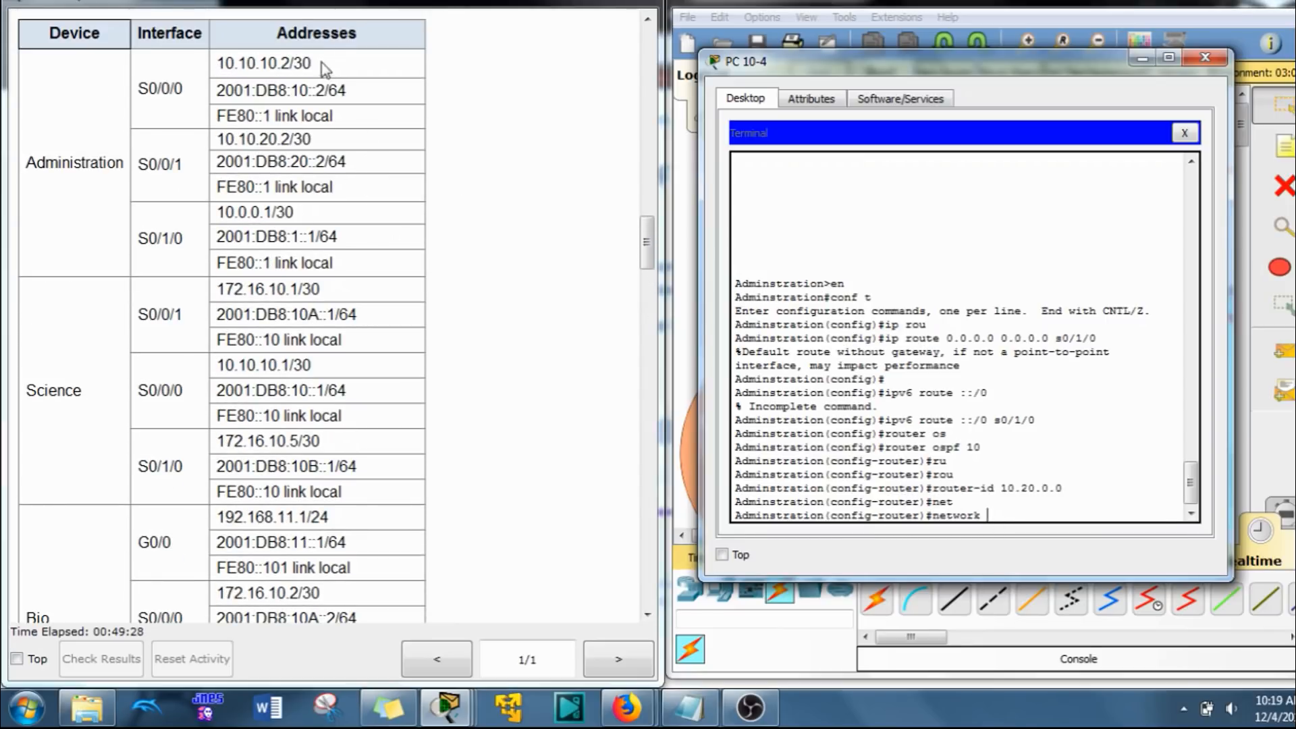
double_click(283, 62)
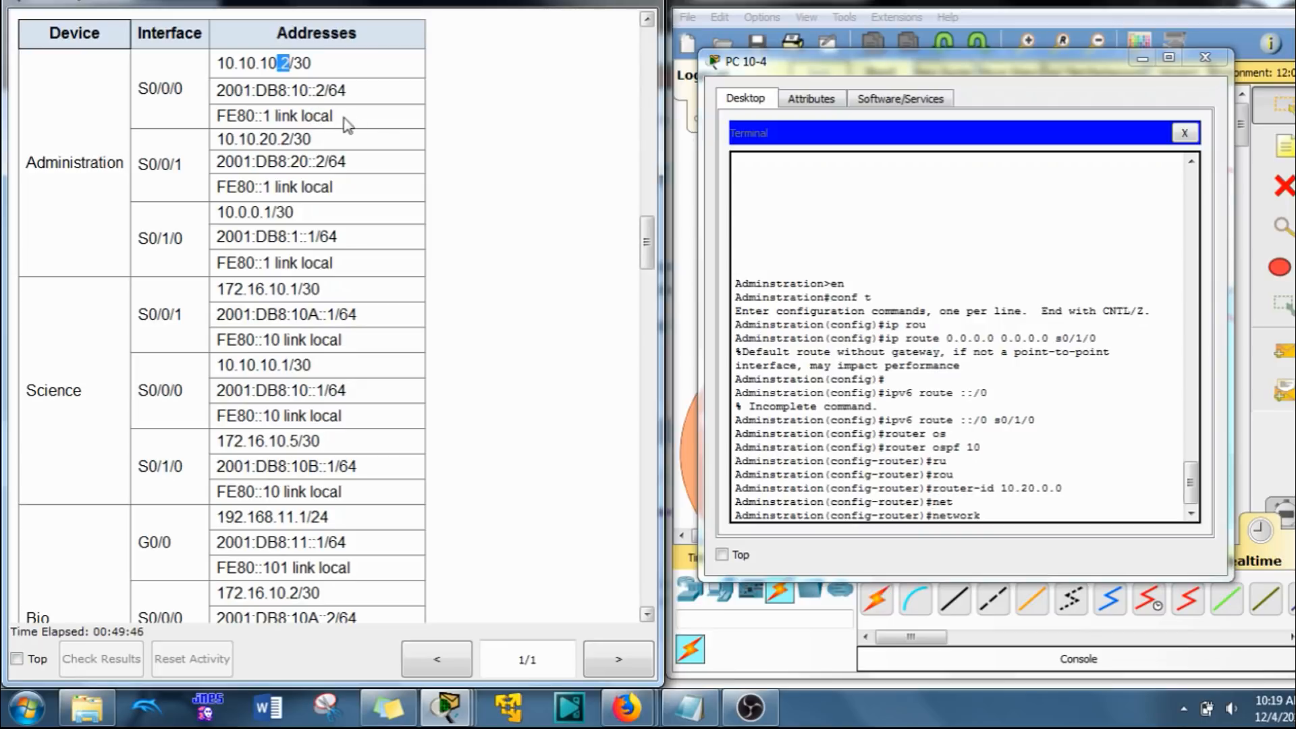
click(803, 495)
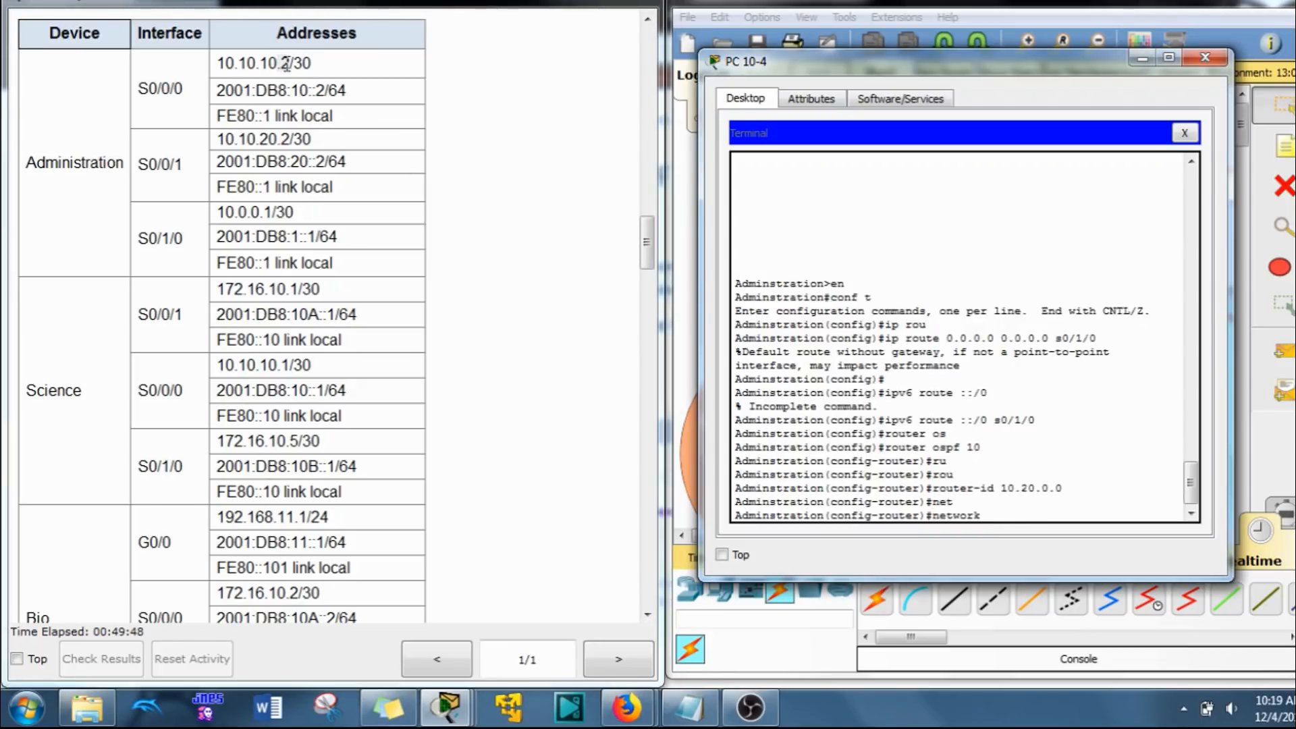
scroll(851, 487, down, 1)
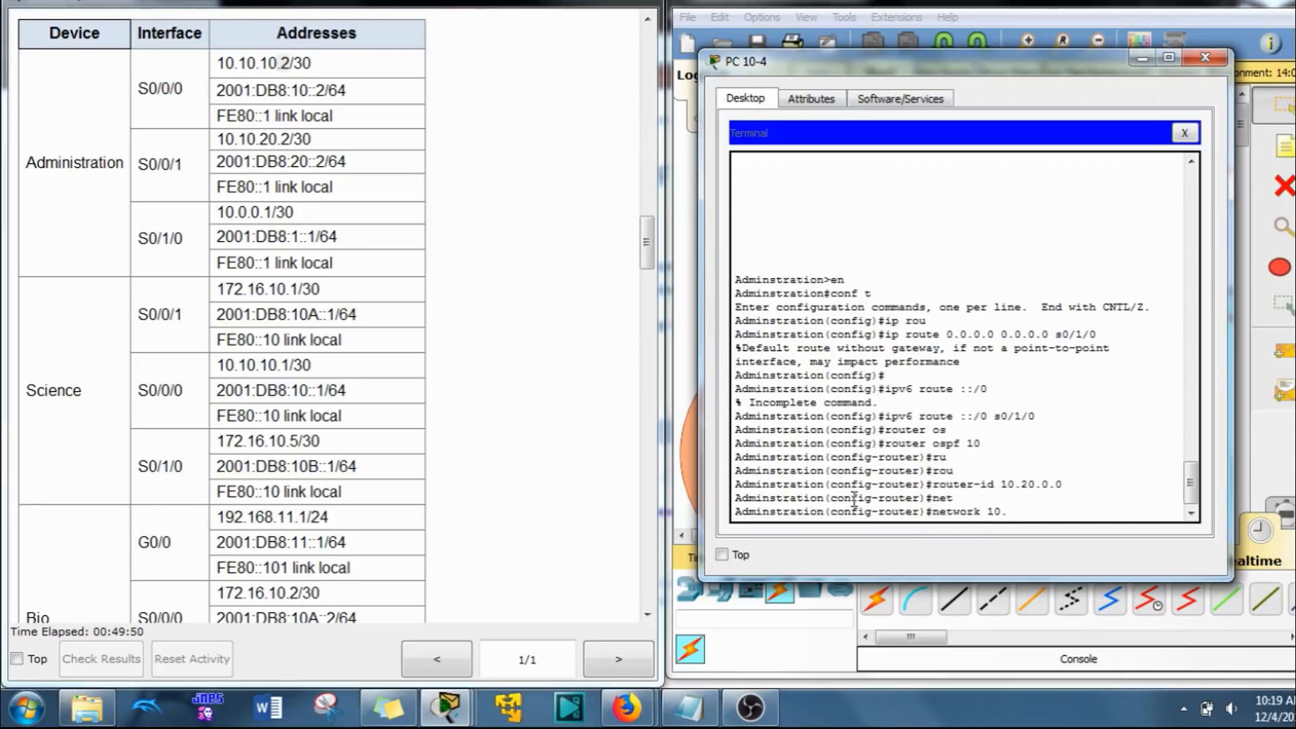
text(10.10.10.)
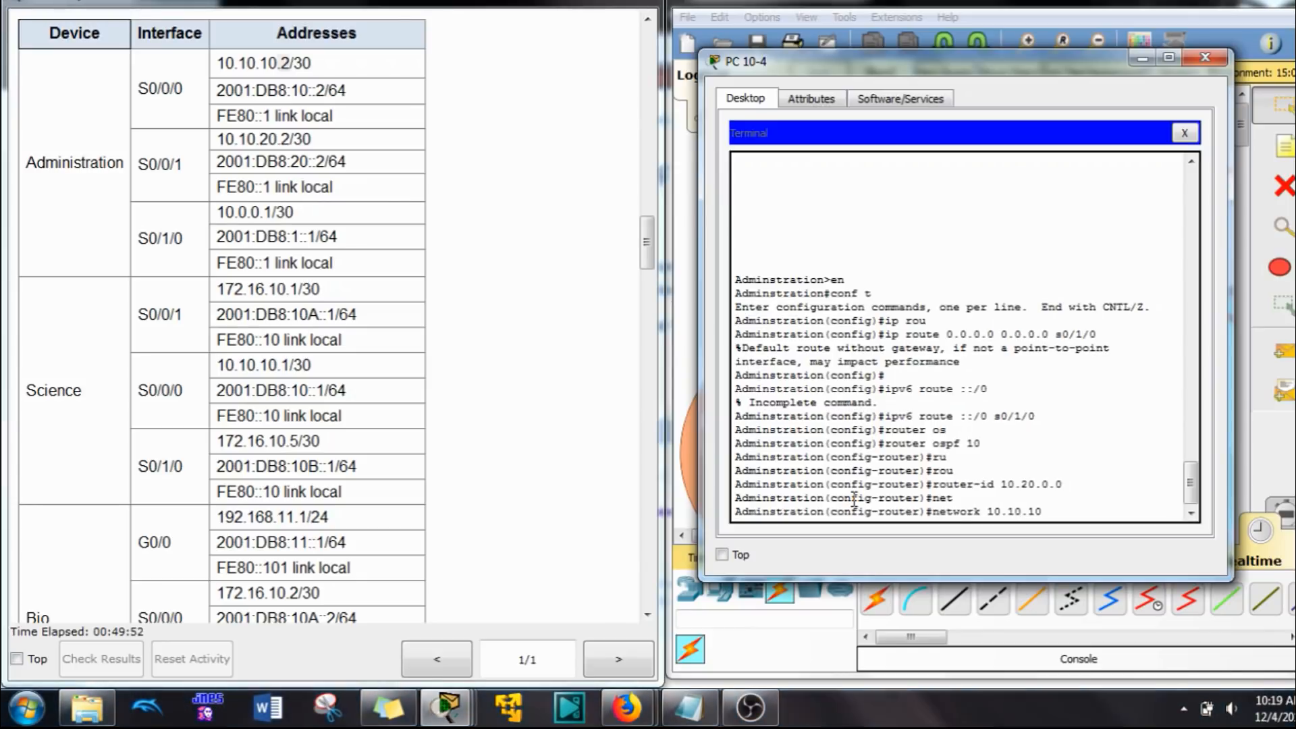
text(0 0.0.0.3 are)
key(Tab)
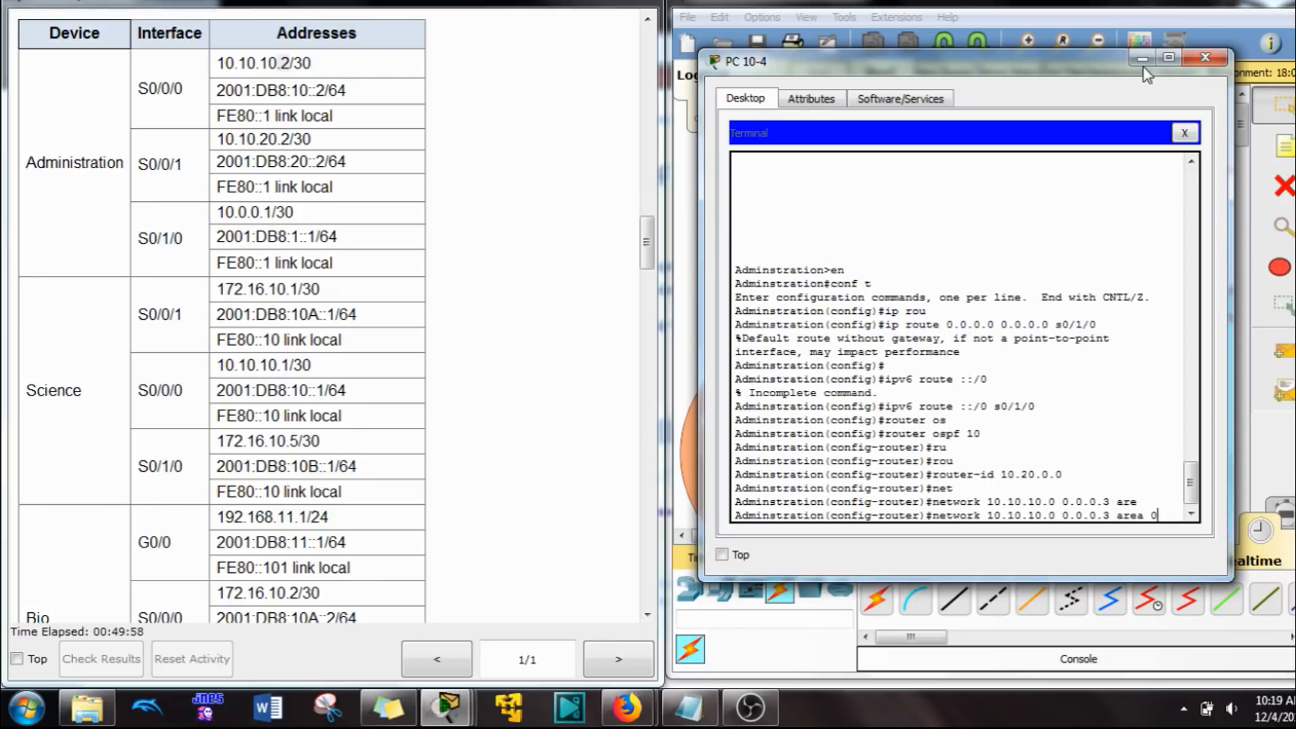
drag(1161, 69, 705, 106)
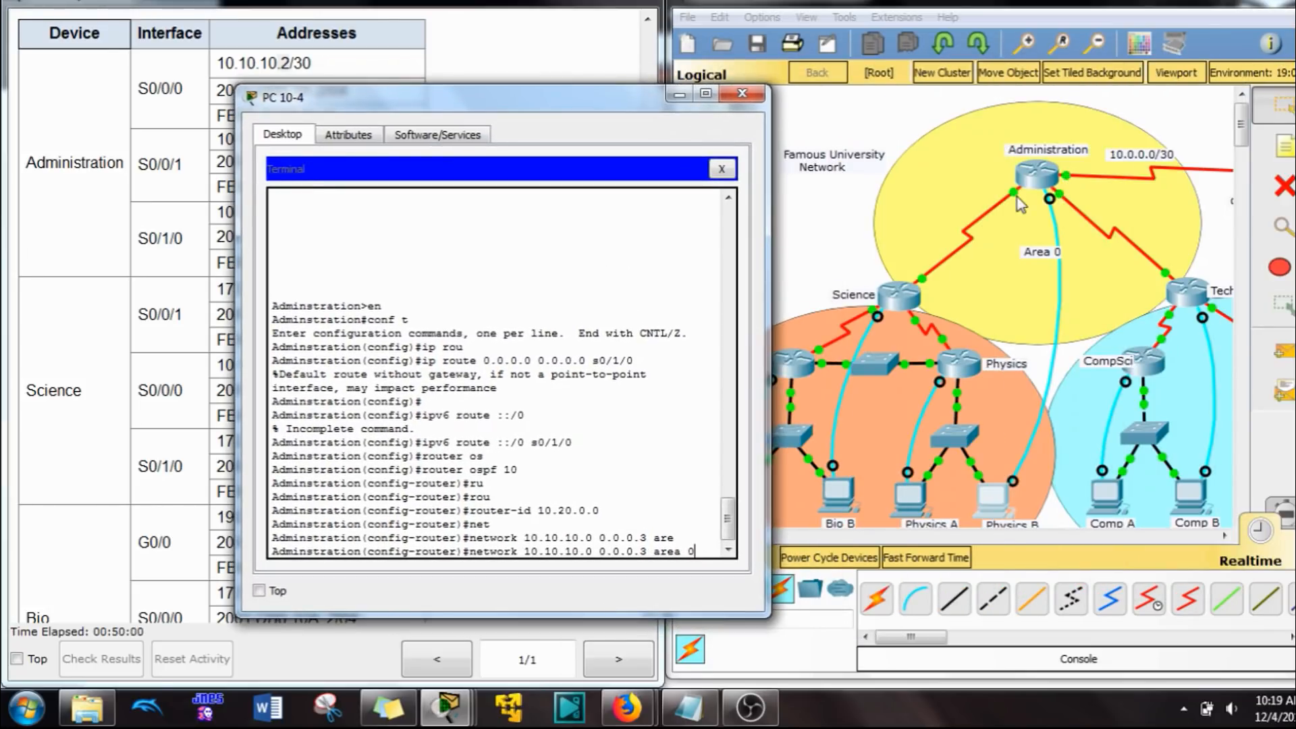
drag(594, 97, 1045, 42)
key(Return)
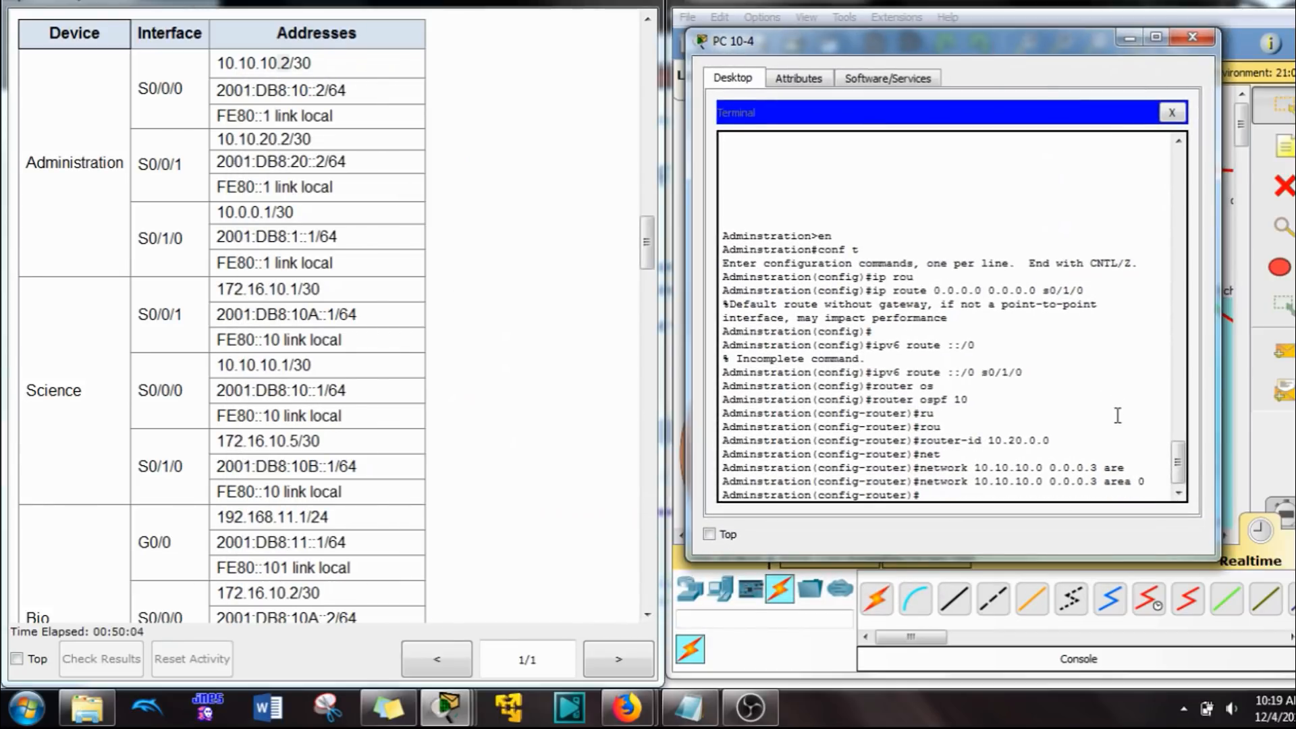
Step: Advertise network 10.10.20.0 with wildcard 0.0.0.3 in area 0 of the Administration router's OSPFv2 process
key(Up)
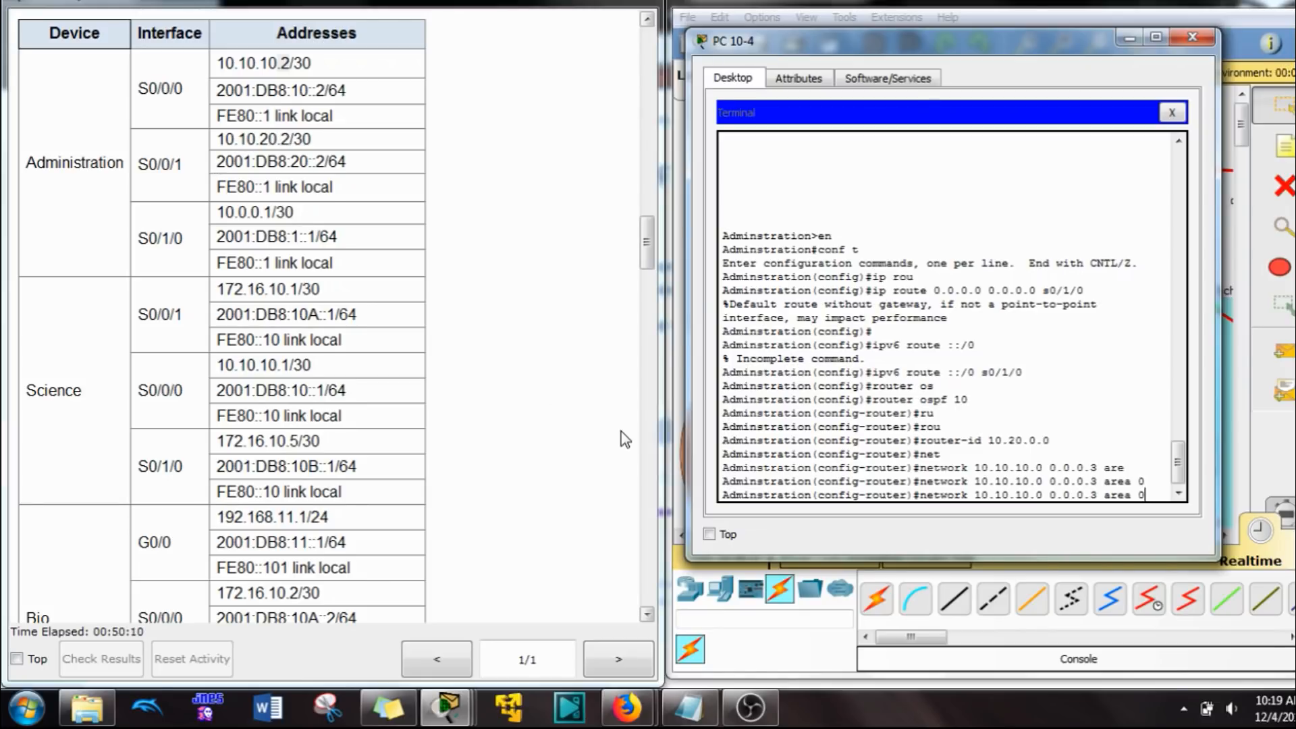
key(Left)
key(Left)
key(Left)
key(Left)
key(Left)
key(Left)
key(Left)
key(Left)
key(Left)
key(BackSpace)
text(2)
key(Return)
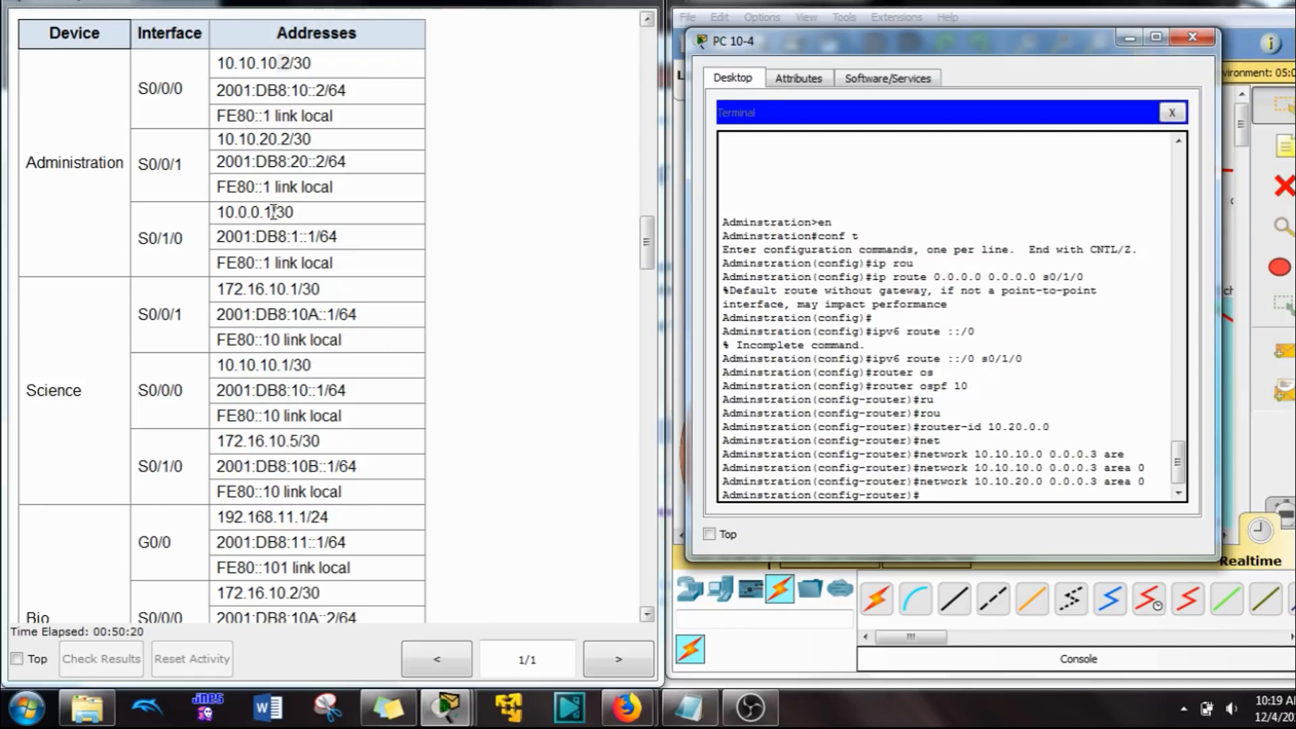
Step: Advertise the S0/1/0 network 10.0.0.0 with wildcard 0.0.0.3 in OSPFv2 area 0 on the Administration router
drag(263, 212, 269, 214)
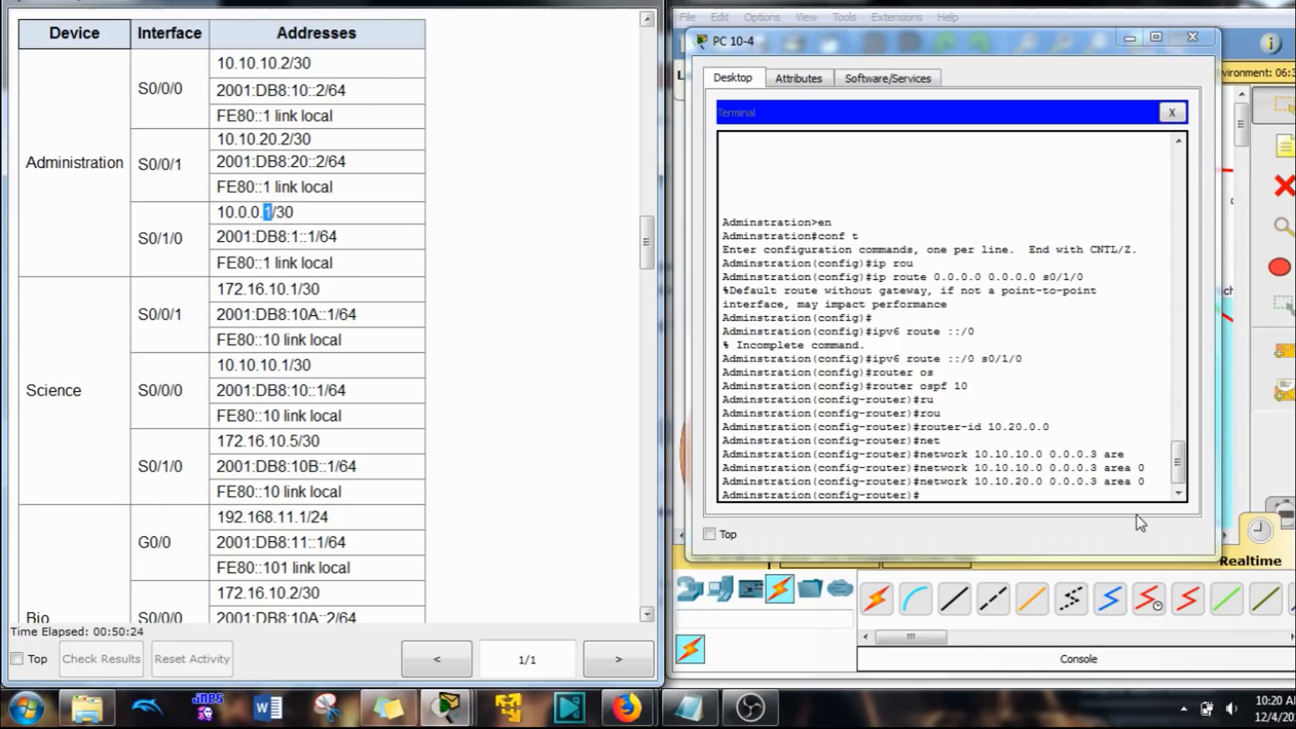
click(1047, 489)
key(Up)
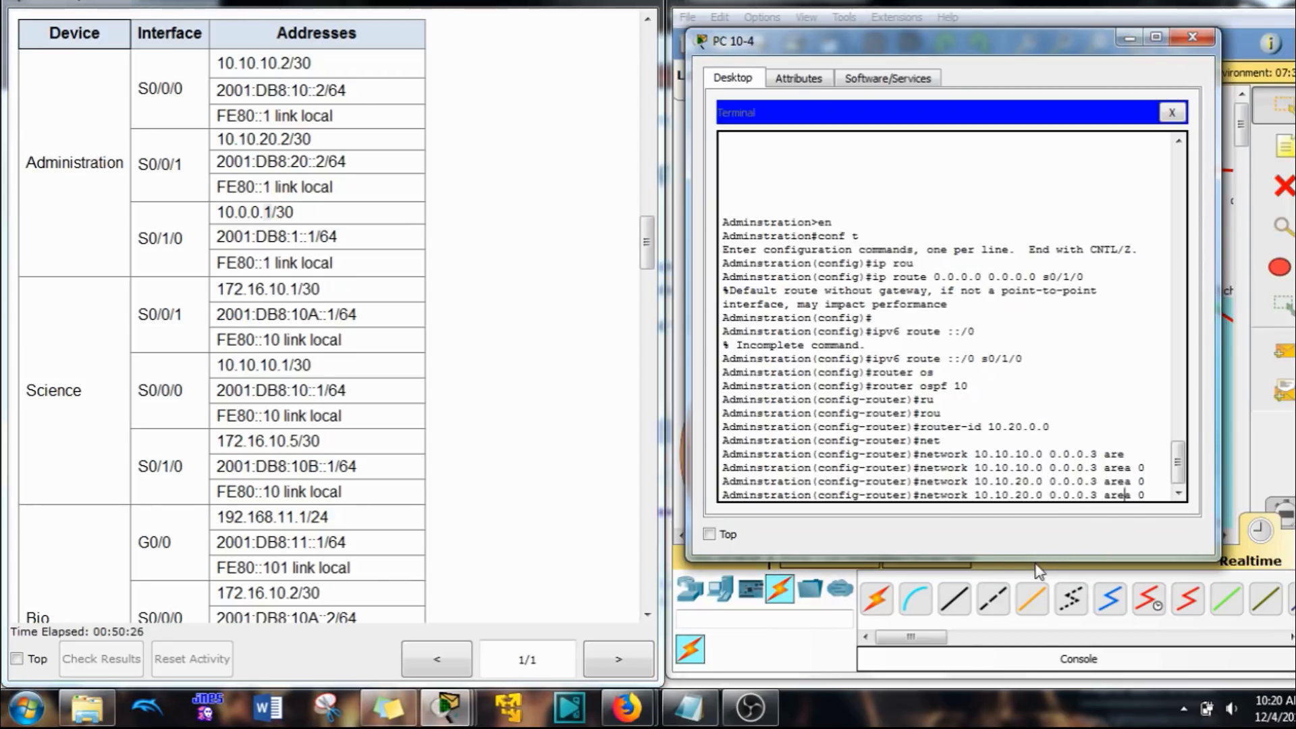
key(Left)
key(Left)
key(Left)
key(Left)
key(Left)
key(Left)
key(Left)
key(Left)
key(Left)
key(Left)
key(Left)
key(Left)
key(Left)
key(Left)
key(Left)
key(Left)
key(Right)
key(BackSpace)
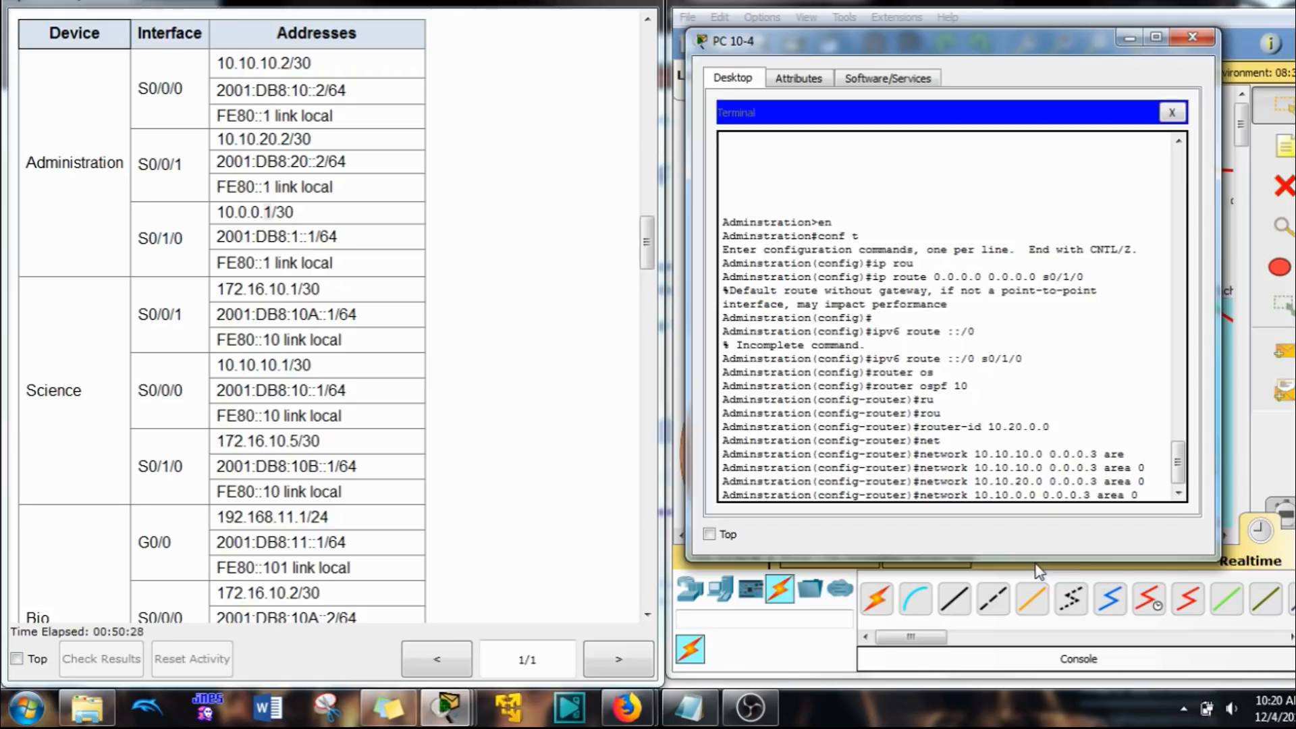
key(Left)
key(Left)
key(BackSpace)
key(Return)
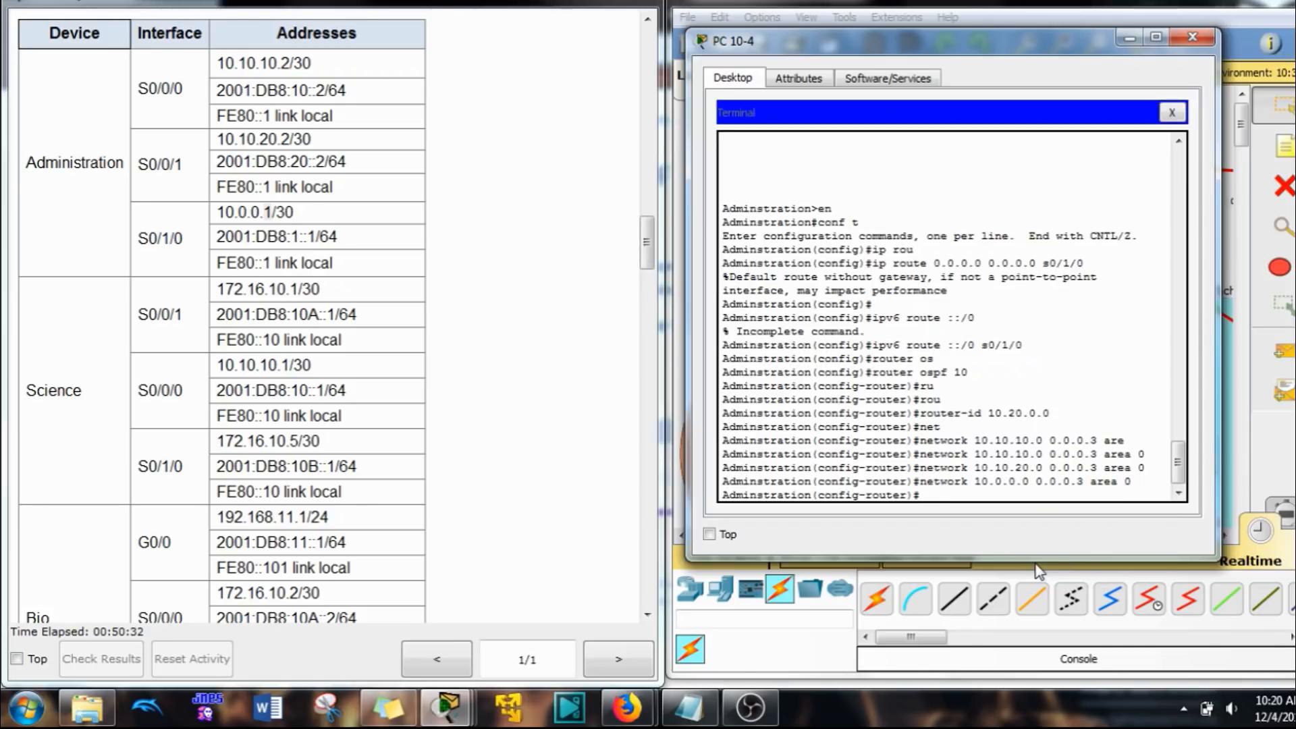
Step: Check the default route requirement in Step 6, enable default-information originate for OSPFv2 on Administration, and return to global configuration mode
drag(646, 240, 629, 546)
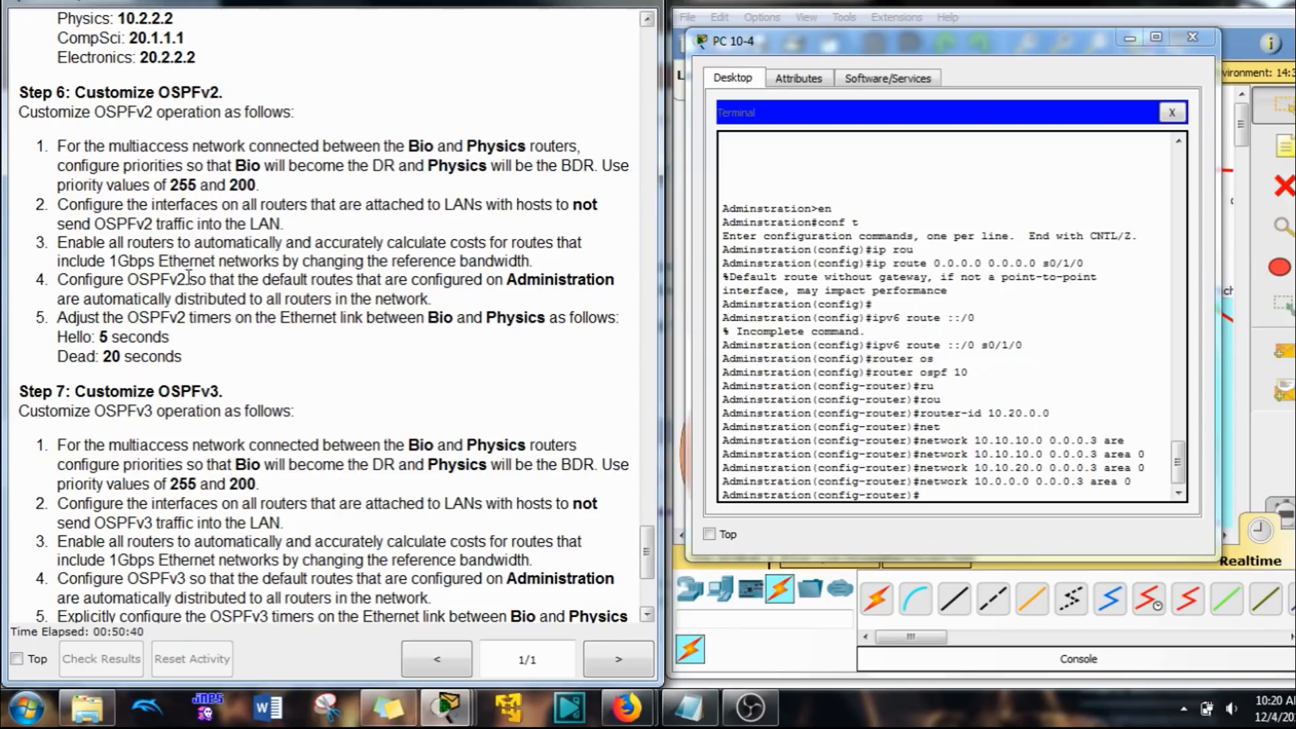
drag(187, 279, 345, 281)
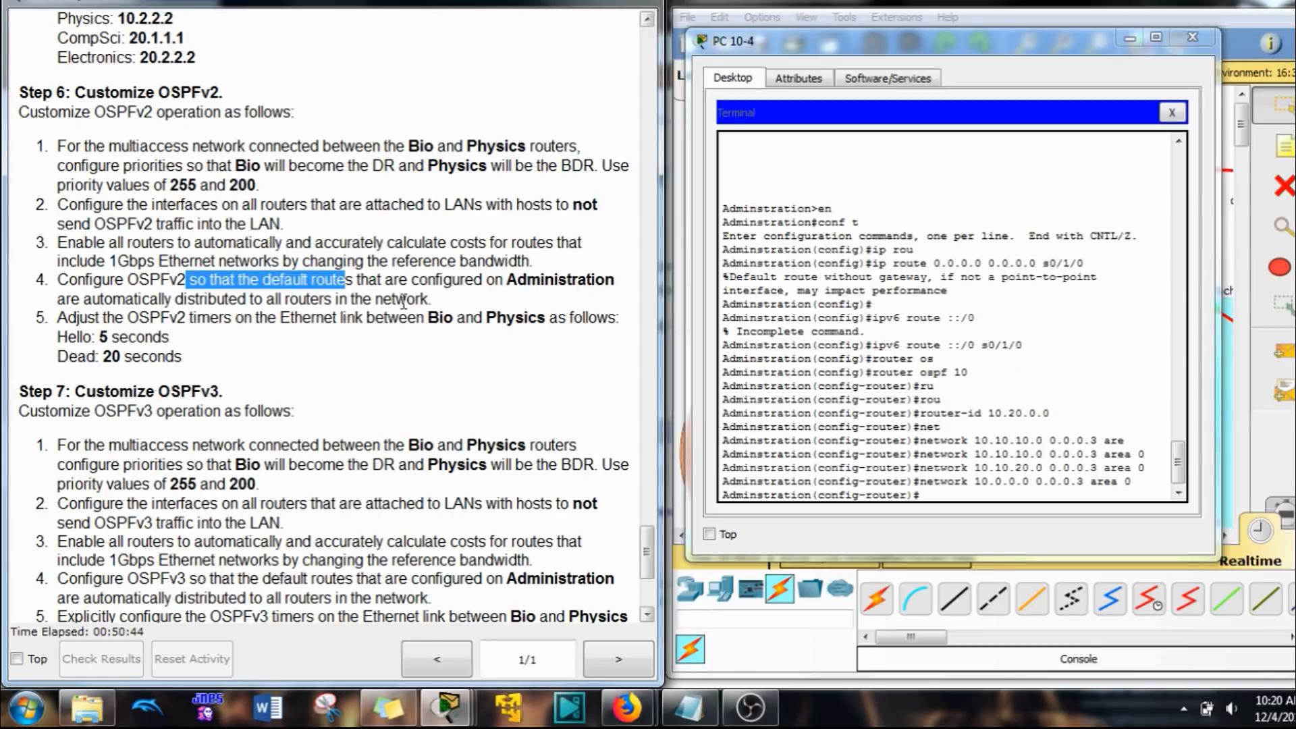
click(952, 476)
text(de)
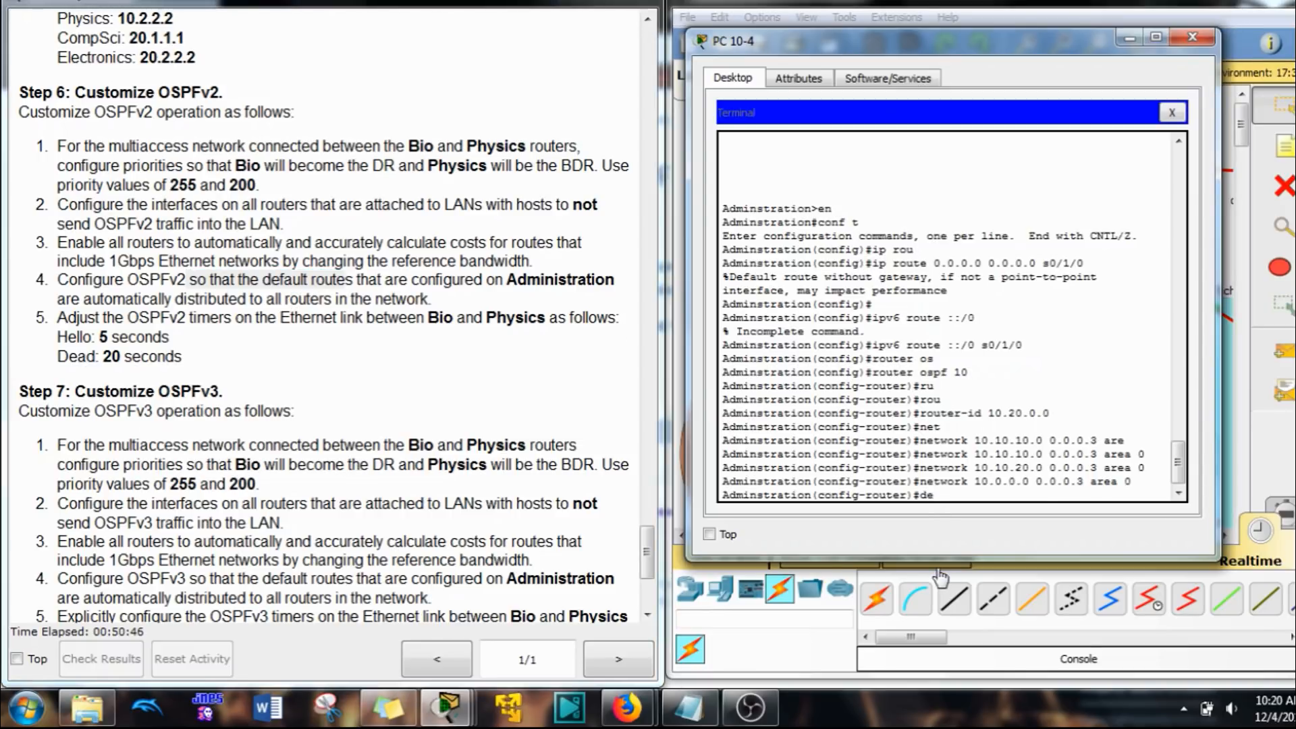
key(Tab)
text(or)
key(Tab)
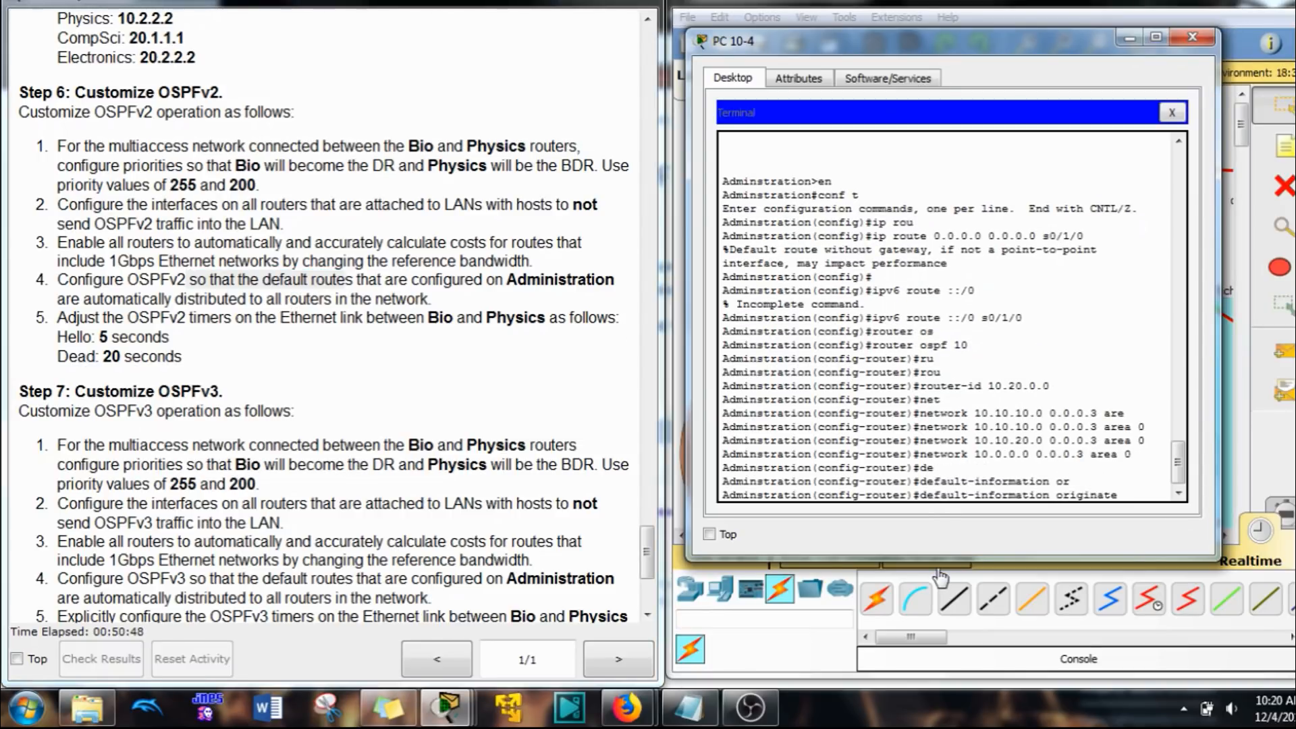
key(Return)
text(exit)
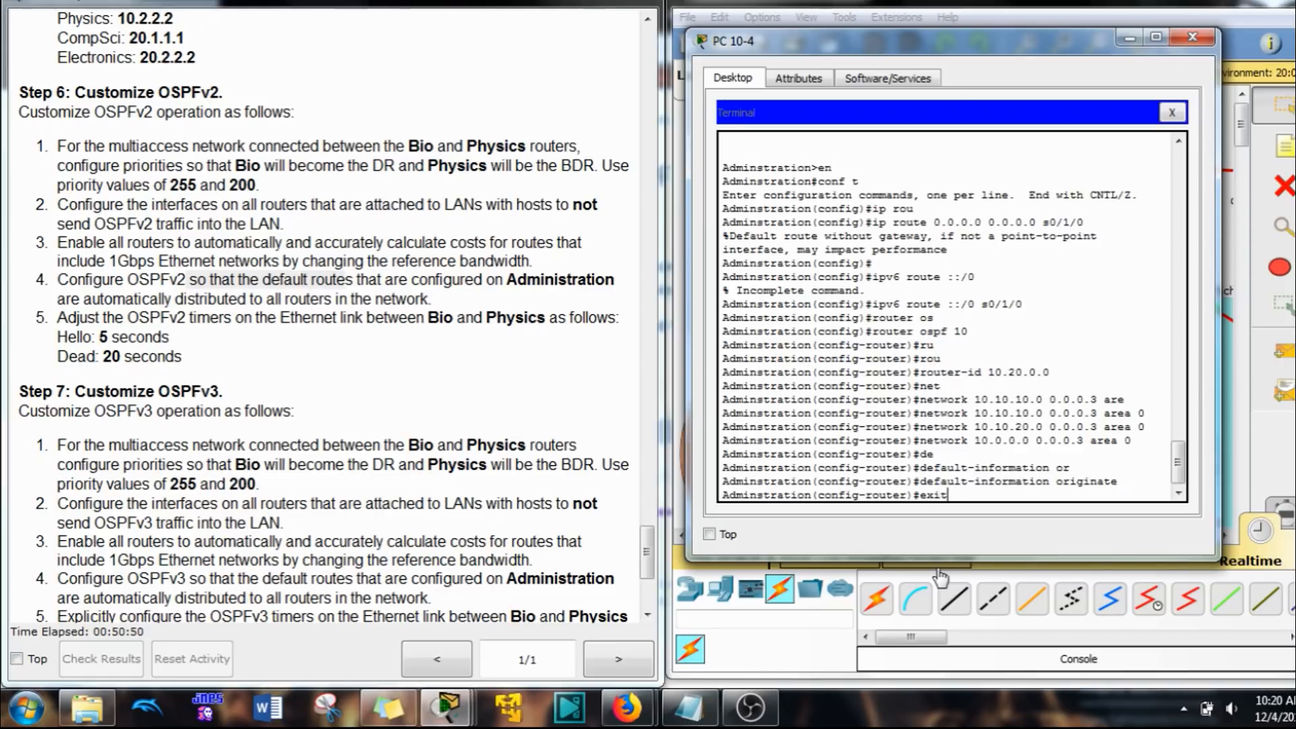
key(Return)
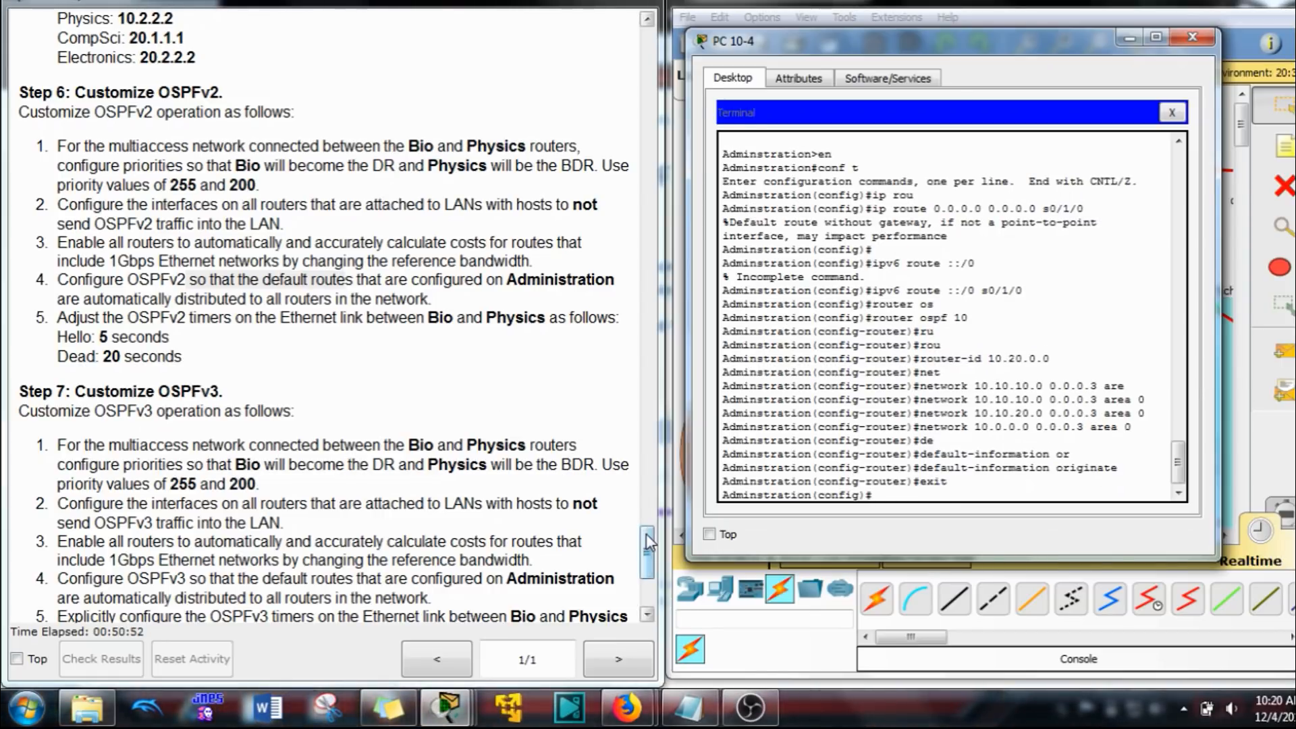
Step: Check the Step 3 OSPFv3 requirements and try to start OSPFv3 process 10 on the Administration router
drag(646, 533, 682, 451)
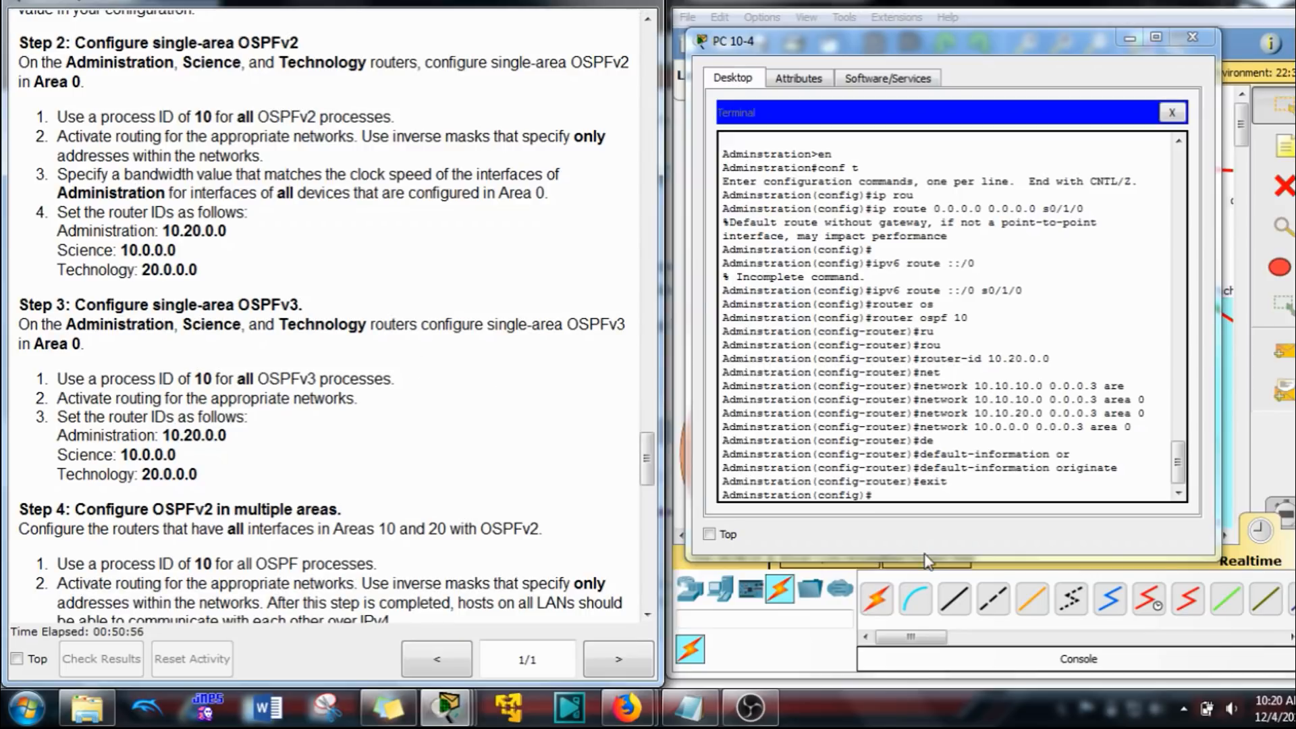
click(935, 498)
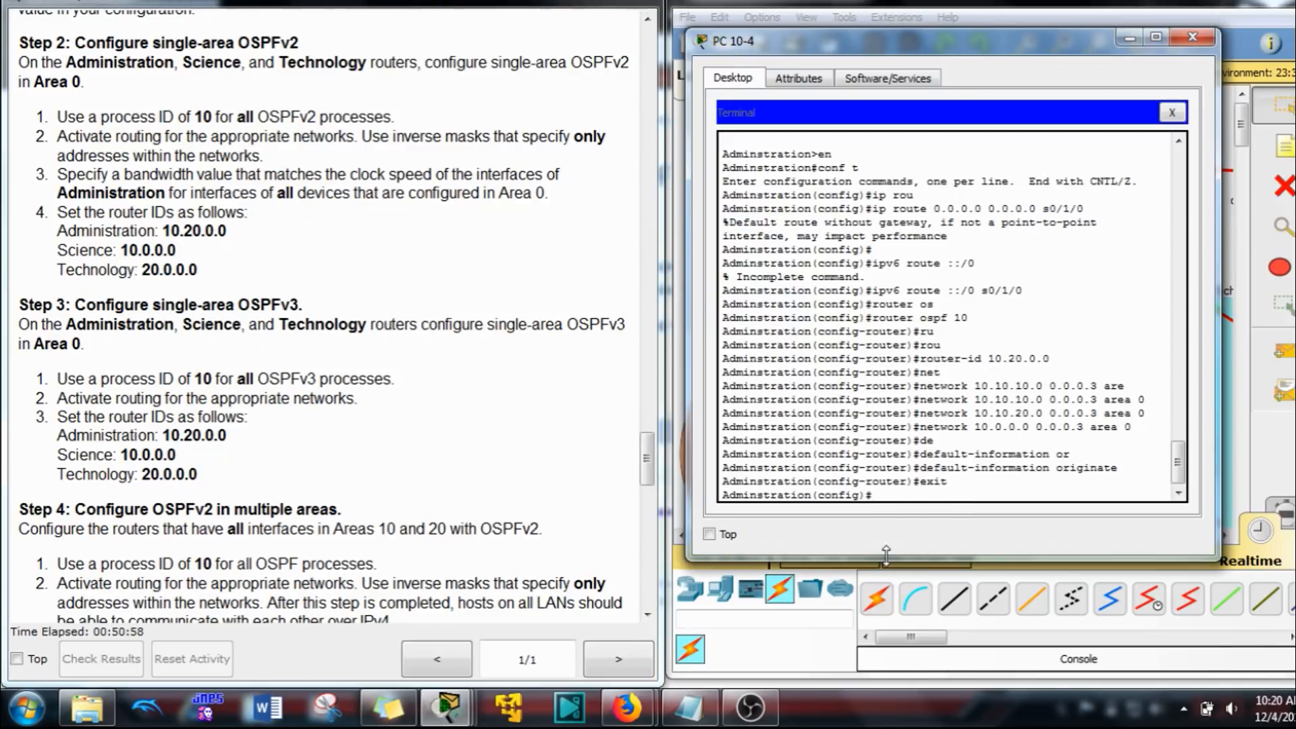
text(ipv6 router ospf 10)
key(Return)
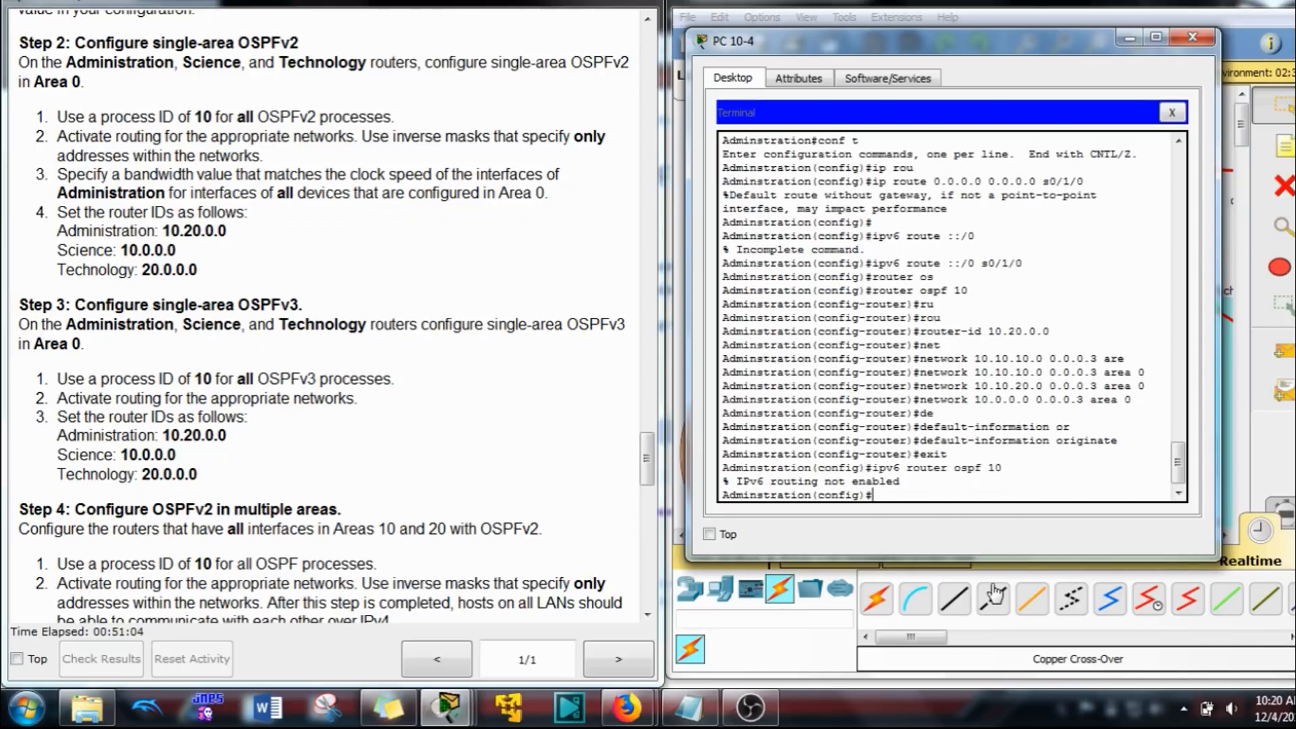
Step: Enable IPv6 unicast routing on the Administration router
text(ipv6 os)
key(Tab)
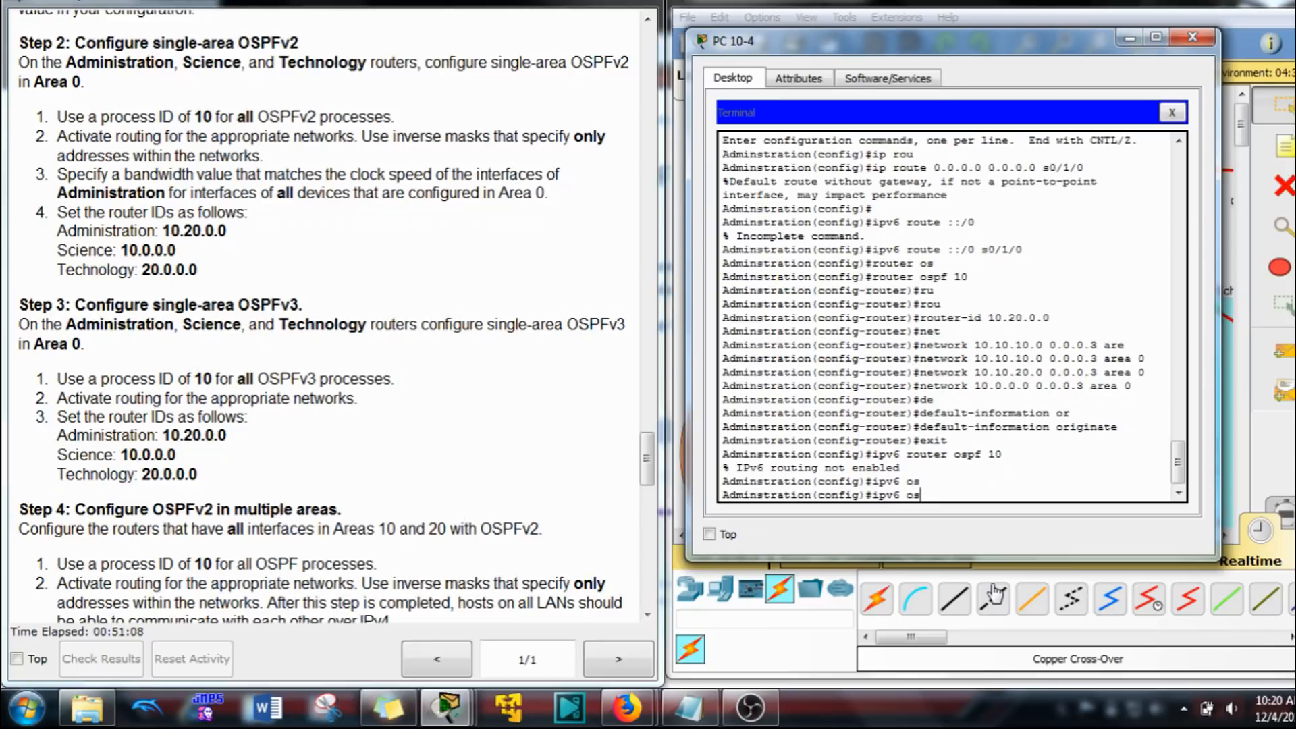
key(BackSpace)
text(un)
key(Tab)
key(Return)
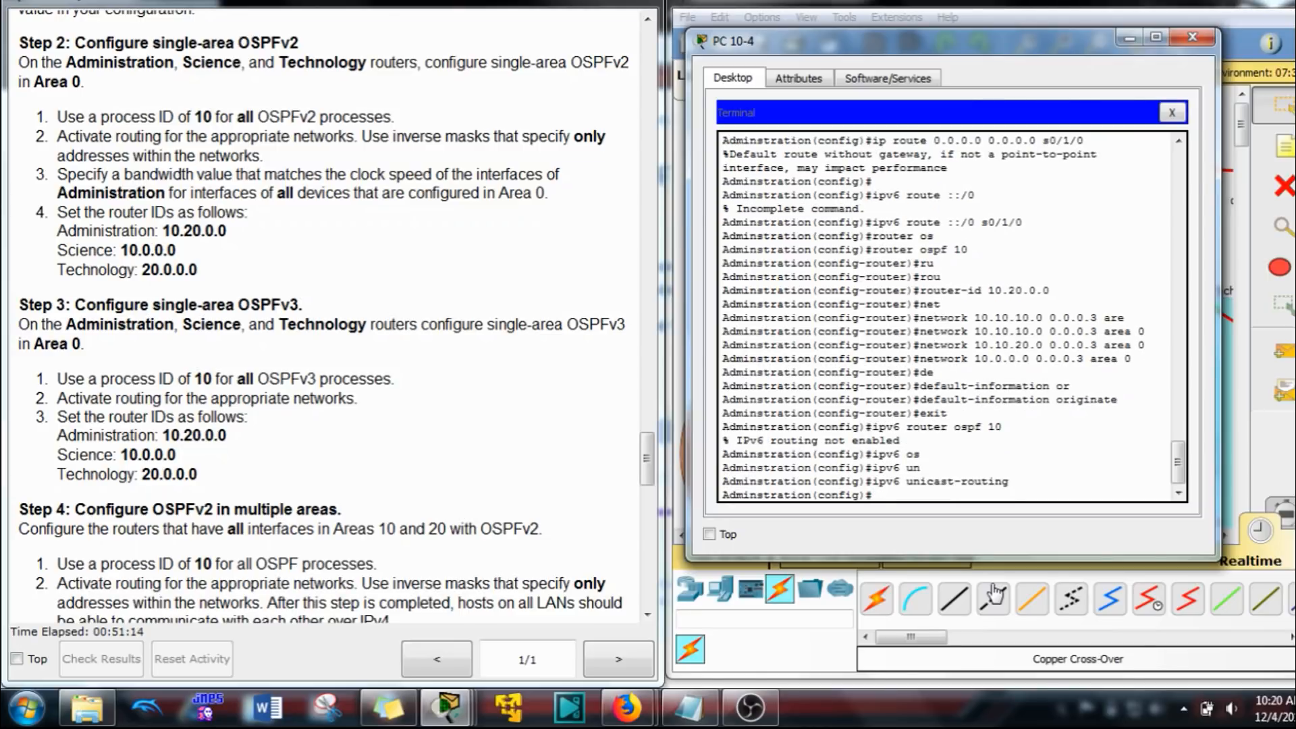
Step: Start OSPFv3 process 10 on the Administration router and set its router ID to 10.20.0.0
key(Up)
key(Up)
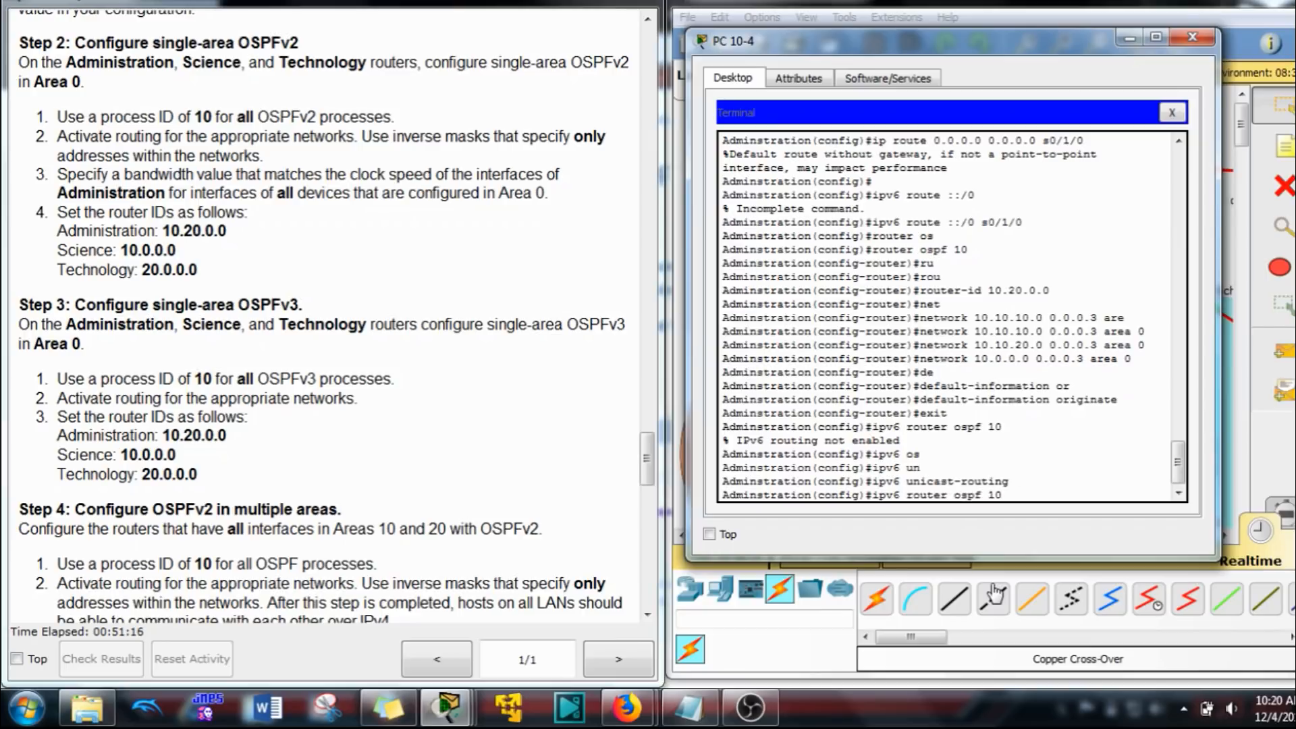
key(Return)
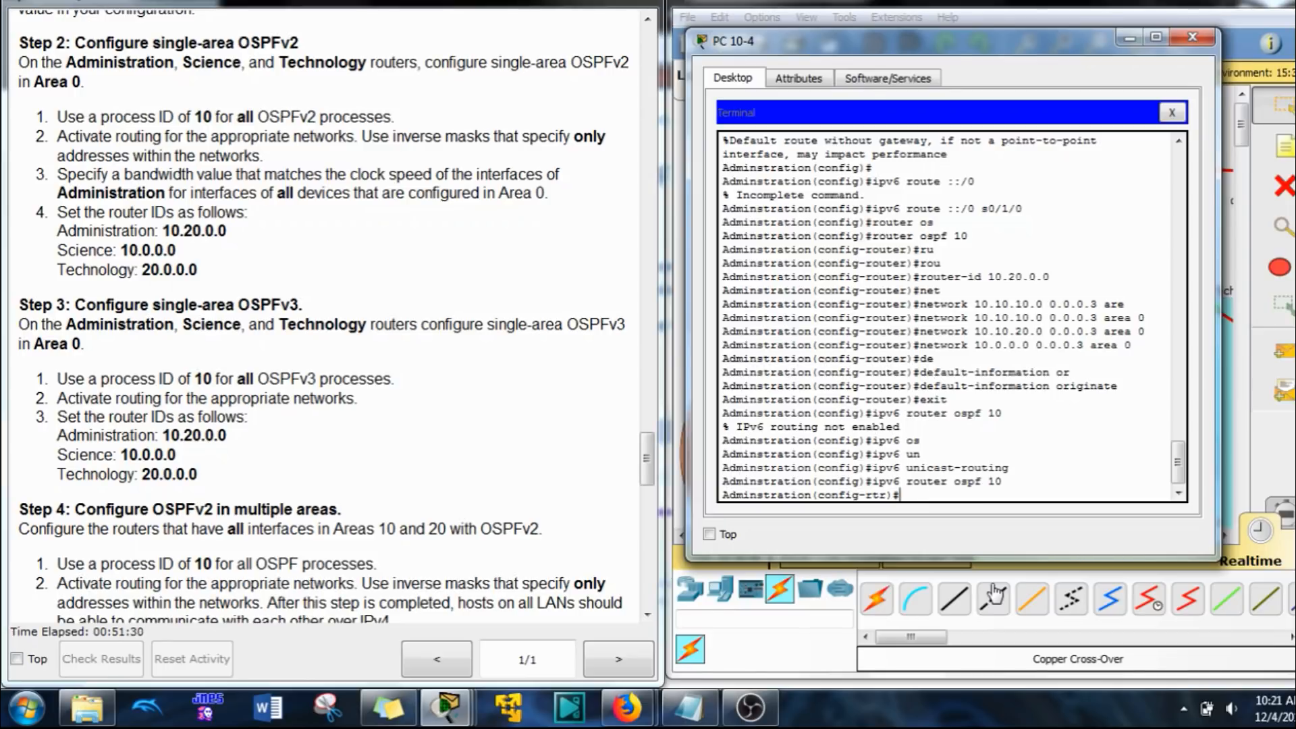
text(rou)
key(Tab)
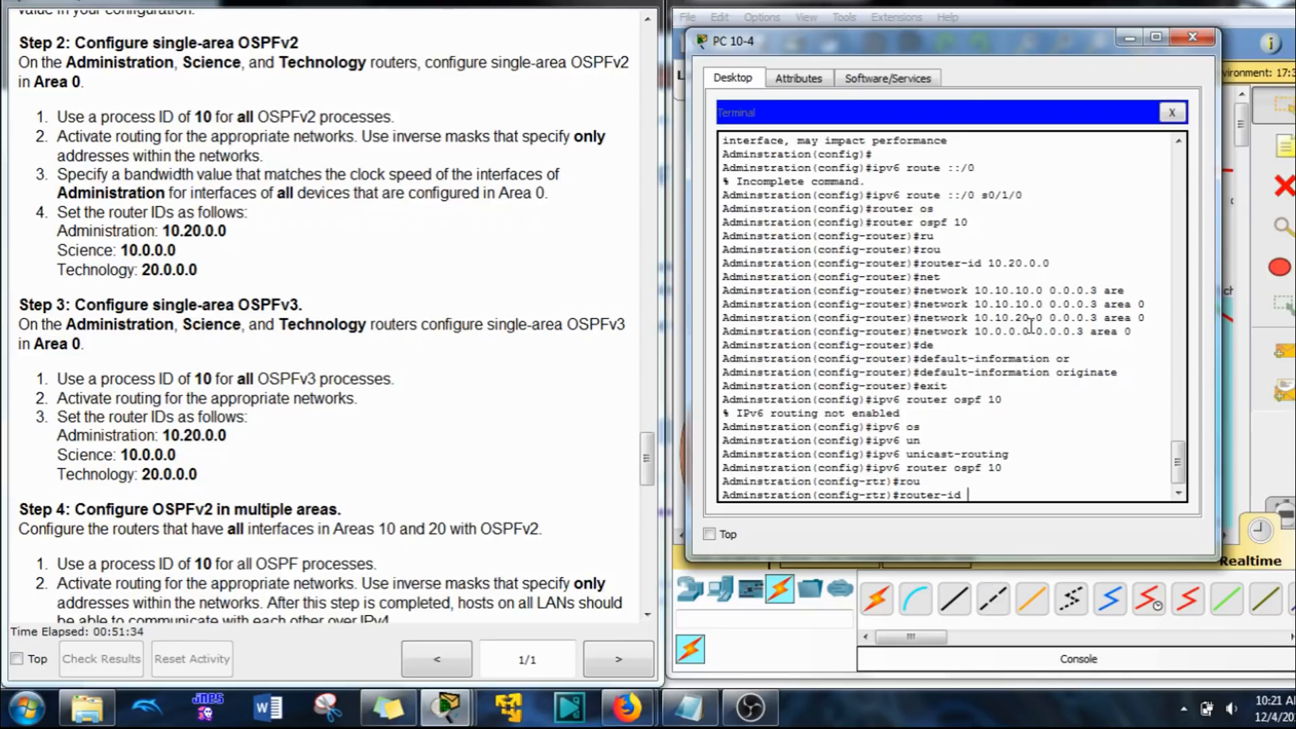
text(10.20.0.0)
key(Return)
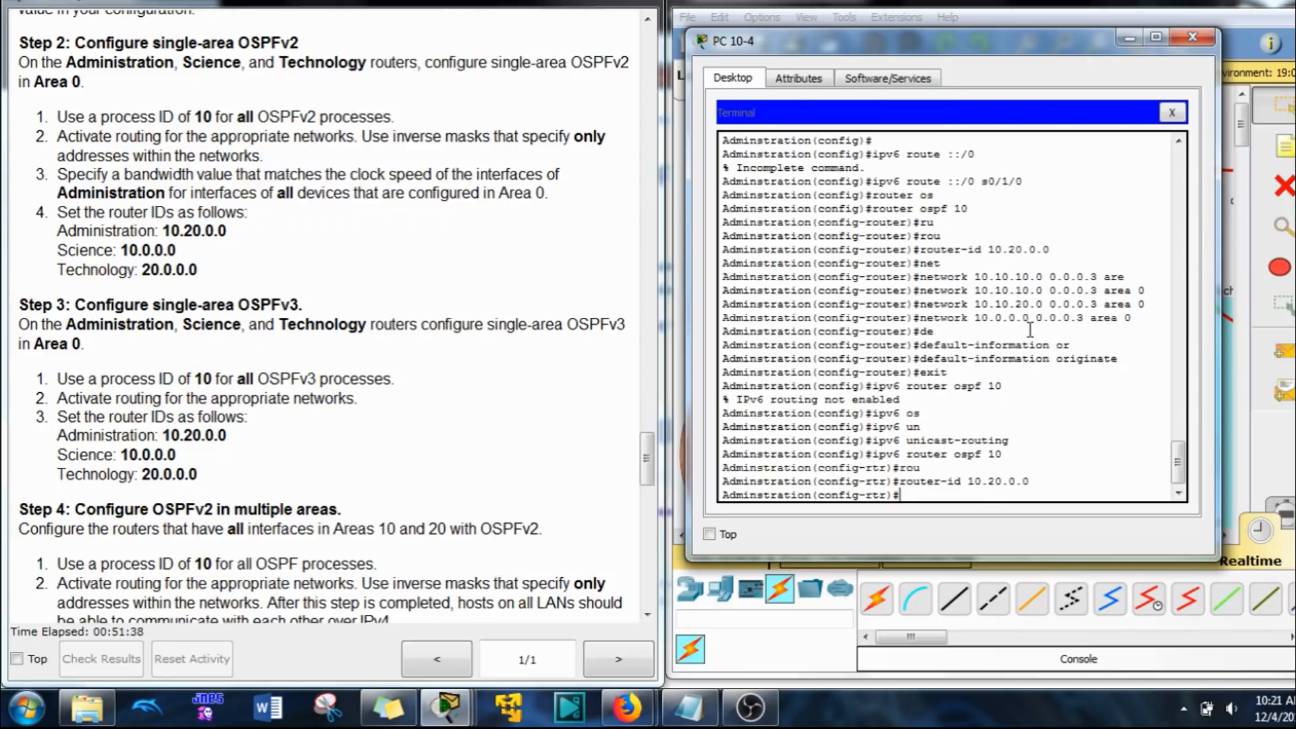
Step: Distribute the IPv6 default route through OSPFv3 with default-information originate and return to global configuration mode
text(de)
key(Tab)
text(o)
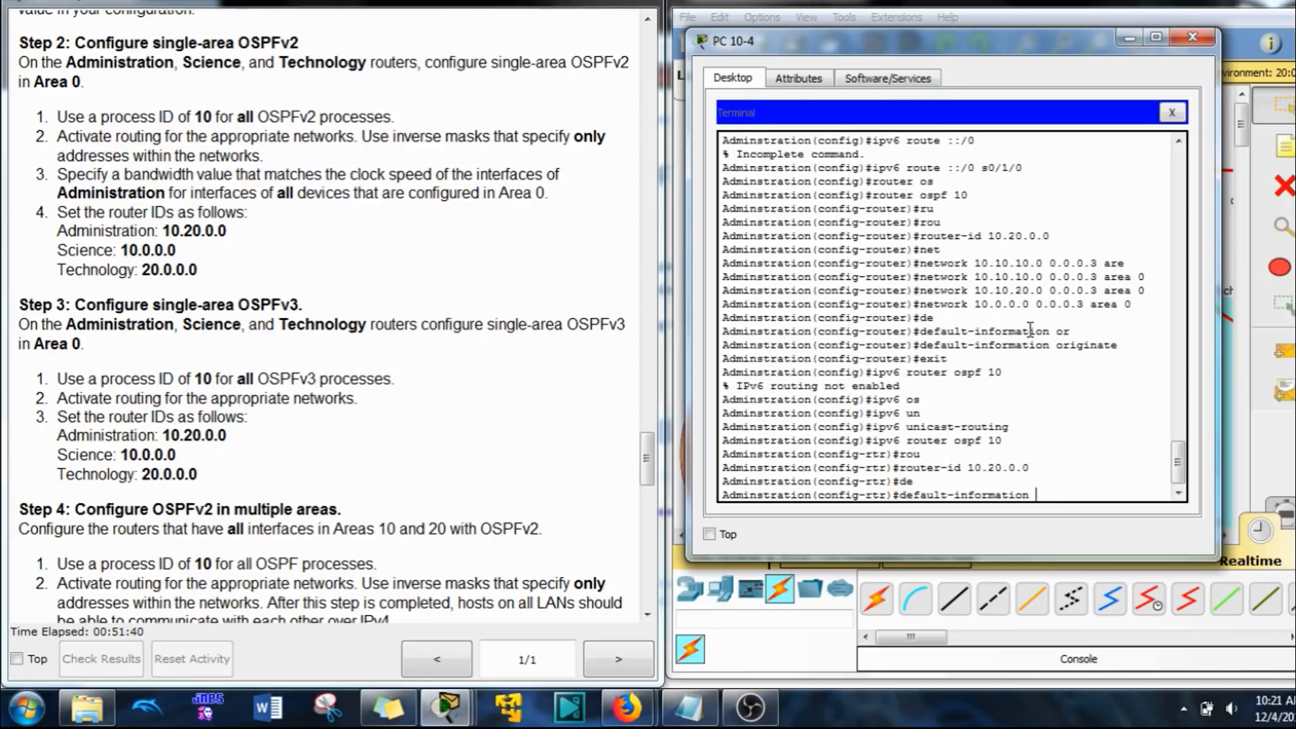
key(Tab)
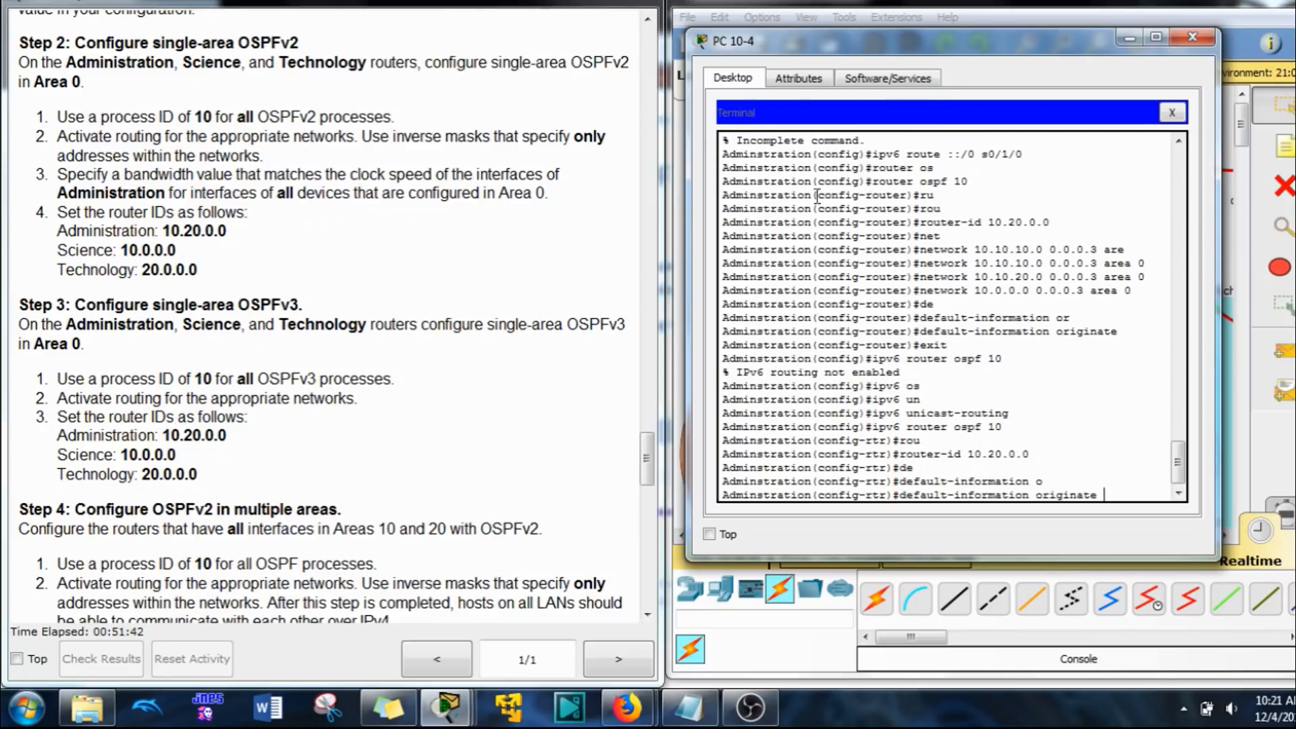
drag(1023, 154, 873, 150)
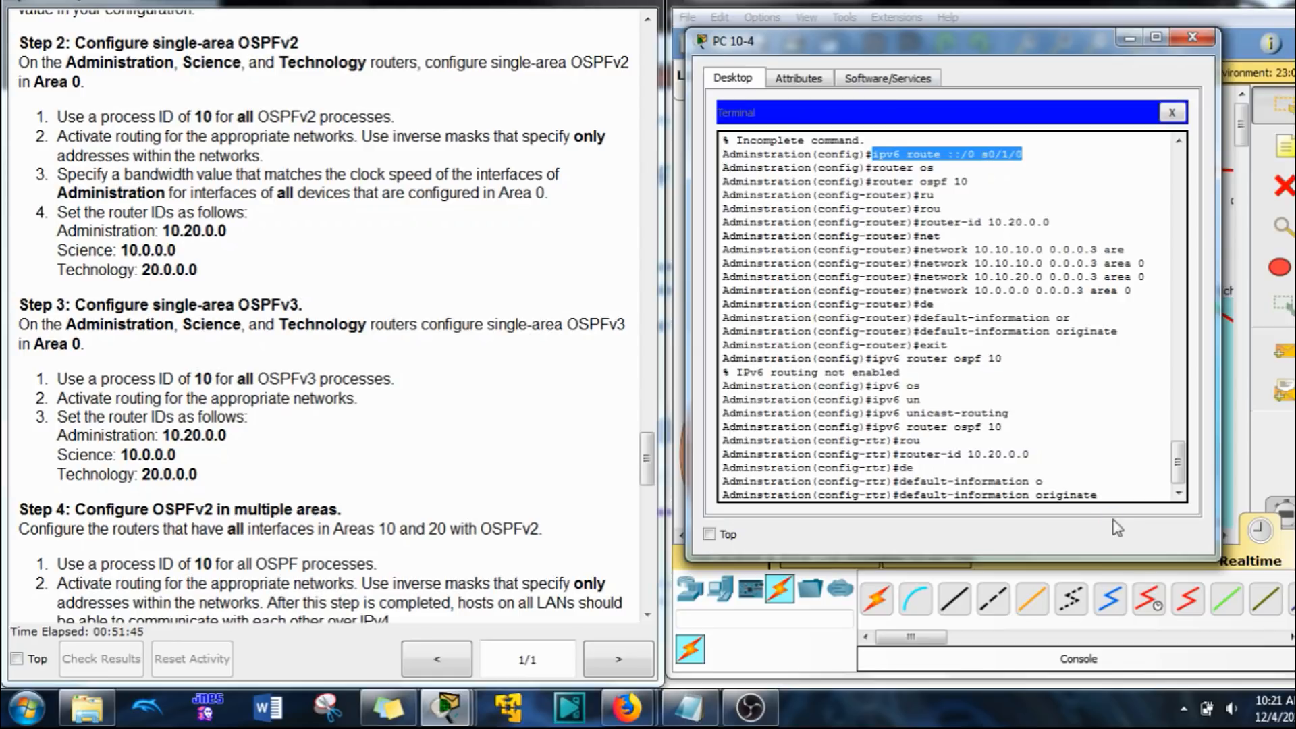
key(Return)
text(exit)
key(Return)
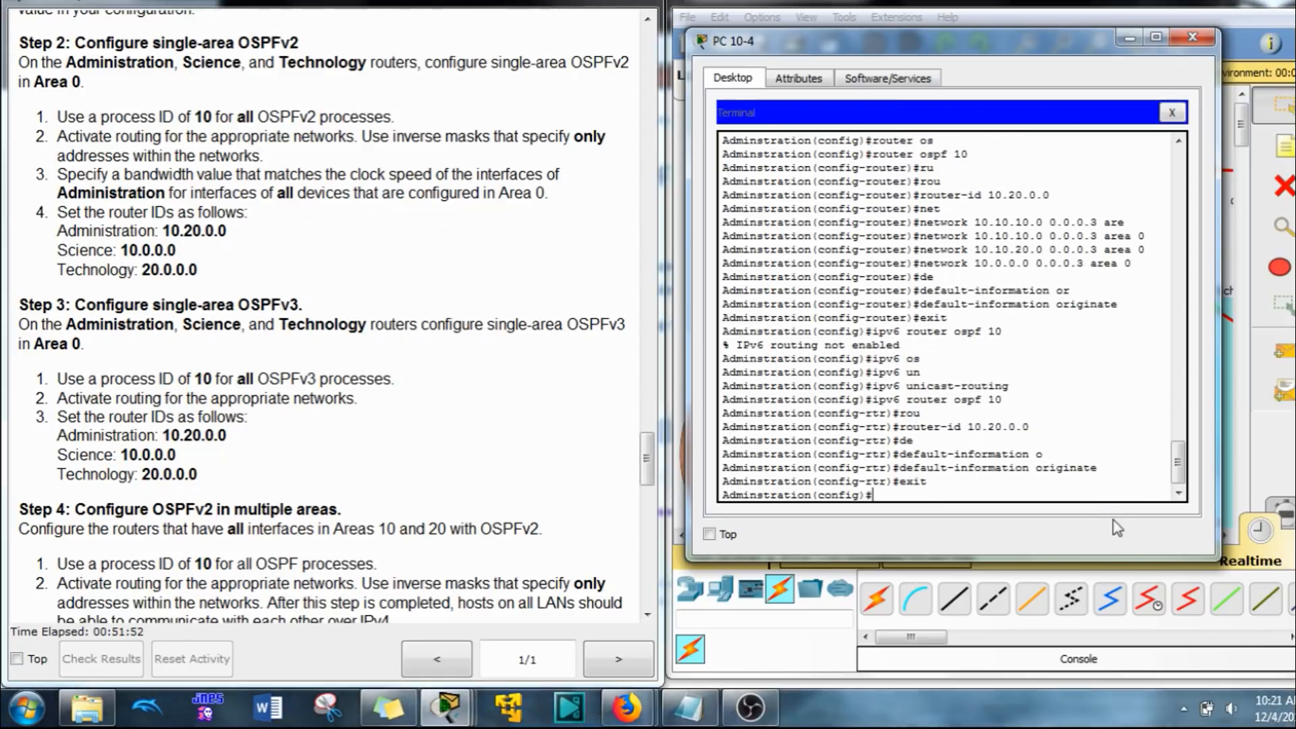
Step: Enter configuration of interface s0/0/0 on the Administration router and check the addressing table and the bandwidth requirement in the instructions
text(int s0/0/0)
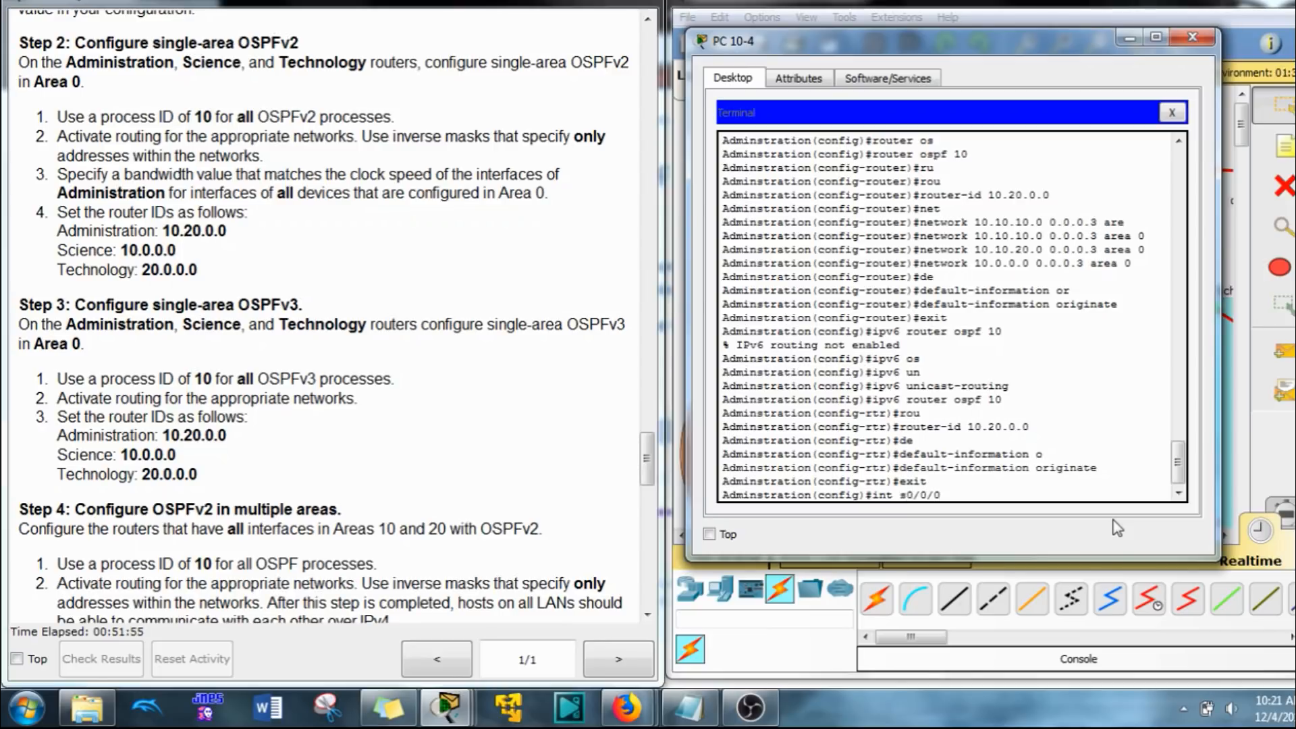
key(Return)
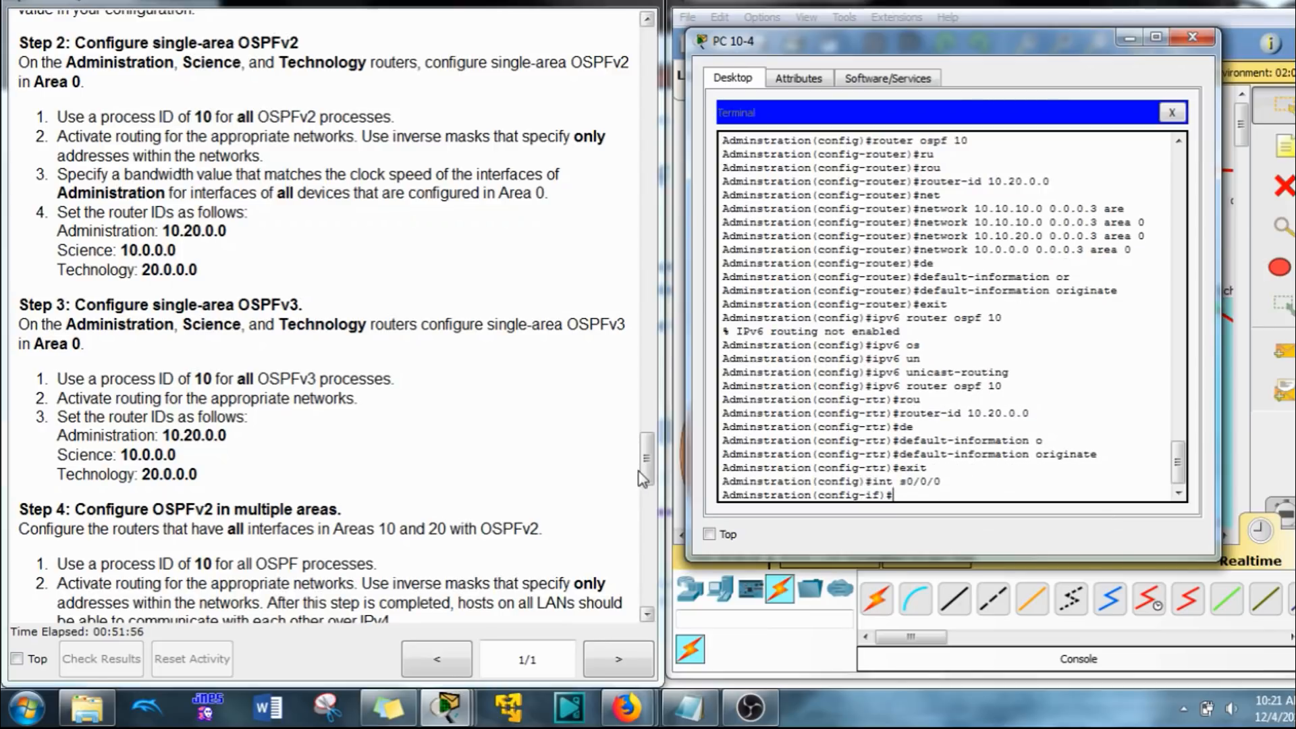
drag(641, 476, 611, 250)
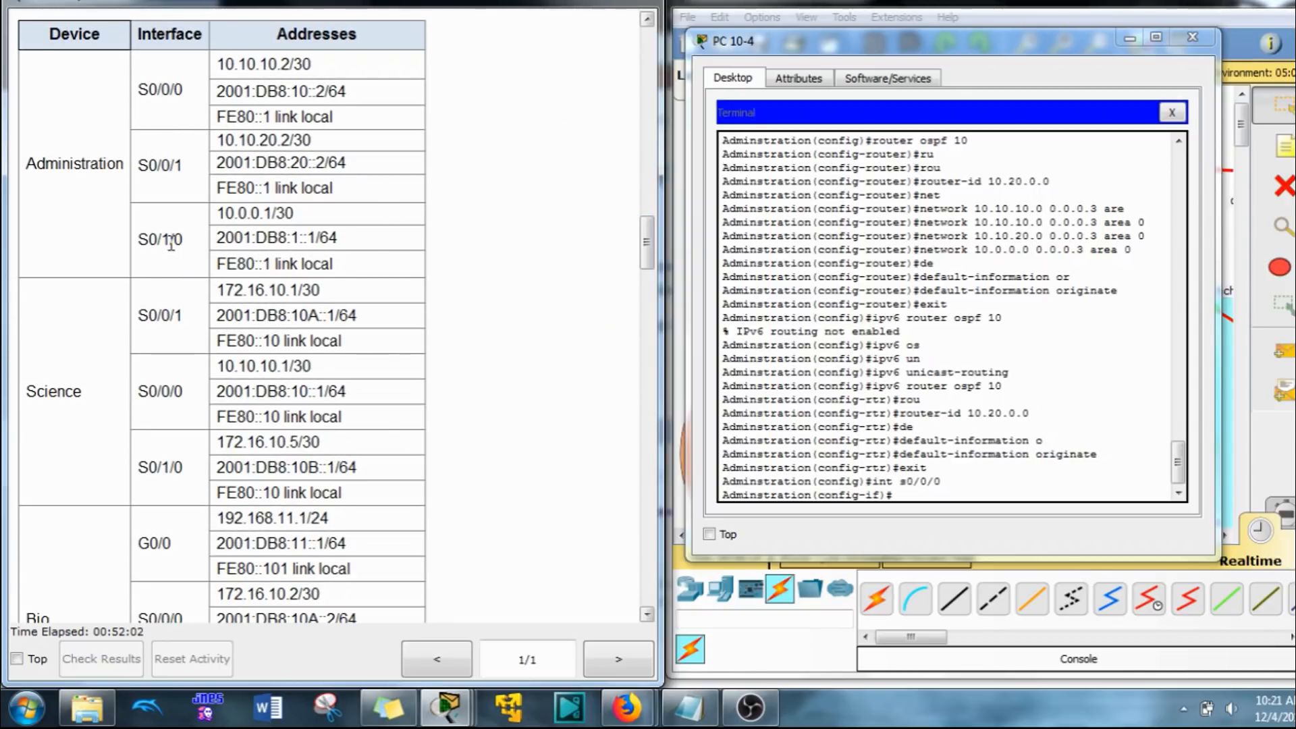
drag(644, 241, 646, 451)
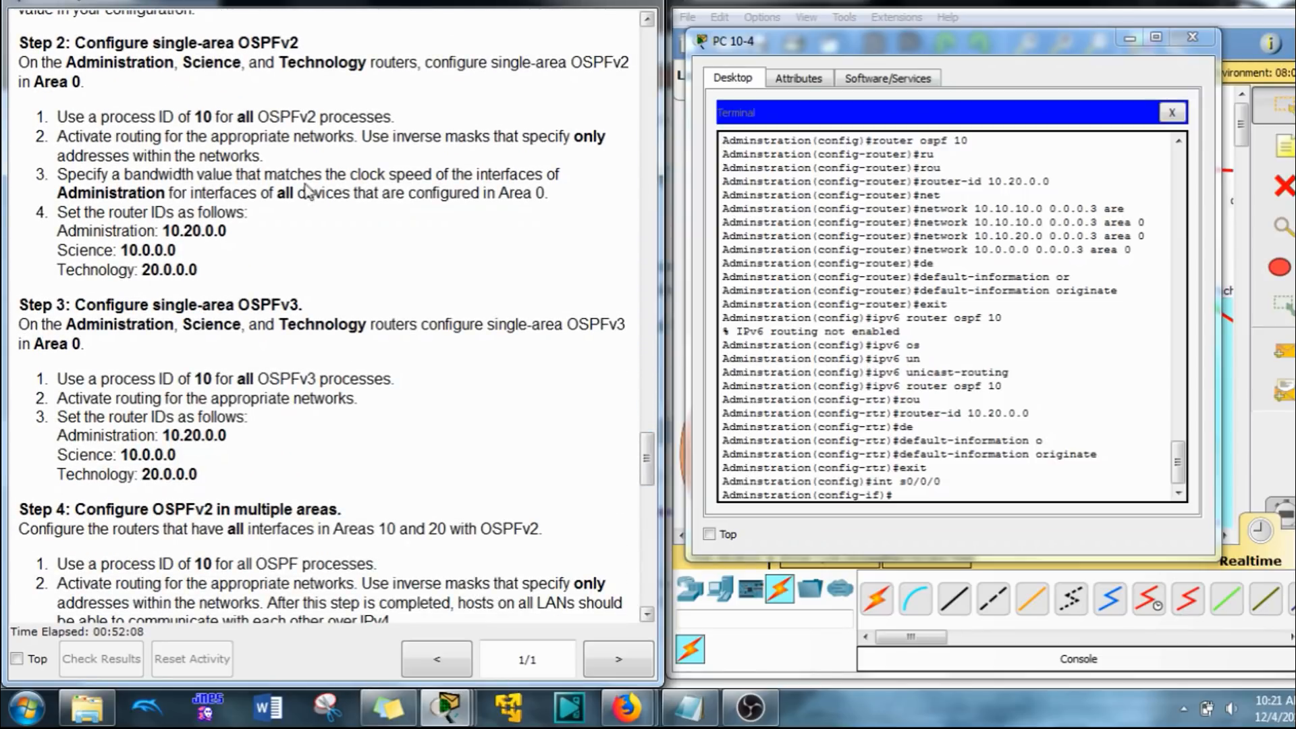
Step: Look up the accepted value range and unit of the bandwidth command for interface s0/0/0, leaving the command unexecuted
click(985, 496)
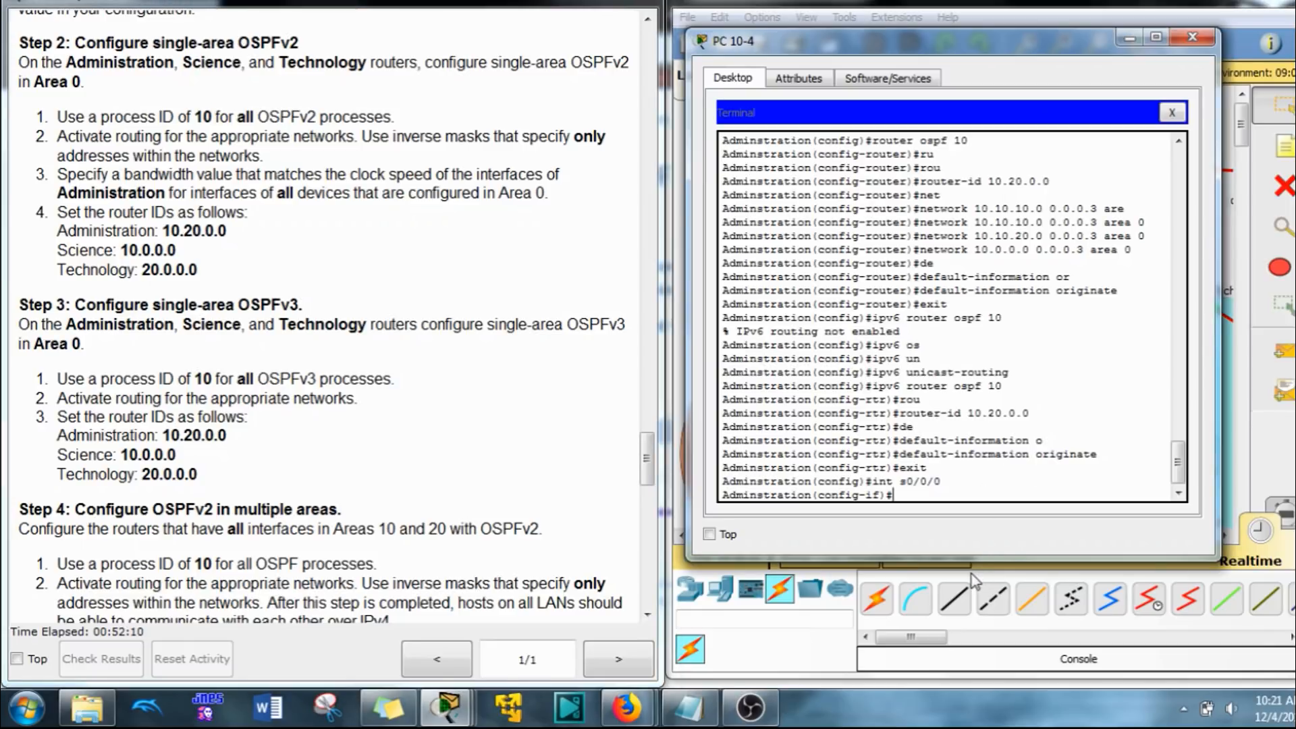
text(bane)
key(Tab)
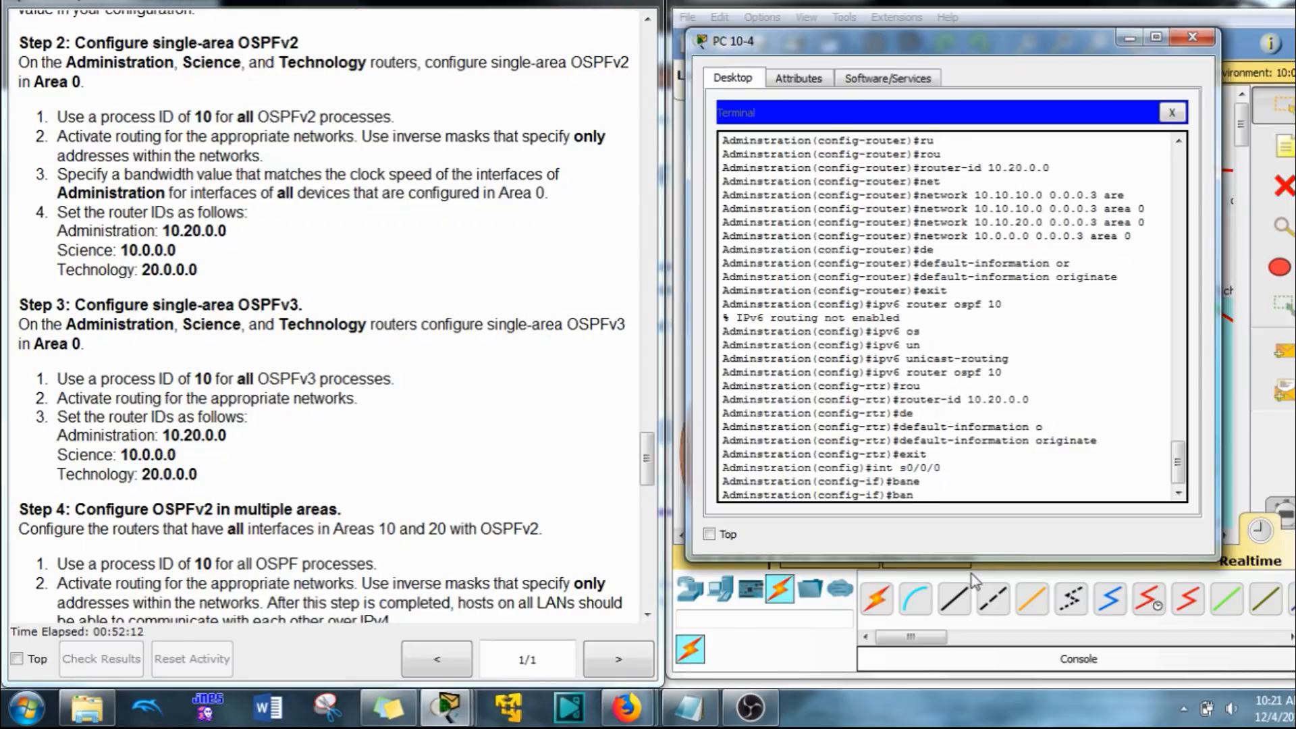
text(d)
key(Tab)
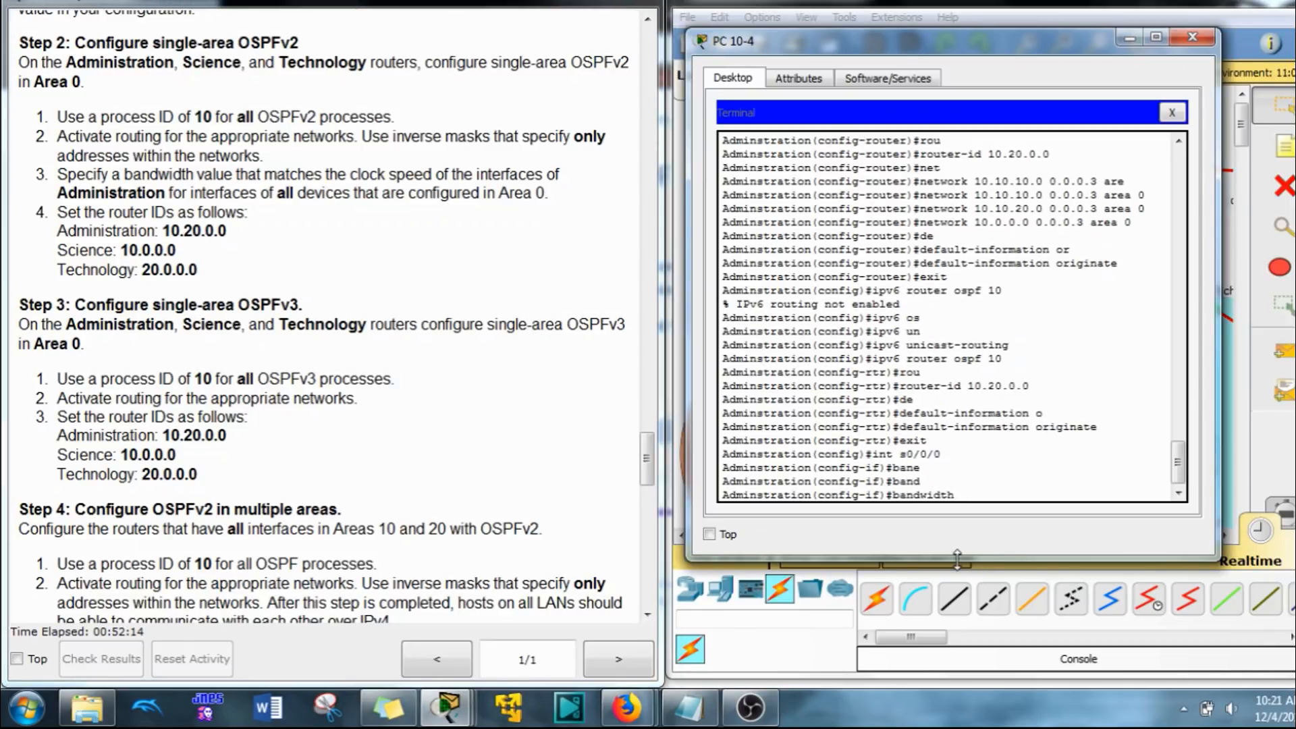
text(?)
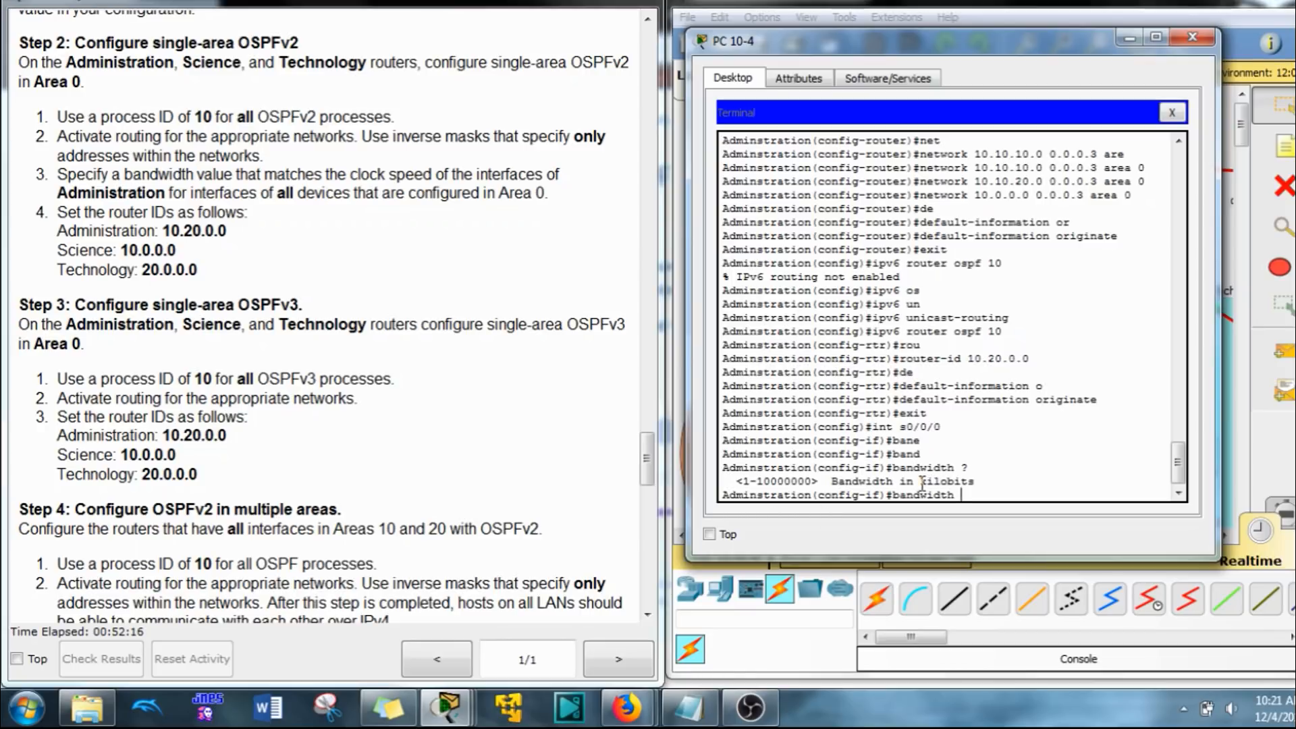
drag(921, 482, 978, 482)
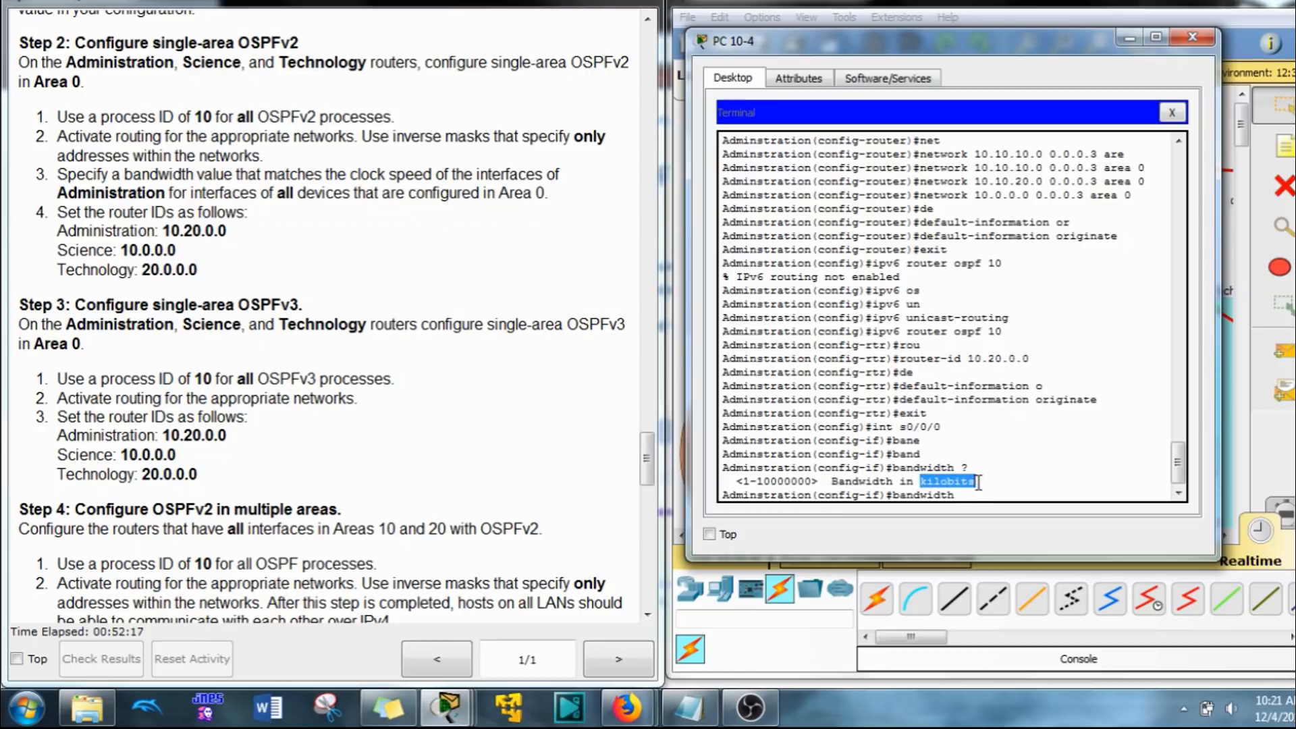
click(963, 496)
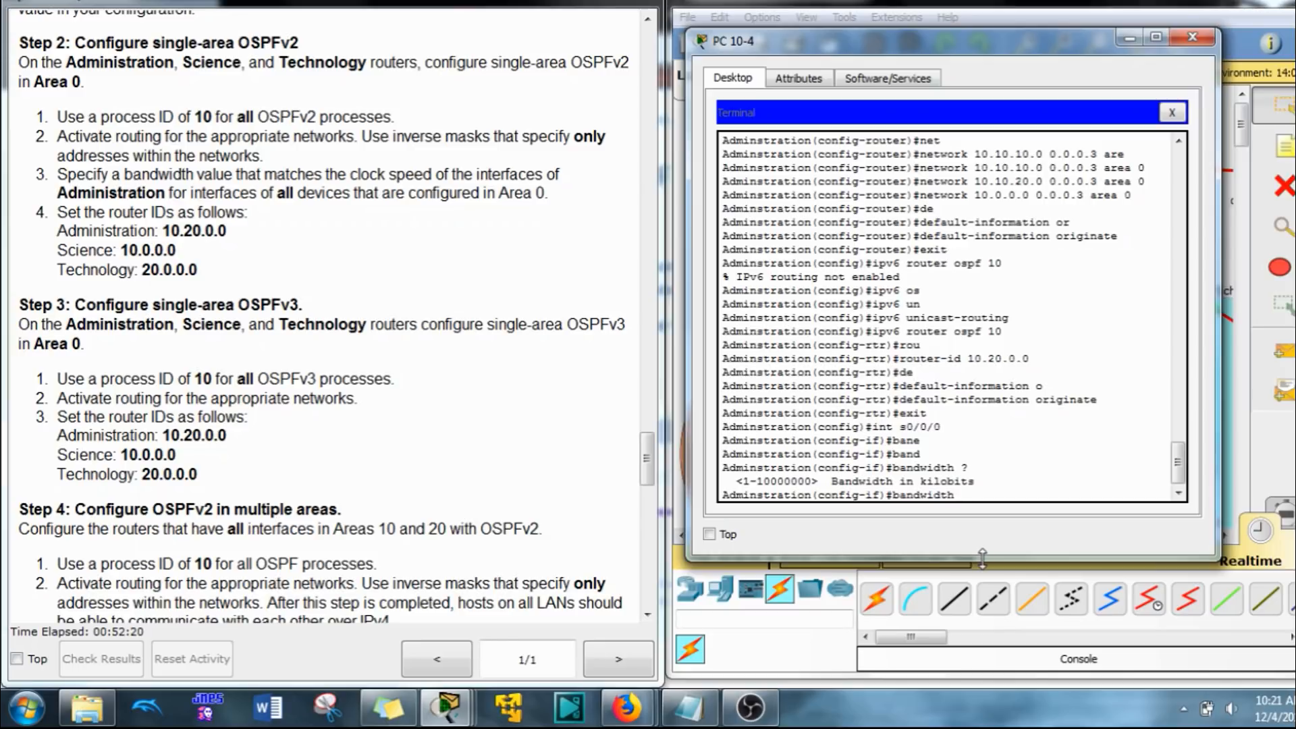
key(BackSpace)
key(BackSpace)
key(BackSpace)
key(BackSpace)
key(BackSpace)
key(BackSpace)
key(BackSpace)
key(BackSpace)
key(BackSpace)
key(BackSpace)
Step: Display the Administration router's running configuration and examine the clock rates of its serial interfaces
text(do show rju)
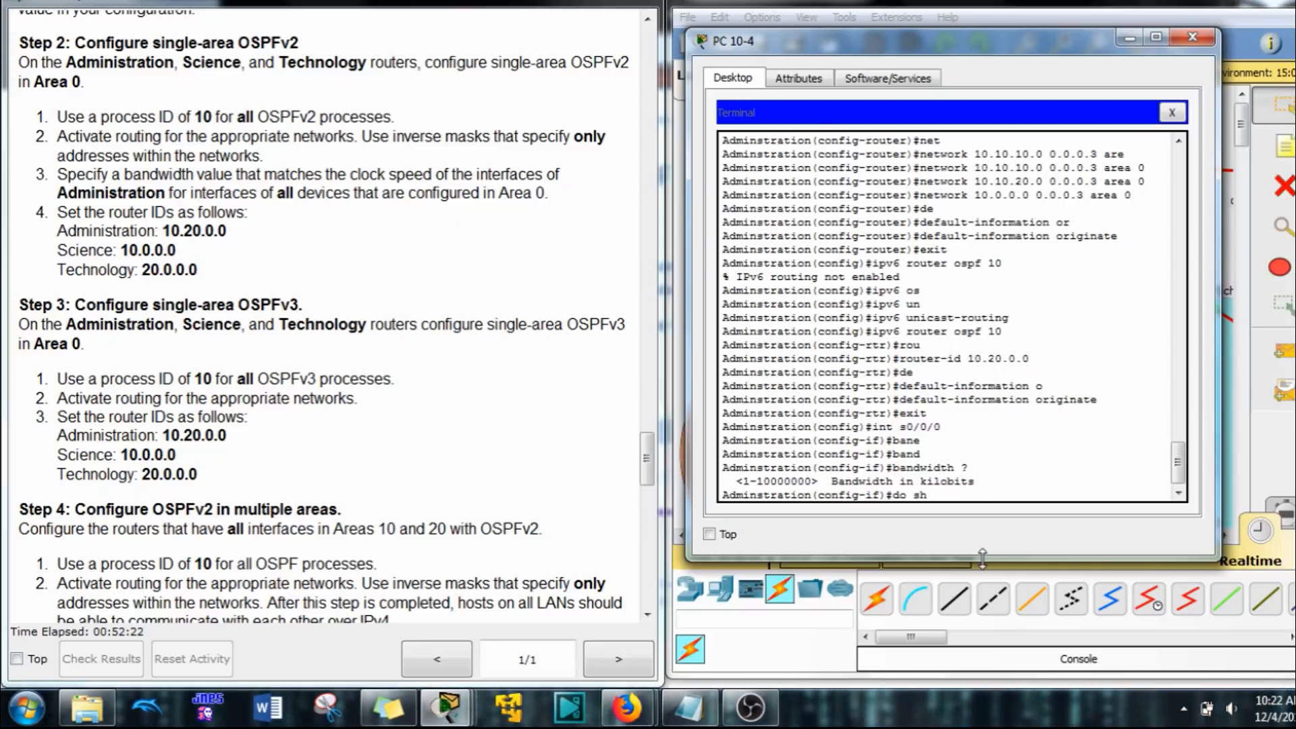
key(BackSpace)
key(BackSpace)
key(BackSpace)
text(u)
key(Return)
key(space)
key(space)
key(space)
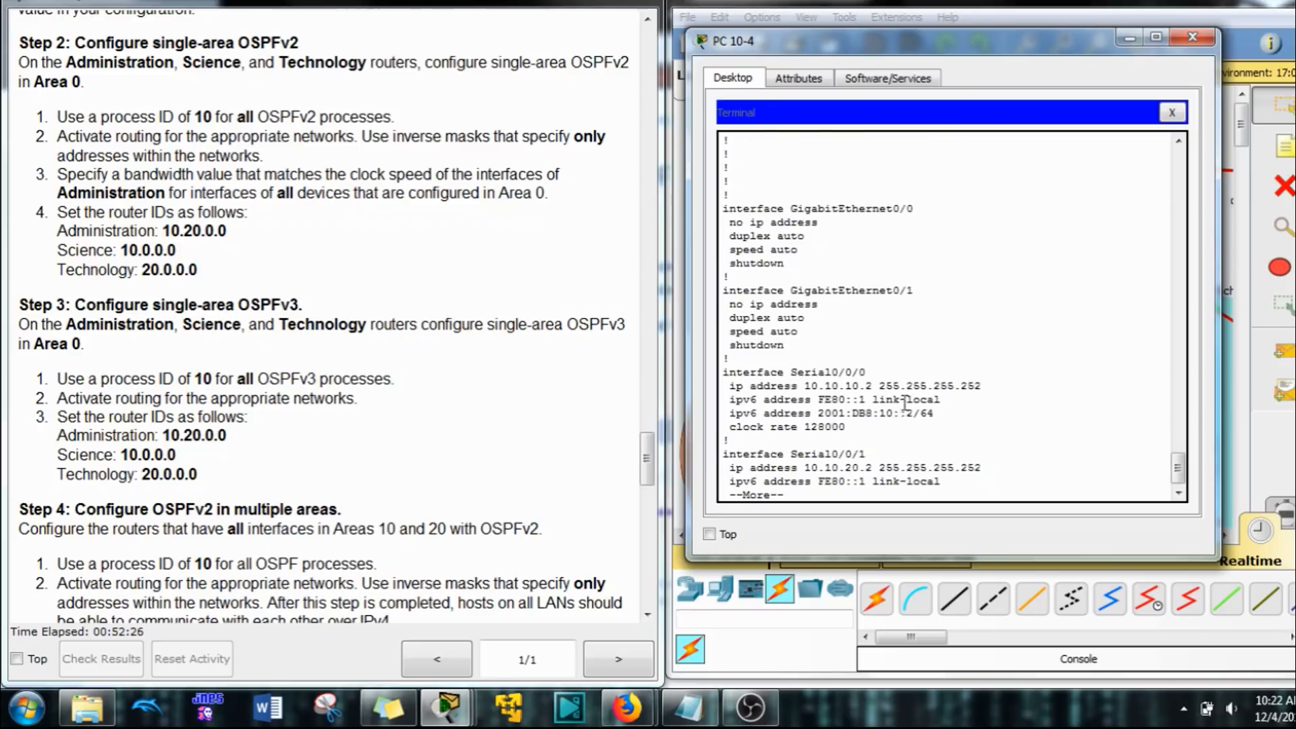
scroll(882, 393, up, 10)
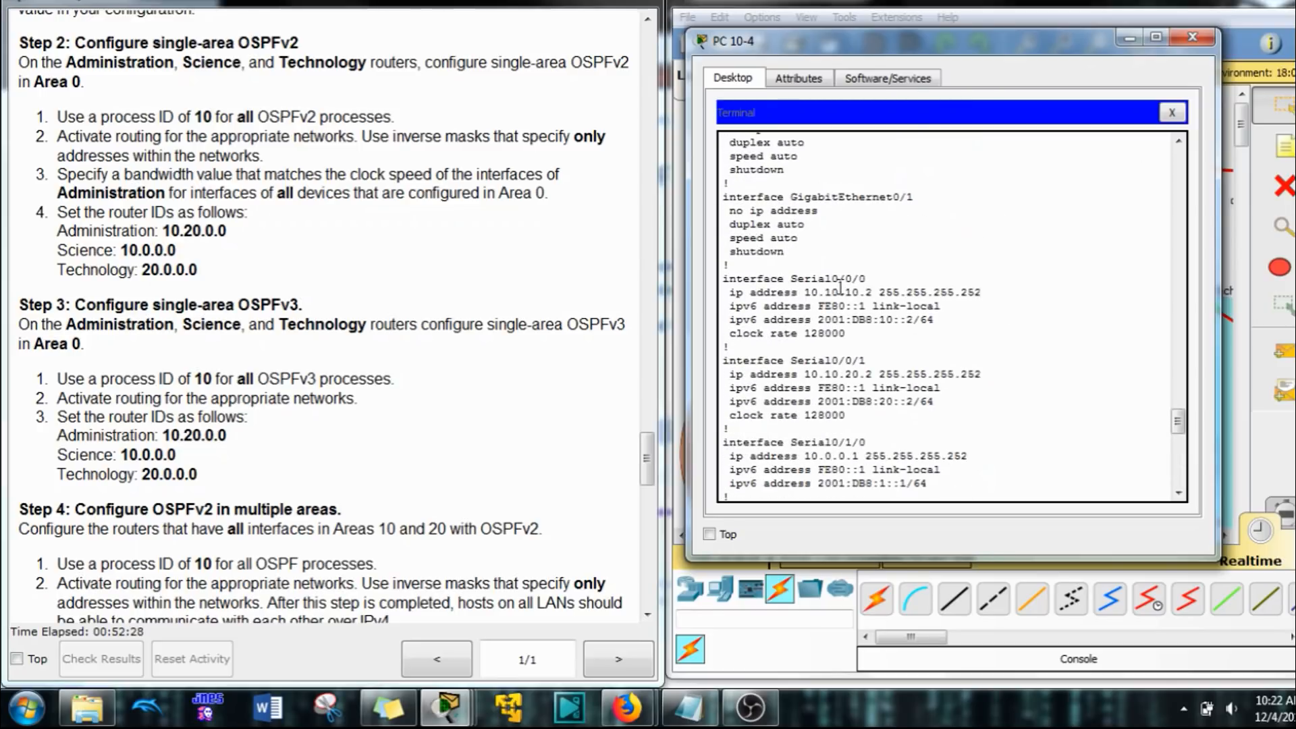
scroll(831, 357, down, 2)
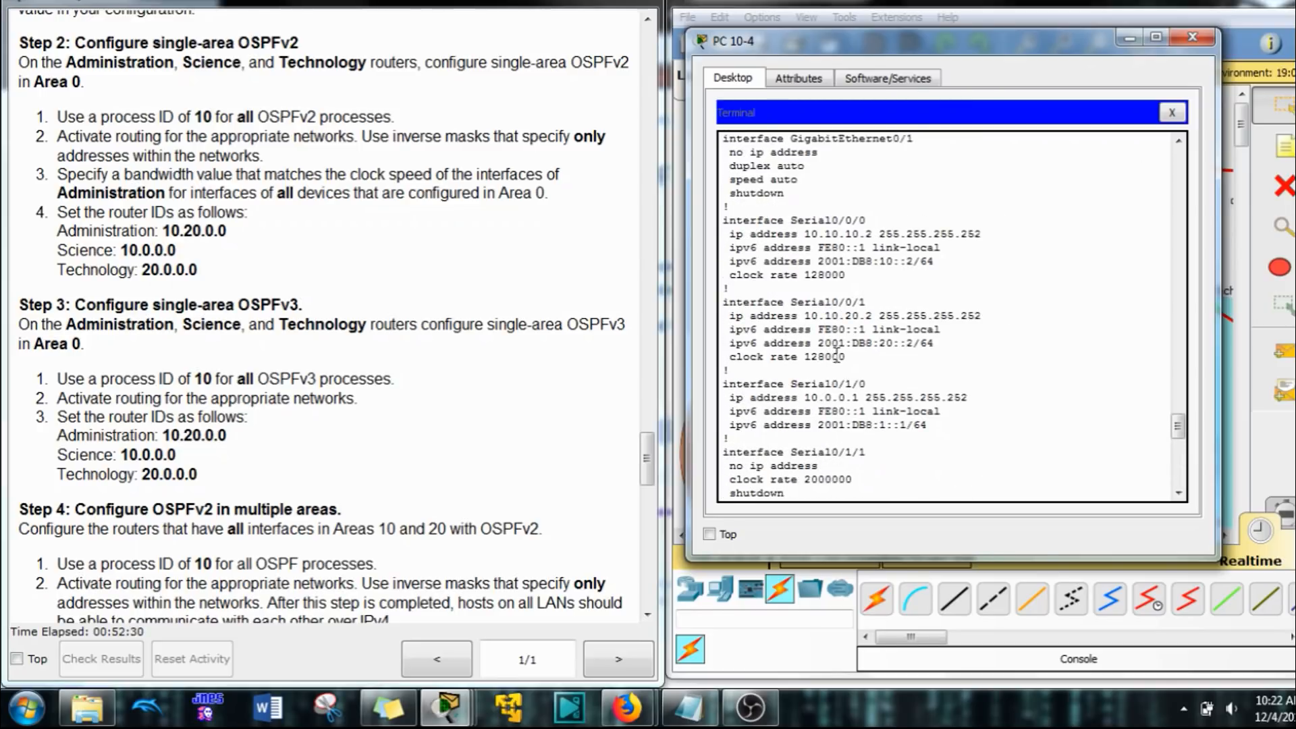
drag(729, 275, 846, 275)
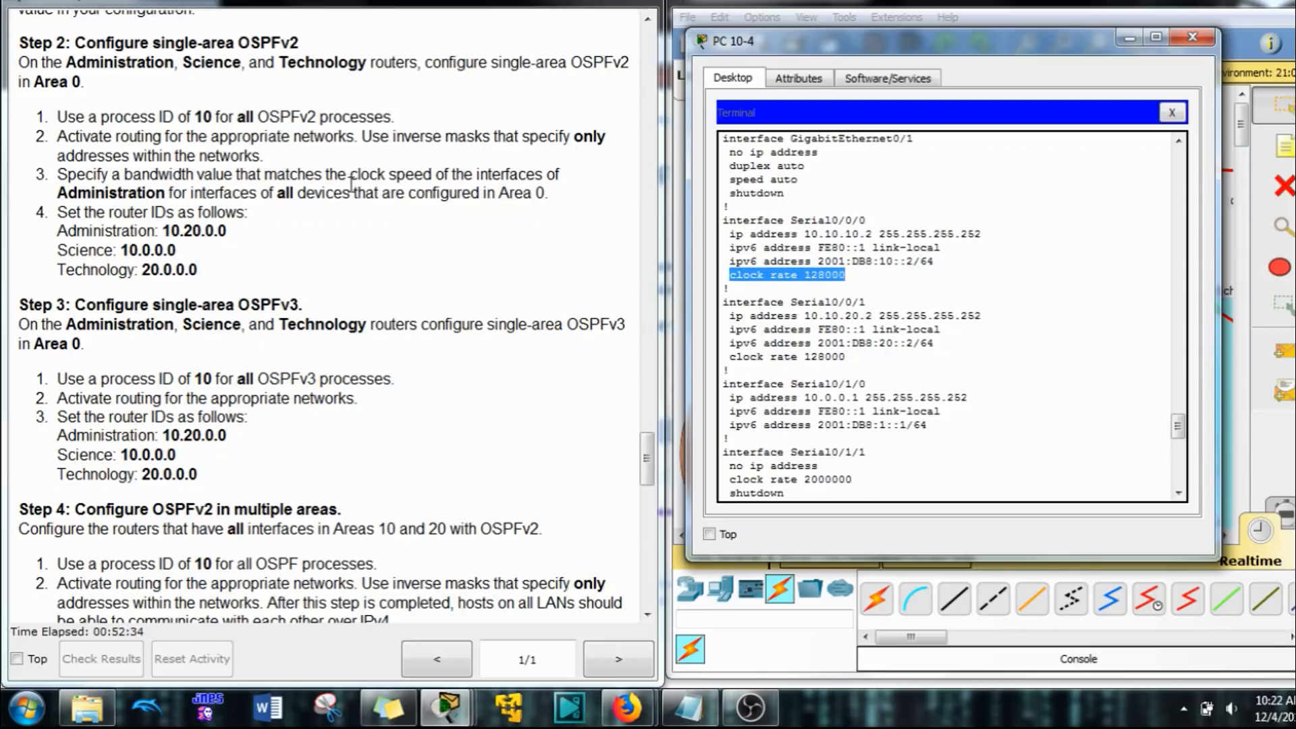
click(829, 281)
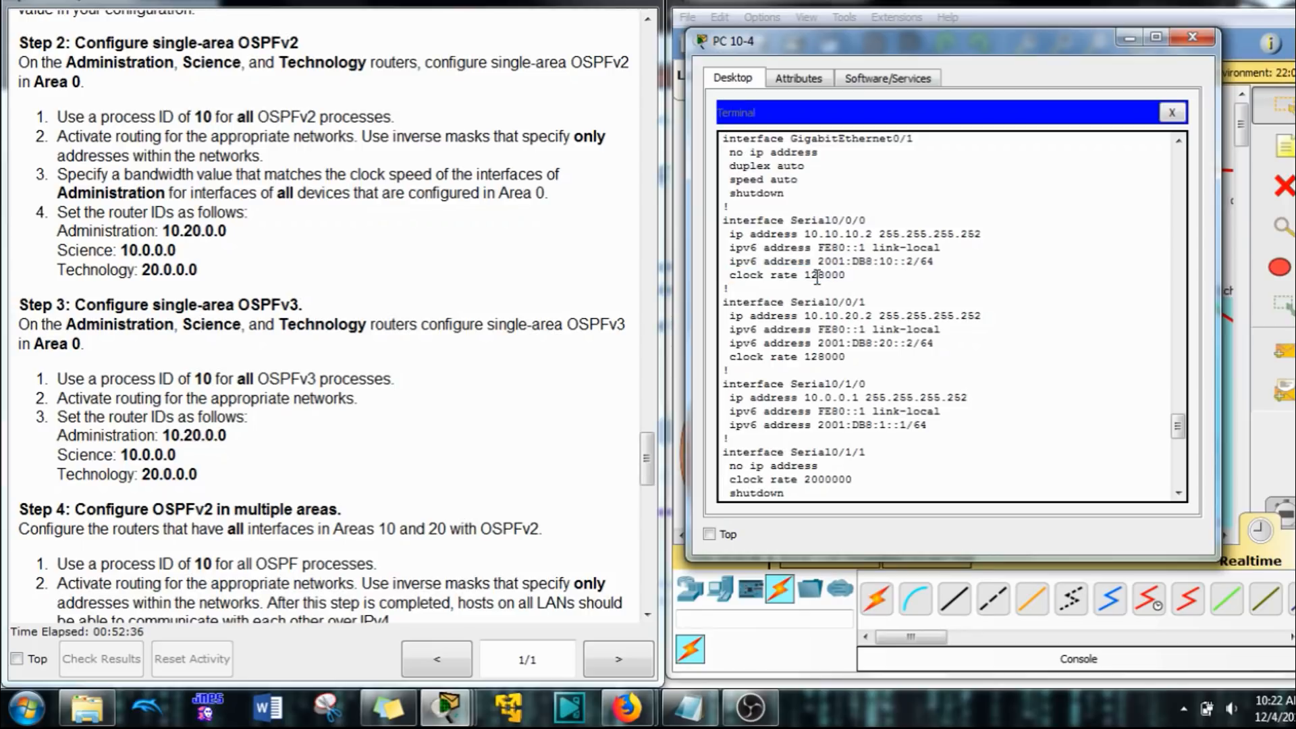
drag(805, 278, 848, 278)
click(814, 276)
drag(866, 385, 806, 387)
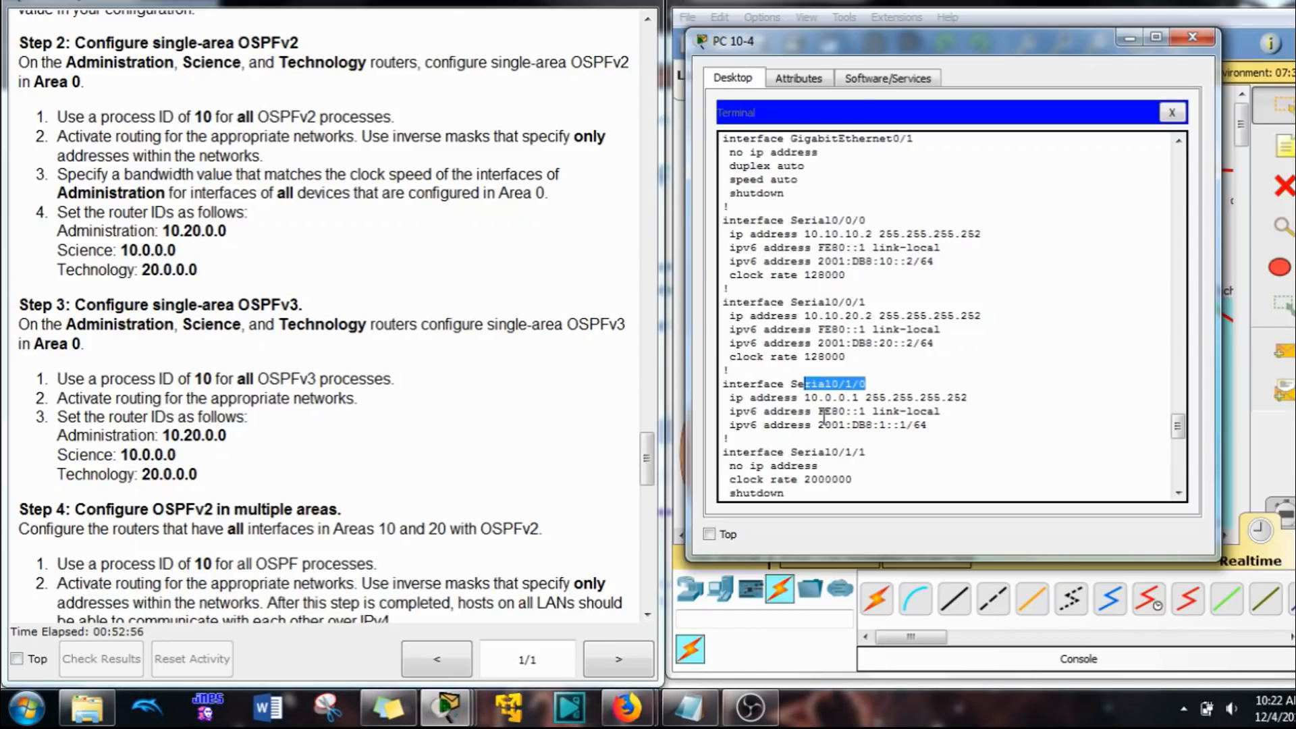
scroll(823, 416, down, 10)
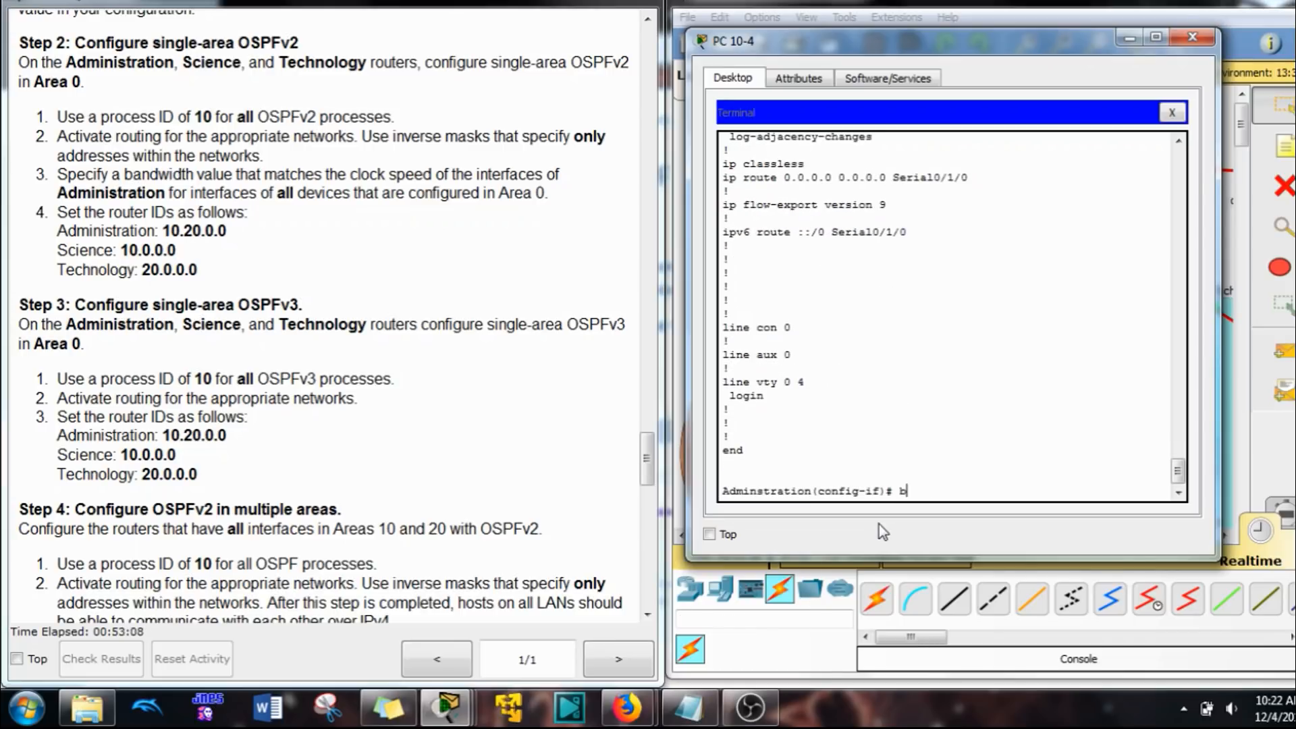
Step: Set the bandwidth of the Administration router's s0/0/0 interface to 128 kilobits
text(an)
key(Tab)
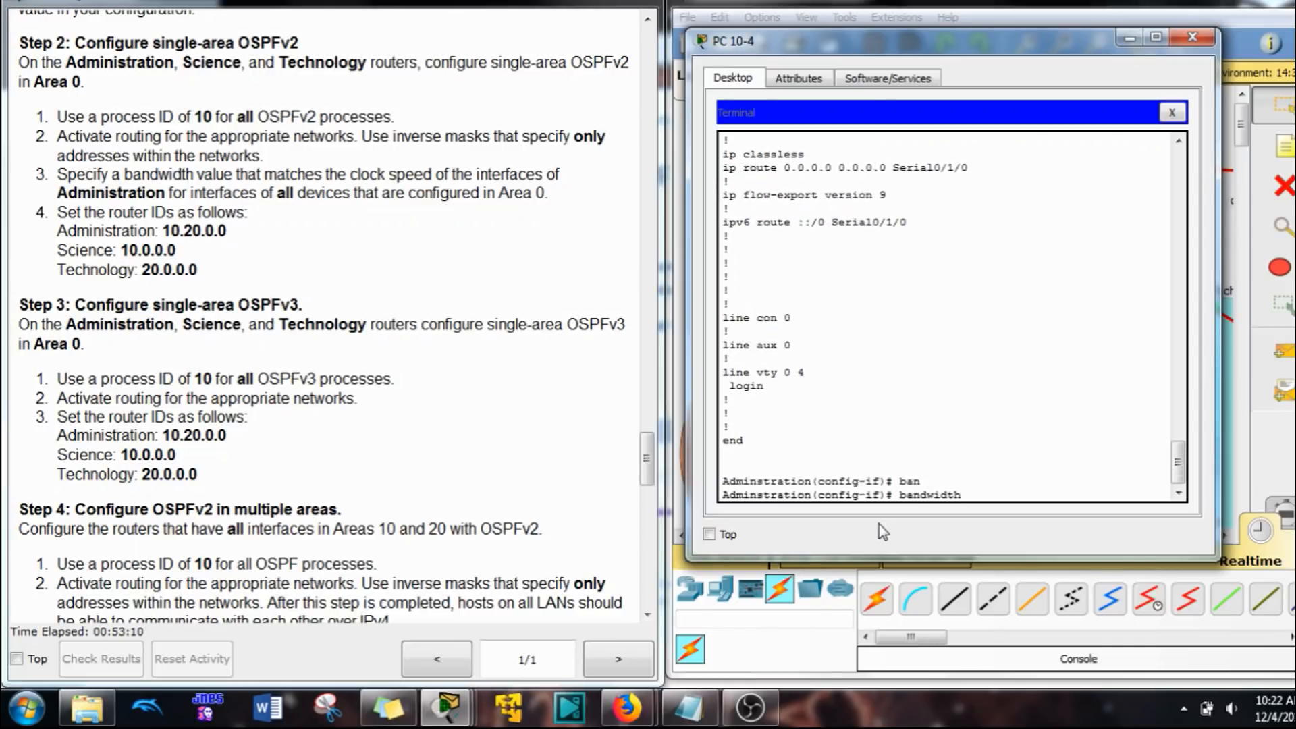
text(s)
text(128)
key(Return)
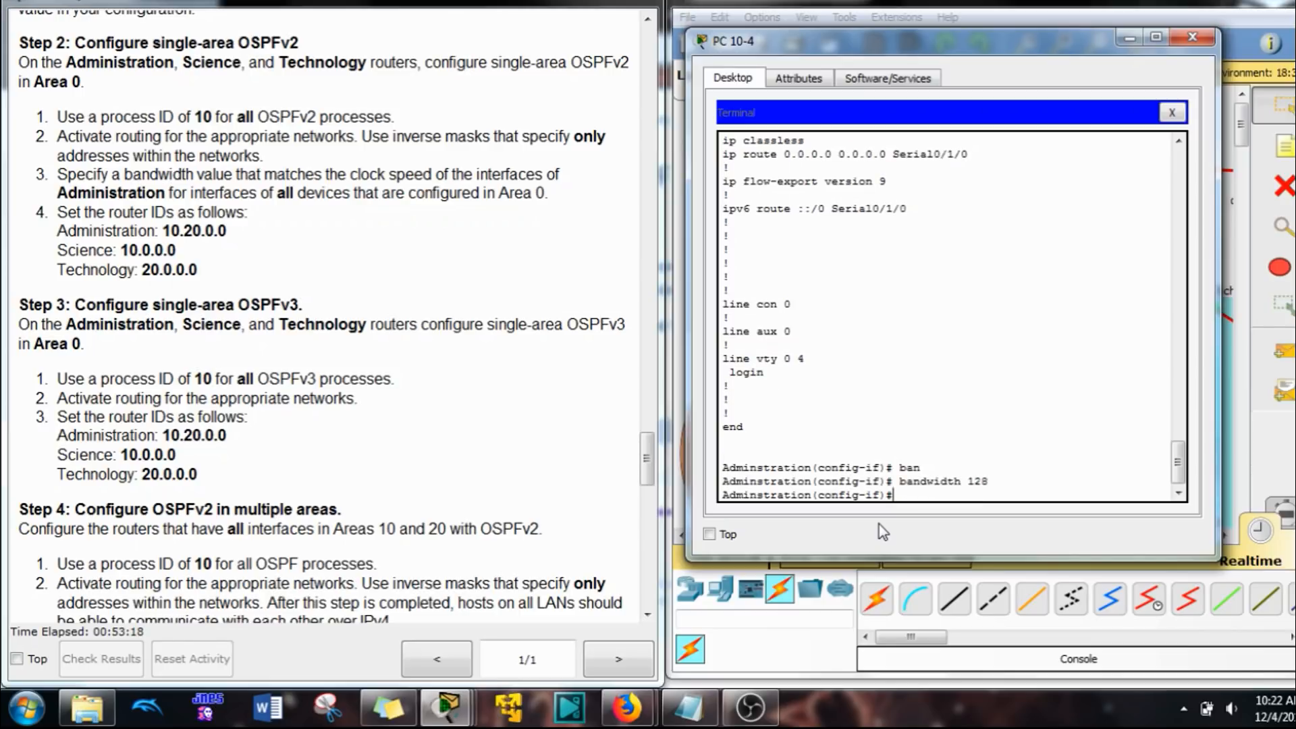
Step: Activate OSPFv3 process 10 in area 0 on the Administration router's s0/0/0 interface
scroll(838, 332, up, 6)
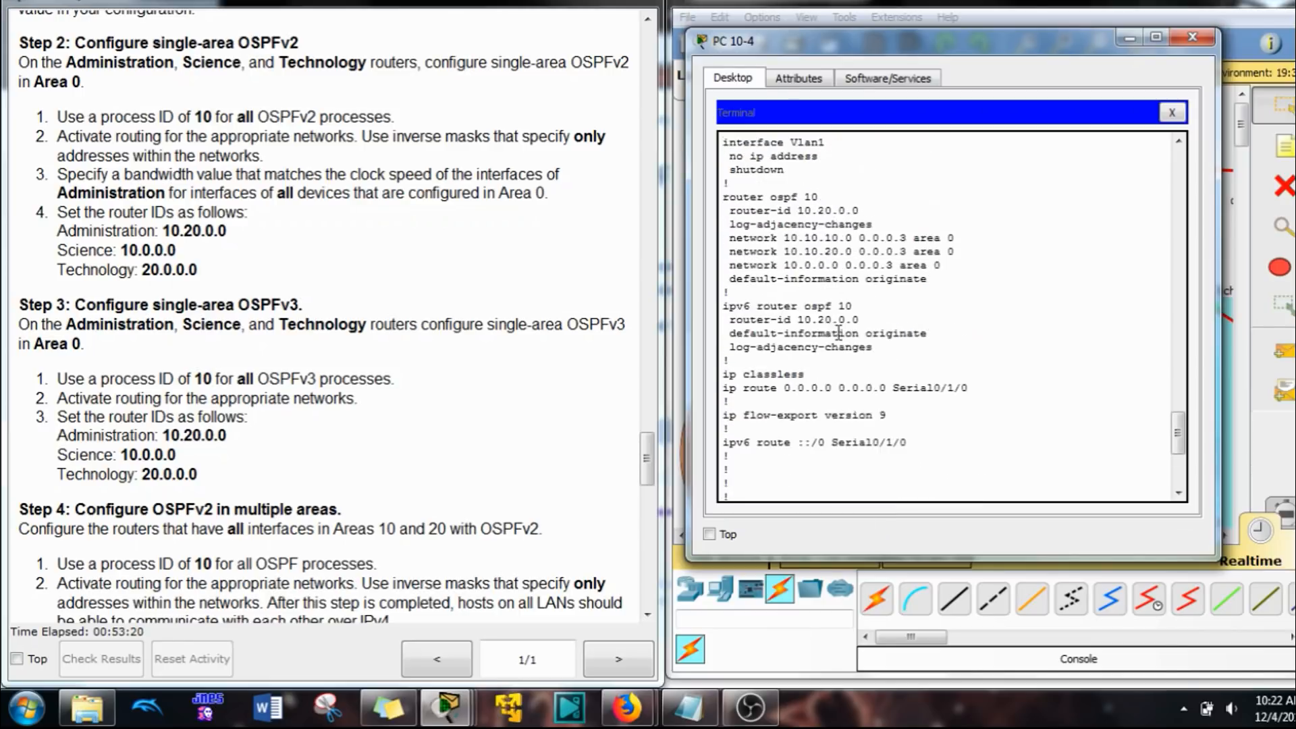
text(ipv)
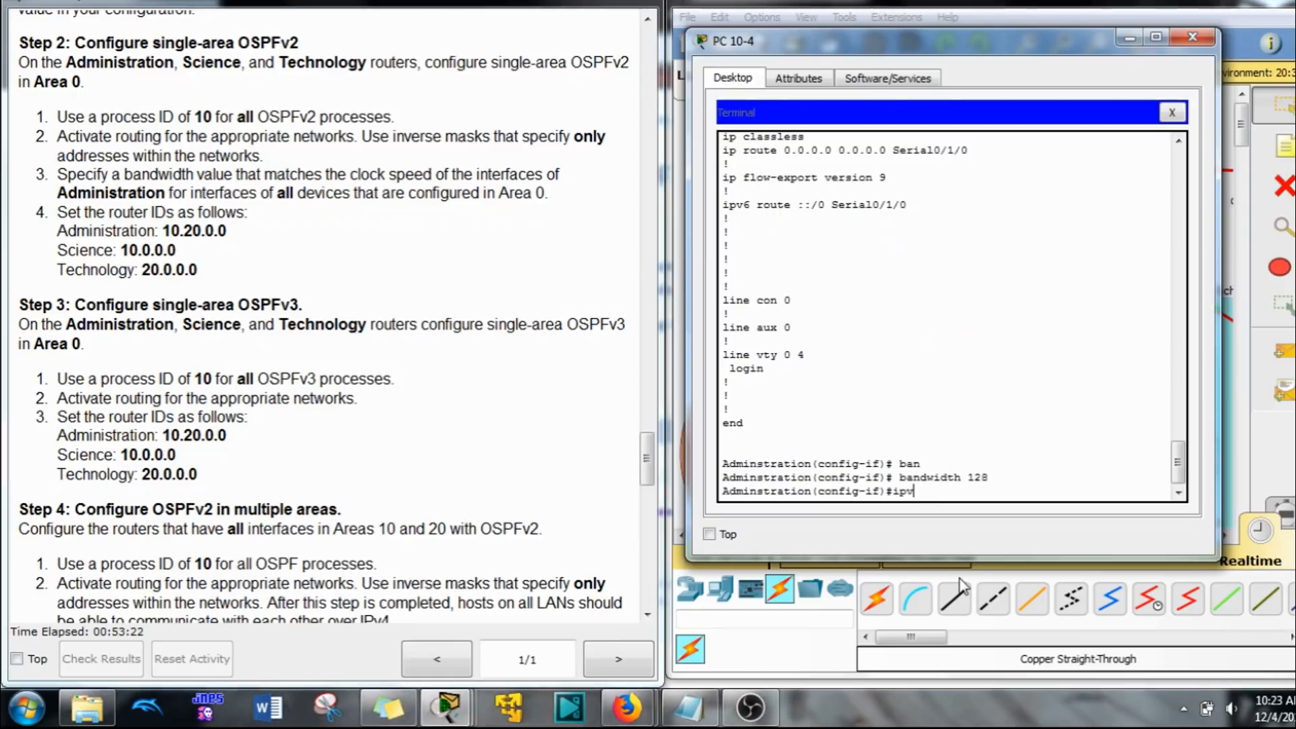
text(6 os)
key(Tab)
text(10 )
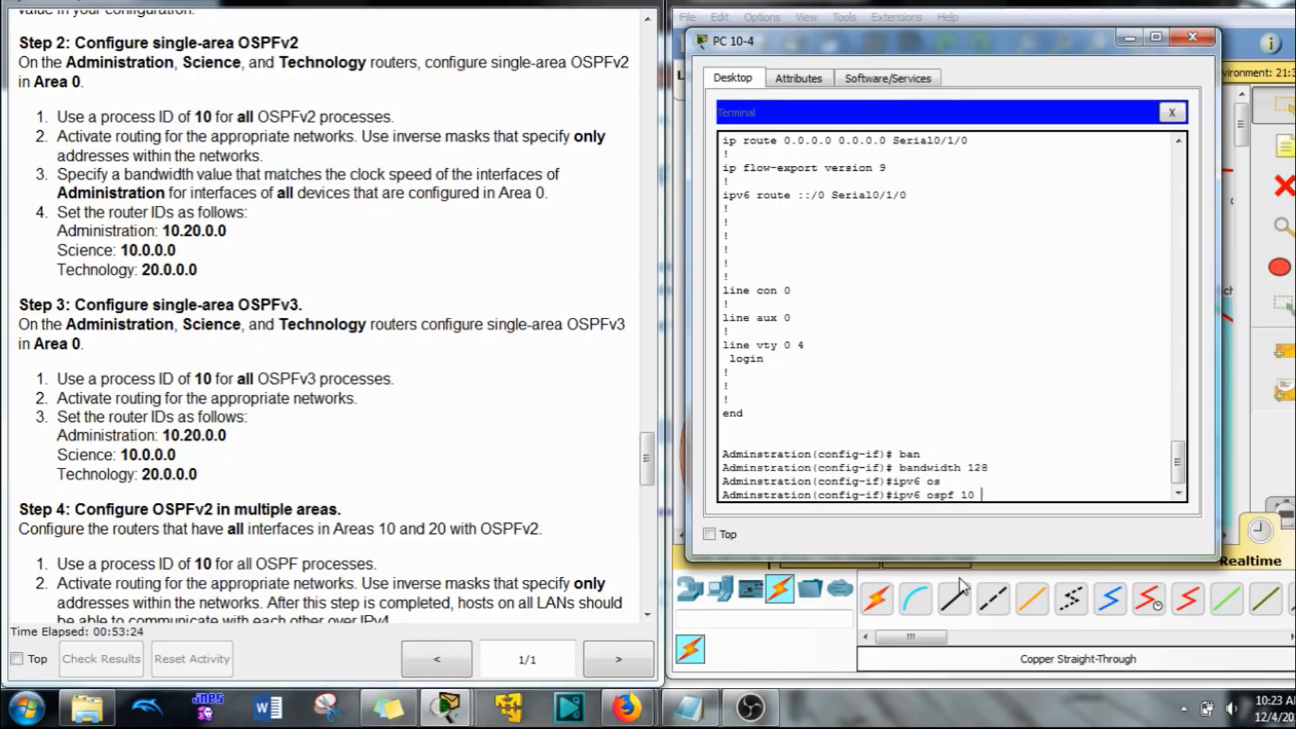
text(are)
key(Tab)
text(0)
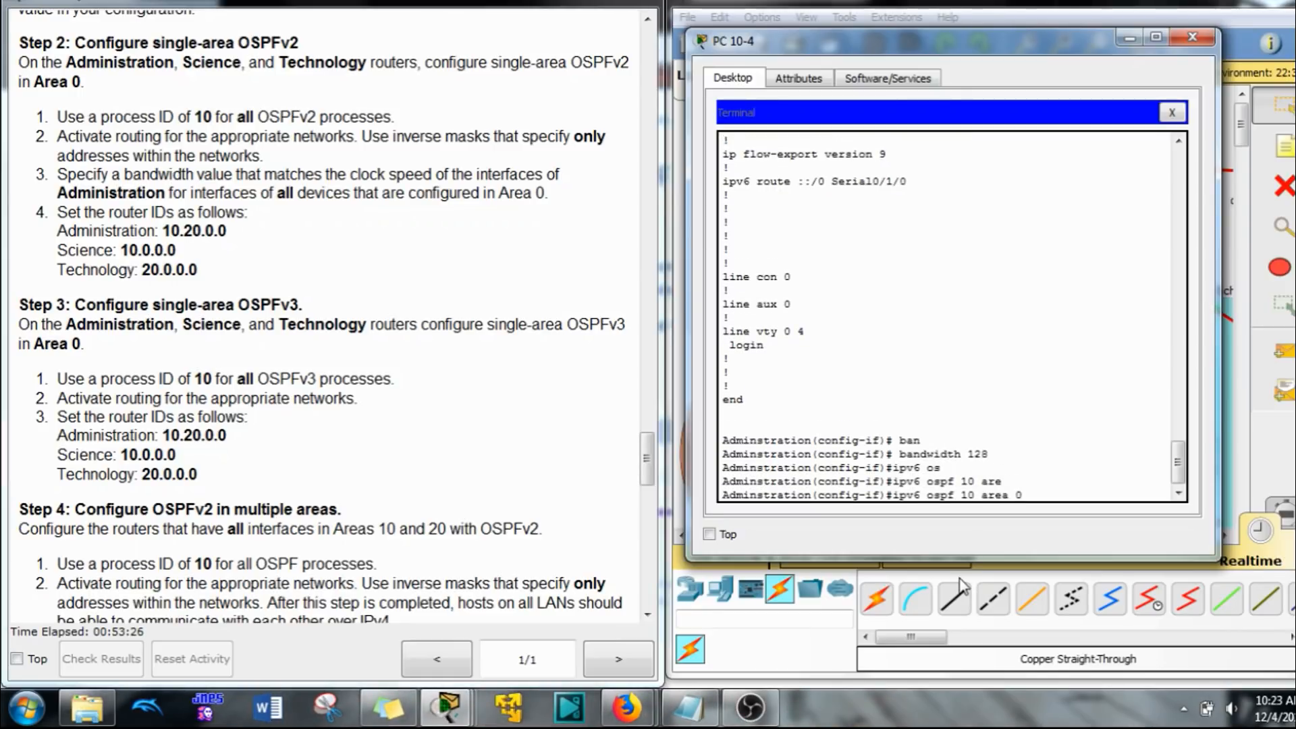
key(Tab)
Step: Enter configuration of interface s0/0/1 on the Administration router and set its bandwidth to 128 kilobits
key(Up)
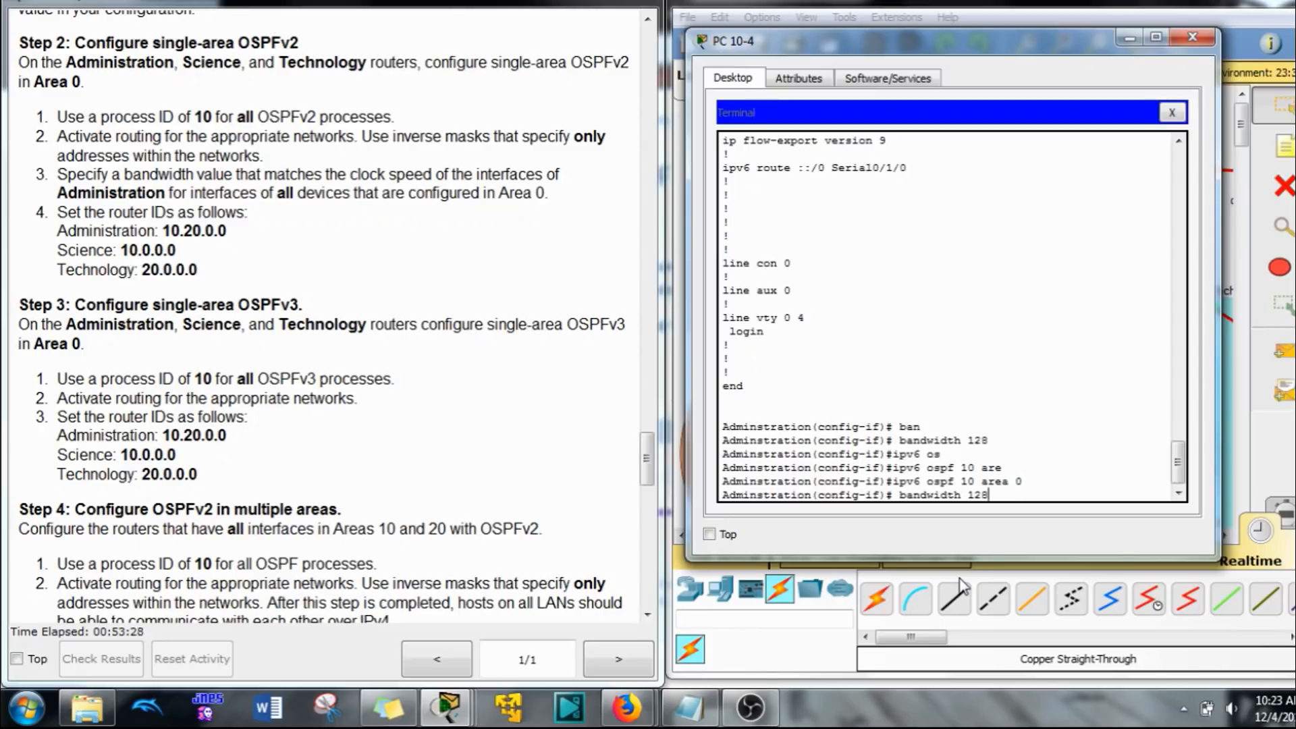
key(Up)
key(Up)
key(BackSpace)
text(1)
key(Return)
Step: Activate OSPFv3 process 10 in area 0 on the Administration router's s0/0/1 interface
key(Up)
key(Up)
key(Up)
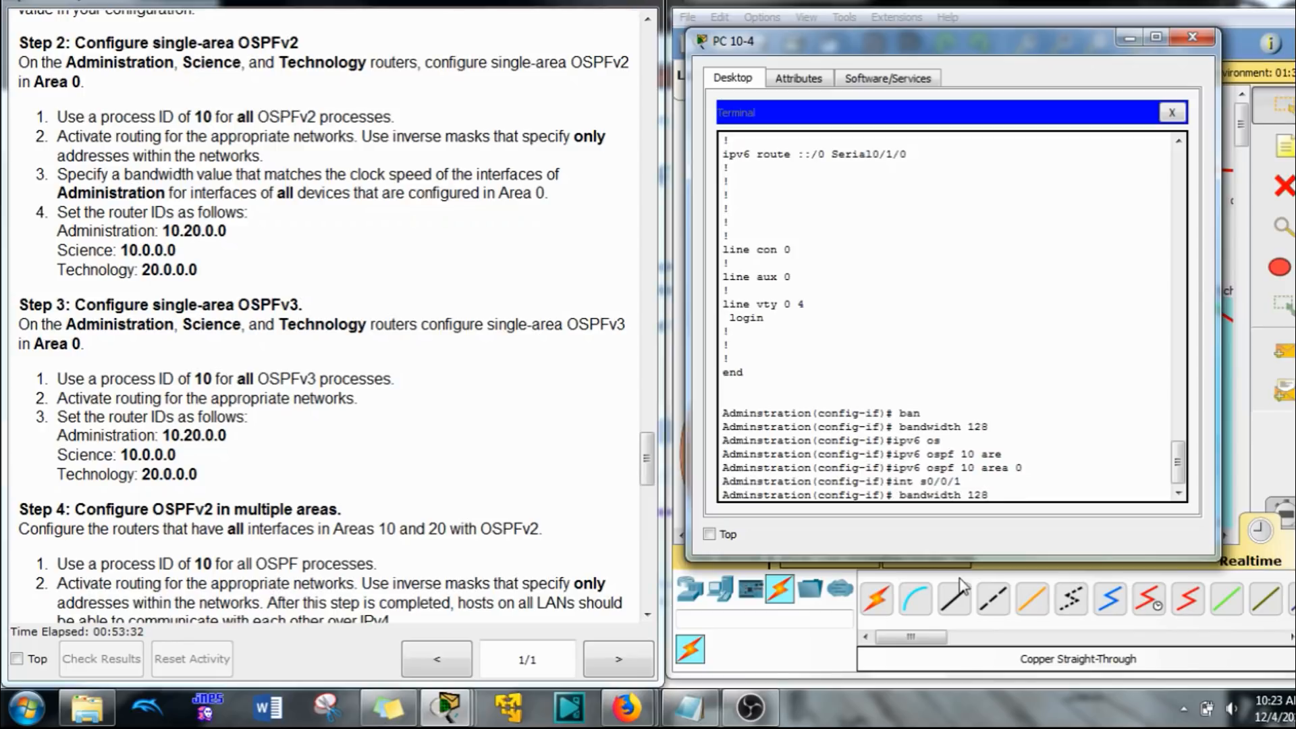
key(Return)
Step: Activate OSPFv3 process 10 in area 0 on the Administration router's s0/1/0 interface and return to global configuration mode
key(Up)
key(Up)
key(Up)
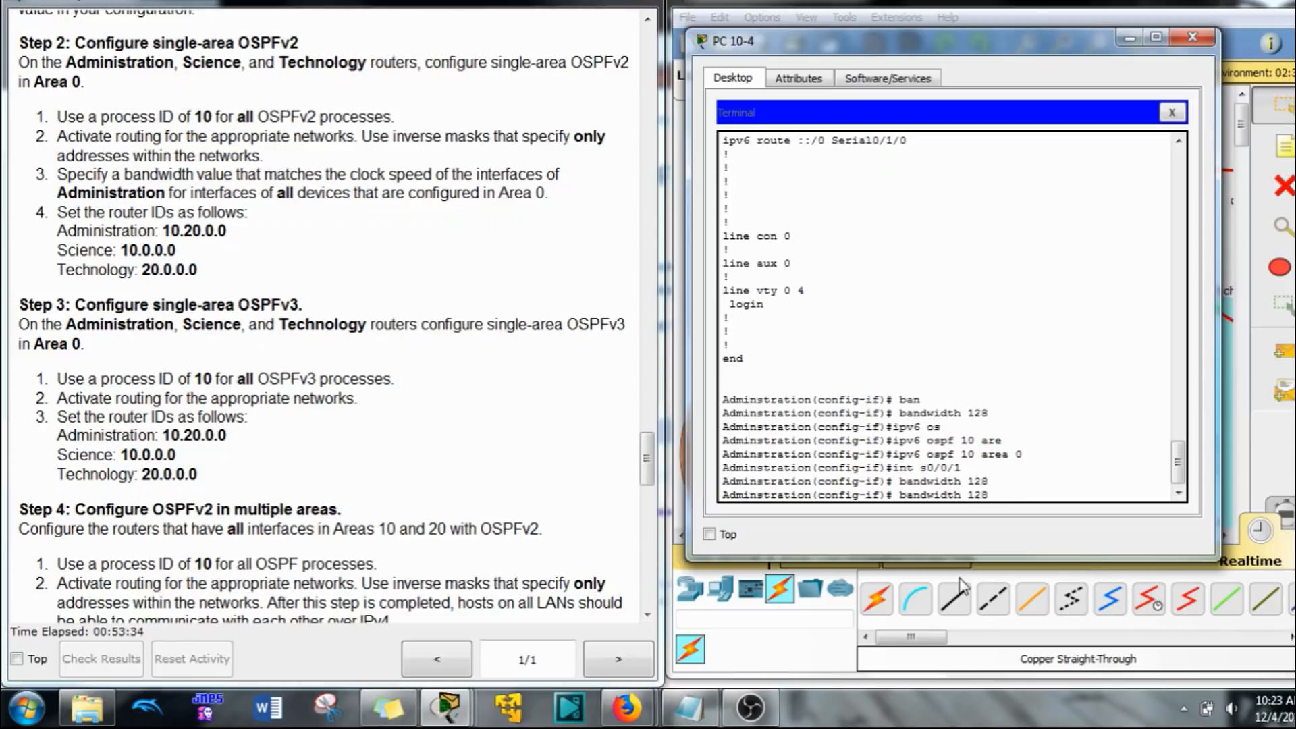
key(Return)
key(Up)
key(Up)
key(Up)
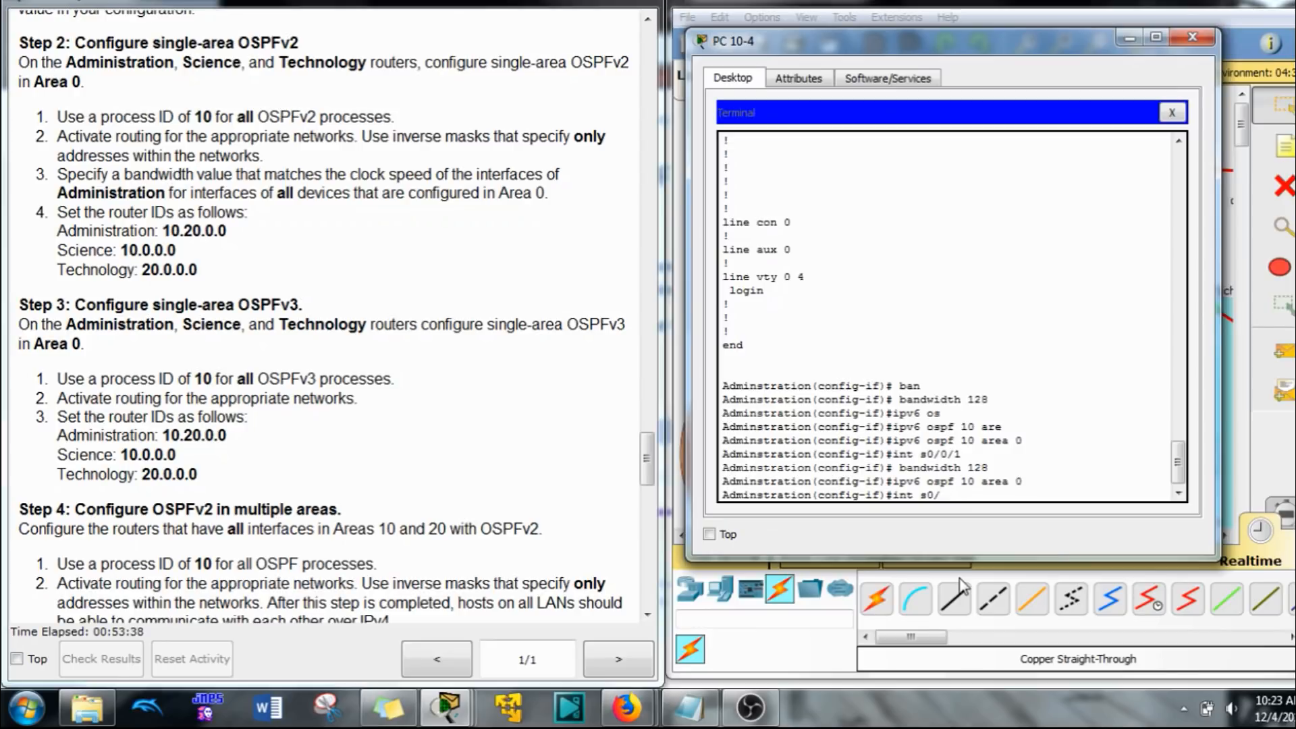
text(/0)
key(Return)
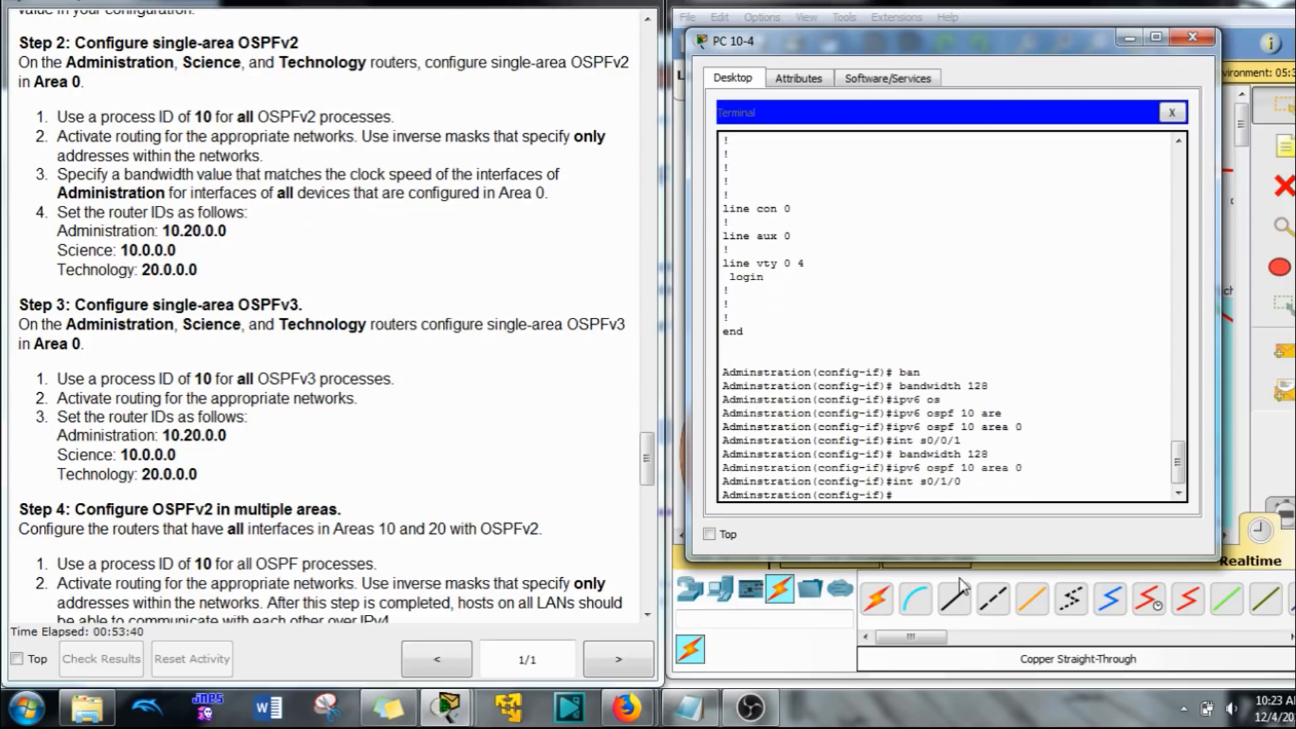
key(Up)
key(Up)
key(Return)
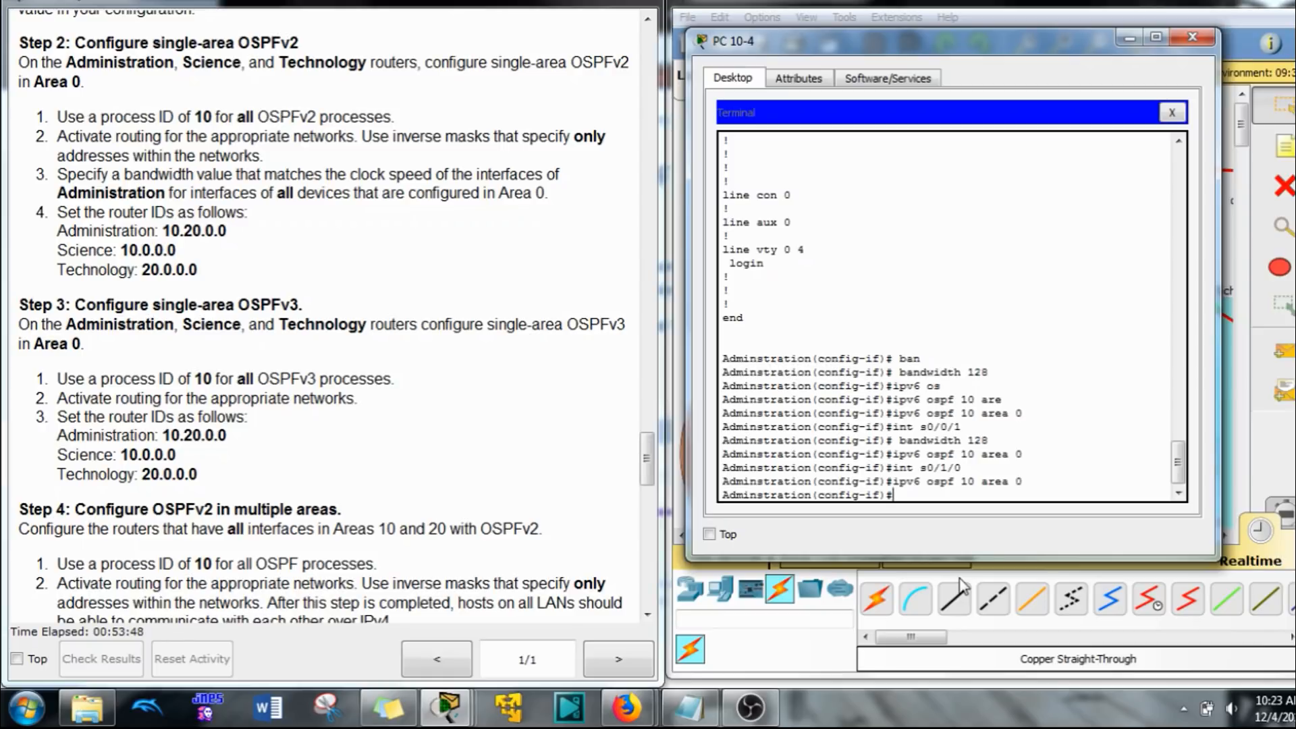
key(Return)
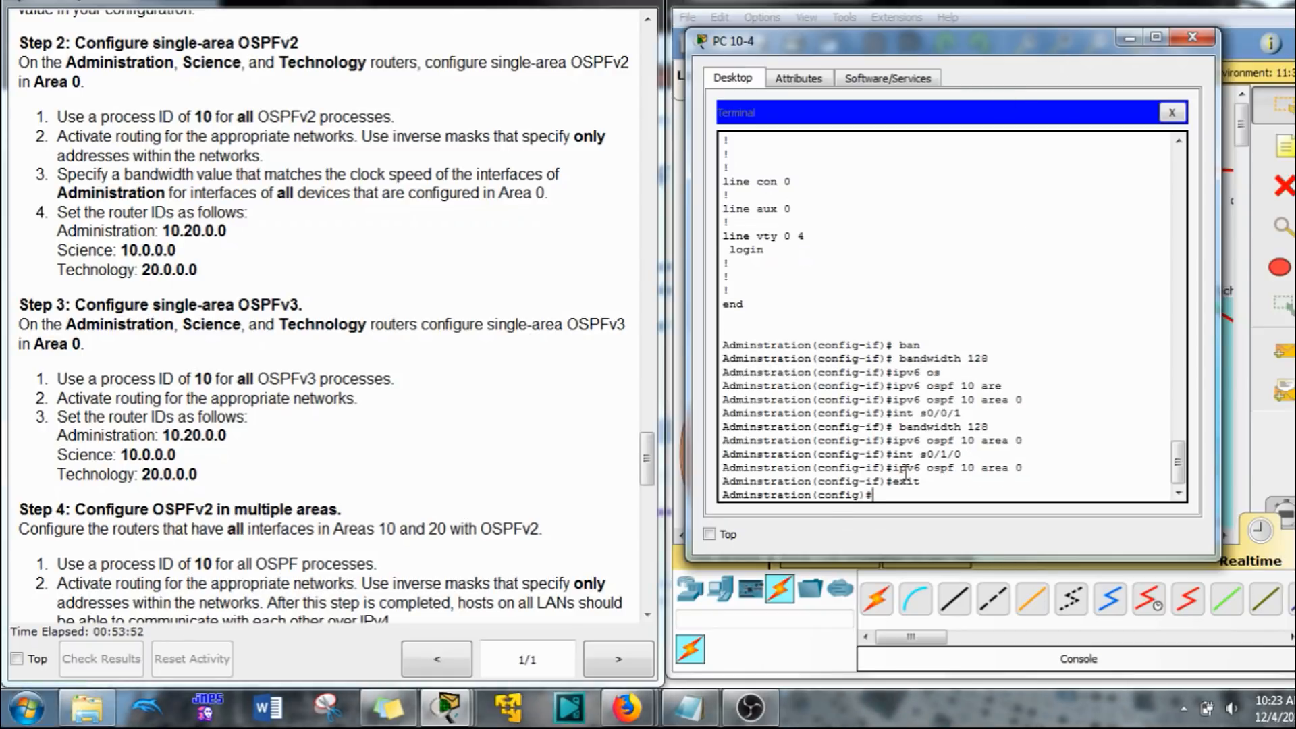
Step: Switch to the terminal of the Science router and enter global configuration mode
click(979, 5)
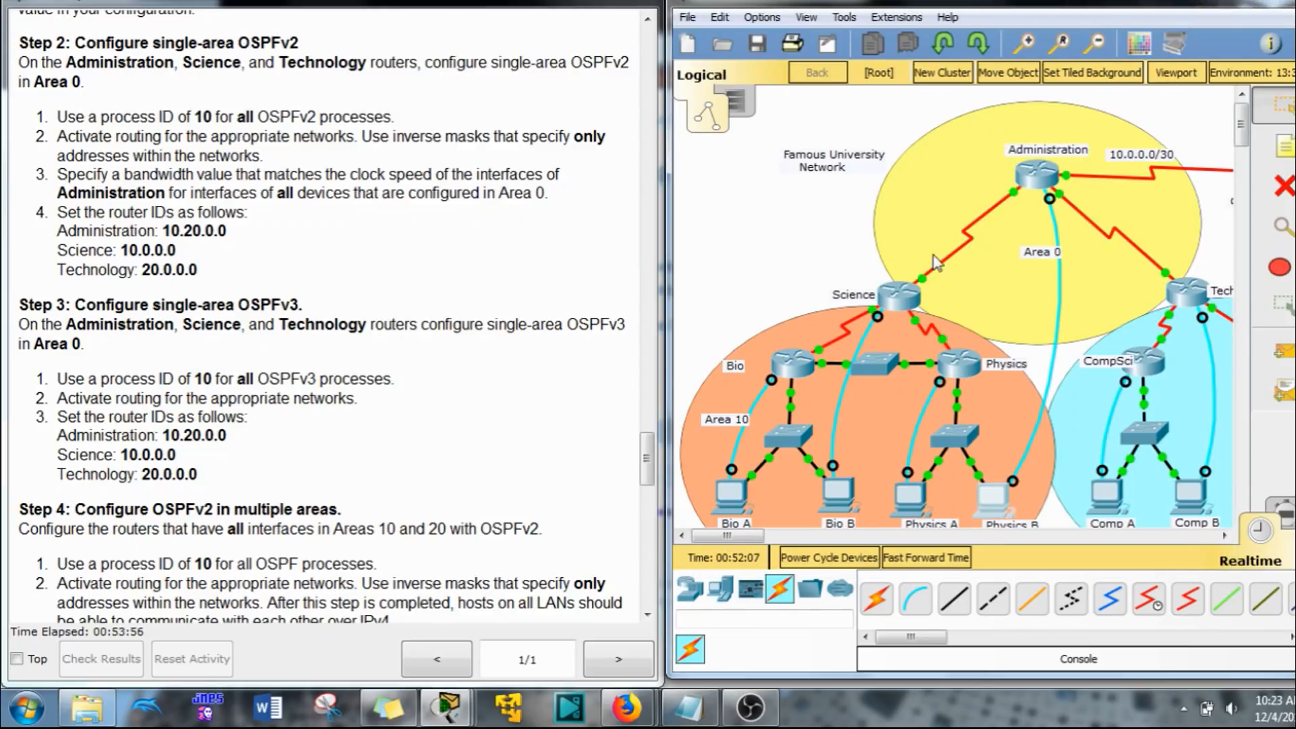
click(842, 490)
key(Return)
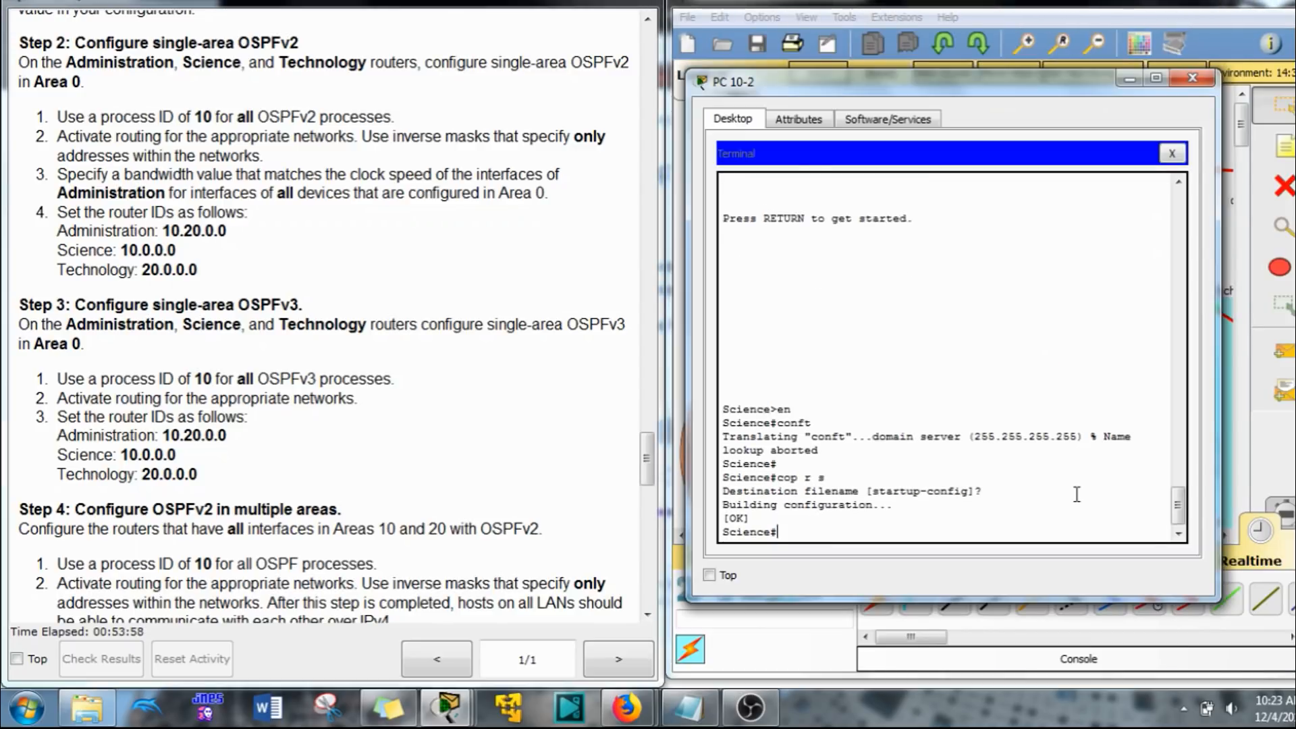
key(Return)
text(en)
key(Return)
text(con)
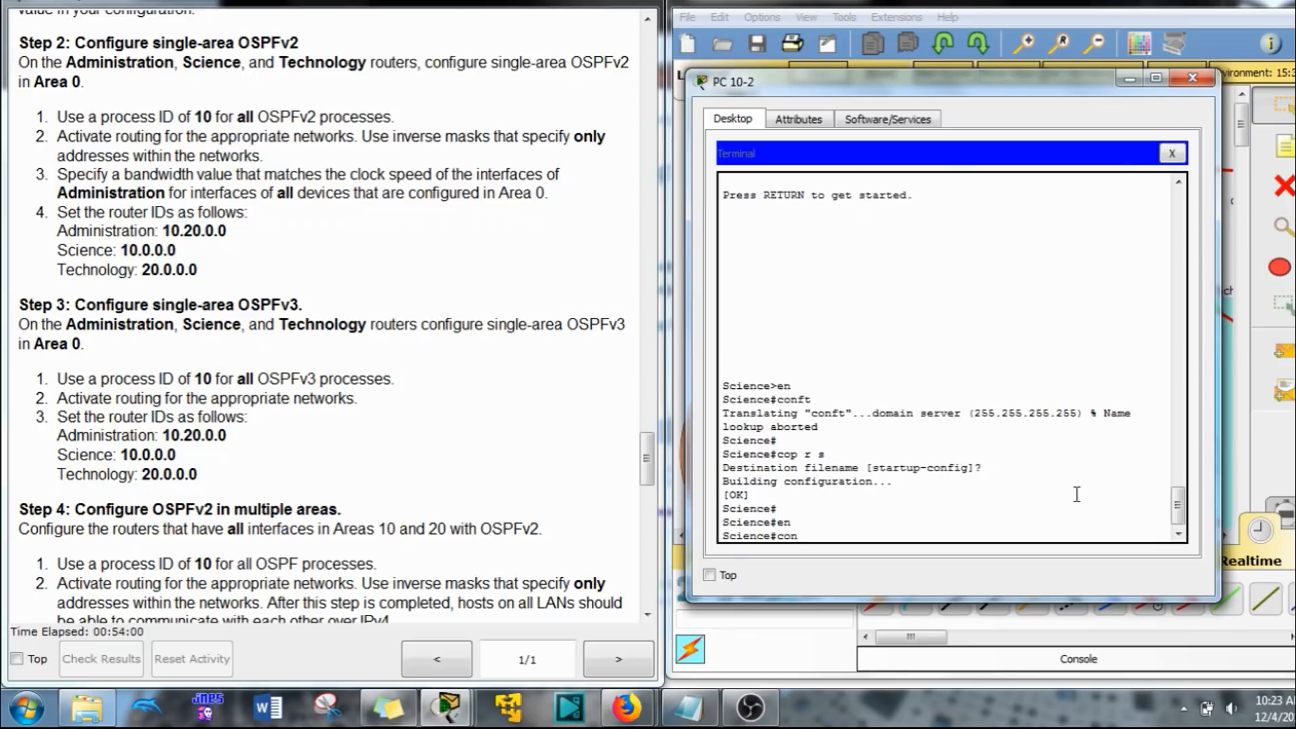
text(f t)
key(Return)
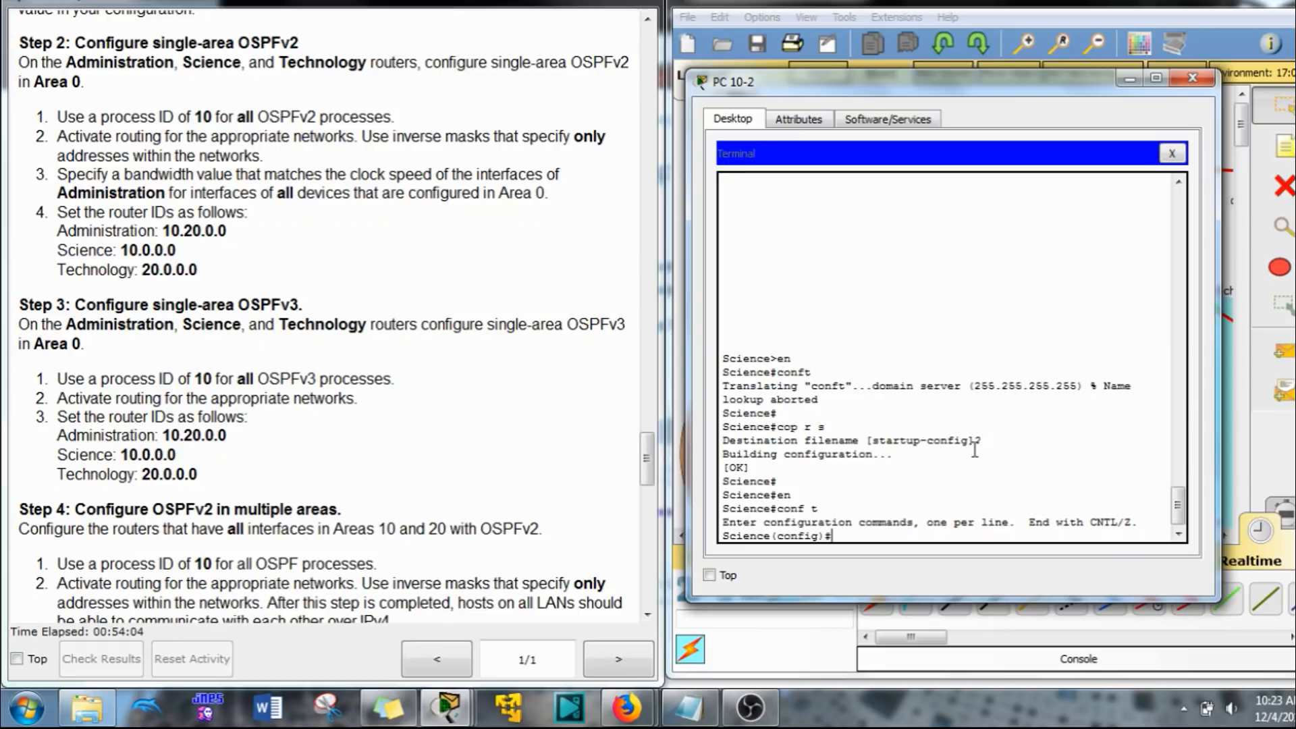
Step: Start OSPFv2 process 10 on the Science router and set its router ID to 10.0.0.0
scroll(962, 461, down, 1)
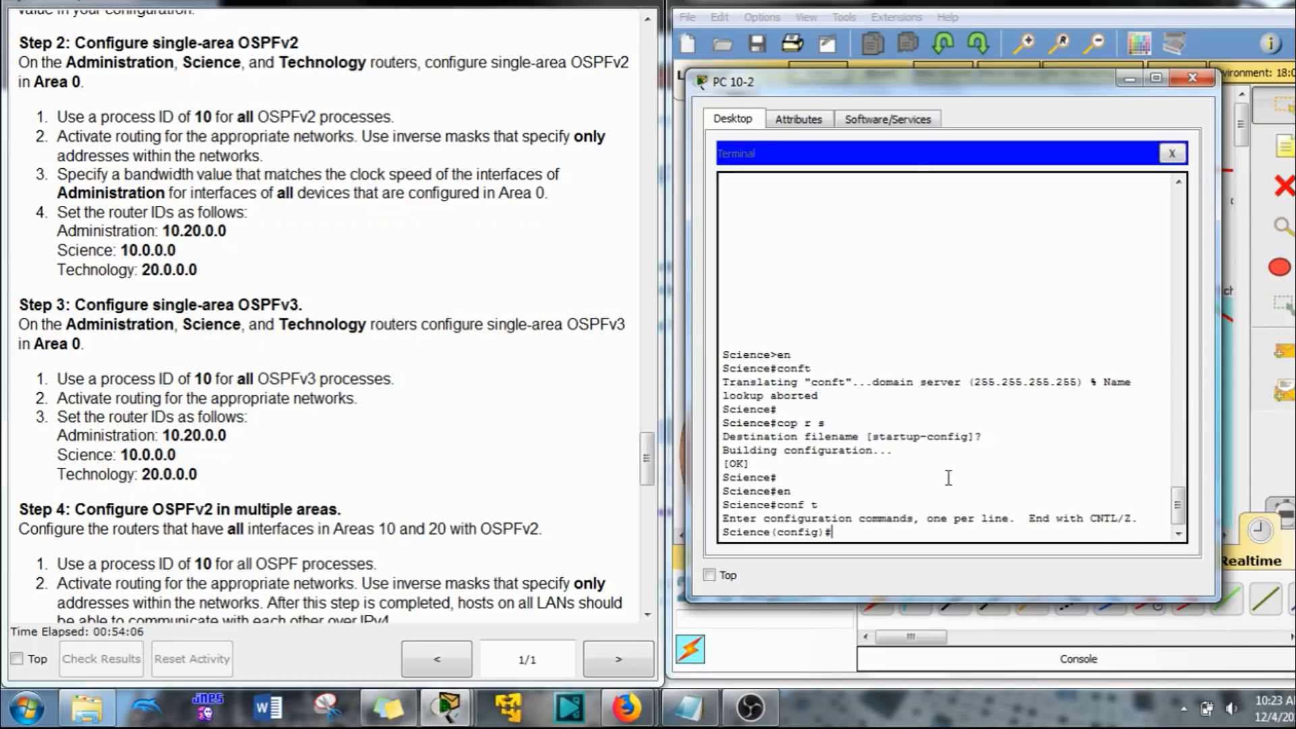
scroll(949, 478, up, 2)
right_click(926, 467)
click(951, 502)
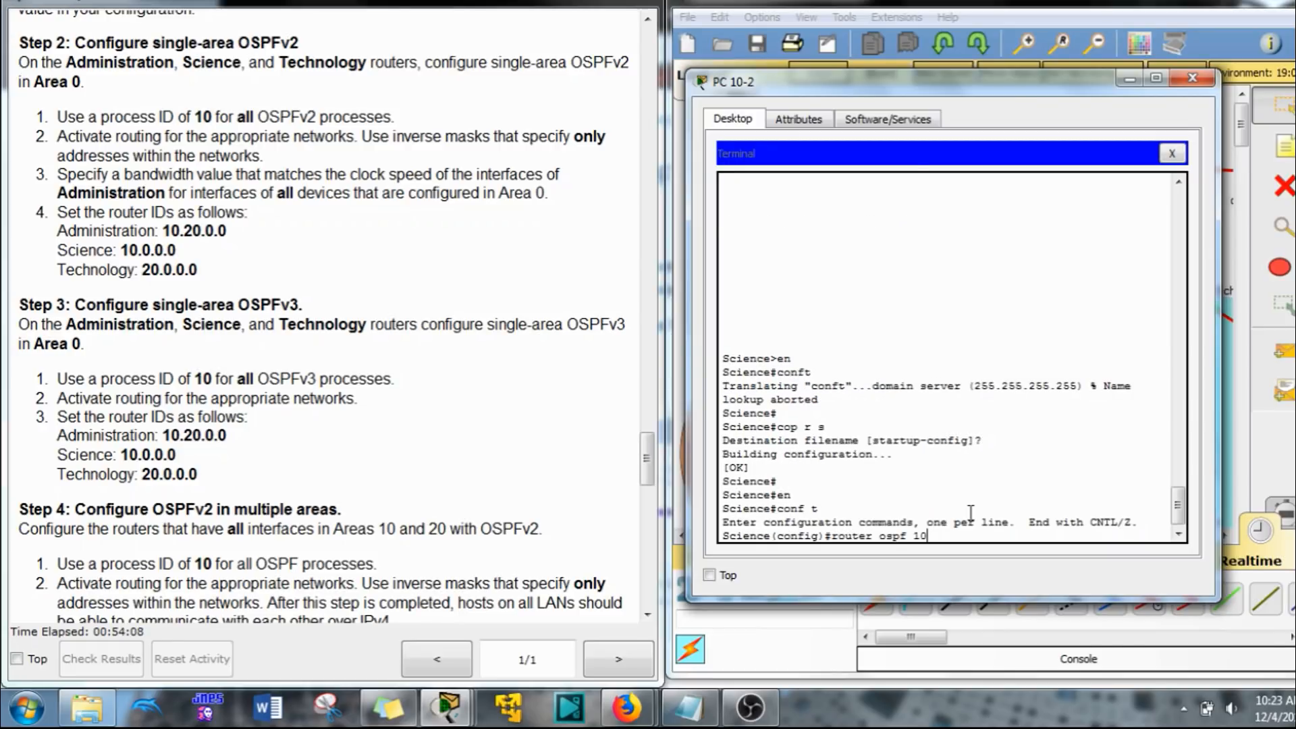
key(Return)
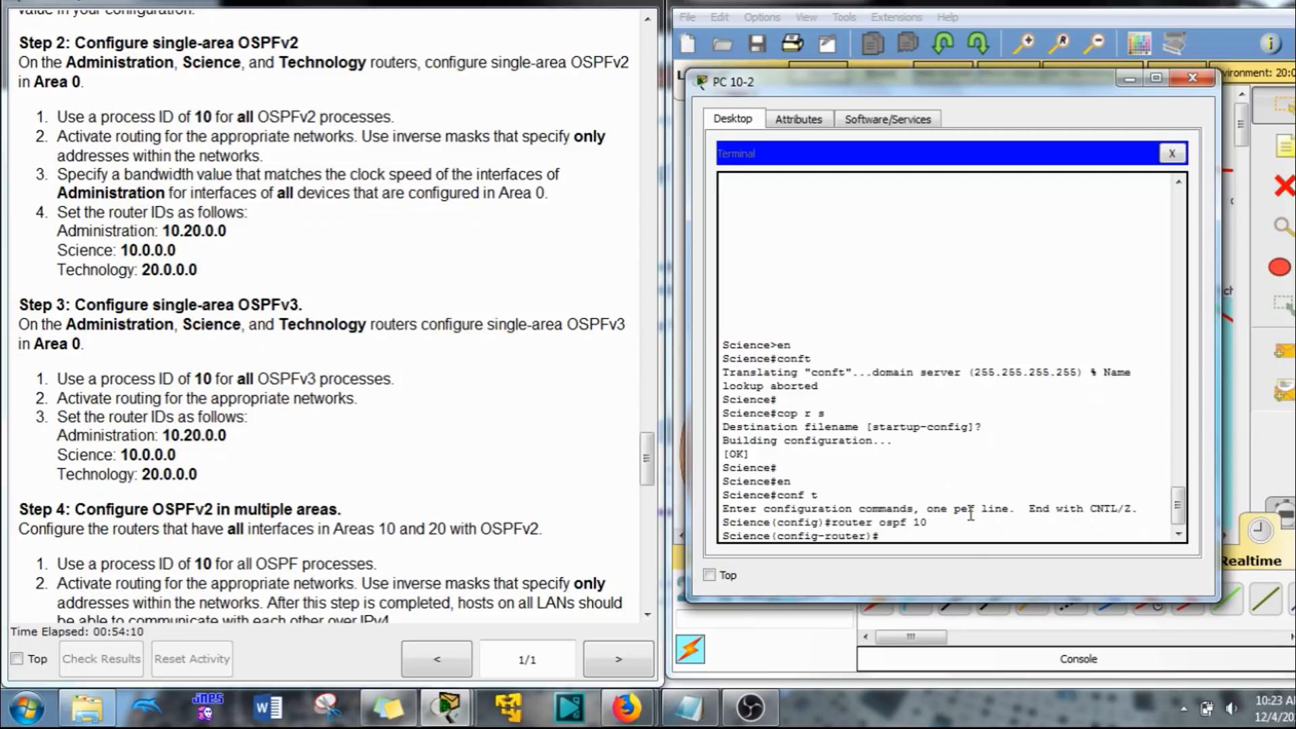
text(rou)
key(Tab)
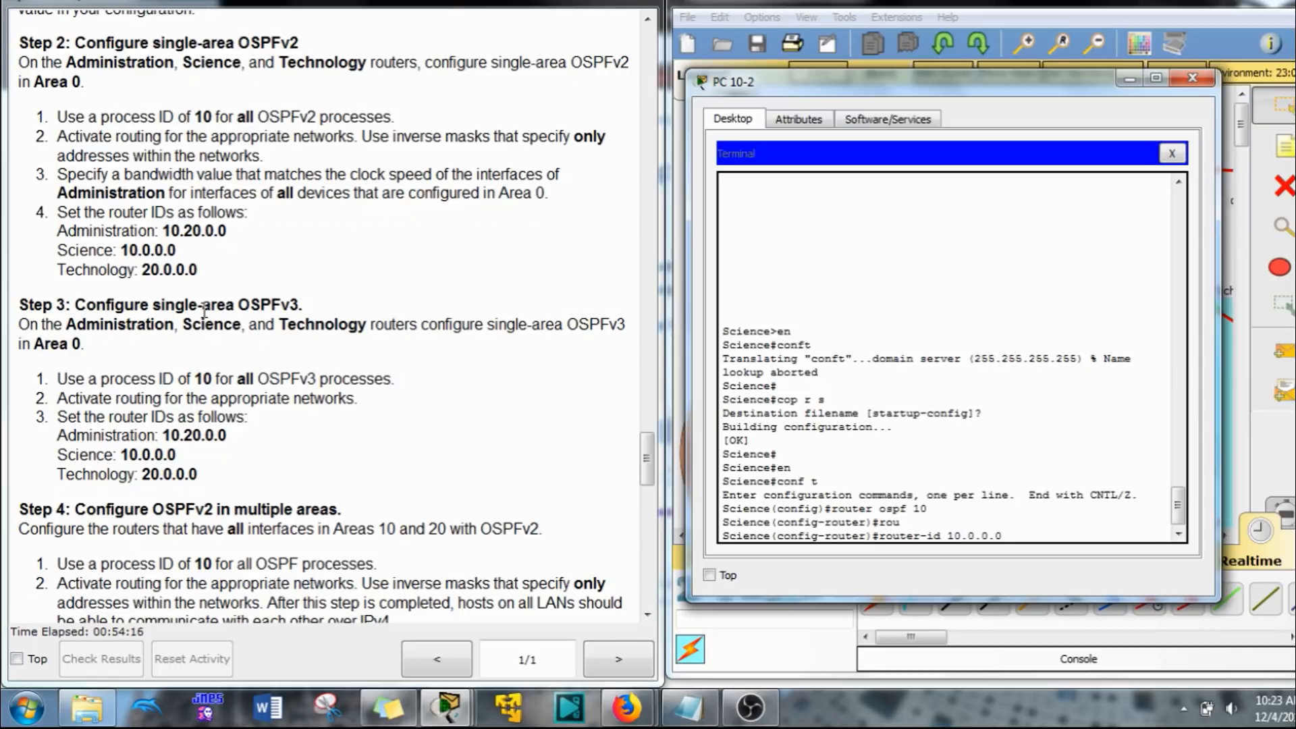
text(10.0.0.0)
key(Return)
Step: Advertise network 10.10.10.0 with wildcard mask 0.0.0.3 in area 0 under the Science router's OSPFv2 process
text(net)
key(Tab)
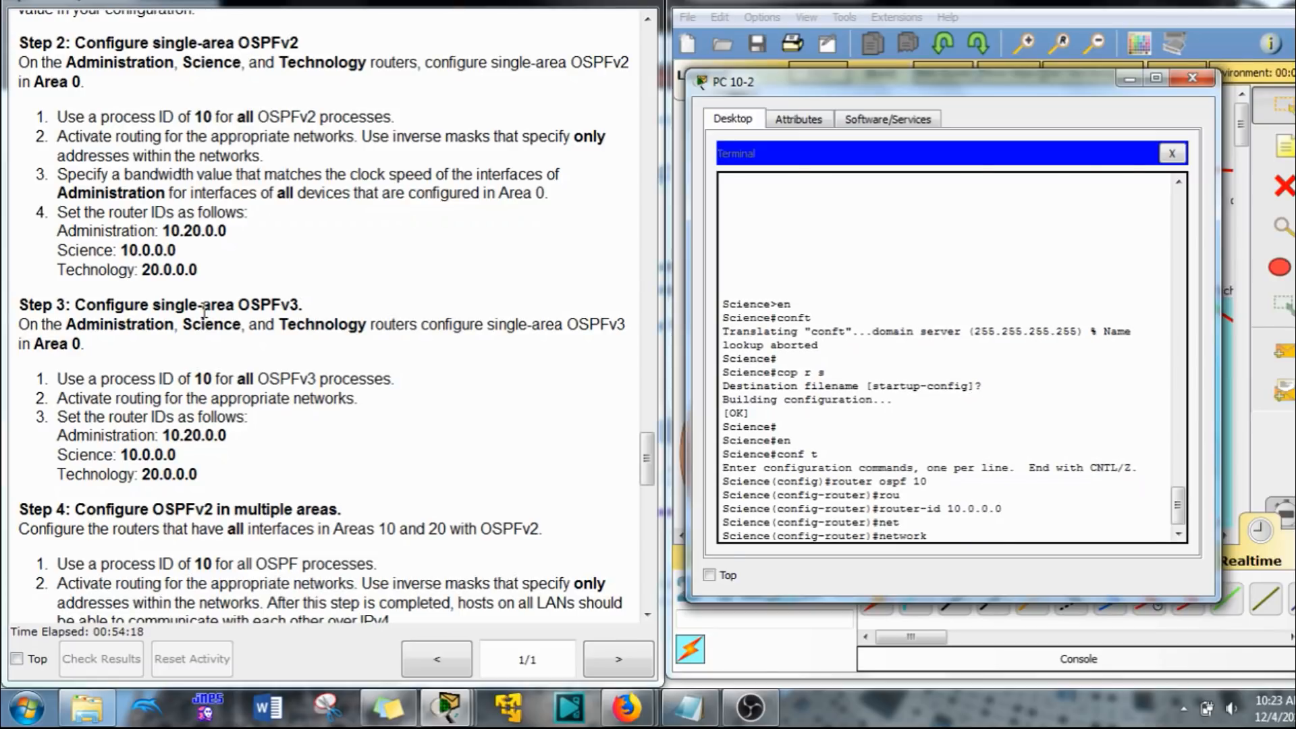
scroll(425, 317, up, 15)
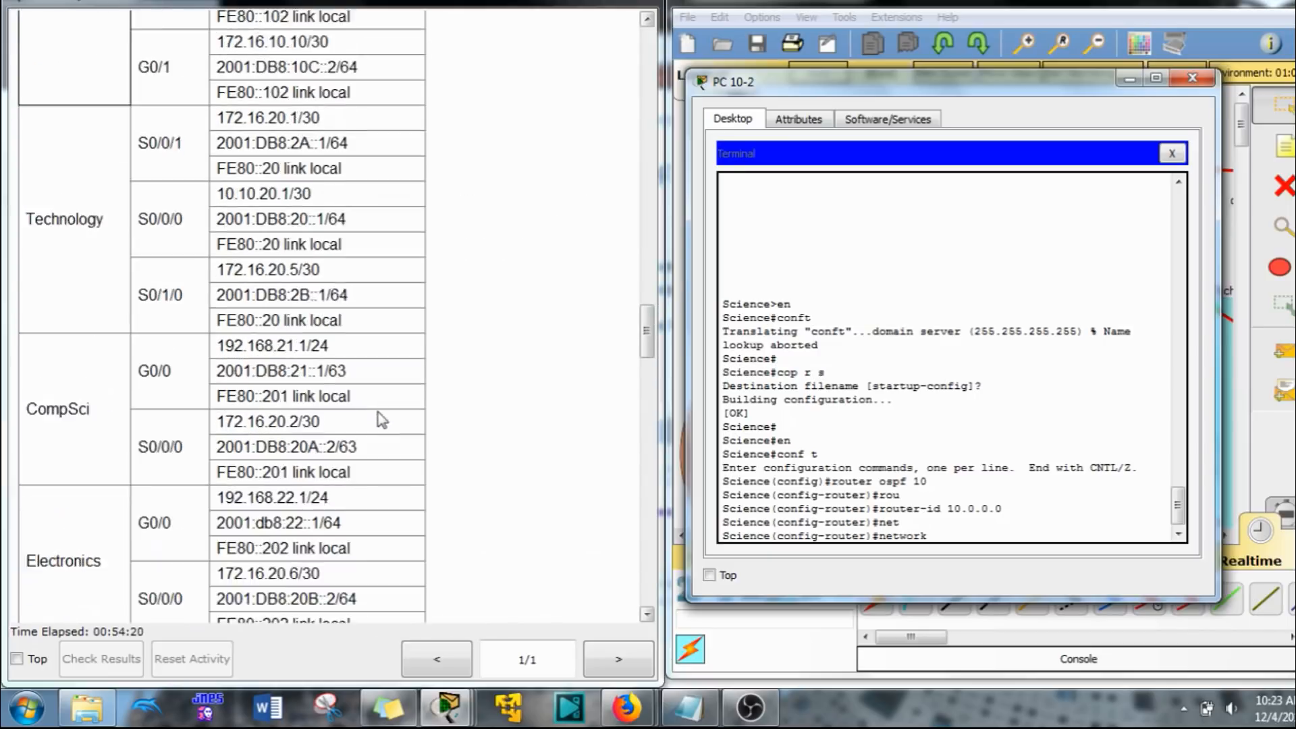
scroll(382, 420, up, 12)
scroll(93, 289, down, 3)
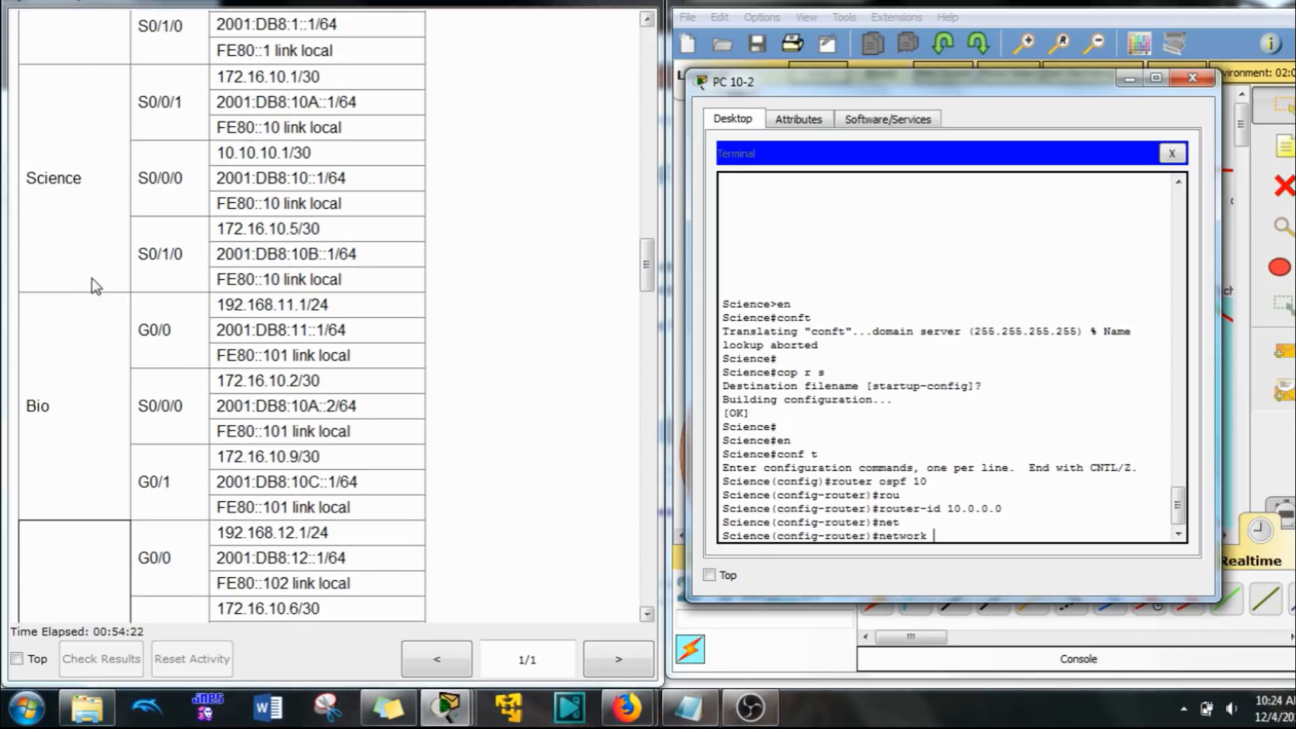
scroll(146, 273, down, 1)
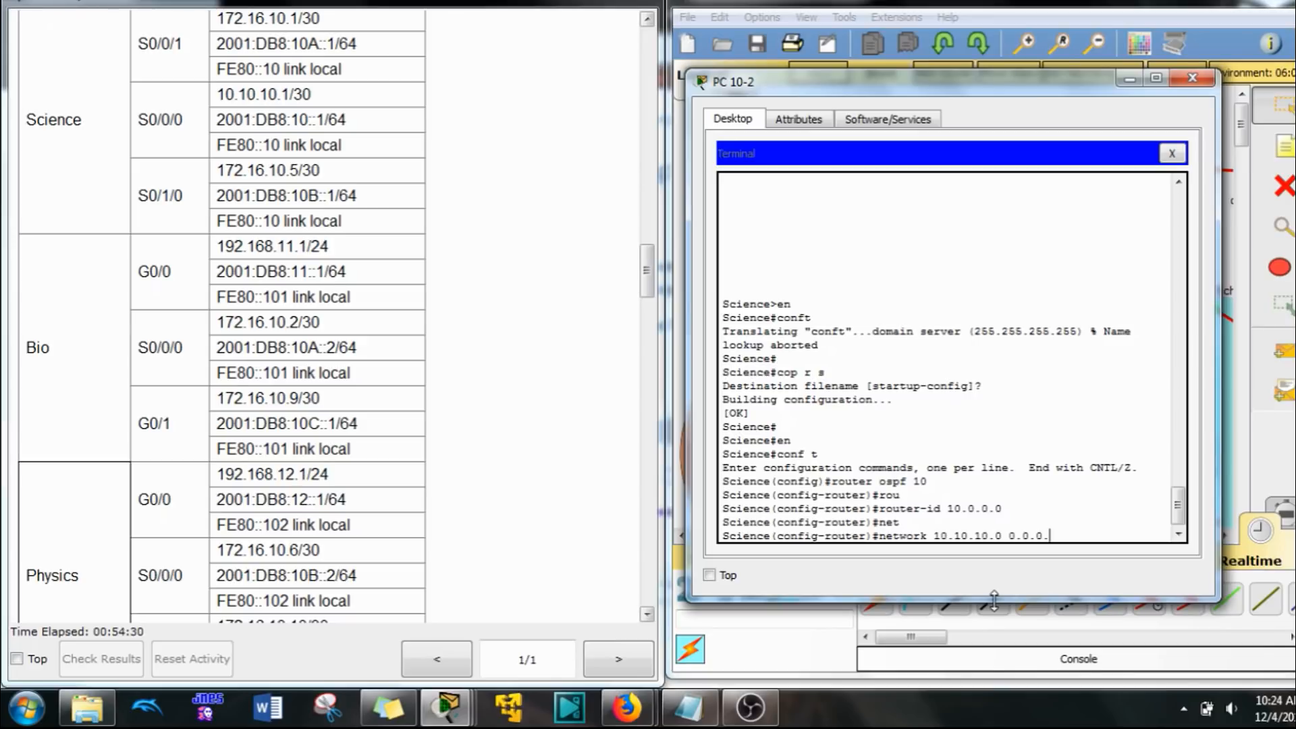
text(3 are)
key(Tab)
text(0)
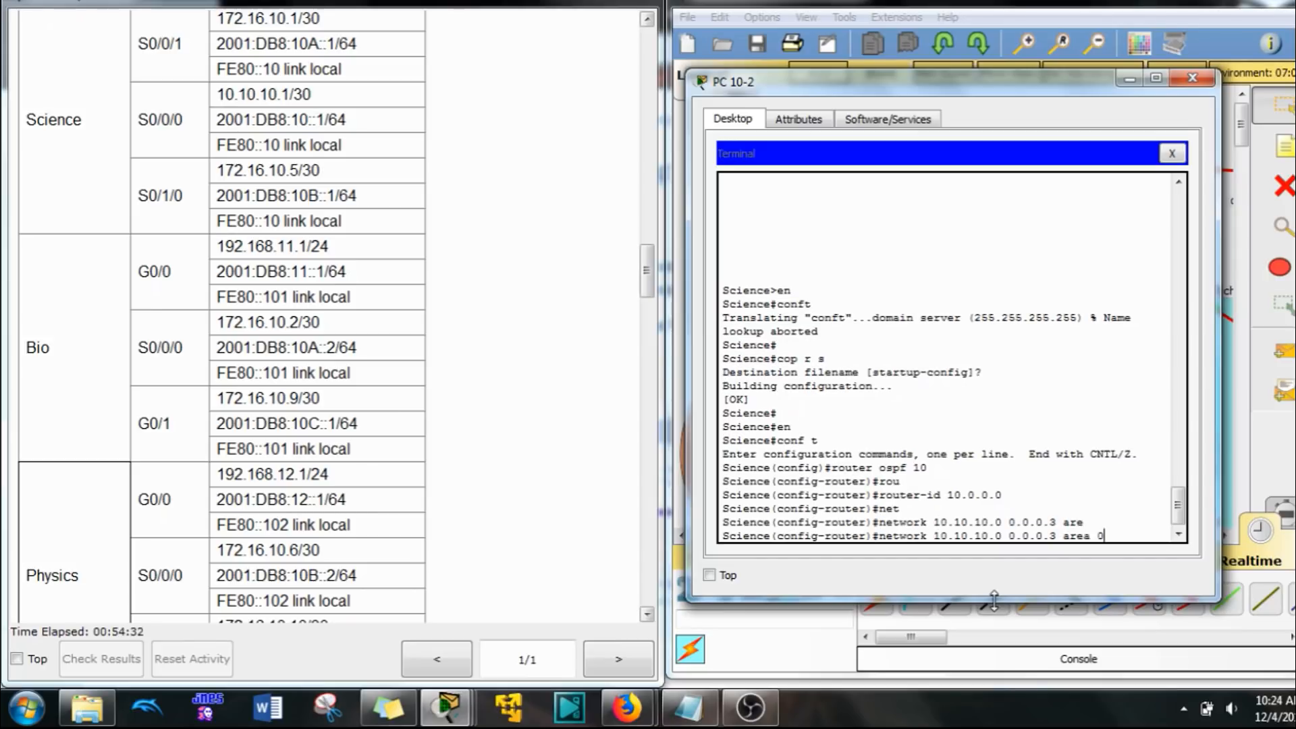
drag(1007, 89, 443, 88)
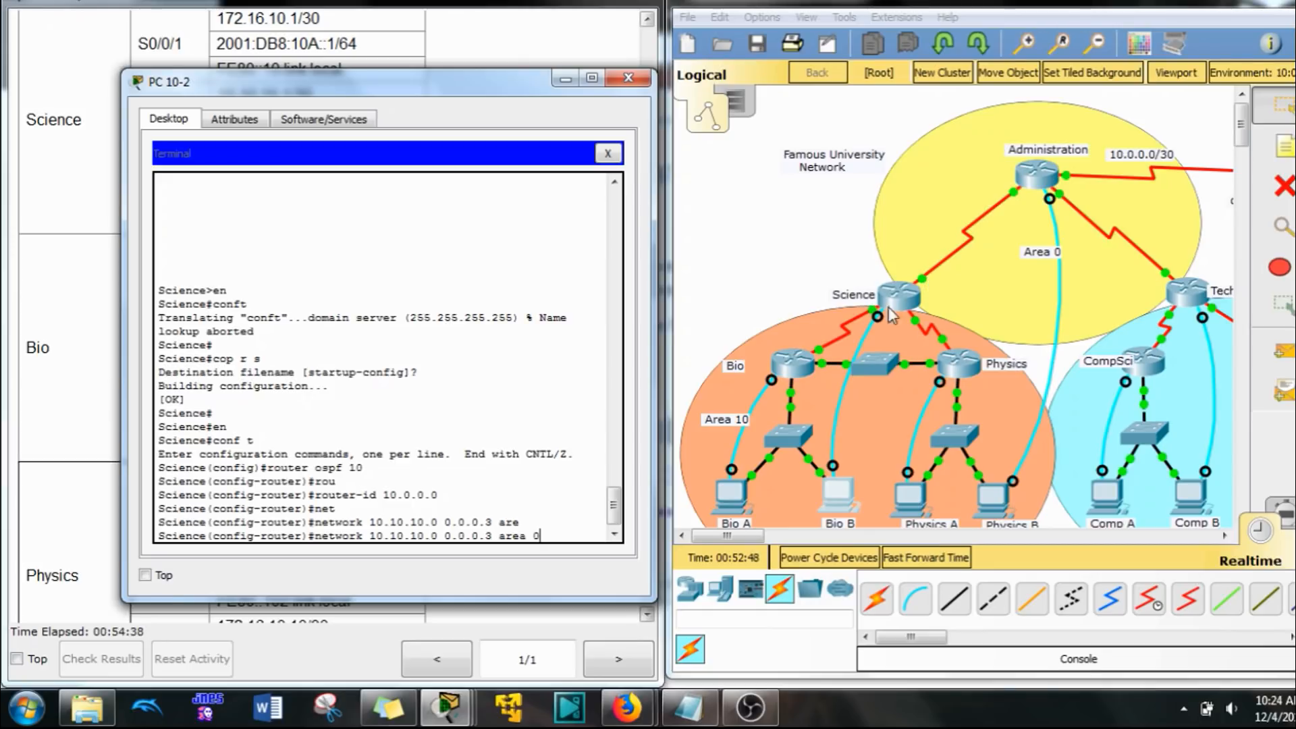
click(555, 530)
key(Return)
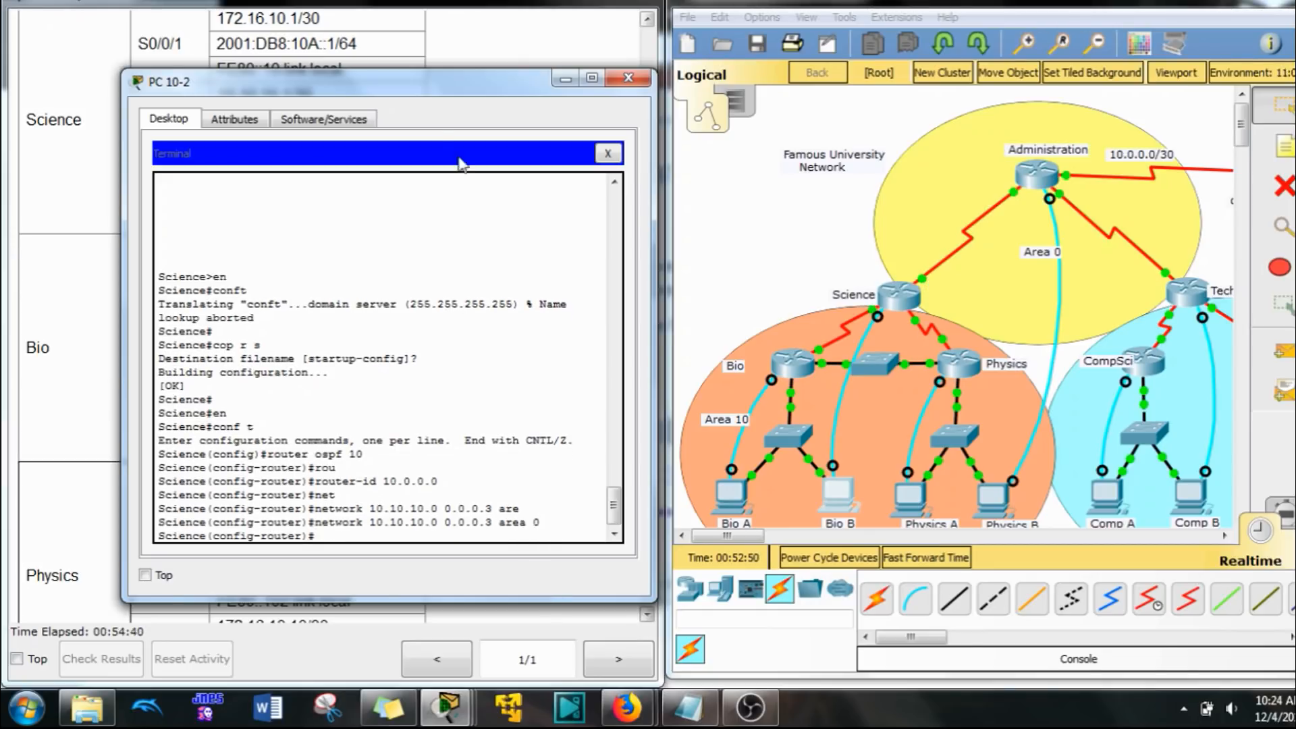
Step: Examine the single-area and multi-area OSPF instructions and the topology diagram to see which areas the Science router's links belong to
drag(441, 81, 444, 86)
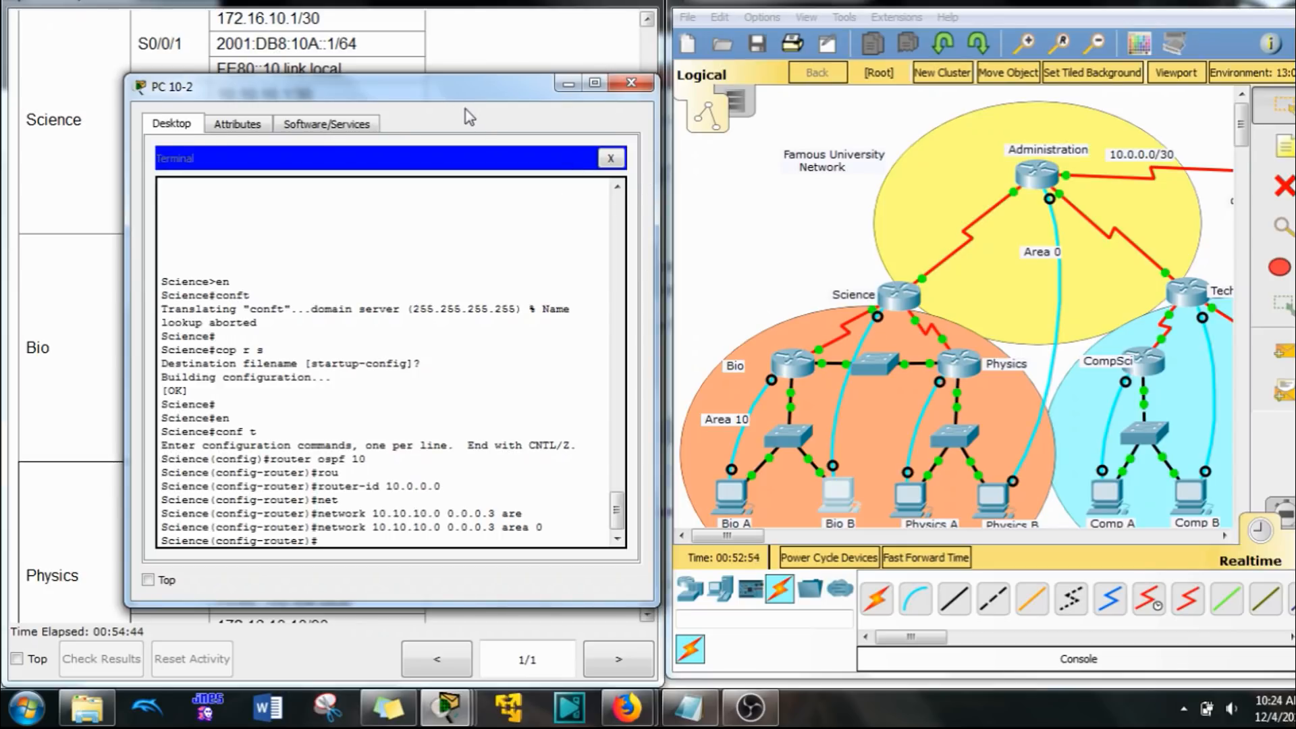
drag(470, 97, 1082, 87)
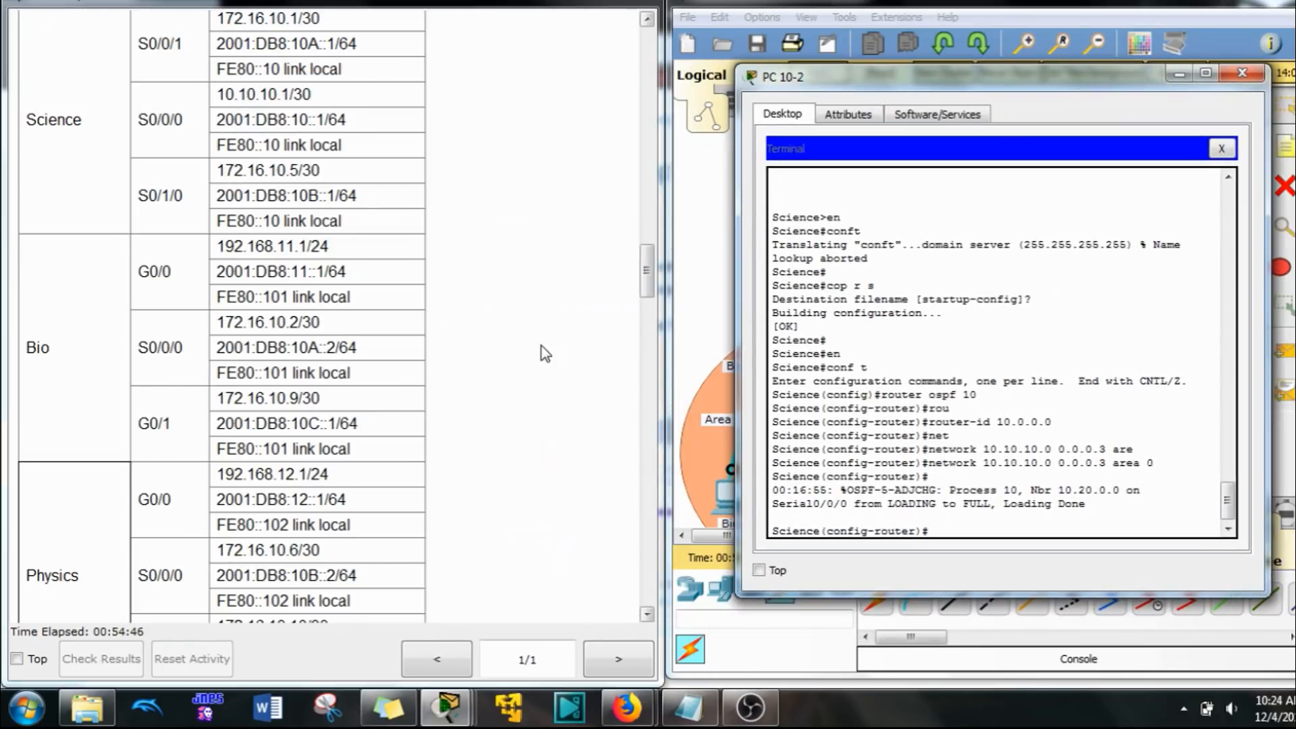
scroll(533, 371, down, 5)
scroll(513, 381, up, 3)
scroll(513, 382, down, 15)
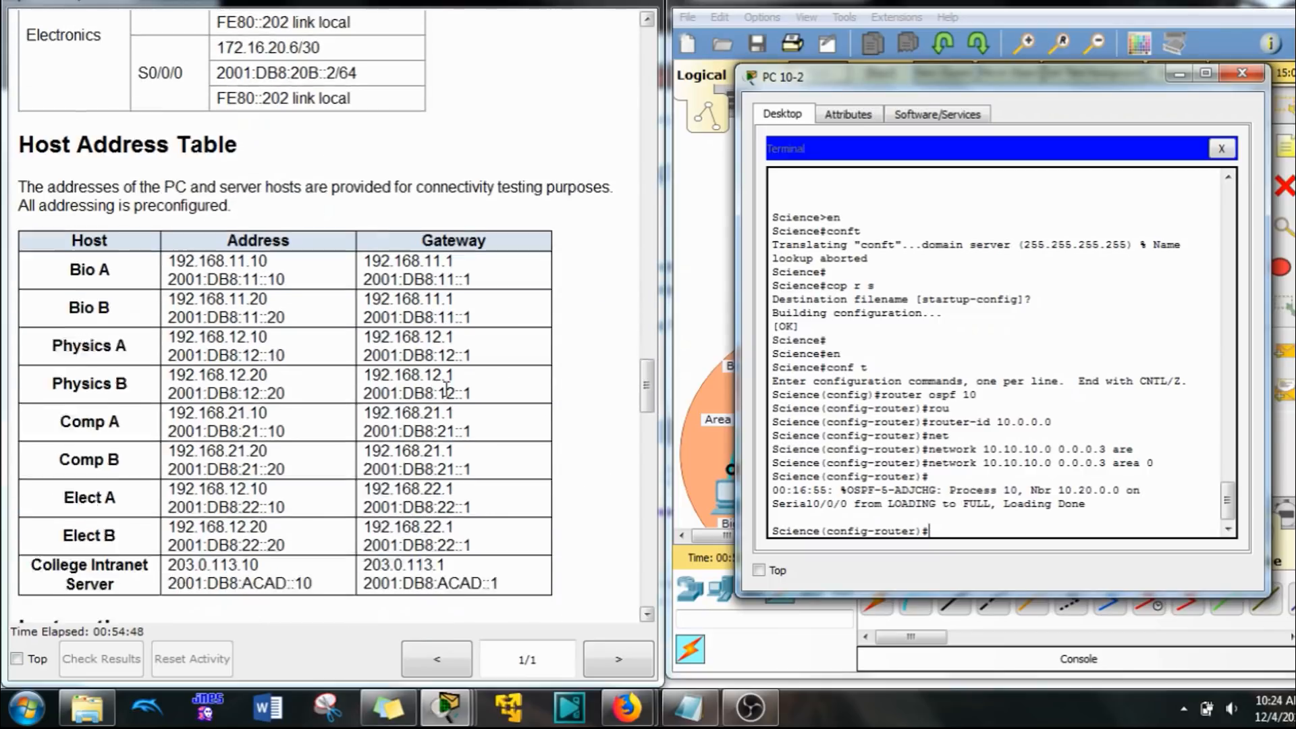
scroll(436, 401, down, 1)
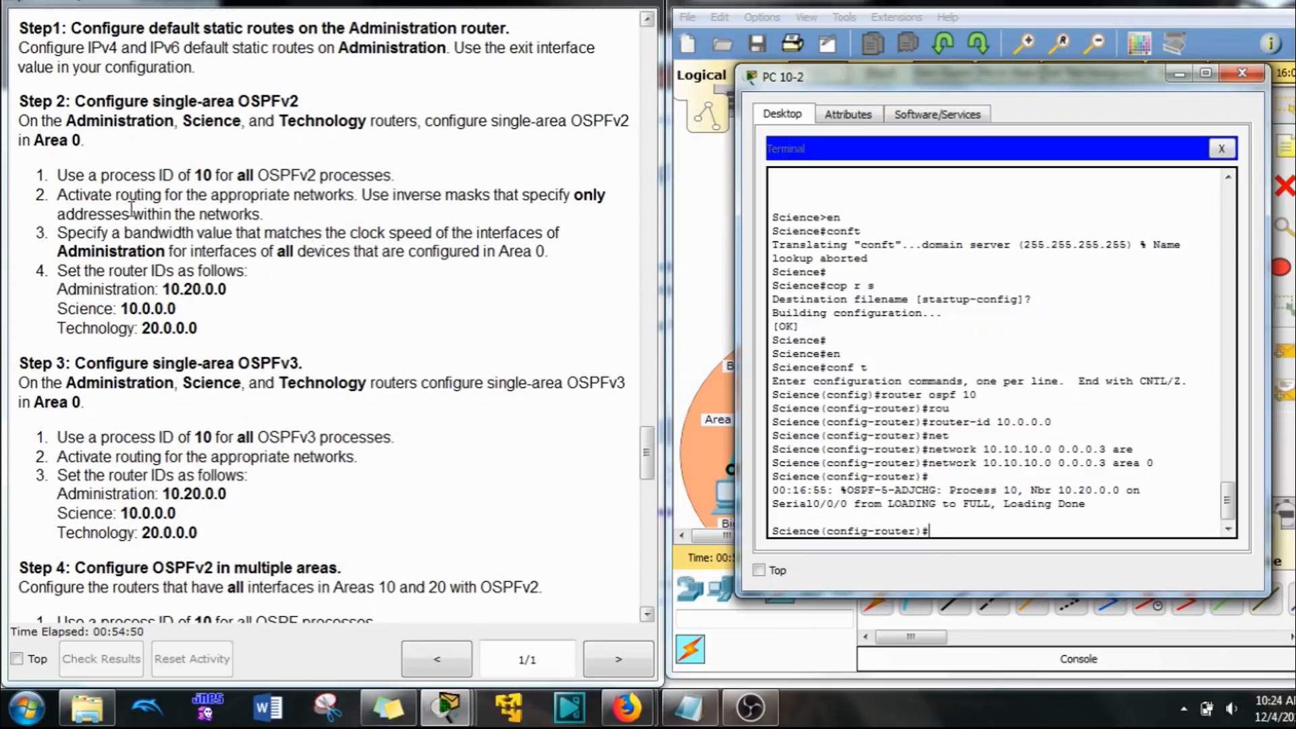
drag(511, 120, 566, 121)
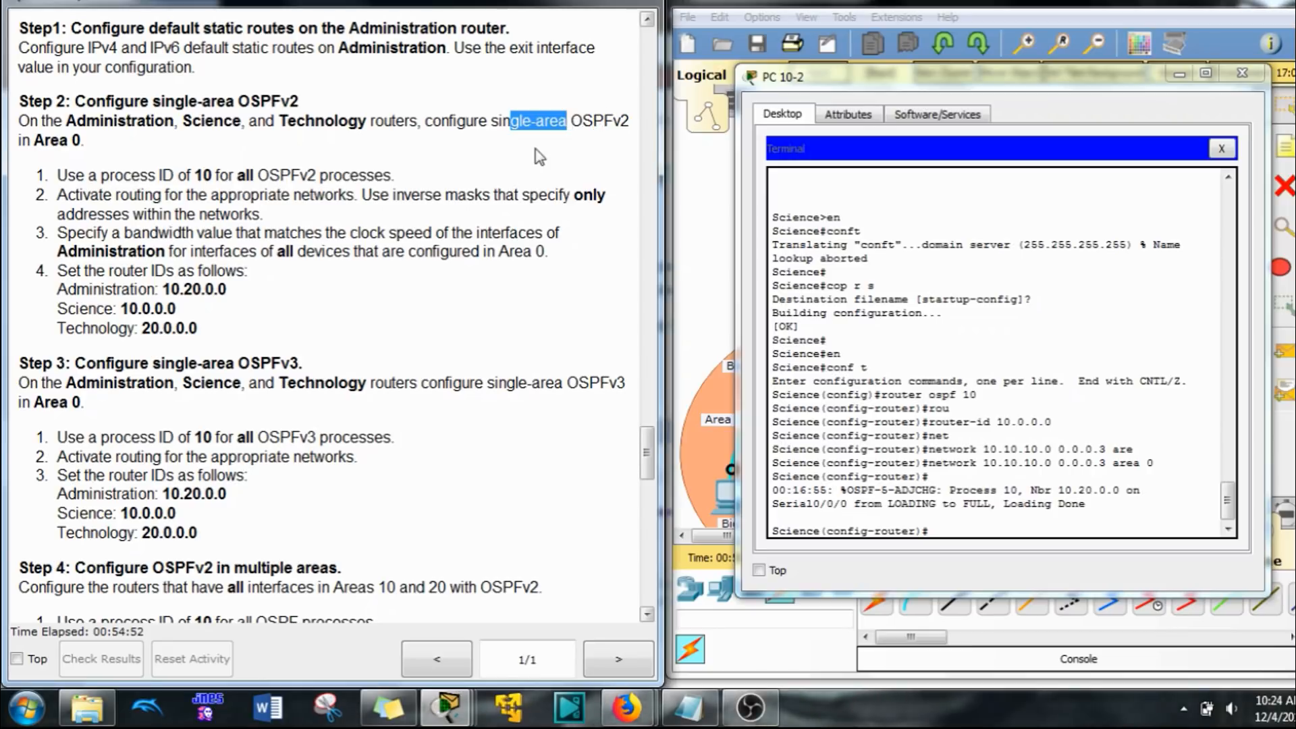
drag(43, 140, 81, 141)
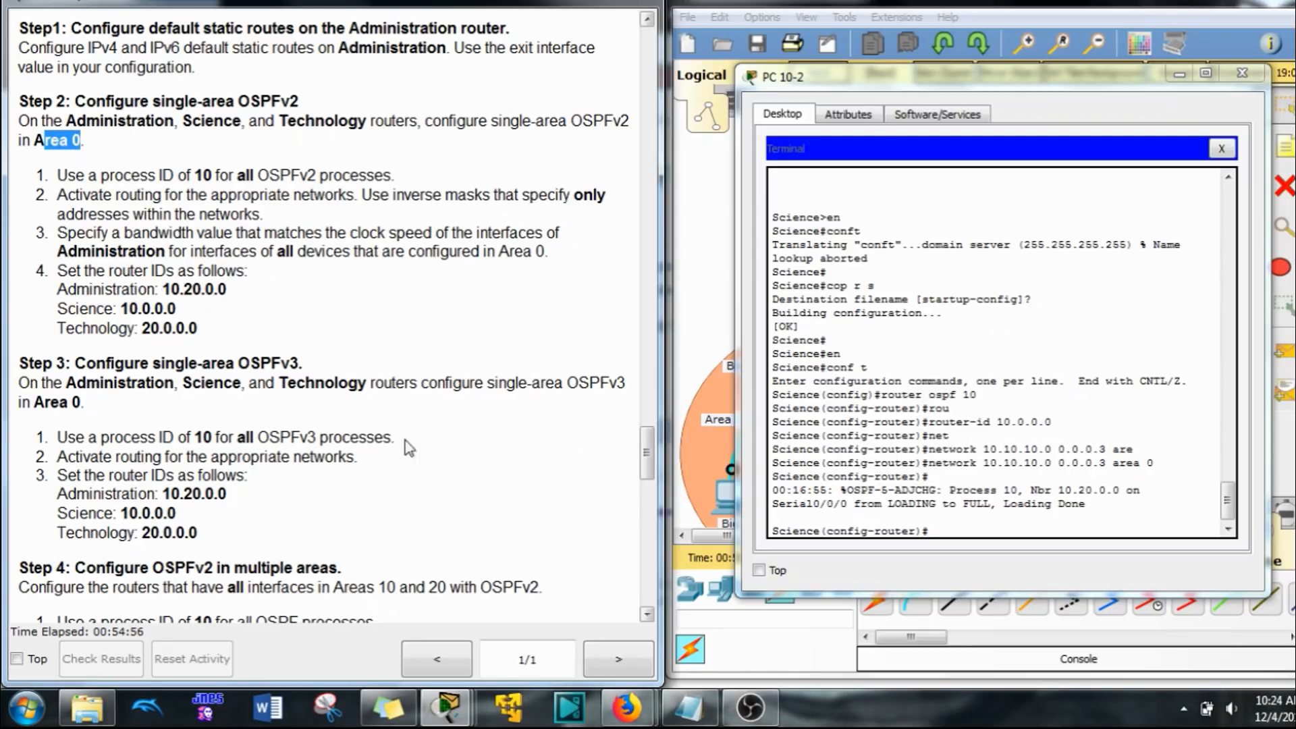
drag(235, 363, 304, 363)
scroll(236, 420, down, 10)
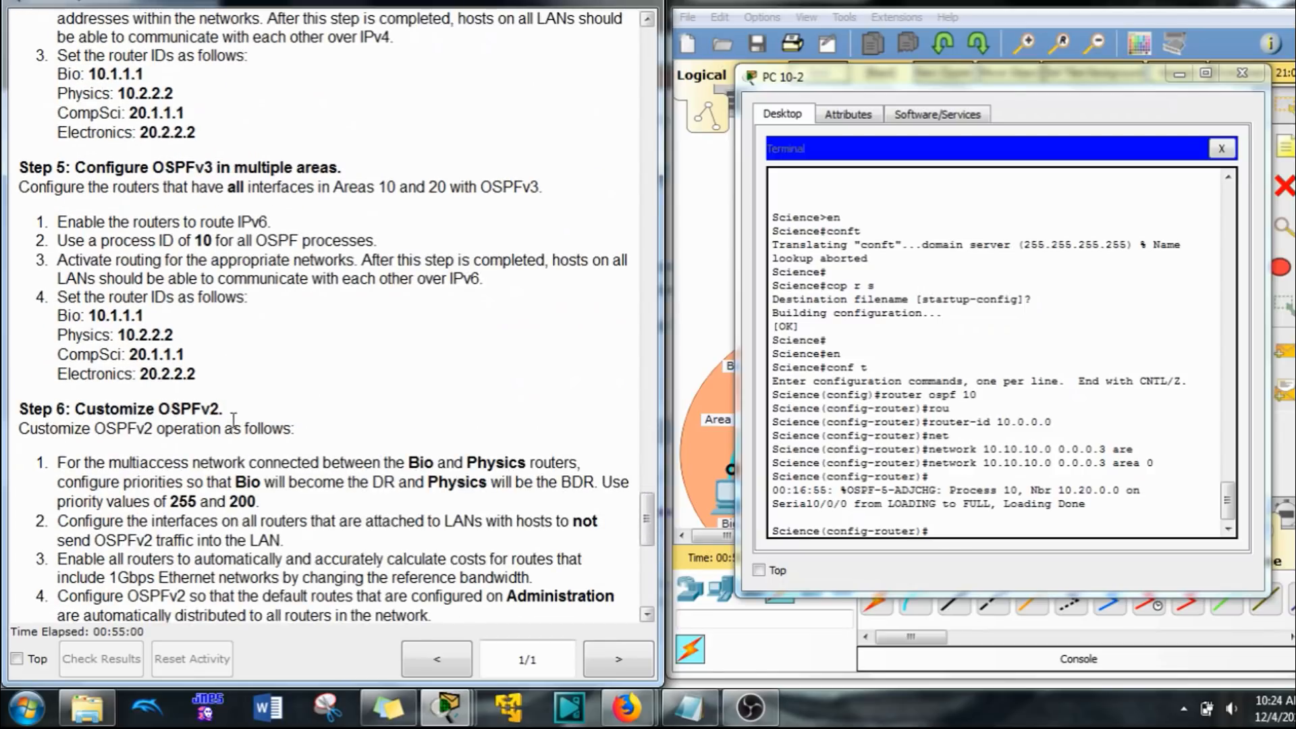
drag(232, 168, 289, 167)
drag(205, 251, 220, 408)
click(291, 219)
drag(227, 187, 251, 189)
drag(1043, 87, 309, 115)
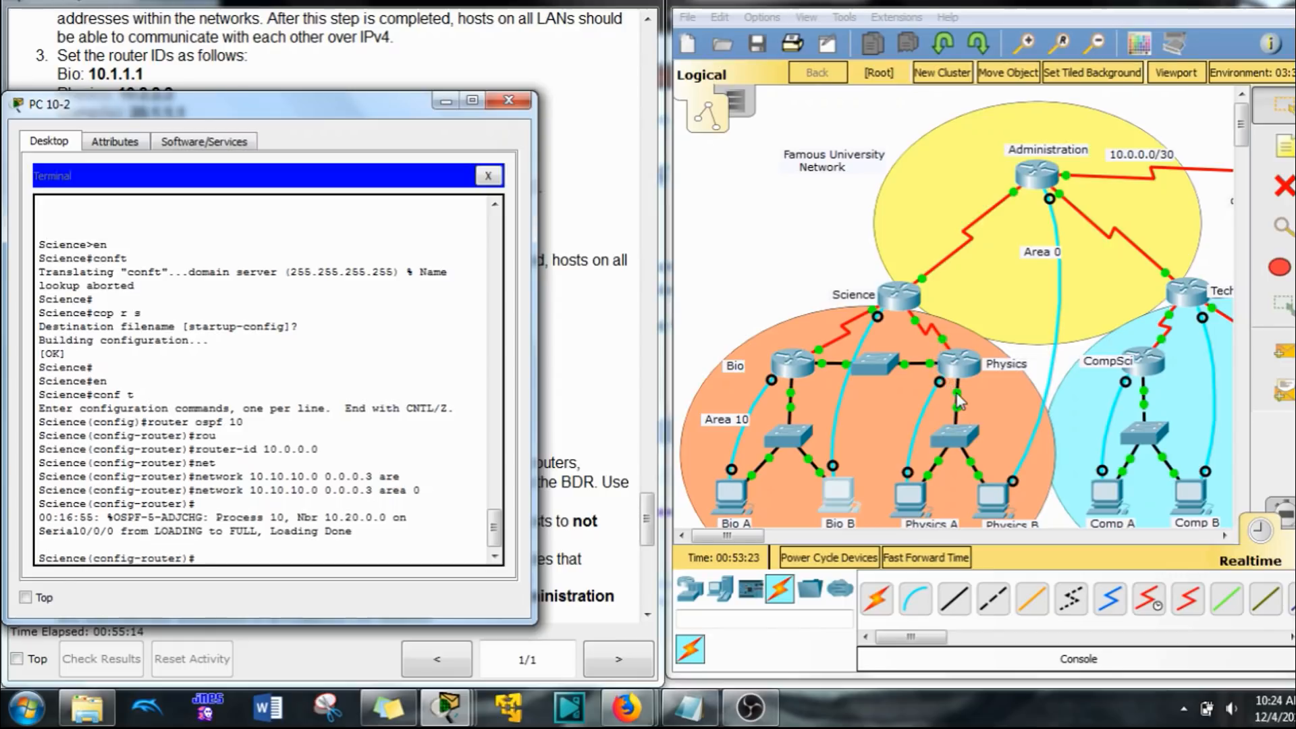
mouse_move(743, 537)
mouse_down()
mouse_move(775, 537)
mouse_move(742, 536)
mouse_up()
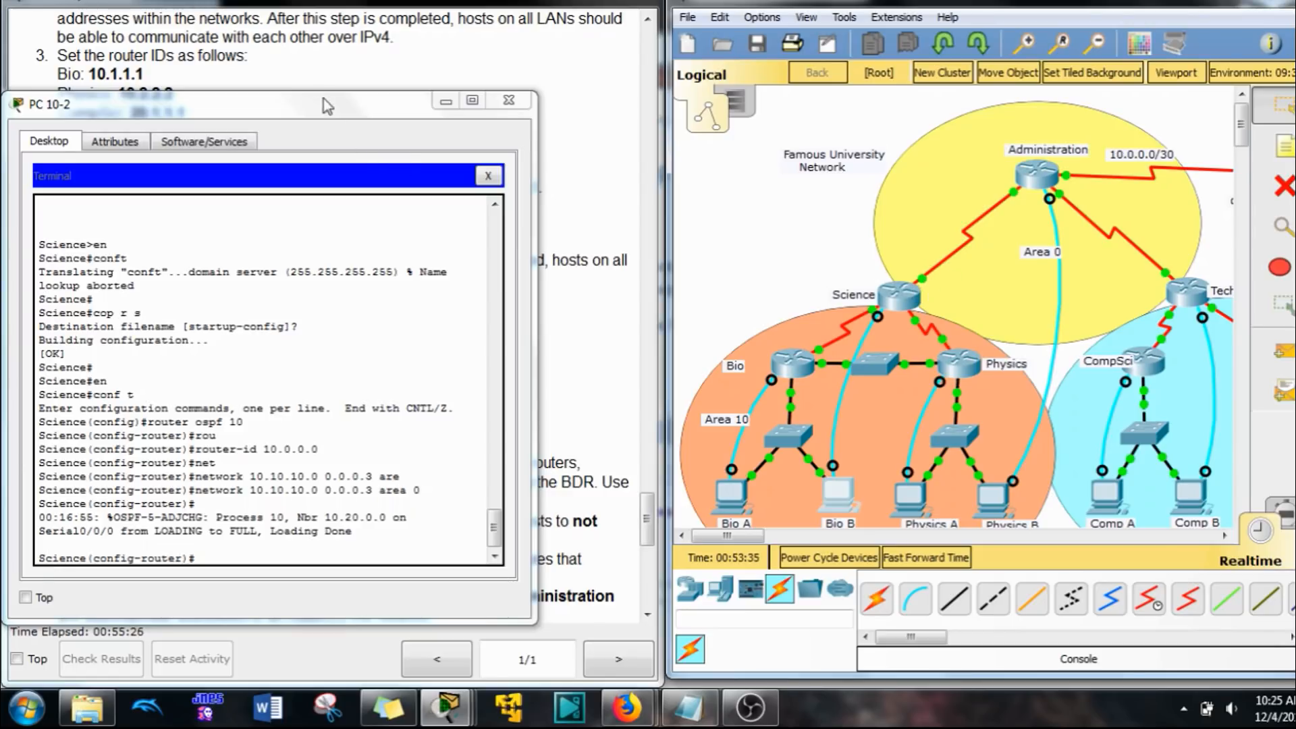
drag(310, 115, 1033, 92)
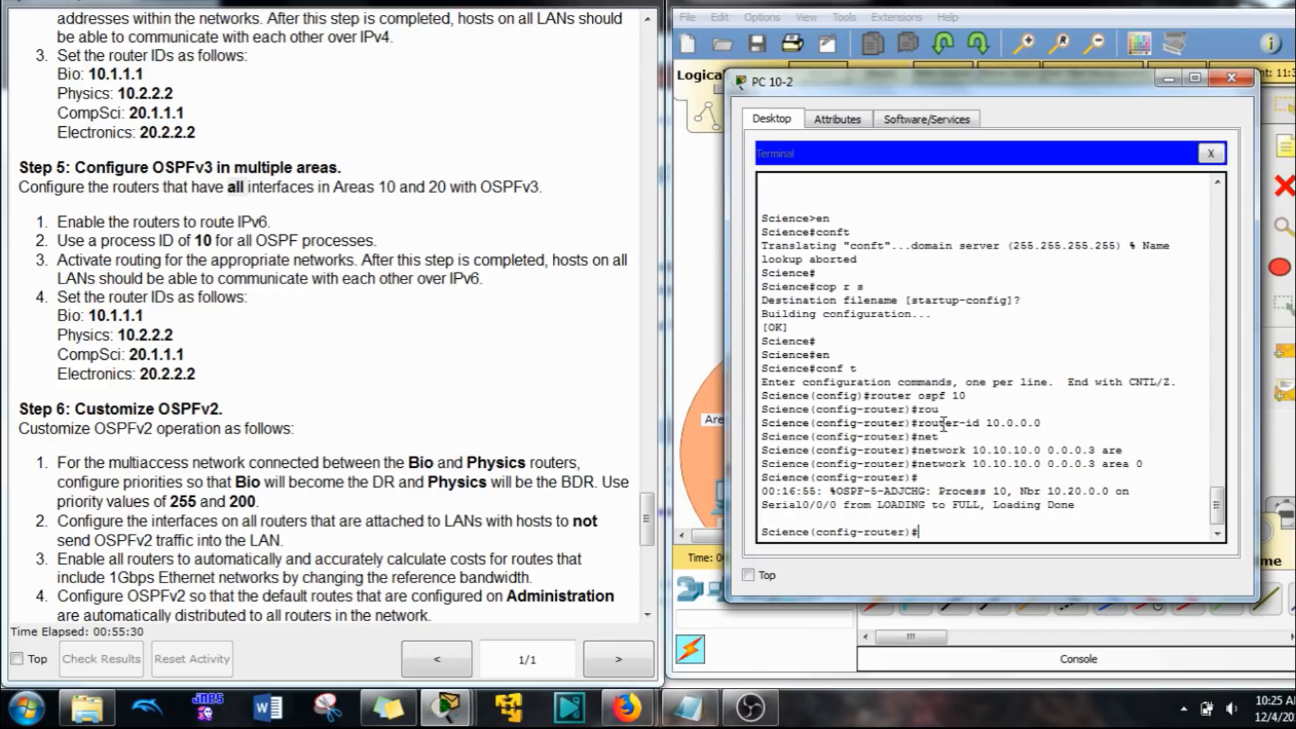
Step: Advertise network 172.16.10.0 with wildcard mask 0.0.0.3 in area 10 under the Science router's OSPFv2 process
text(net)
key(Tab)
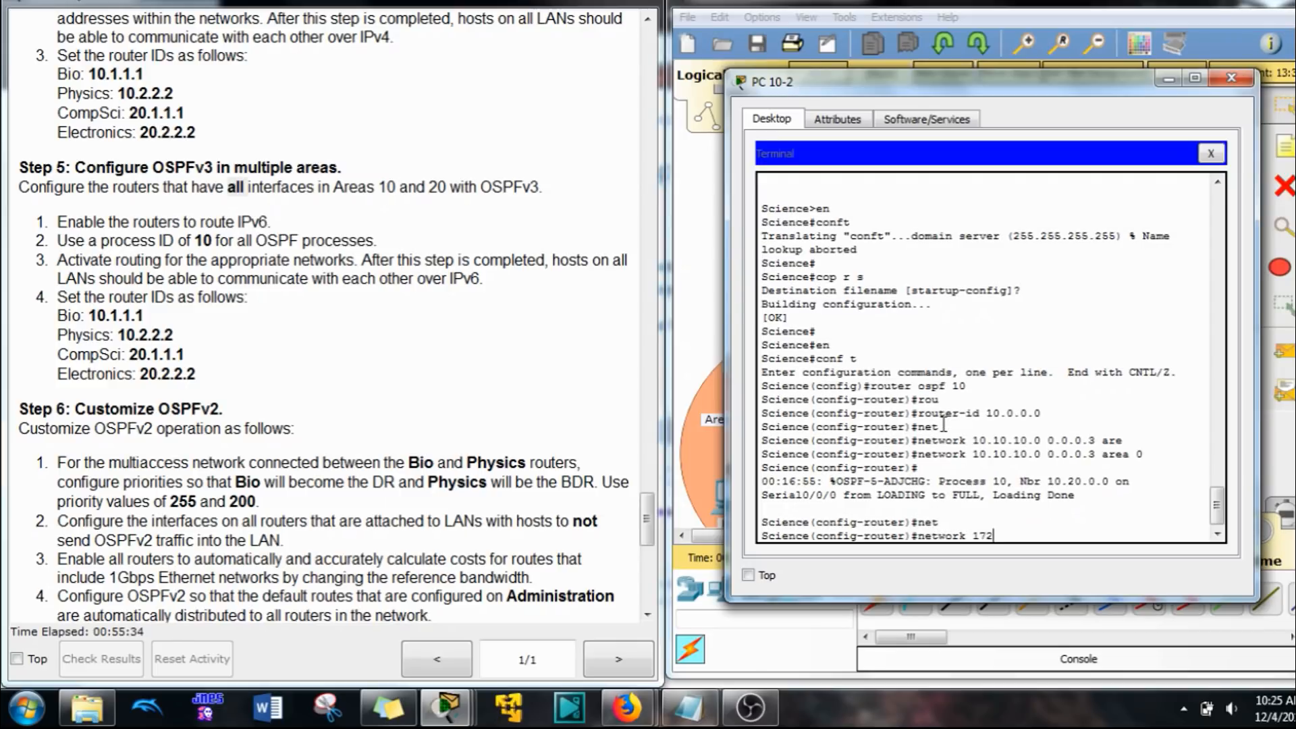
scroll(339, 297, up, 20)
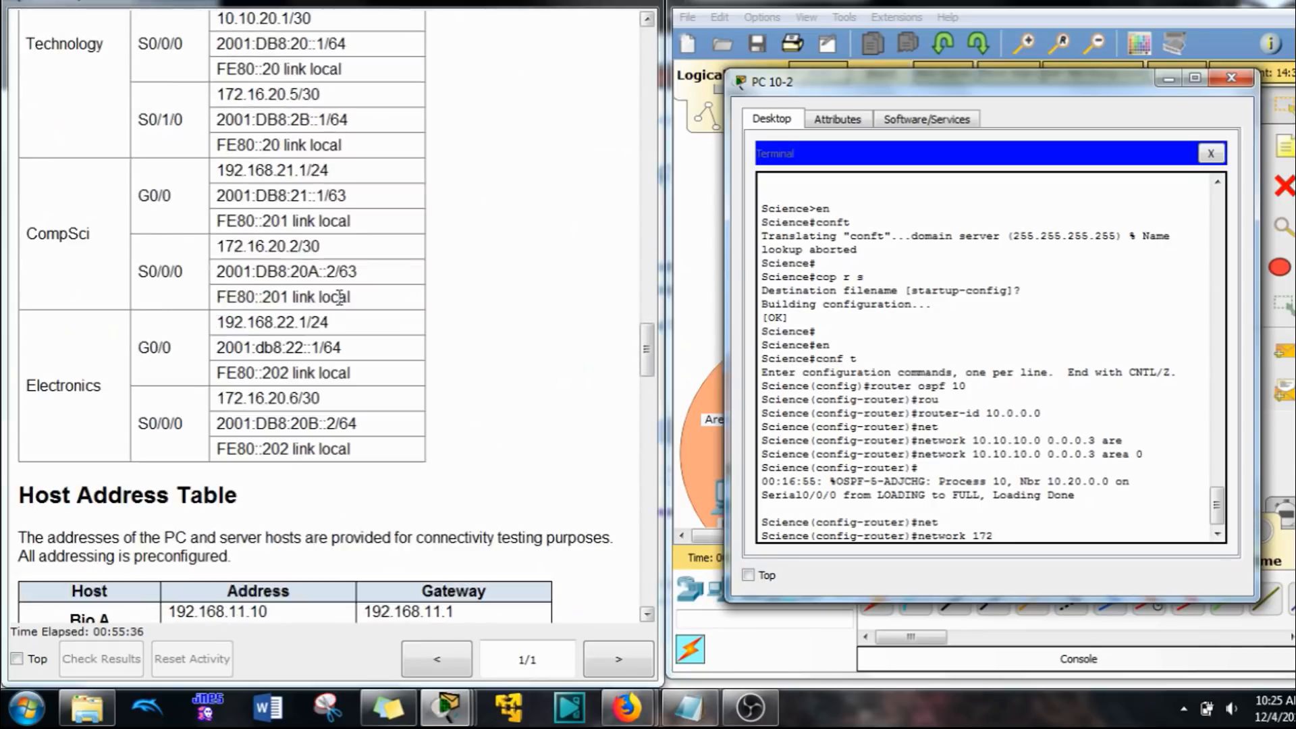
scroll(340, 297, up, 10)
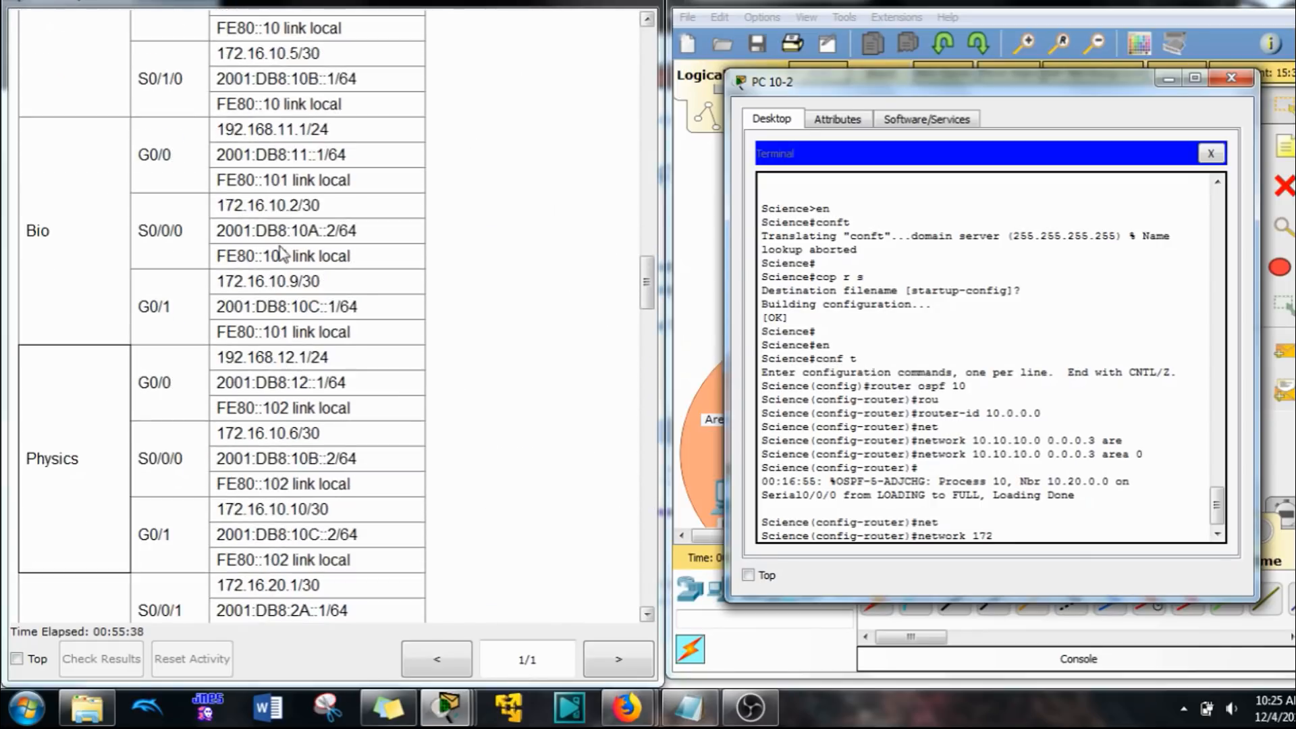
scroll(282, 254, up, 5)
scroll(275, 244, down, 2)
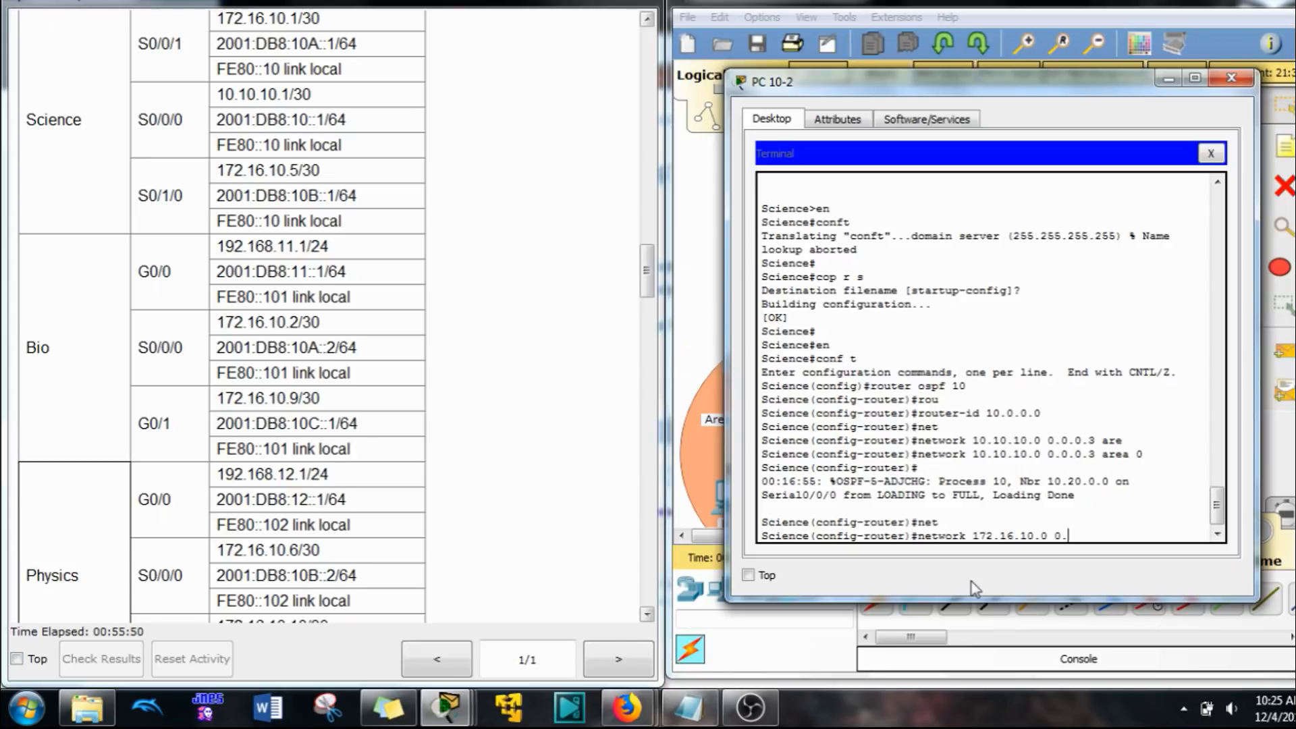
text(.0.0)
key(BackSpace)
key(BackSpace)
key(BackSpace)
key(BackSpace)
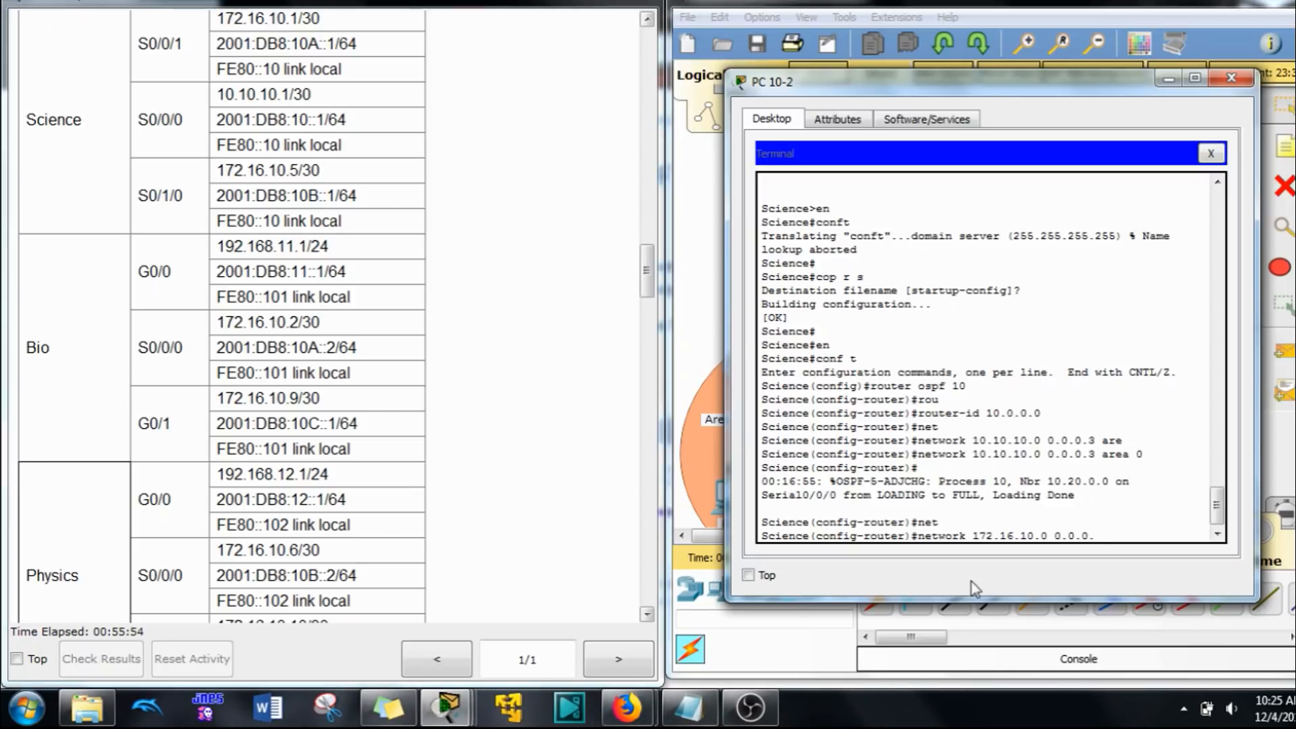
text(0.0.3 are)
key(Tab)
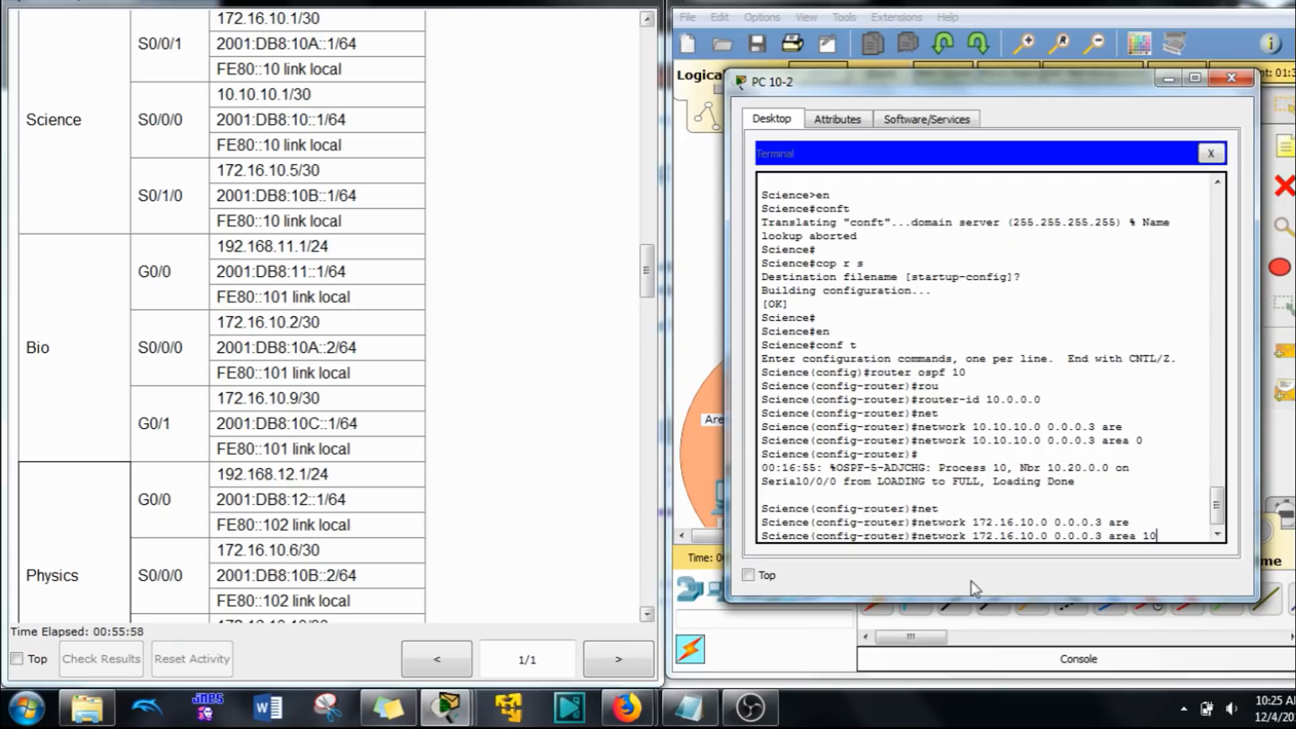
text(10)
key(Return)
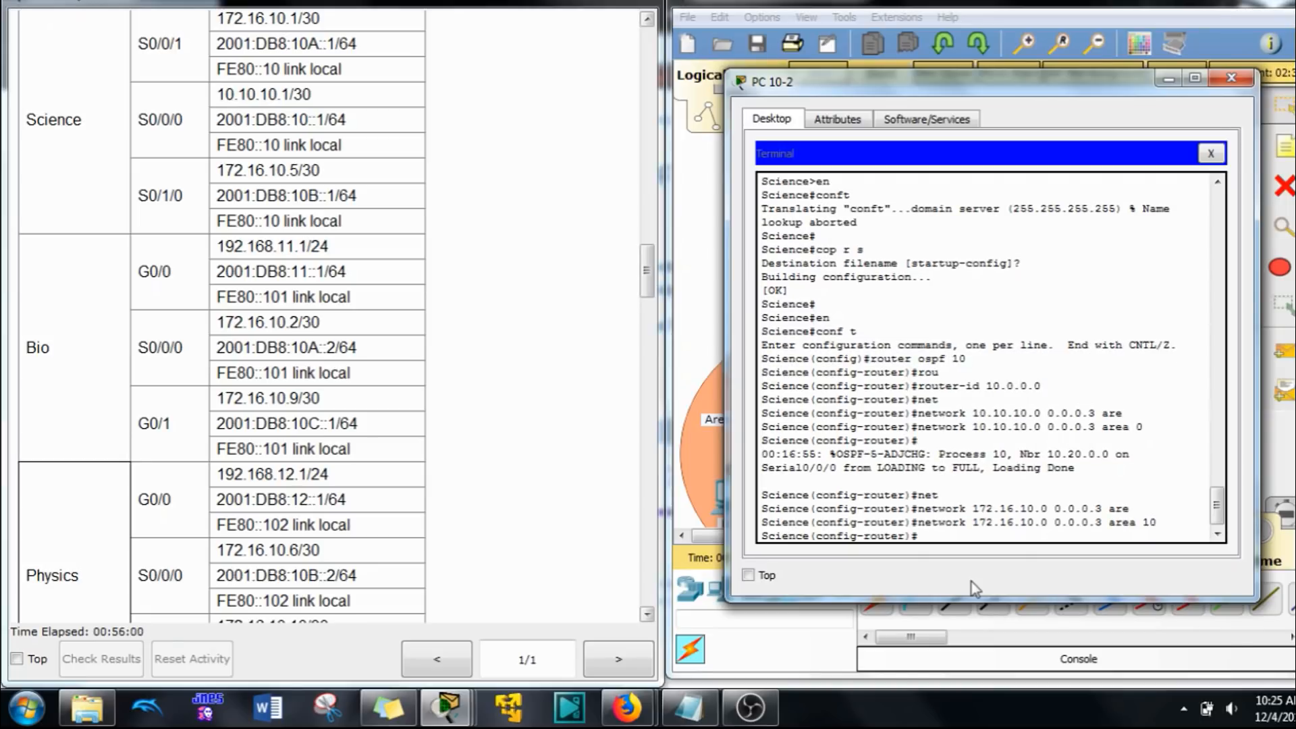
Step: Advertise network 172.16.10.4 with wildcard mask 0.0.0.3 in area 10 under the Science router's OSPFv2 process
key(Up)
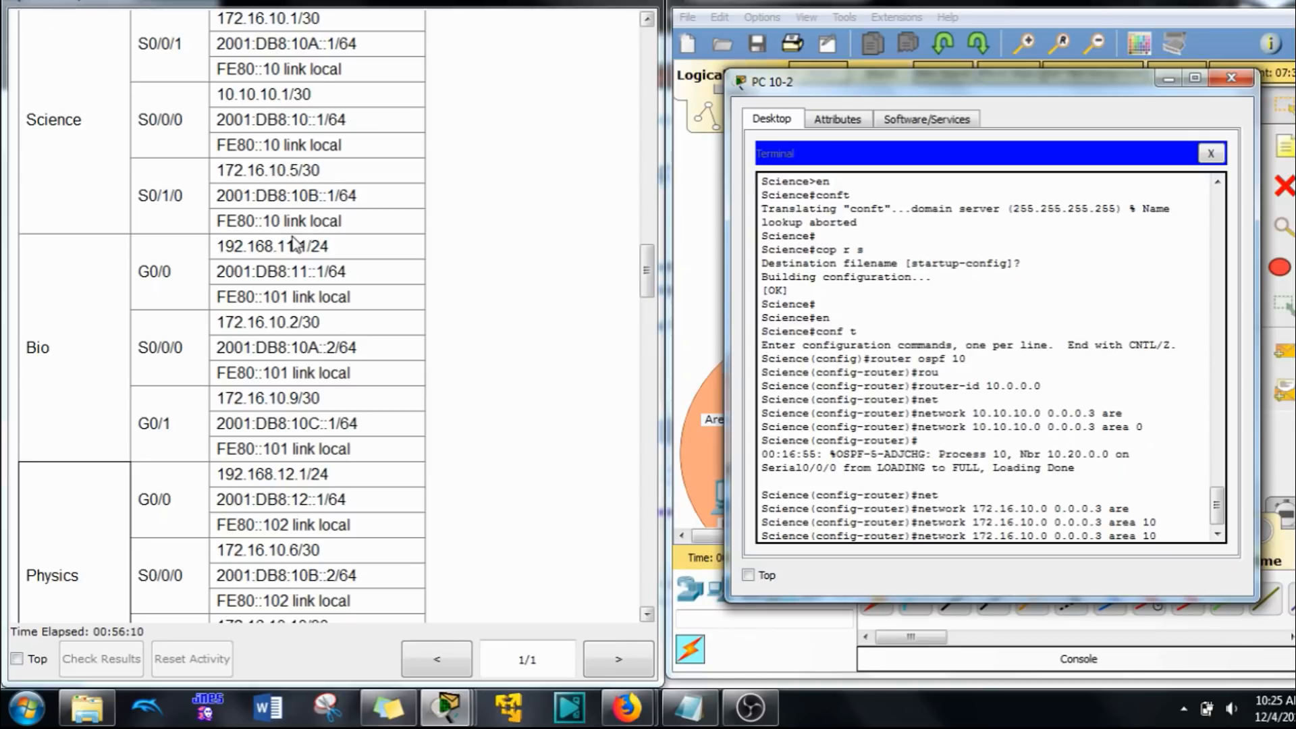
key(Left)
key(Left)
key(Left)
key(Left)
key(Left)
key(Left)
key(Left)
key(Left)
key(Left)
key(Left)
key(Left)
key(Left)
key(Left)
key(Left)
key(Left)
key(Left)
key(BackSpace)
text(4)
key(Return)
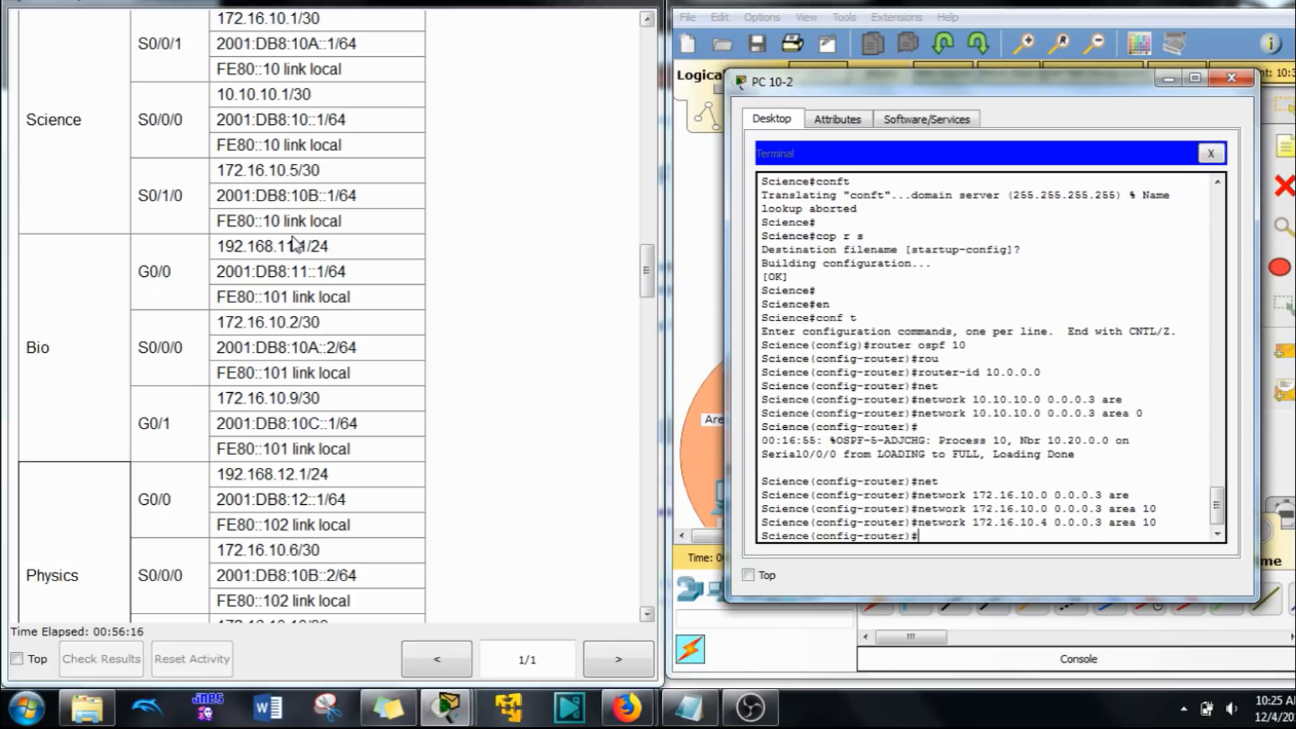
Step: Enable default-information originate in the Science router's OSPFv2 process and return to global configuration mode
text(e)
key(BackSpace)
text(de)
key(Tab)
text(o)
key(Tab)
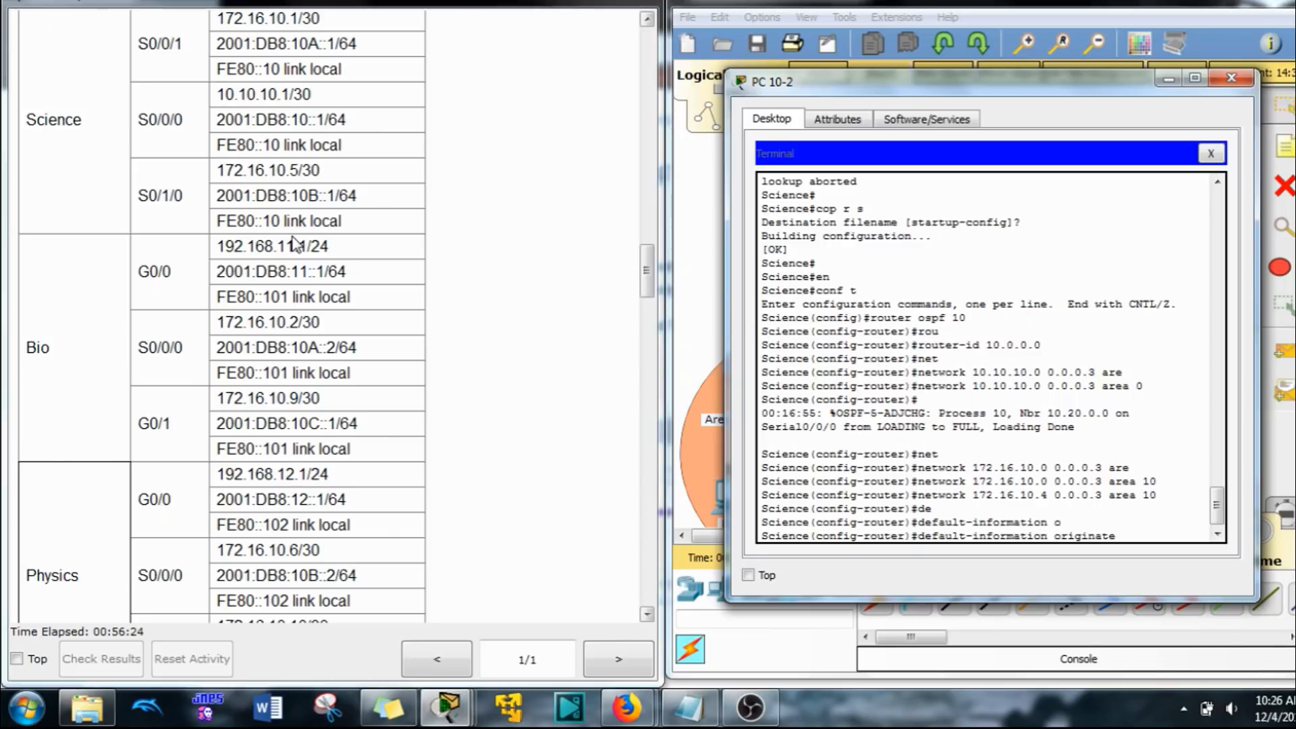
drag(1068, 87, 525, 88)
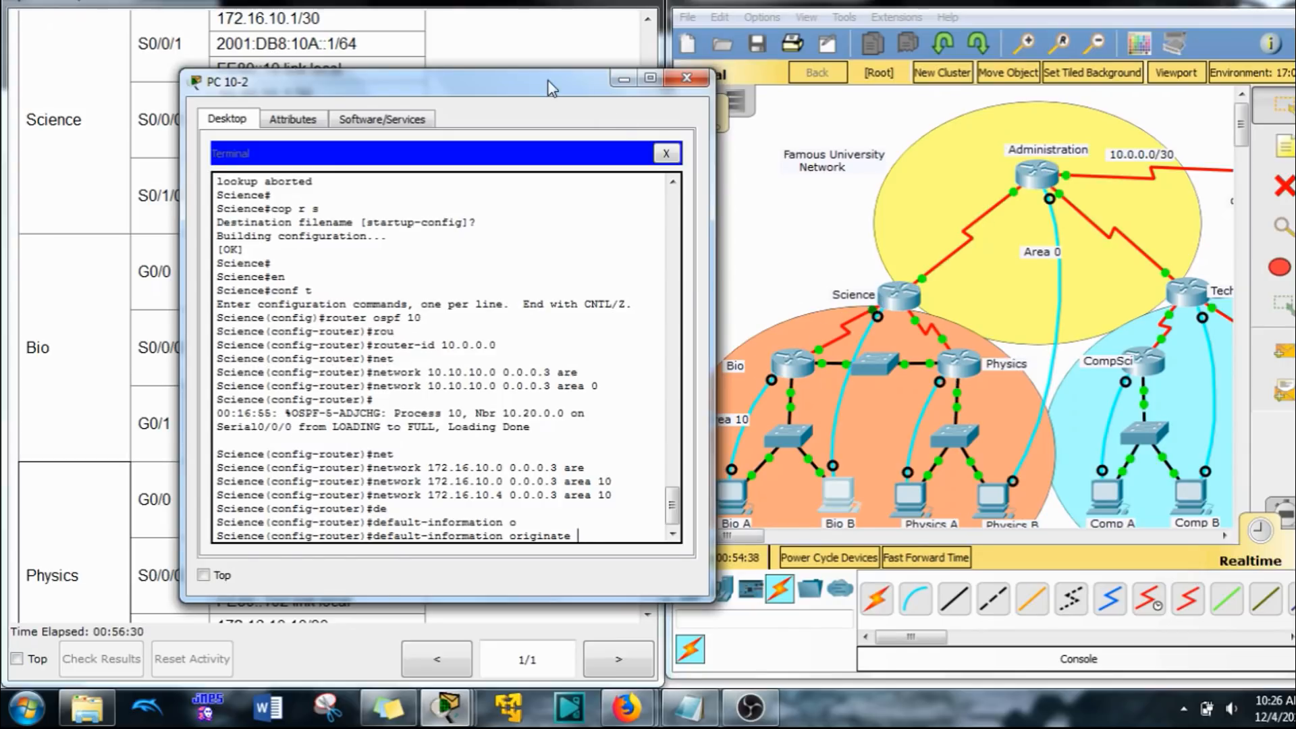
drag(548, 80, 1015, 62)
key(Return)
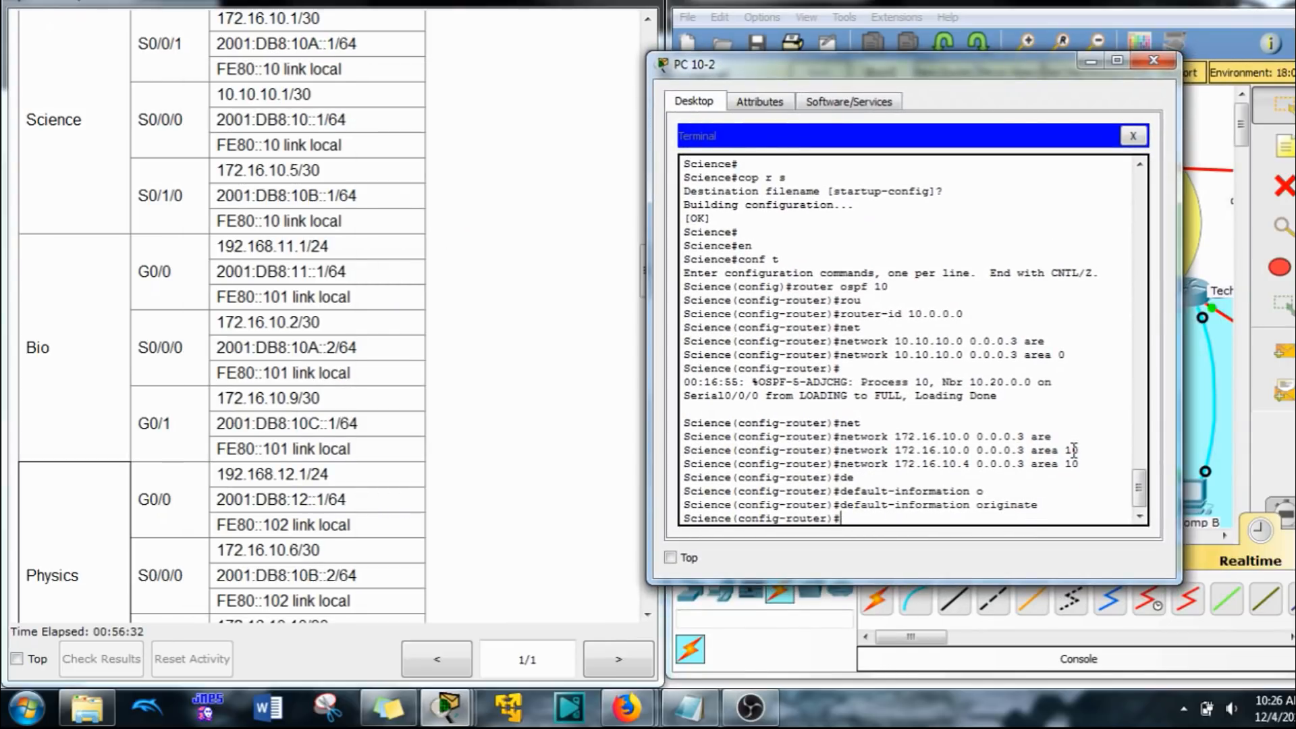
text(exit)
key(Return)
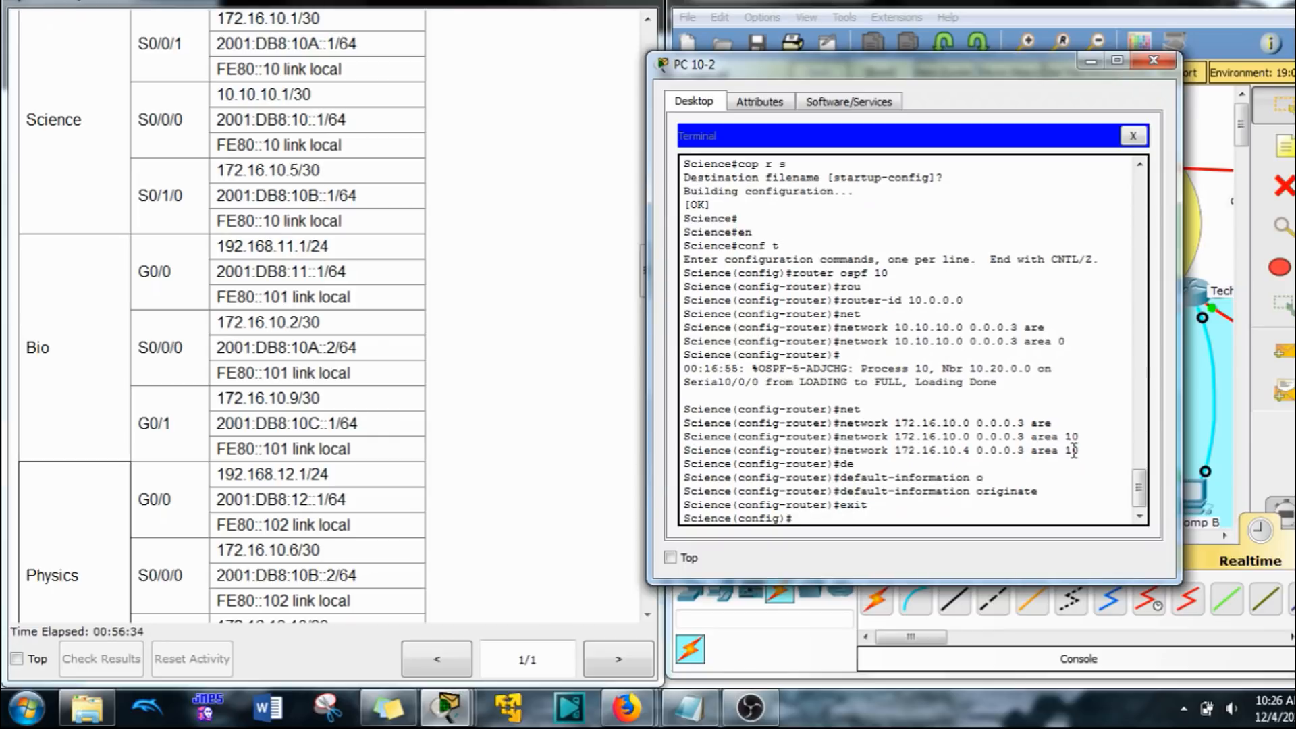
Step: Enable IPv6 unicast routing on the Science router and enter configuration for OSPFv3 process 10
text(ipv6 un)
key(Tab)
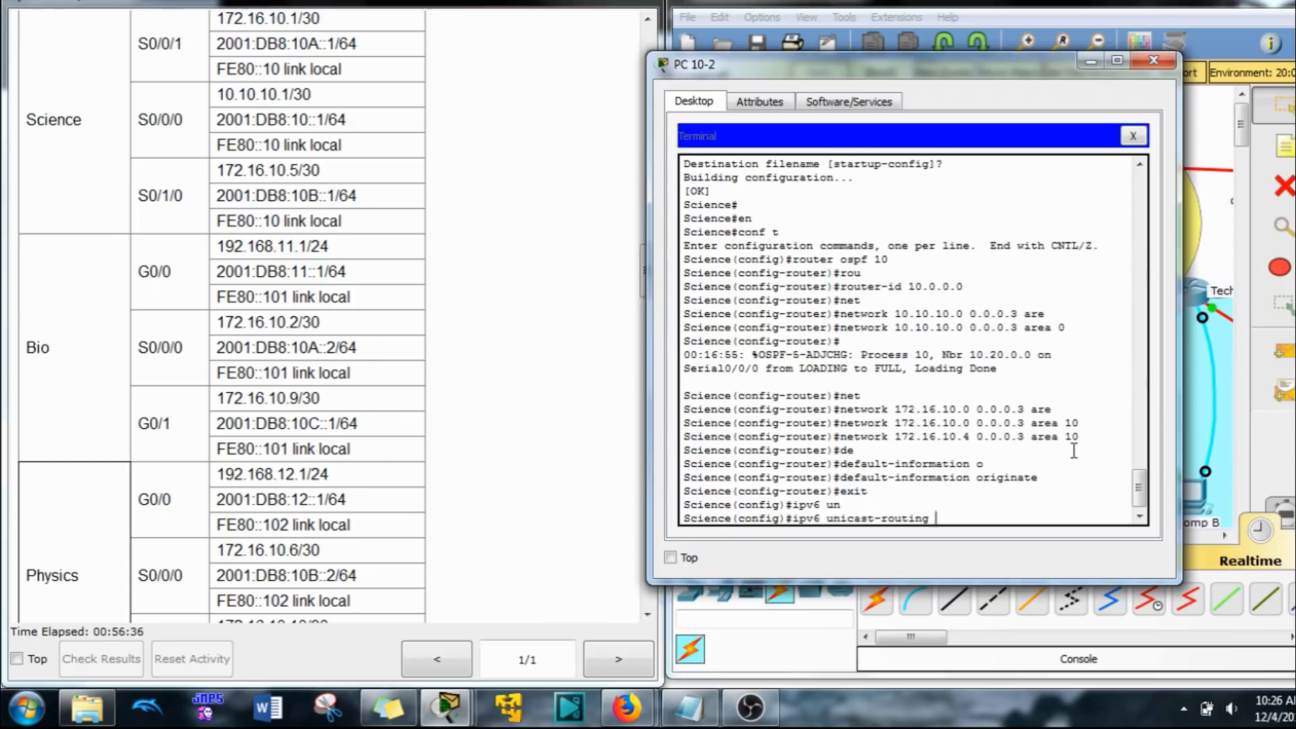
key(Return)
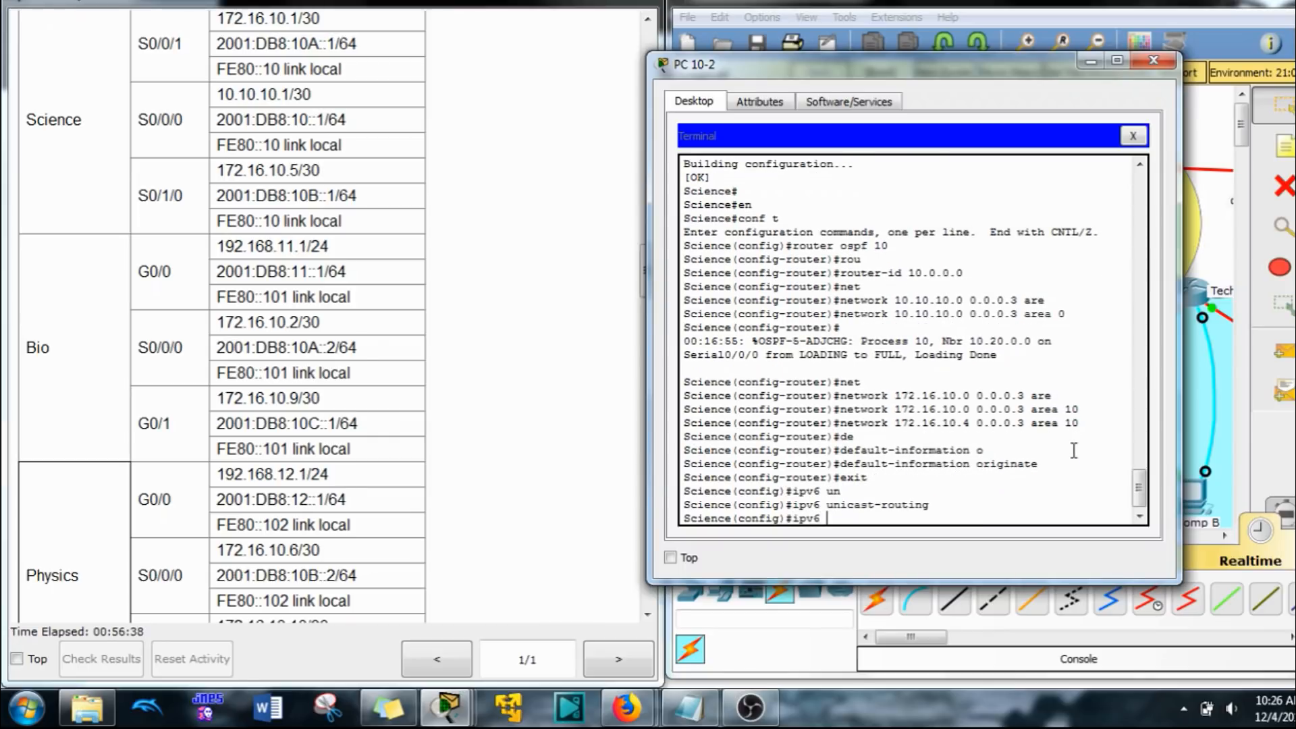
text(ipv6)
right_click(832, 398)
click(852, 432)
key(Return)
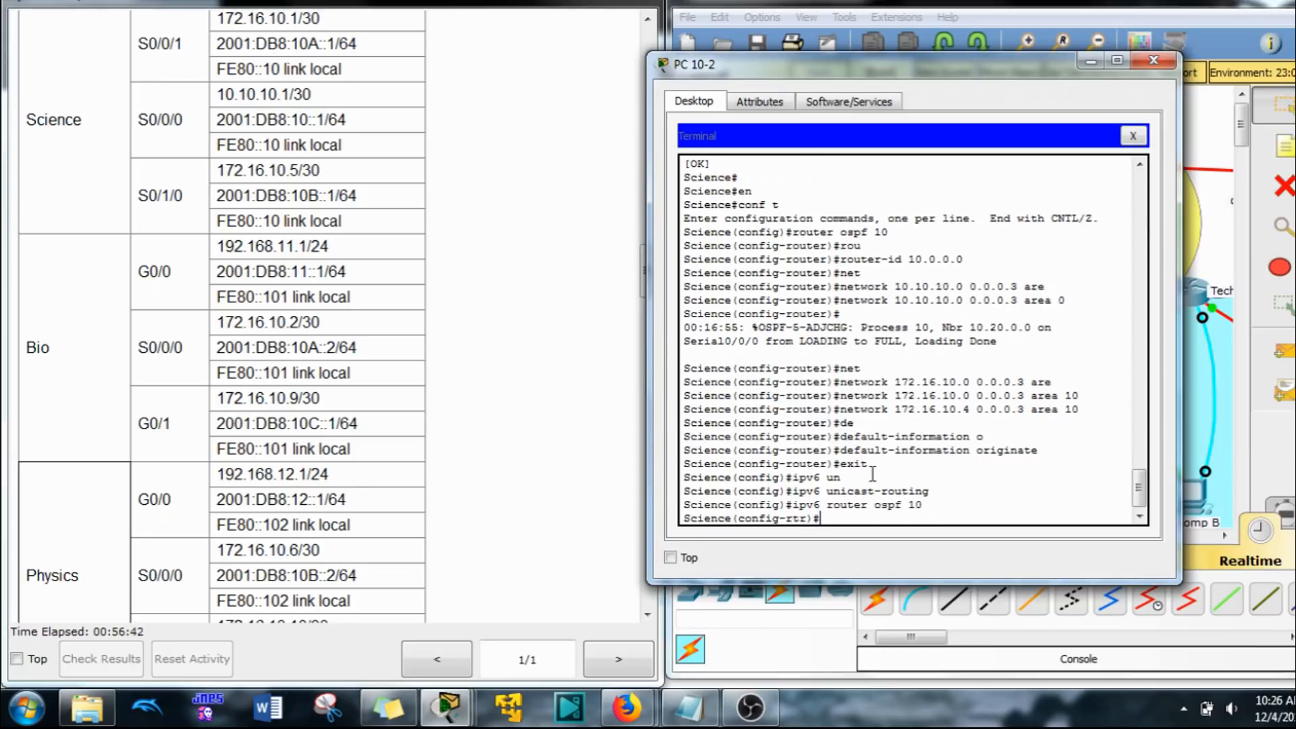
Step: Set the router ID to 10.0.0.0 in the Science router's OSPFv3 process
text(rou)
key(Tab)
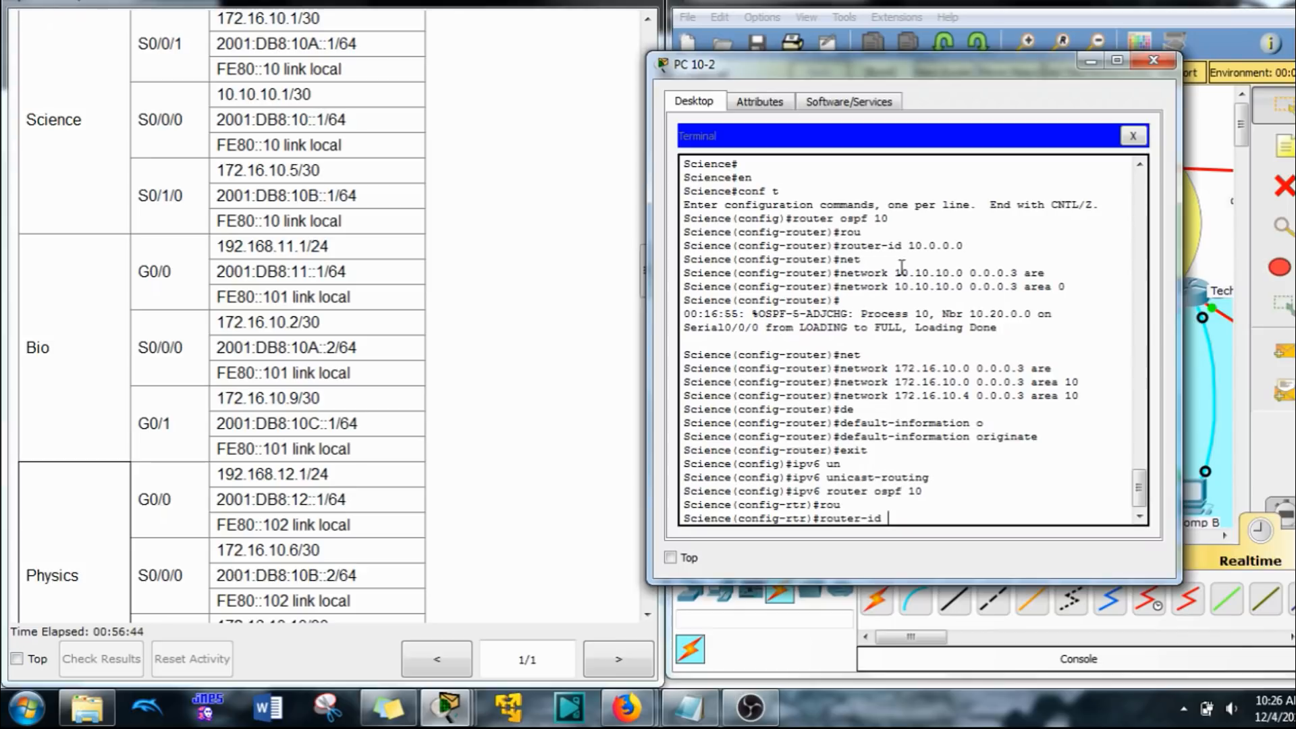
drag(965, 246, 913, 252)
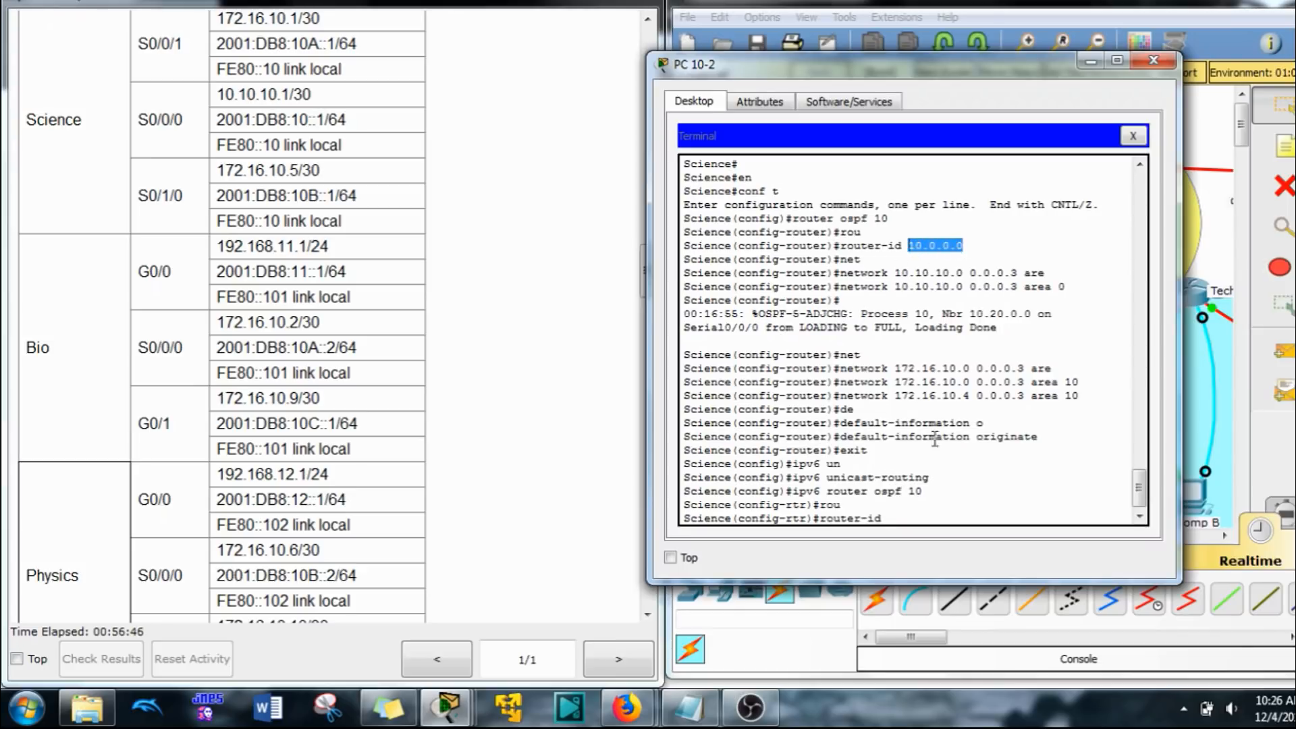
click(926, 523)
text(10)
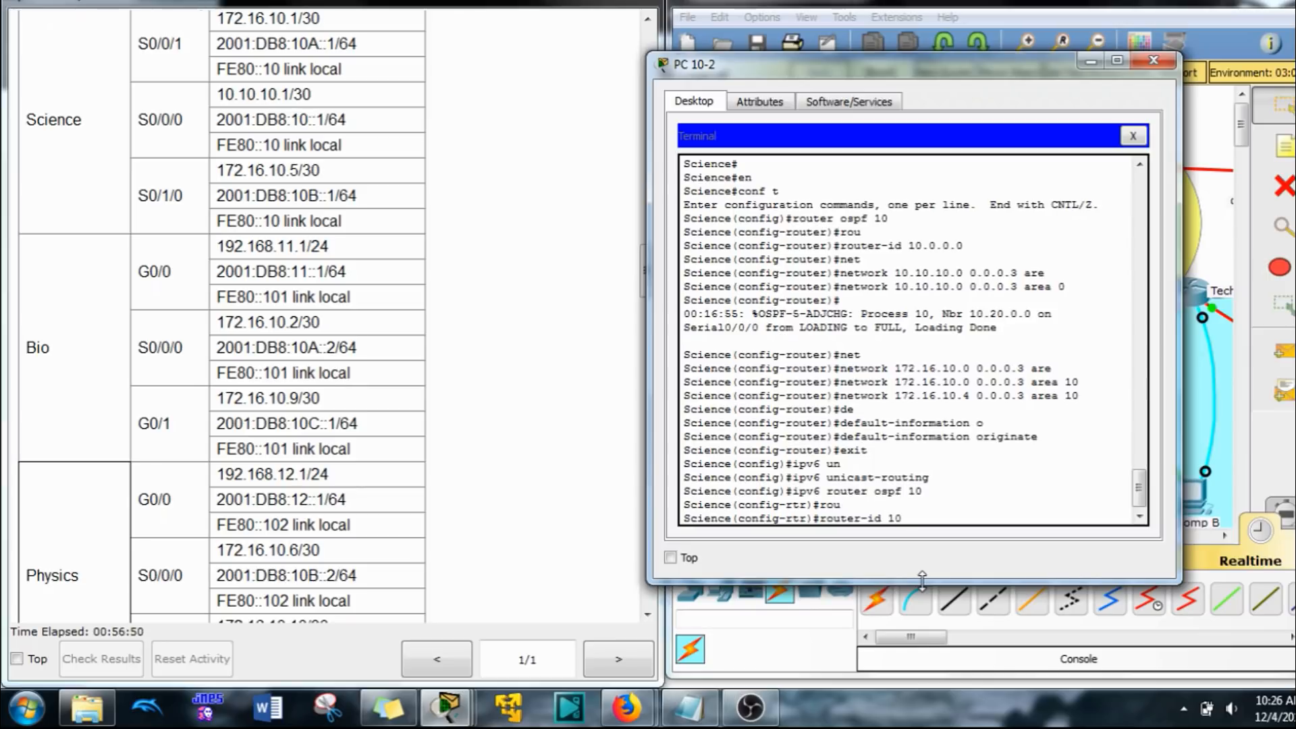
text(.0.0.0)
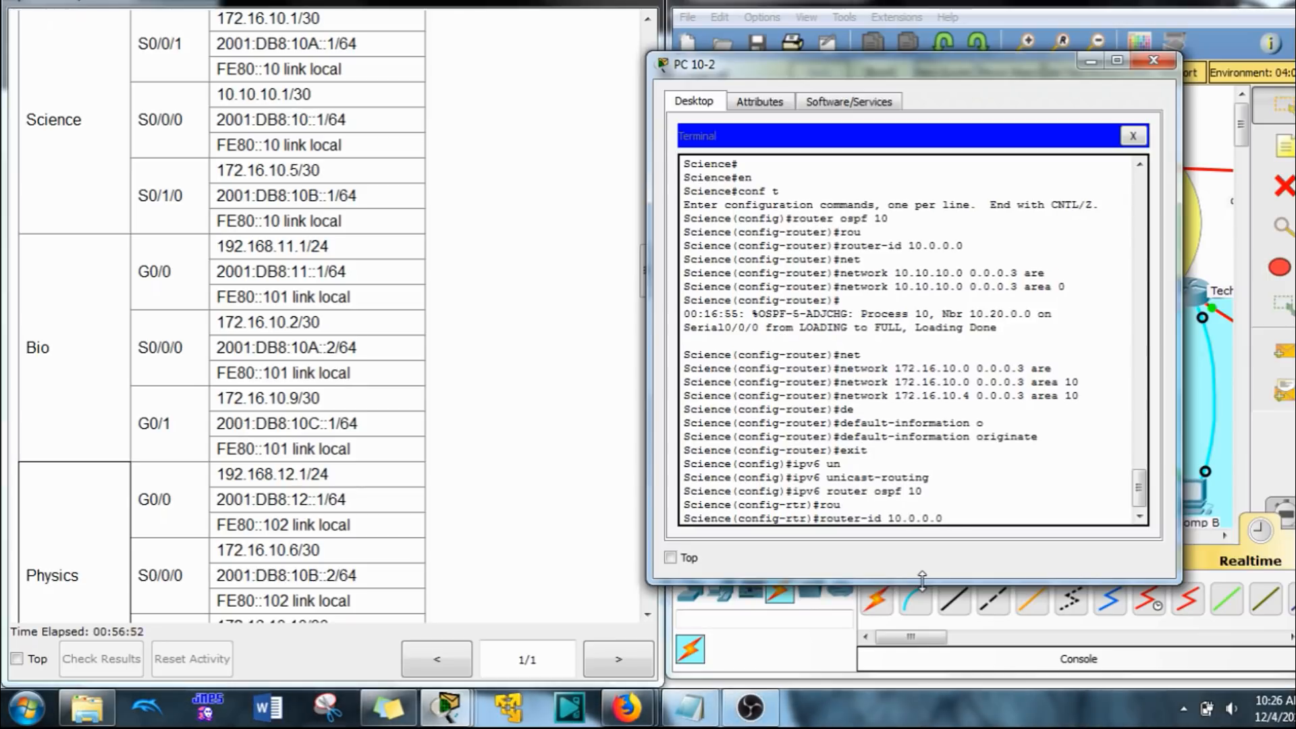
text(.0)
key(Return)
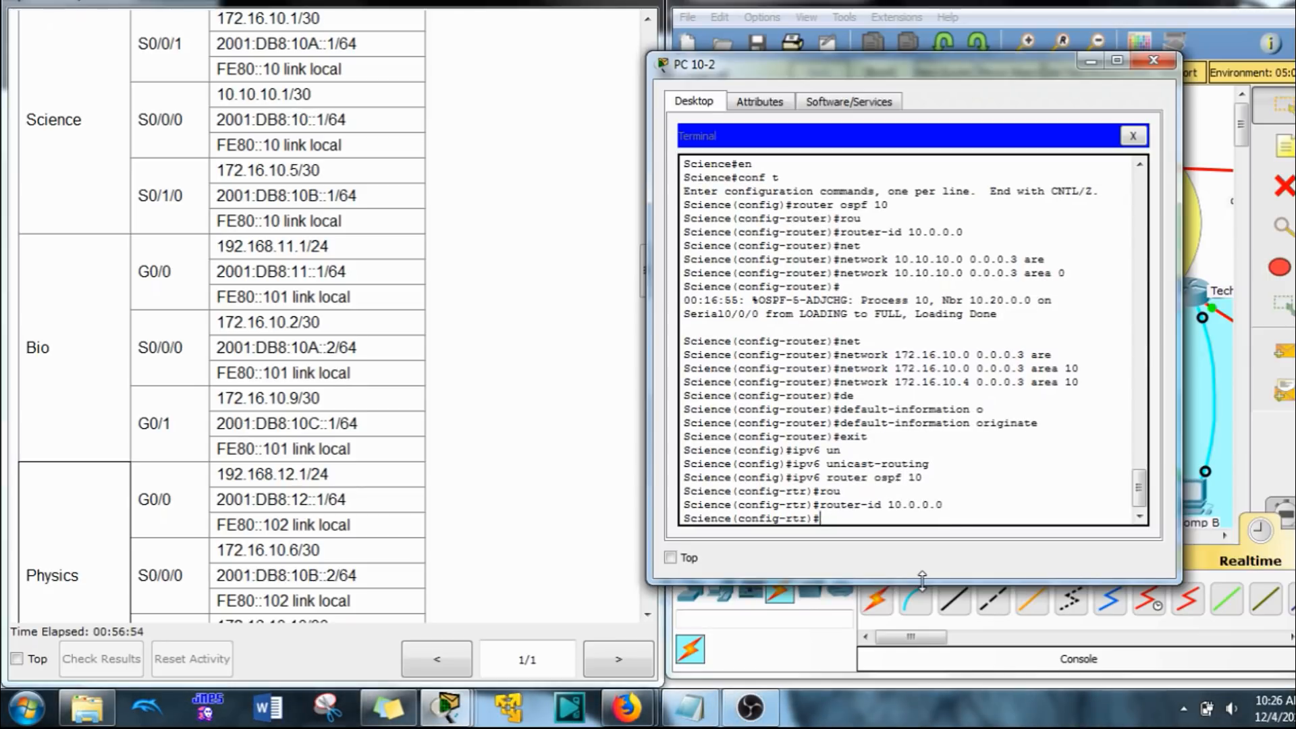
Step: Enable default-information originate in the Science router's OSPFv3 process and return to global configuration mode
text(de)
key(Tab)
text(o)
key(Tab)
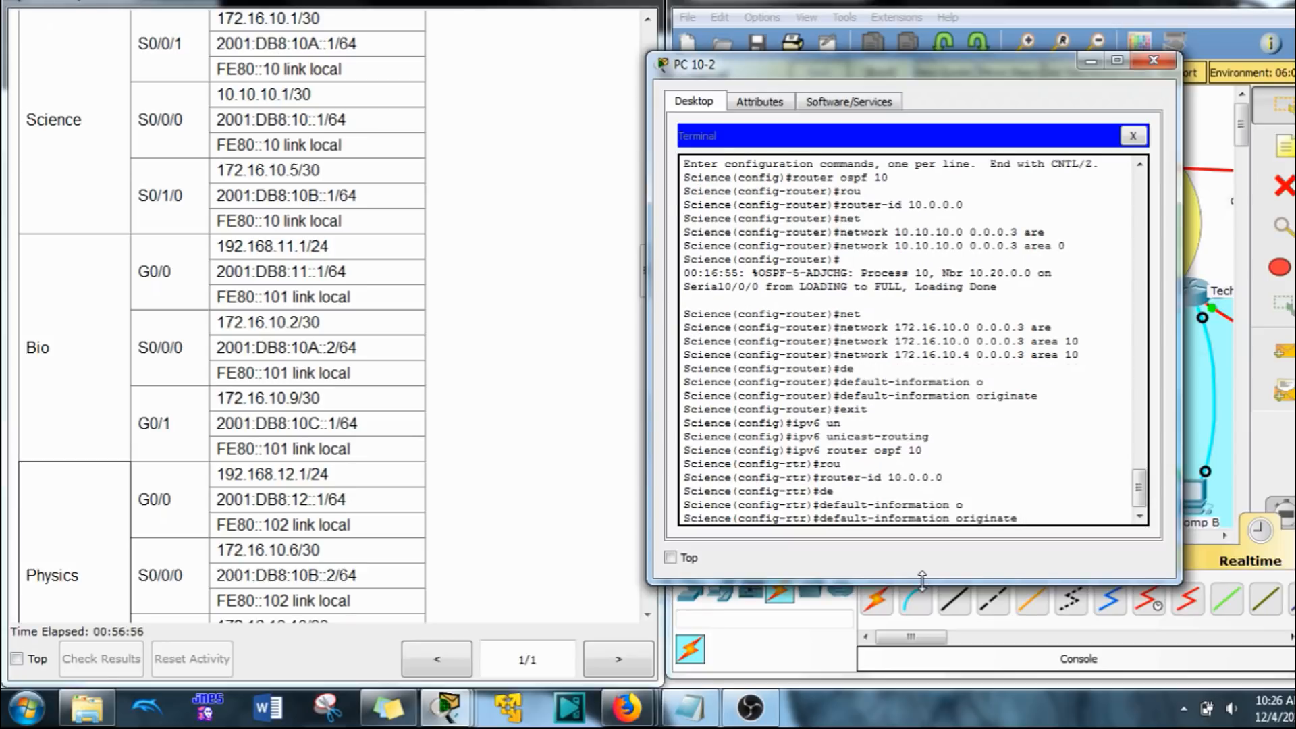
key(Return)
text(exit)
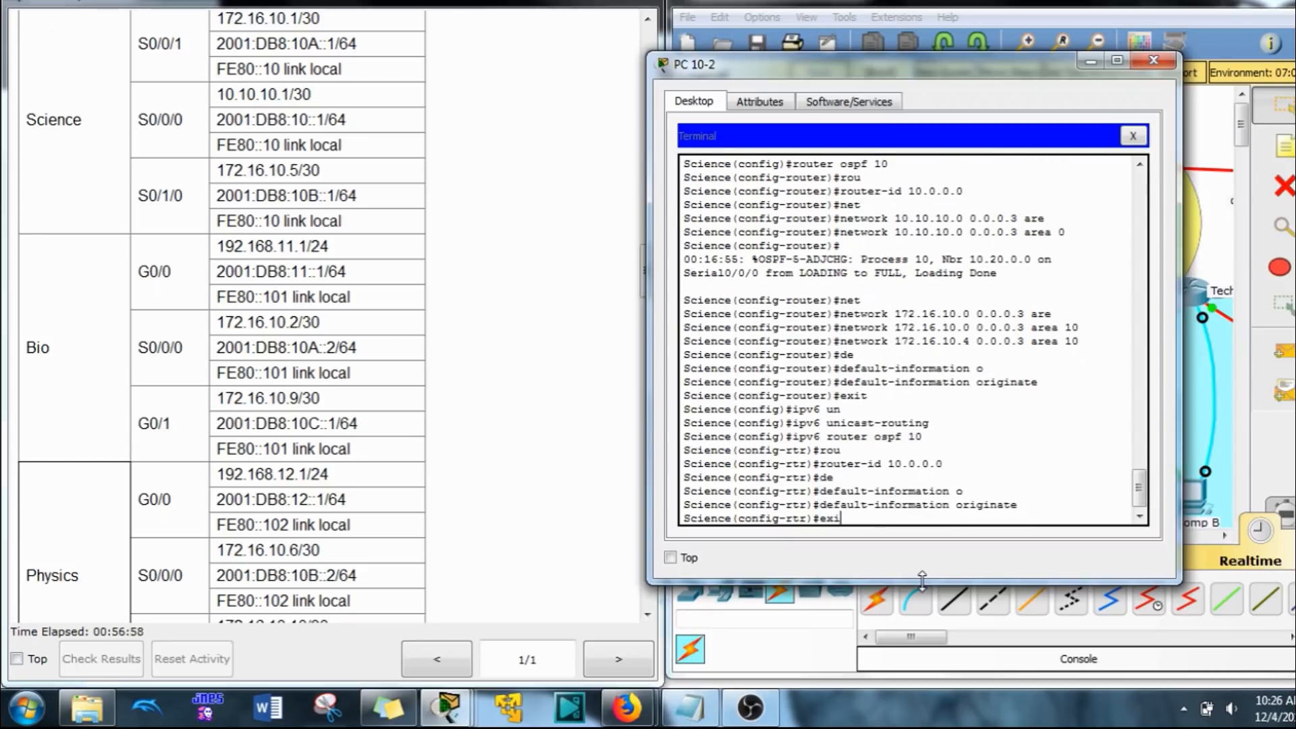
key(Return)
Step: Enable OSPFv3 process 10 in area 0 on the Science router's interface s0/0/0
text(int s0/0/0)
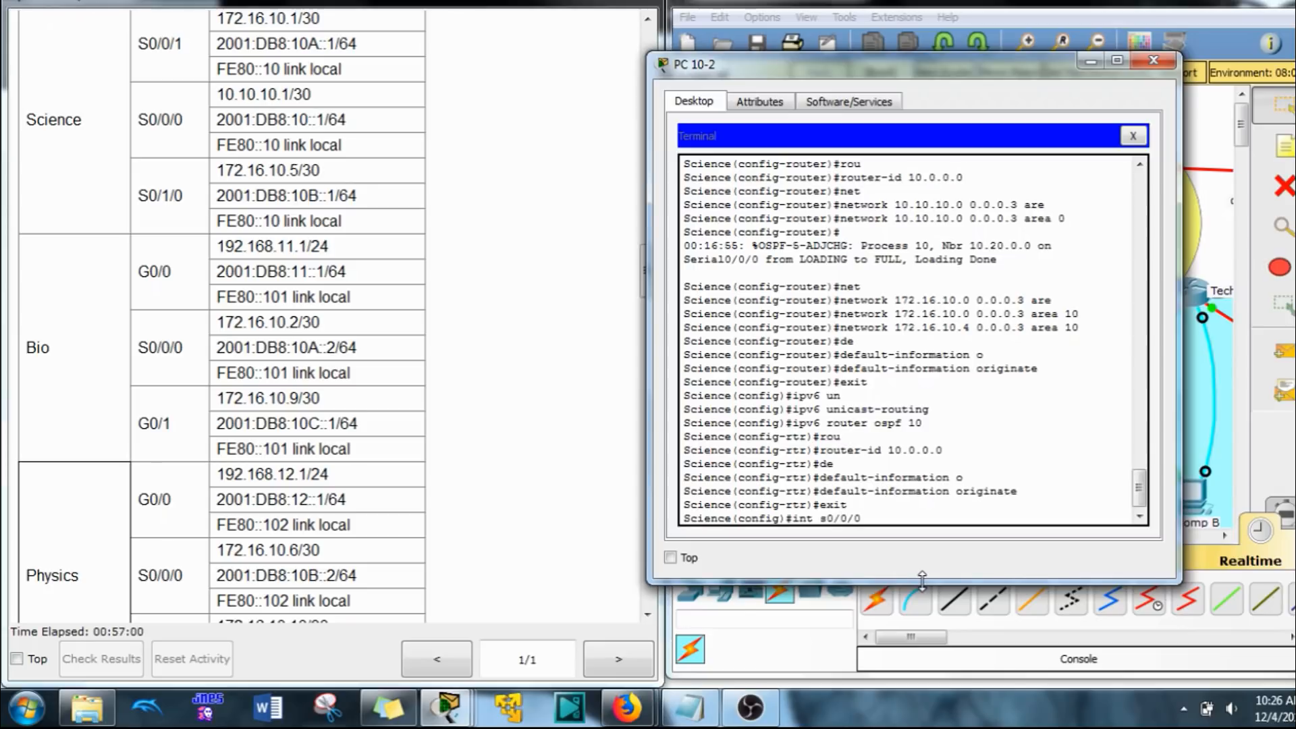
key(Return)
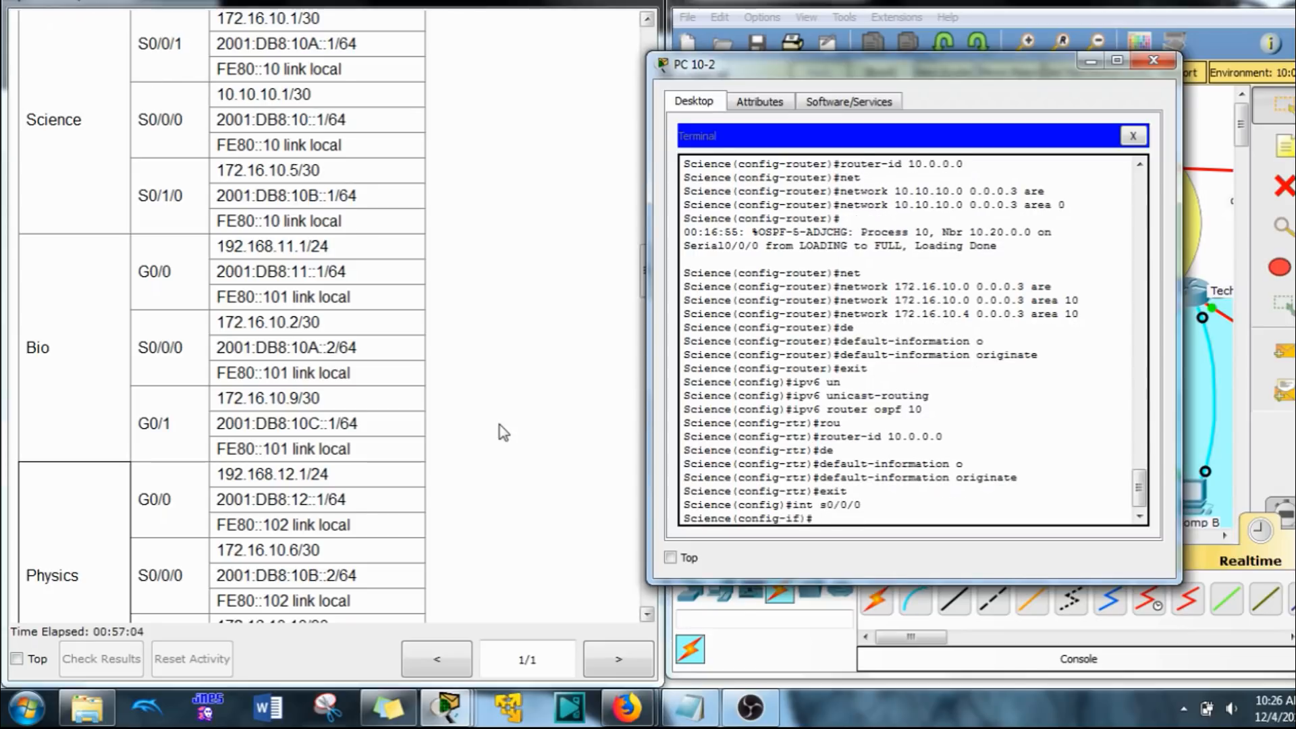
text(ipv6 os)
key(Tab)
text(1)
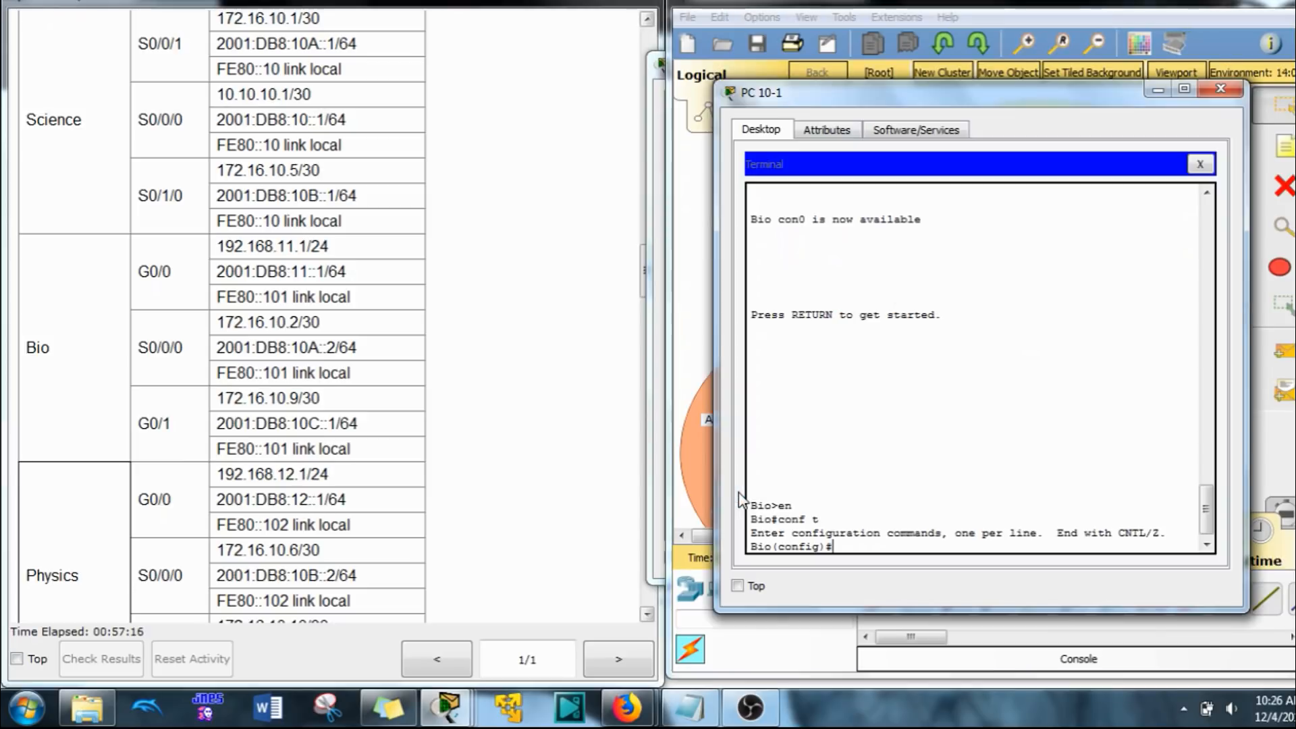
click(1122, 47)
click(840, 498)
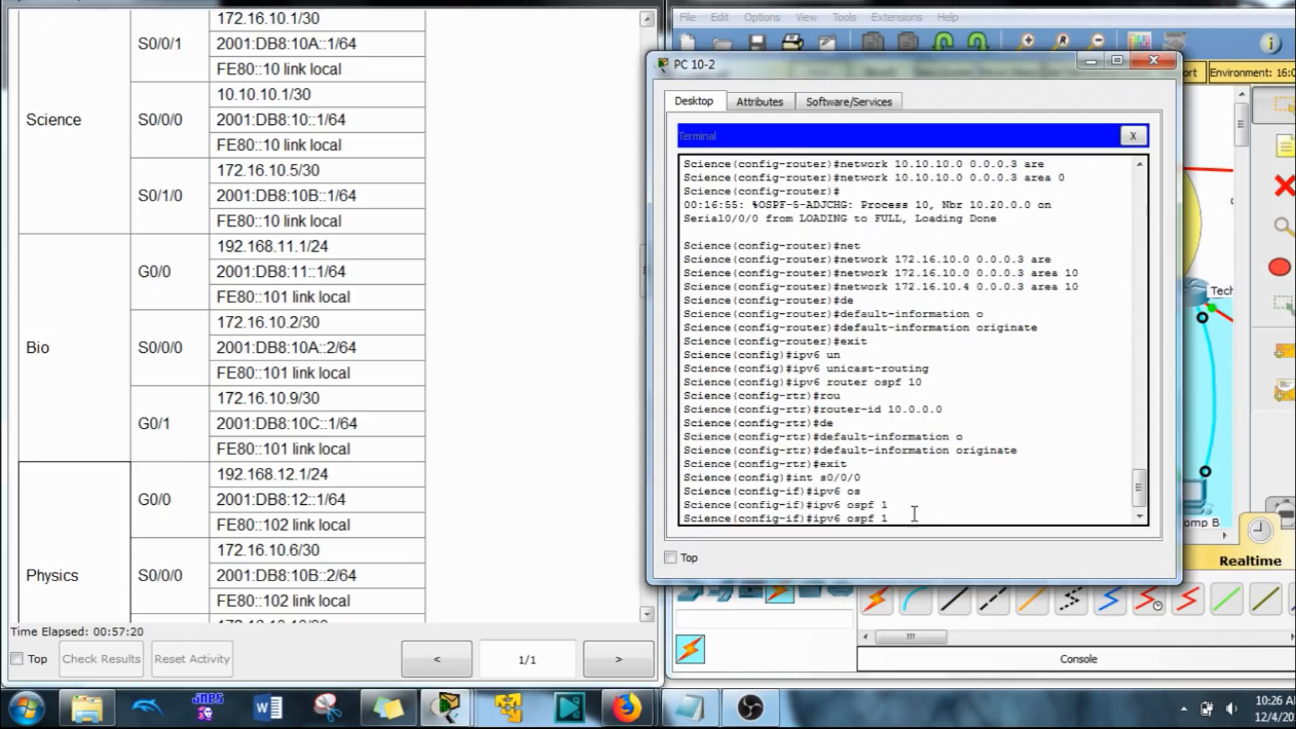
text(0)
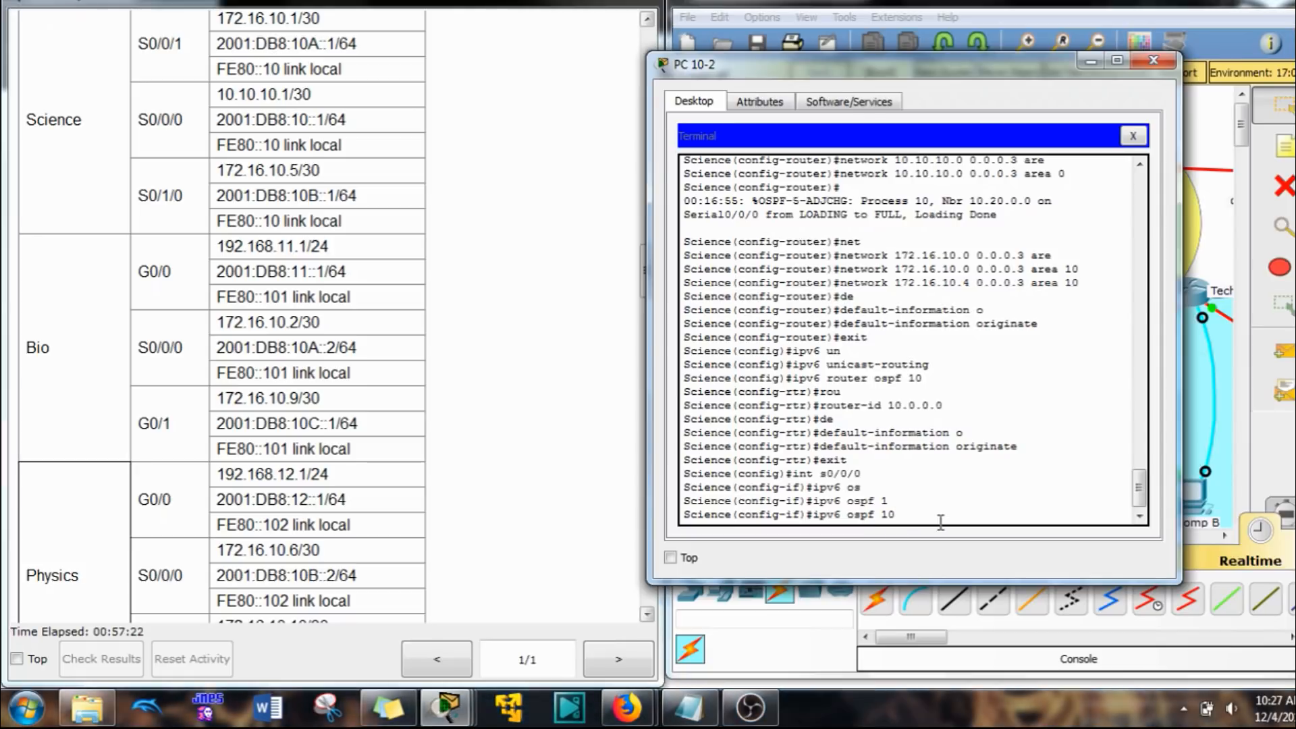
text( ar)
key(Tab)
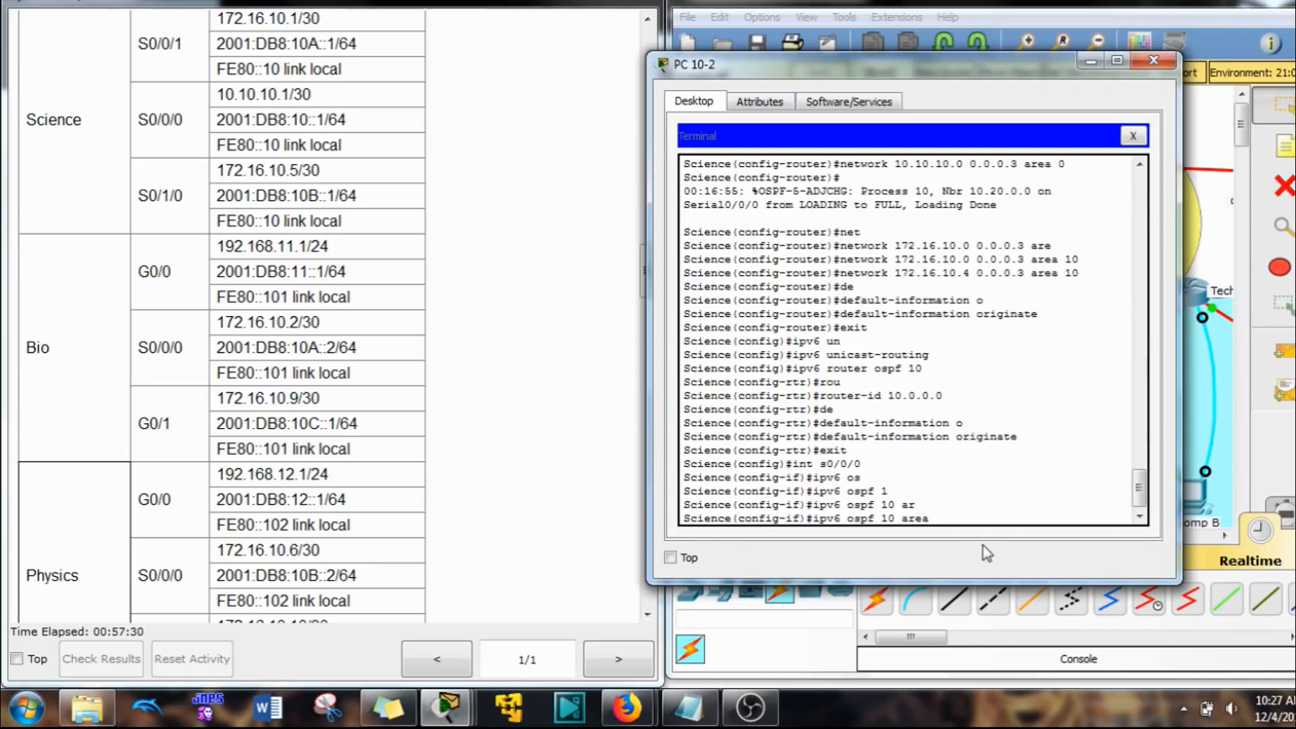
text(0)
key(Return)
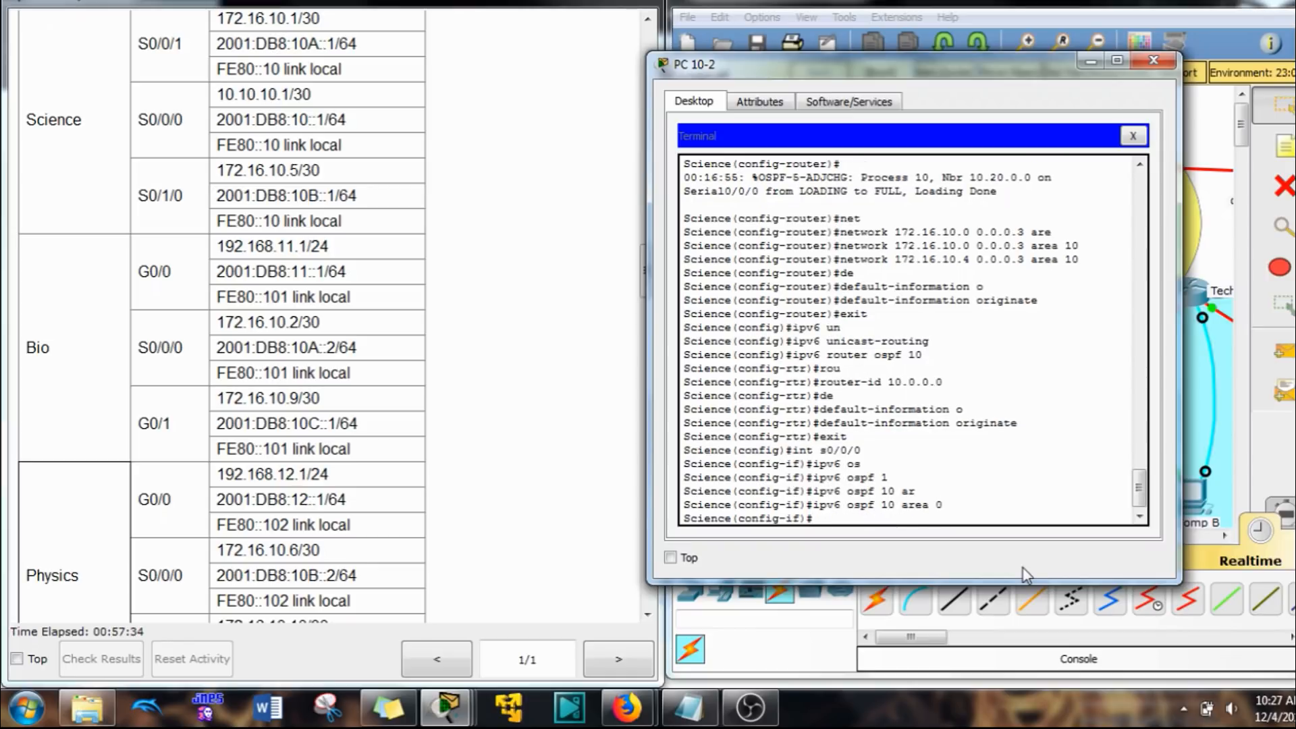
Step: Set the bandwidth of the Science router's interface s0/0/0 to 128
key(Tab)
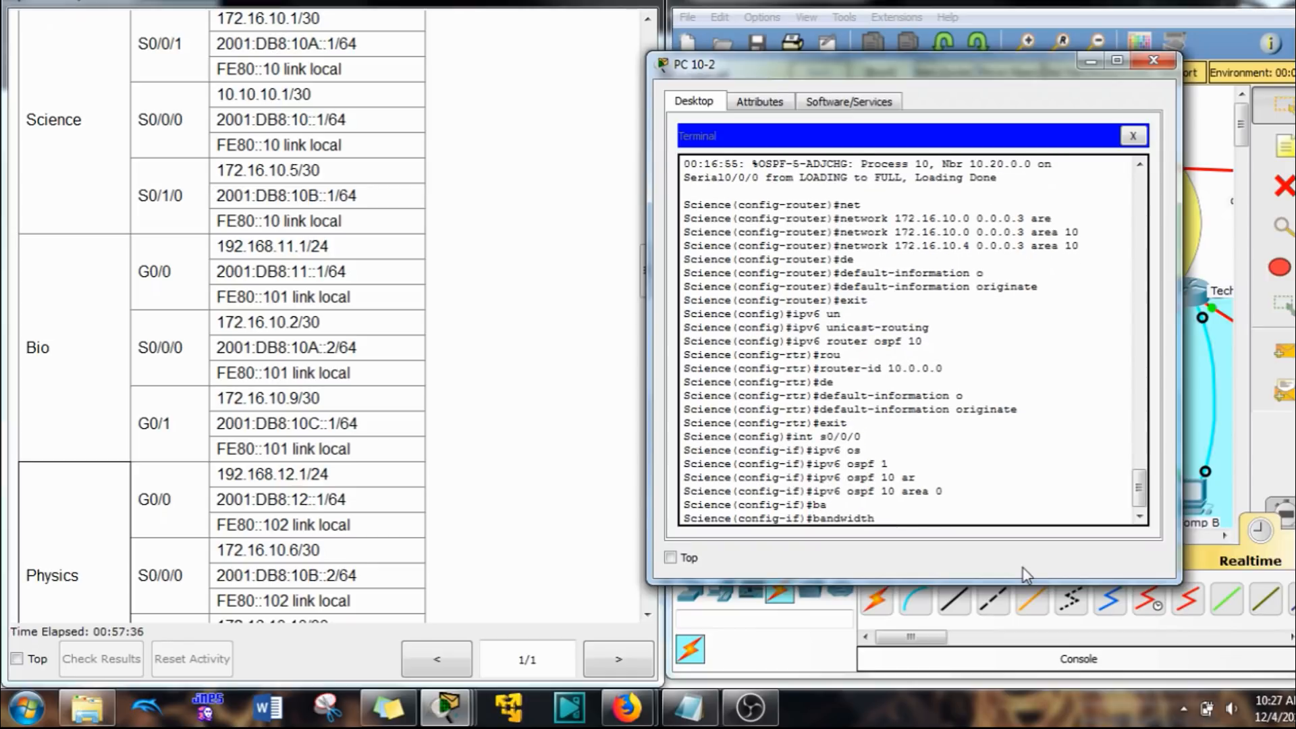
key(Return)
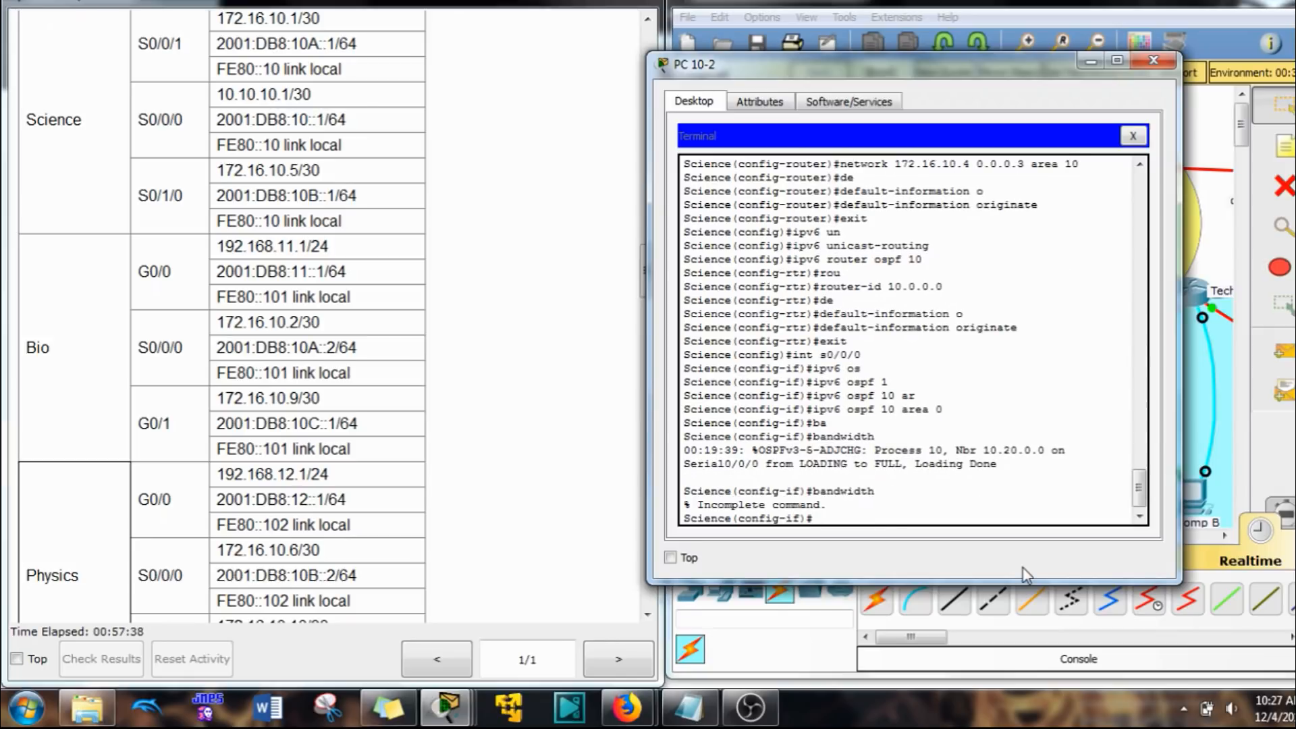
key(Return)
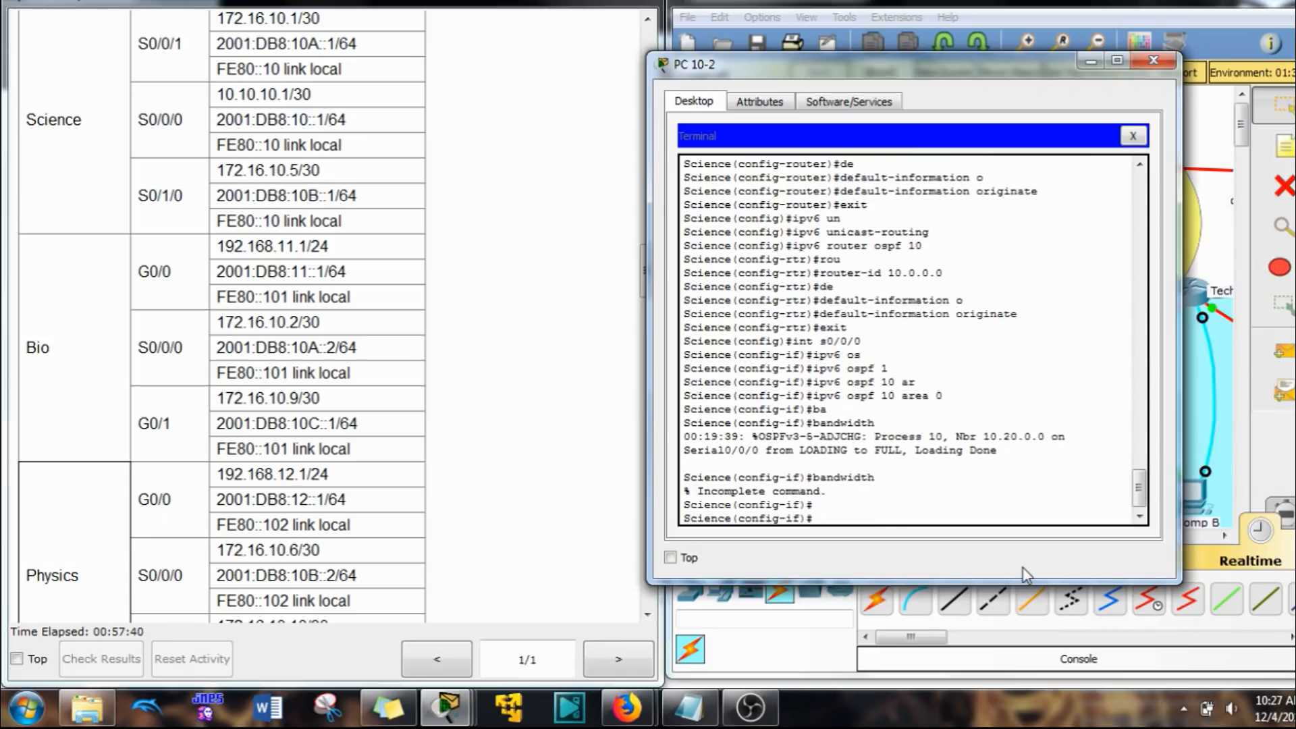
text(b)
key(Tab)
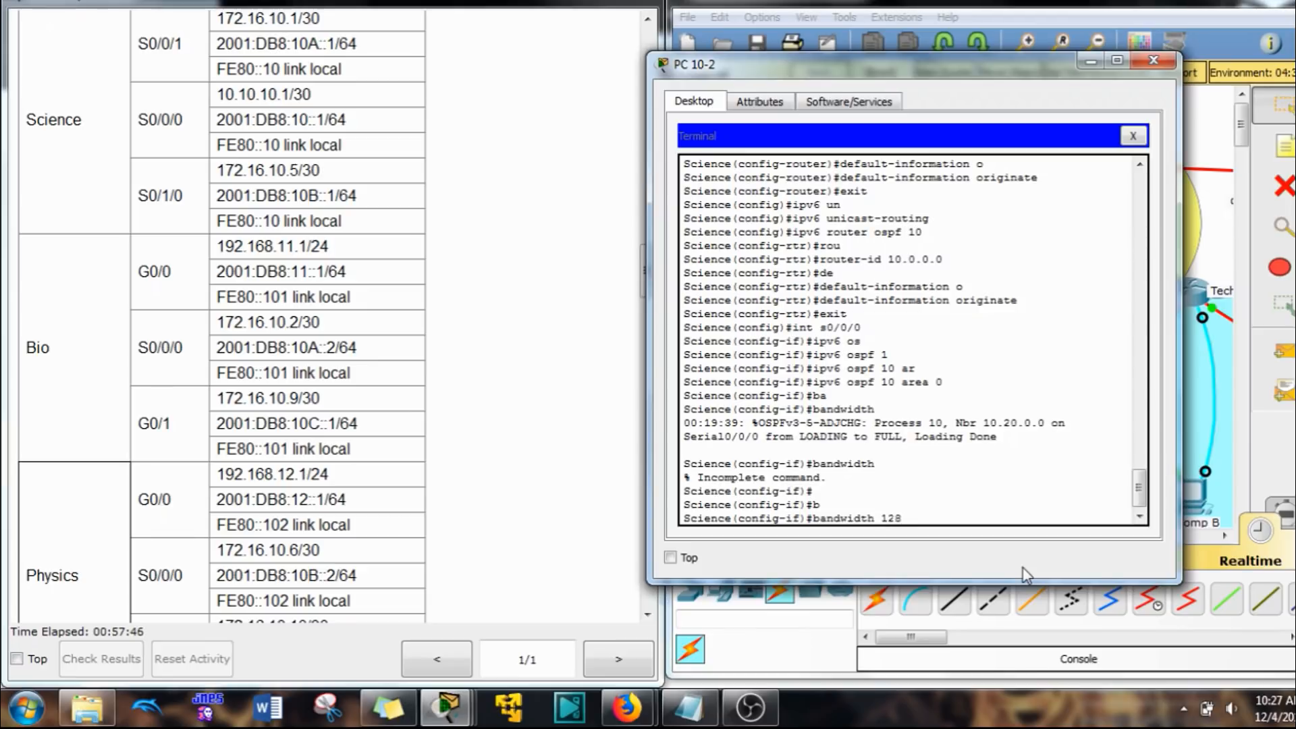
text(128)
key(Return)
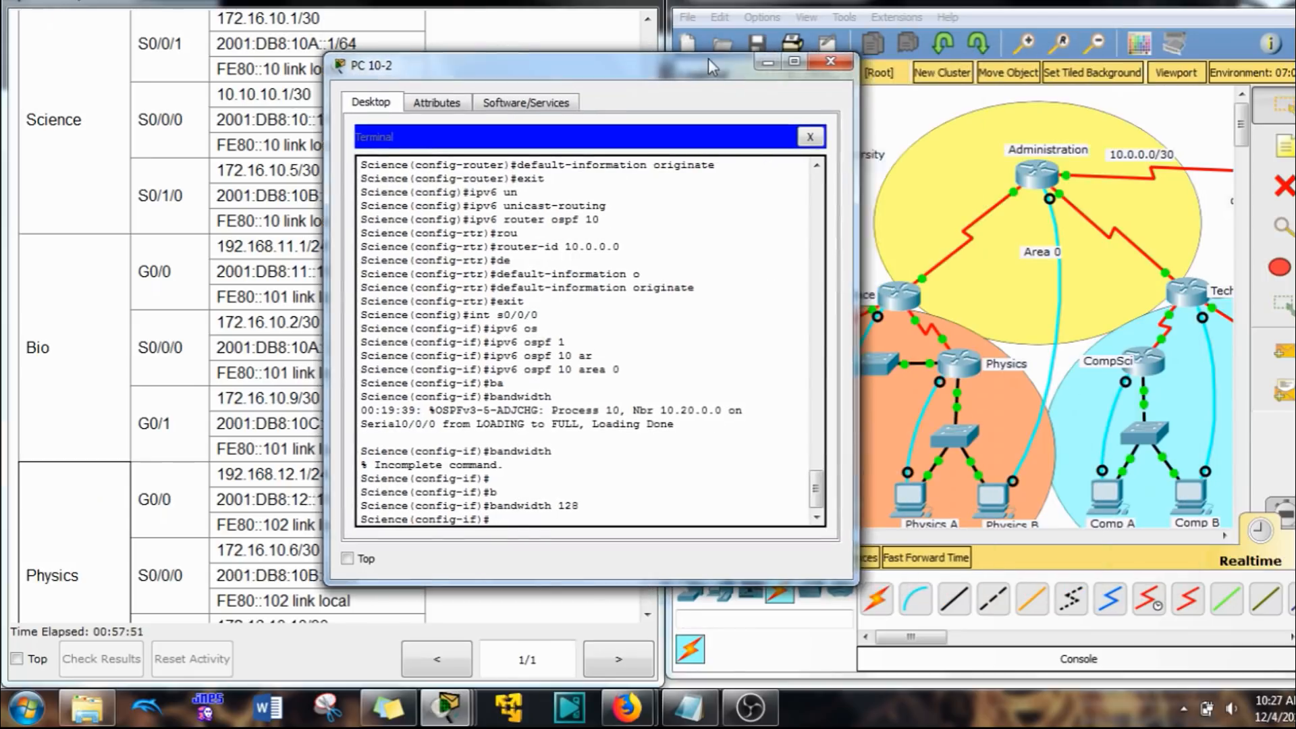
Step: Check the Science router's links in the topology and enable OSPFv3 process 10 in area 10 on its interface s0/0/1
drag(1033, 62, 668, 69)
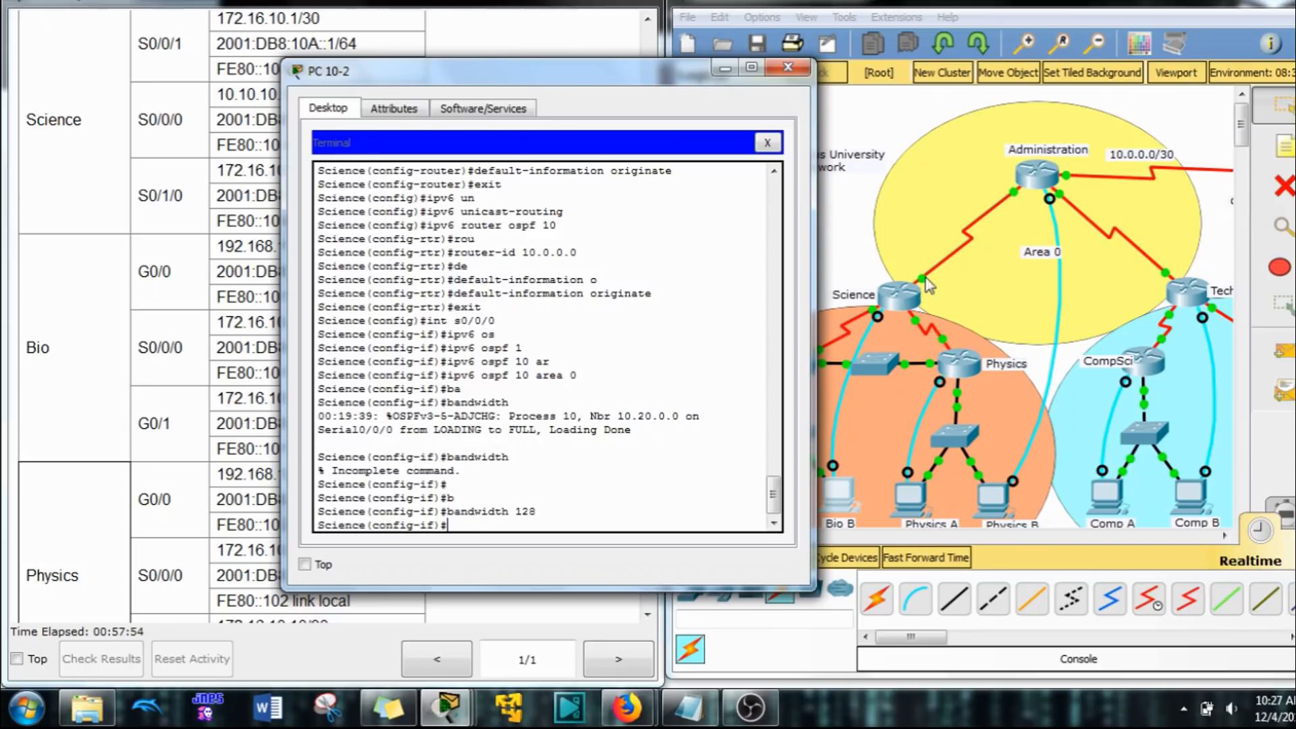
click(671, 459)
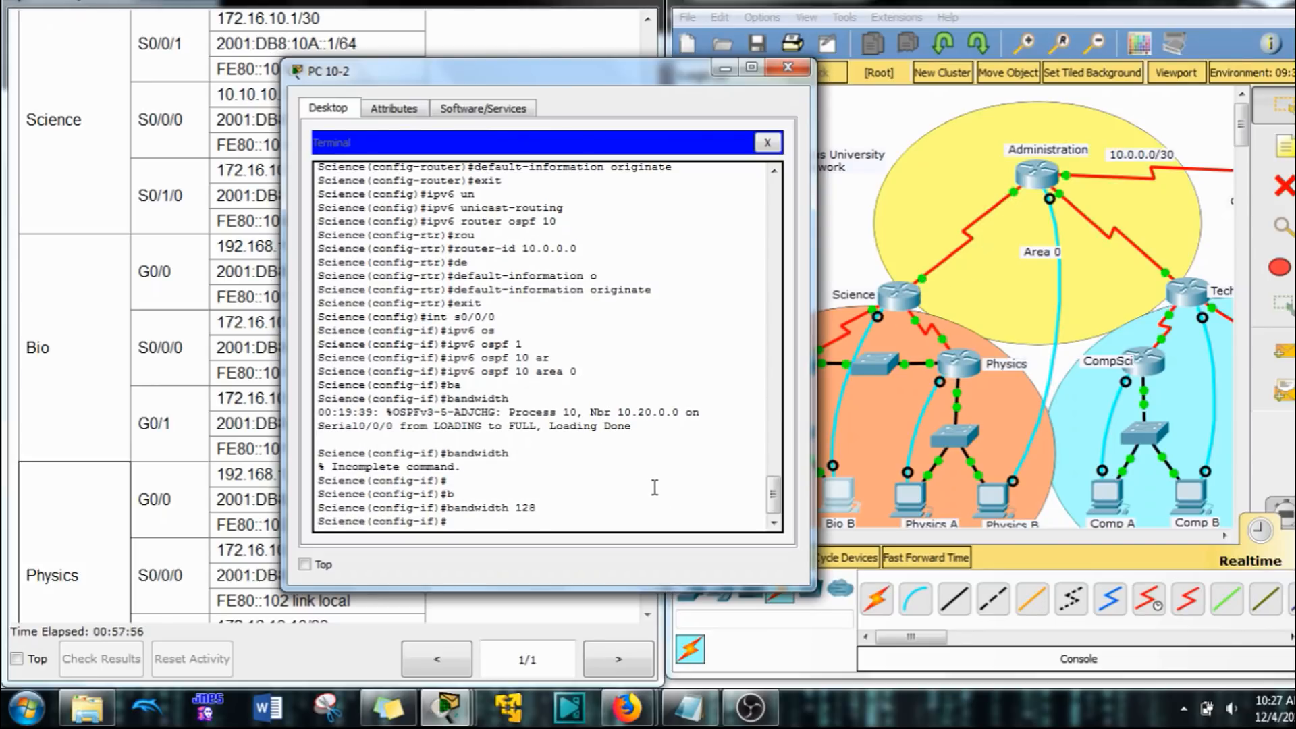
key(Return)
key(Up)
key(Up)
key(Up)
key(Up)
key(Up)
key(Up)
key(Up)
key(Up)
key(Up)
key(Up)
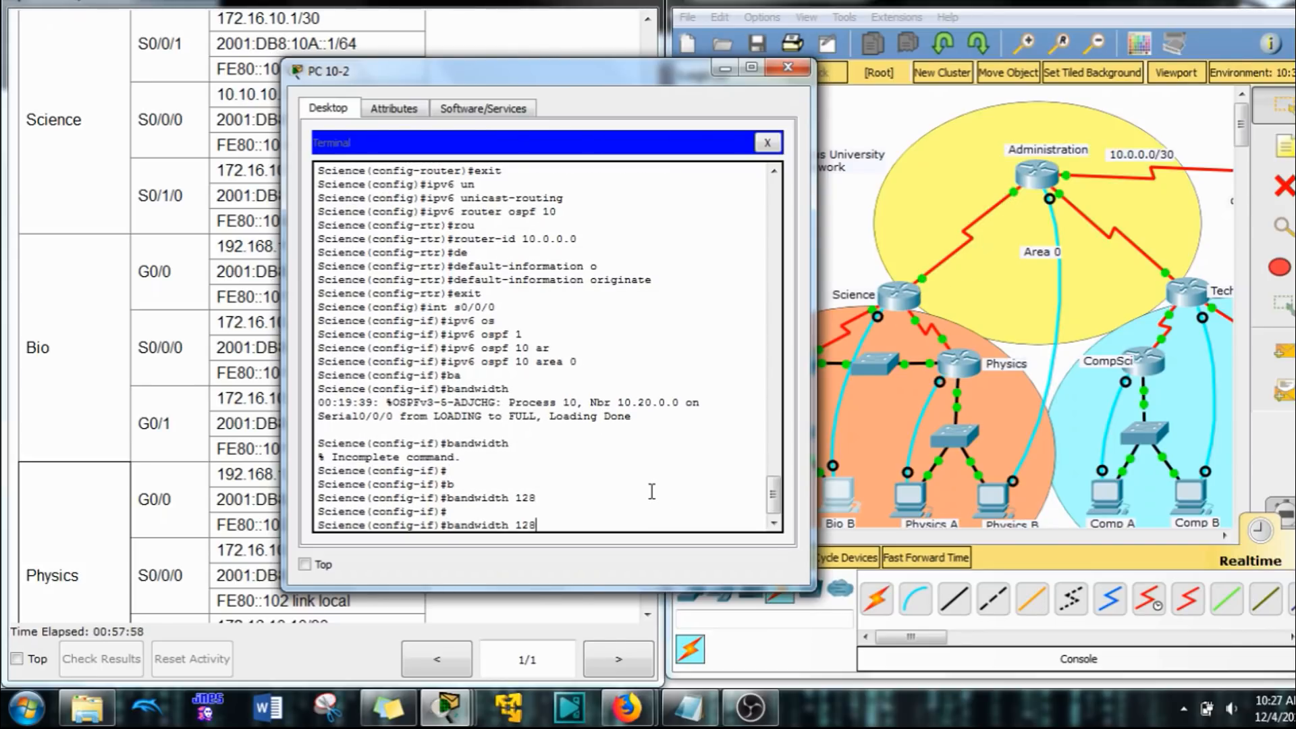
key(BackSpace)
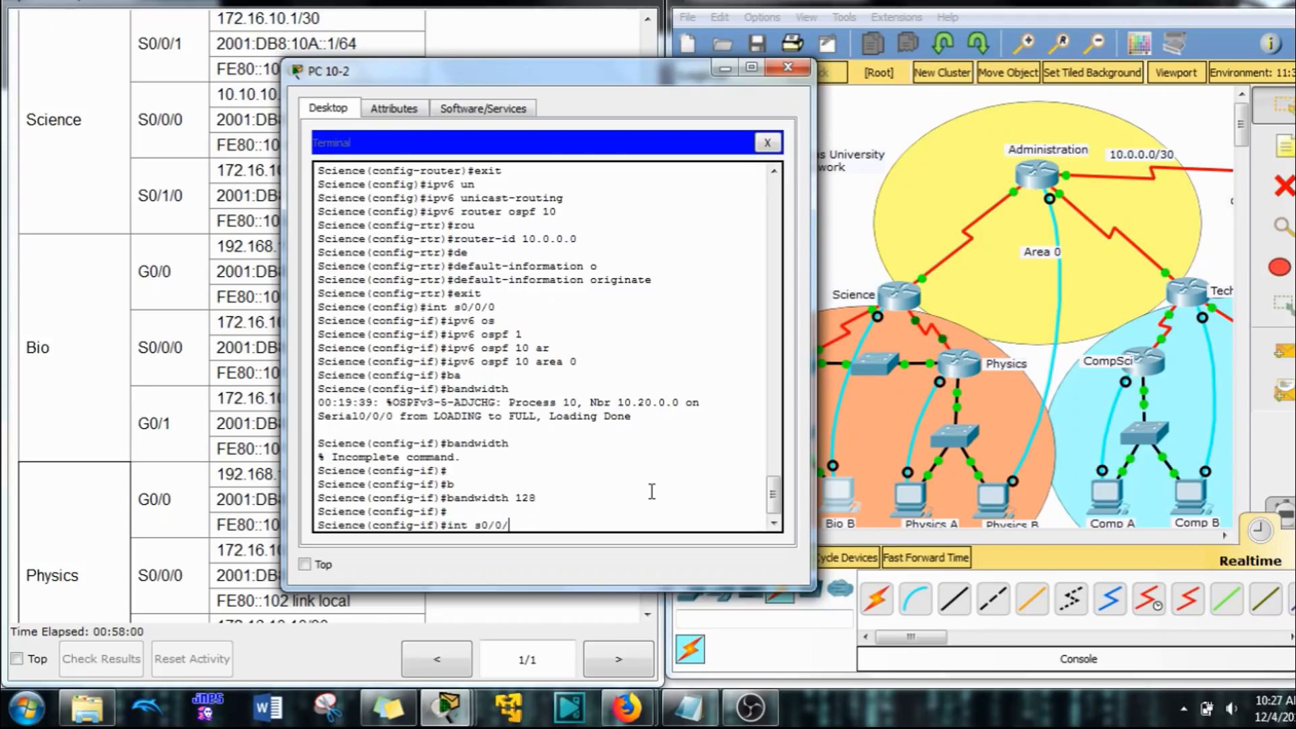
text(1)
key(Return)
key(Up)
key(Up)
key(Up)
key(Up)
key(Up)
key(Up)
key(Up)
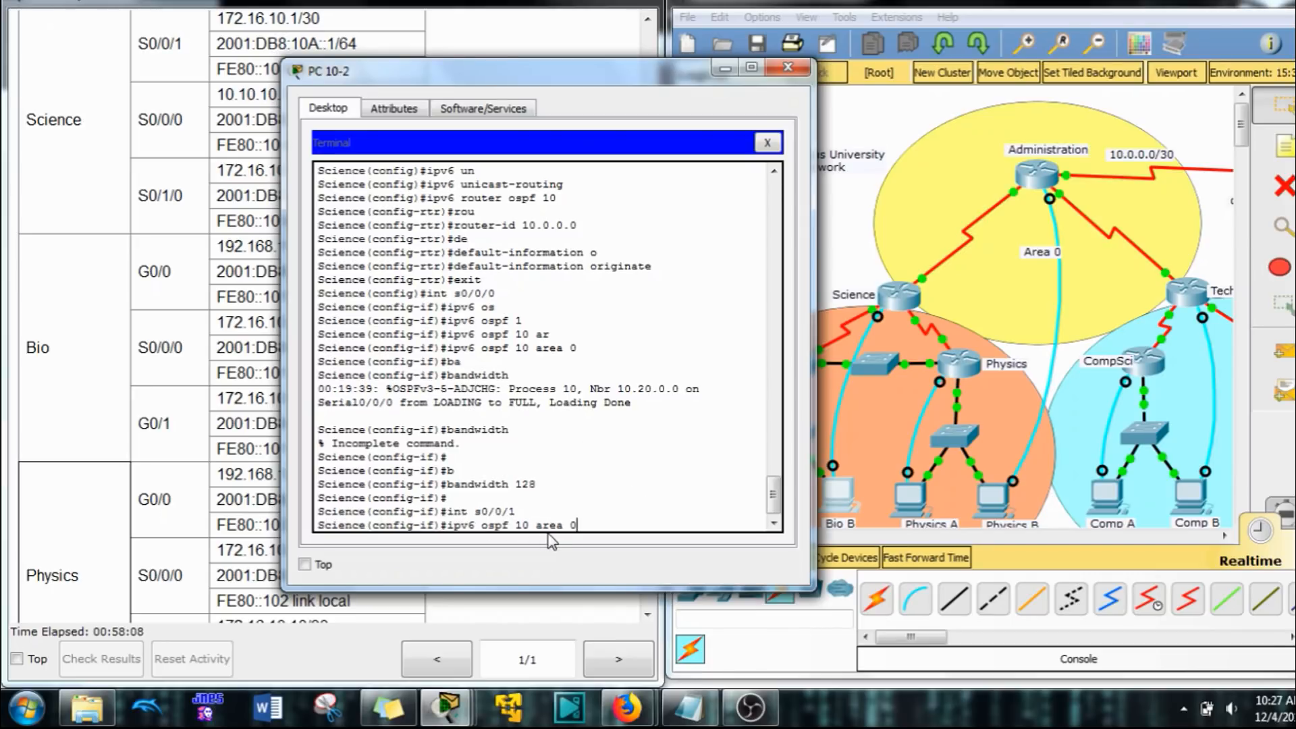
key(BackSpace)
drag(646, 81, 411, 116)
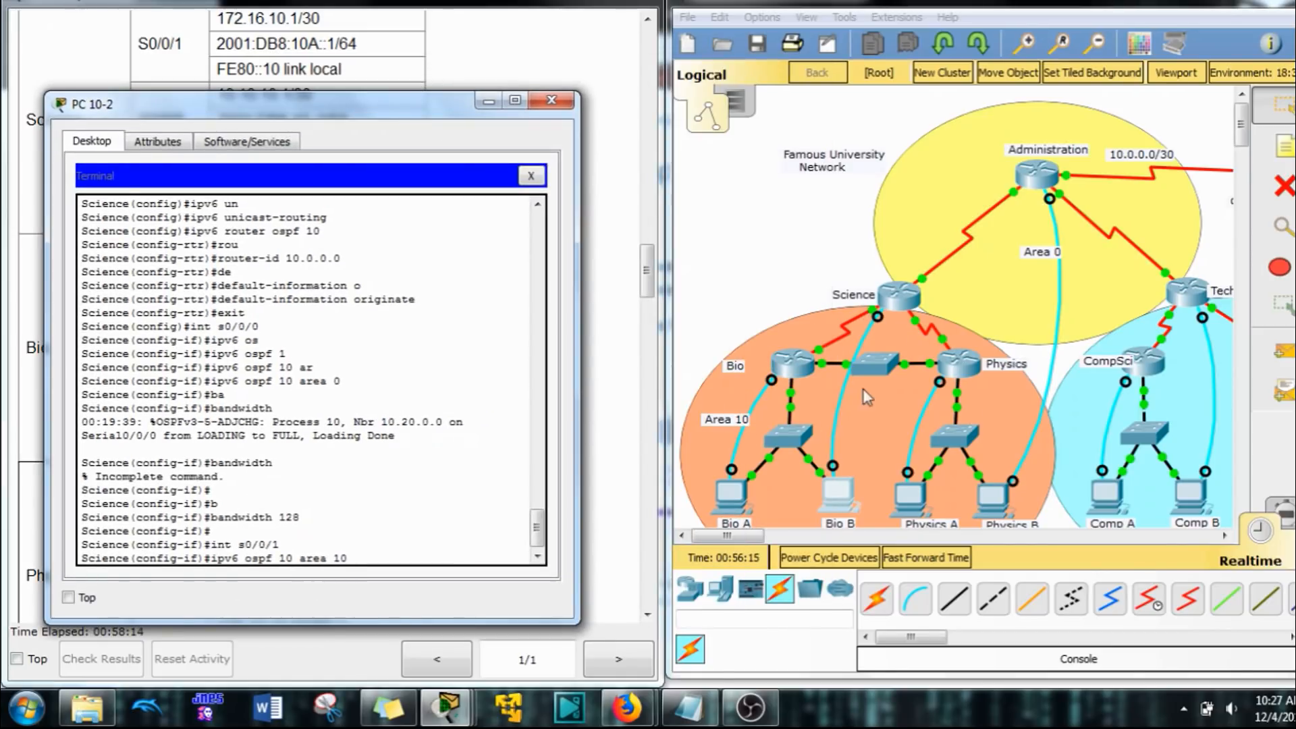
drag(425, 104, 1069, 74)
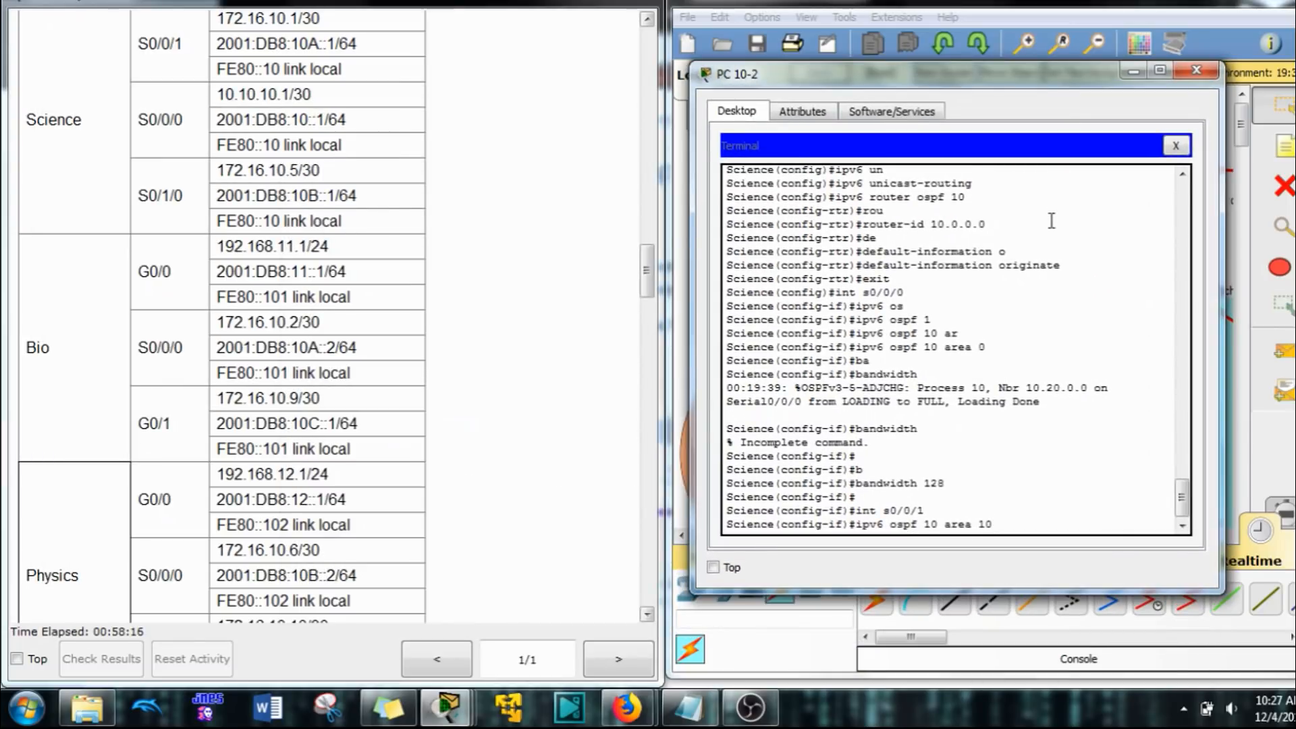
key(Return)
Step: Enable OSPFv3 process 10 in area 10 on the Science router's interface s0/1/0 and leave interface configuration mode
text(int s0)
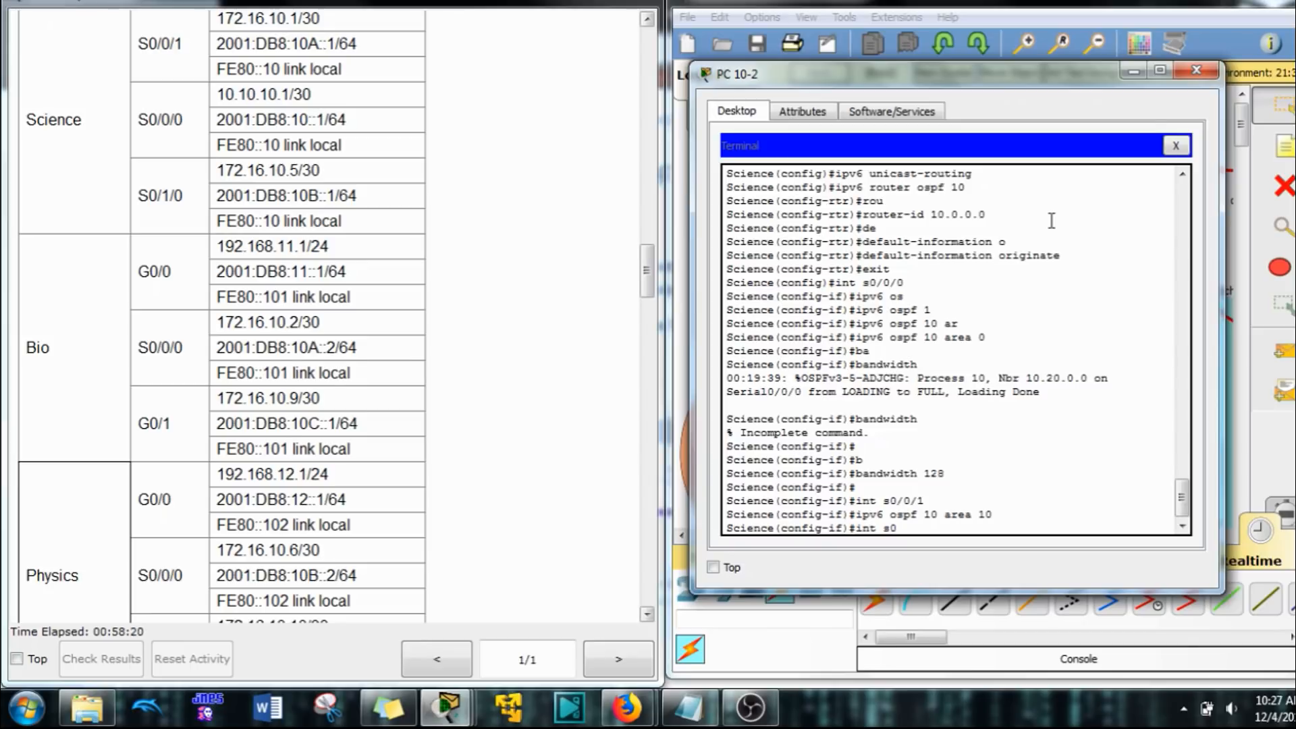
key(BackSpace)
key(BackSpace)
key(BackSpace)
key(BackSpace)
key(BackSpace)
key(Up)
key(Up)
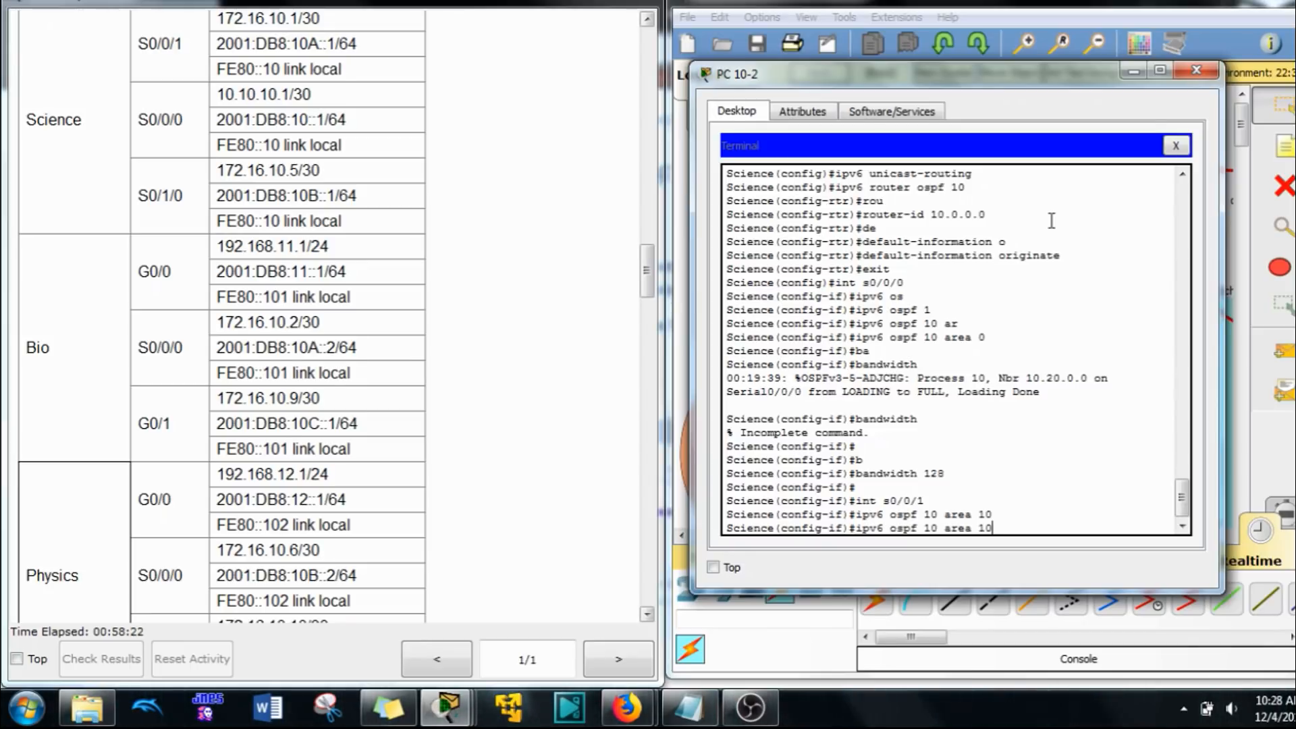
key(BackSpace)
key(BackSpace)
key(BackSpace)
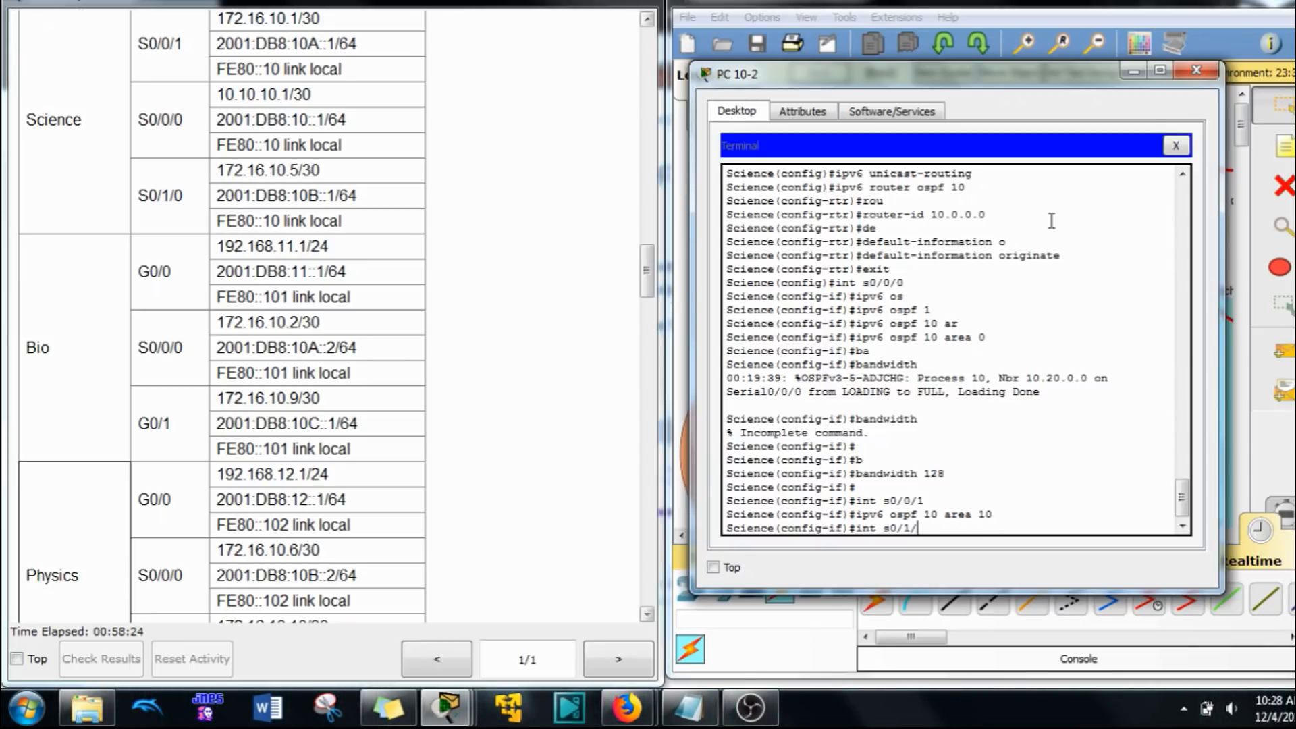
text(1/0)
key(Return)
key(Up)
key(Up)
key(Return)
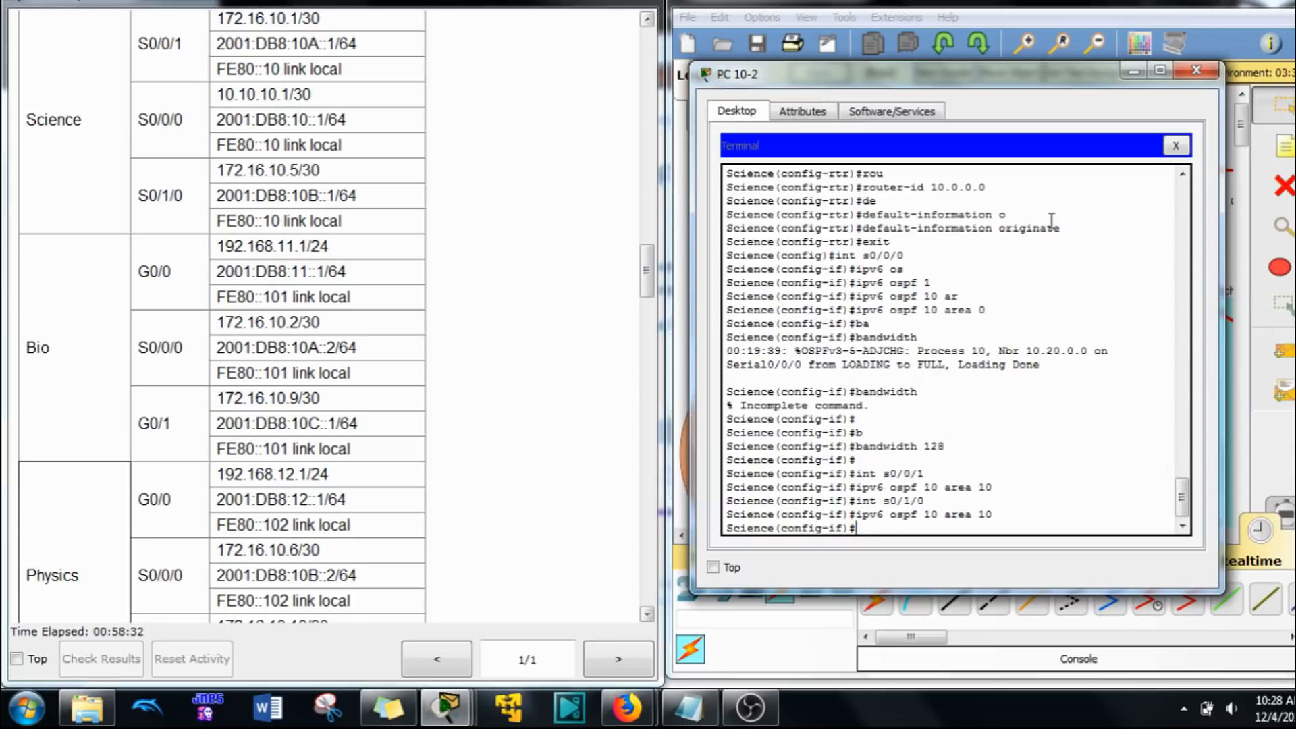
text(exit)
key(Return)
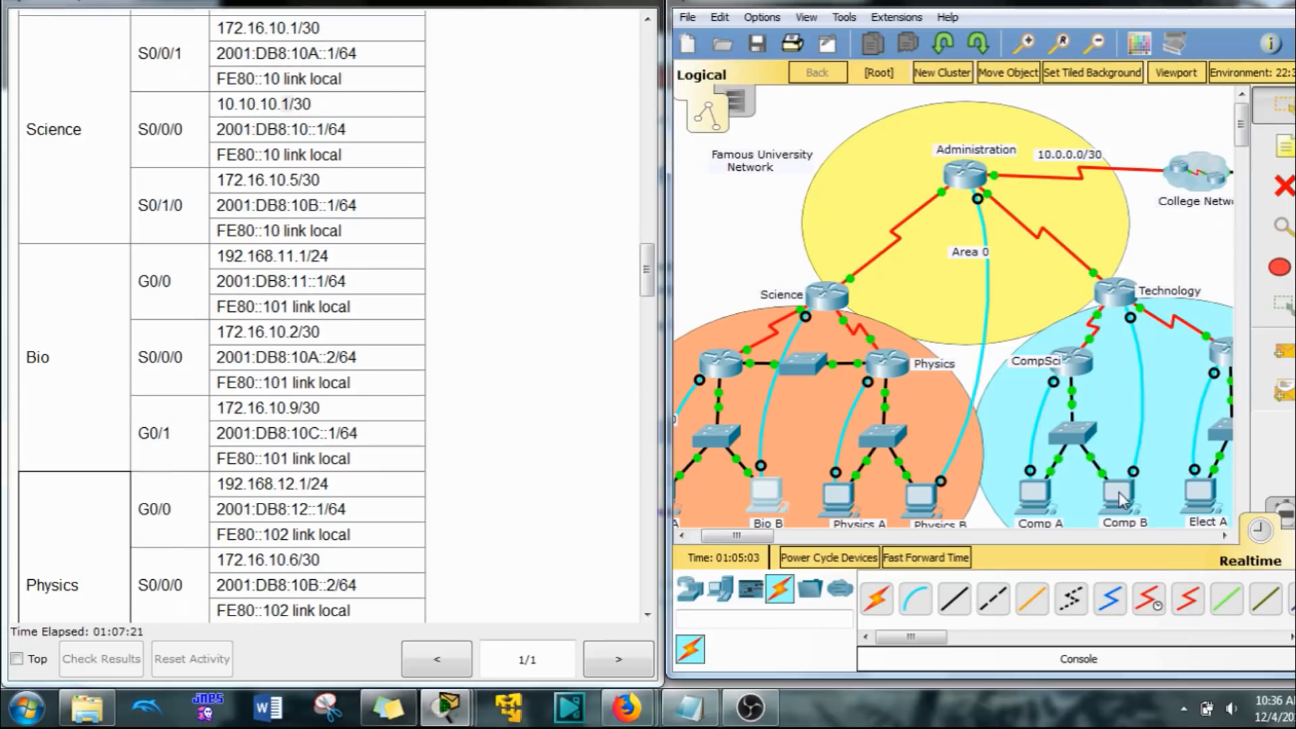
Step: Open the Technology router's console session on PC 20-2 and start OSPFv2 process 10
click(1108, 287)
key(Return)
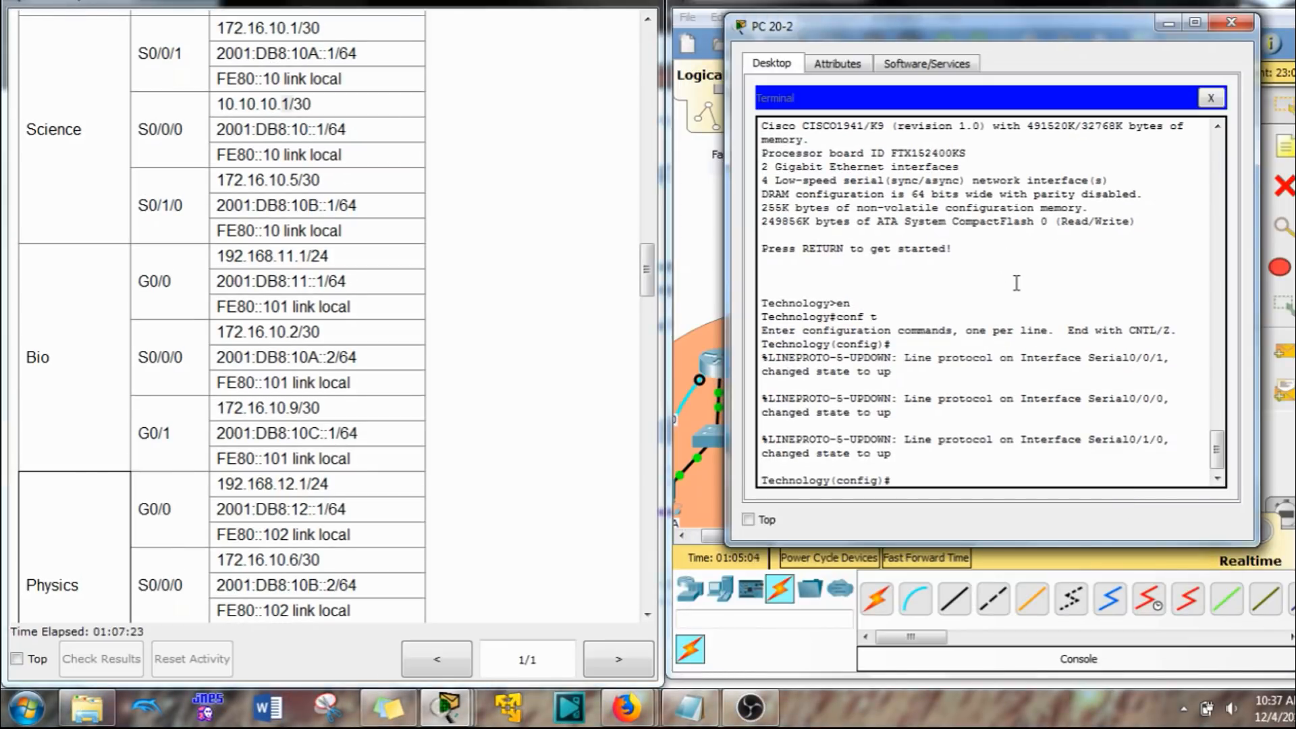
scroll(1053, 320, down, 1)
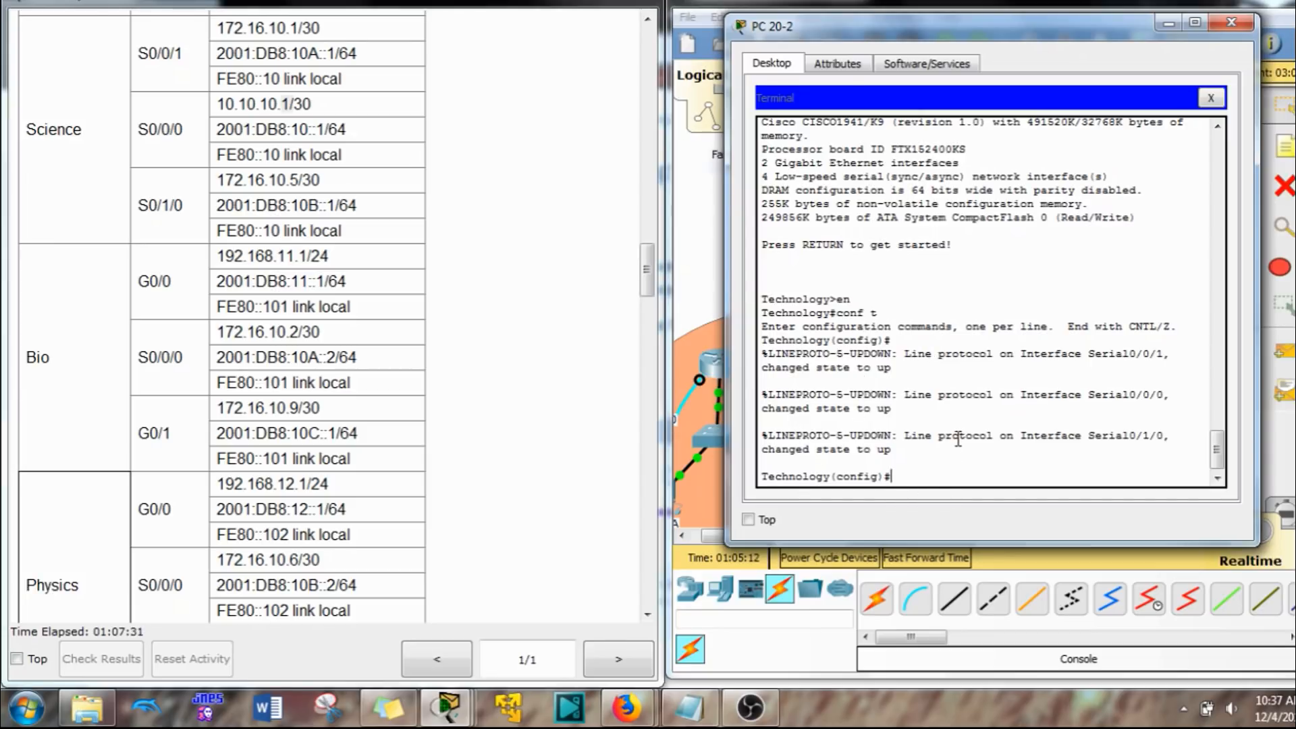
right_click(1034, 424)
click(1073, 451)
key(Return)
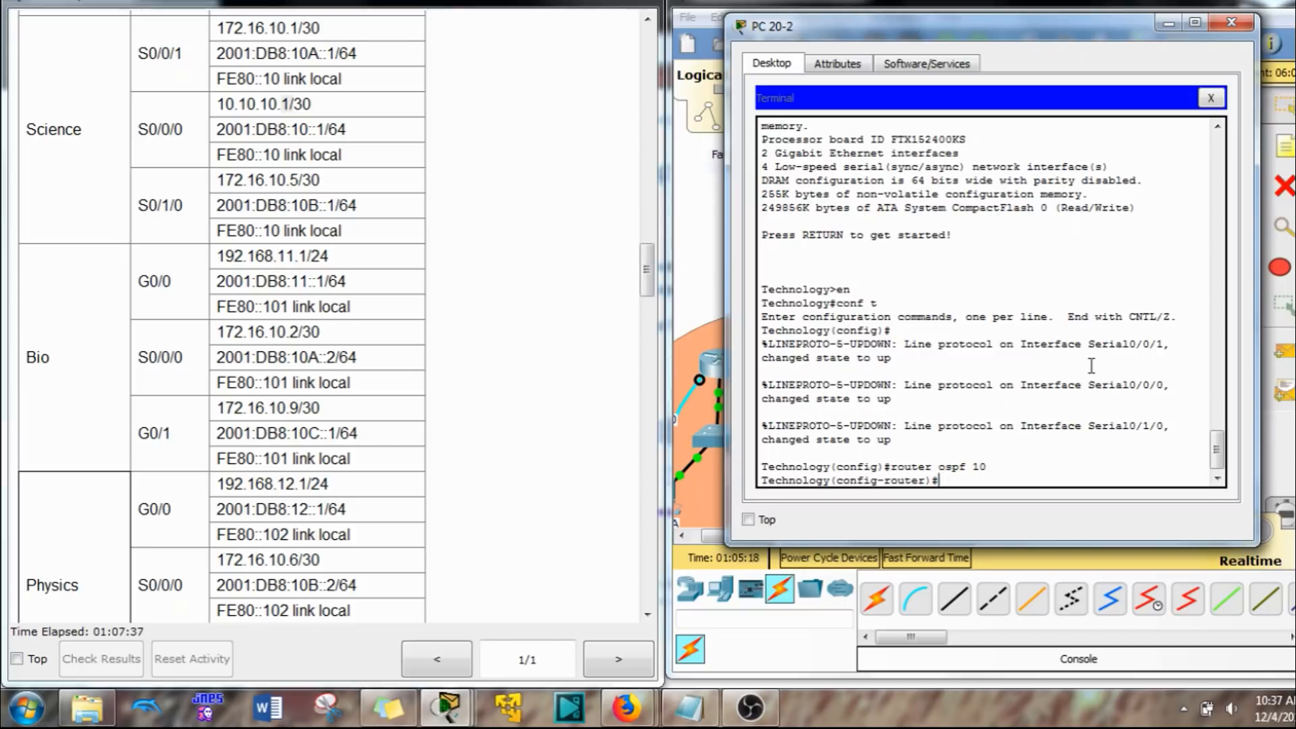
Step: Set the Technology router's OSPFv2 router ID to 20.0.0.0, checking it against the Step 2 instructions
text(rout)
key(Tab)
text(20)
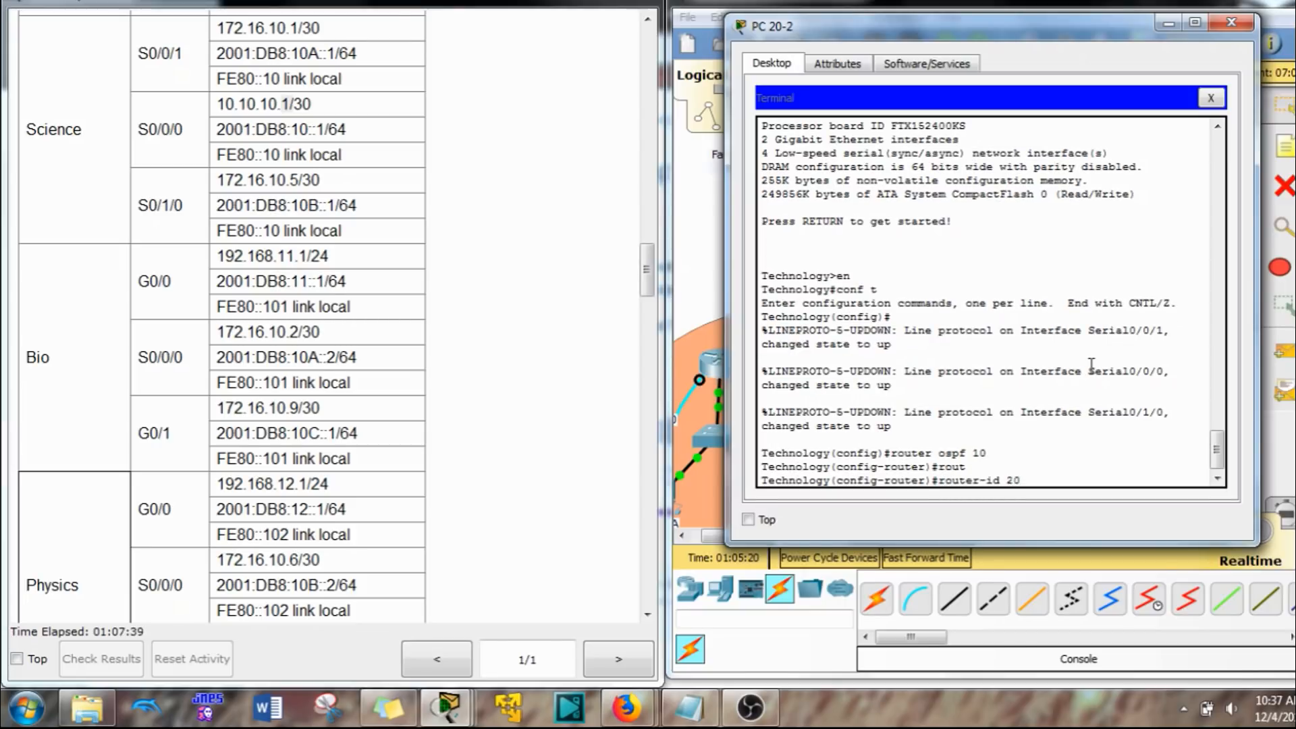
text(.0.0.0)
scroll(405, 357, down, 15)
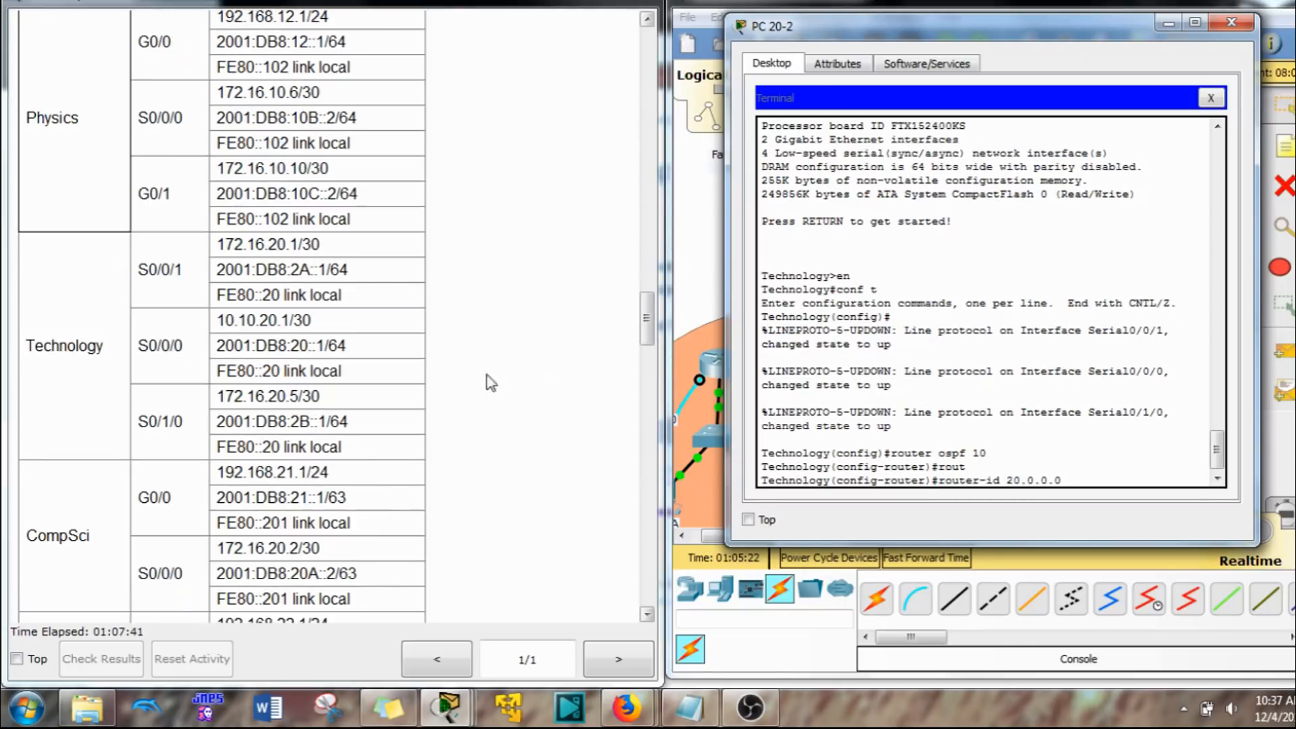
scroll(361, 358, down, 3)
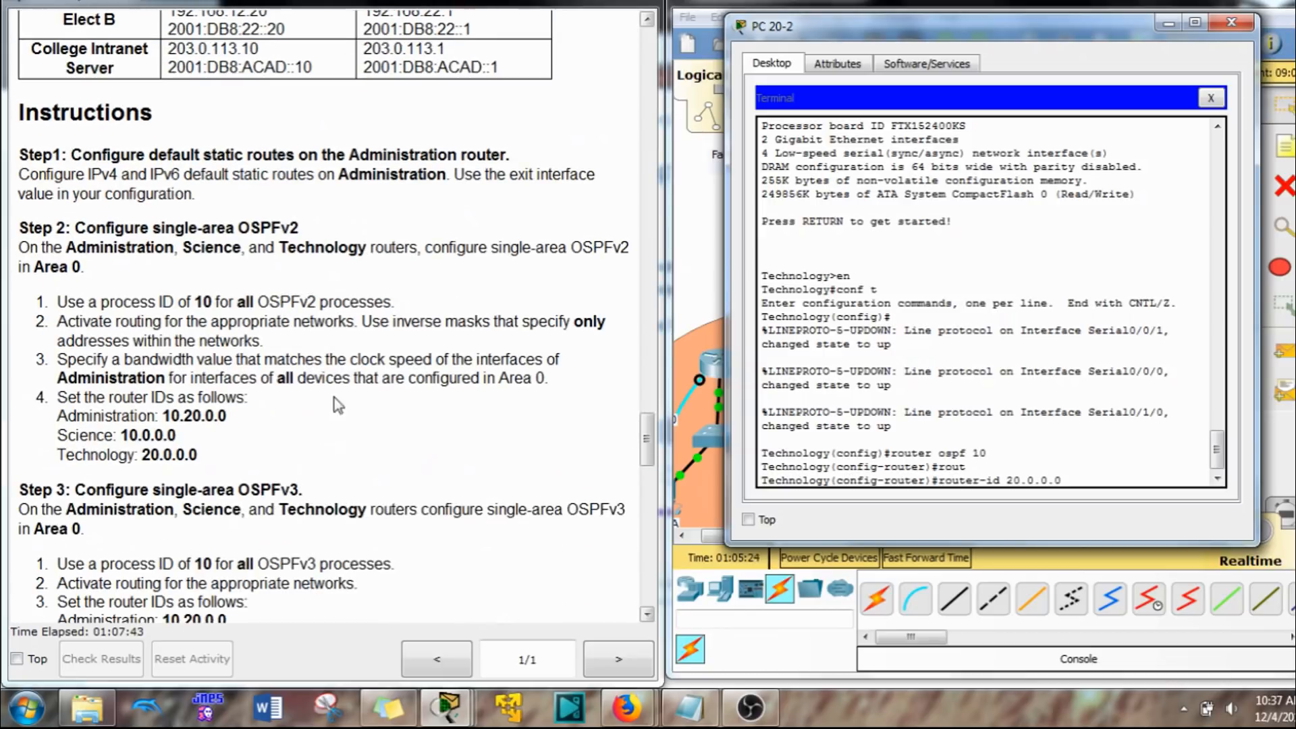
click(149, 460)
scroll(210, 499, up, 20)
scroll(147, 538, up, 15)
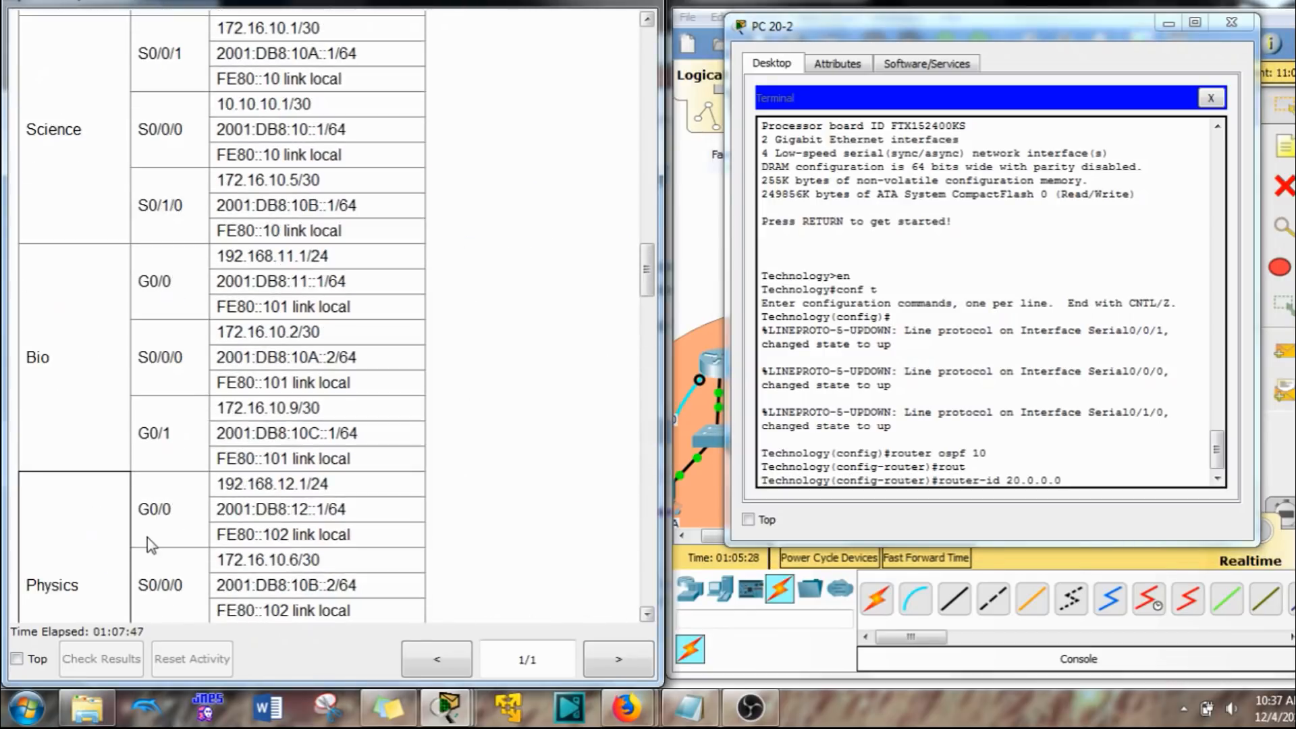
scroll(143, 422, down, 10)
scroll(138, 398, down, 7)
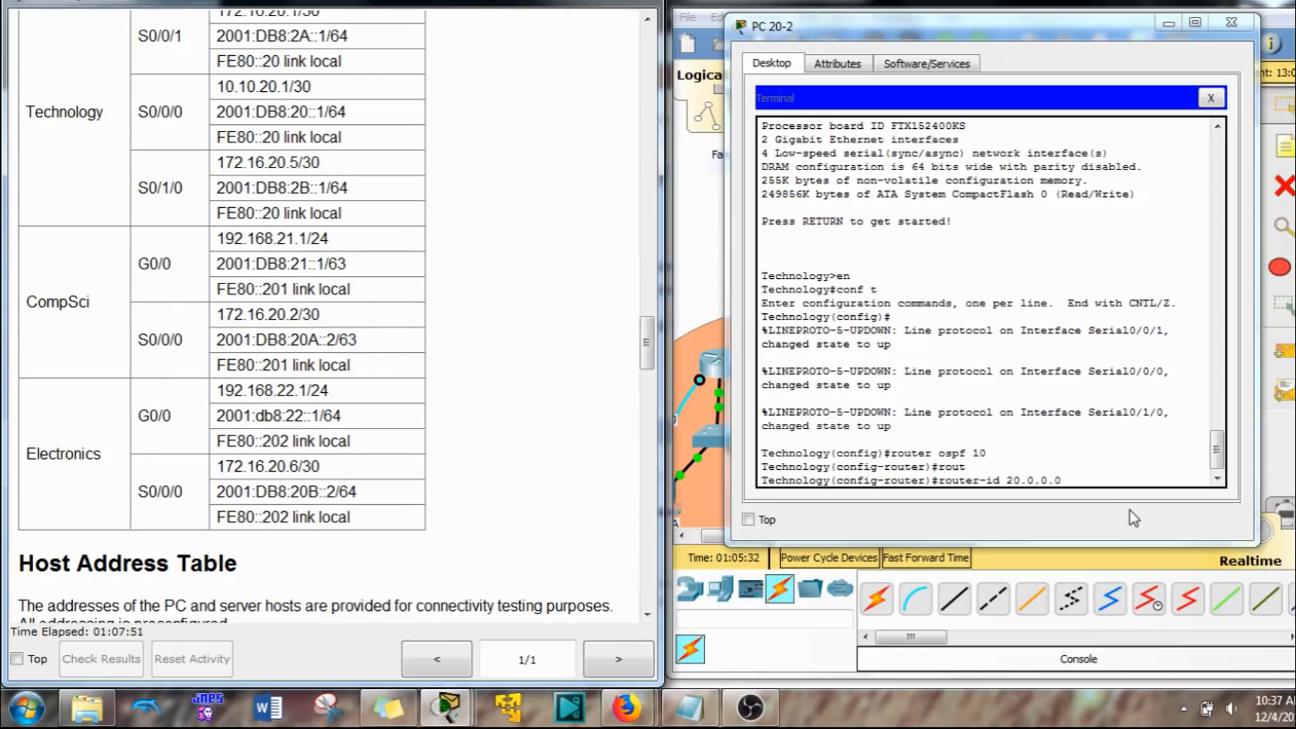
click(1109, 484)
key(Return)
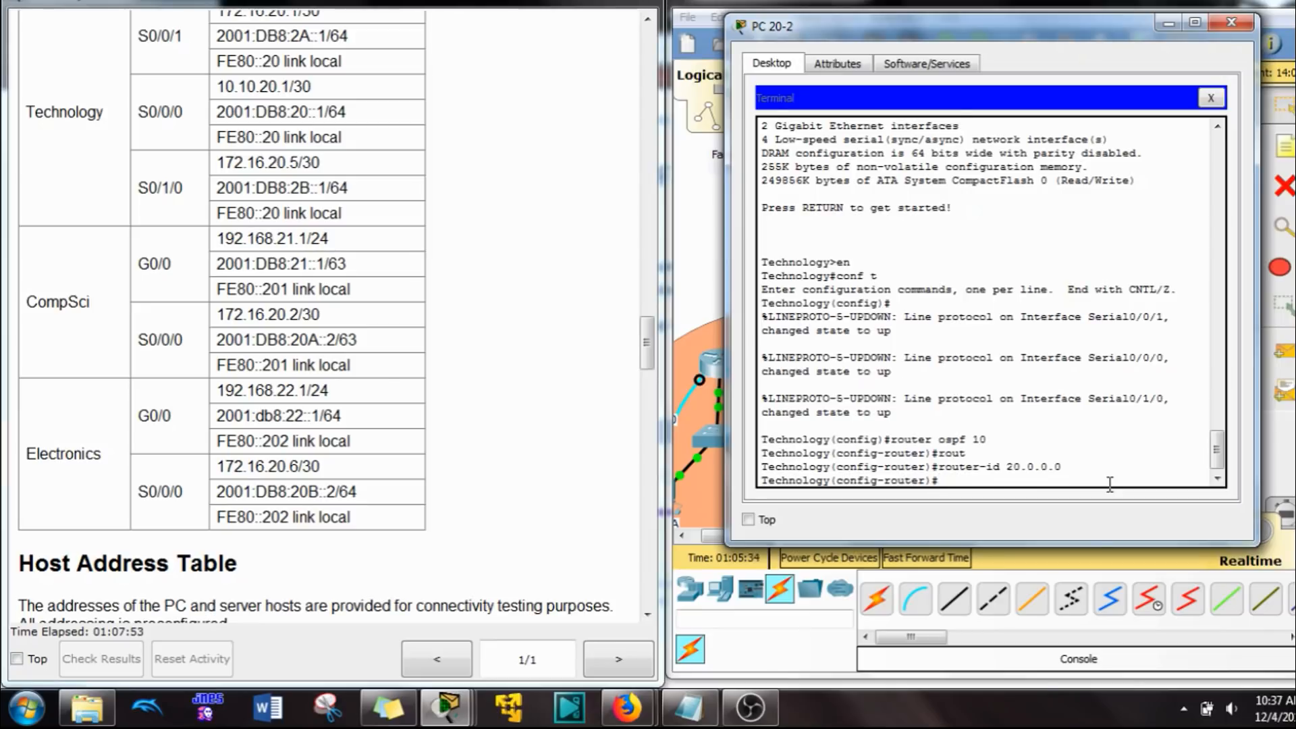
Step: Advertise network 10.10.20.0 with wildcard mask 0.0.0.3 in area 0 on the Technology router
text(net)
key(Tab)
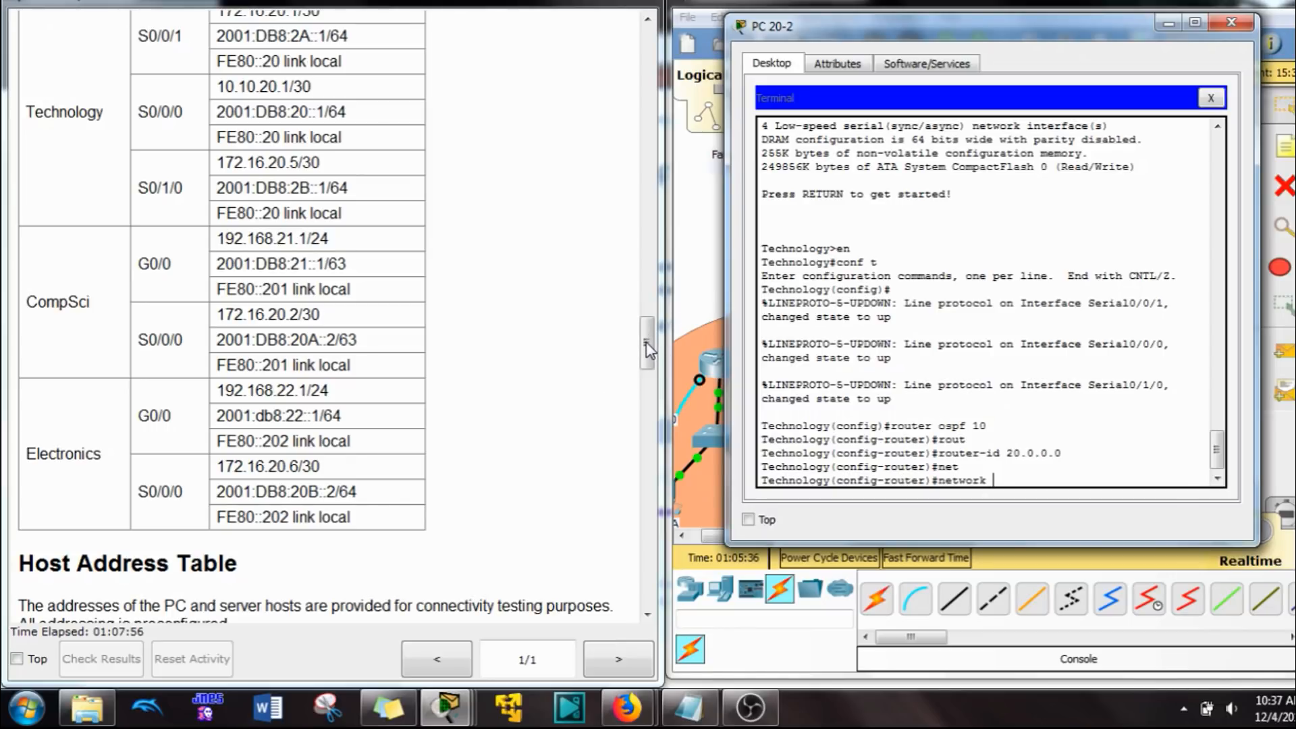
scroll(650, 343, up, 3)
drag(649, 343, 650, 368)
click(1026, 471)
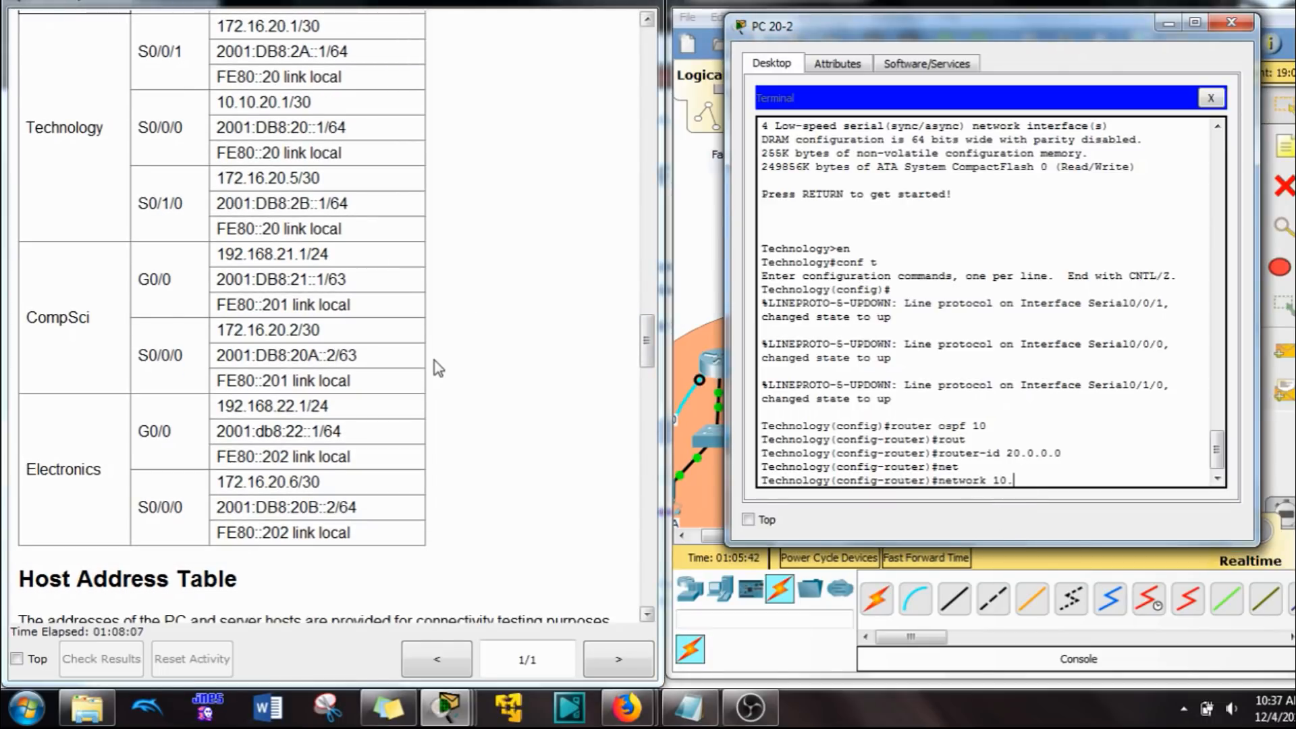
text(20.0 0.0.0.3 area 0)
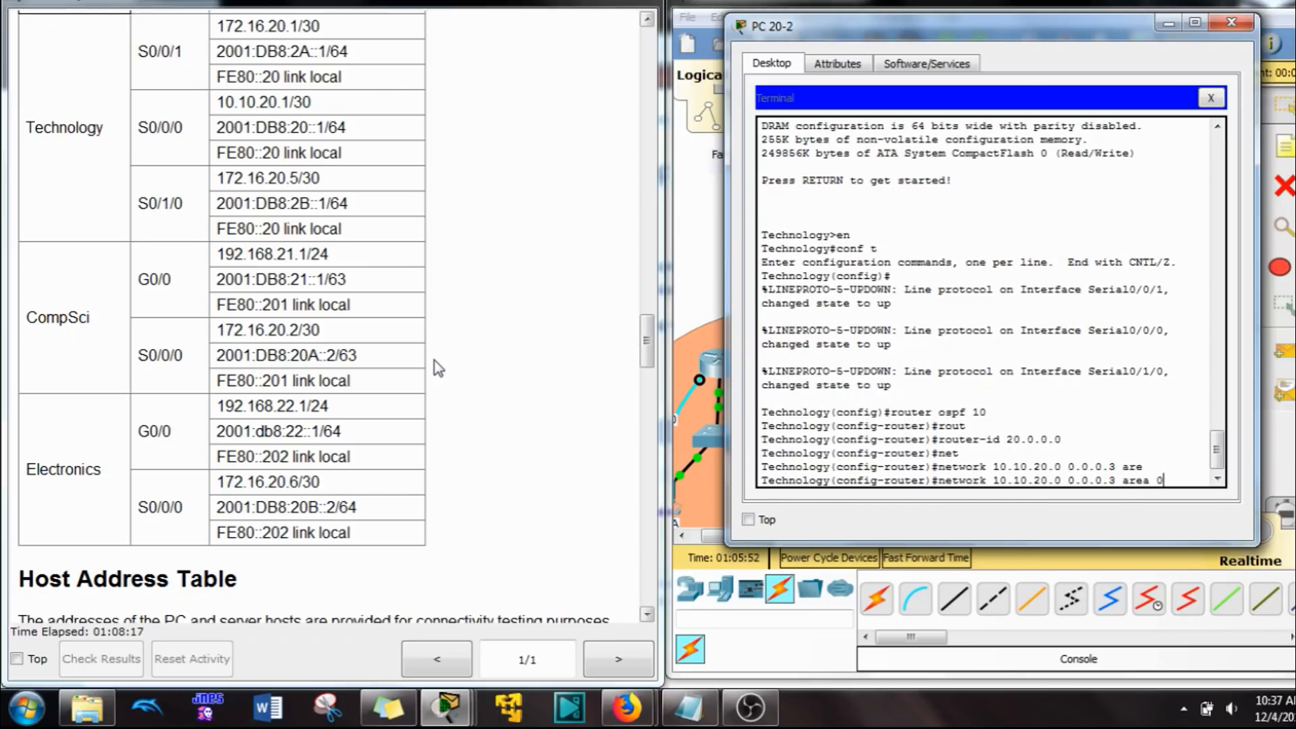
key(Return)
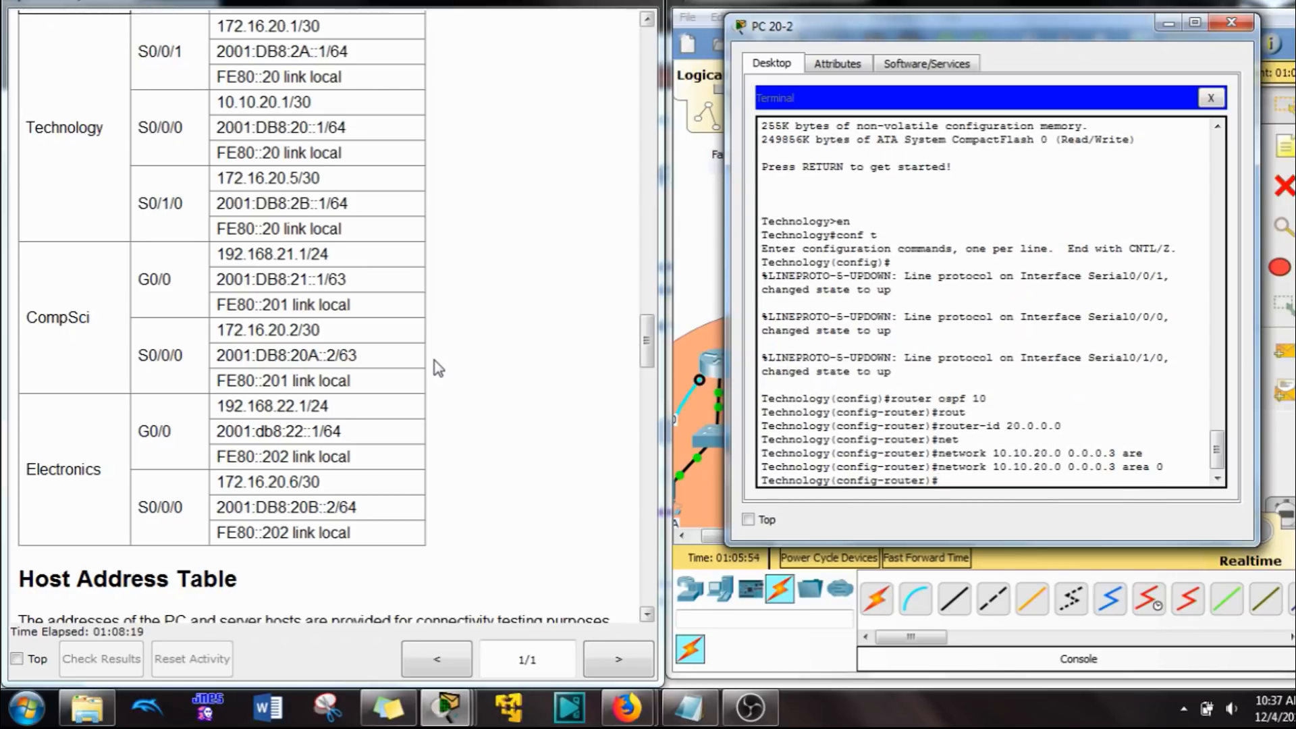
Step: Advertise network 172.16.20.0 with wildcard mask 0.0.0.3 in area 20 on the Technology router
text(network)
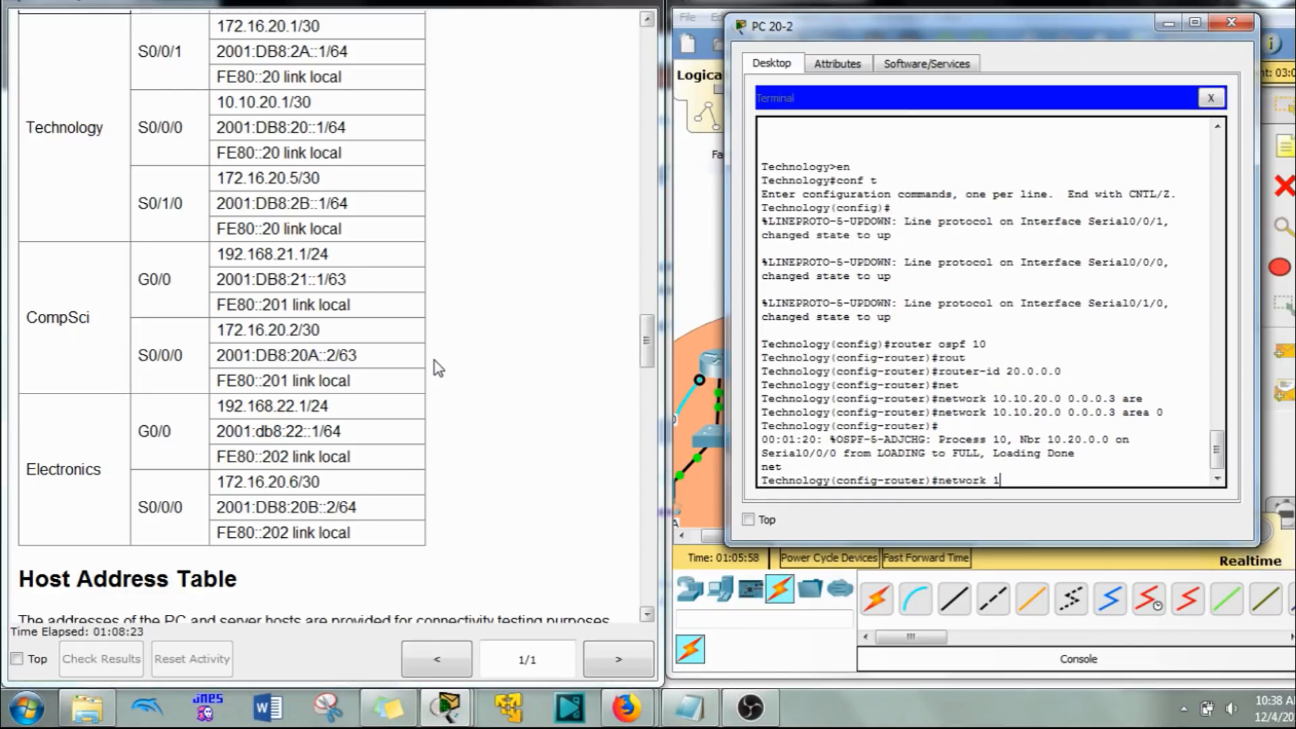
text( 172.16.20.0 0.0.0.3 are)
key(Tab)
text(2)
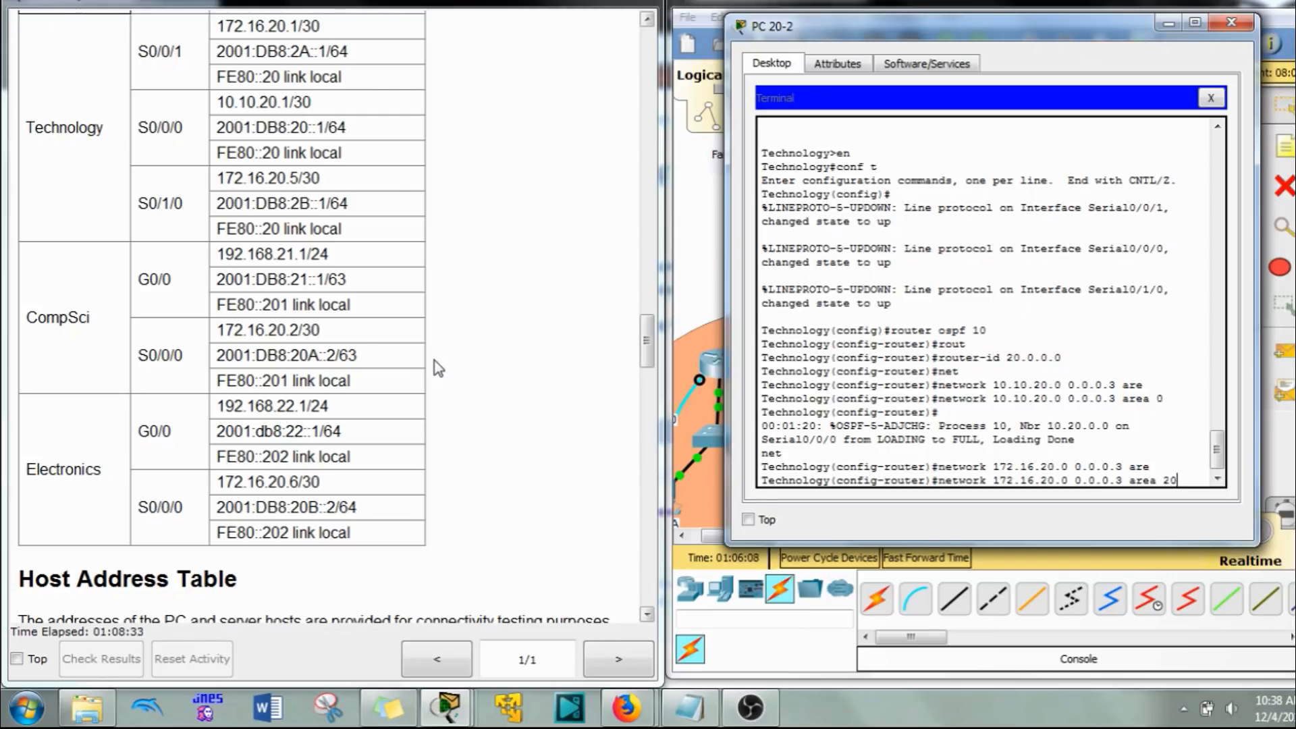
key(Return)
Step: Check the Technology router's links in the topology and advertise network 172.16.20.4 with wildcard mask 0.0.0.3 in area 20
drag(1010, 33, 595, 58)
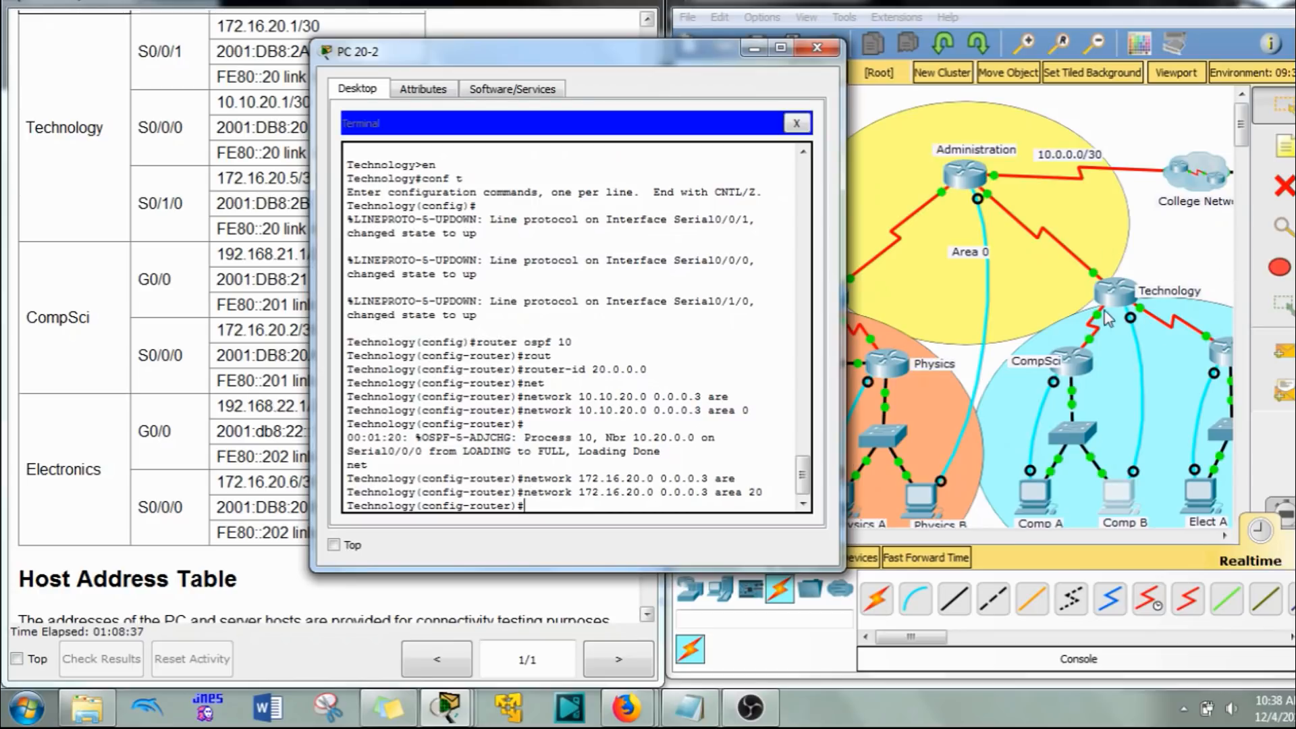
drag(623, 56, 995, 39)
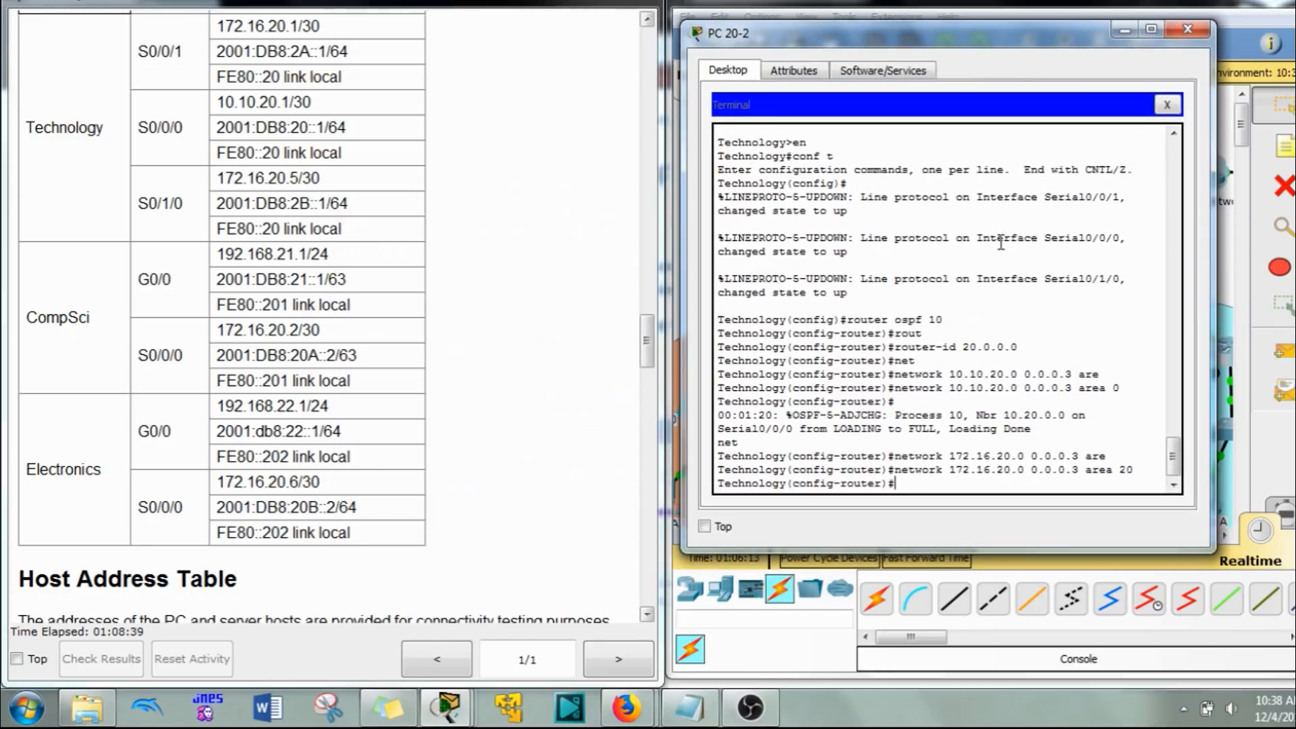
key(Up)
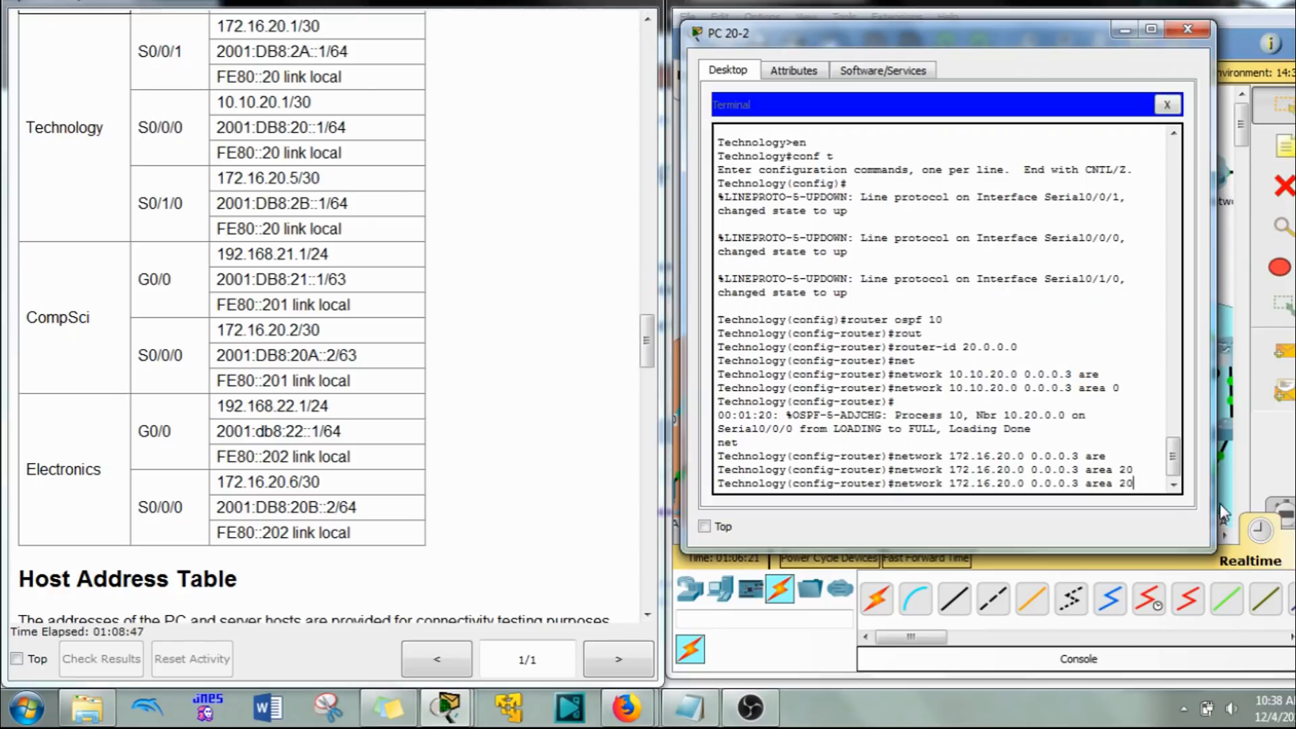
key(Left)
key(Left)
key(Left)
key(Left)
key(Left)
key(Left)
key(Left)
key(Left)
key(Left)
key(Left)
key(Left)
key(Left)
key(Left)
key(Left)
key(BackSpace)
text(4)
key(Return)
Step: Enable default-information originate in the Technology router's OSPFv2 process and leave router configuration mode
text(de)
key(Tab)
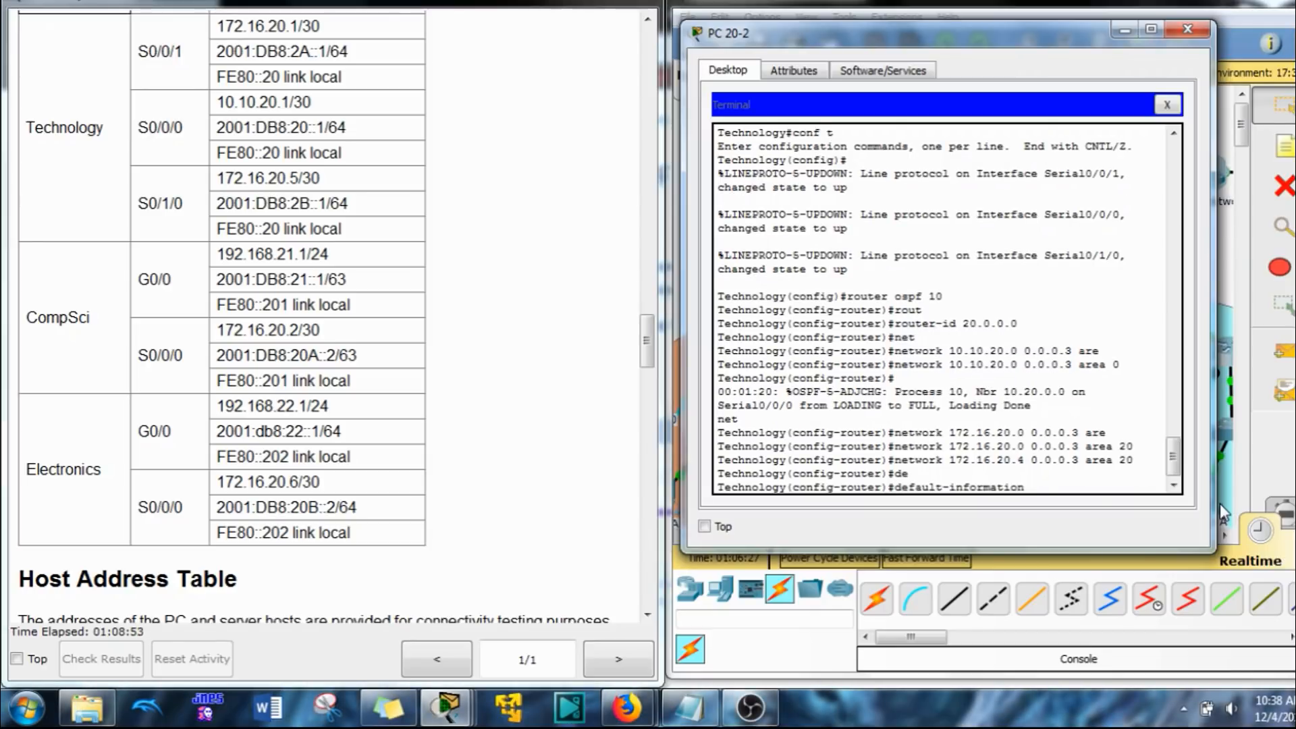
text(or)
key(Tab)
key(Return)
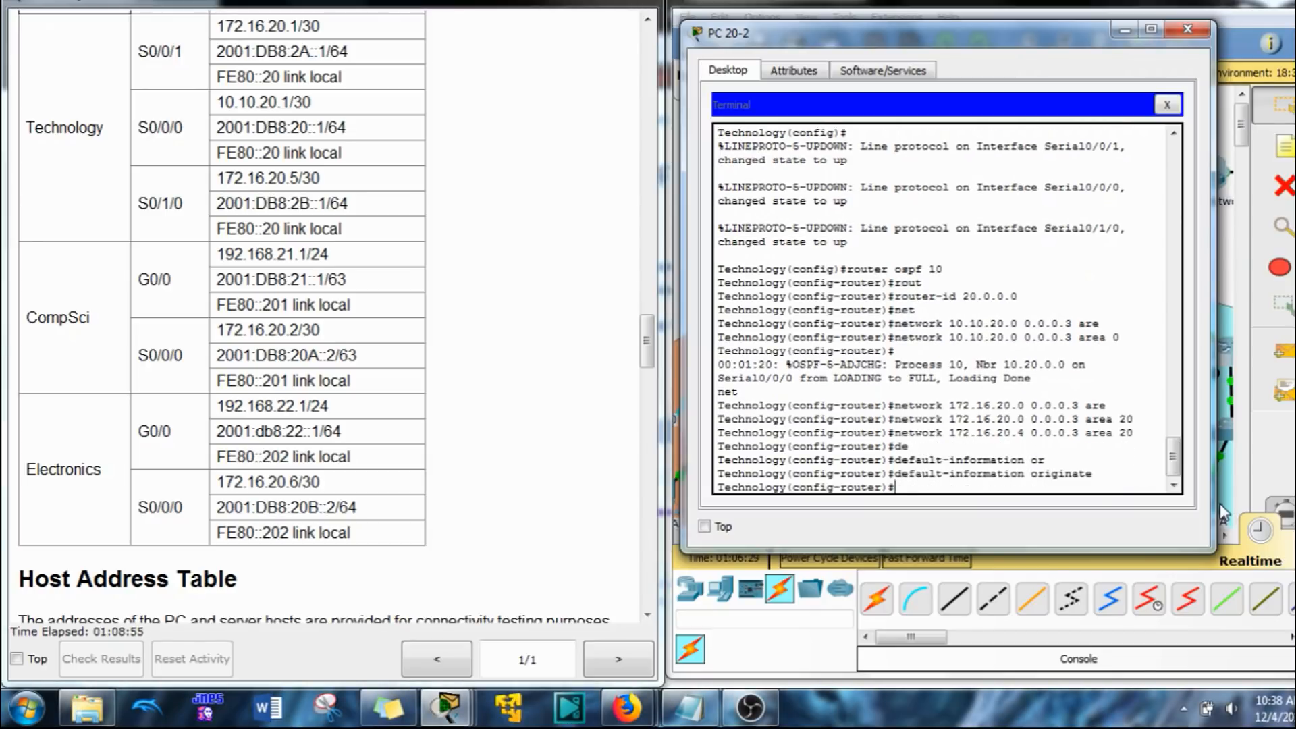
text(exi)
text(t)
key(Return)
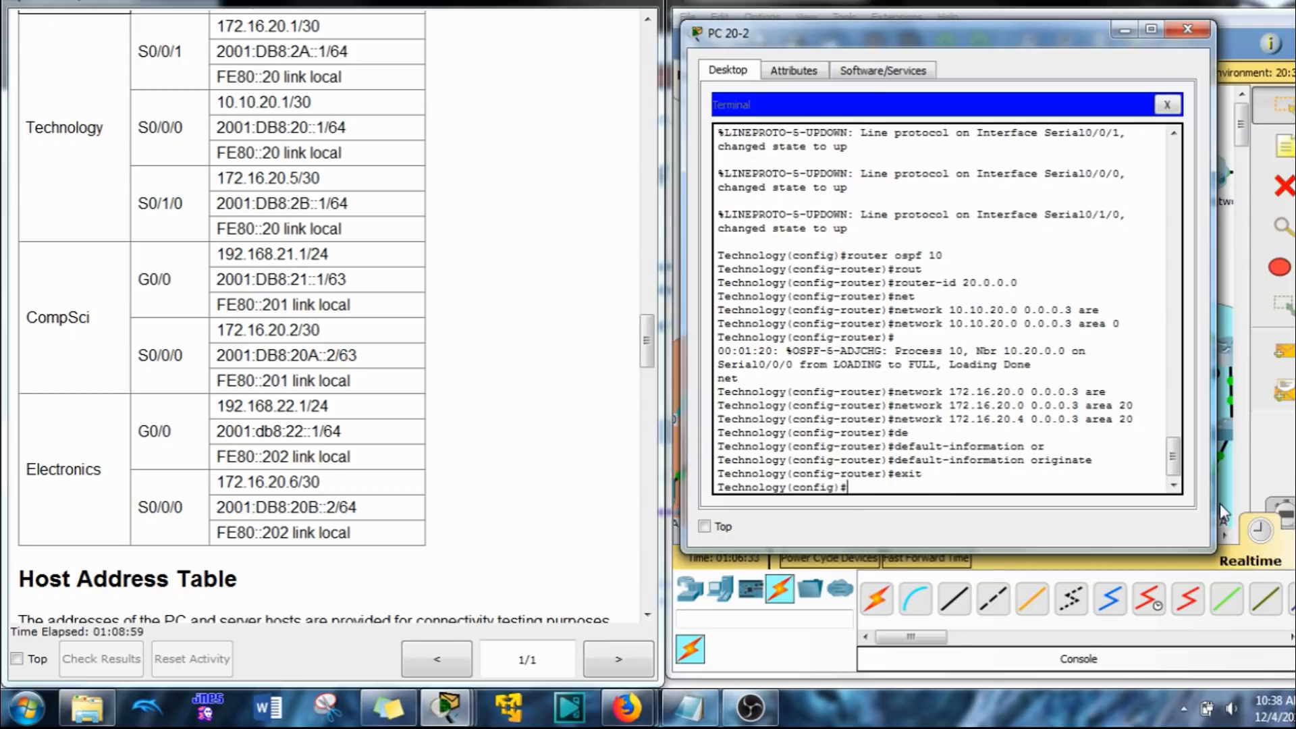
Step: Enable IPv6 unicast routing on the Technology router
text(ipv6 un)
key(Tab)
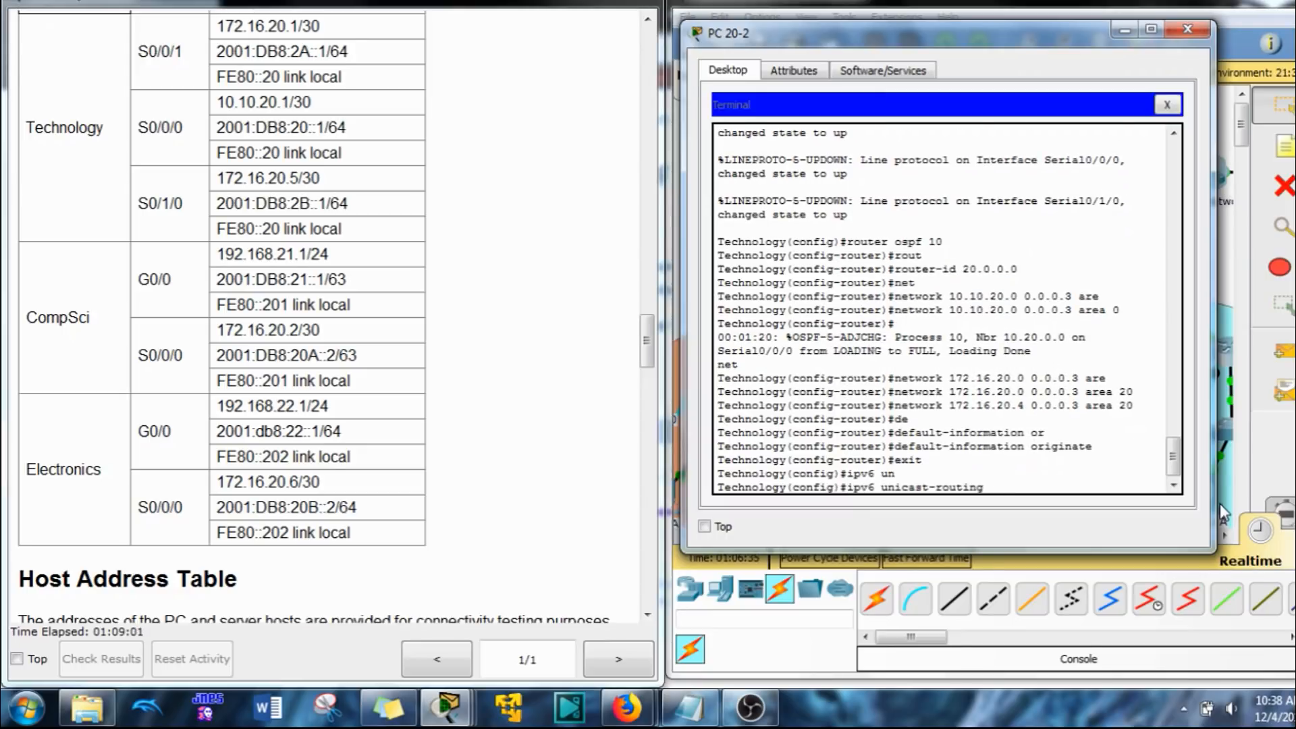
key(Return)
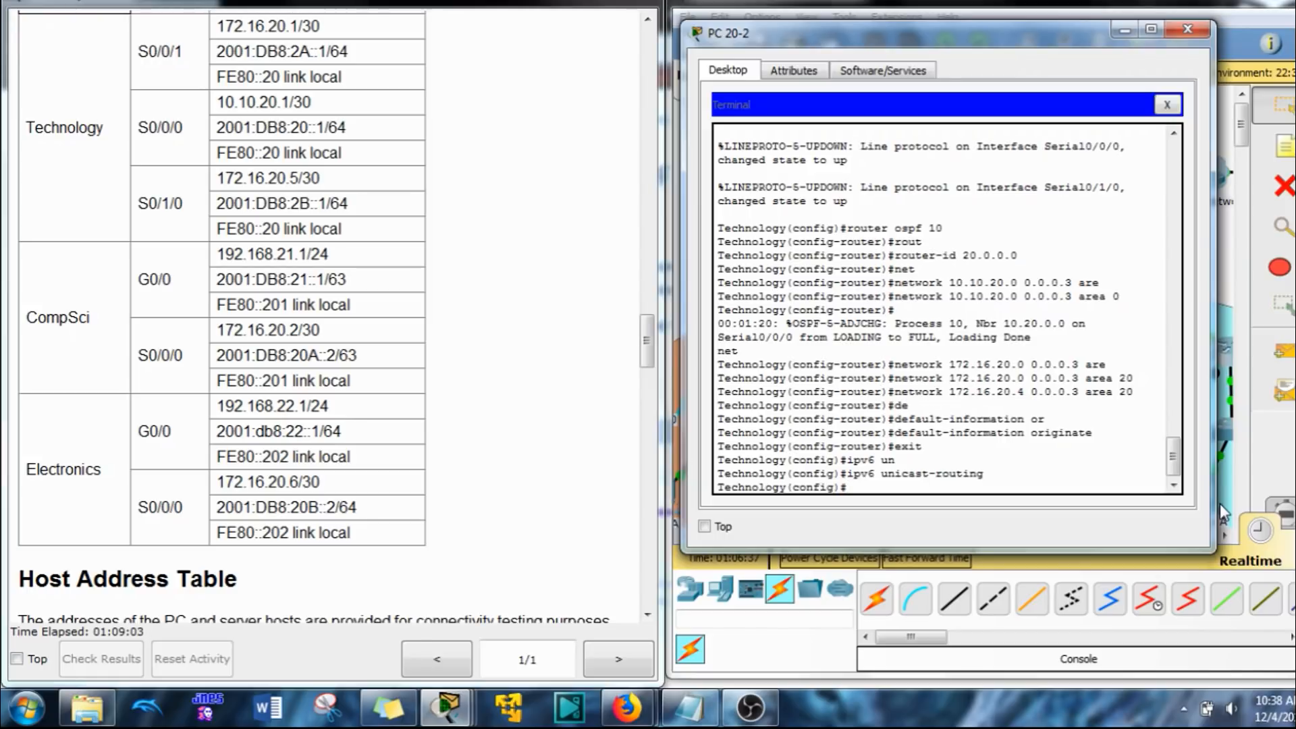
Step: Start OSPFv3 process 10 on the Technology router and set its router ID to 20.0.0.0
text(ipv6)
right_click(999, 379)
click(1019, 405)
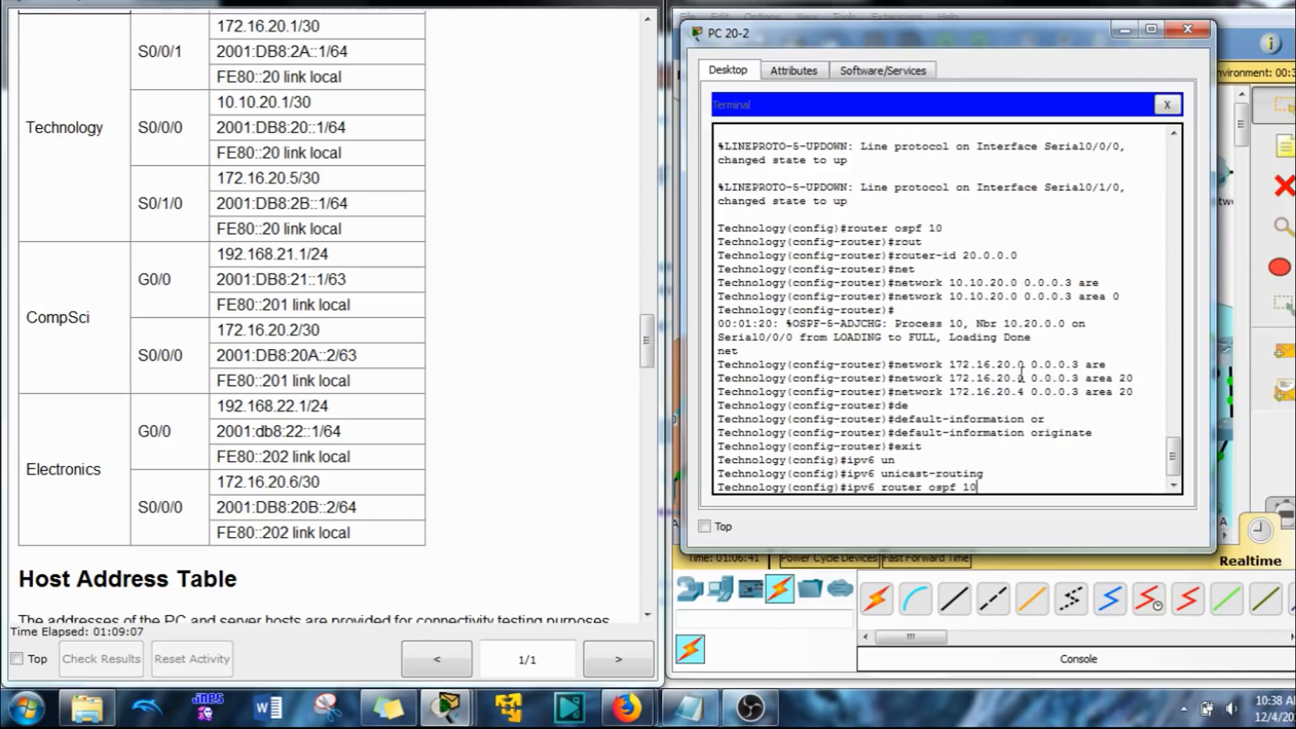
key(Return)
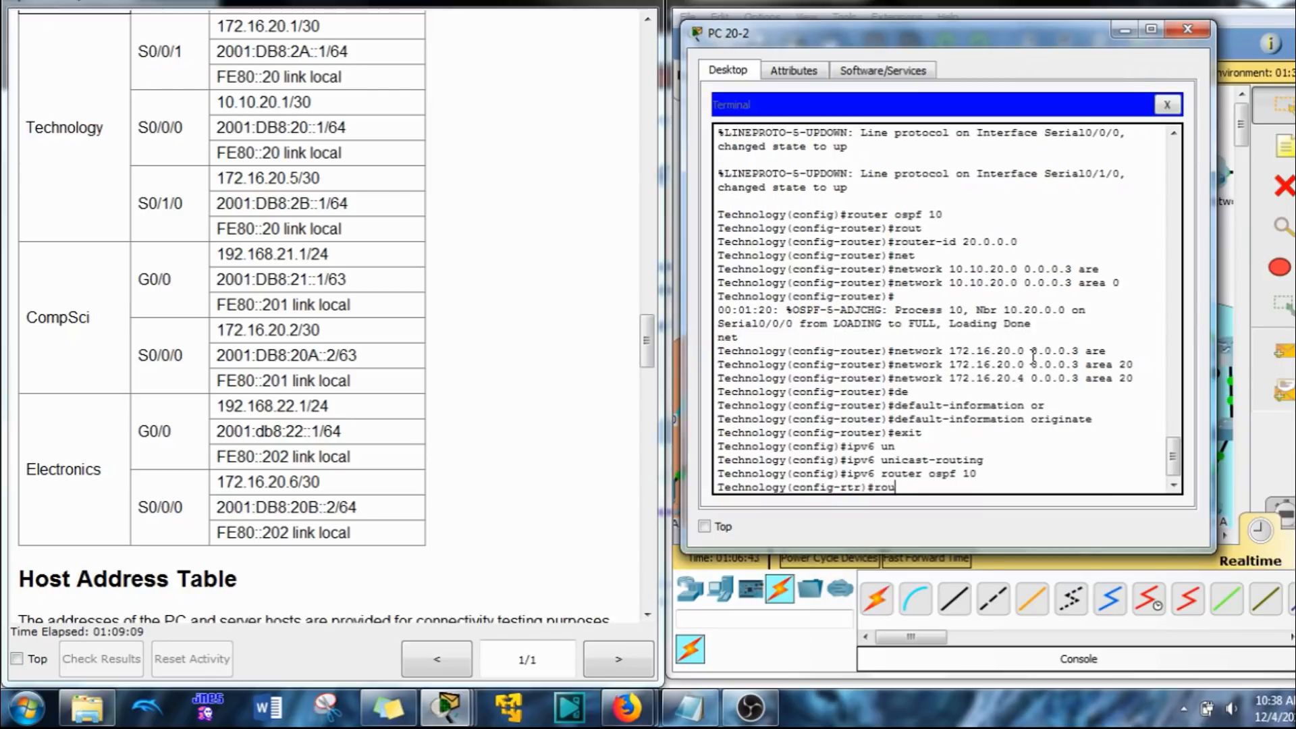
text(rou)
key(Tab)
text(20.0)
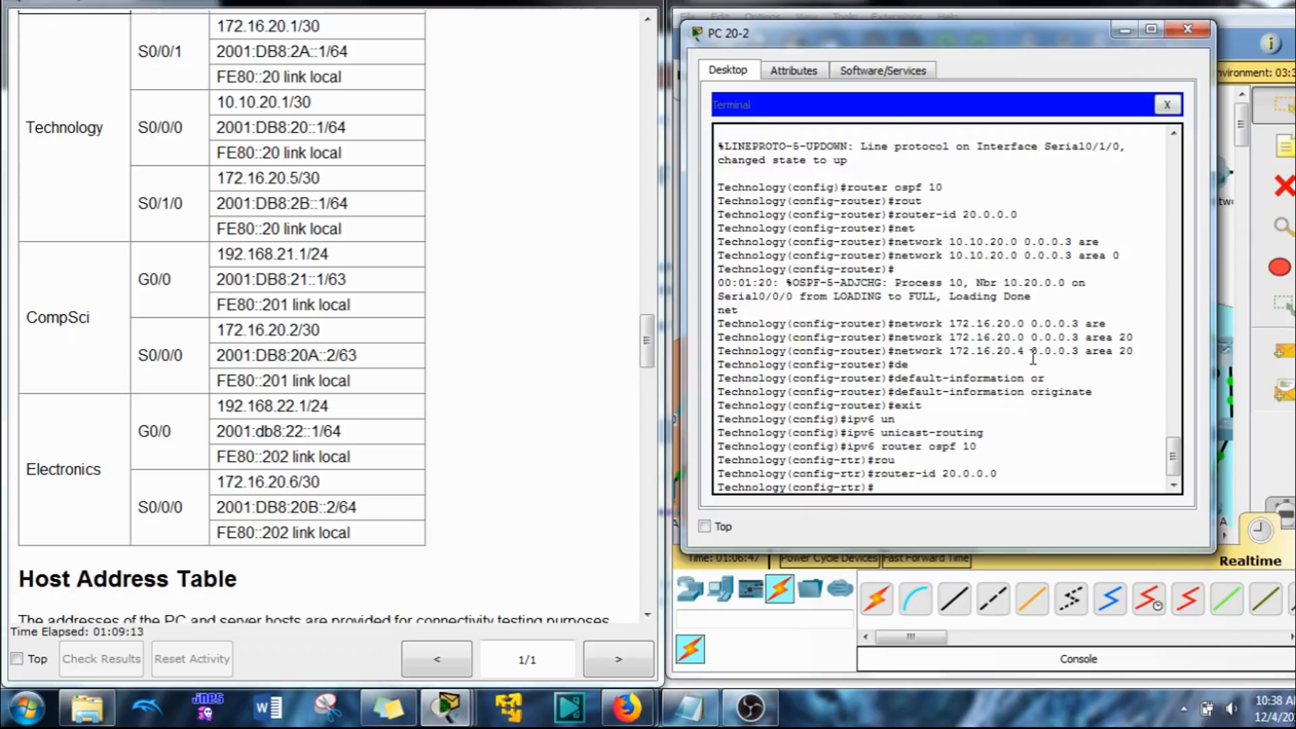
Step: Enable default-information originate in the Technology router's OSPFv3 process and return to global configuration mode
text(deq)
key(Tab)
key(BackSpace)
key(Tab)
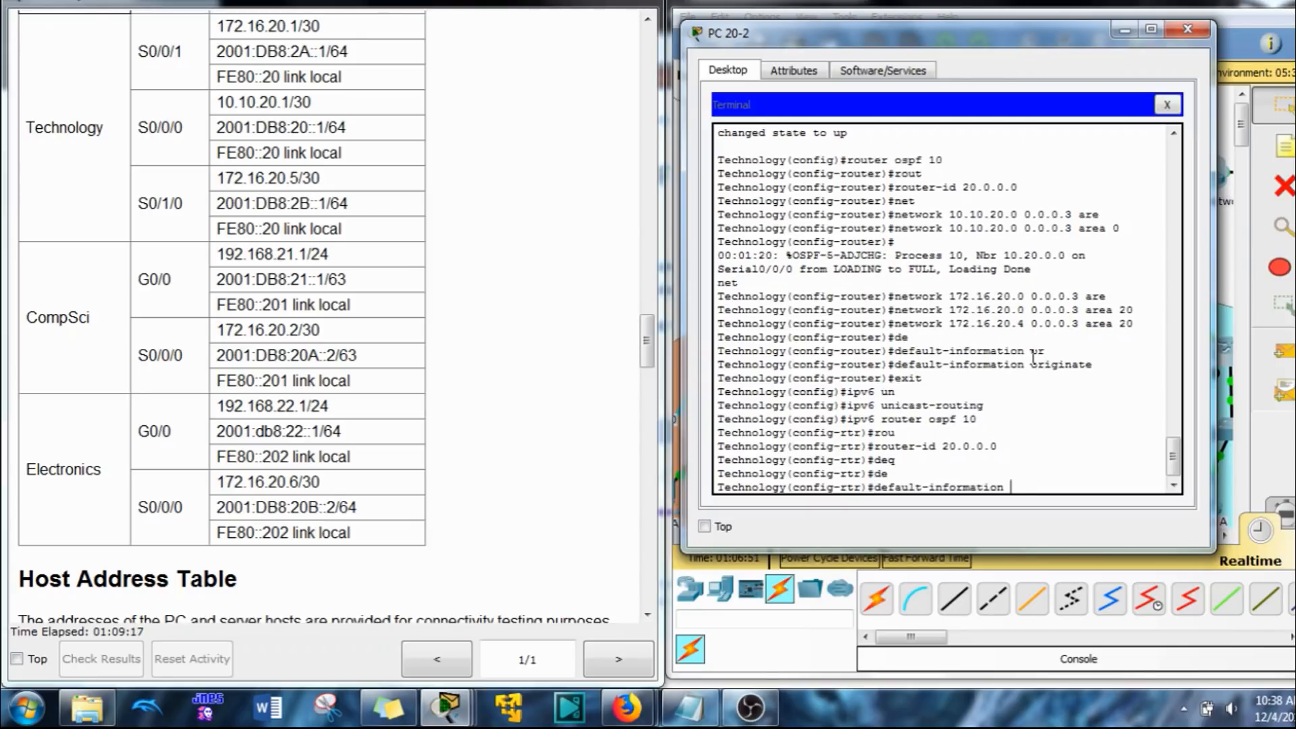
text(o)
key(Tab)
key(Return)
text(e)
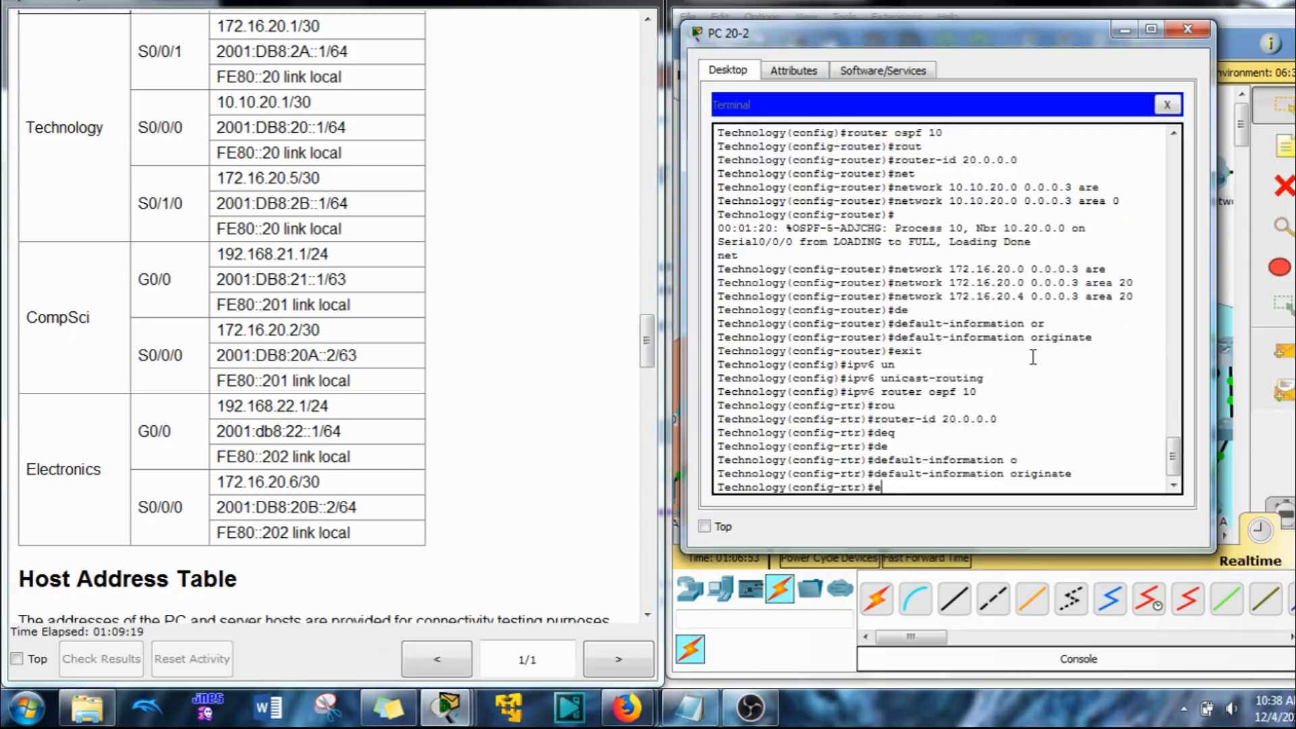
text(xit)
key(Return)
Step: Set the bandwidth of the Technology router's interface s0/0/0 to 128
text(ig)#i)
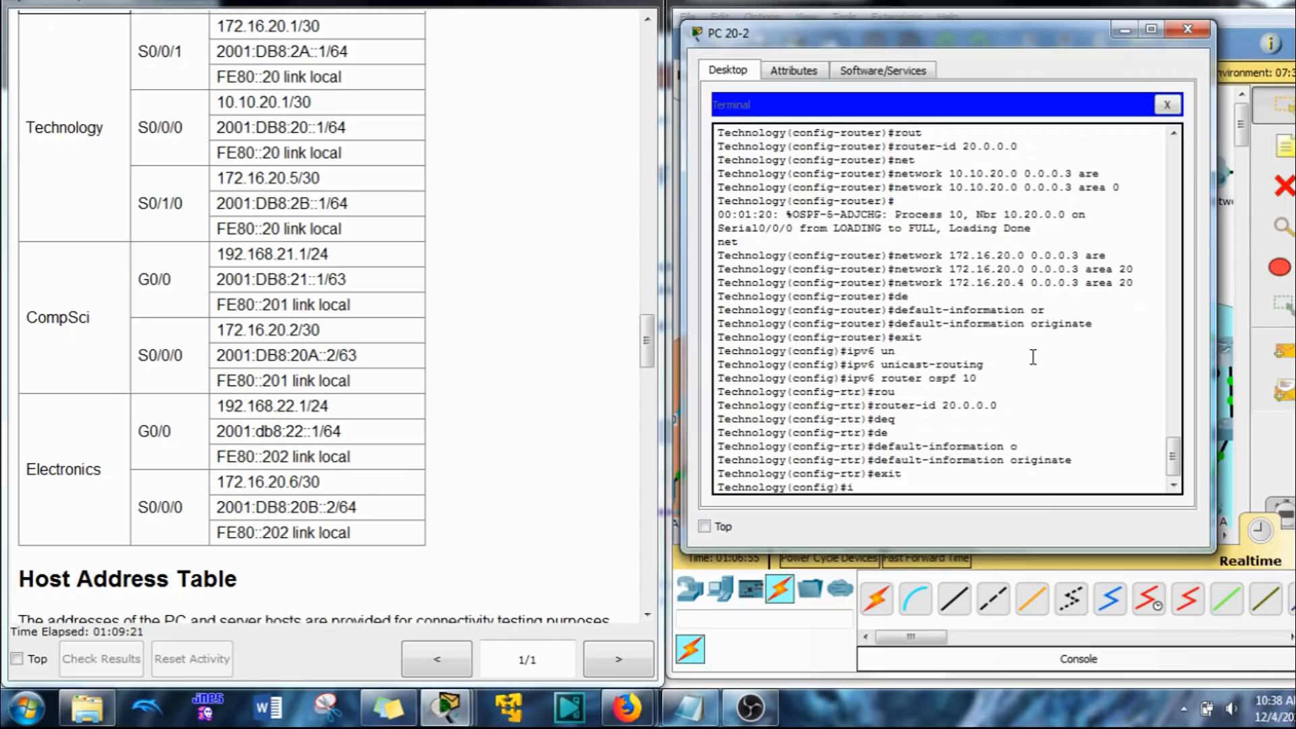
text(nt s0/0/0)
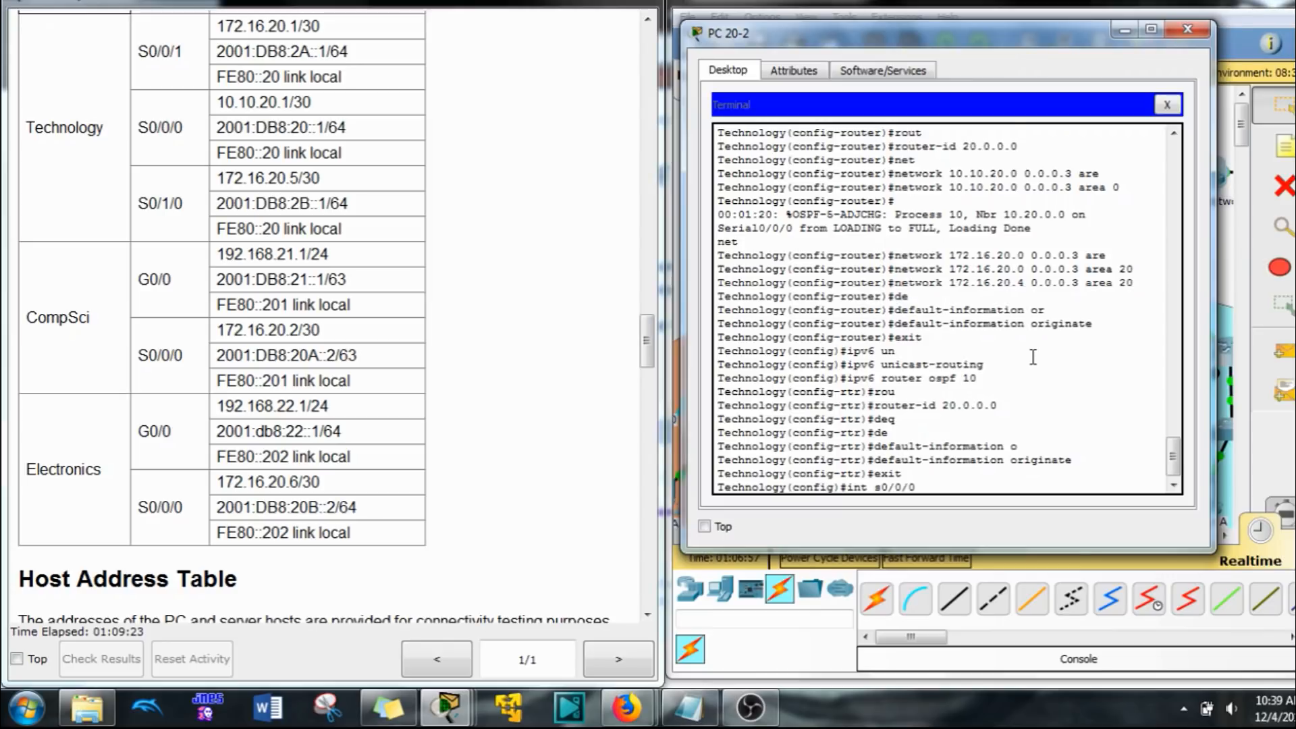
key(Return)
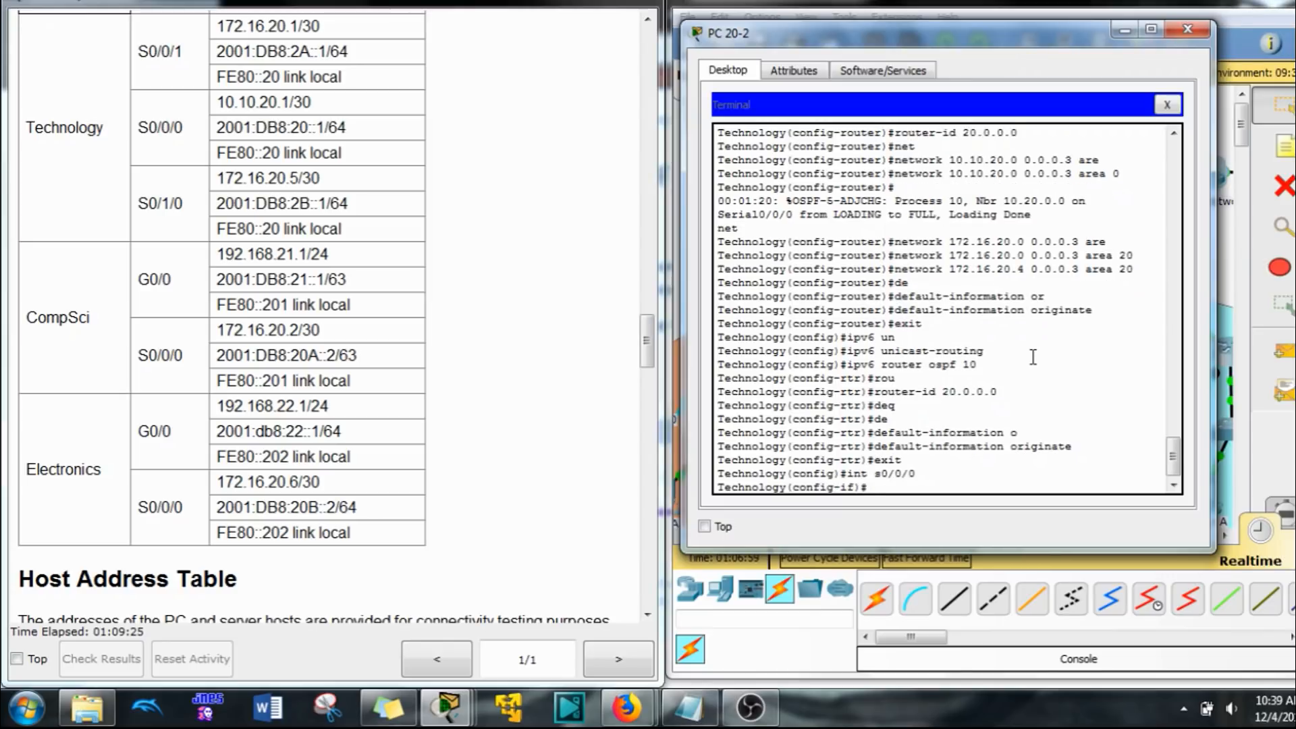
text(b)
key(Tab)
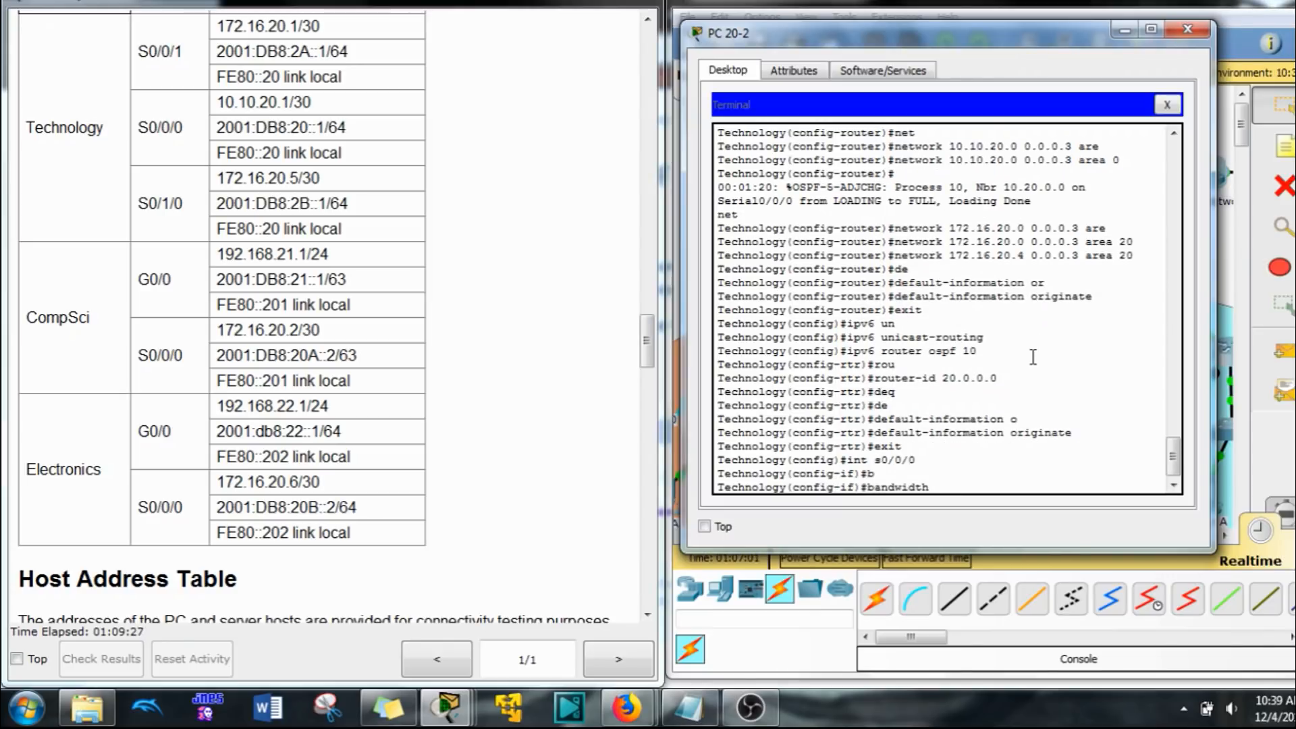
text(128)
key(Return)
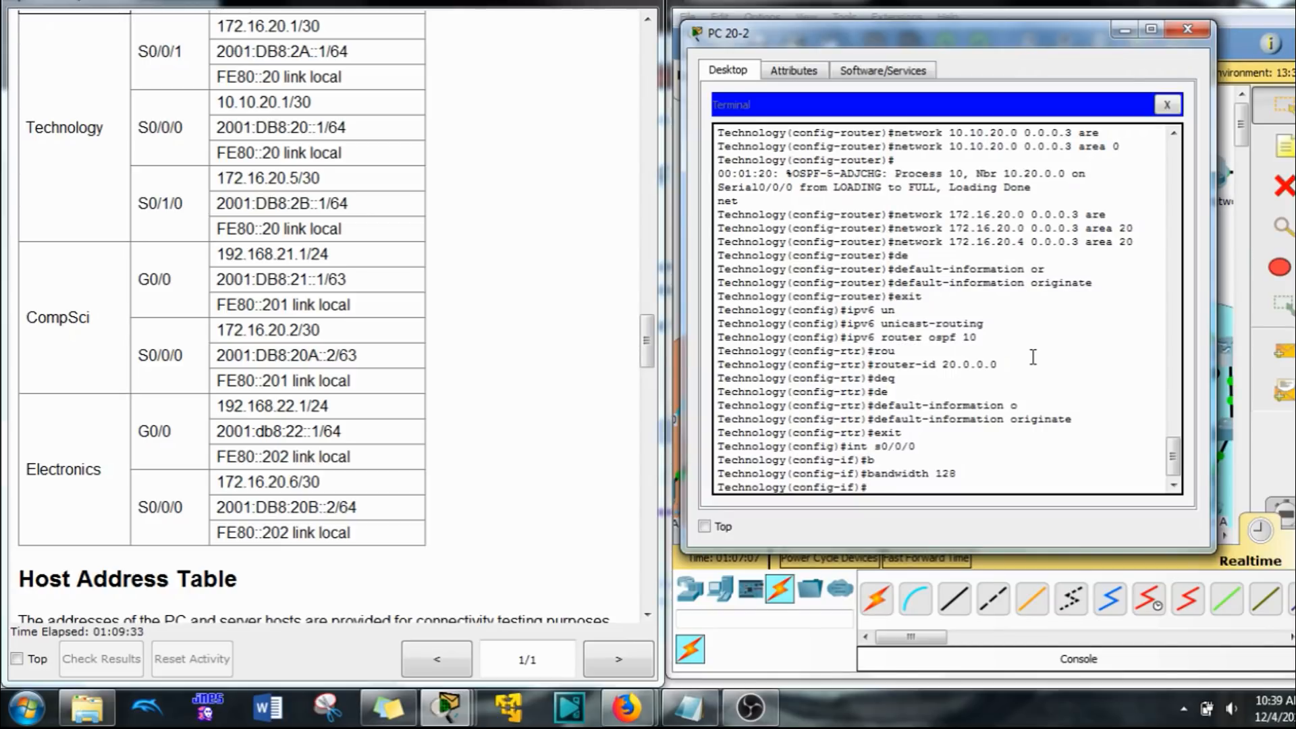
Step: Enable OSPFv3 process 10 in area 0 on the Technology router's interface s0/0/0
text(ipv6)
right_click(1004, 336)
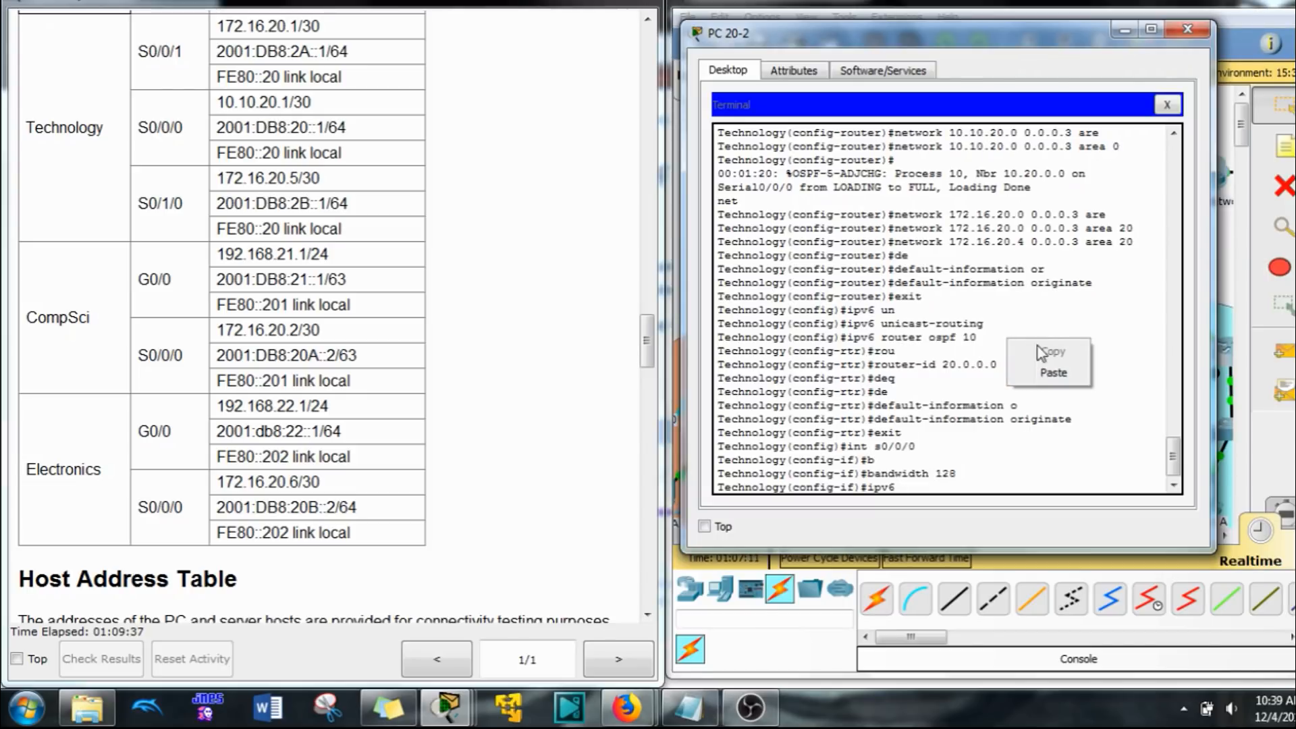
click(995, 319)
text(6 osp)
key(Tab)
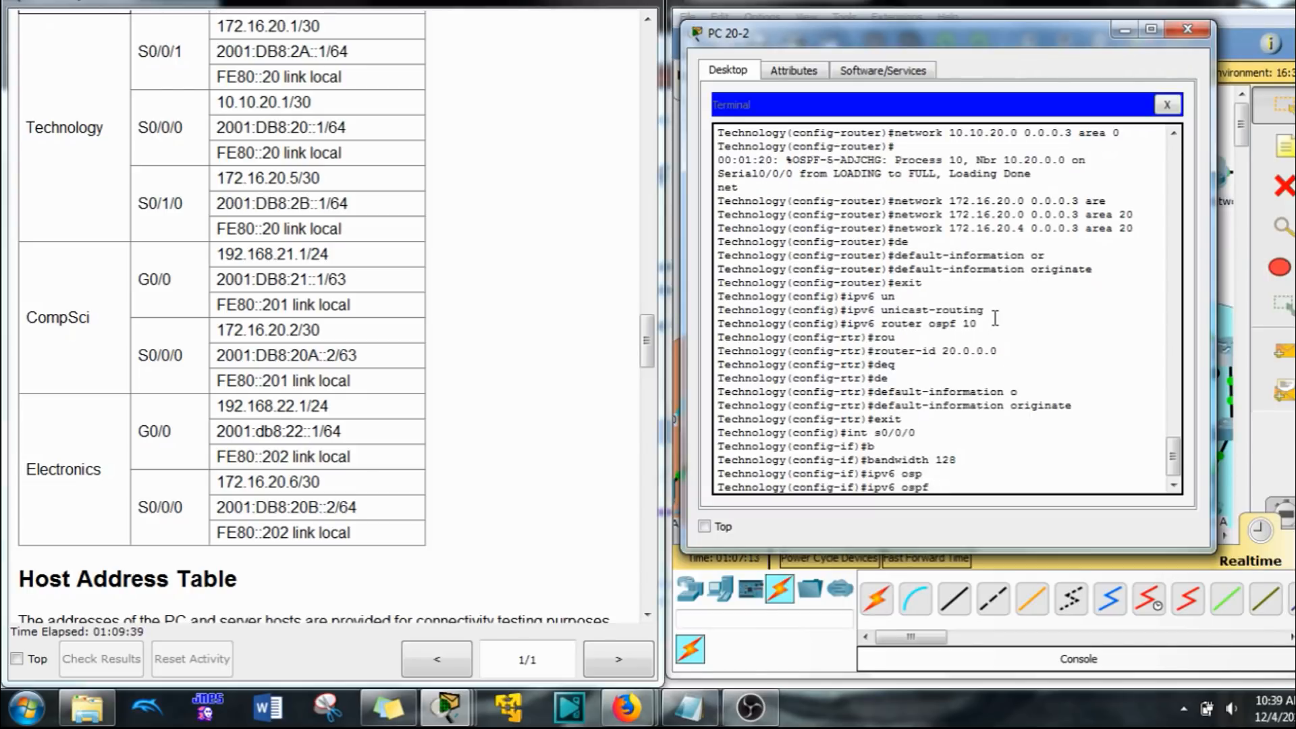
text(10)
key(Tab)
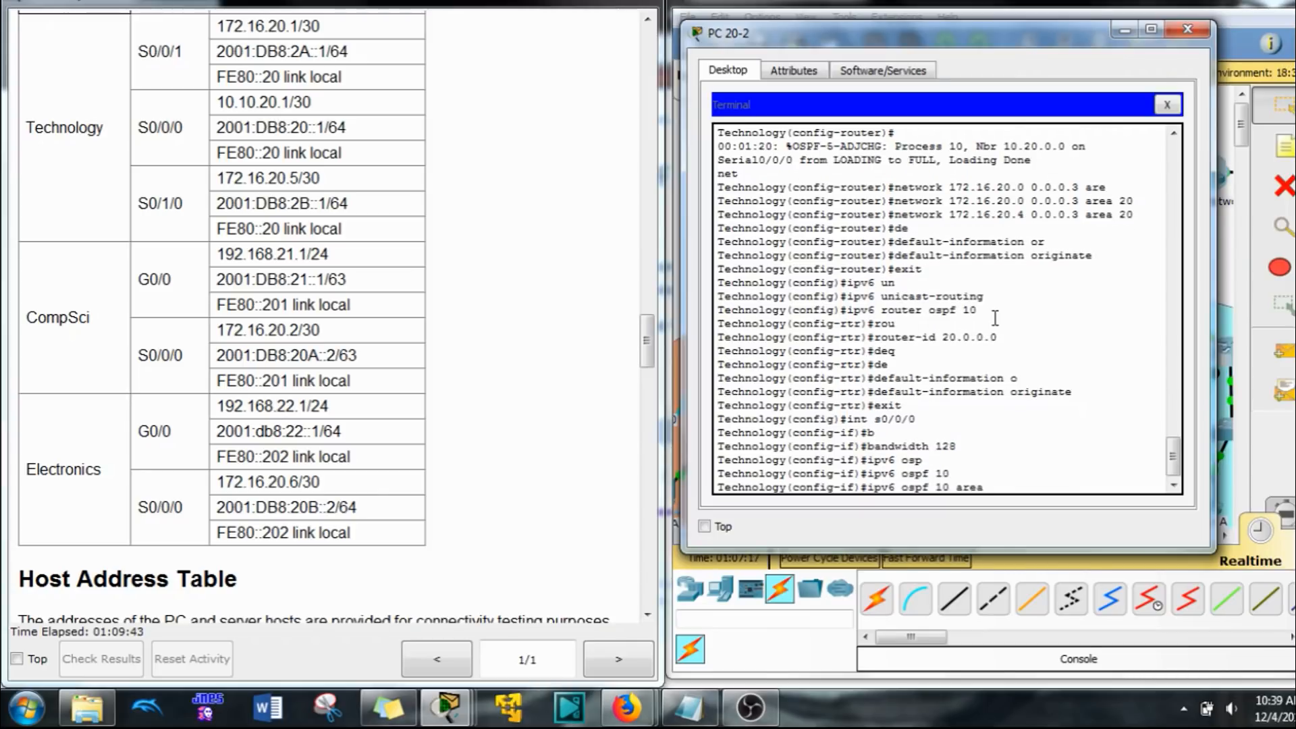
text(0)
key(Return)
Step: Enable OSPFv3 process 10 in area 20 on the Technology router's interface s0/0/1
key(Up)
key(Up)
key(Up)
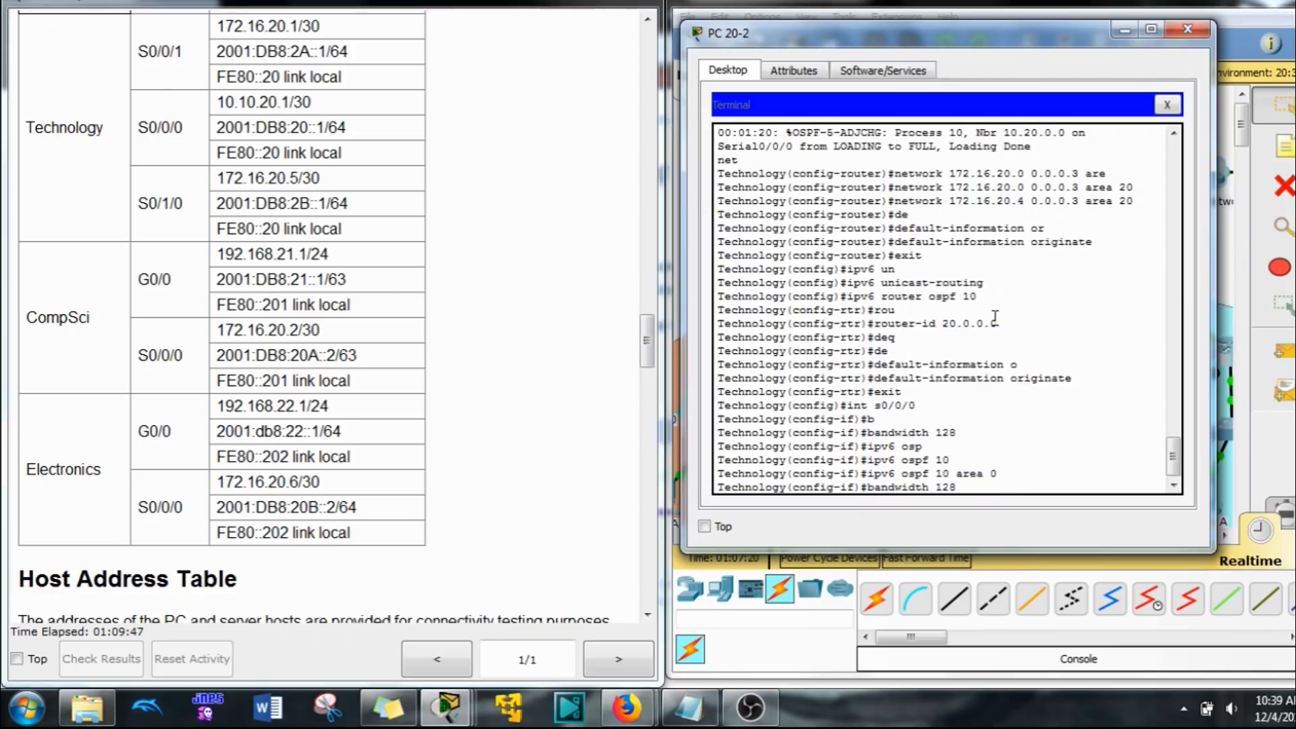
key(BackSpace)
text(1)
key(Return)
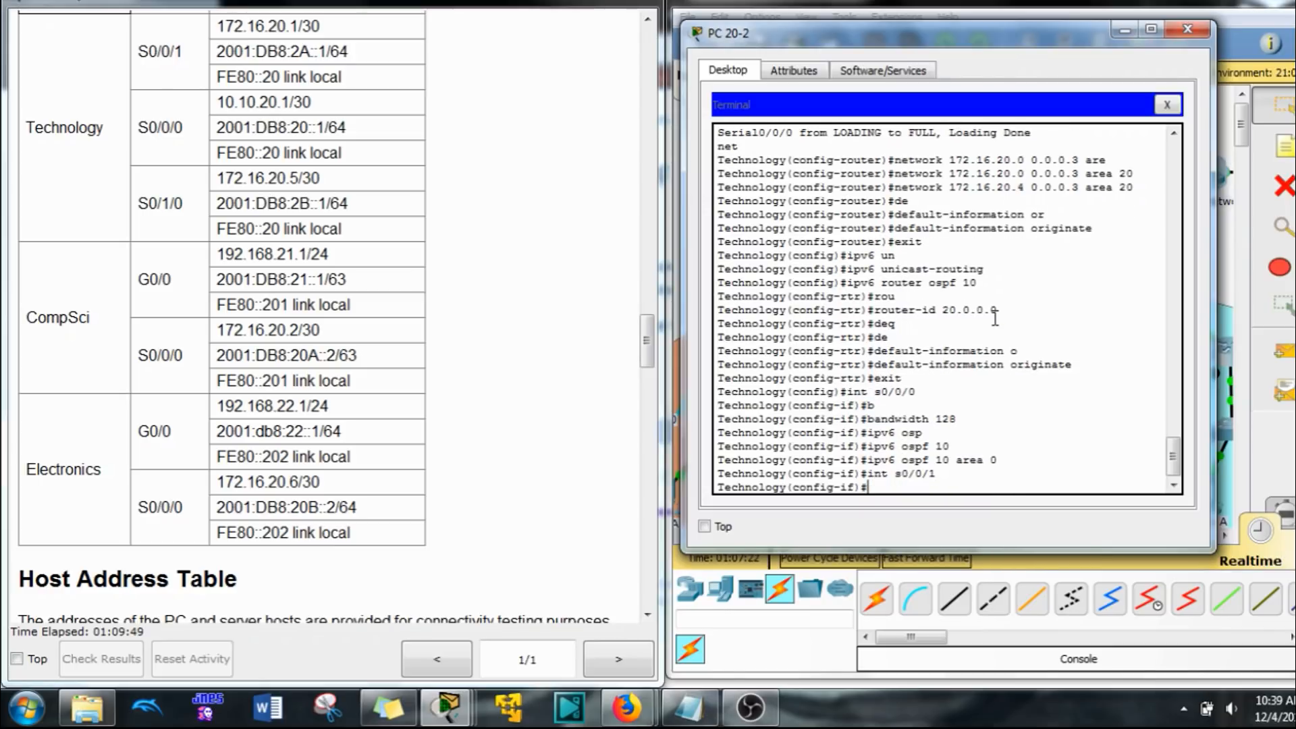
key(Up)
key(Up)
key(BackSpace)
text(2)
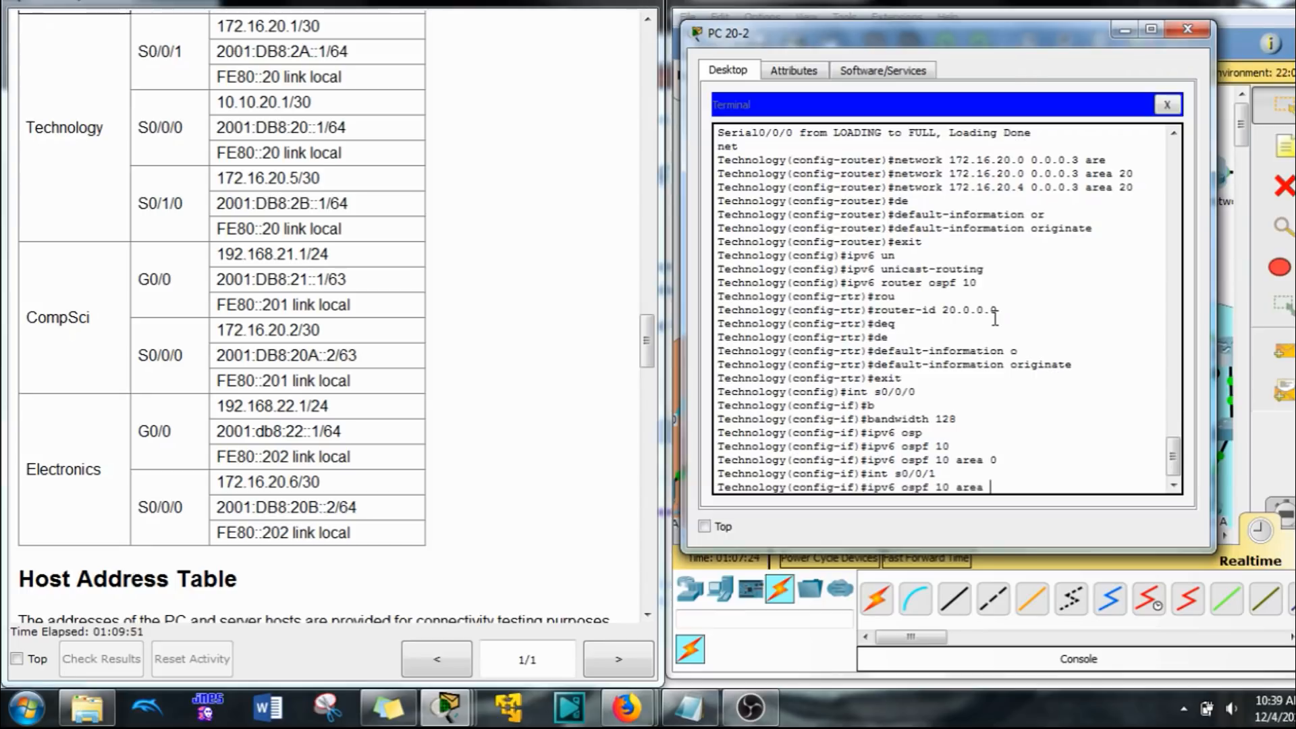
text(0)
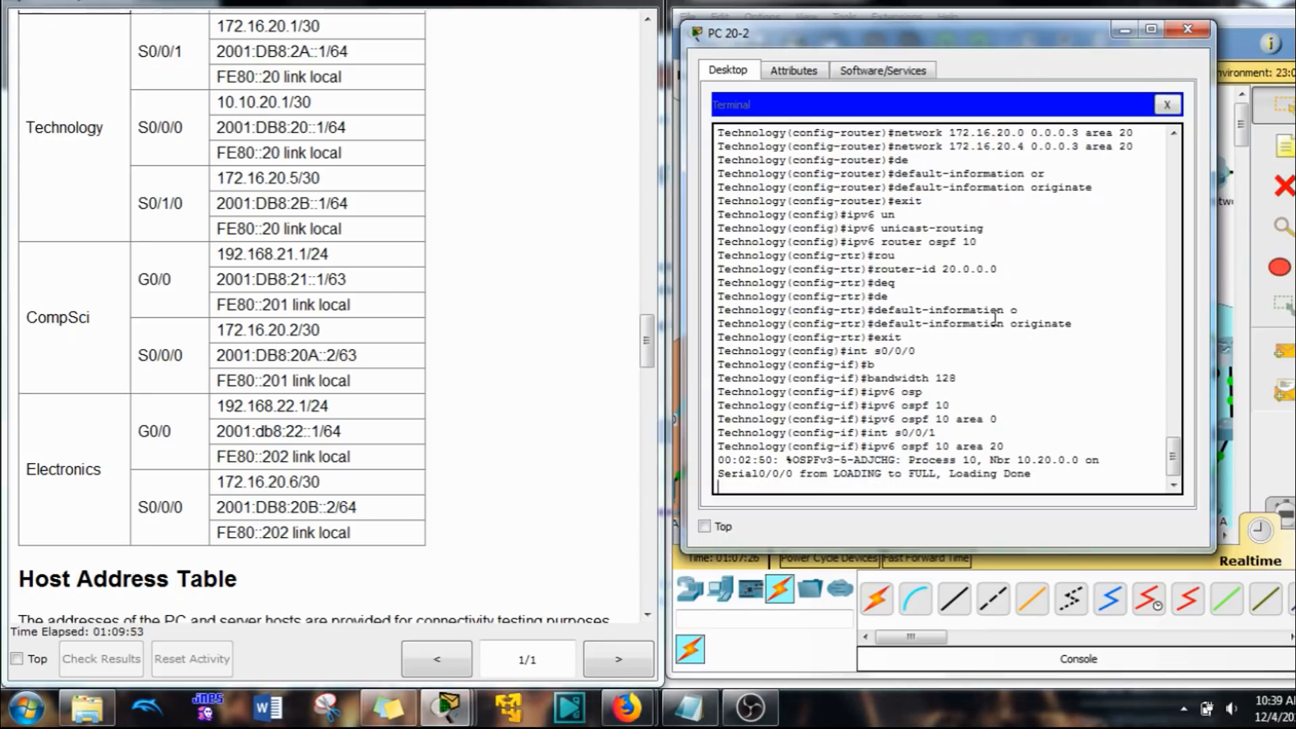
key(Return)
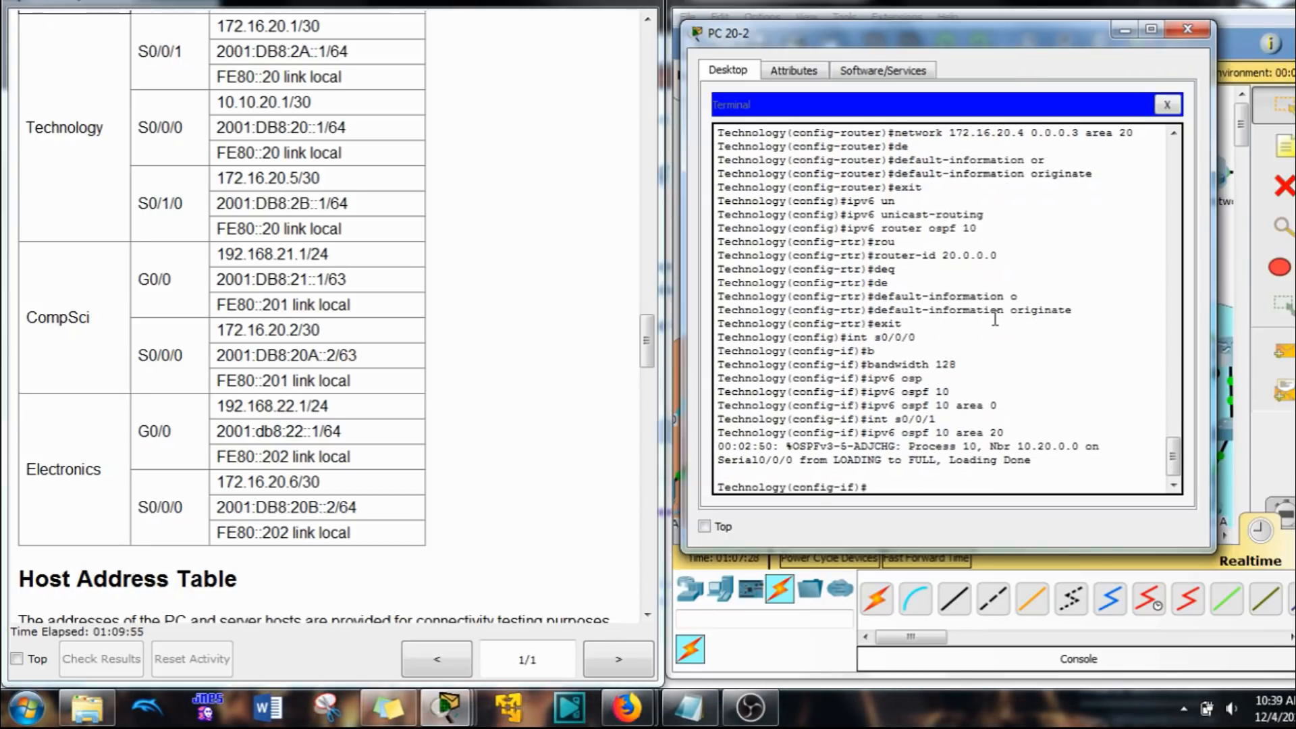
key(Up)
key(Down)
key(Return)
key(Return)
key(Return)
key(Return)
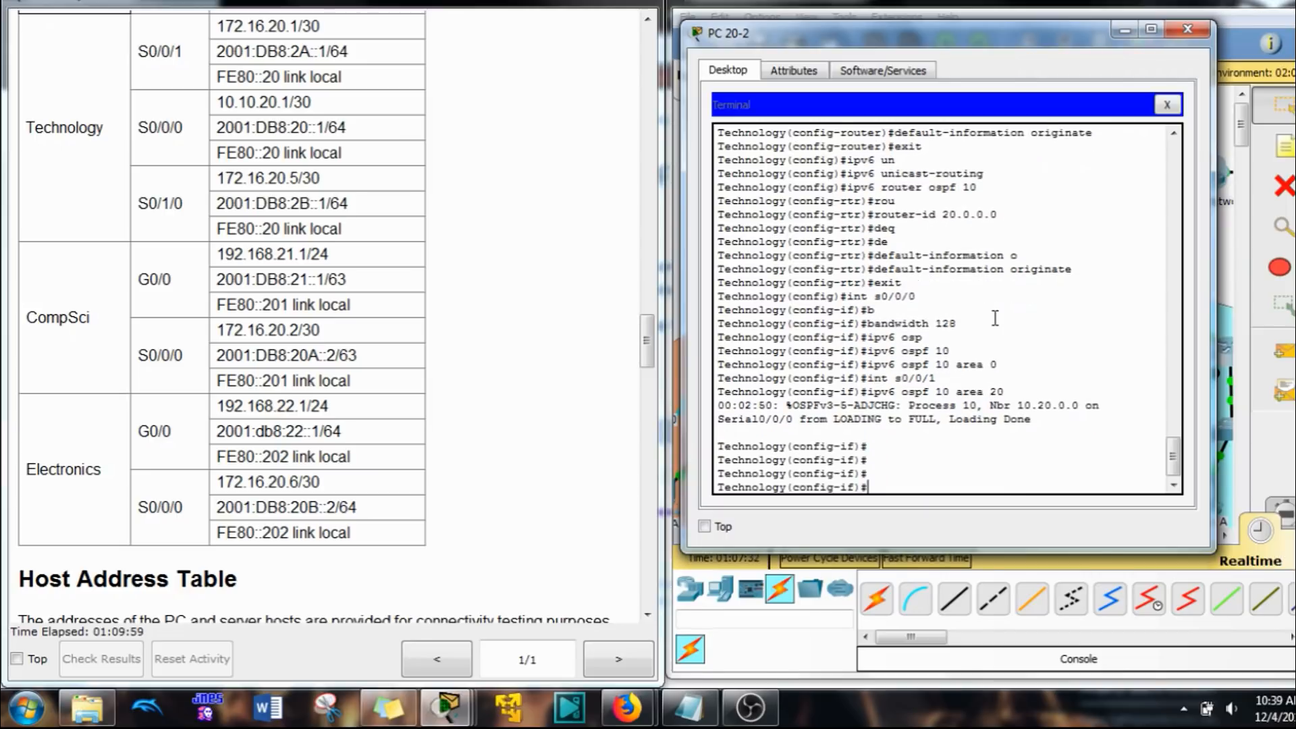
Step: Enable OSPFv3 process 10 in area 20 on the Technology router's interface s0/1/0 and exit interface configuration
key(Up)
key(Up)
key(Up)
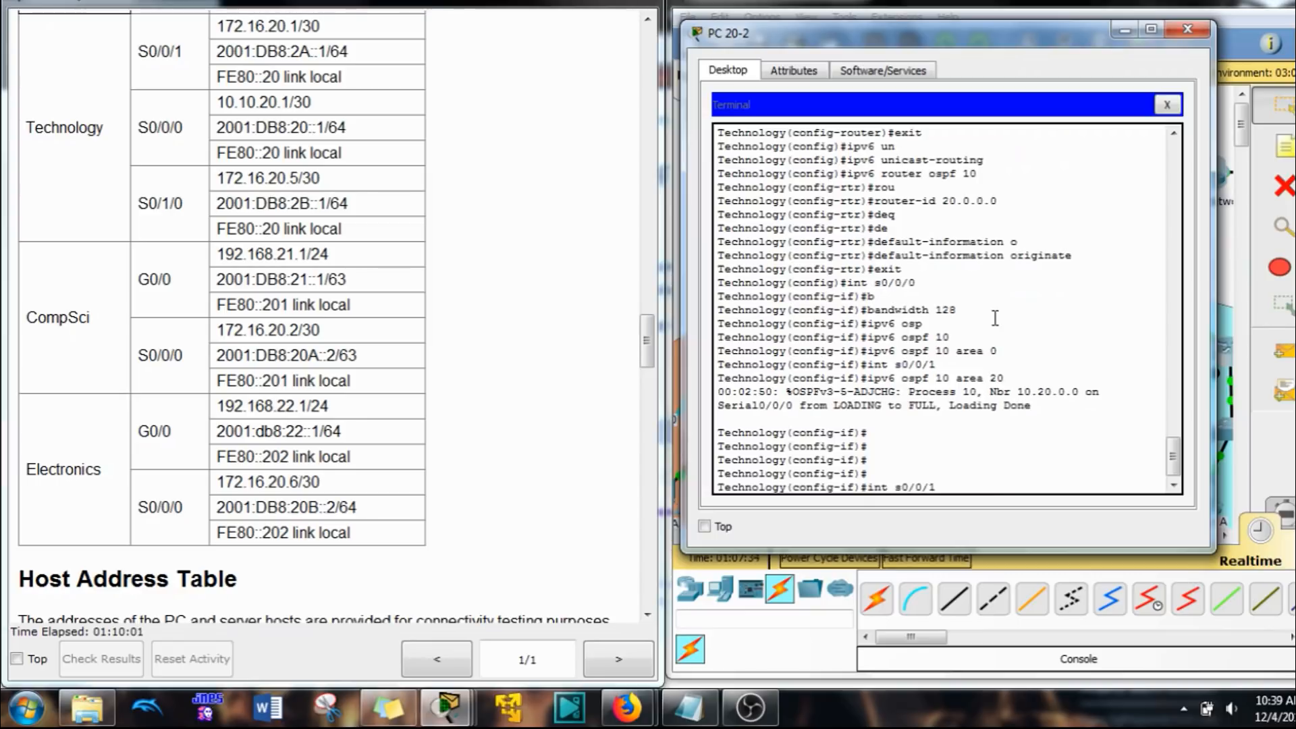
key(Down)
key(BackSpace)
text(0/0)
key(BackSpace)
key(BackSpace)
key(BackSpace)
key(Return)
key(Up)
key(Up)
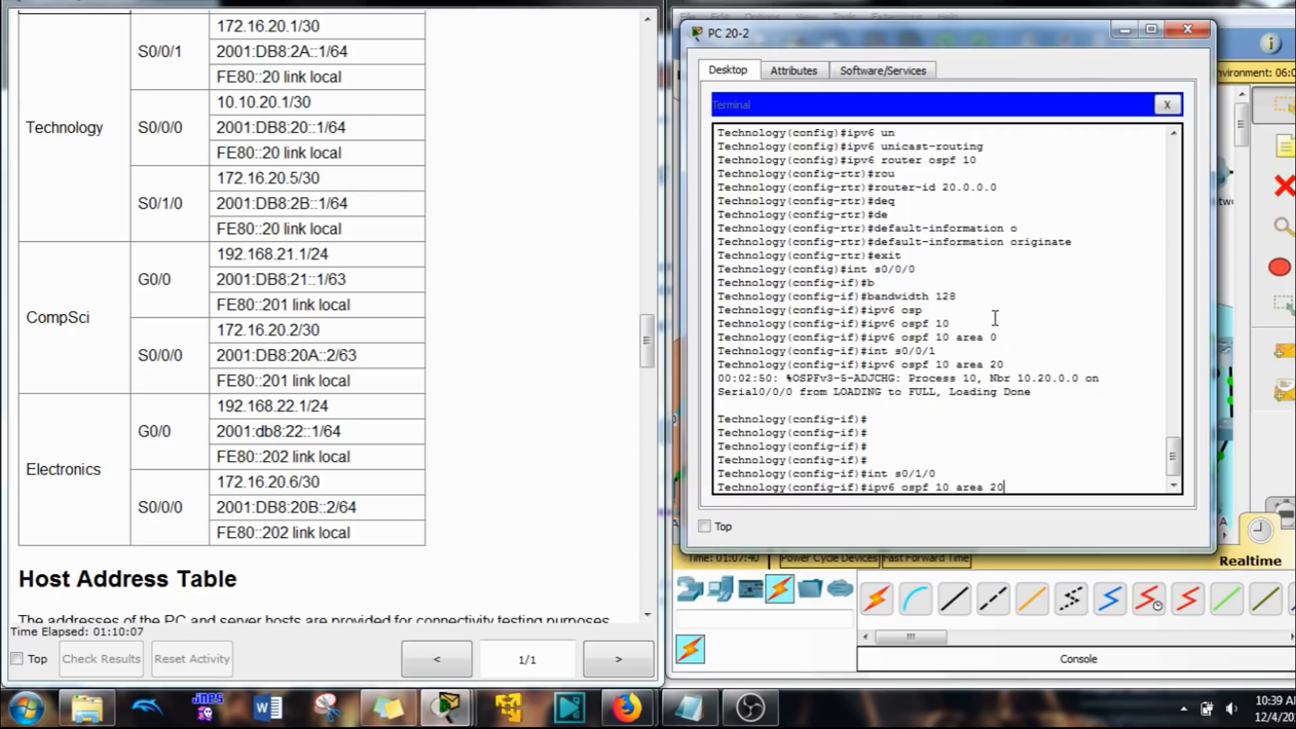
key(Return)
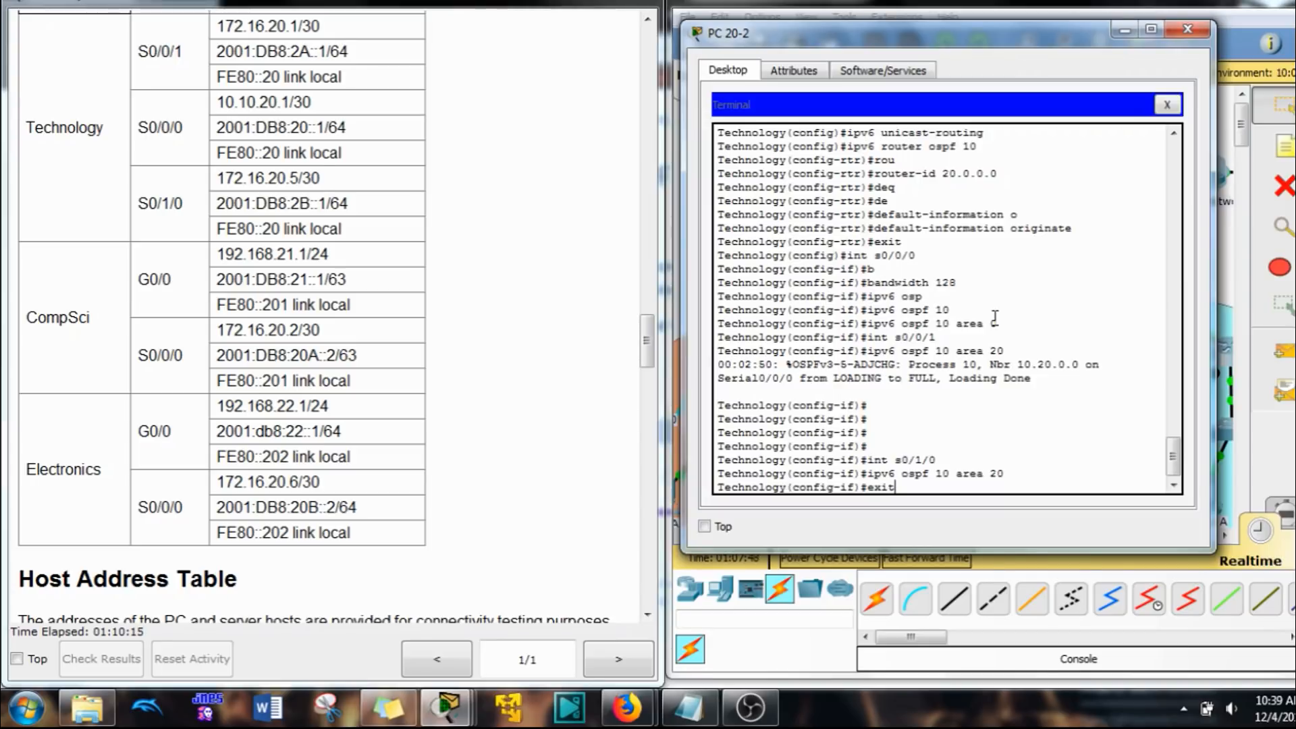
key(Return)
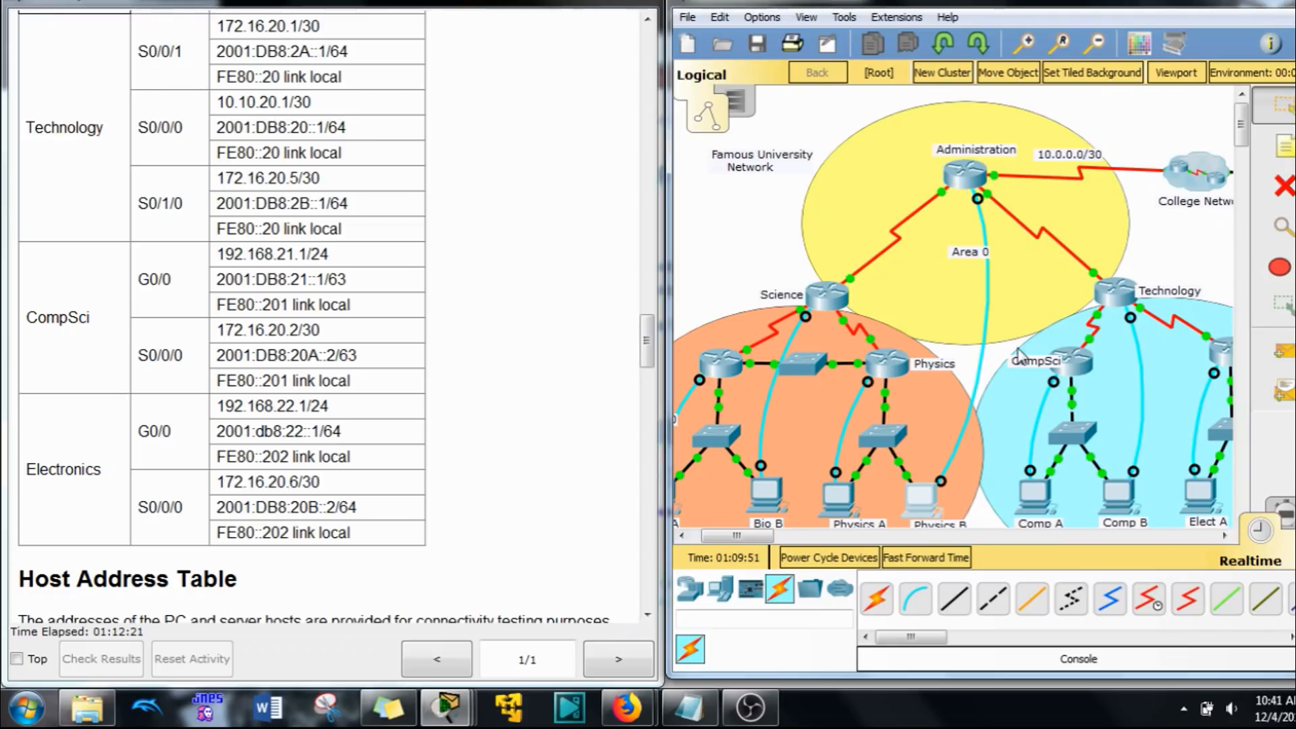
Step: Examine the Area 10 topology and read the Step 4 instructions for configuring OSPFv2 in multiple areas
drag(750, 539, 742, 539)
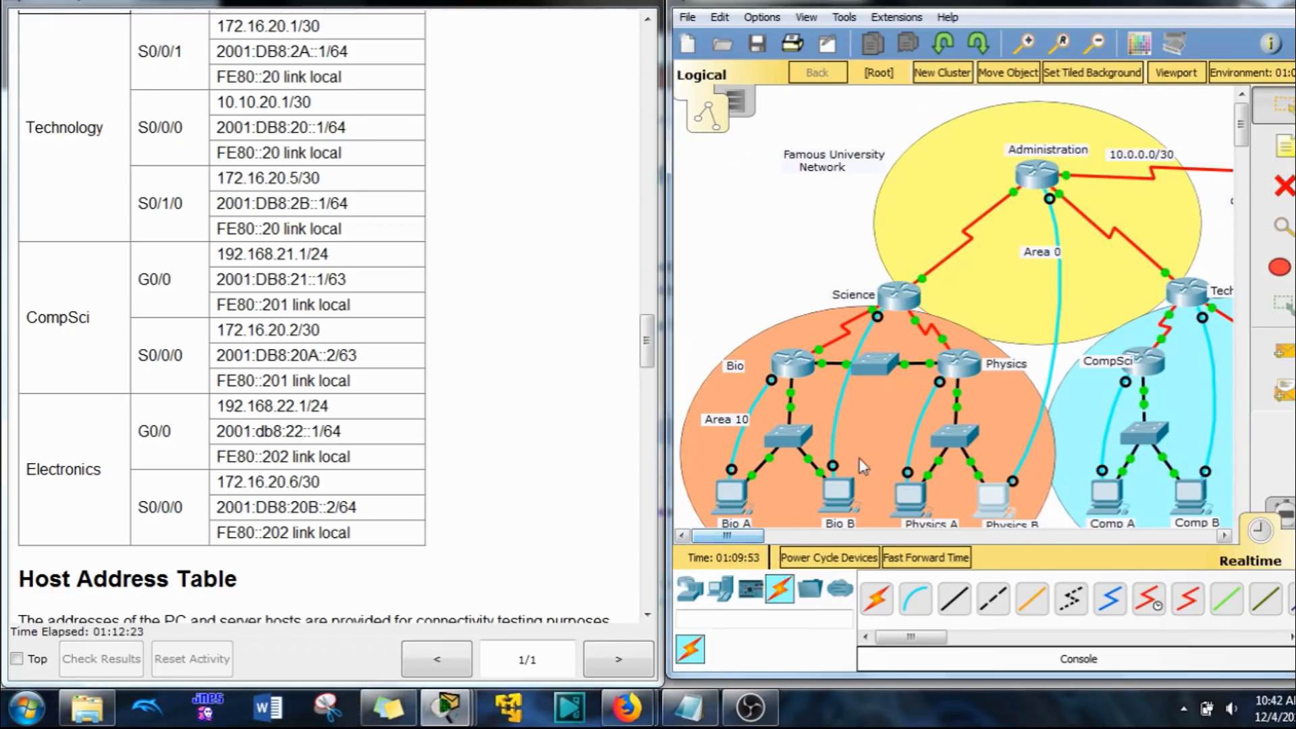
scroll(882, 432, down, 1)
scroll(882, 432, down, 1)
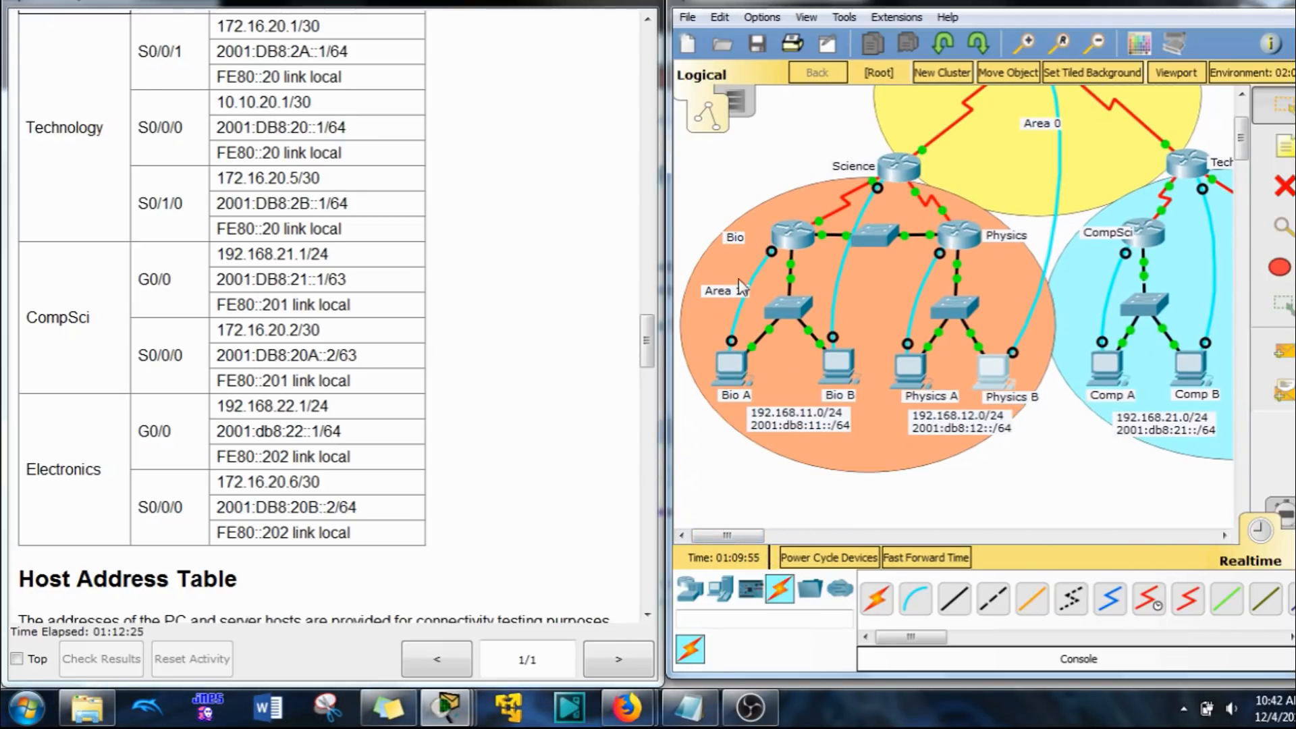
drag(647, 341, 644, 482)
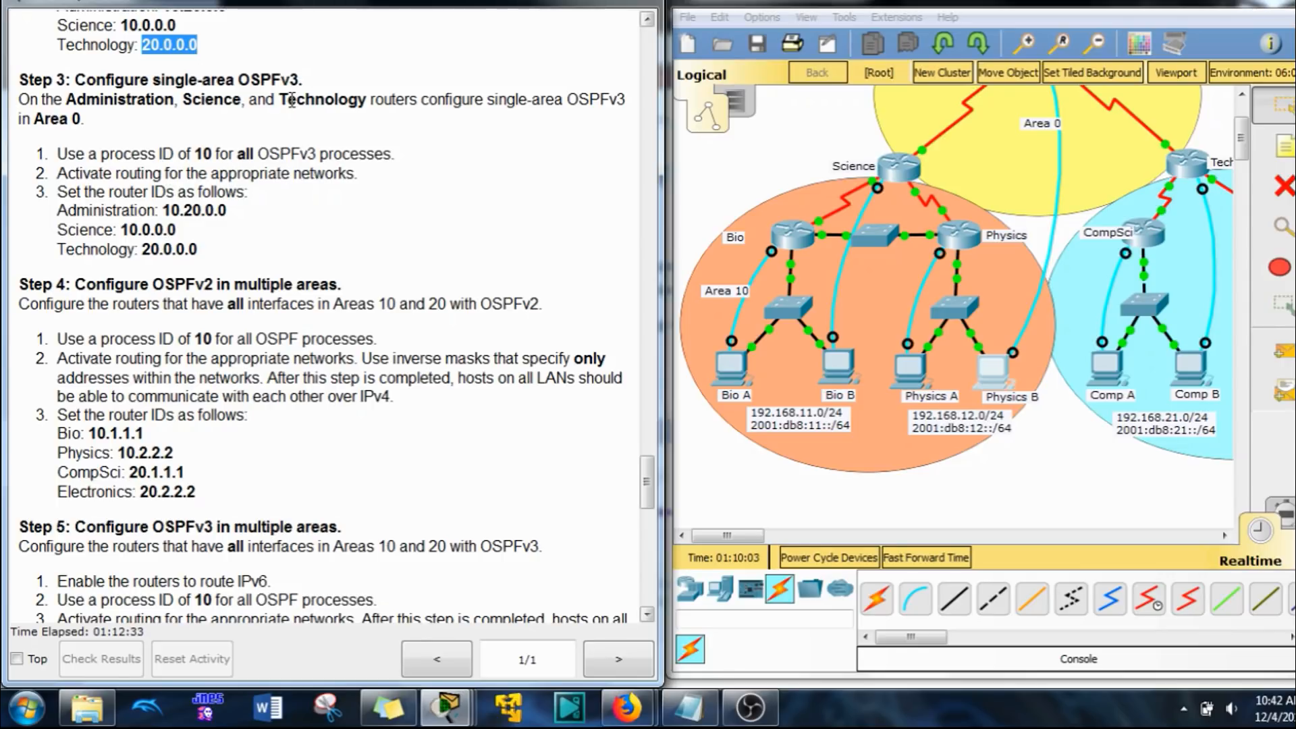
scroll(211, 158, down, 3)
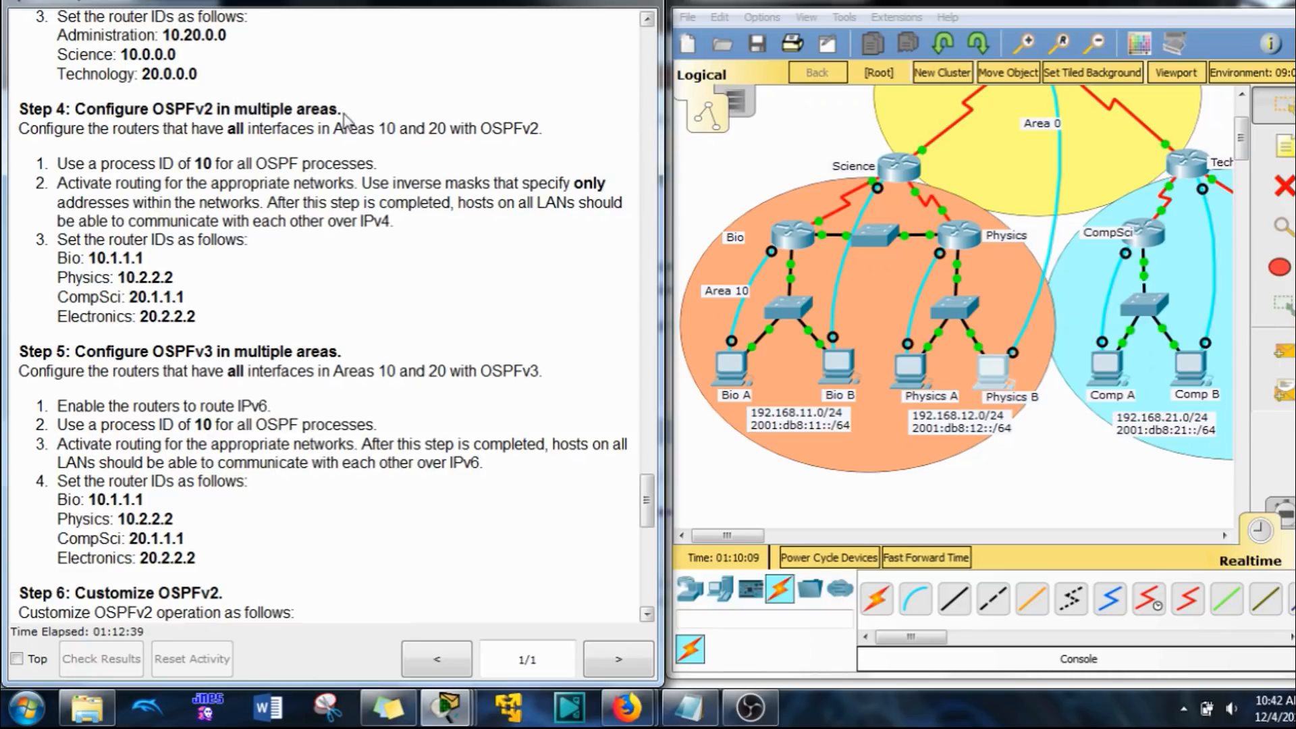
double_click(387, 128)
double_click(439, 129)
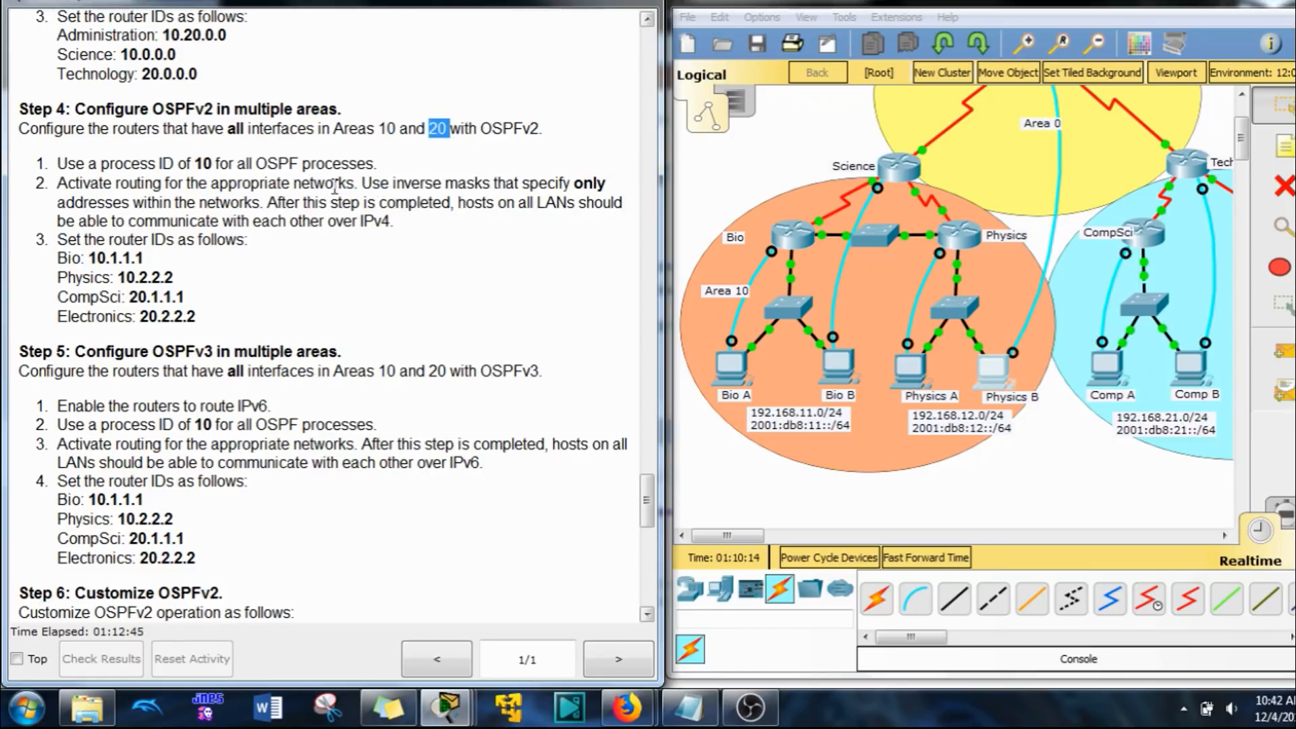
click(207, 160)
drag(398, 222, 314, 204)
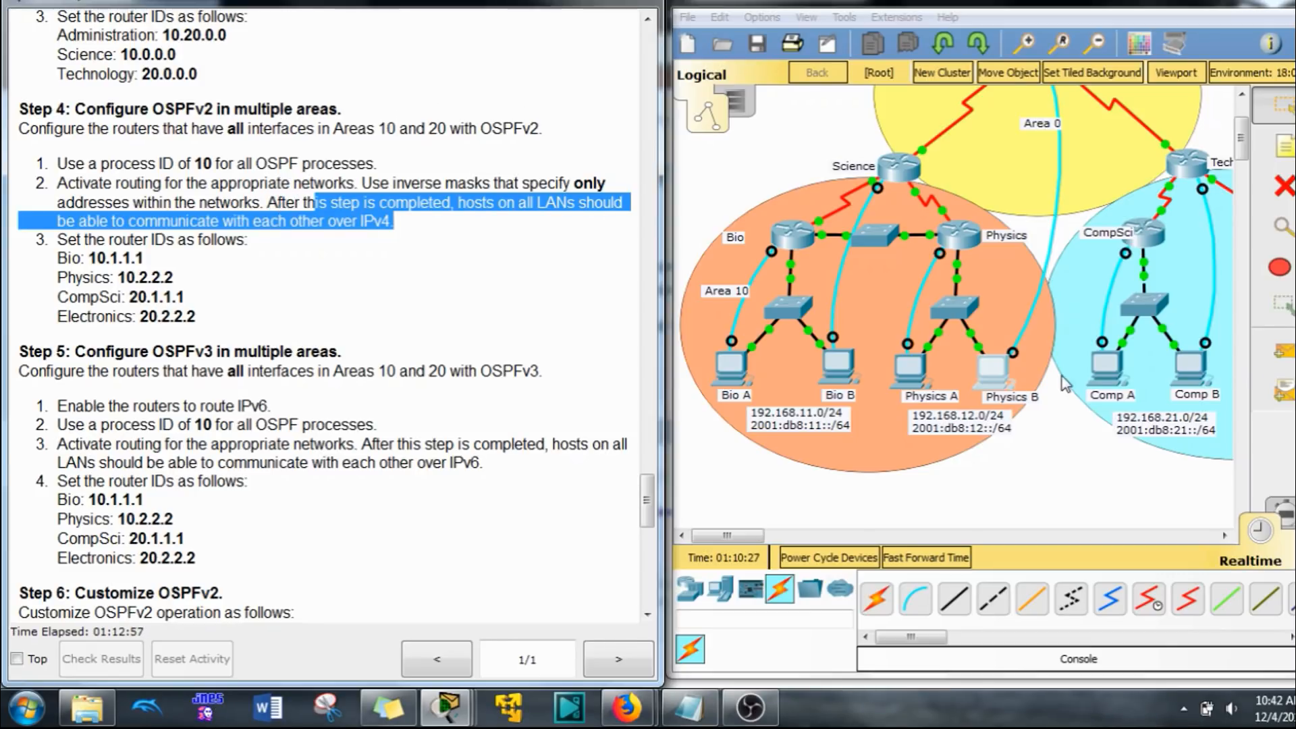
click(70, 256)
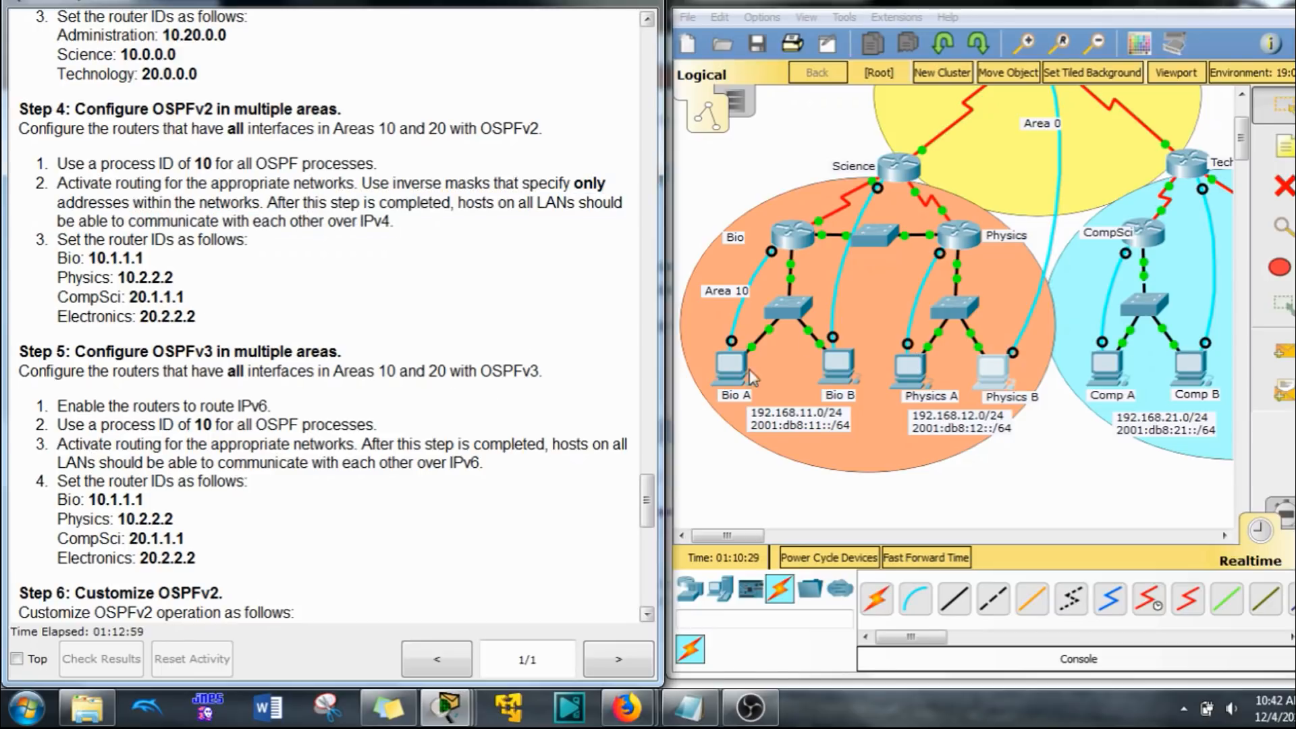
Step: Open the Bio A host's terminal session to the Bio router and try the enable command
click(729, 368)
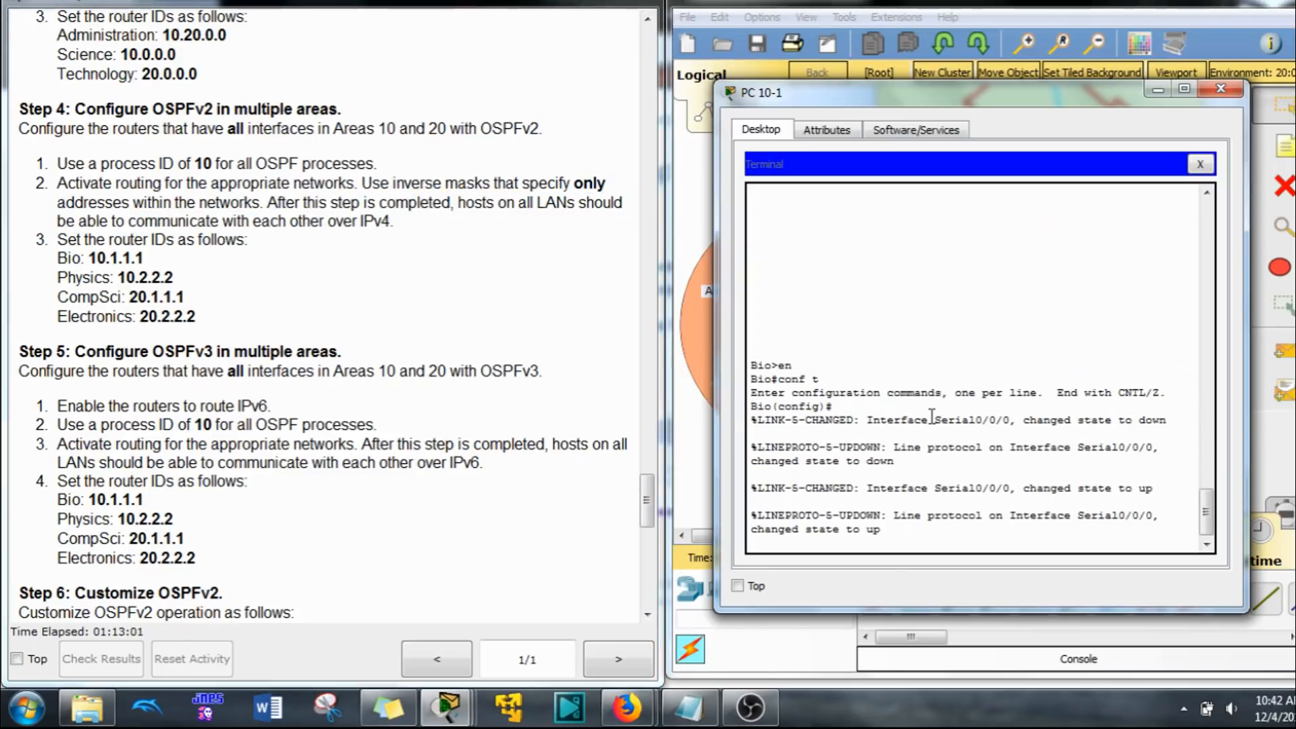
text(en)
key(Return)
text(e)
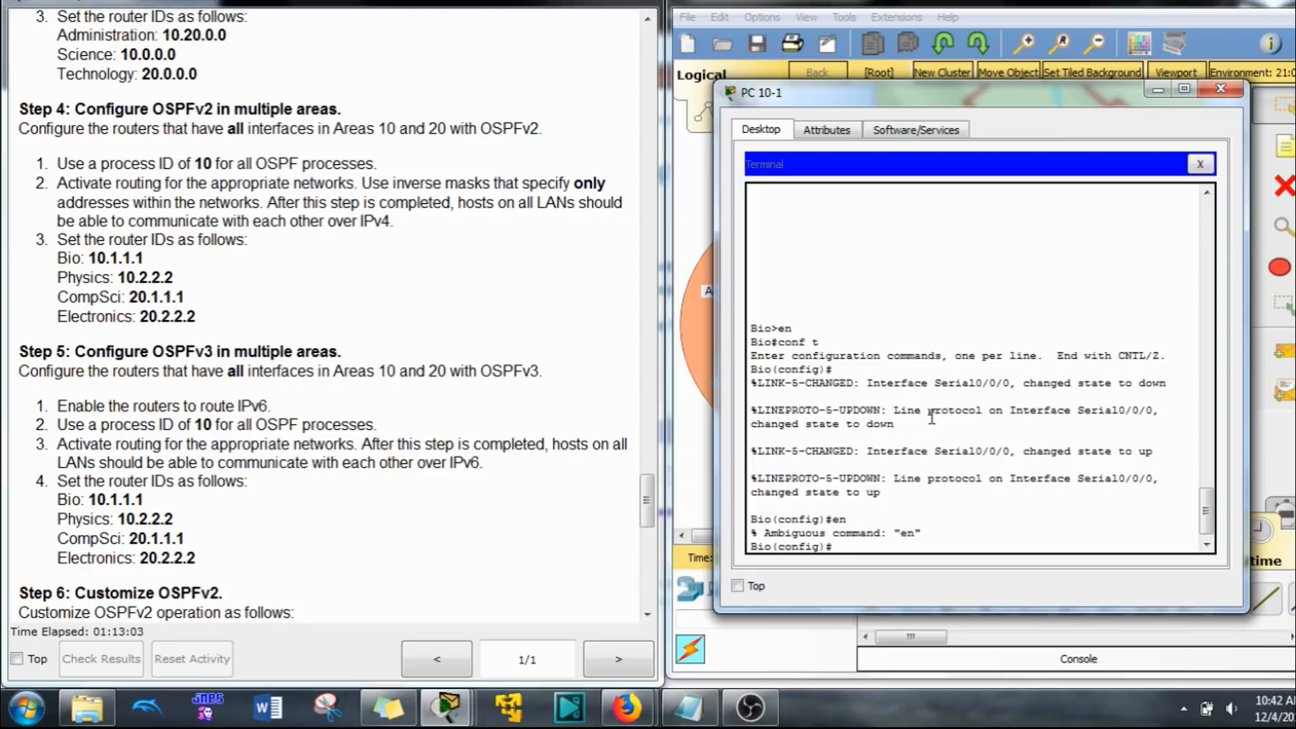
text(n)
key(Return)
text(en)
key(BackSpace)
key(BackSpace)
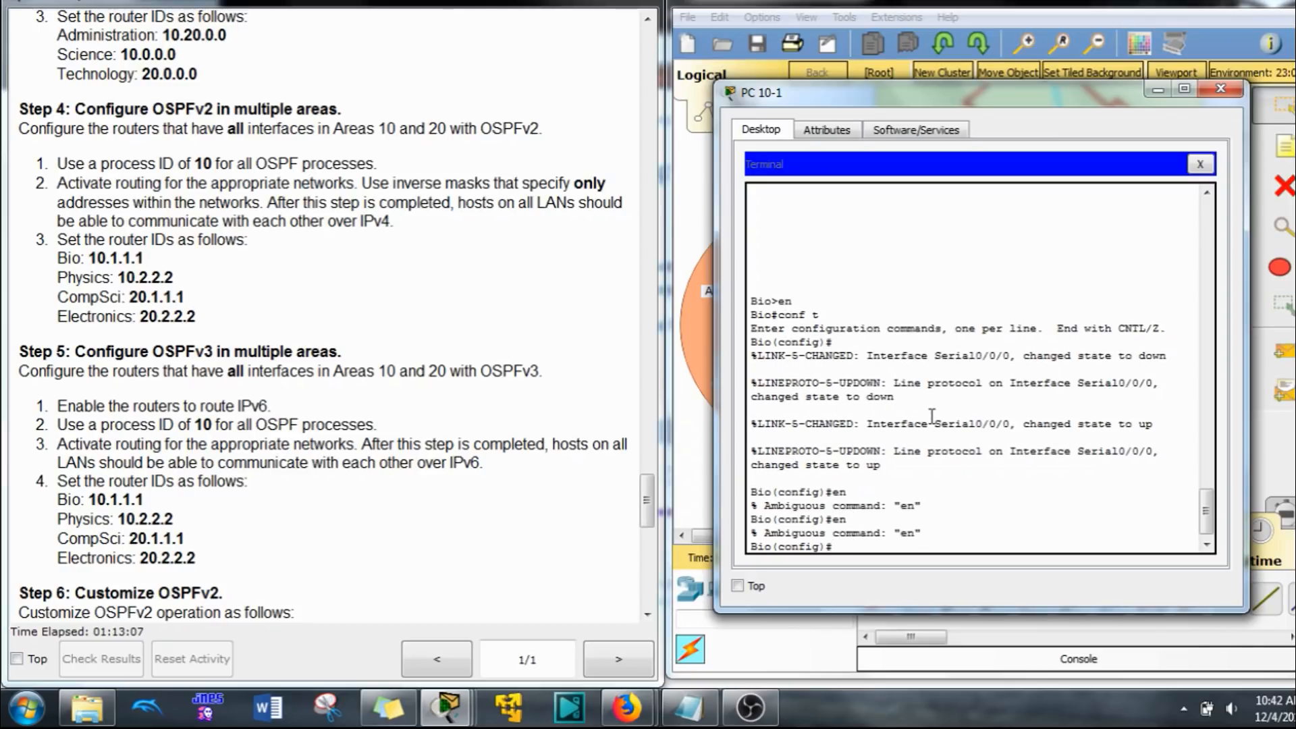
Step: Start OSPF process 10 on the Bio router and set its router ID to 10.1.1.1
right_click(931, 416)
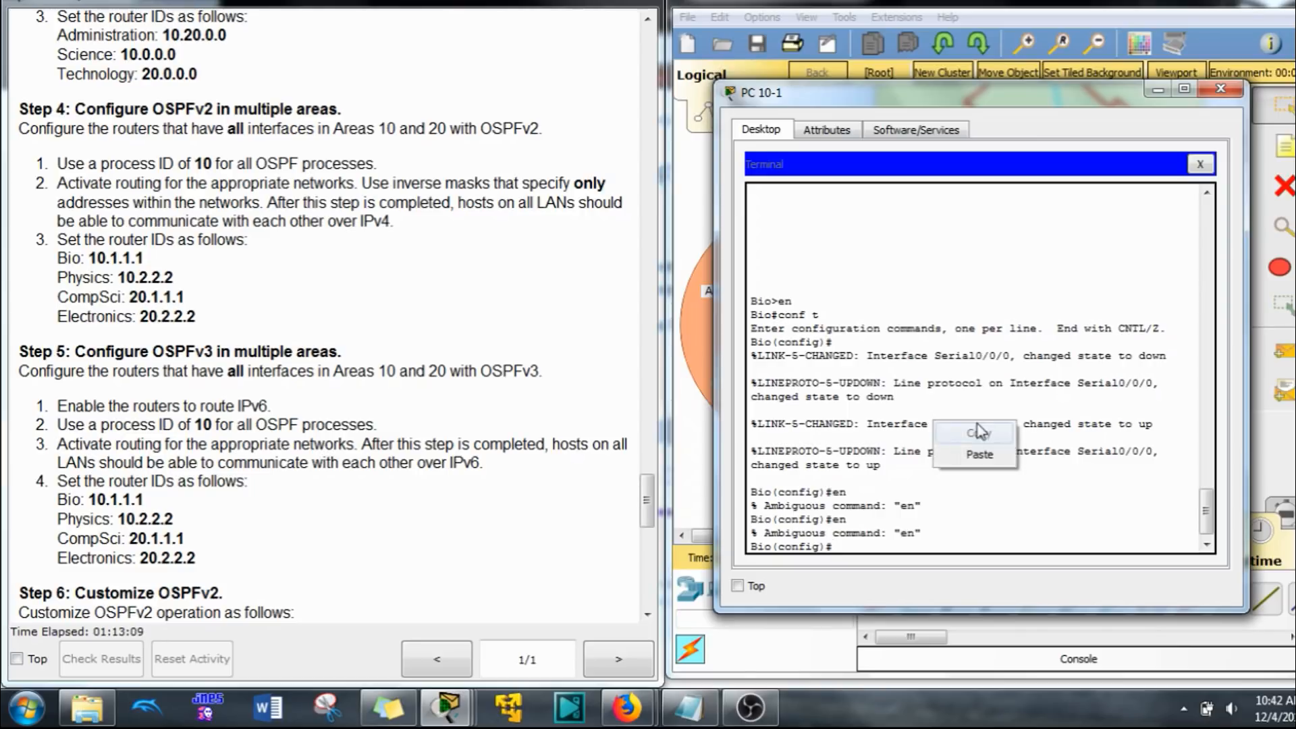
click(979, 449)
key(Return)
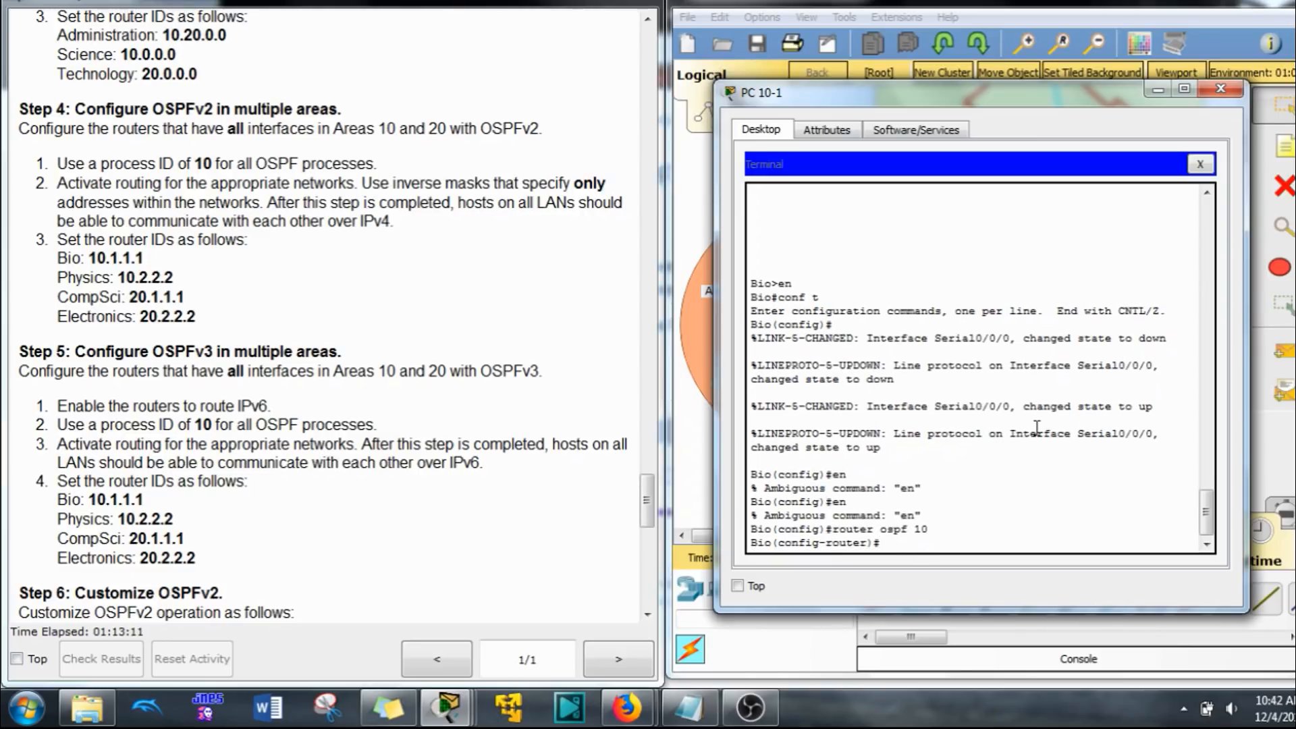
text(rou)
key(Tab)
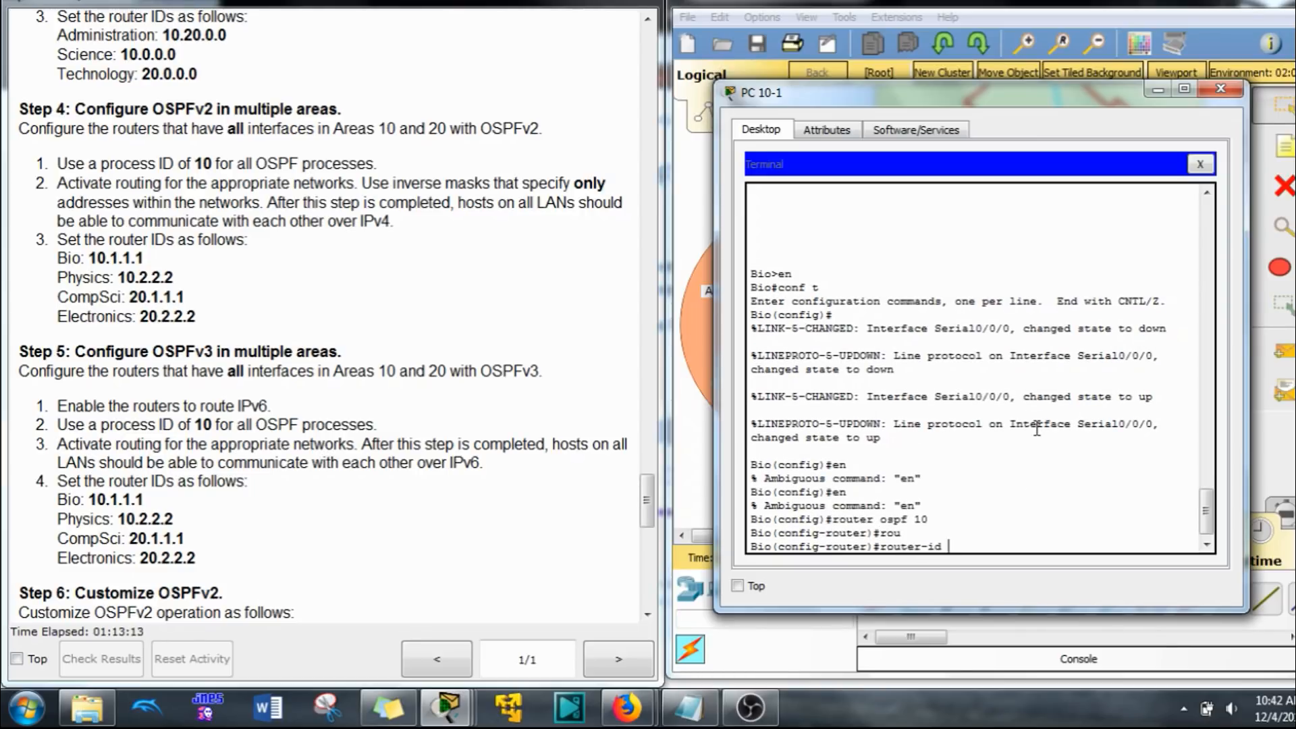
text(10.1.1.1)
key(Return)
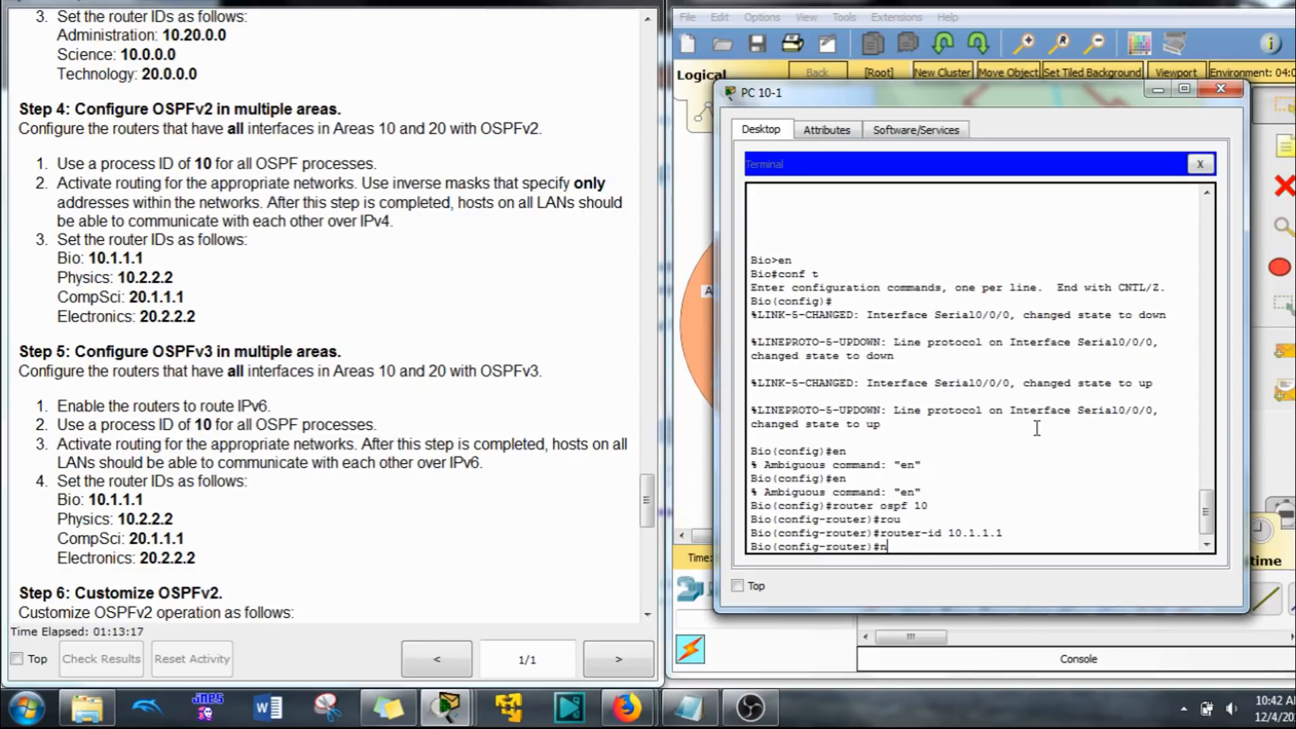
Step: Advertise the Bio router's network 192.168.11.0 with wildcard mask 0.0.0.255 in OSPF area 10
text(net)
key(Tab)
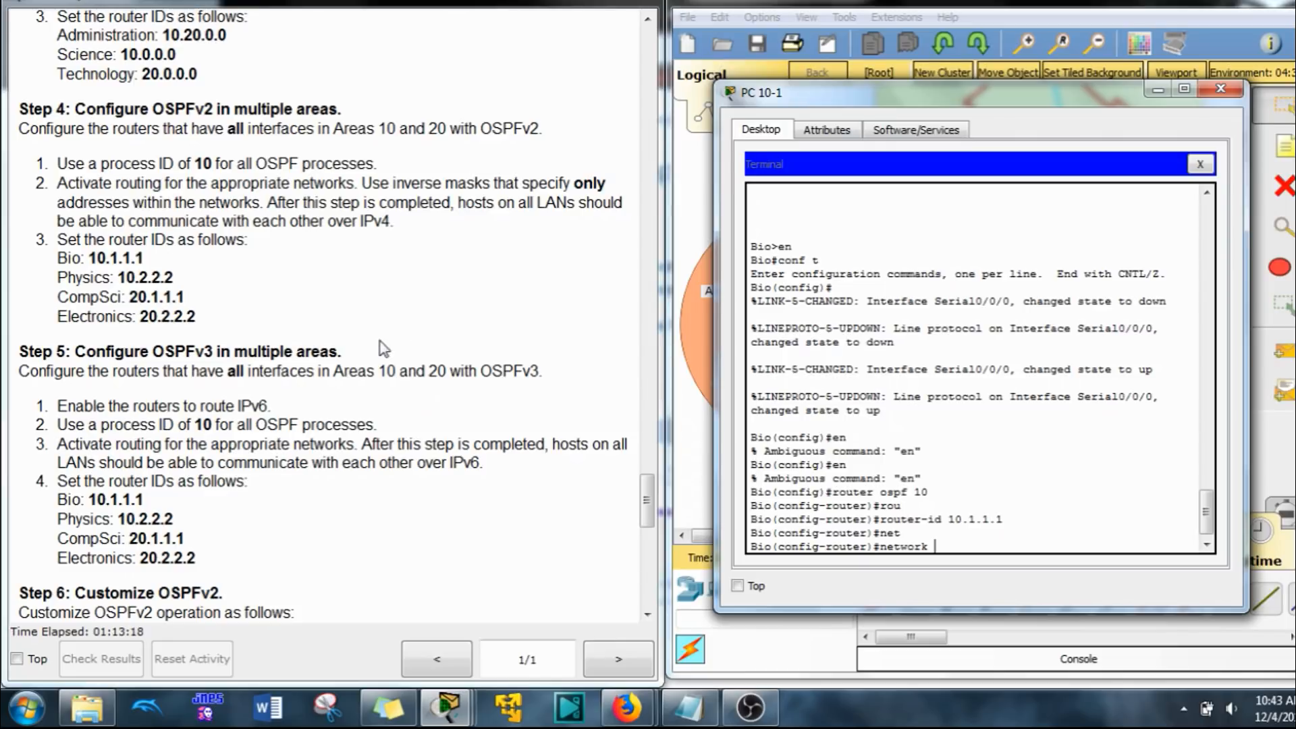
scroll(383, 348, up, 15)
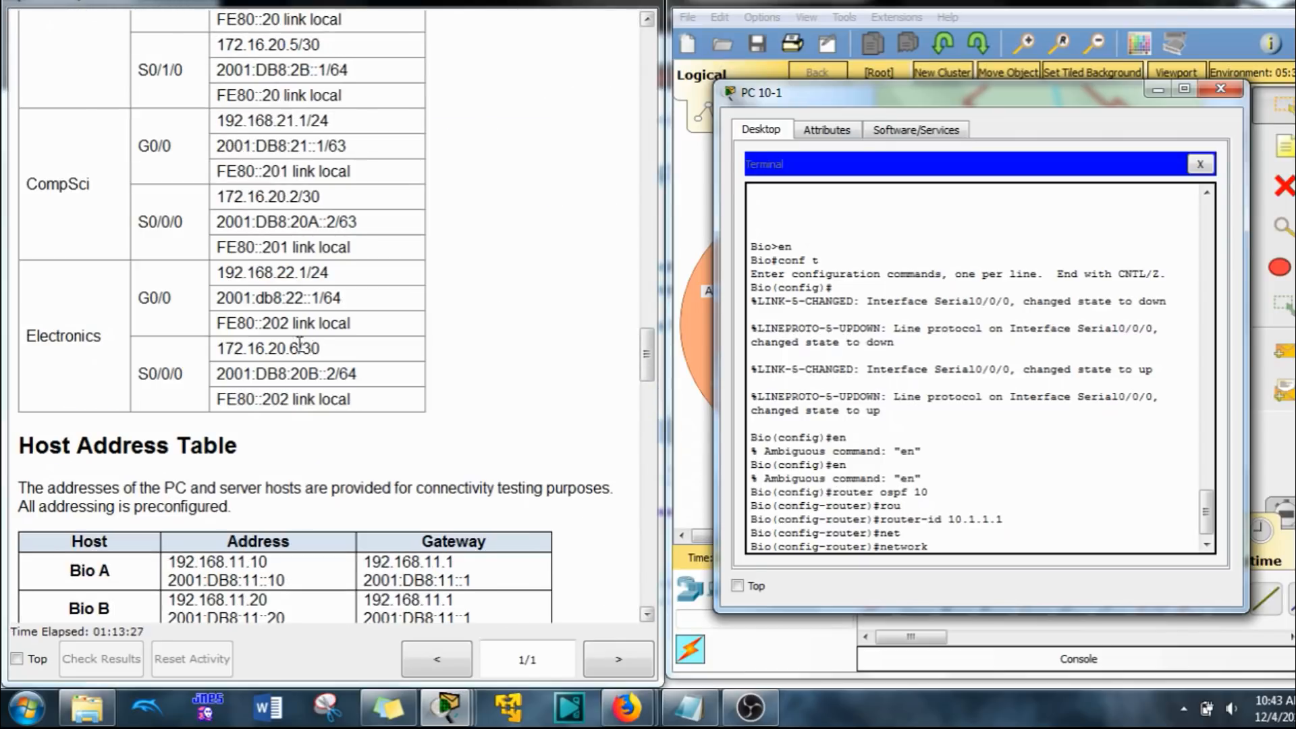
scroll(300, 344, up, 10)
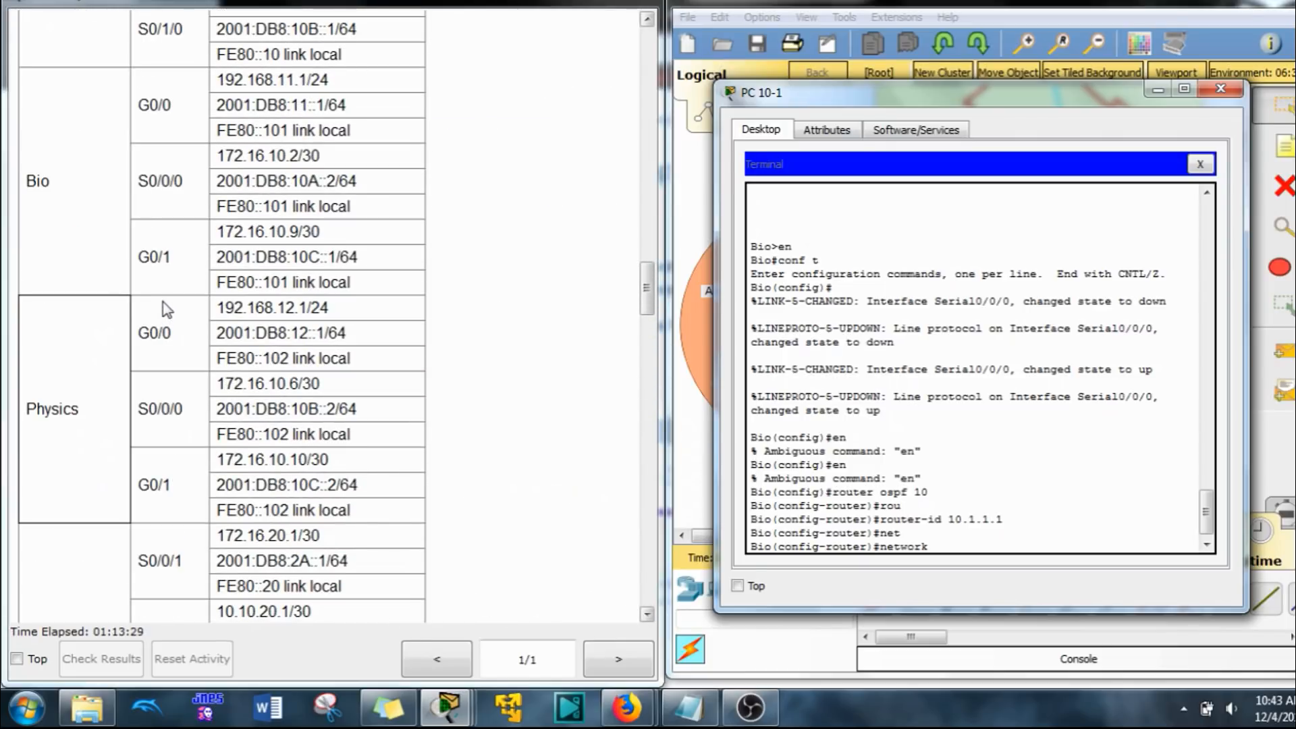
scroll(167, 310, down, 1)
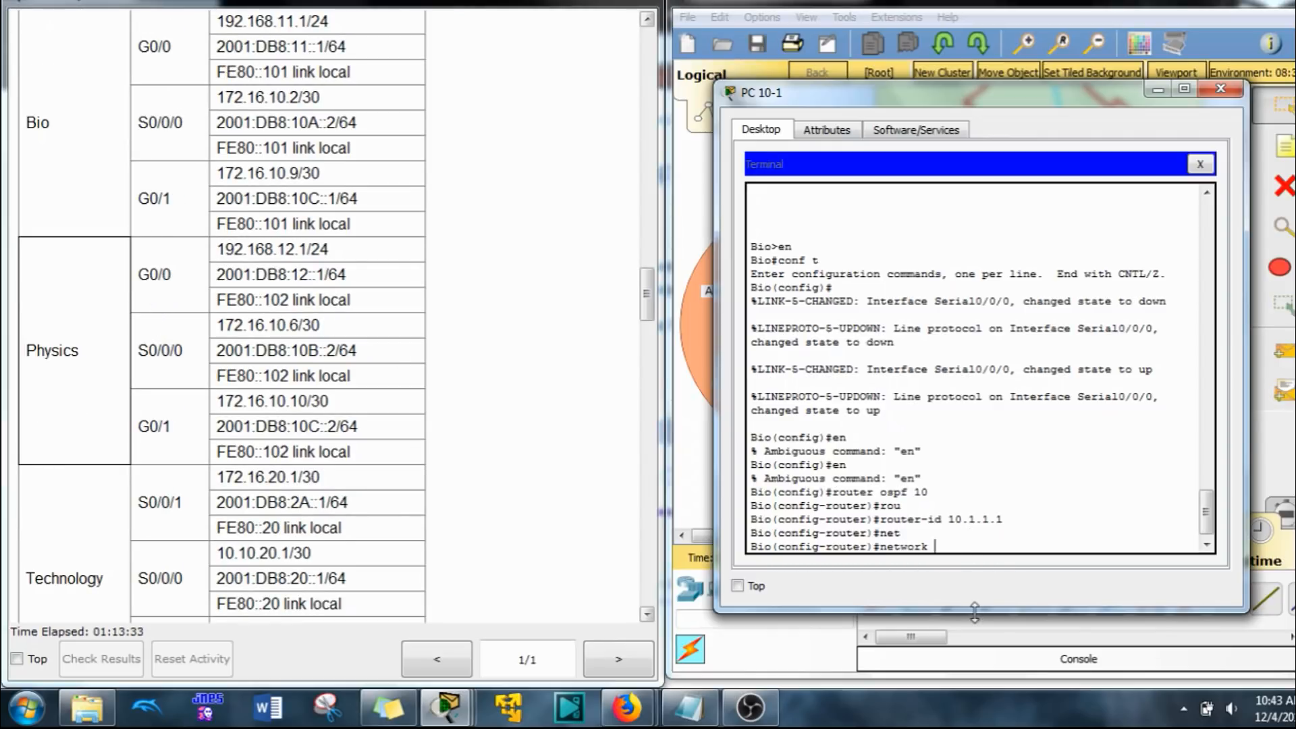
text(2.168.11.0 0.0.0.255)
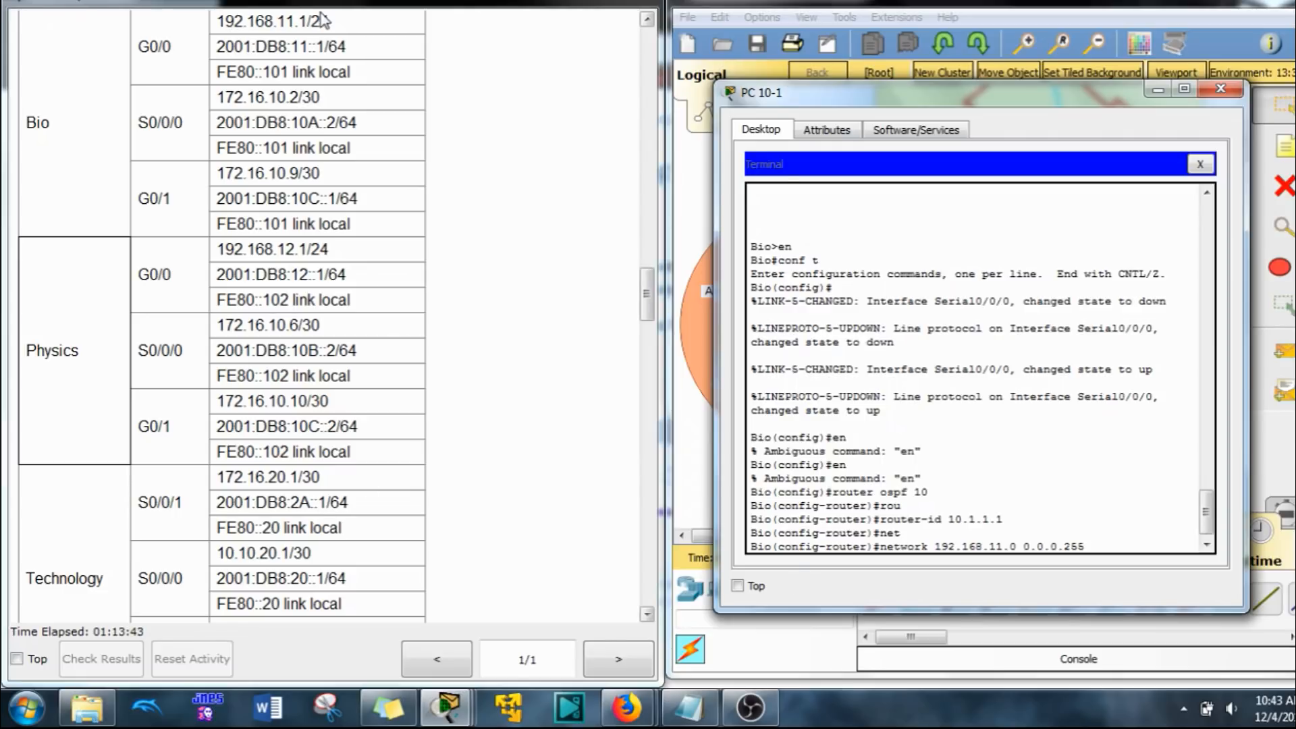
text( are)
key(Tab)
text(10)
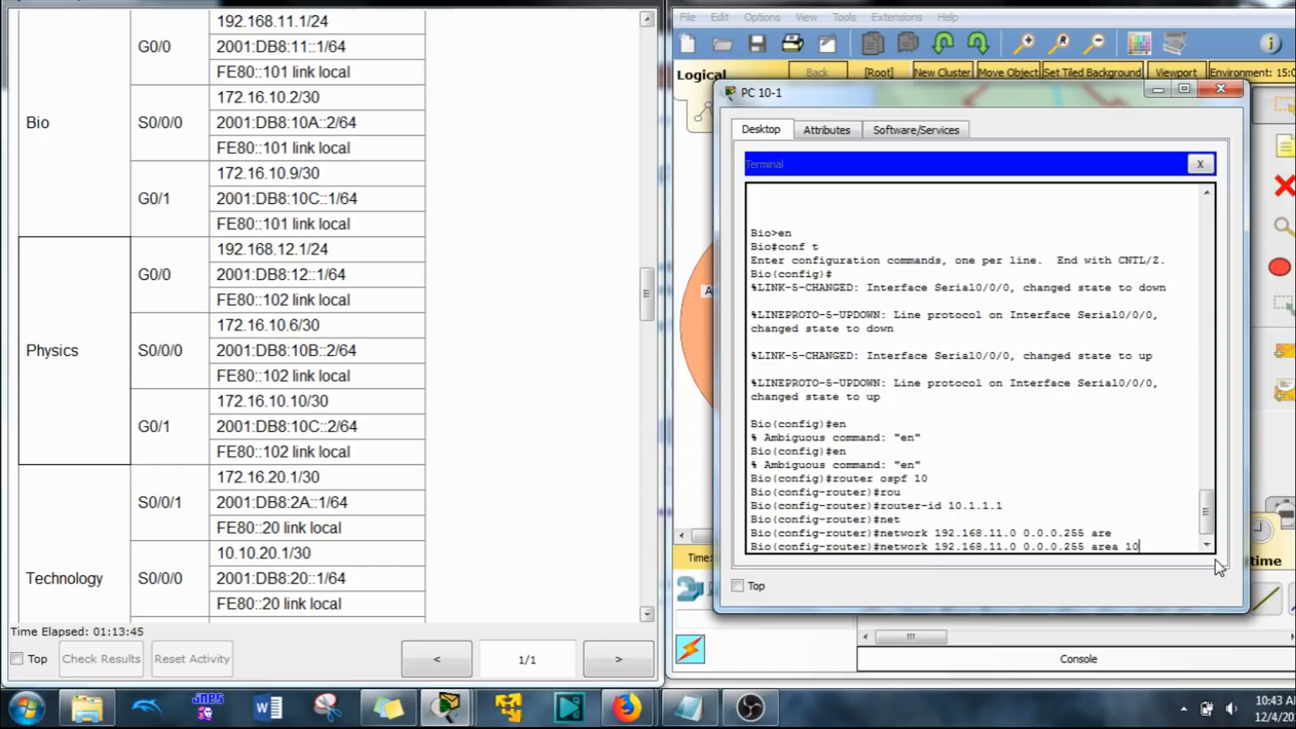
key(Return)
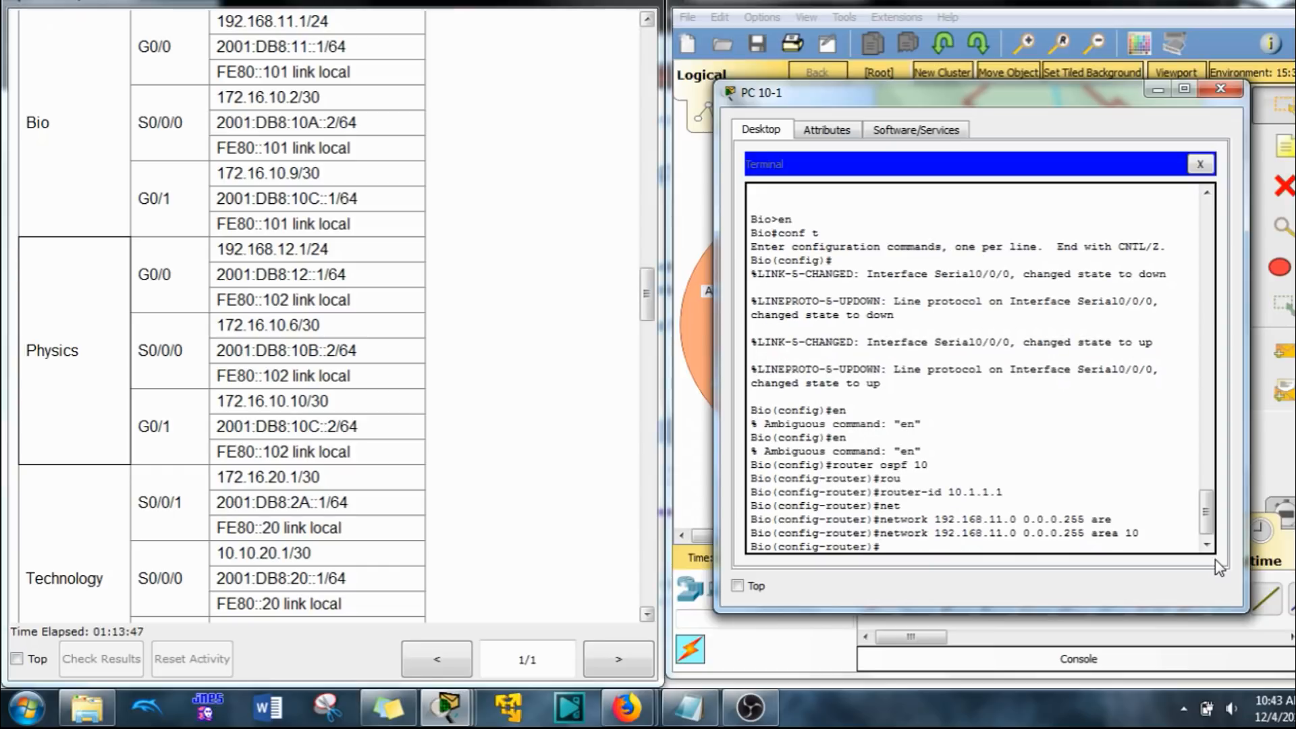
Step: Advertise the Bio router's network 172.16.10.0 with wildcard mask 0.0.0.3 in OSPF area 10
text(net)
key(Tab)
text(172)
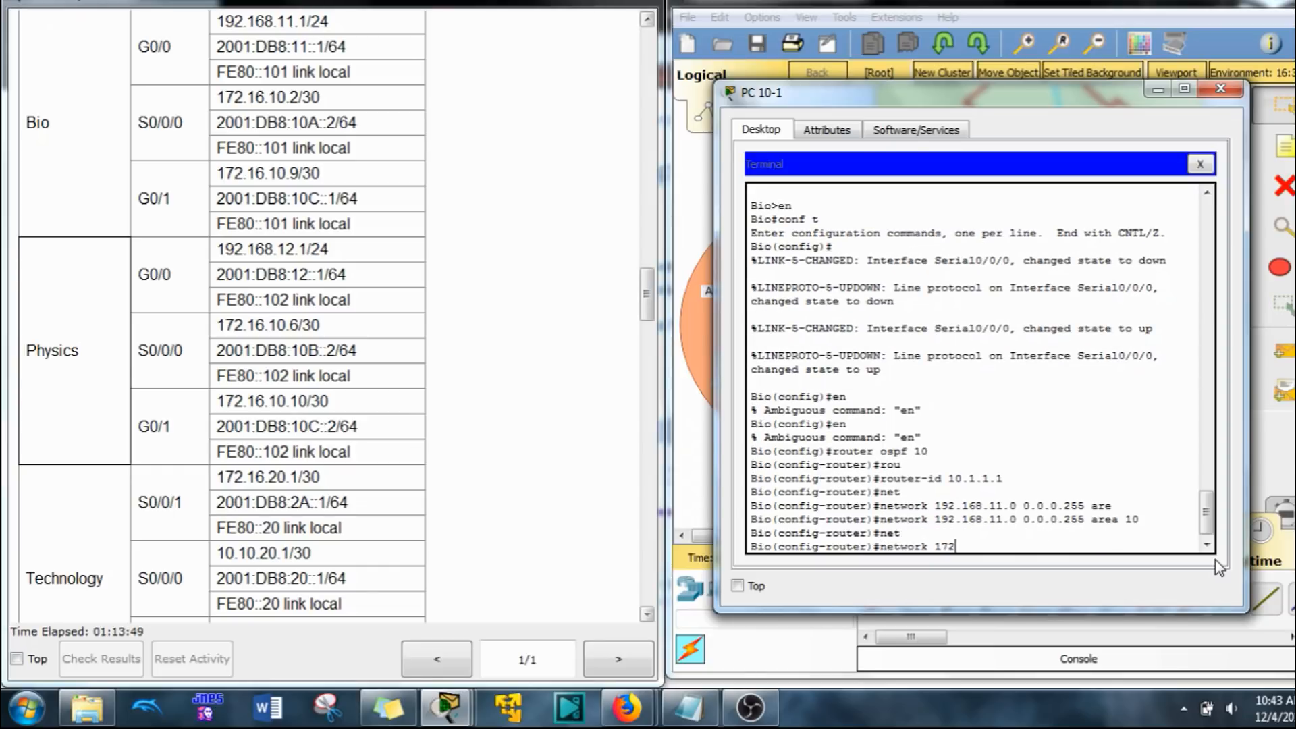
text(.16.10)
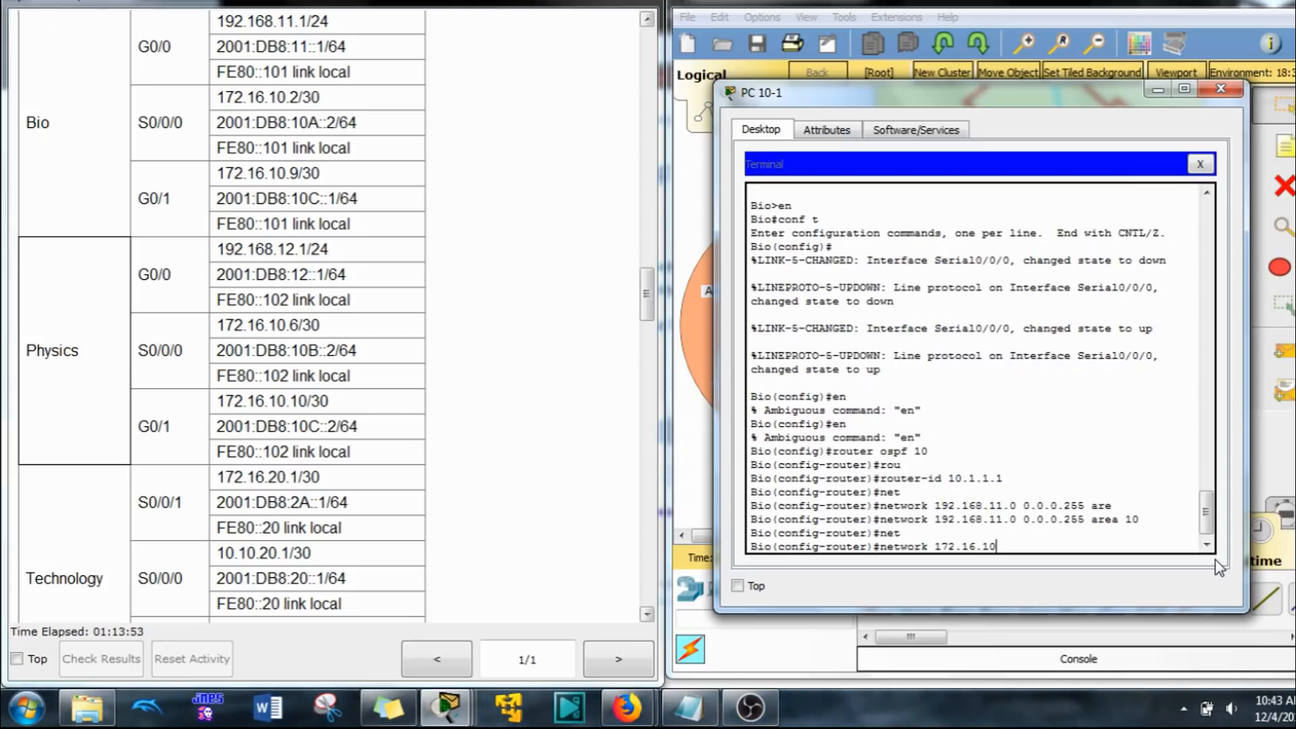
text(.0 0.0.0.3 are)
key(Tab)
text(10)
key(Return)
key(Up)
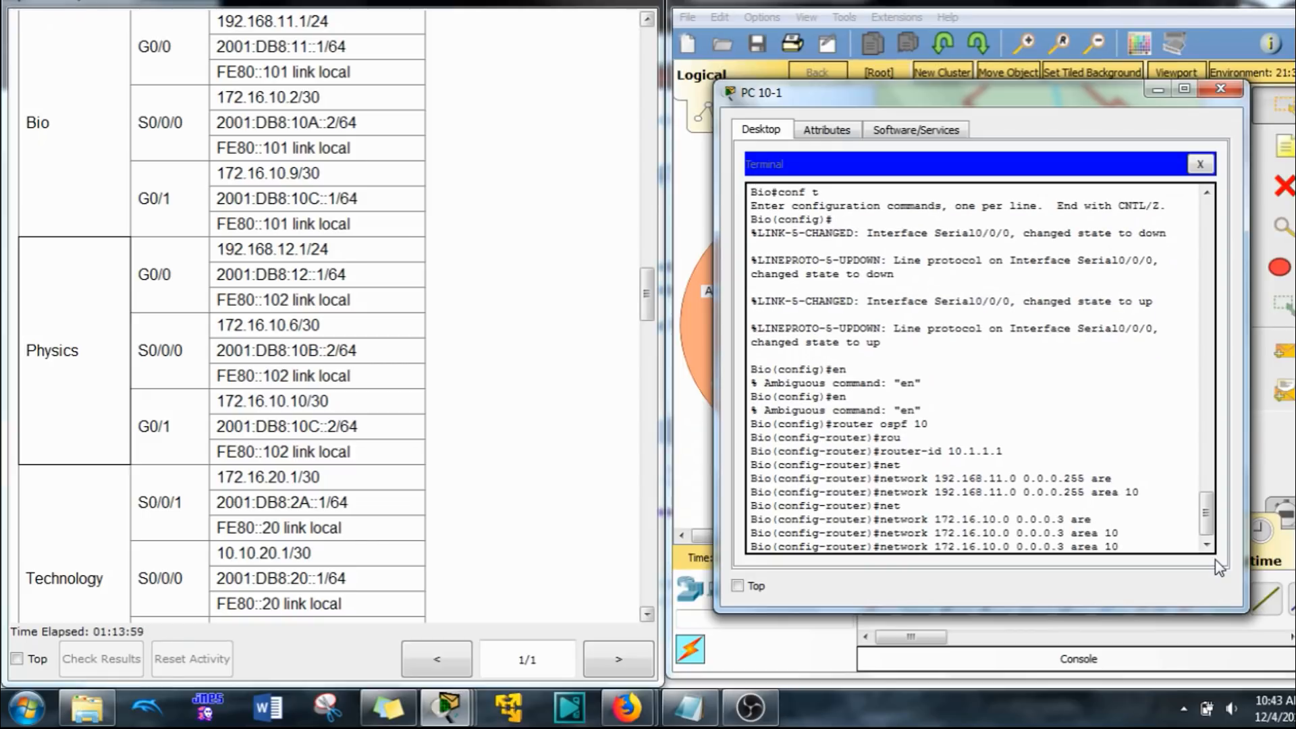
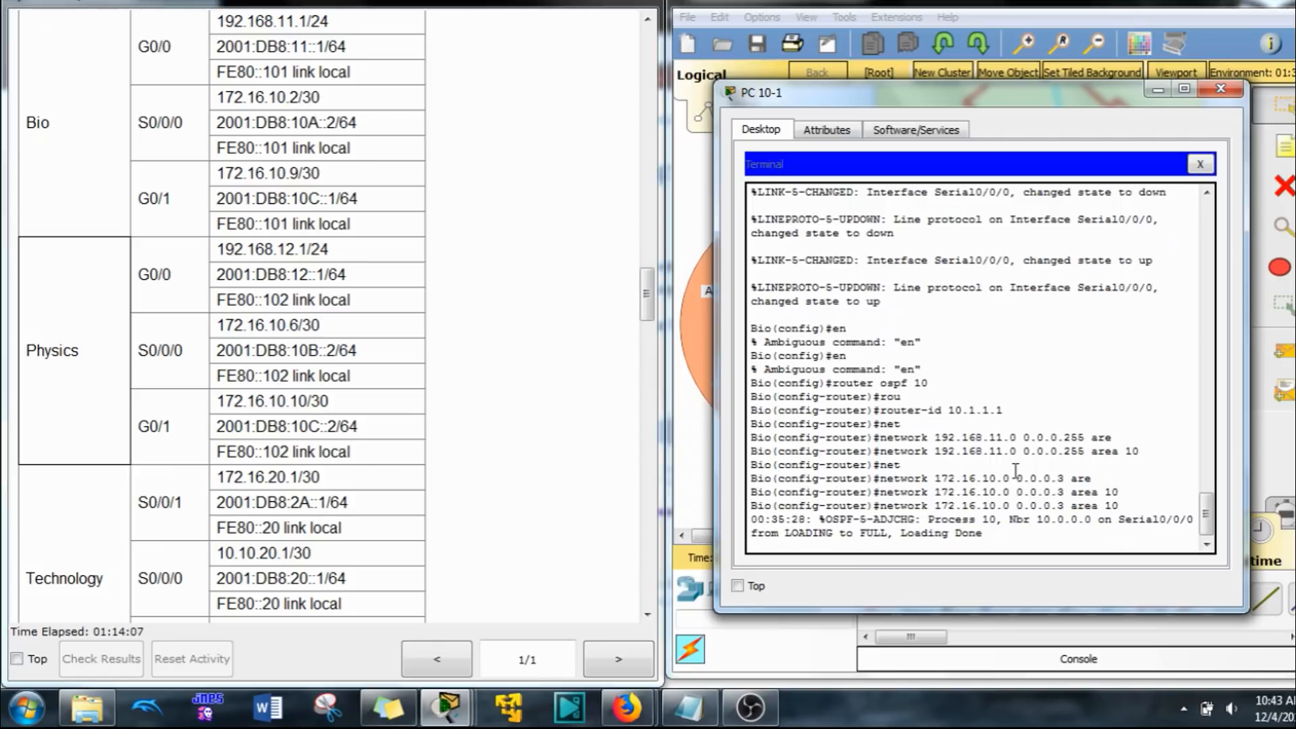
Step: Advertise the Bio router's network 172.16.10.8 with wildcard mask 0.0.0.3 in OSPF area 10 and return to global configuration
scroll(1016, 470, up, 1)
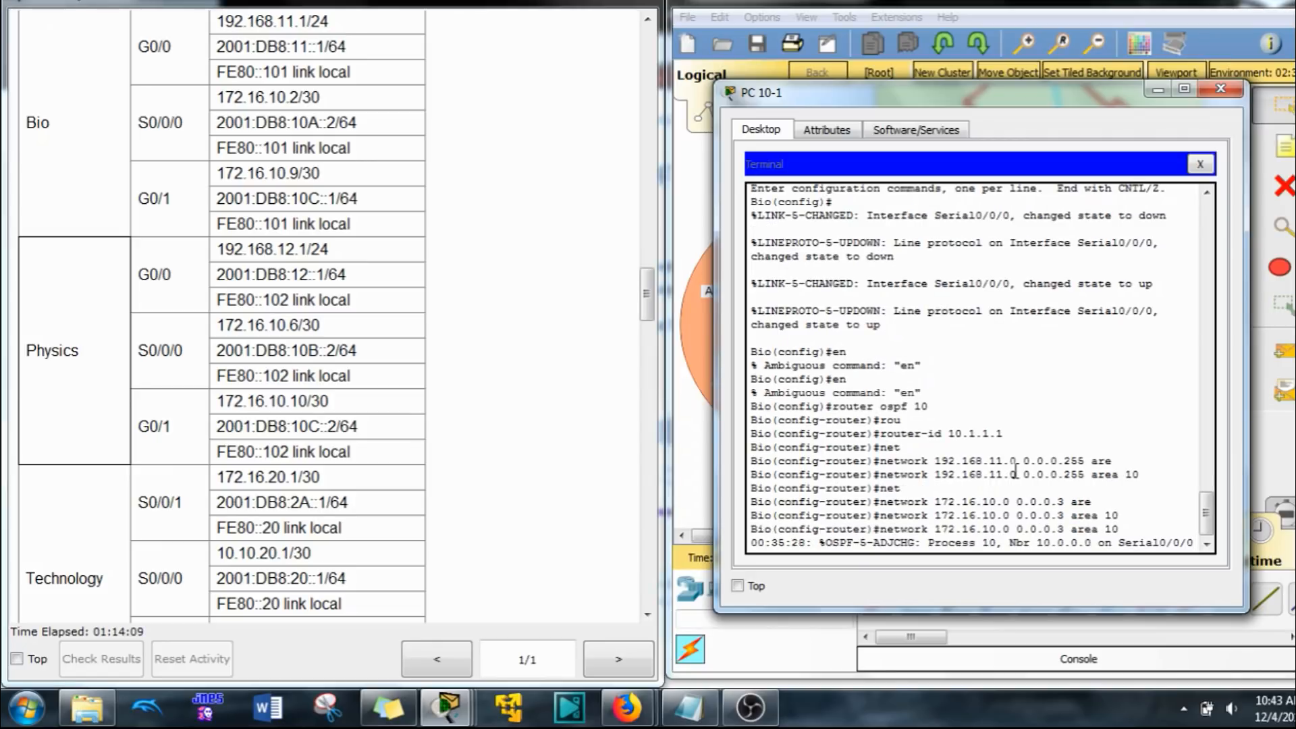
key(Return)
key(Return)
key(Return)
key(Up)
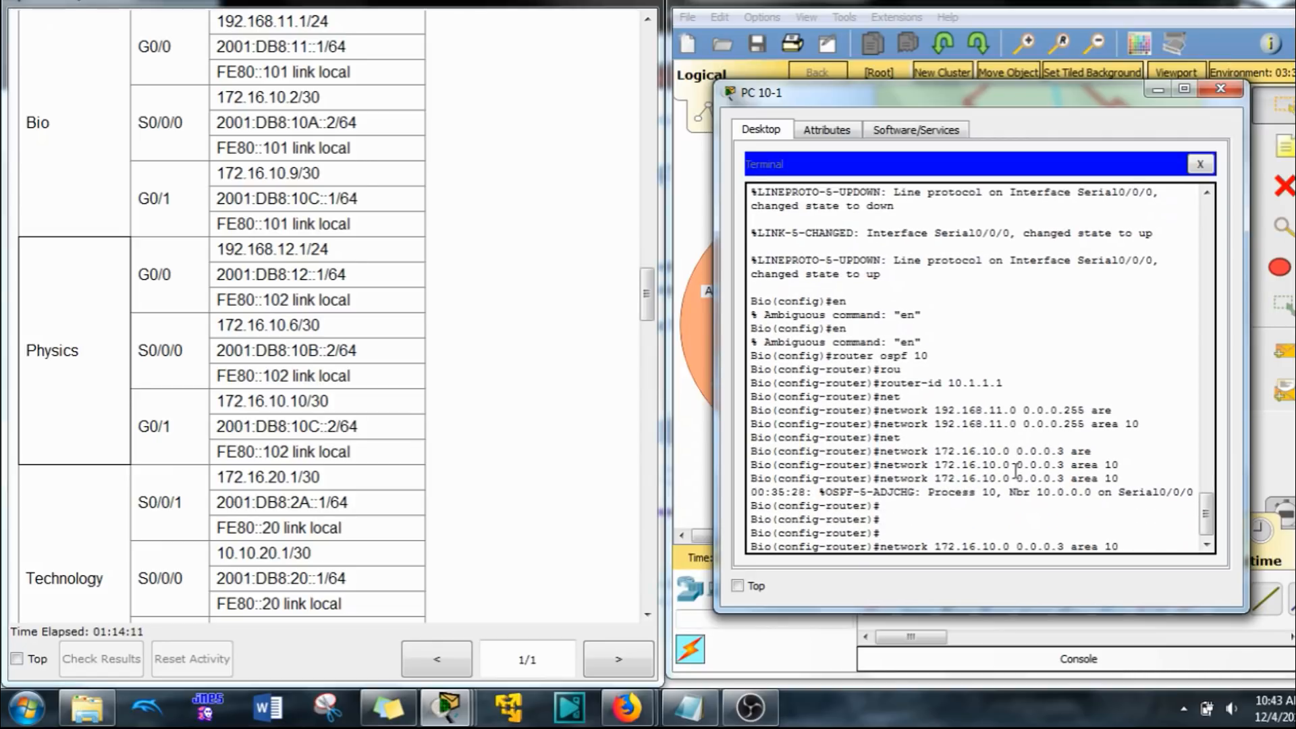
key(Left)
key(Left)
key(Left)
key(Left)
key(Left)
key(BackSpace)
text(8)
key(Return)
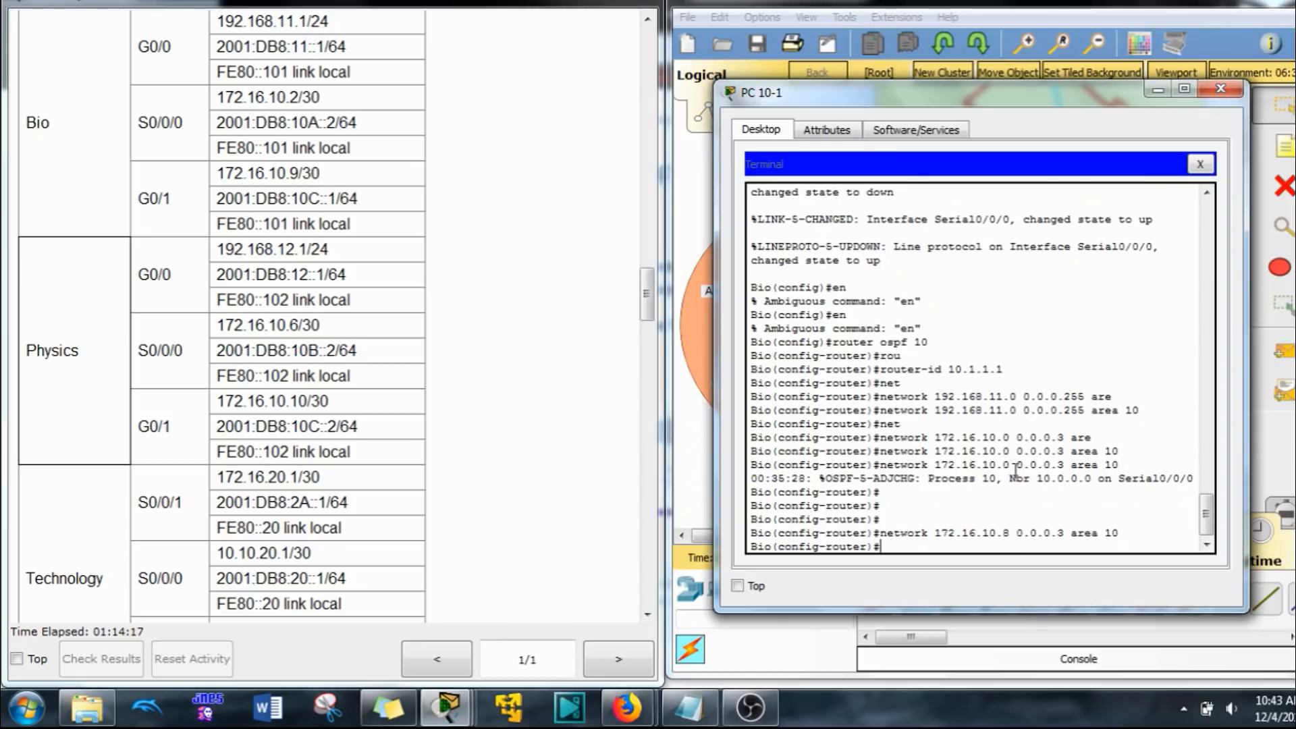
text(exit)
key(Return)
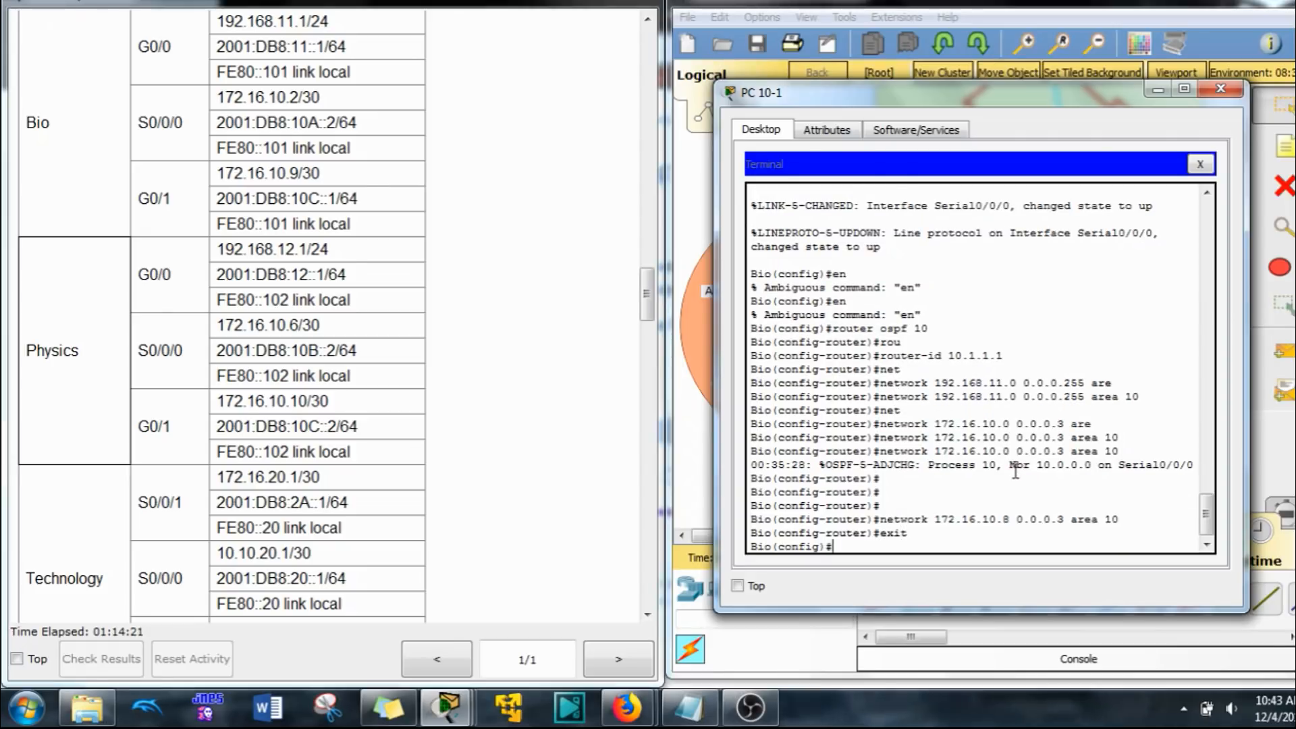
Step: Enable IPv6 unicast routing on the Bio router and start OSPFv3 process 10
text(ipv6 un)
key(Tab)
key(Return)
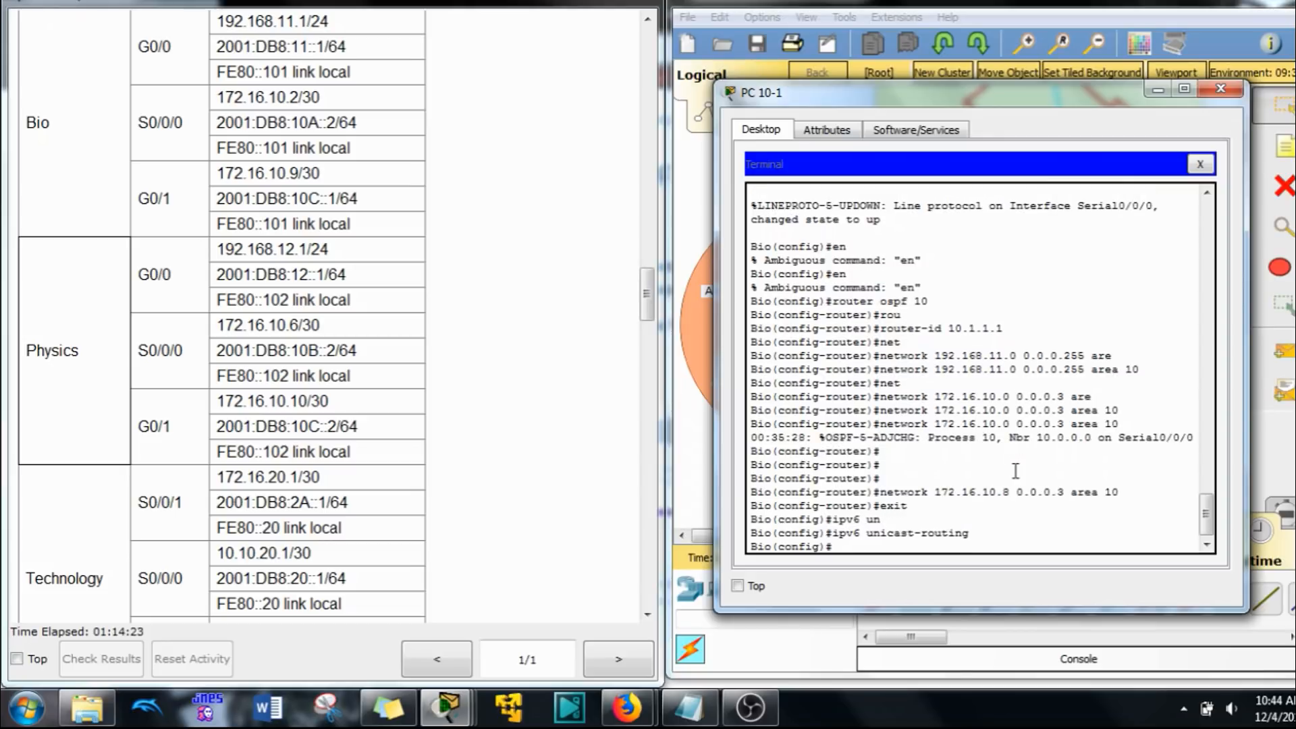
text(ip6)
text(v6)
right_click(936, 483)
click(983, 526)
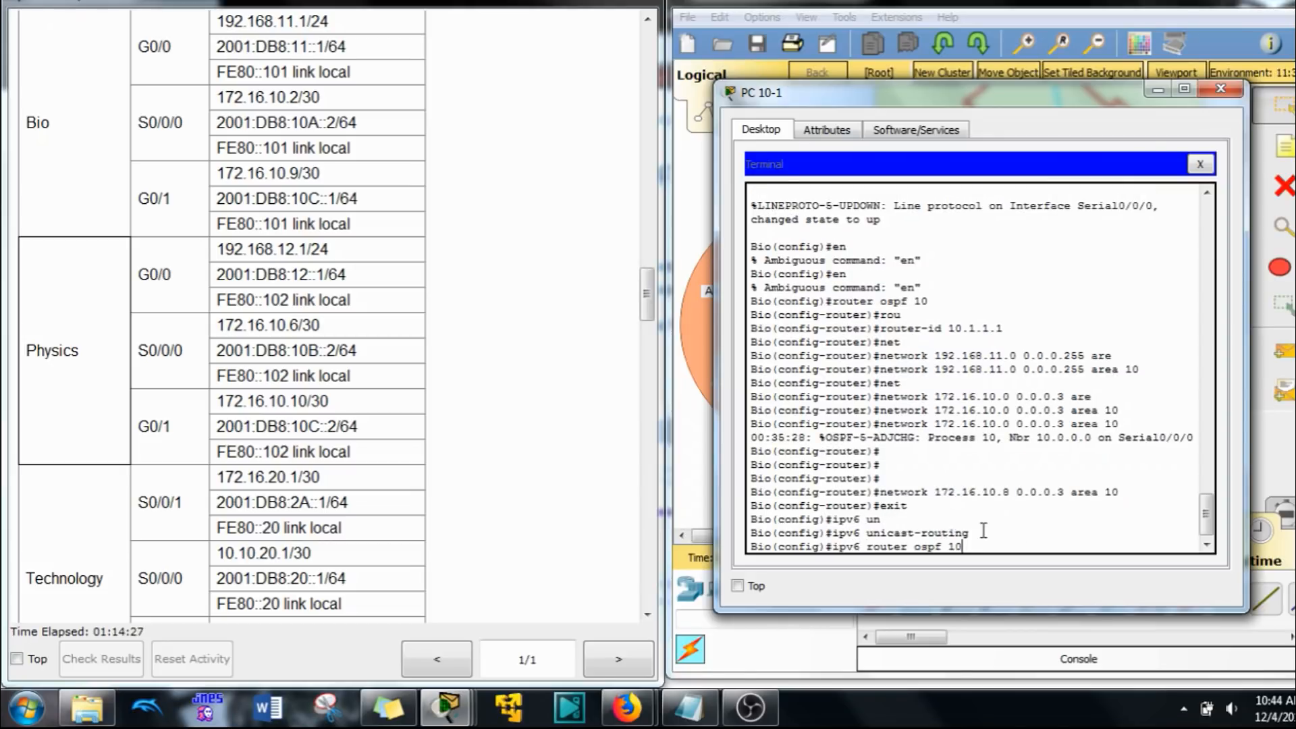
key(Return)
Step: Set the Bio router's OSPFv3 router ID to 10.1.1.1 and return to global configuration
text(ro)
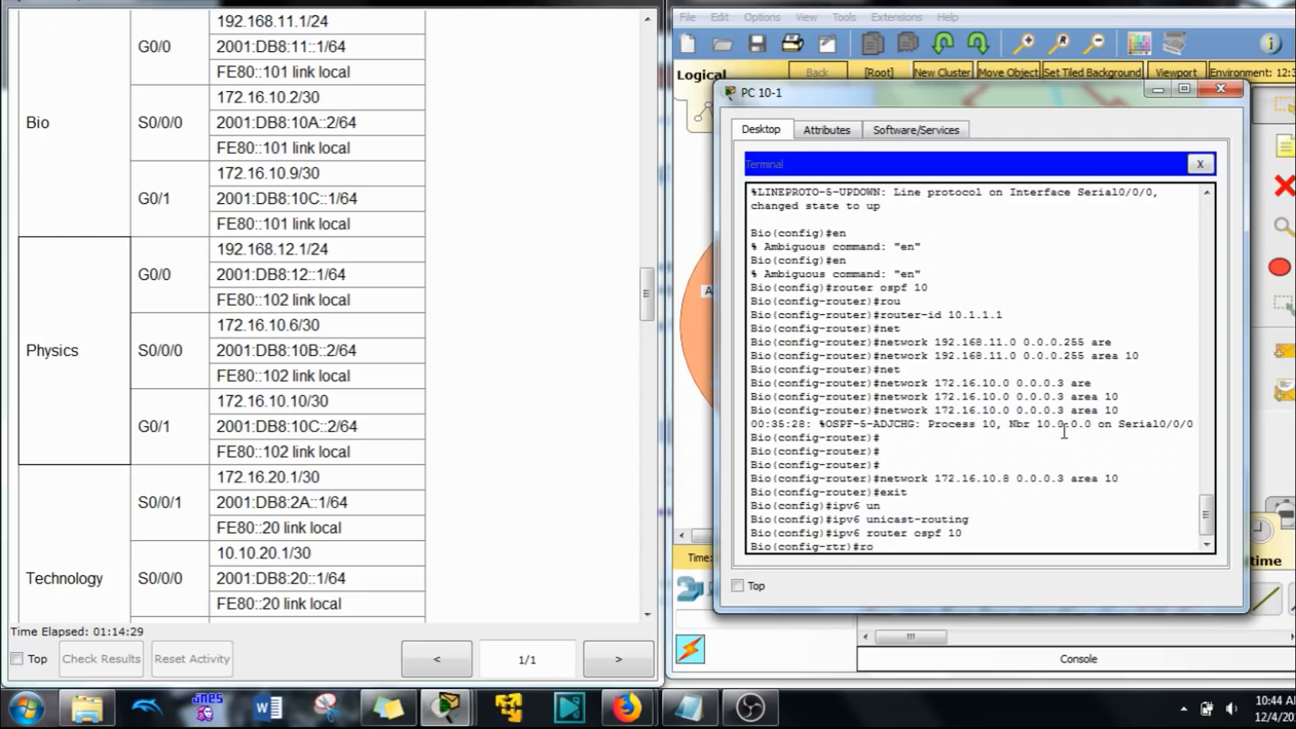
text(u)
key(Tab)
text(10)
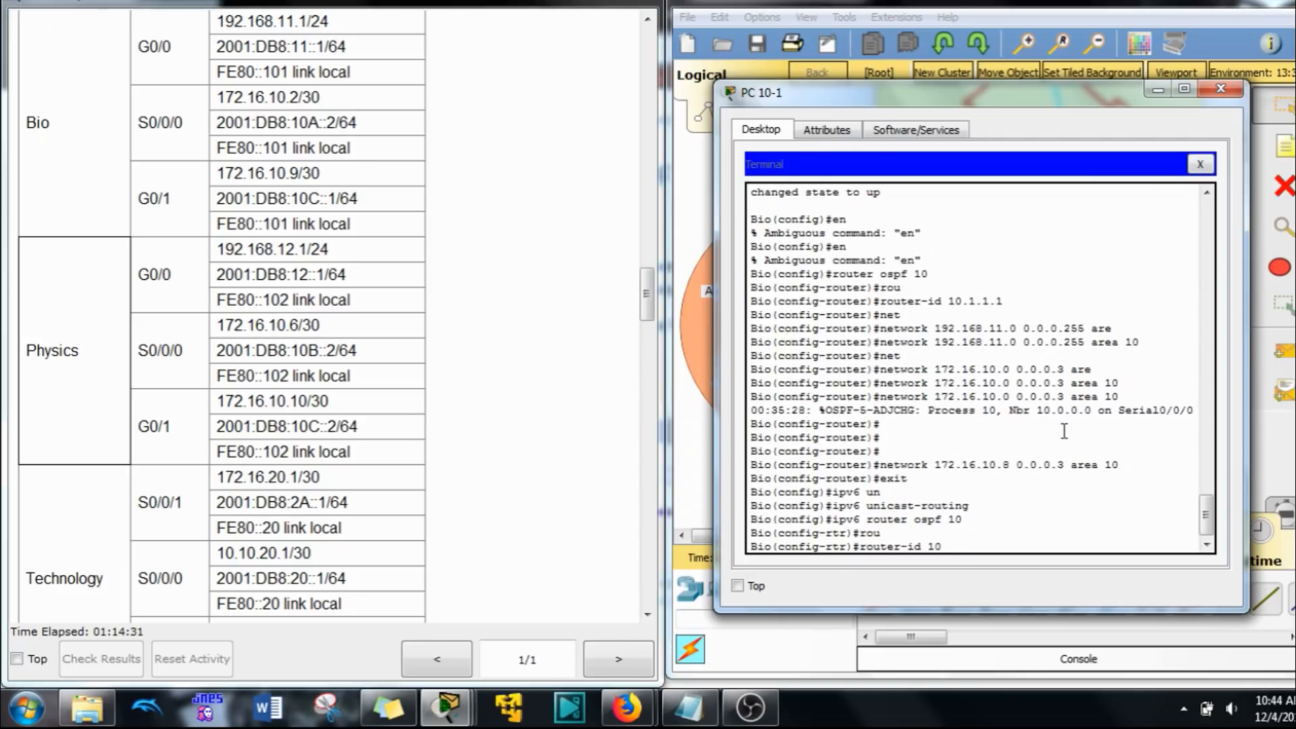
text(.111.1.1)
key(Return)
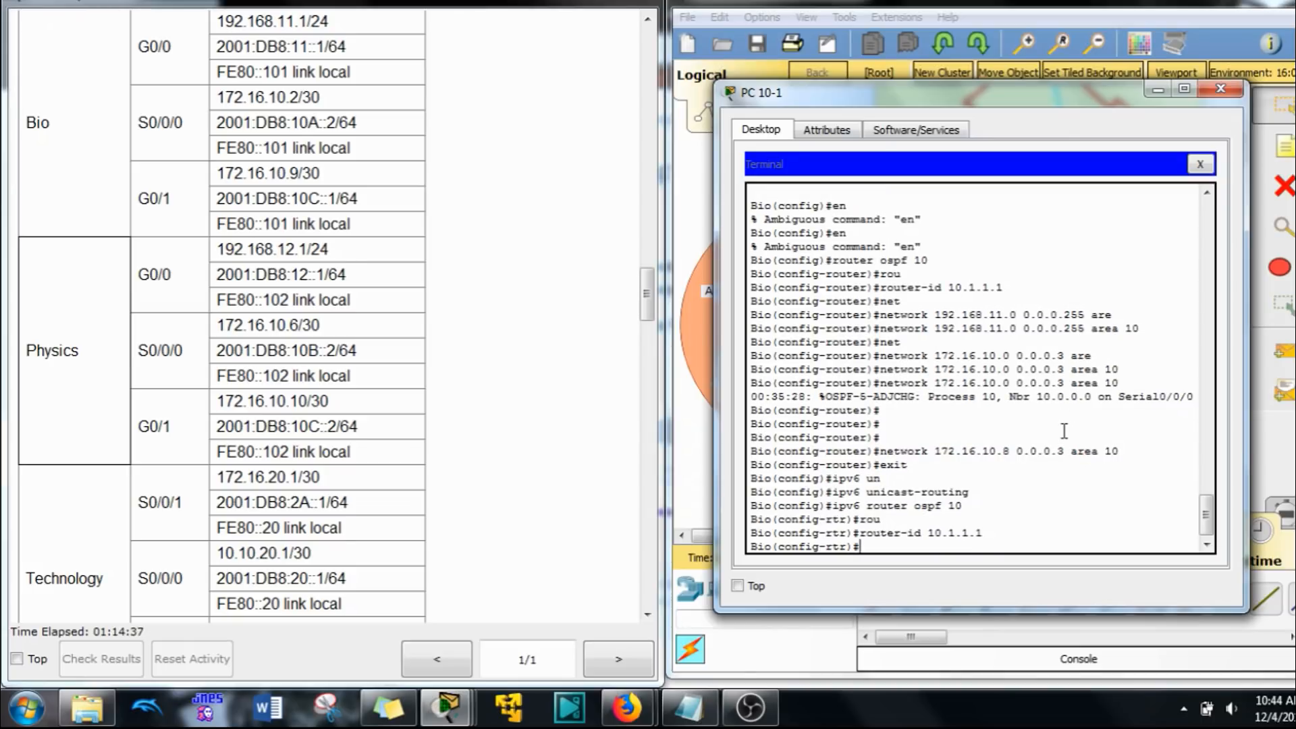
text(ex)
key(Tab)
key(Return)
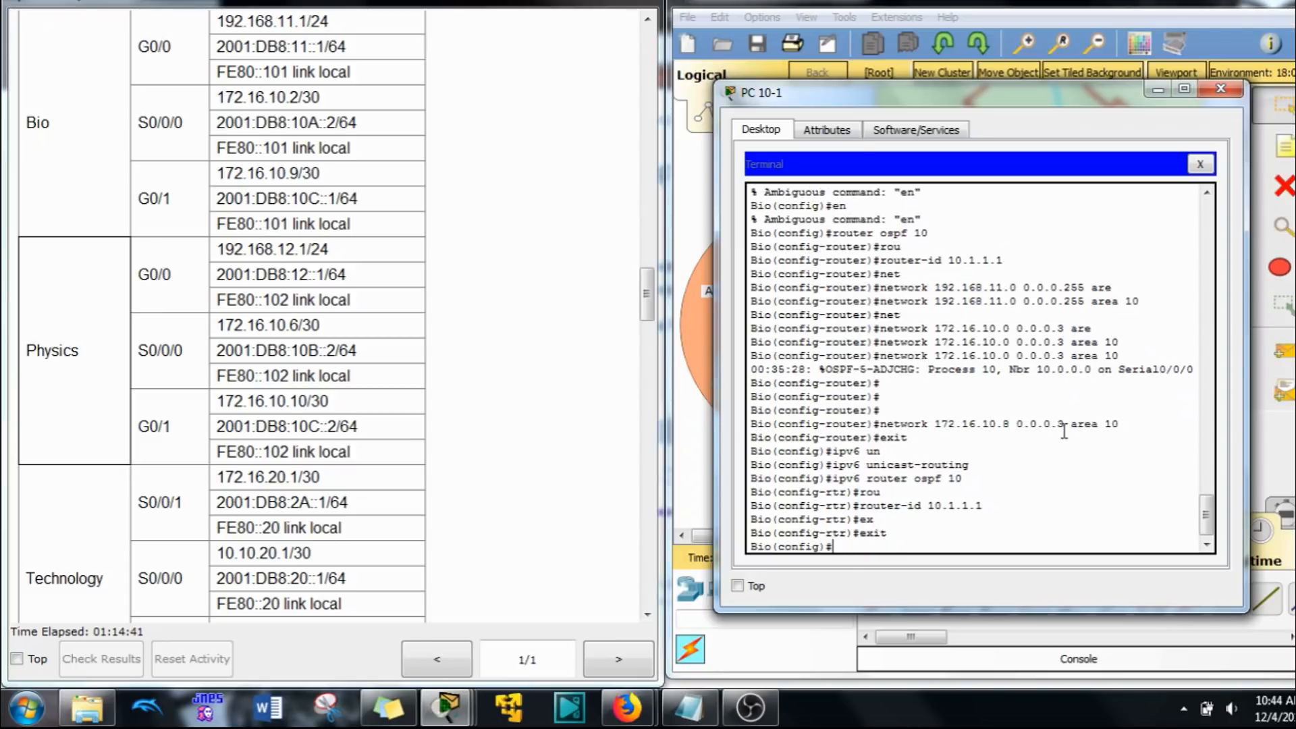
Step: Enable OSPFv3 process 10 in area 10 on the Bio router's interface G0/0
text(int g0/0)
key(Return)
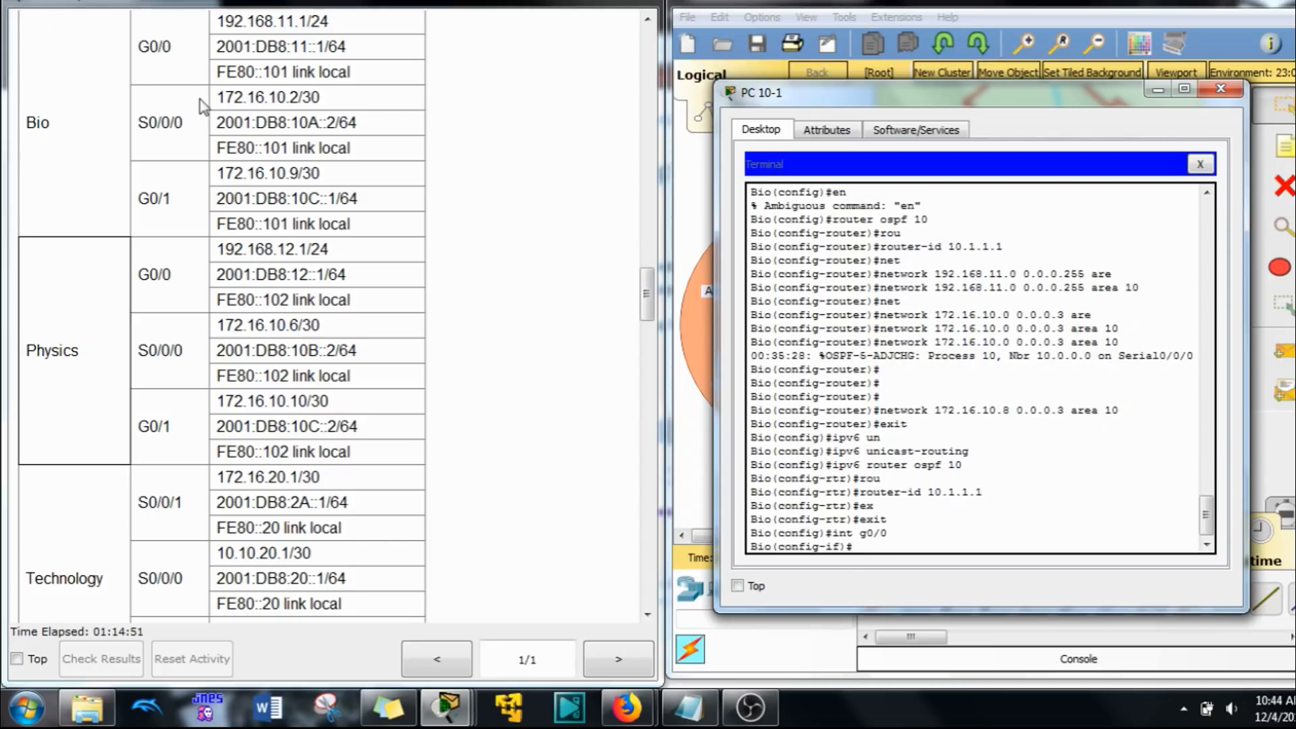
text(ip)
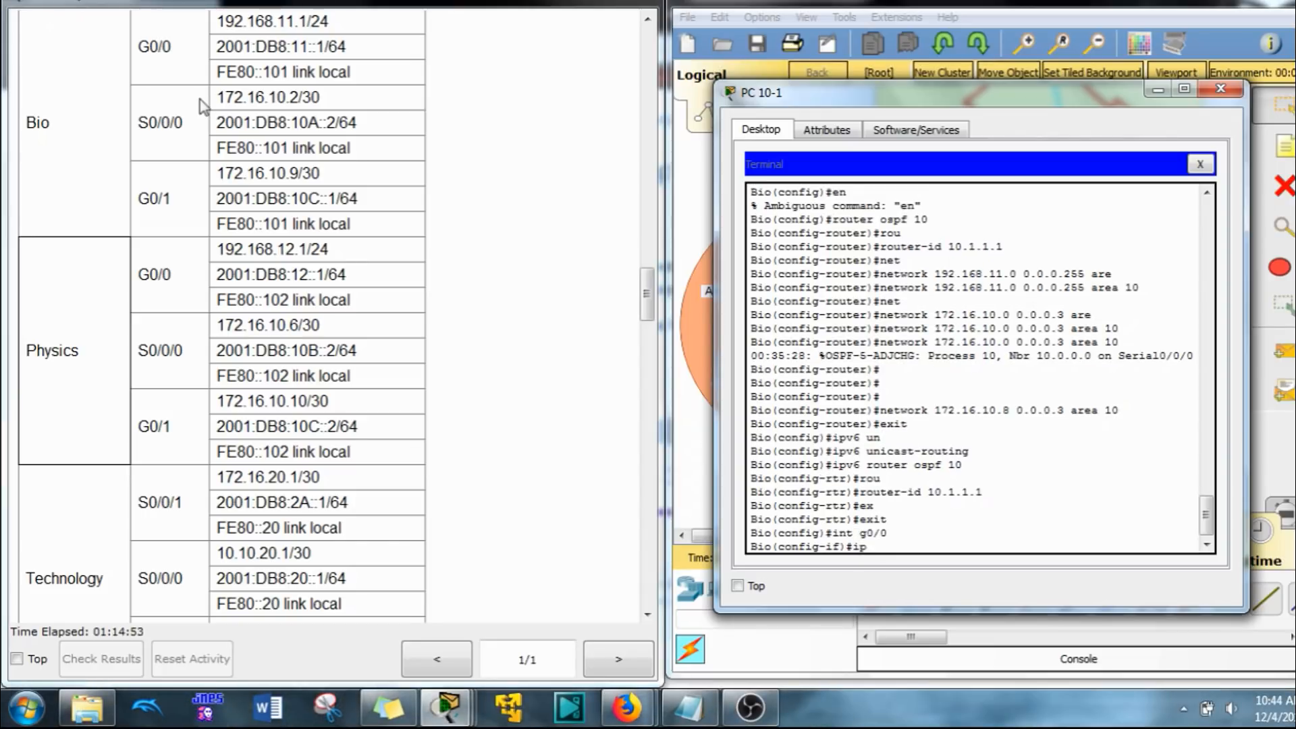
text(v6 os)
key(Tab)
text(10)
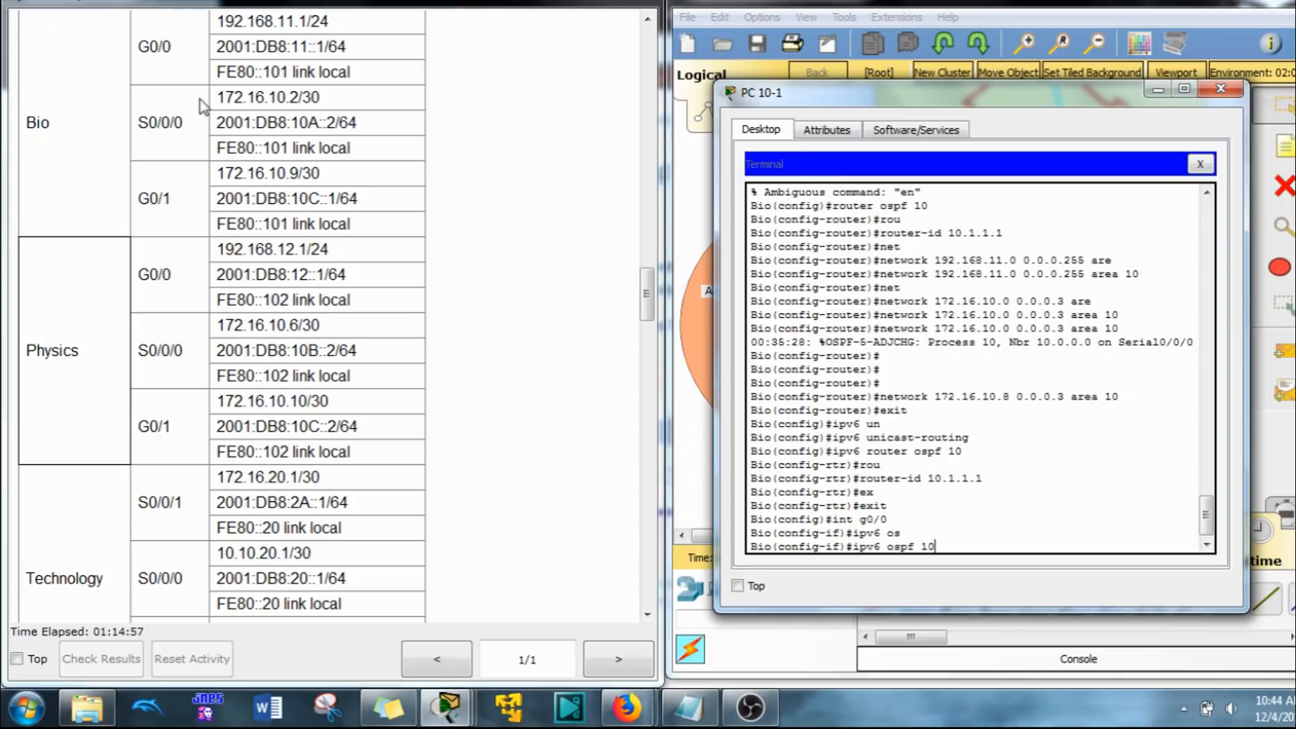
text( a)
key(Tab)
text(10)
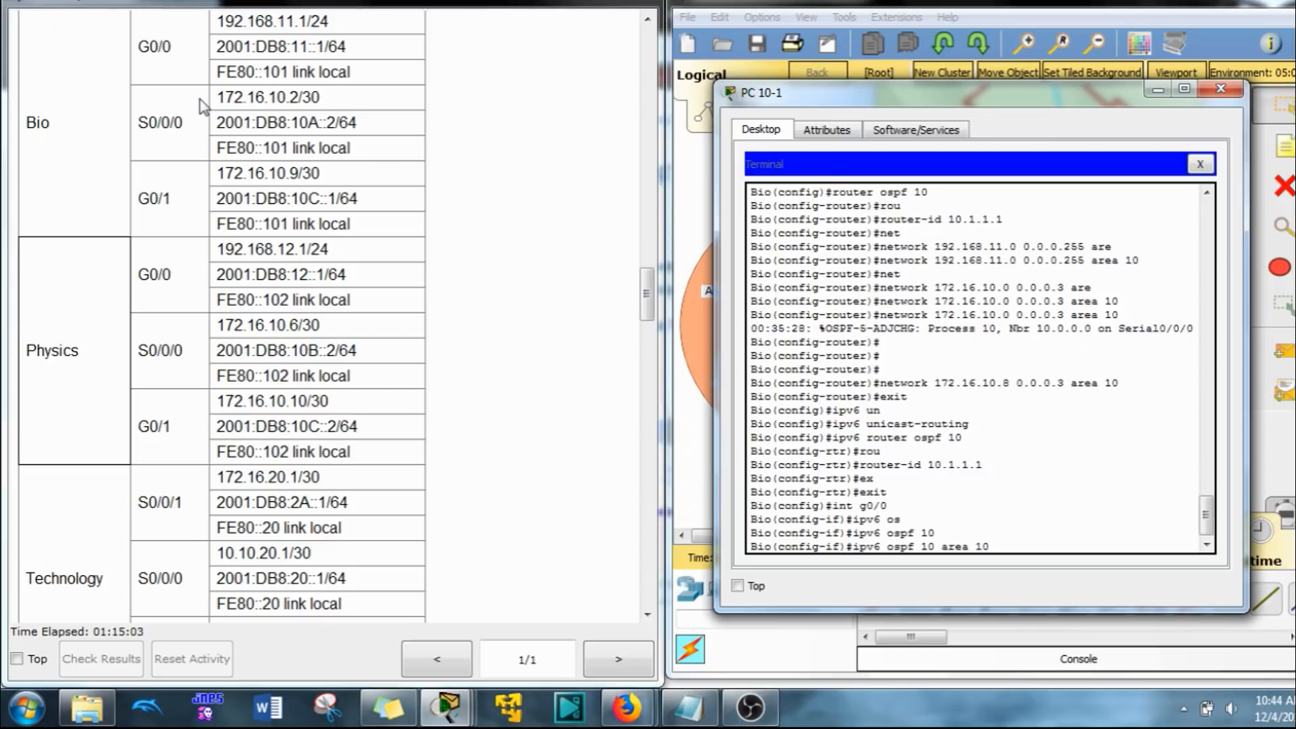
key(Return)
Step: Enable OSPFv3 process 10 in area 10 on the Bio router's interface G0/1
key(Up)
key(Up)
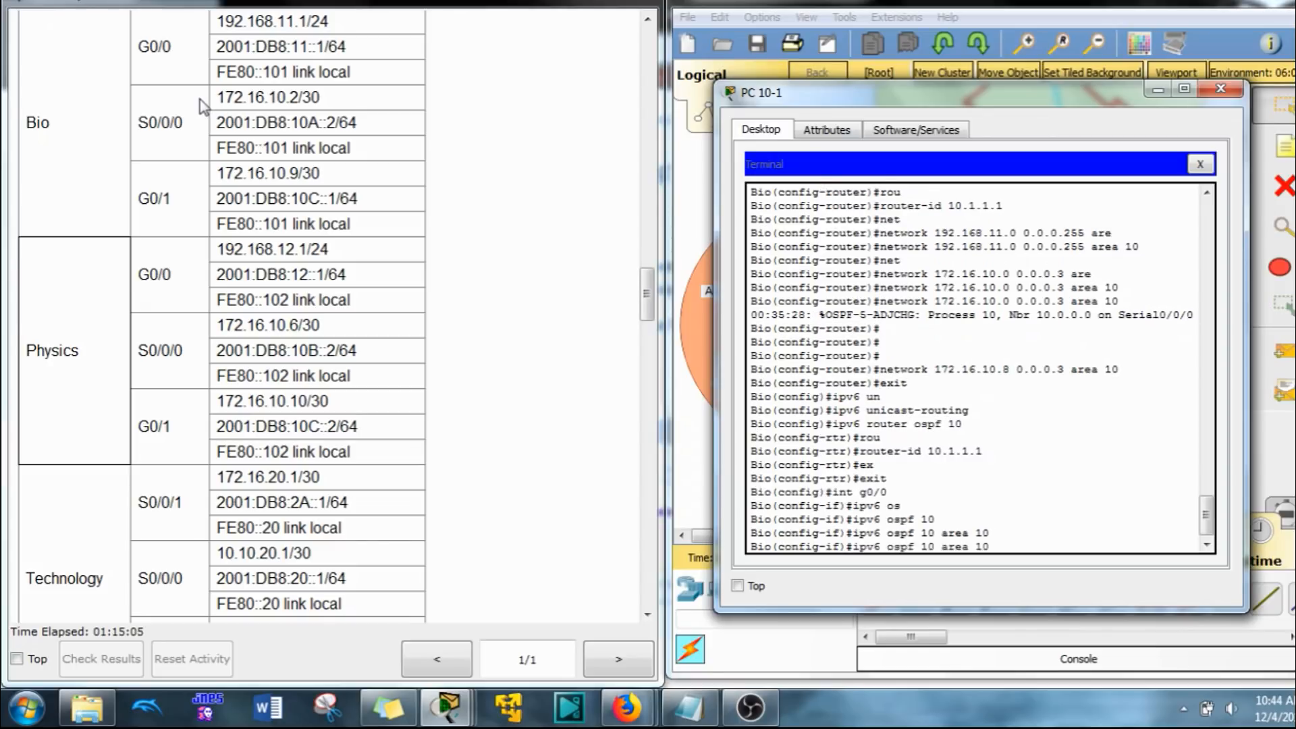
key(BackSpace)
text(1)
key(Return)
key(Up)
key(Up)
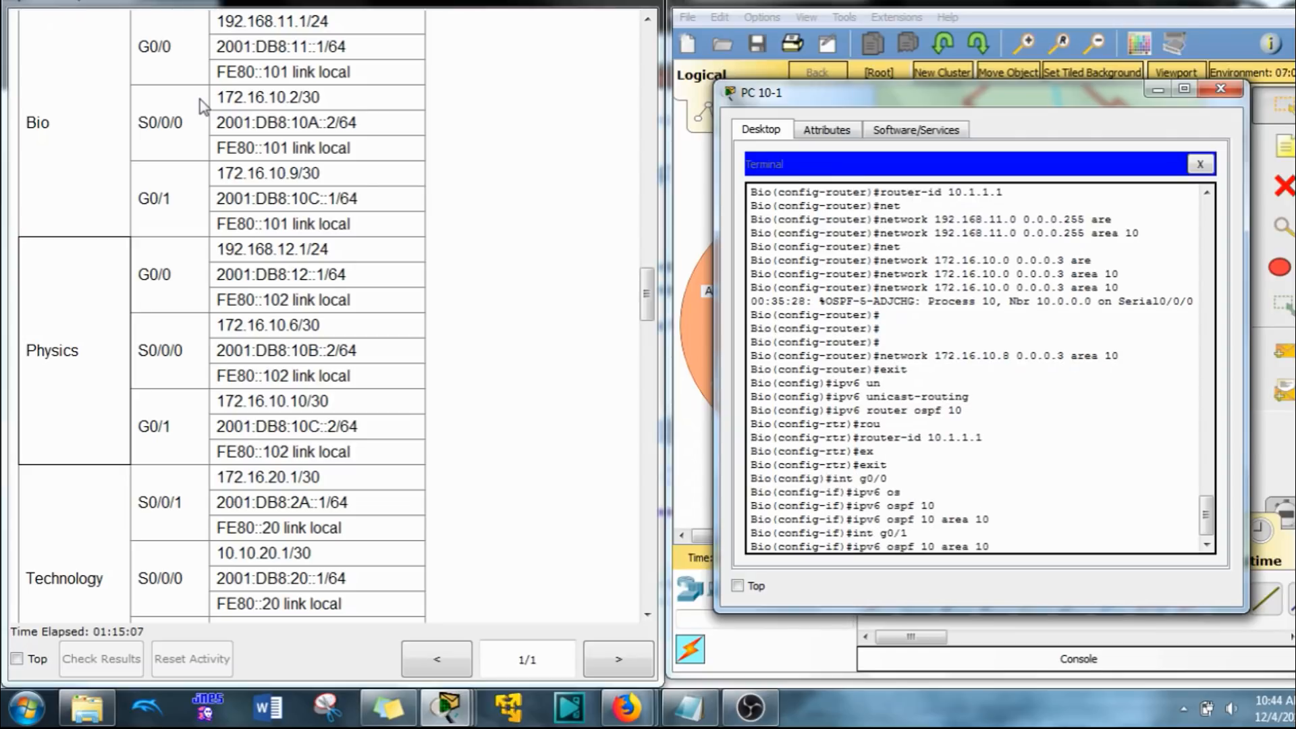
key(Return)
Step: Enable OSPFv3 process 10 in area 10 on the Bio router's interface S0/0/0 and return to global configuration
key(Up)
key(Up)
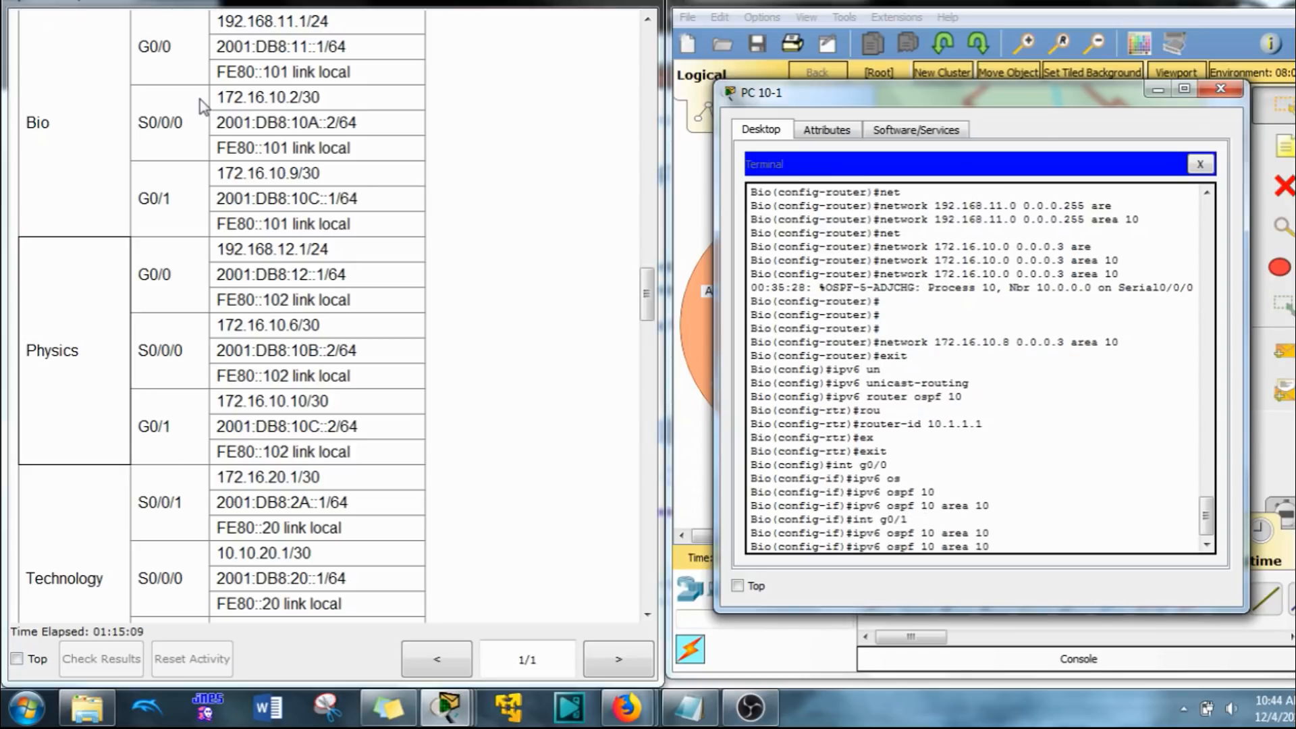
key(BackSpace)
key(BackSpace)
key(BackSpace)
key(BackSpace)
text(s0/0/0)
key(Return)
key(Up)
key(Up)
key(Return)
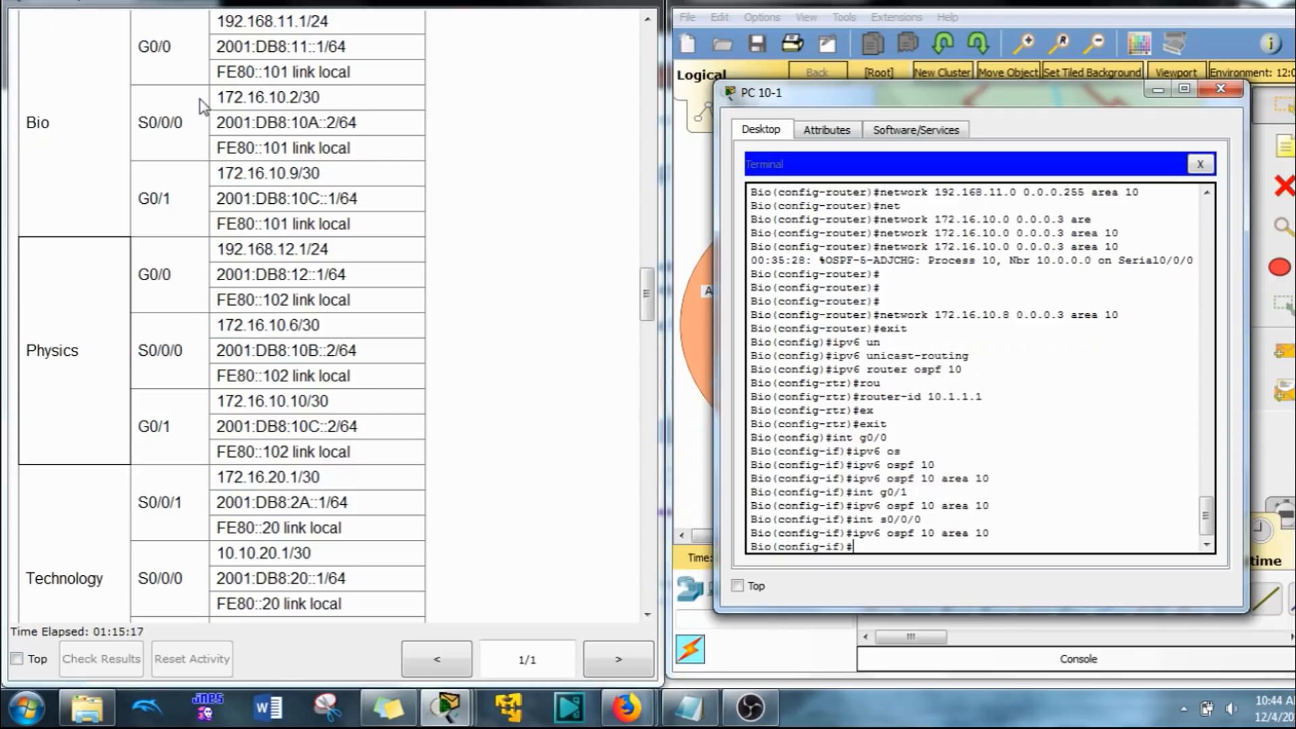
text(exit)
key(Return)
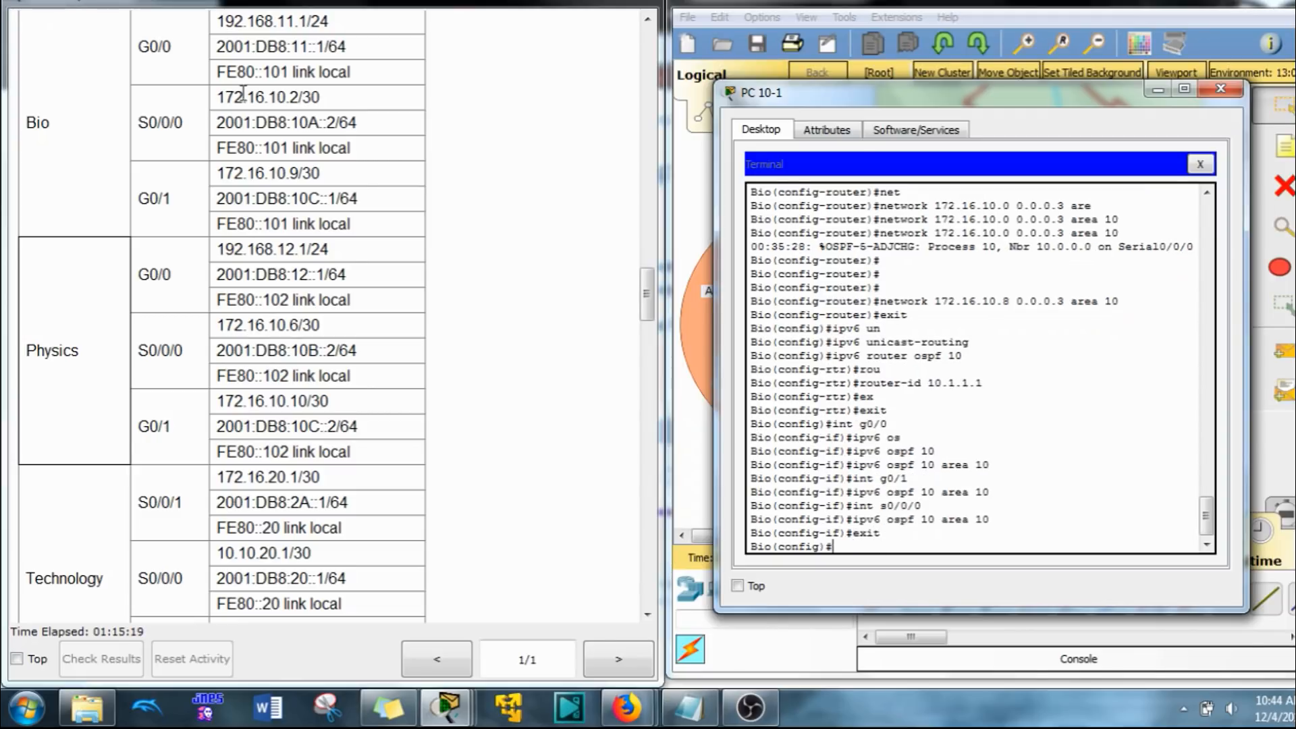
Step: Switch to the Physics A host's terminal session and enter global configuration mode on the Physics router
click(919, 5)
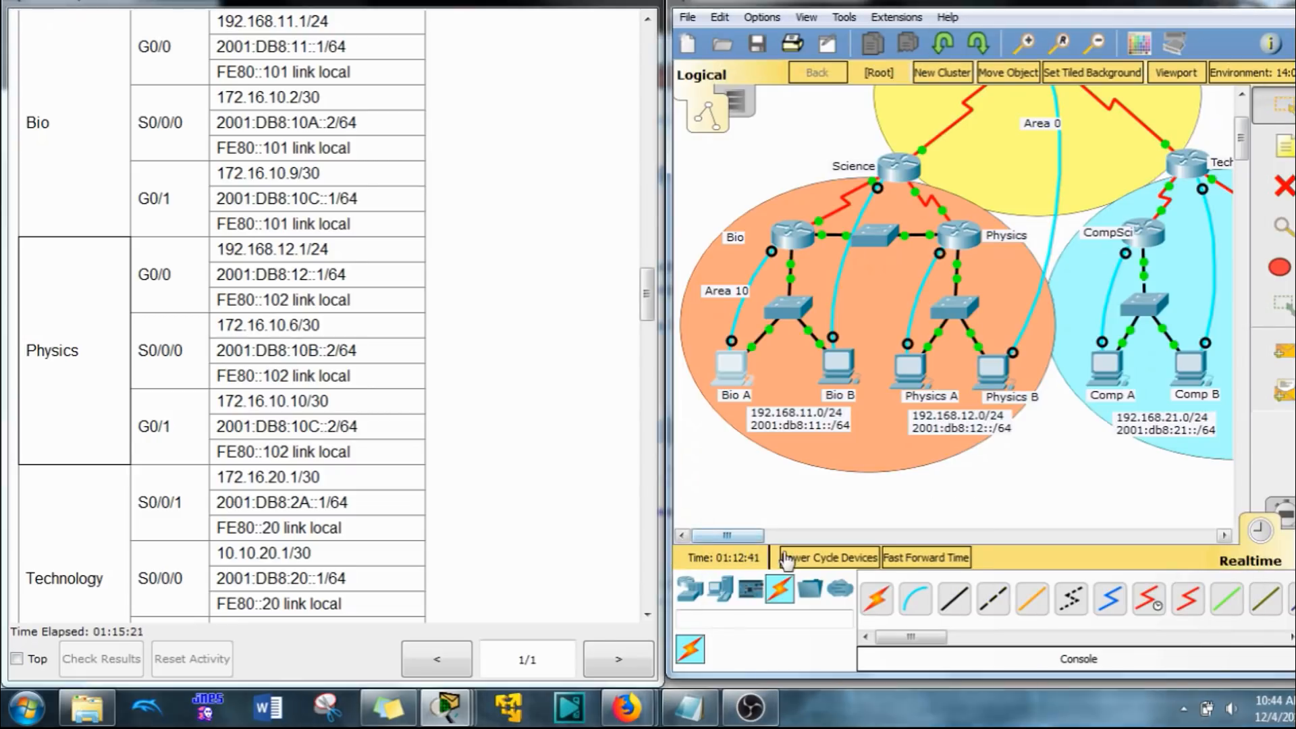
click(919, 372)
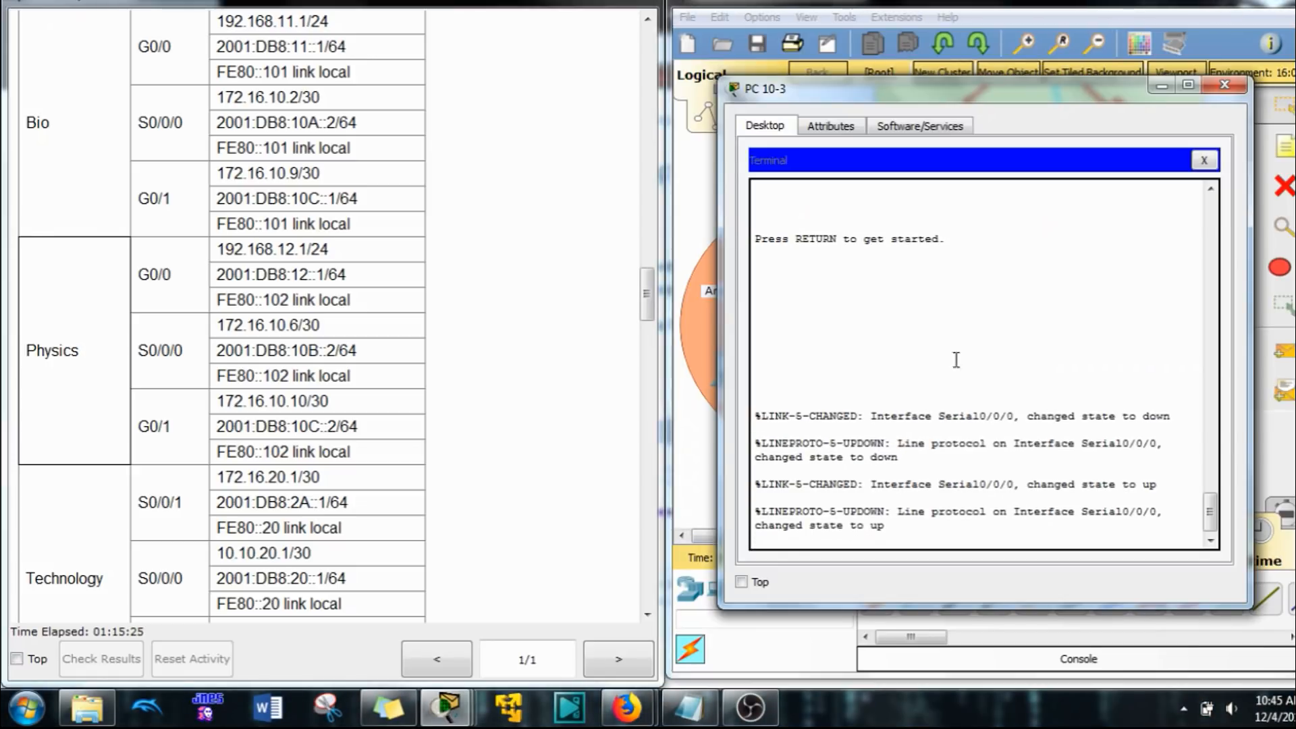
key(Return)
key(Return)
text(en)
key(Return)
text(co)
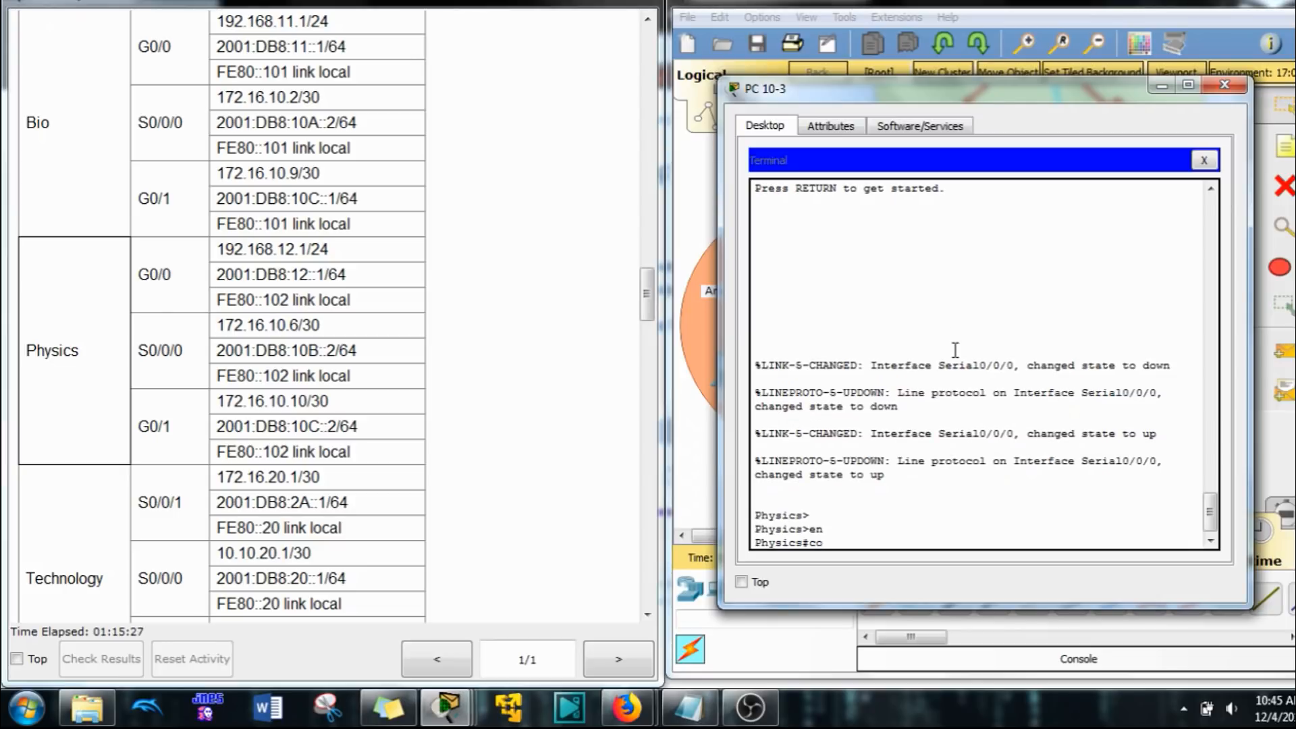
text(nf t)
key(Return)
key(Return)
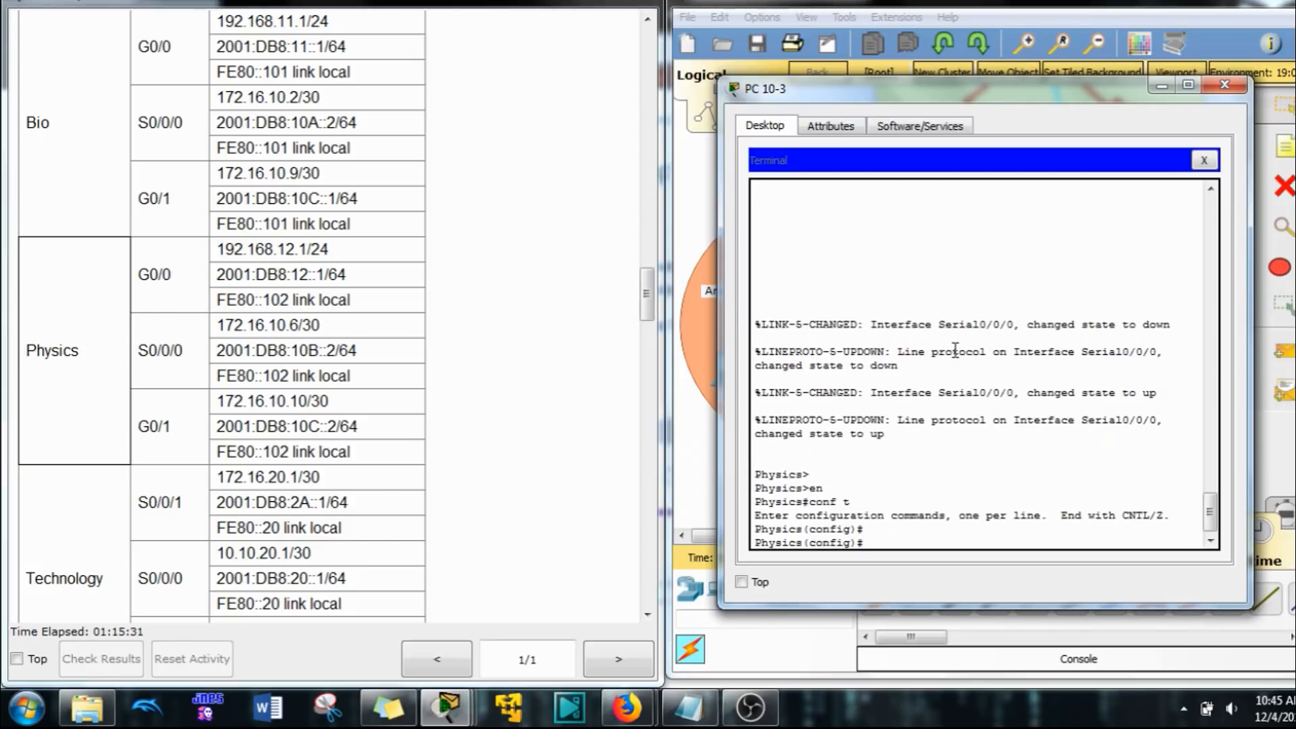
Step: Start OSPF process 10 on the Physics router and set its router ID to 10.2.2.2
right_click(973, 414)
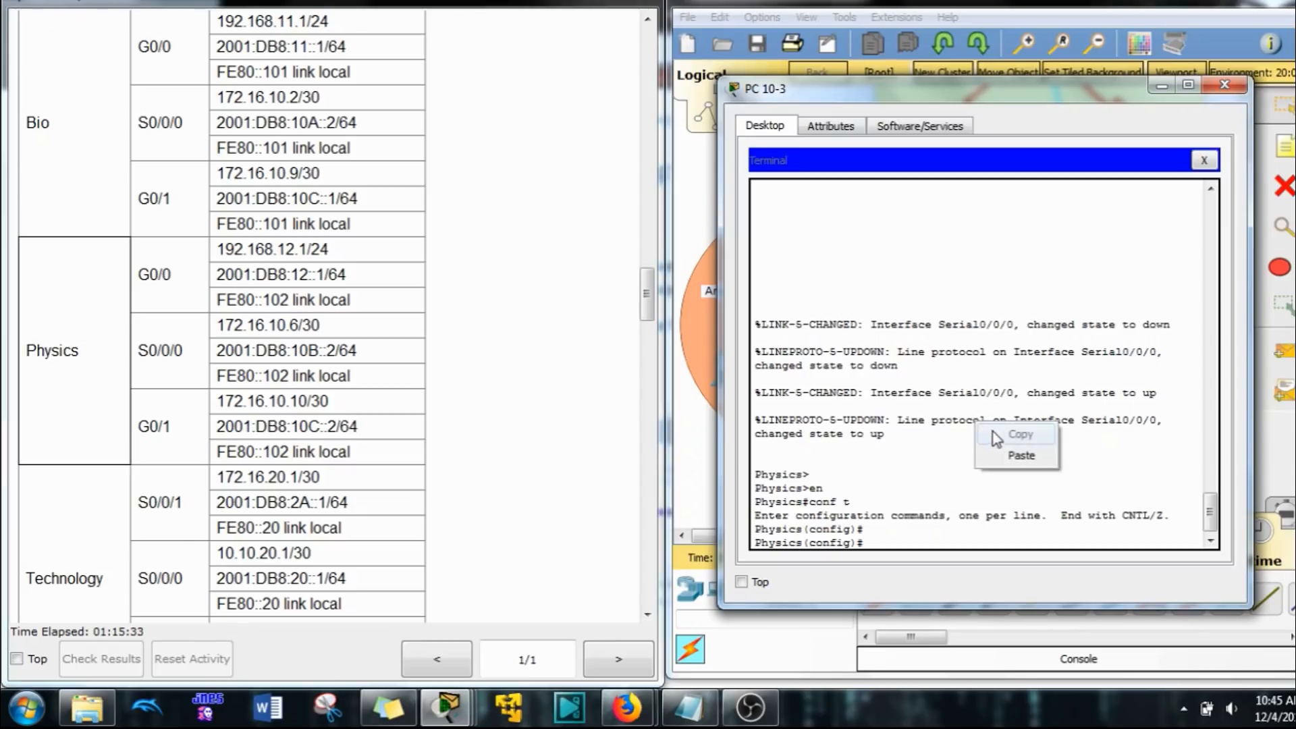
click(1010, 451)
key(Return)
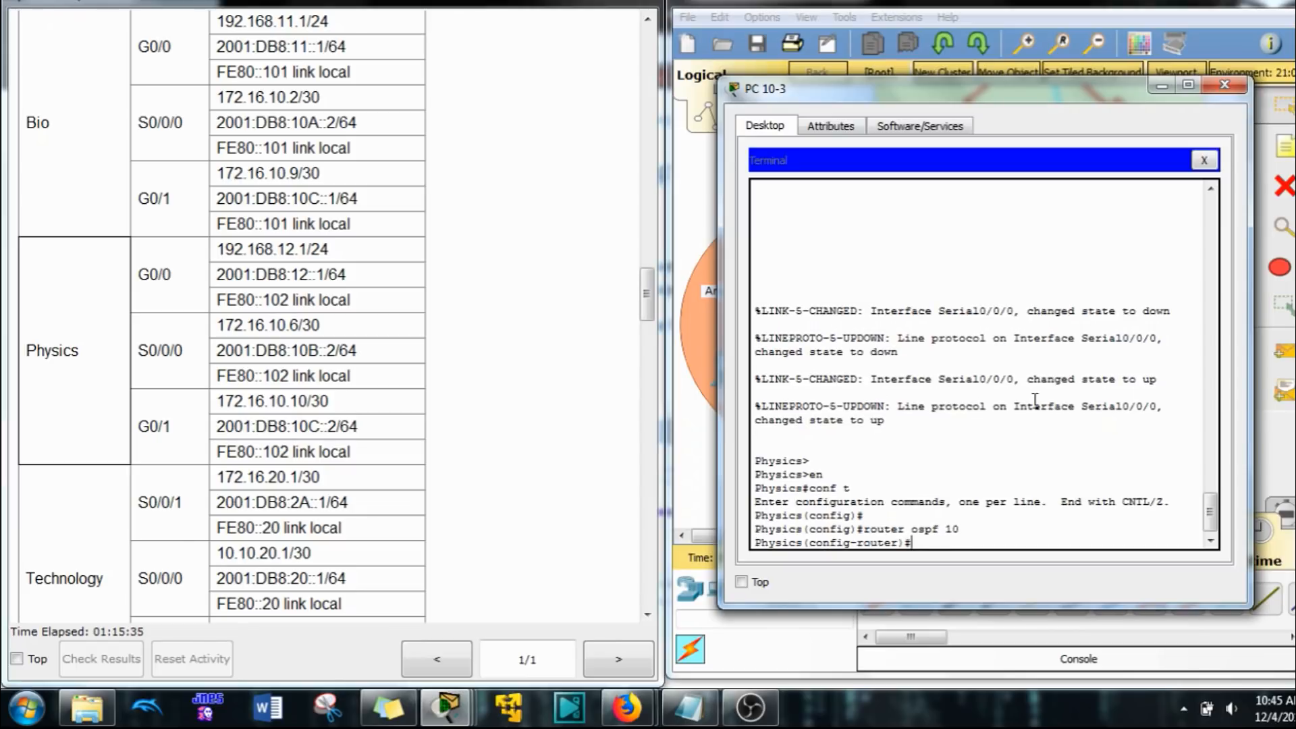
text(rou)
key(Tab)
scroll(603, 371, down, 1)
scroll(603, 371, down, 20)
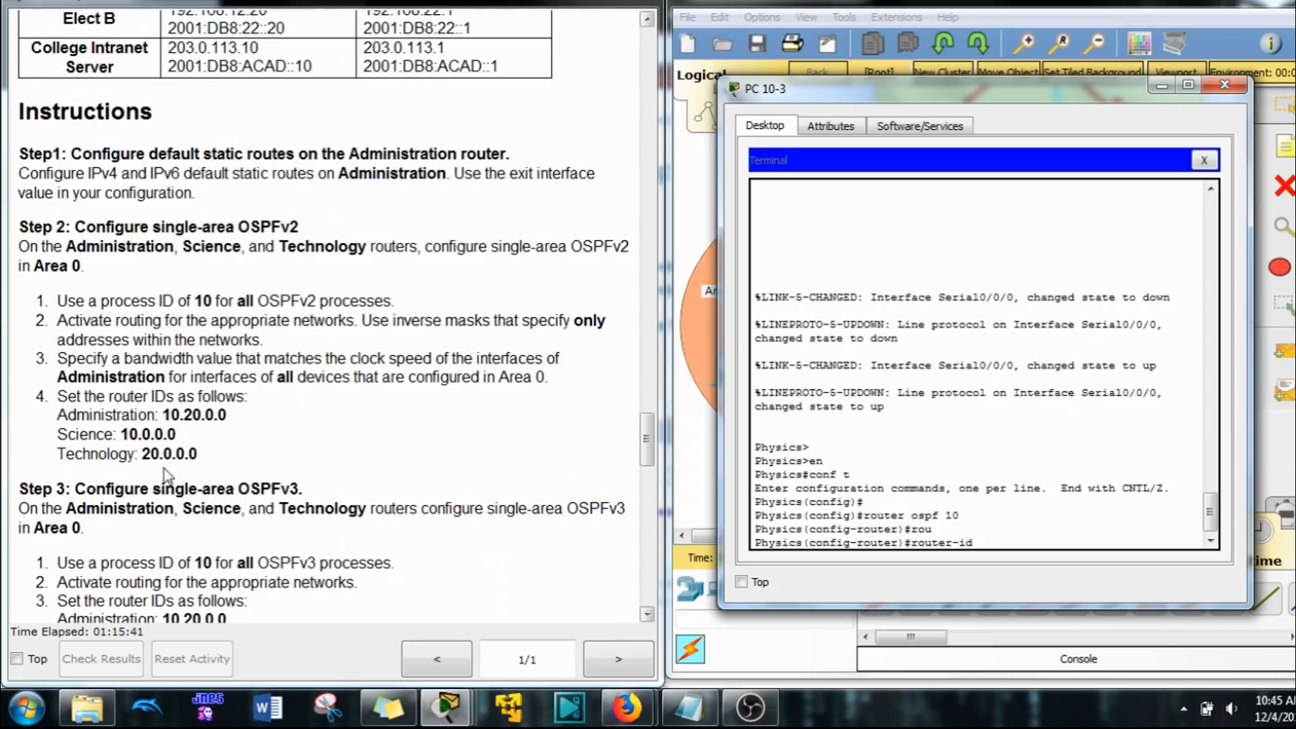
scroll(135, 529, down, 9)
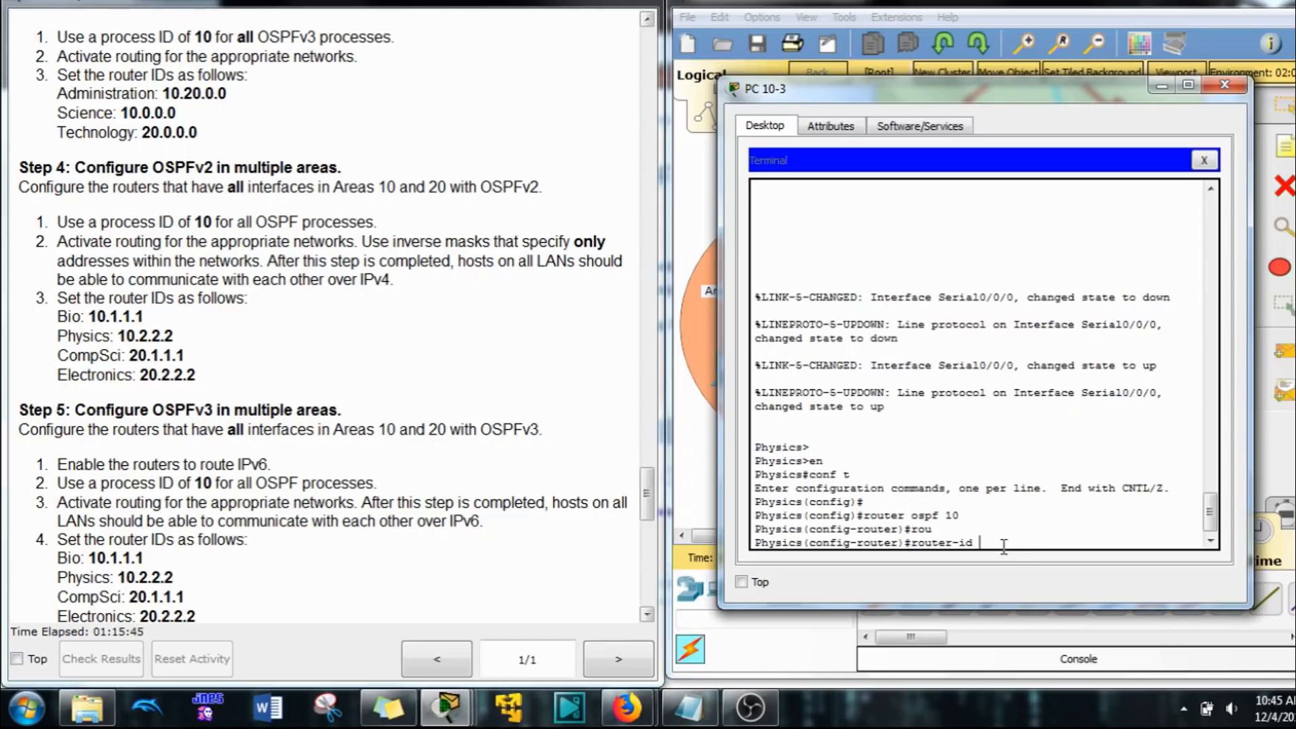
text(.2.2.2)
key(Return)
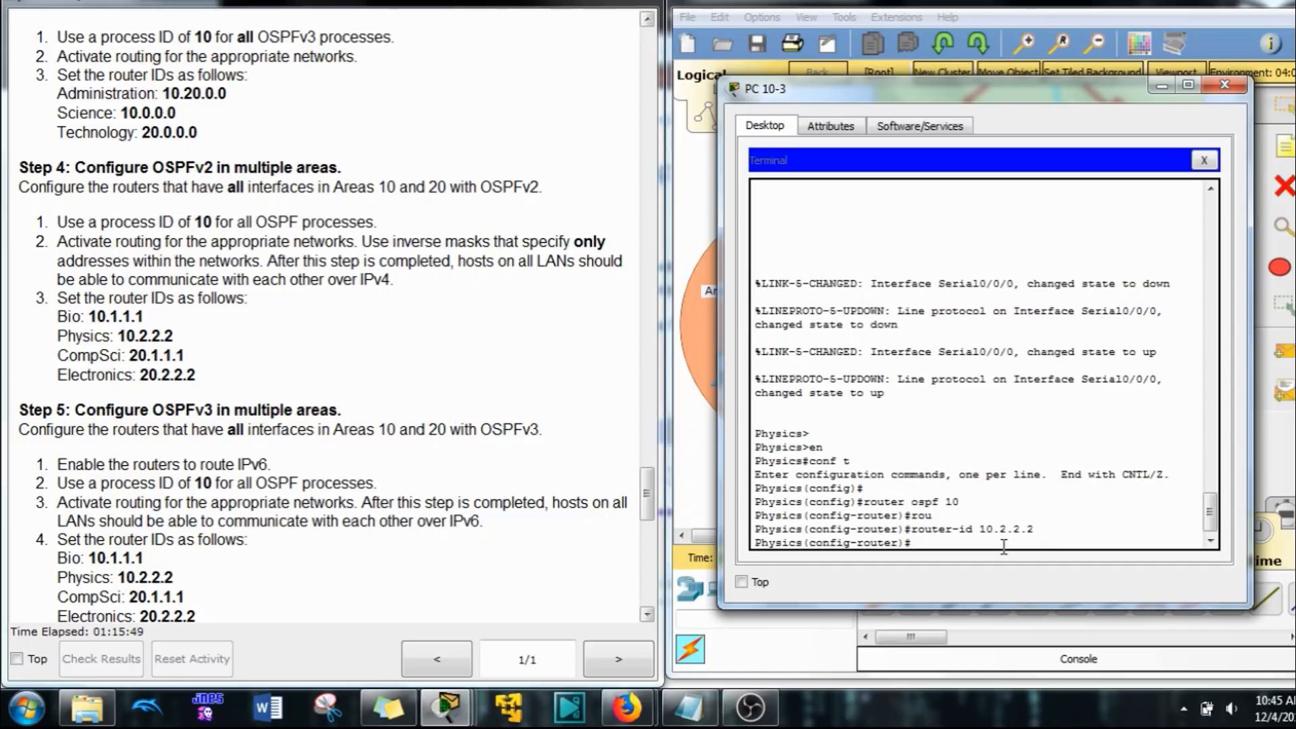
Step: Advertise the Physics router's network 192.168.12.0 with wildcard mask 0.0.0.255 in OSPF area 10
text(net)
key(Tab)
scroll(220, 368, up, 15)
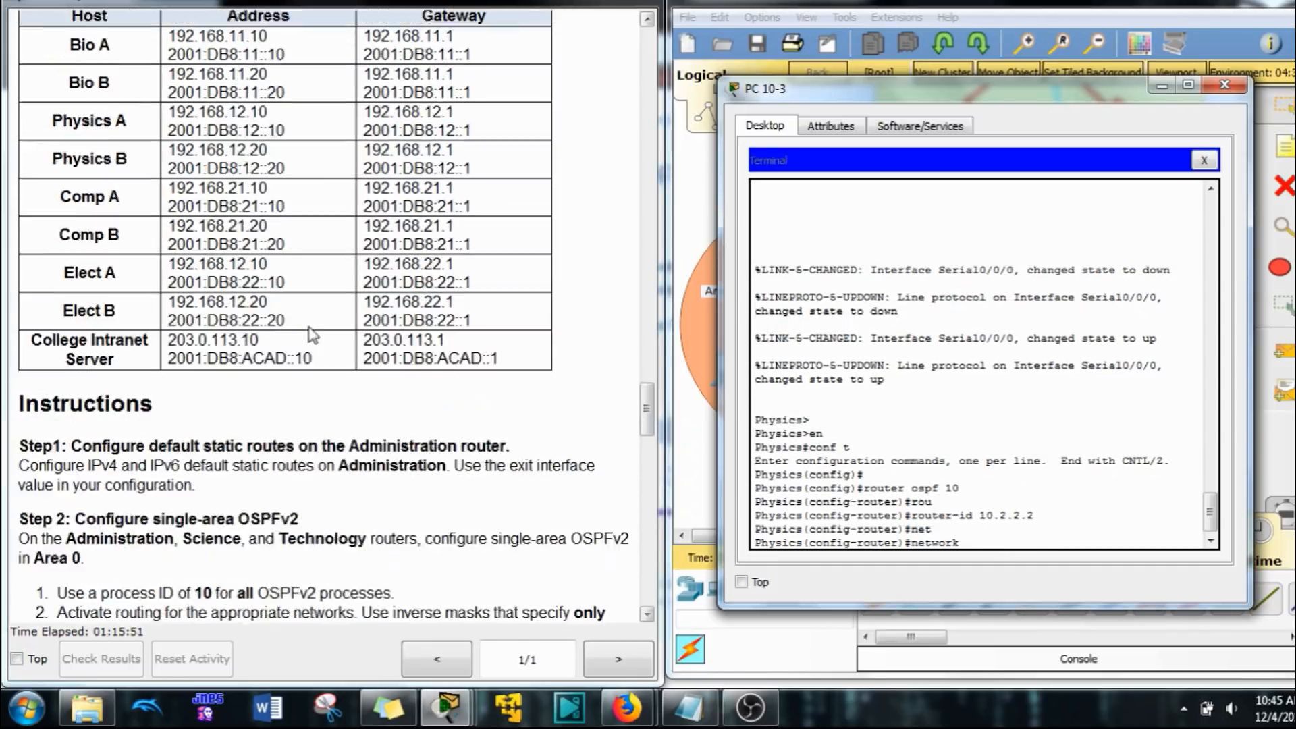
scroll(219, 368, up, 5)
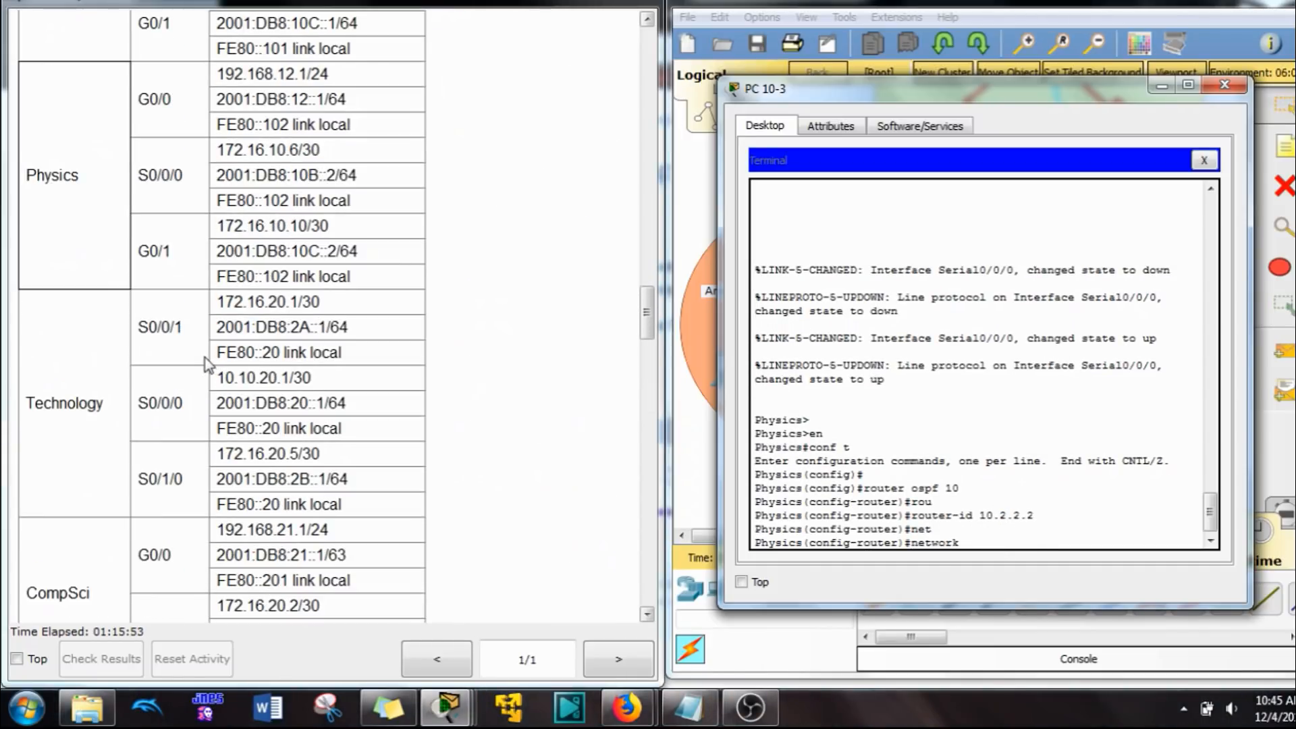
drag(650, 327, 649, 325)
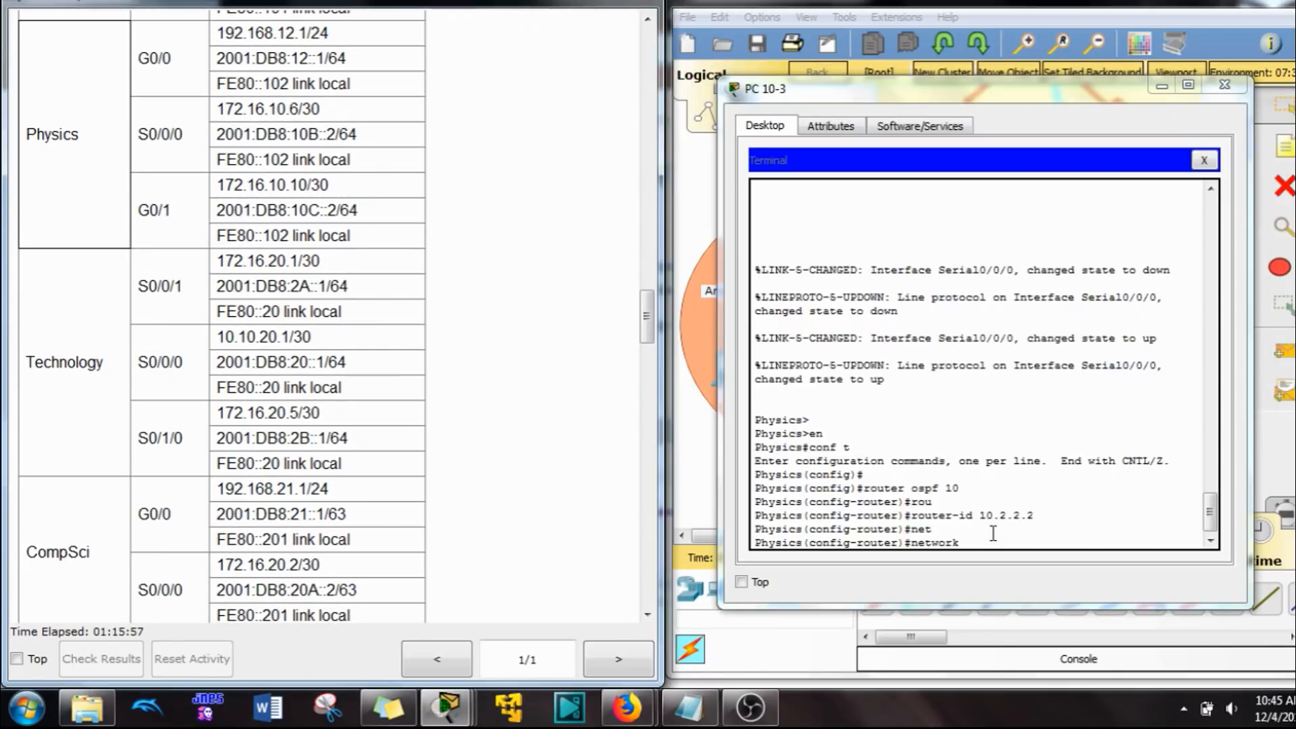
click(1018, 561)
text(192)
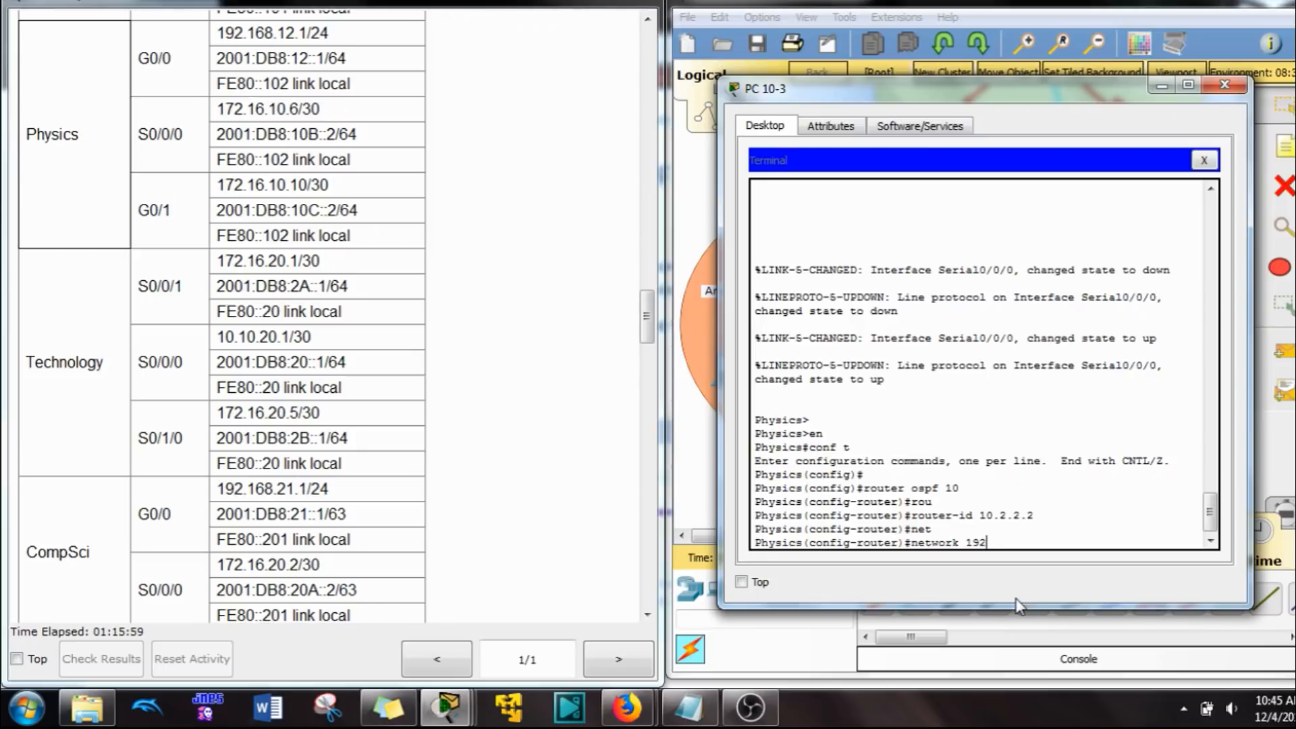
text(.15)
text(8.)
text(12.)
text(0 0.0.0)
text(.255)
text( are)
key(Tab)
text(10)
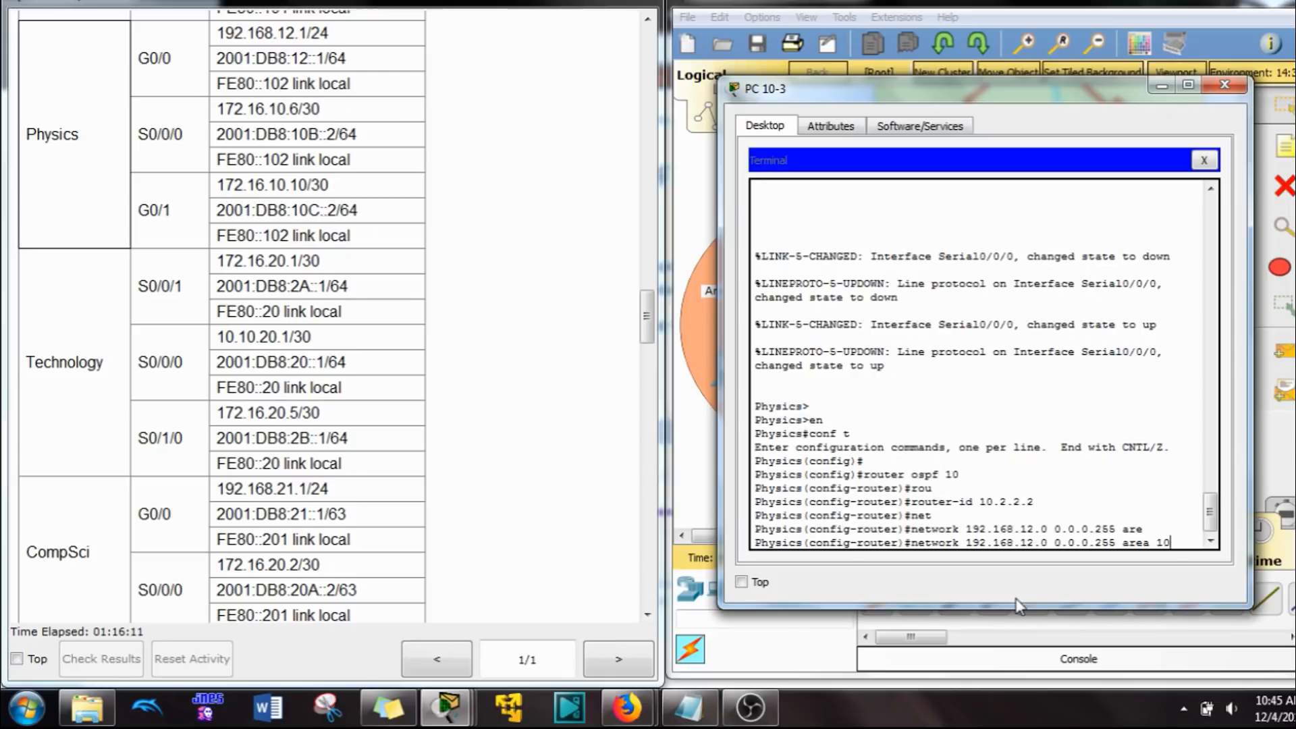
drag(1023, 100, 1019, 70)
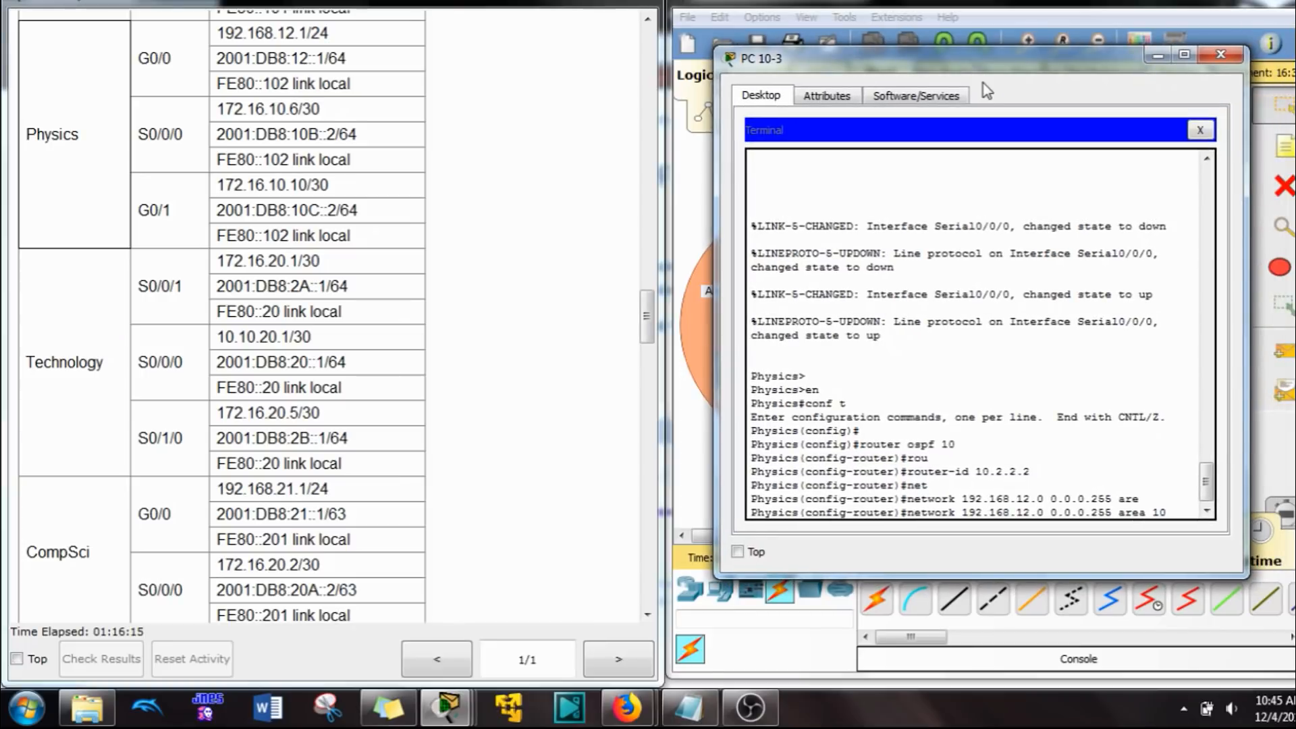
key(Return)
Step: Advertise the Physics router's network 172.16.10.4 with wildcard mask 0.0.0.3 in OSPF area 10
text(net)
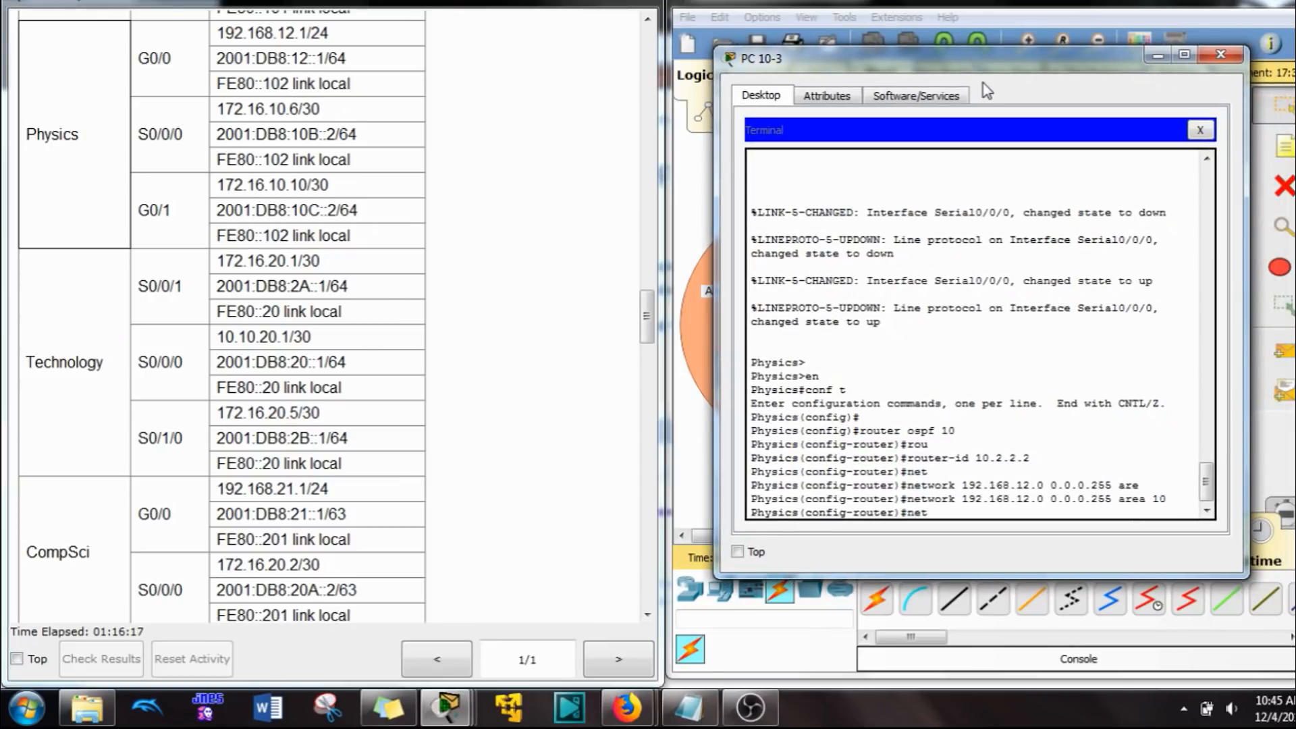
key(Tab)
text(172.)
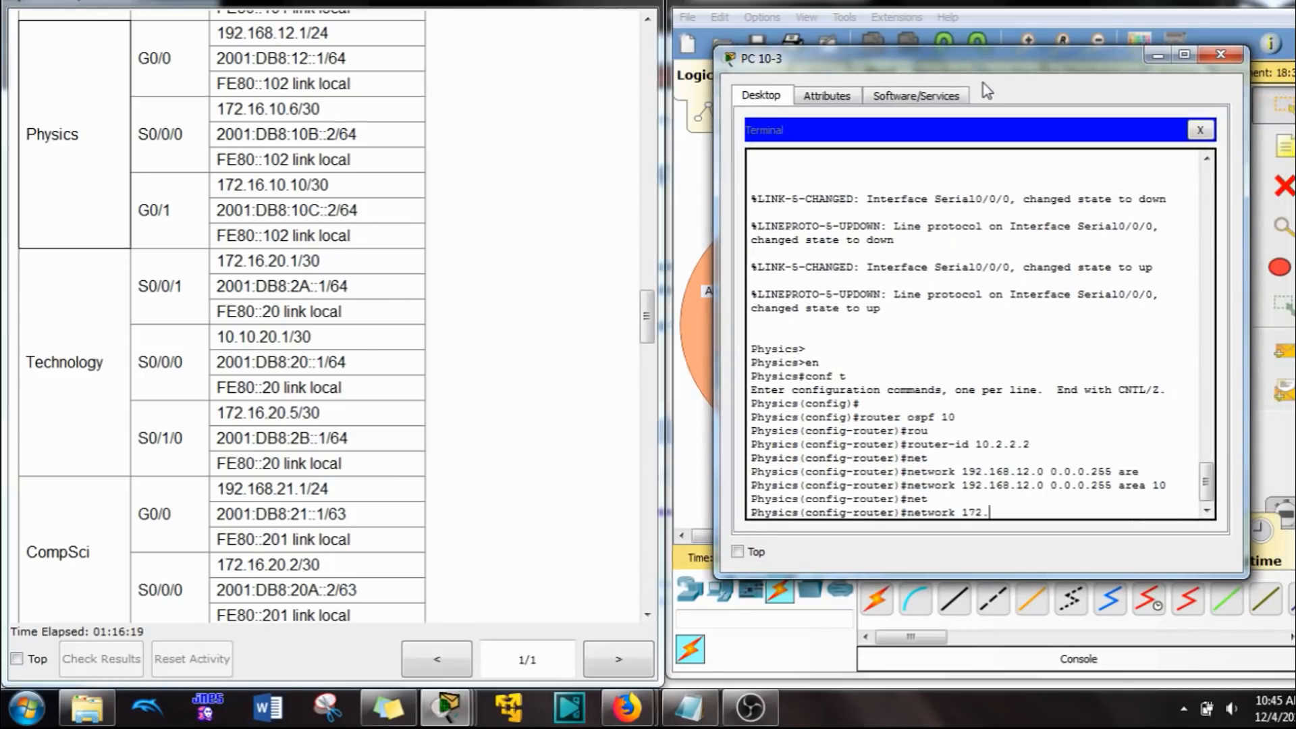
text(16.10)
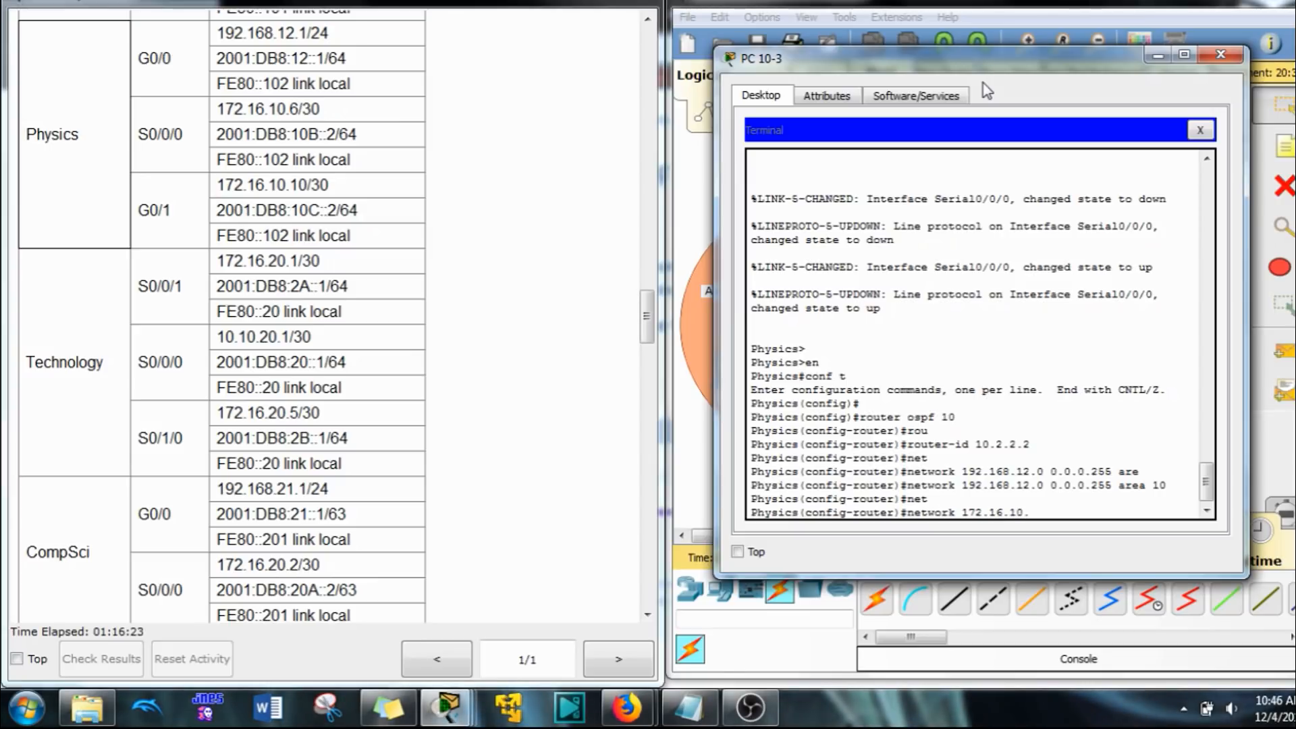
text(.4 0.0.0.3 are)
key(Tab)
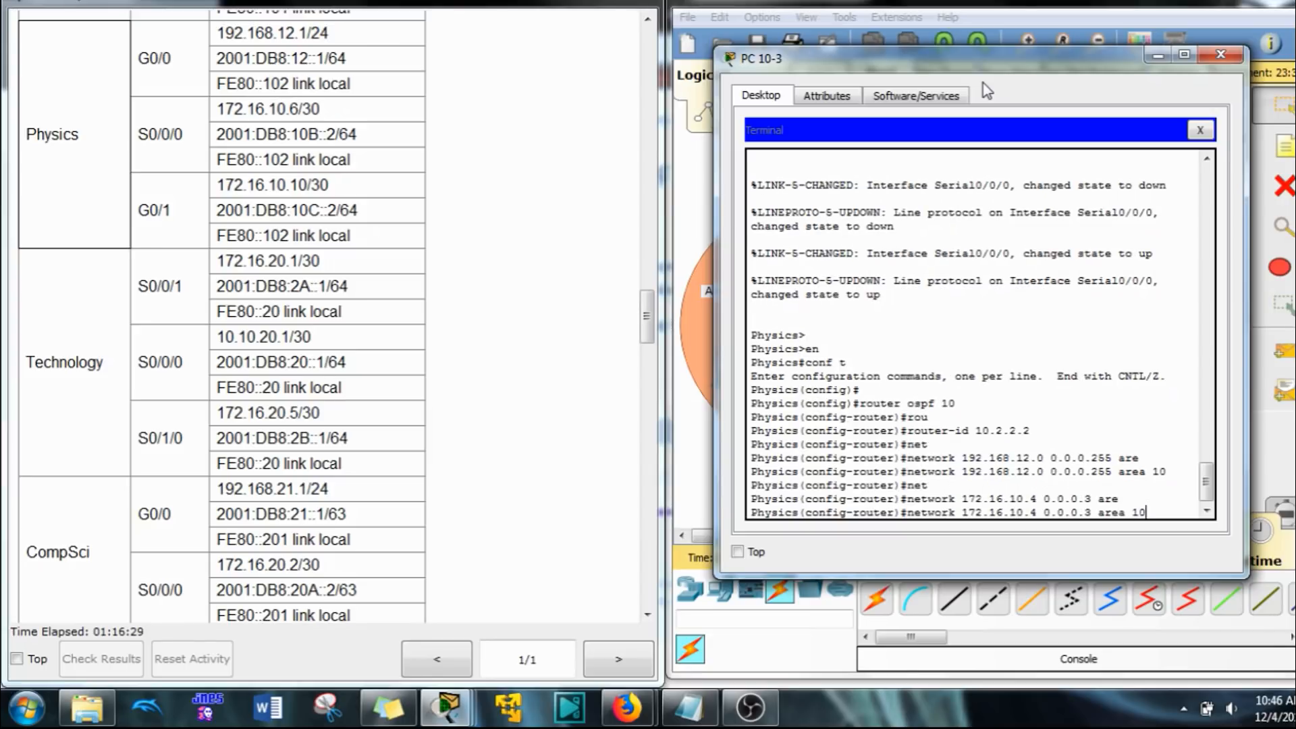
text(10)
key(Return)
key(Up)
key(Return)
key(Return)
key(Return)
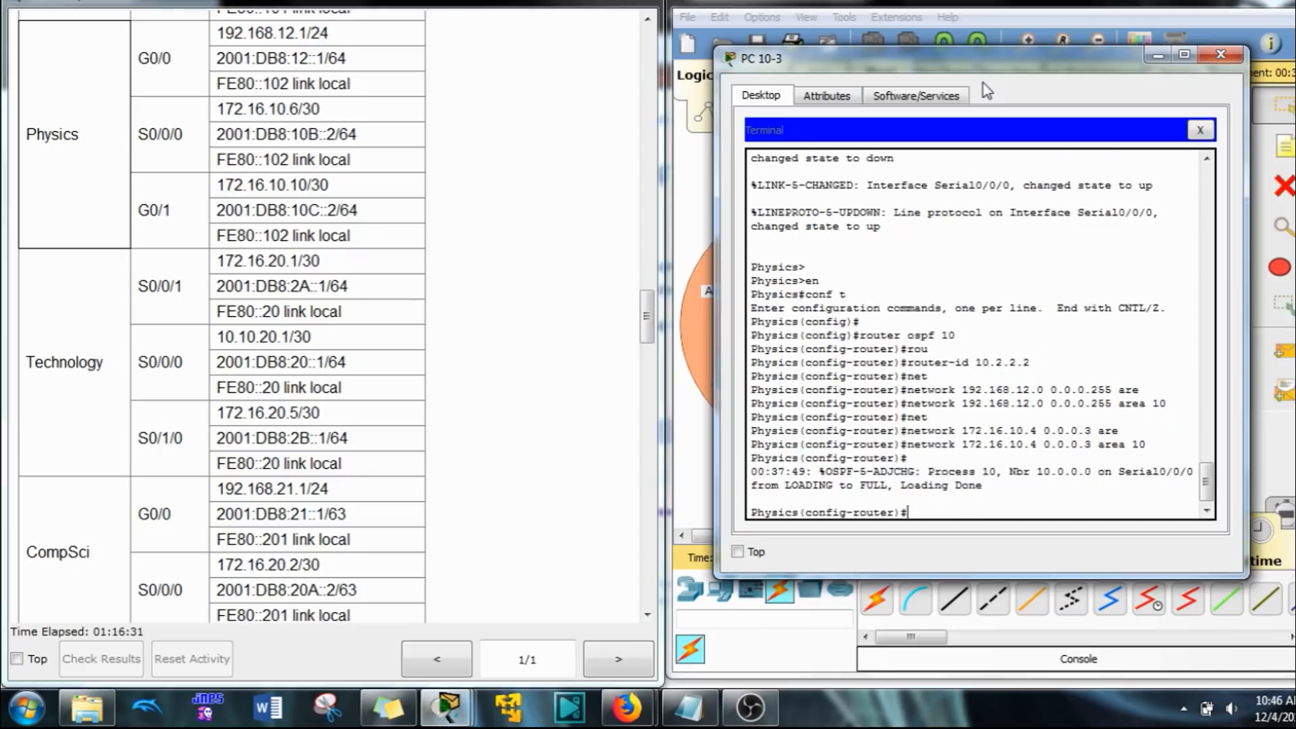
Step: Advertise the Physics router's network 172.16.10.8 with wildcard mask 0.0.0.3 in OSPF area 10
key(Up)
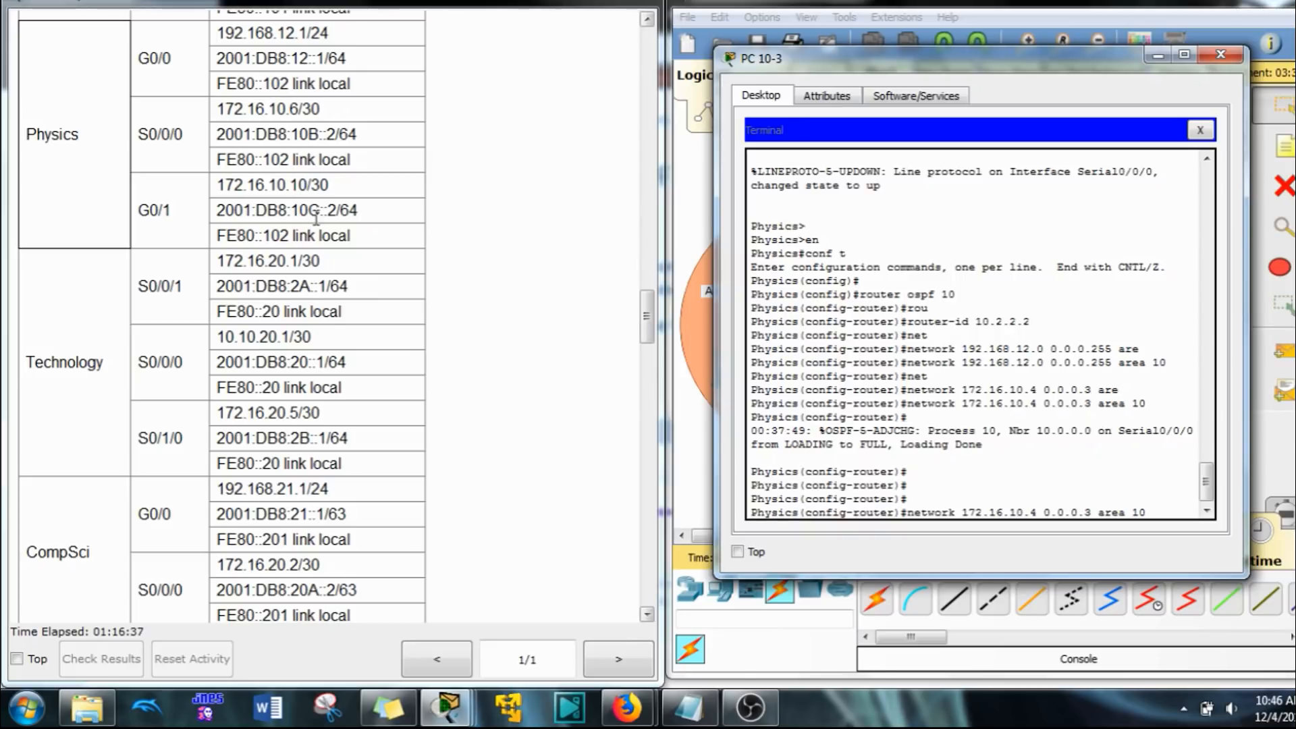
key(Left)
key(Left)
key(Left)
key(Left)
key(Left)
key(Left)
key(Left)
key(Left)
key(Left)
key(Left)
key(Left)
key(Left)
key(BackSpace)
text(8)
key(Return)
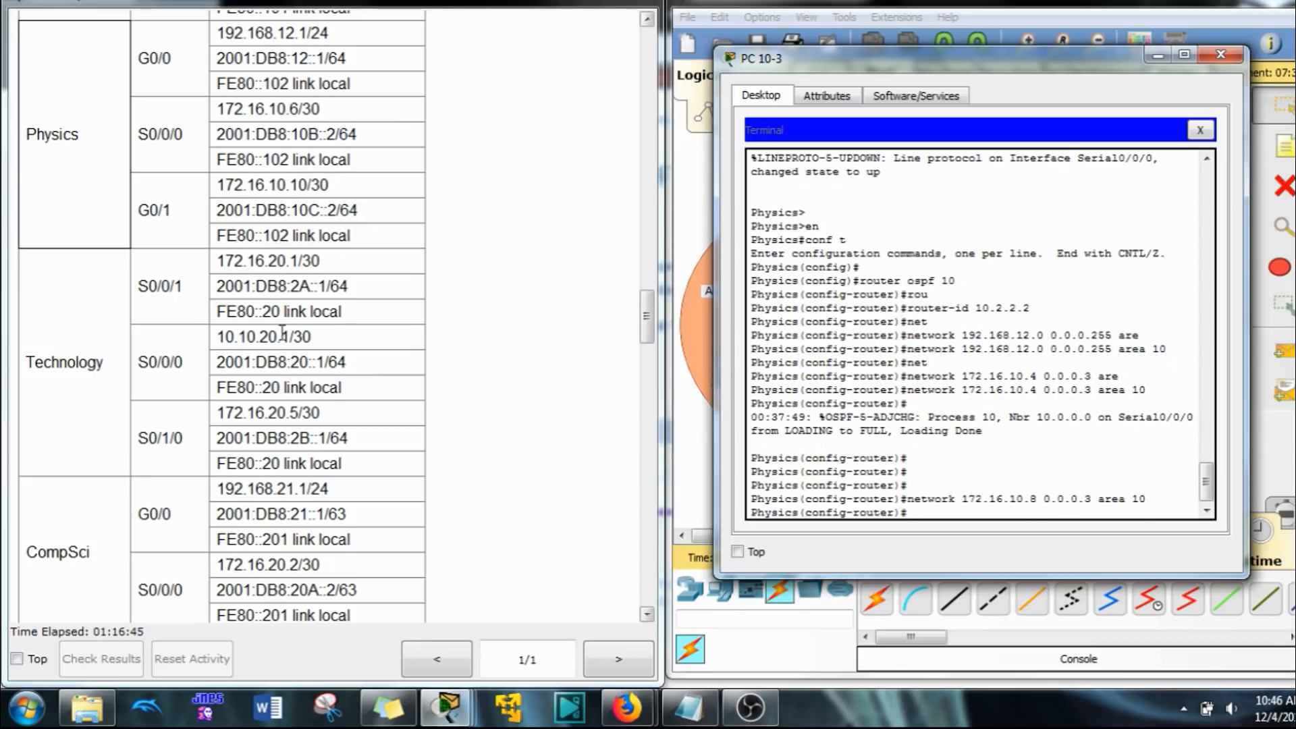
Step: Leave OSPF configuration on the Physics router and enable IPv6 unicast routing
scroll(442, 422, down, 1)
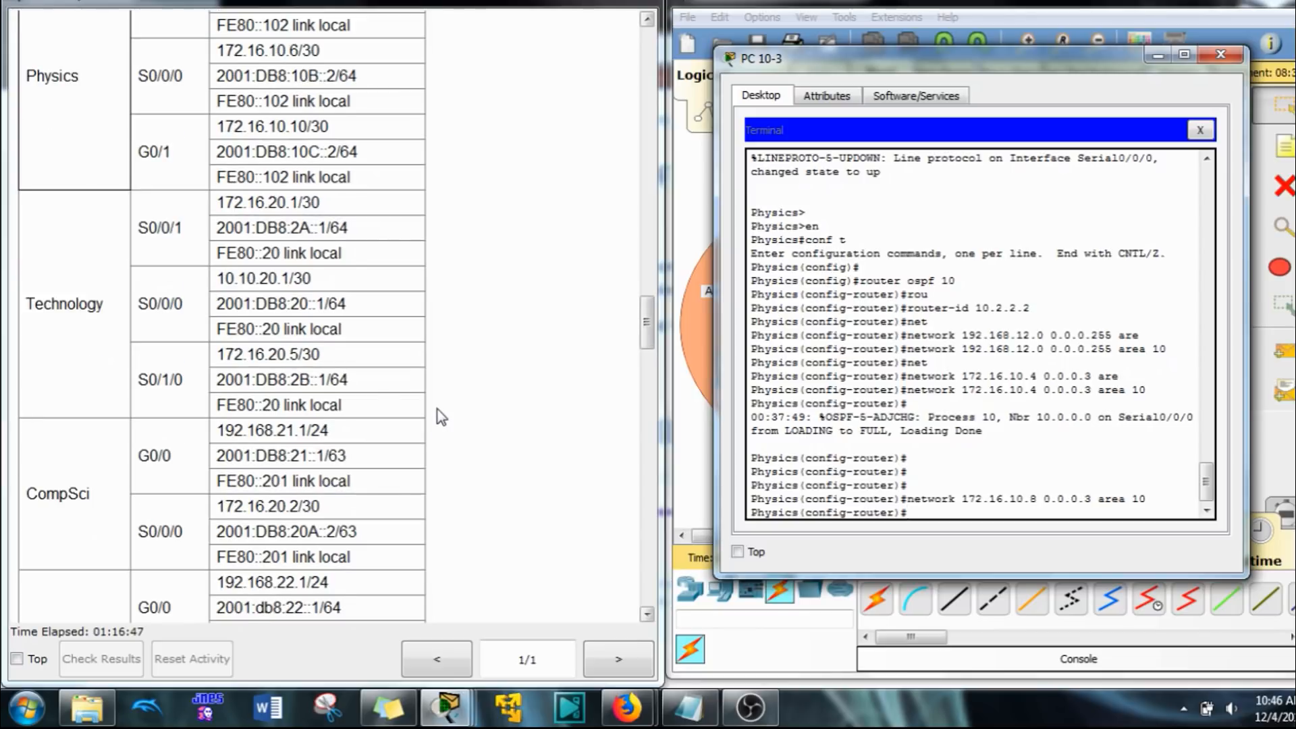
scroll(441, 417, up, 1)
text(exi)
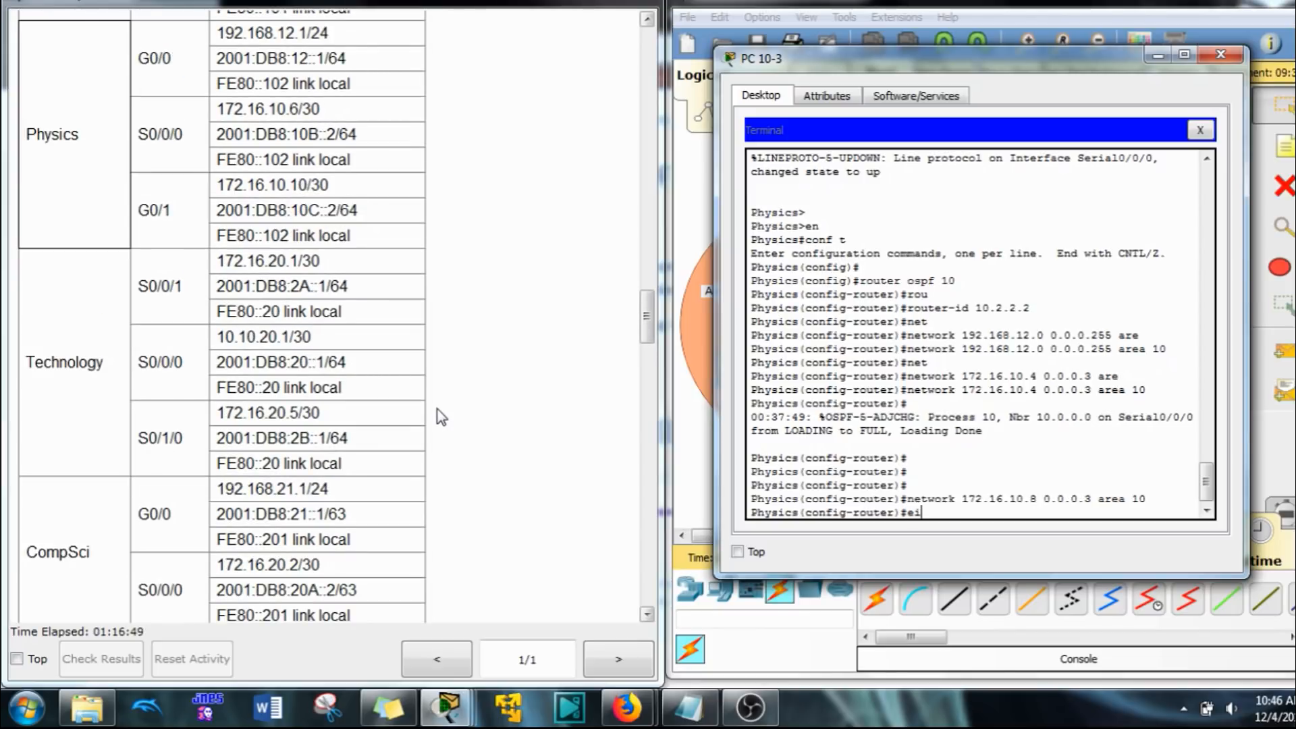
text(t)
key(Return)
text(ipv6 )
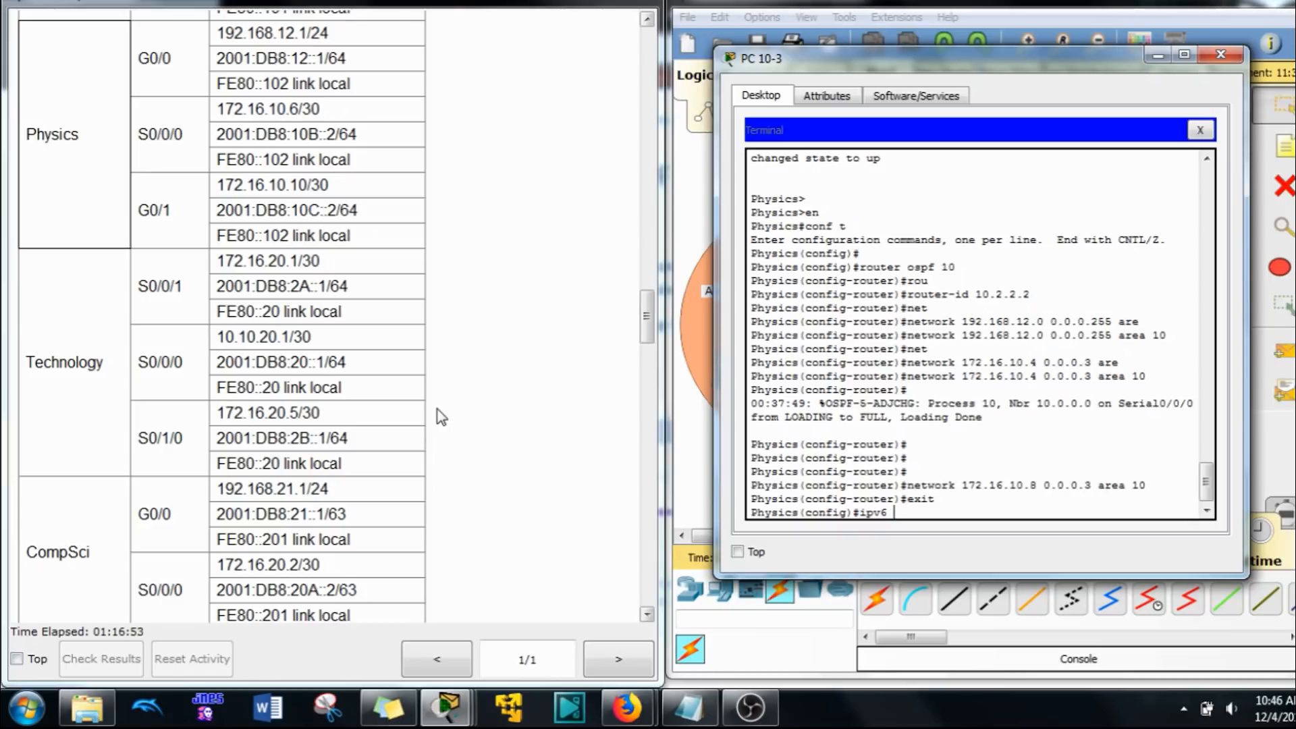
text(un)
key(Tab)
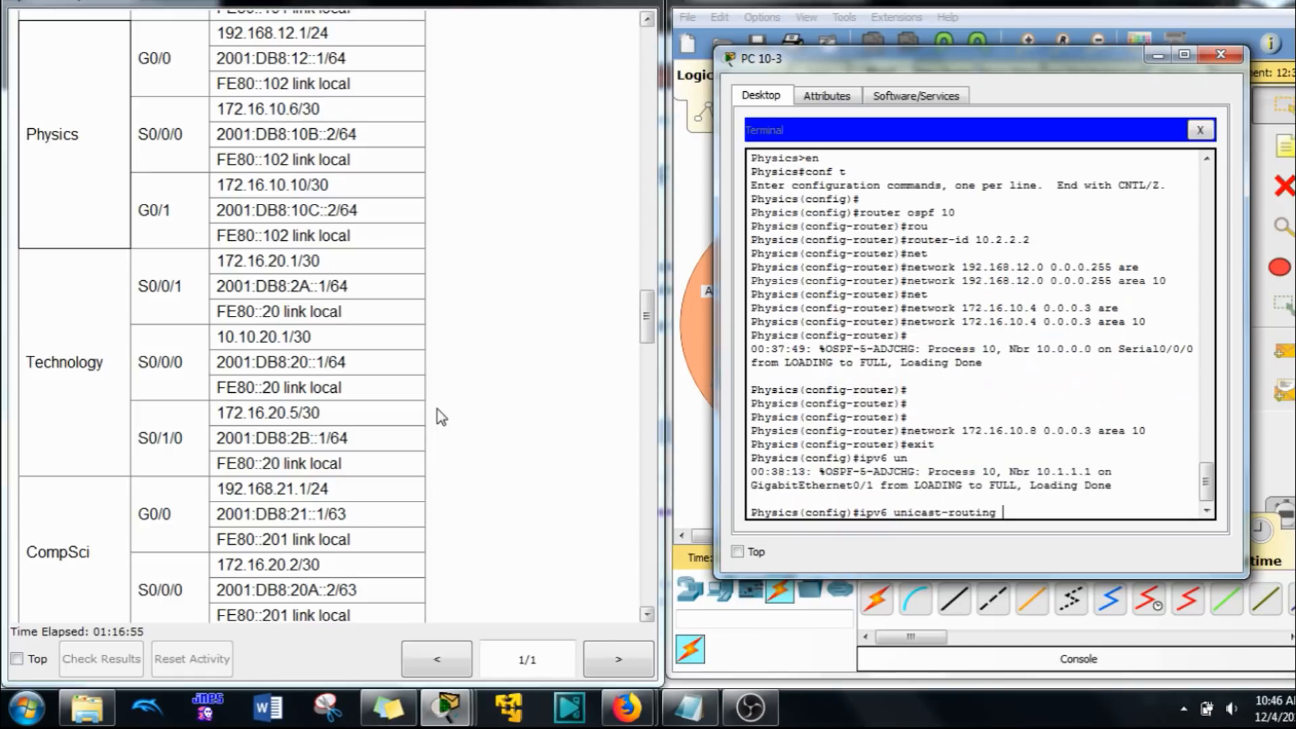
key(Return)
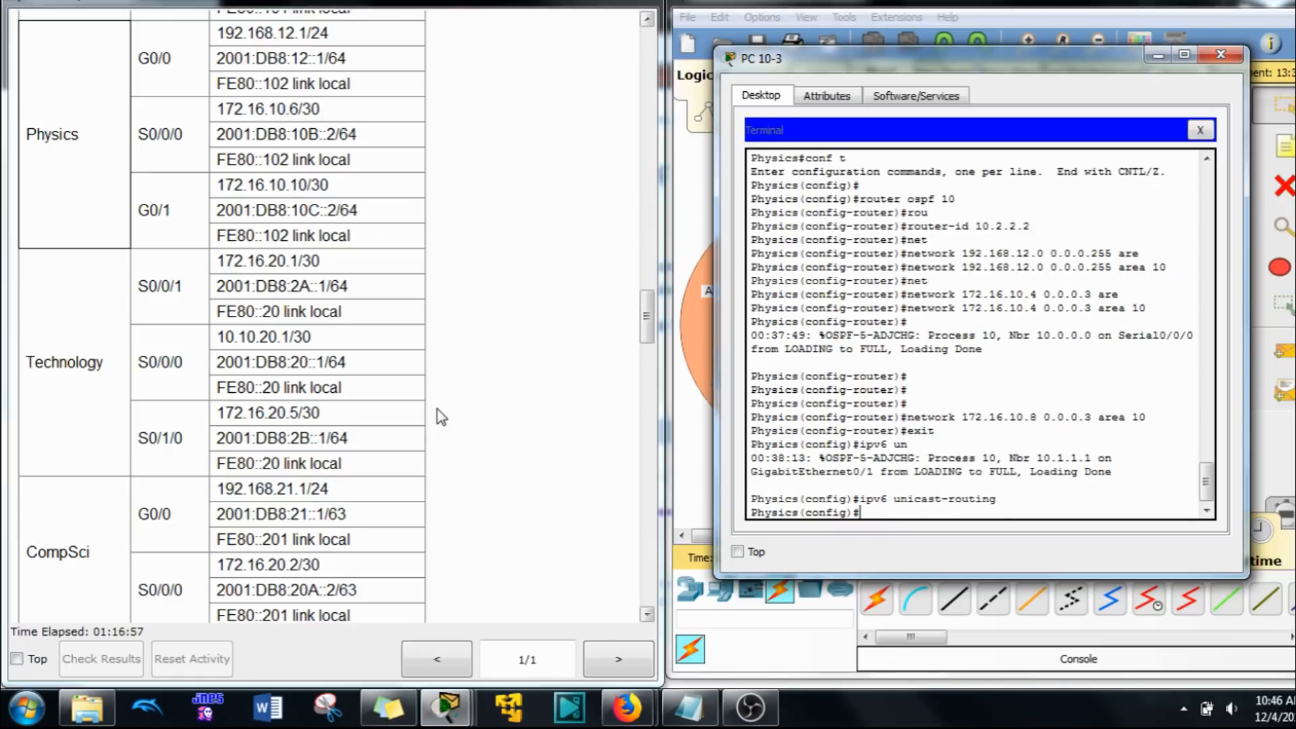
Step: Start OSPFv3 process 10 on the Physics router with router ID 10.2.2.2 and return to global configuration
text(ipv6)
key(BackSpace)
right_click(1039, 445)
click(1067, 485)
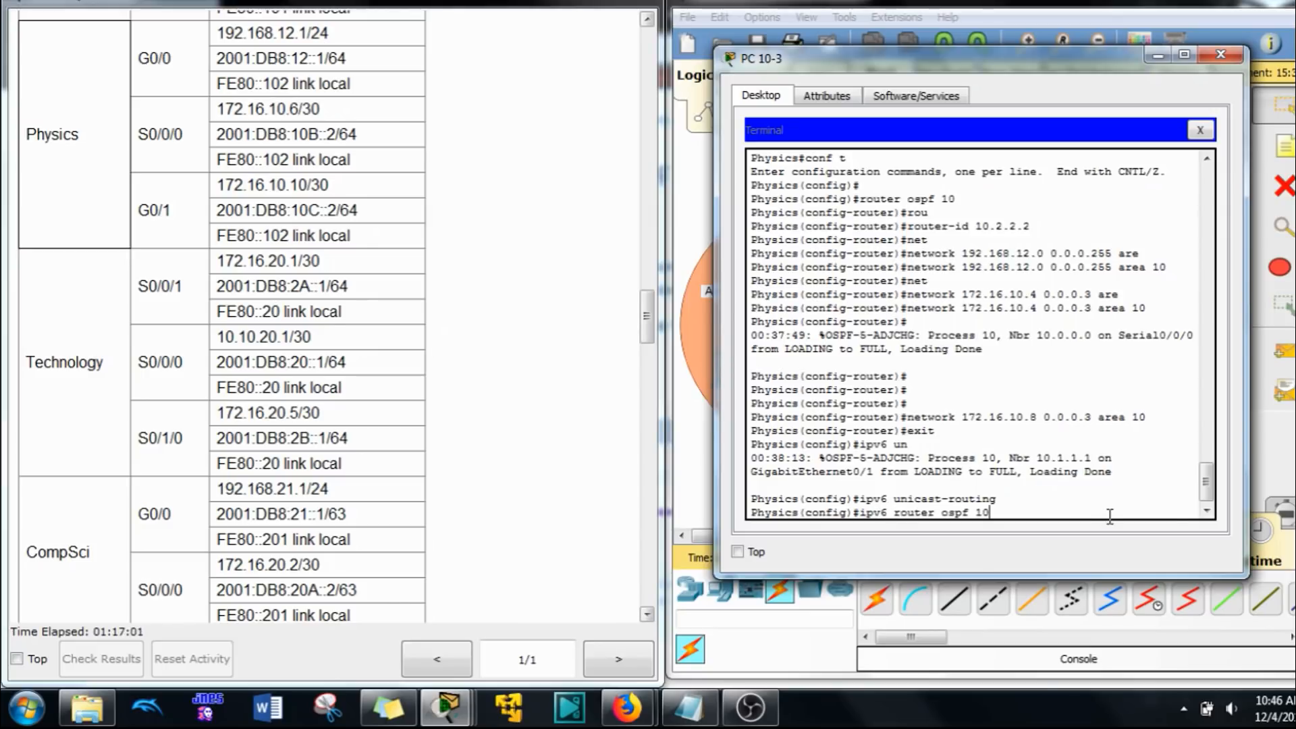
key(Return)
text(rou)
key(Tab)
text(ter-id)
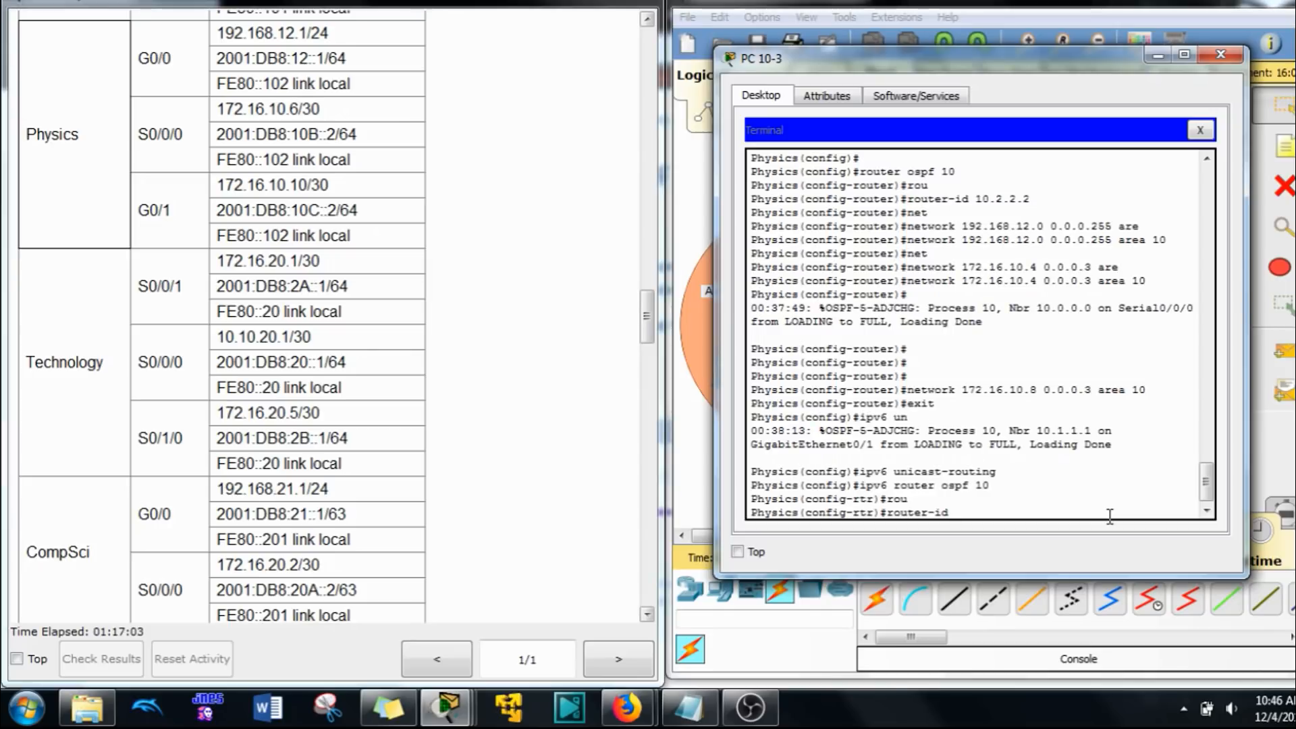
text( 10.2.2.2)
key(Return)
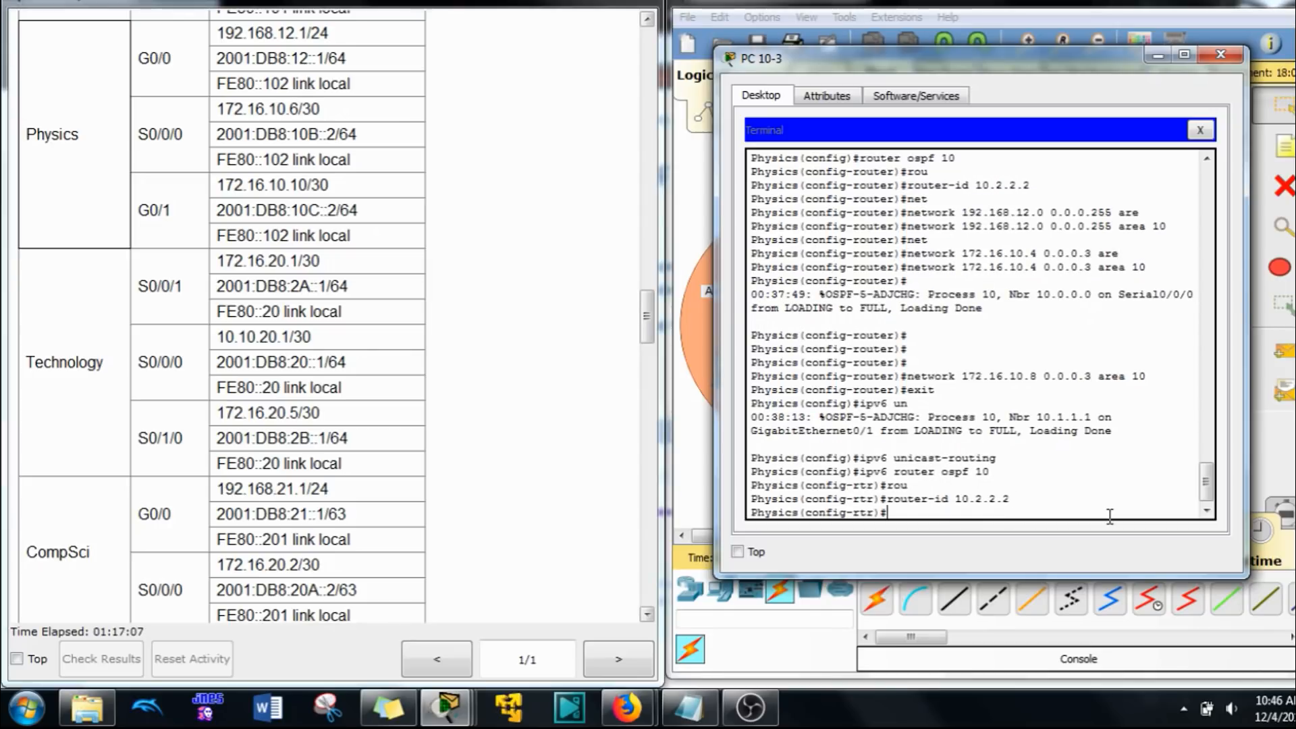
text(exit)
key(Return)
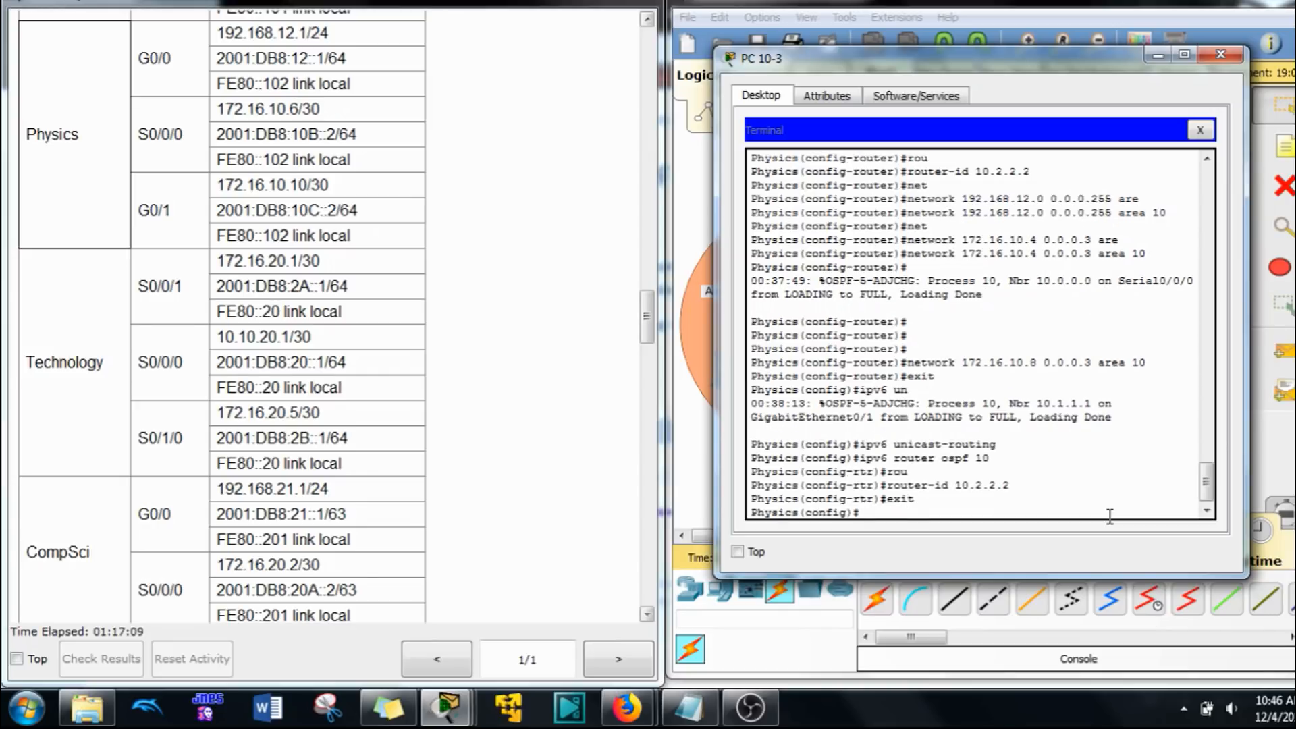
Step: Enable OSPFv3 process 10 in area 10 on the Physics router's interface G0/0
text(int g9)
key(BackSpace)
key(BackSpace)
text(g0/0/)
key(BackSpace)
key(Return)
text(ipv6 os)
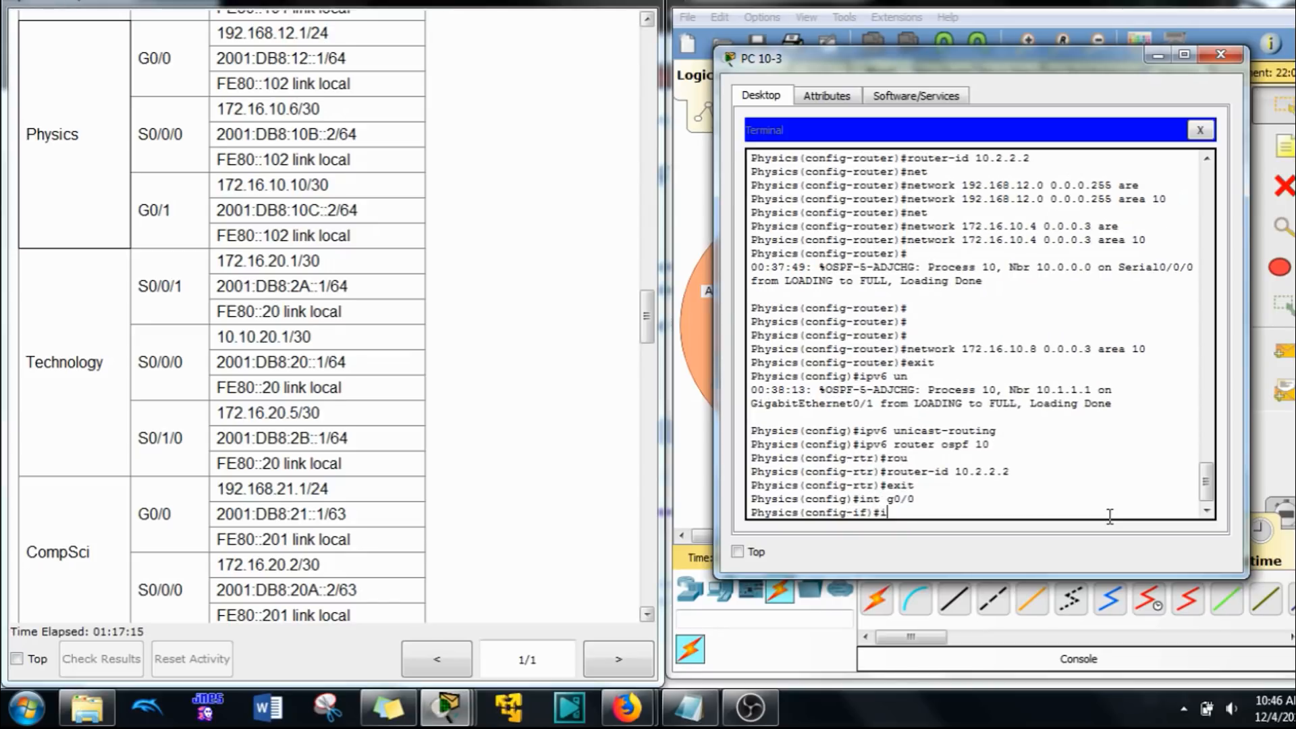
key(Tab)
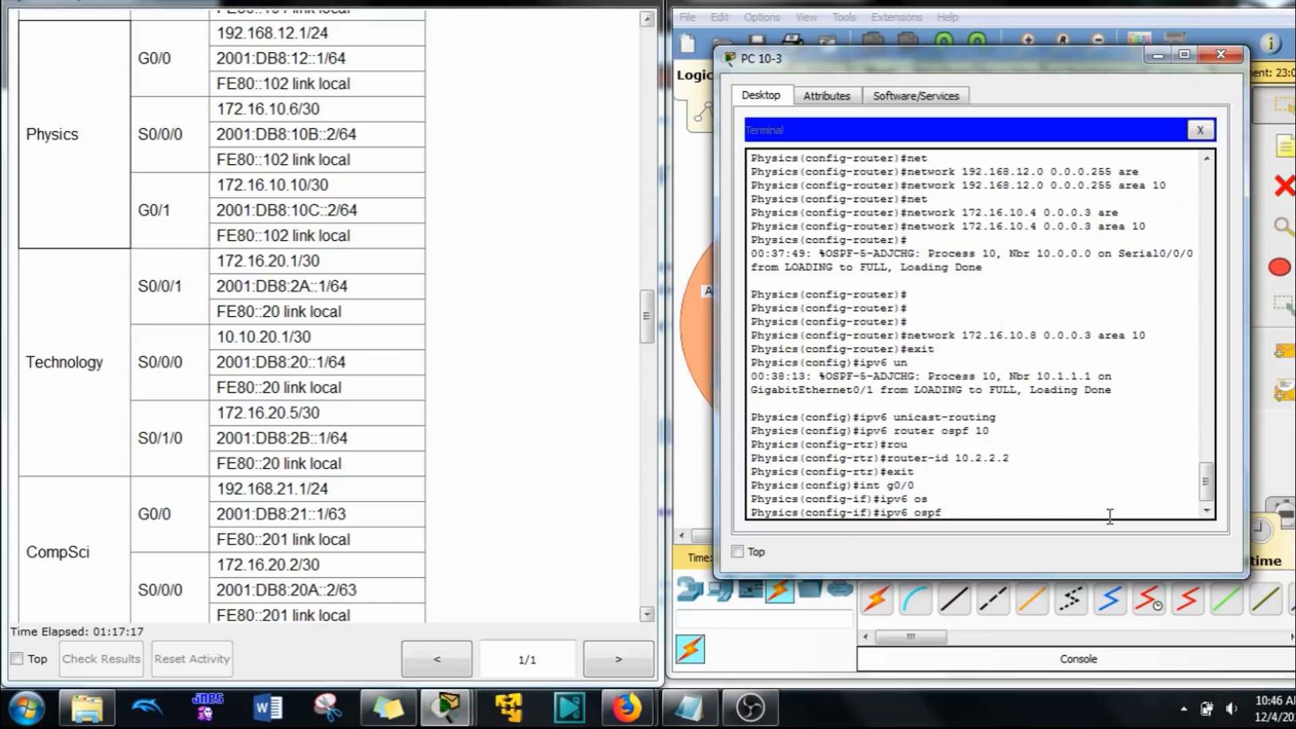
text(10 a)
key(Tab)
text(1)
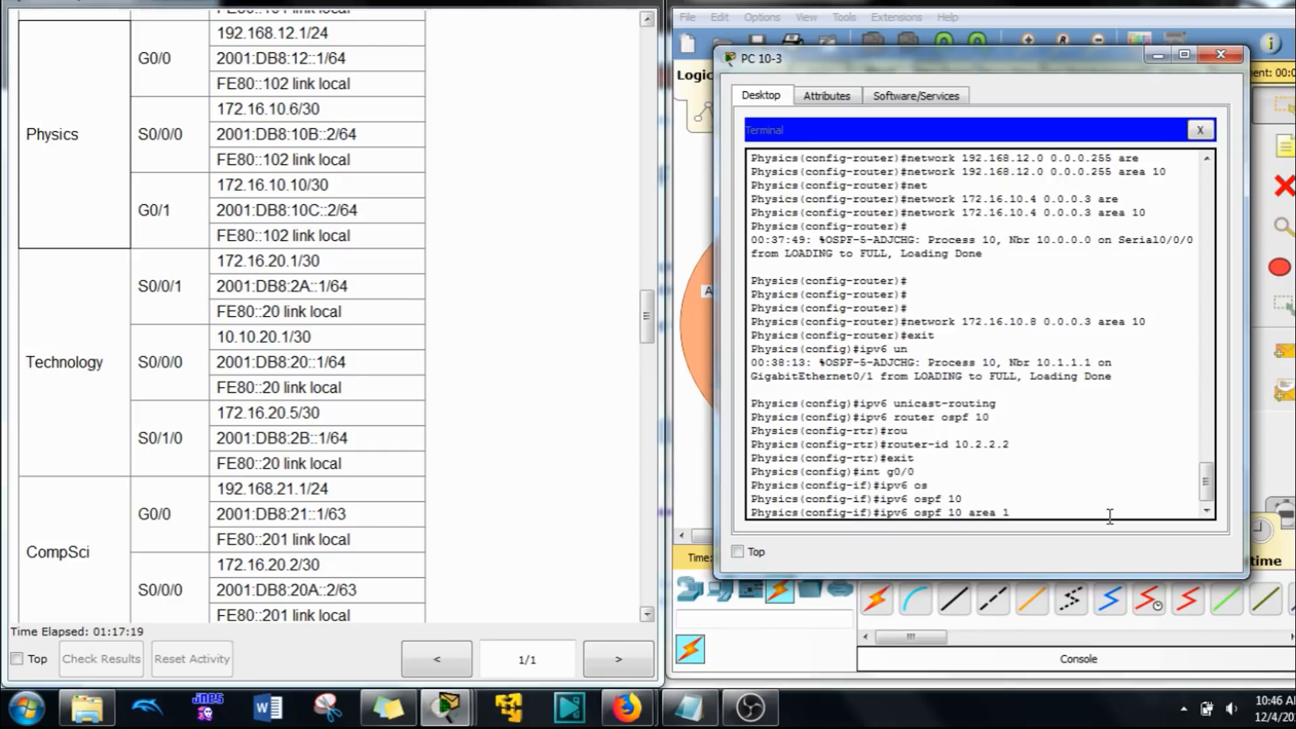
text(0)
key(Return)
Step: Enable OSPFv3 process 10 in area 10 on the Physics router's interface G0/1
text(int g0/)
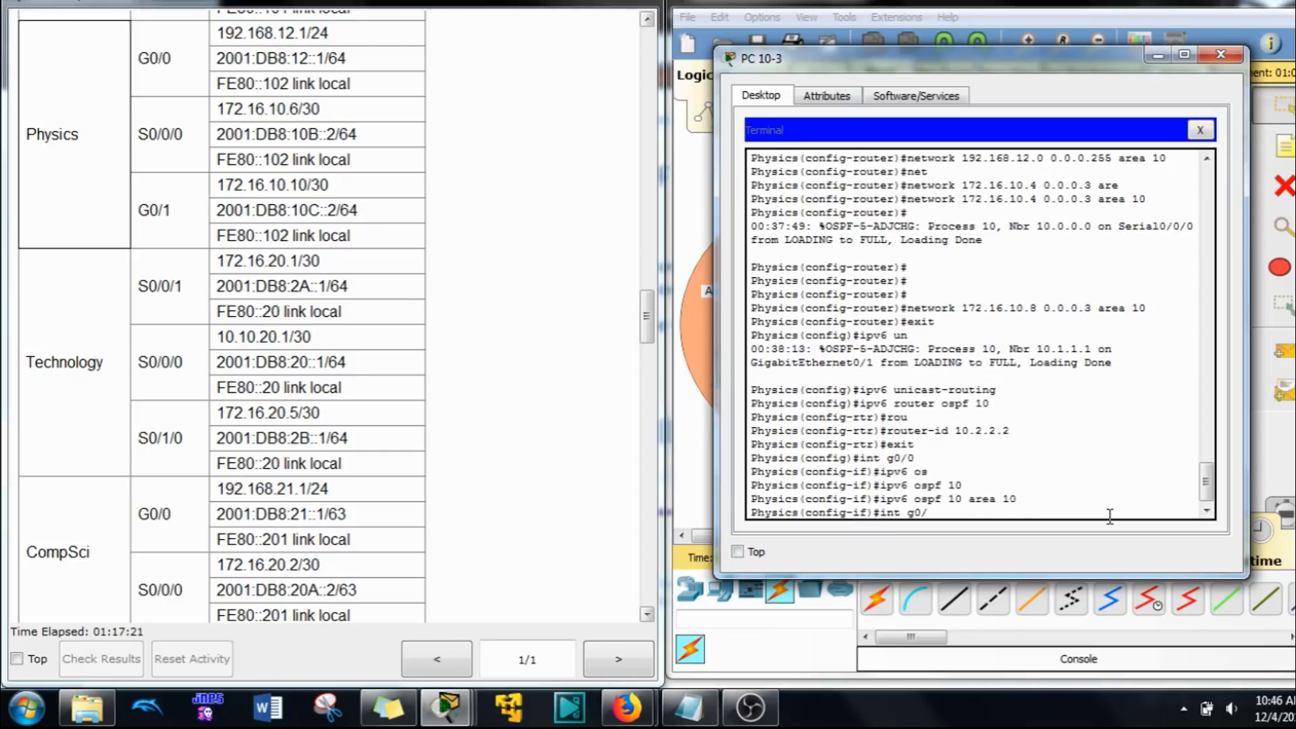
text(1)
key(Return)
key(Up)
key(Up)
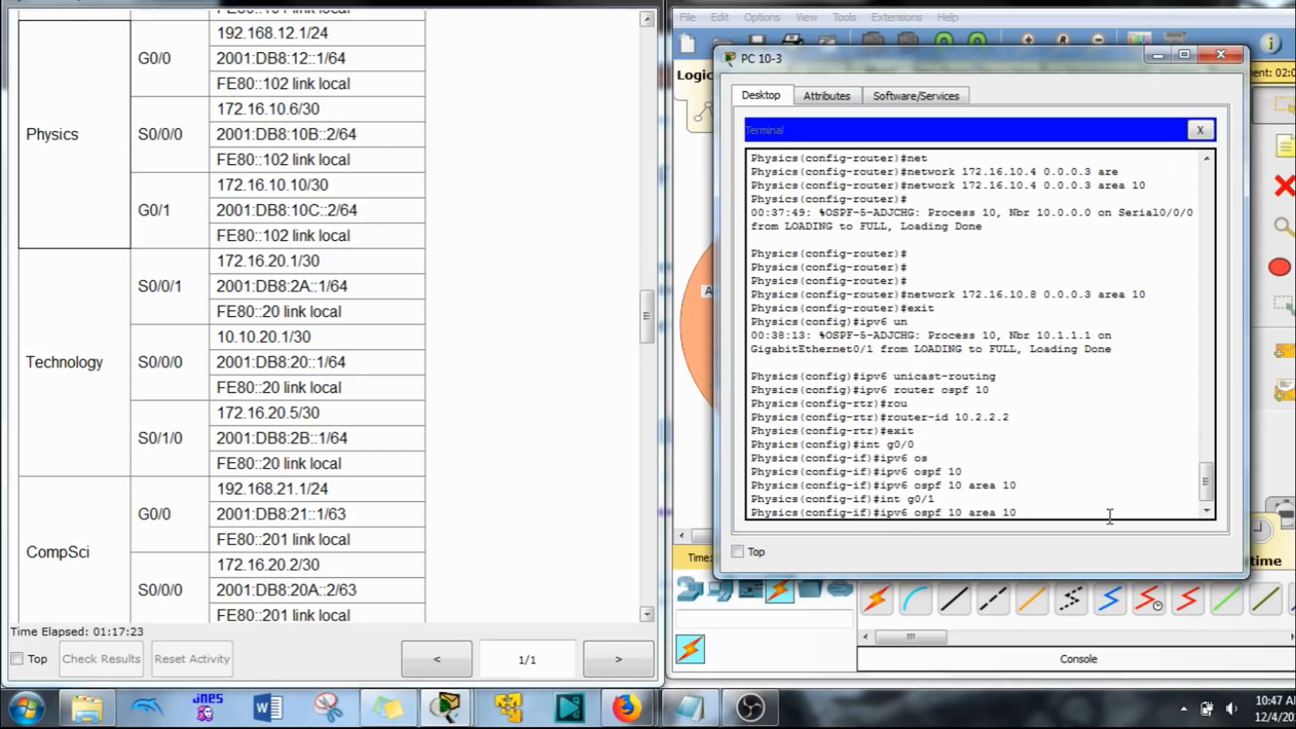
key(Return)
Step: Enable OSPFv3 process 10 in area 10 on the Physics router's interface S0/0/0 and return to global configuration
key(Up)
key(Up)
key(BackSpace)
key(BackSpace)
key(BackSpace)
key(BackSpace)
text(s0/)
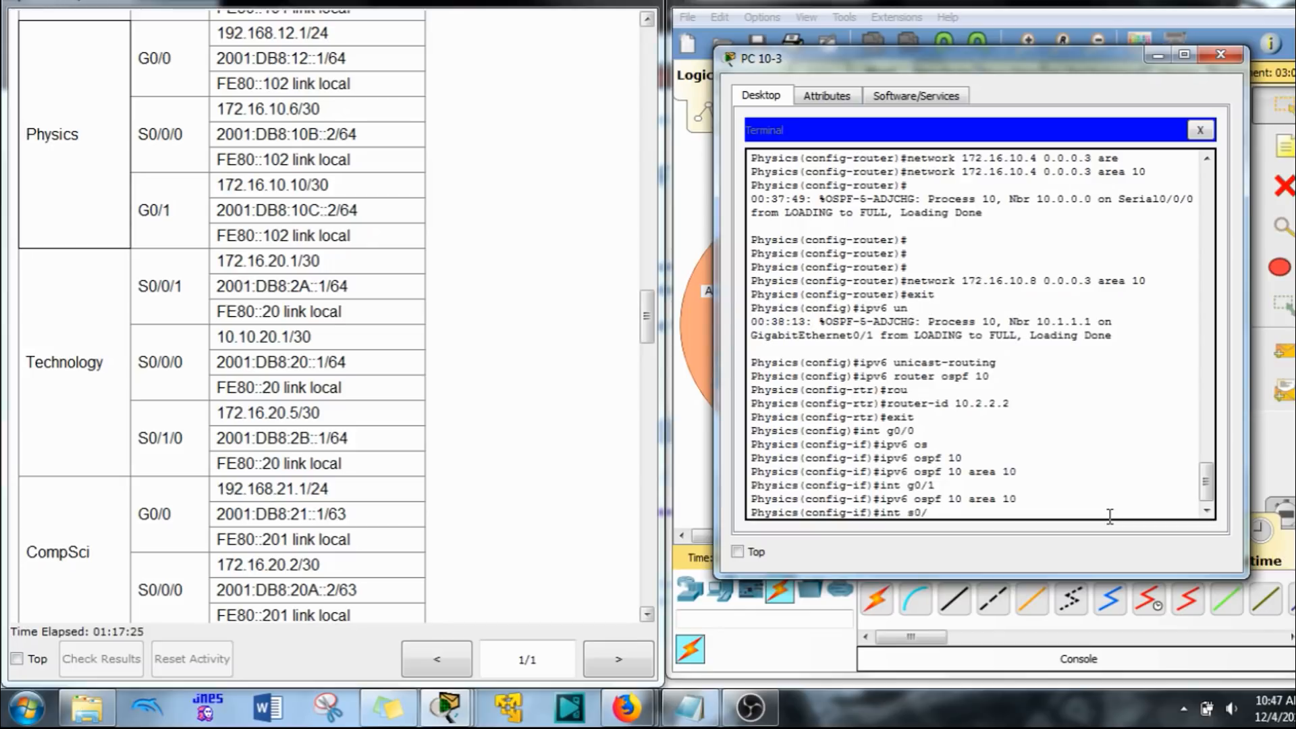
text(0/0)
key(Return)
key(Up)
key(Up)
key(Return)
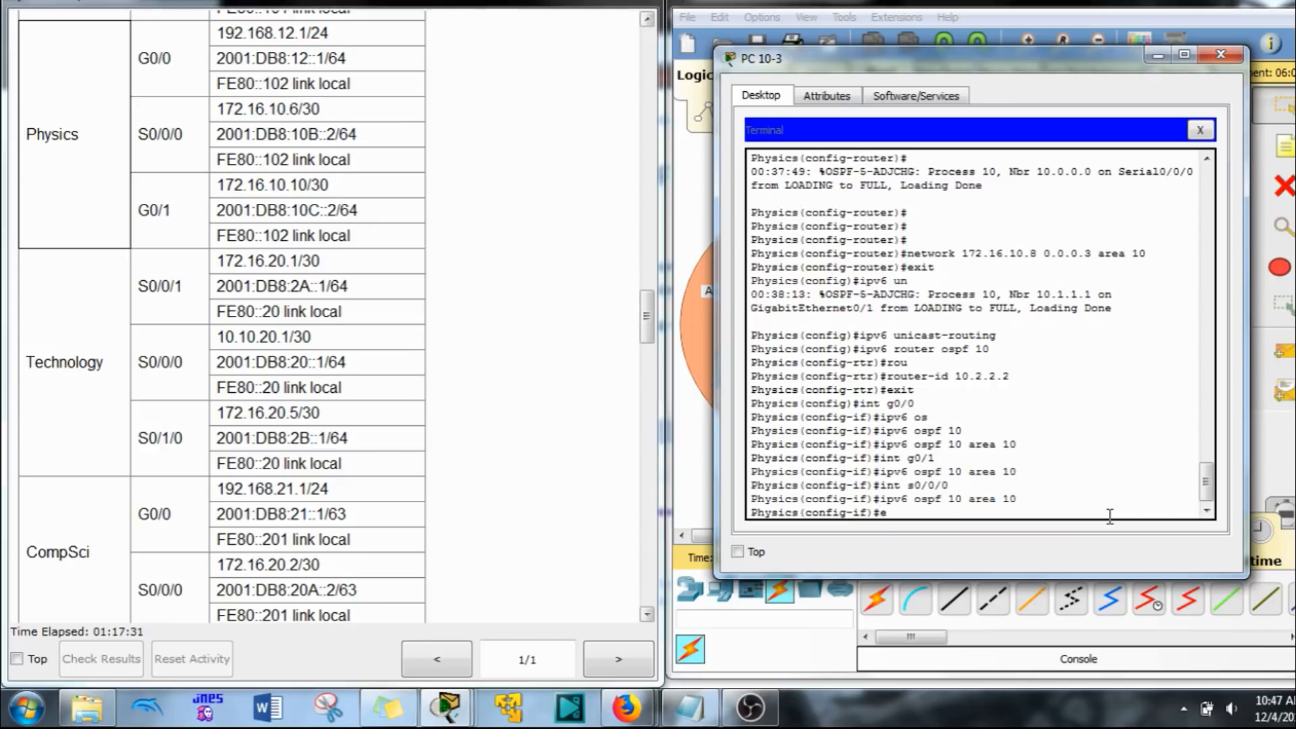
text(exit)
key(Return)
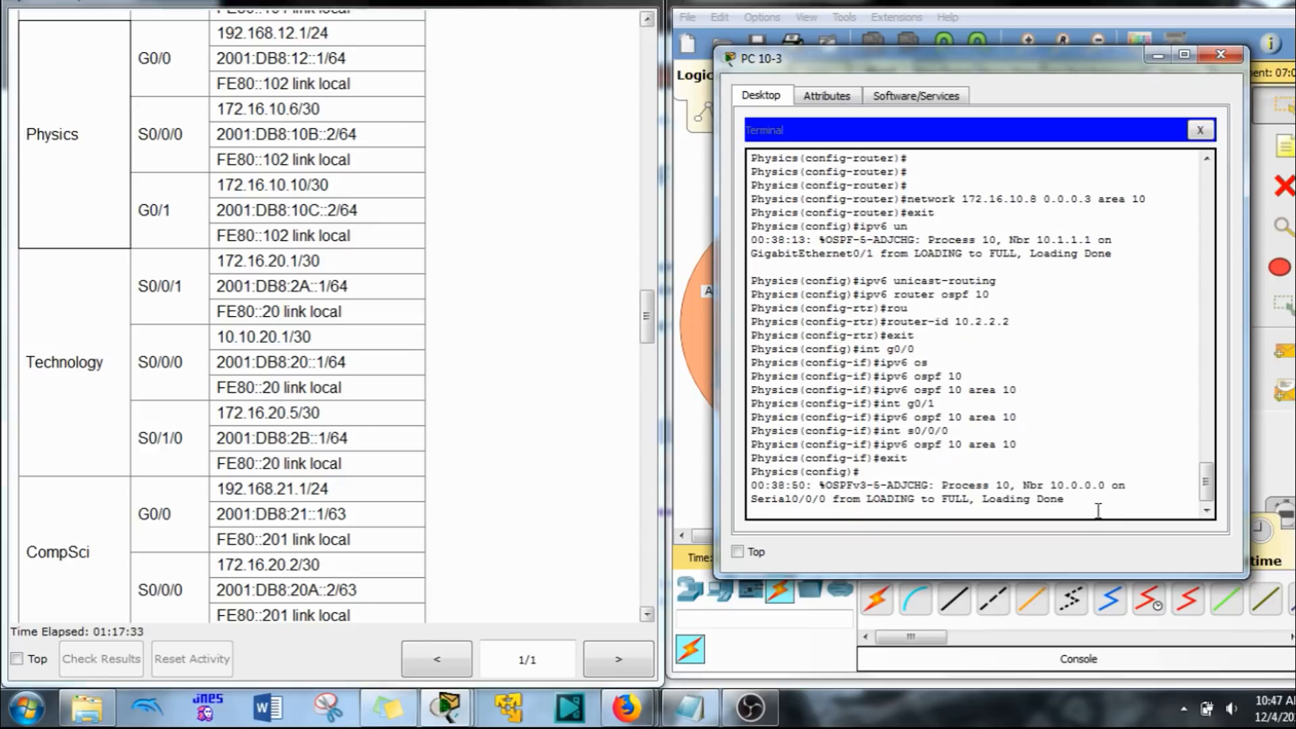
key(Return)
key(Return)
Step: Switch to the Comp A host's terminal session and enter global configuration mode on the CompSci router
click(1005, 4)
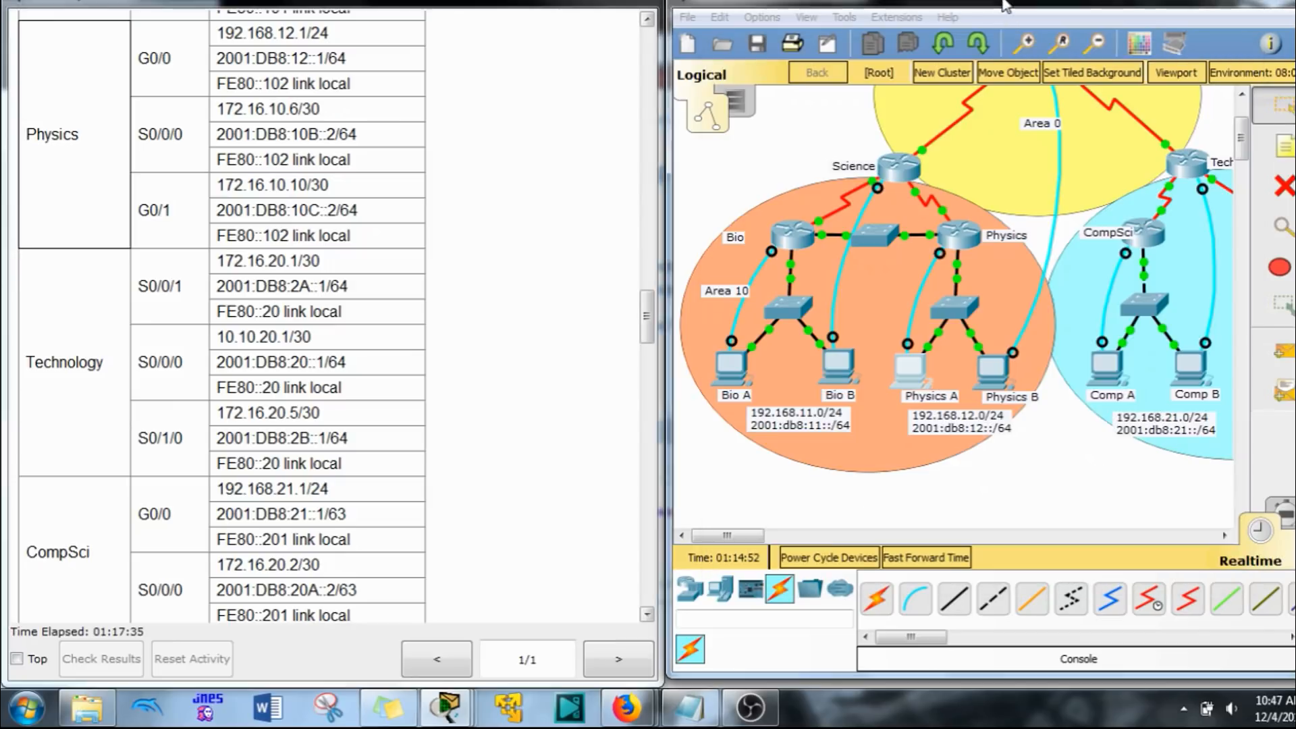
drag(724, 537, 752, 540)
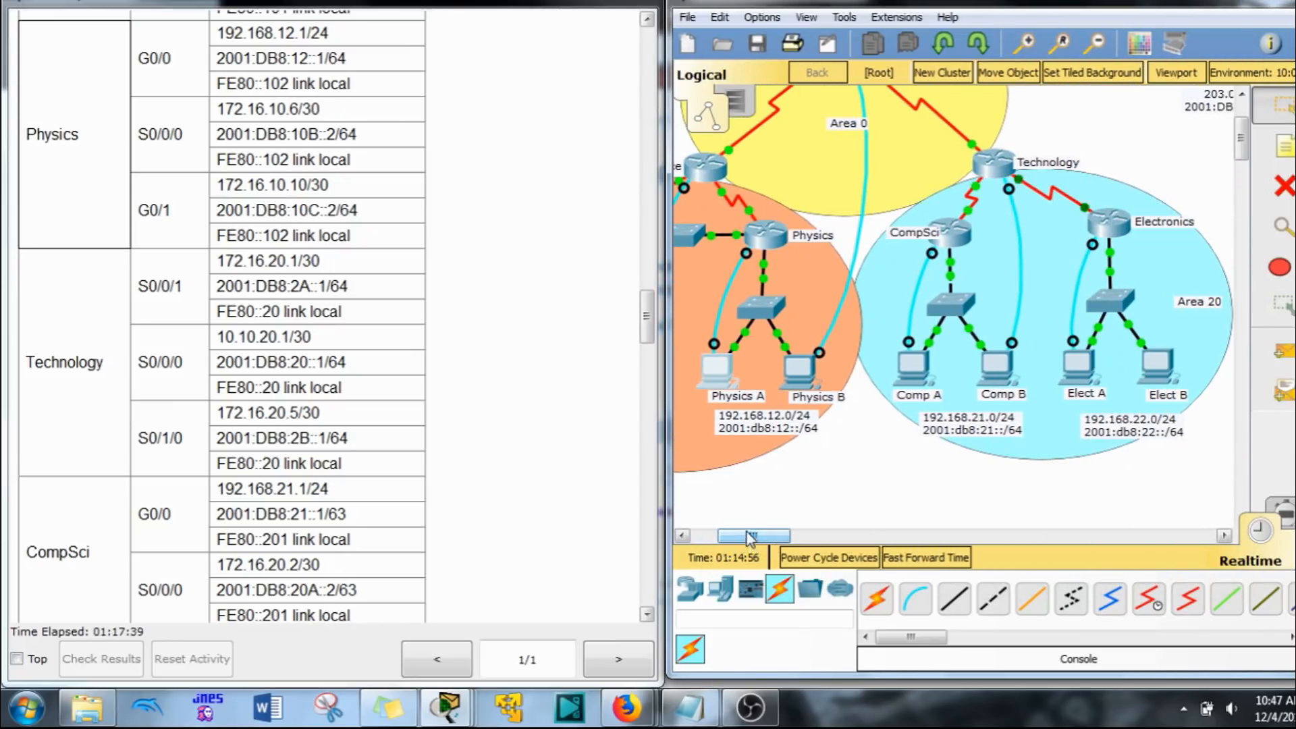
click(913, 368)
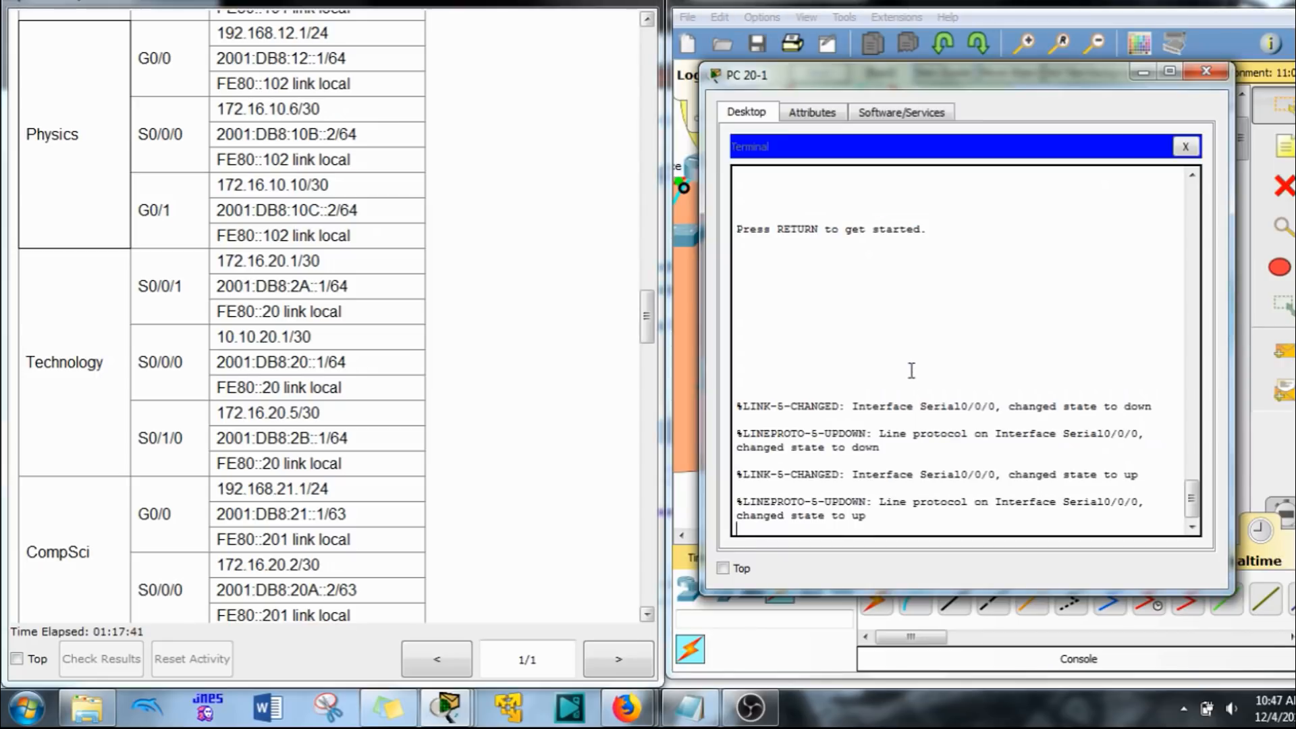
key(Return)
text(eon)
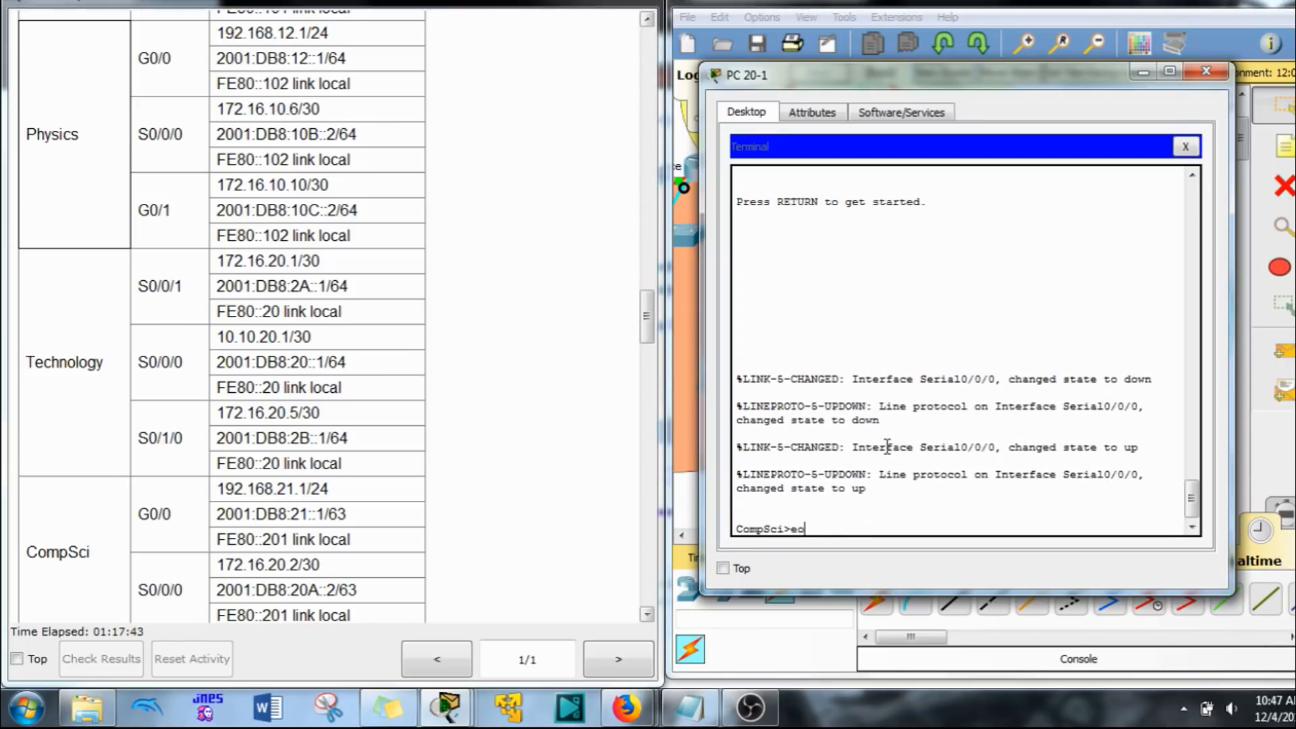
key(Return)
text(en)
key(Return)
text(conf)
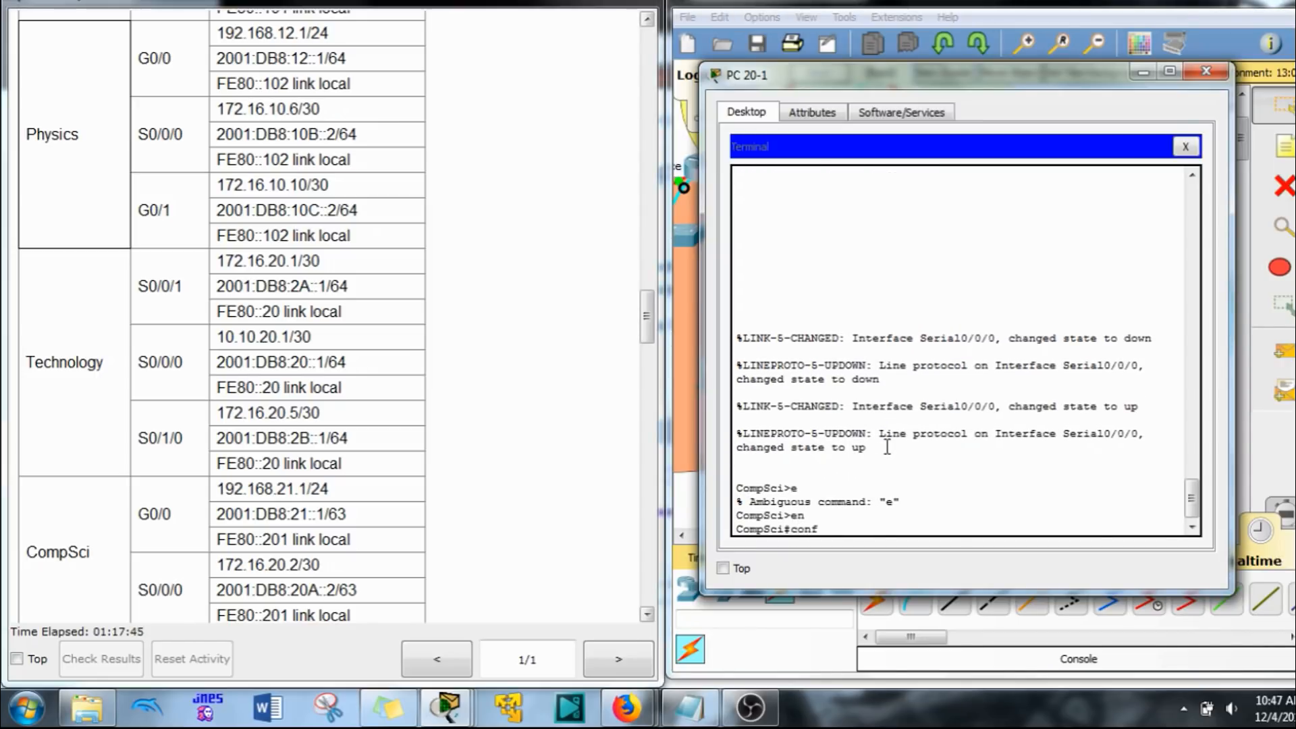
text( t)
key(Return)
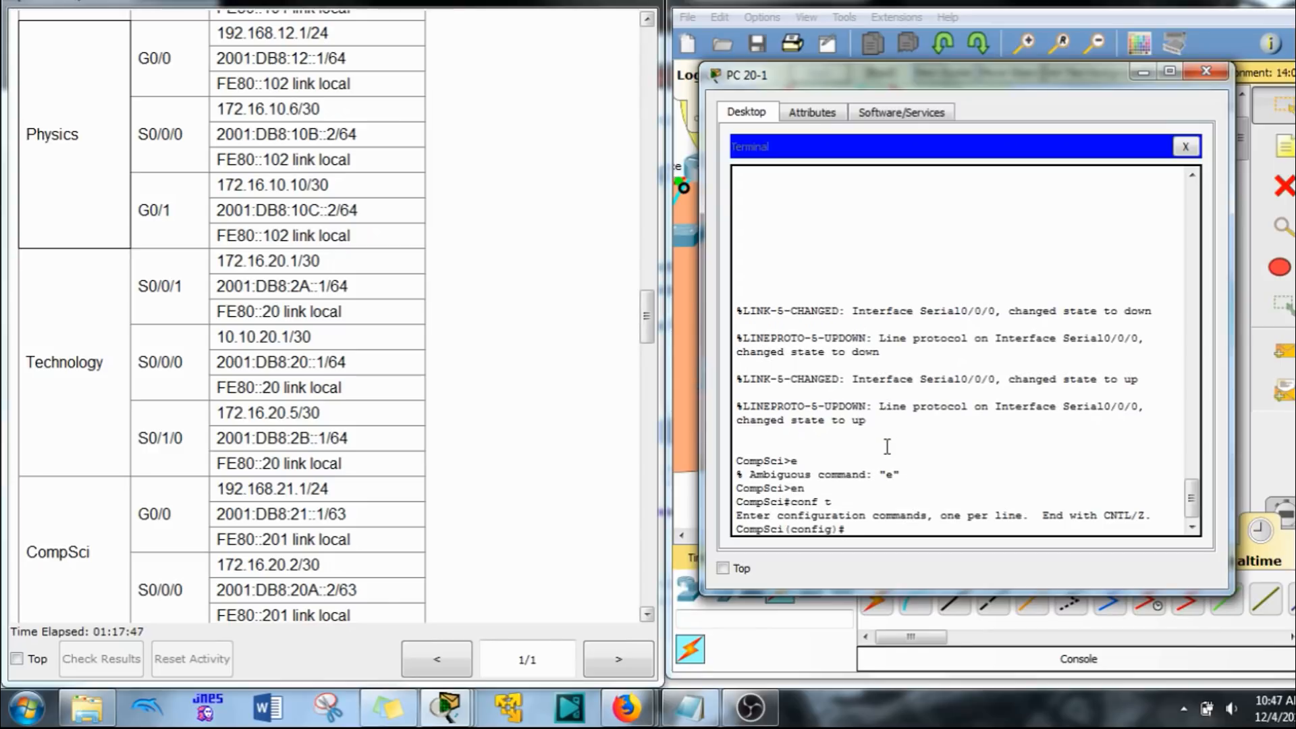
Step: Start OSPF process 10 on the CompSci router and set its router ID to 20.1.1.1
right_click(887, 447)
click(946, 479)
key(Return)
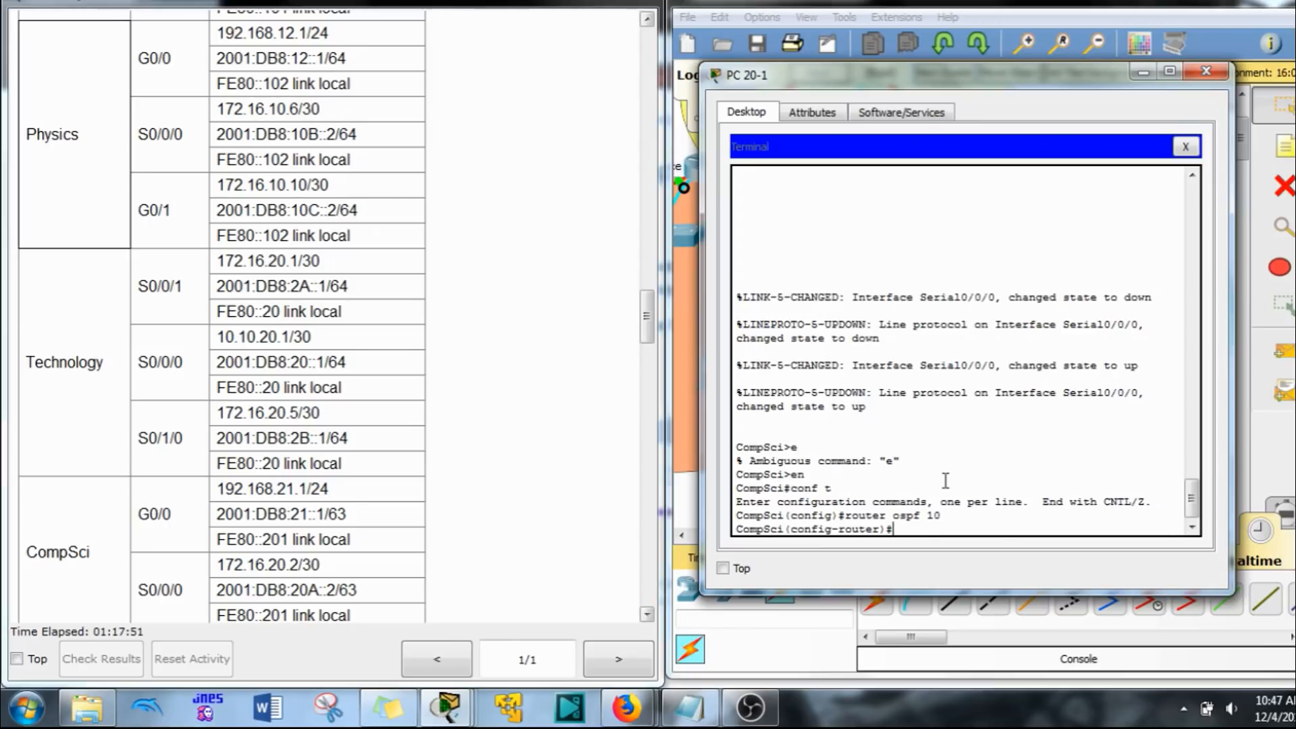
text(rout)
key(Tab)
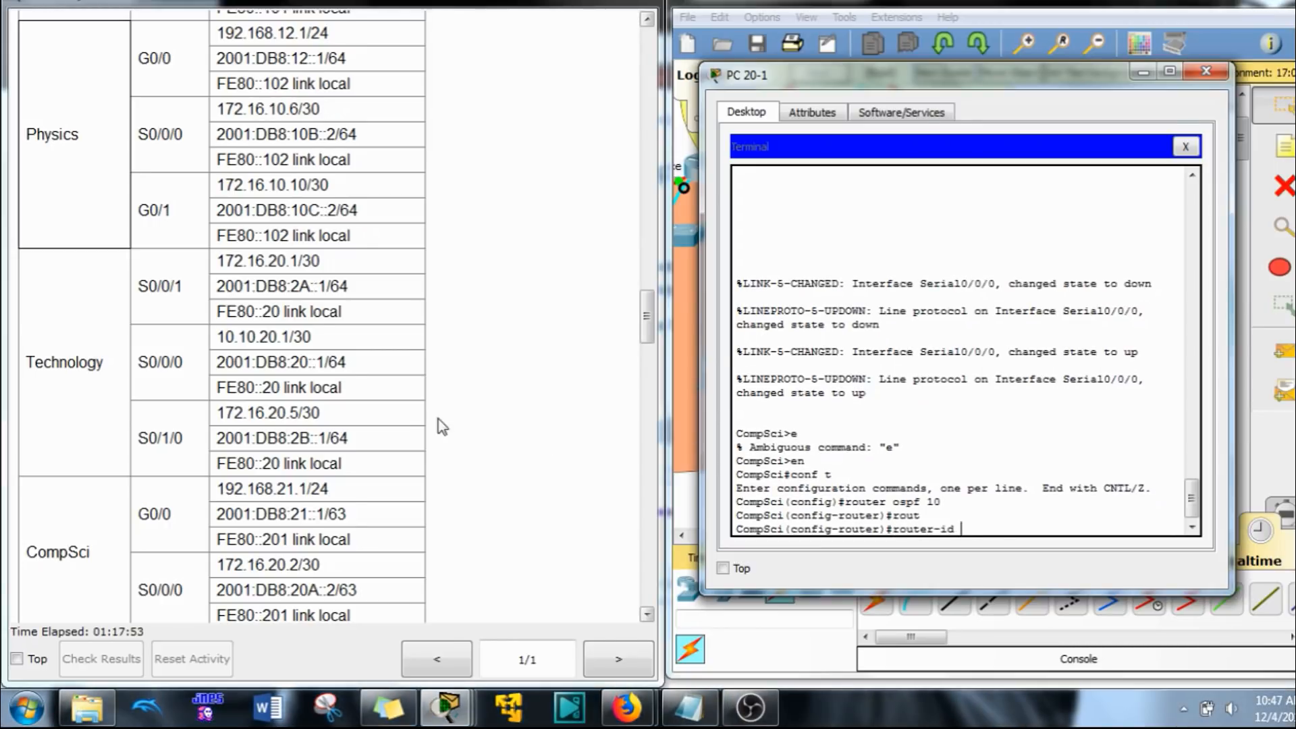
scroll(442, 426, down, 15)
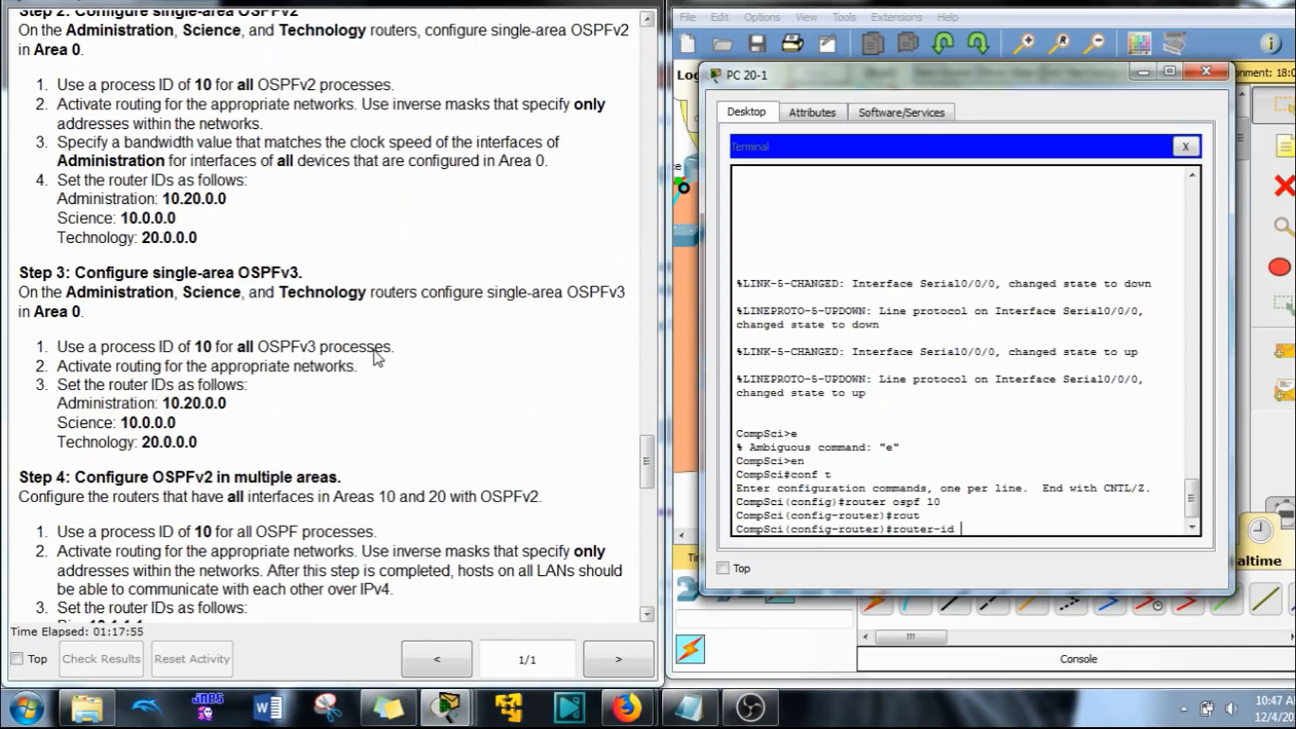
scroll(304, 394, down, 6)
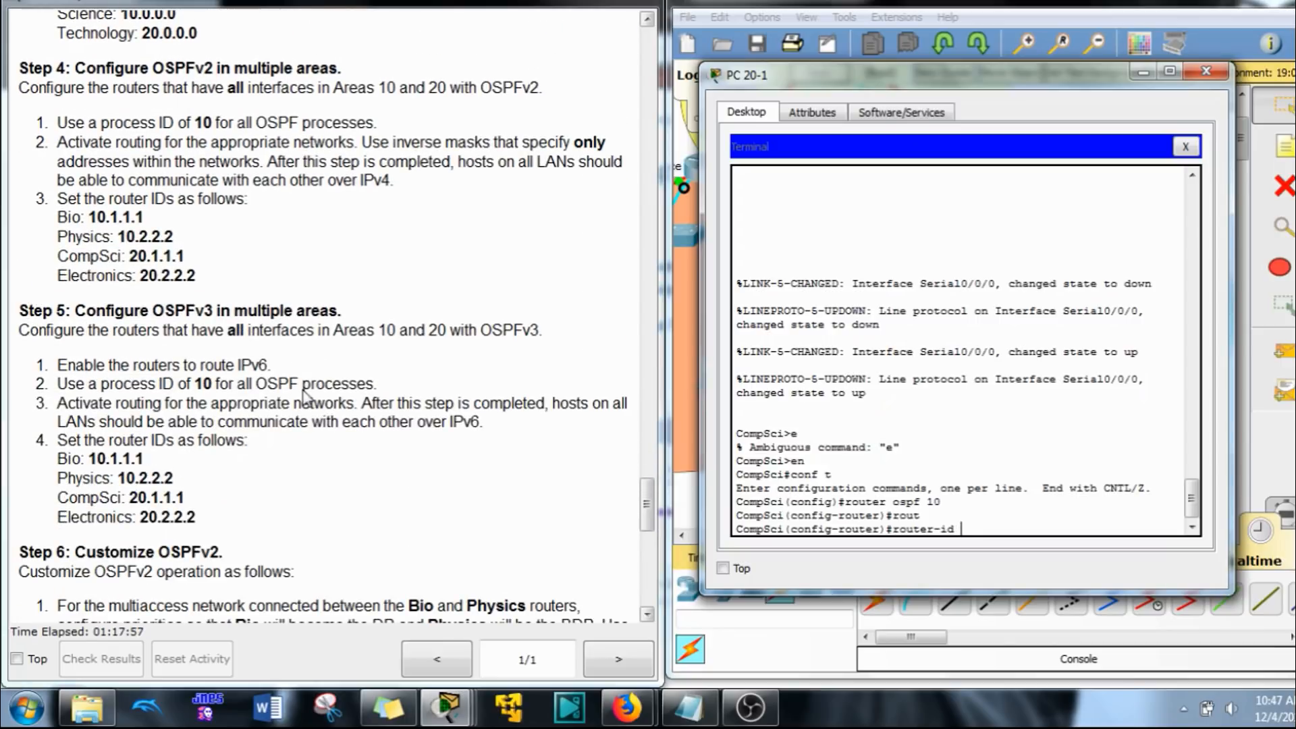
text(20.1.1.1)
key(Return)
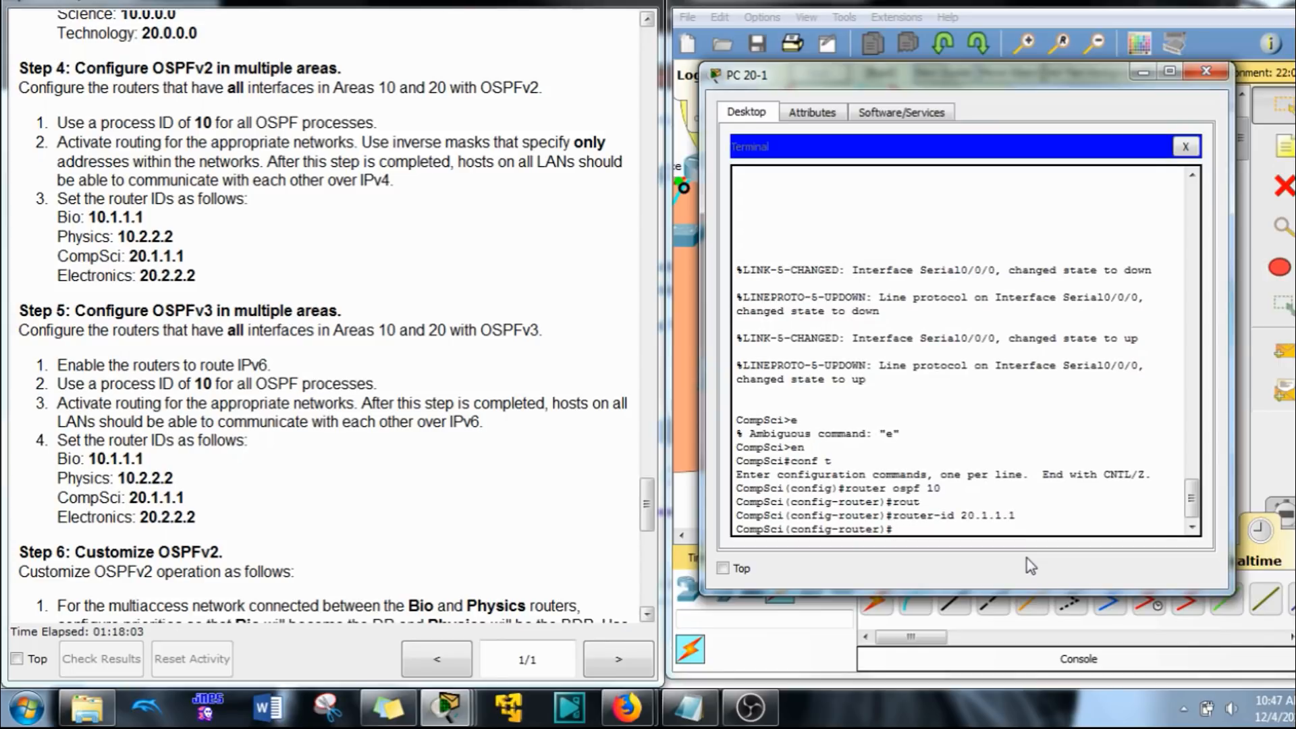
Step: Advertise the network 192.168.21.0 with wildcard mask 0.0.0.255 in OSPF area 20 on the CompSci router
text(ne)
text(t)
key(Tab)
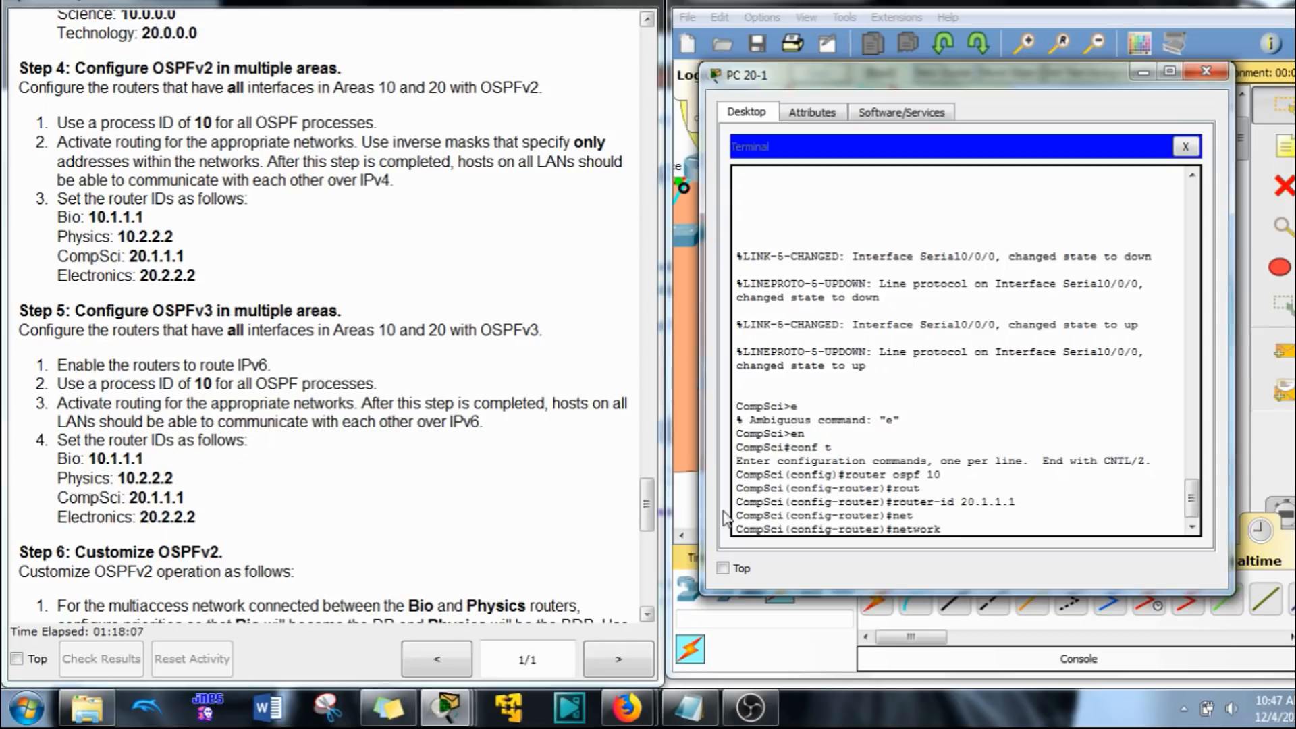
drag(644, 508, 613, 371)
click(989, 538)
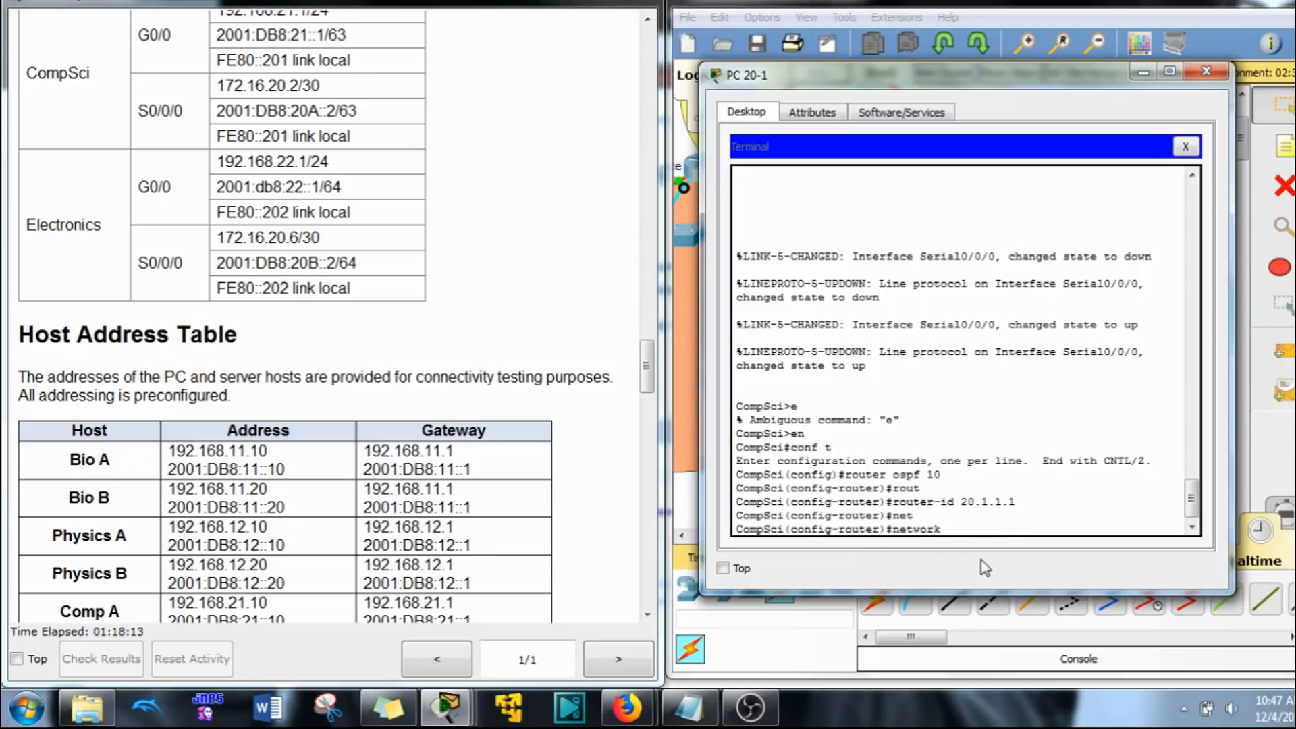
text(192.168.)
click(650, 360)
drag(651, 356, 650, 353)
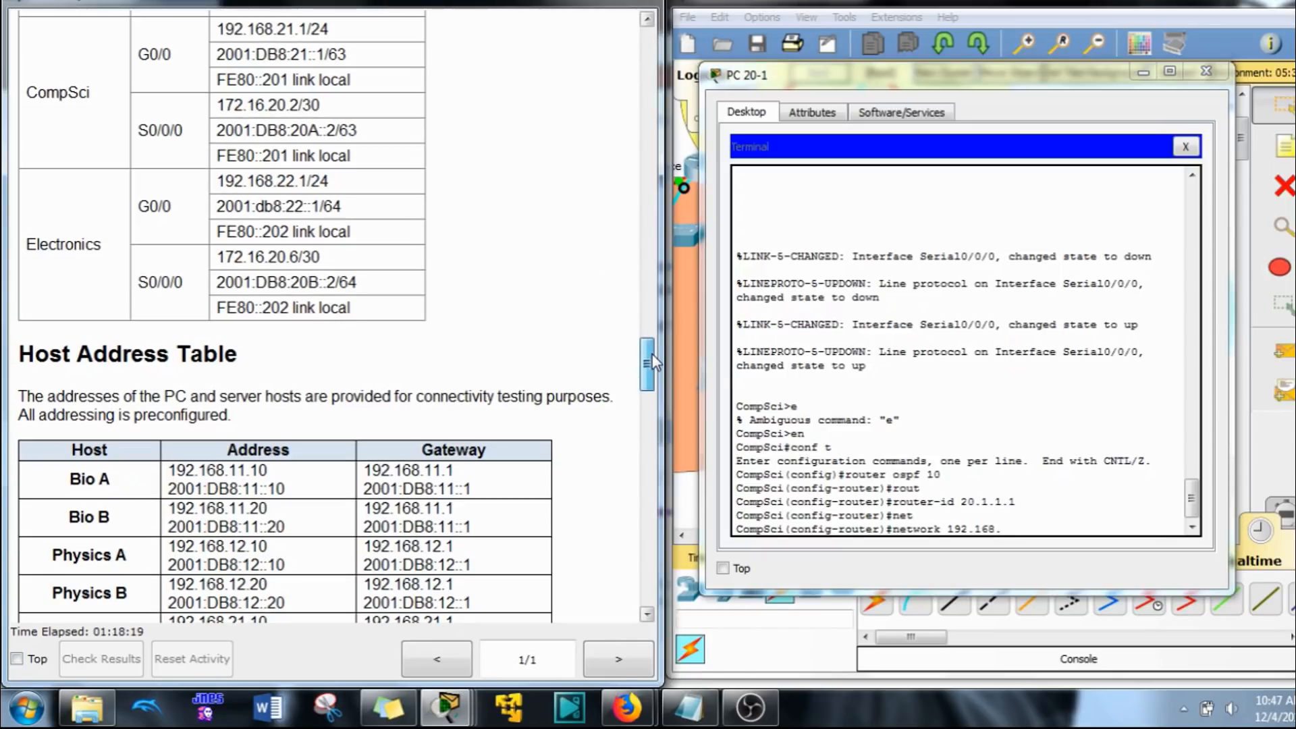
click(1030, 543)
text(.21)
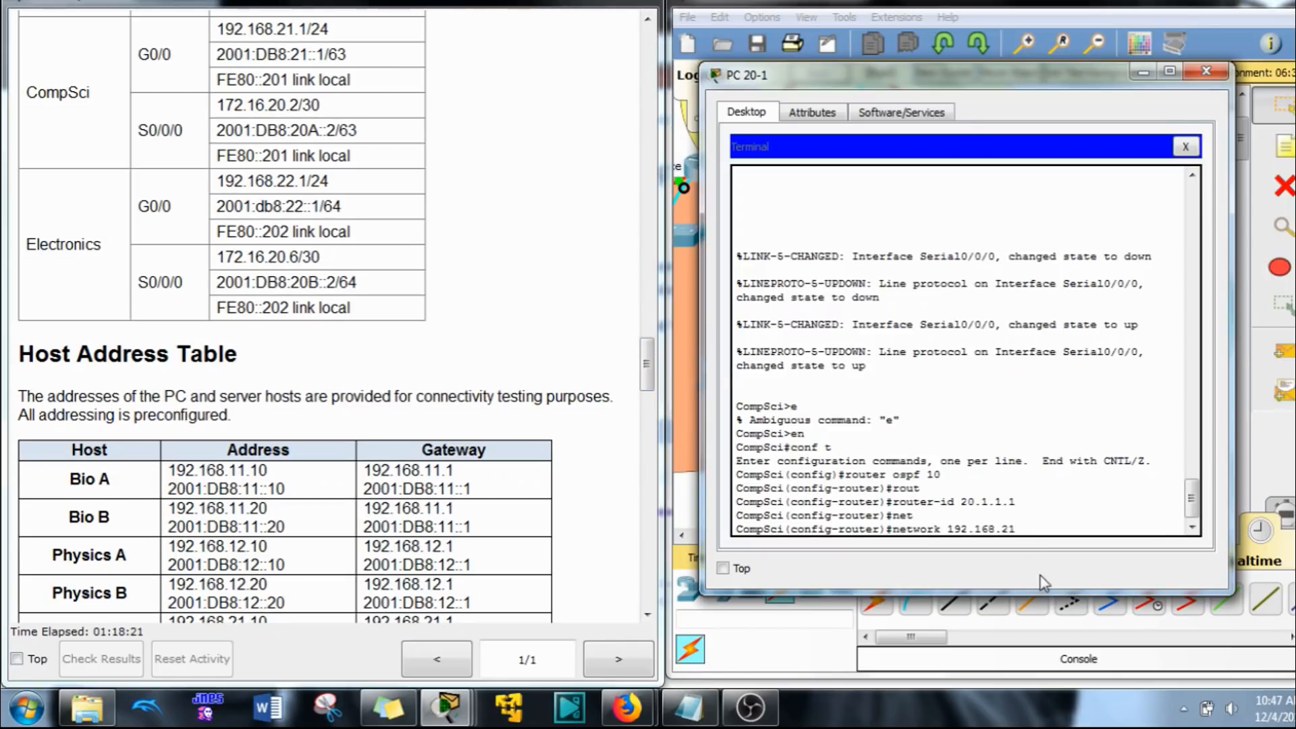
text(.0 0.0.0.255 are)
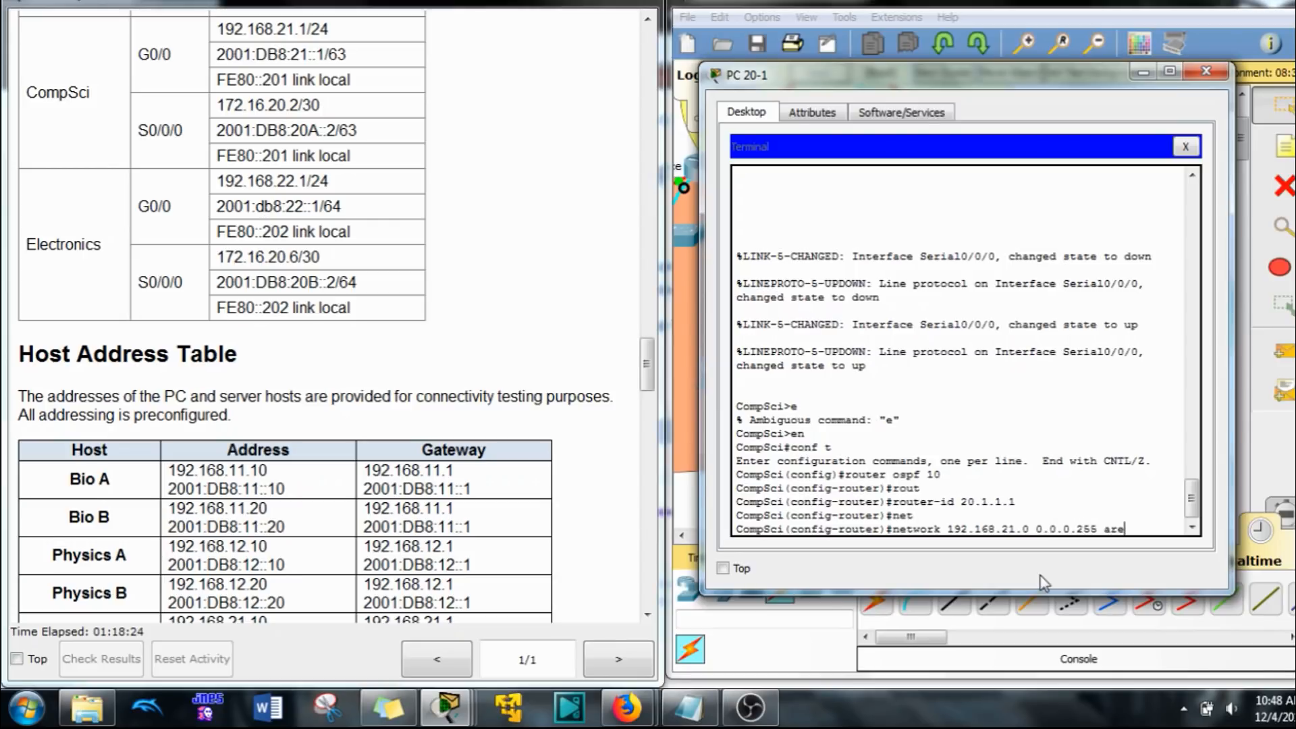
key(Tab)
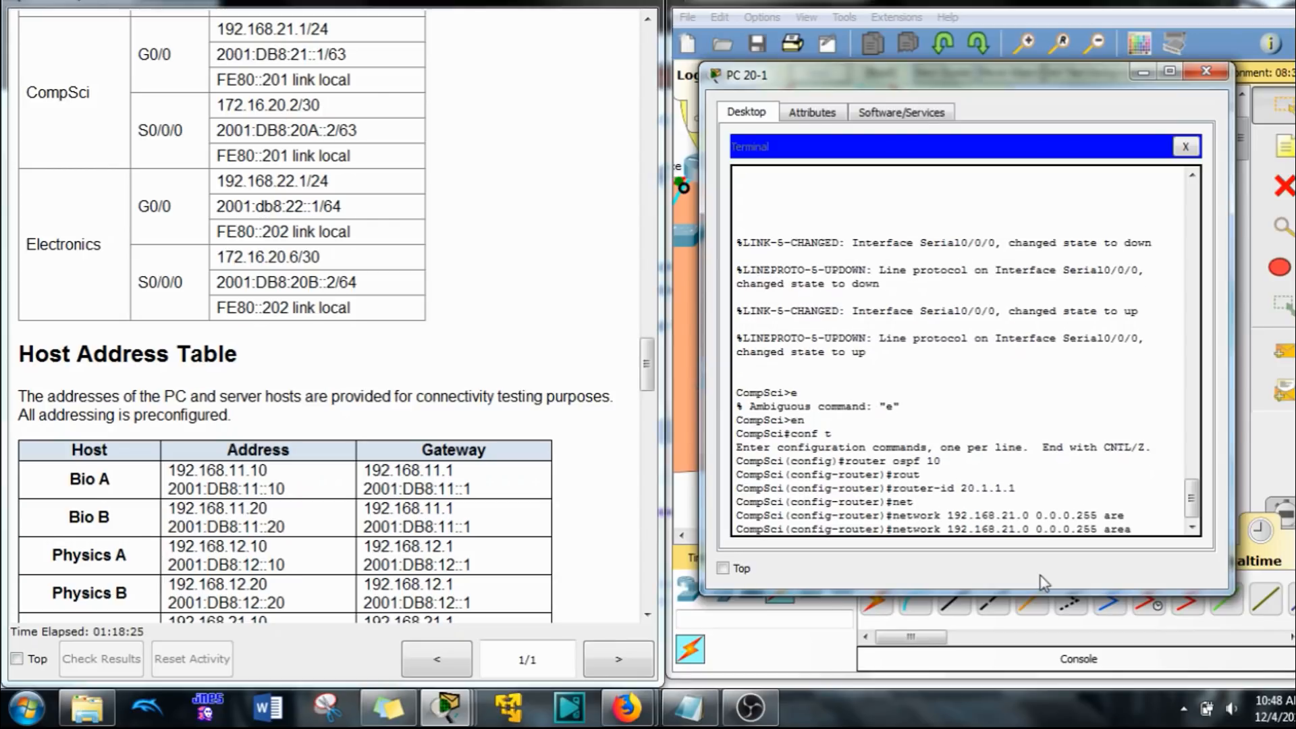
text(20)
key(Return)
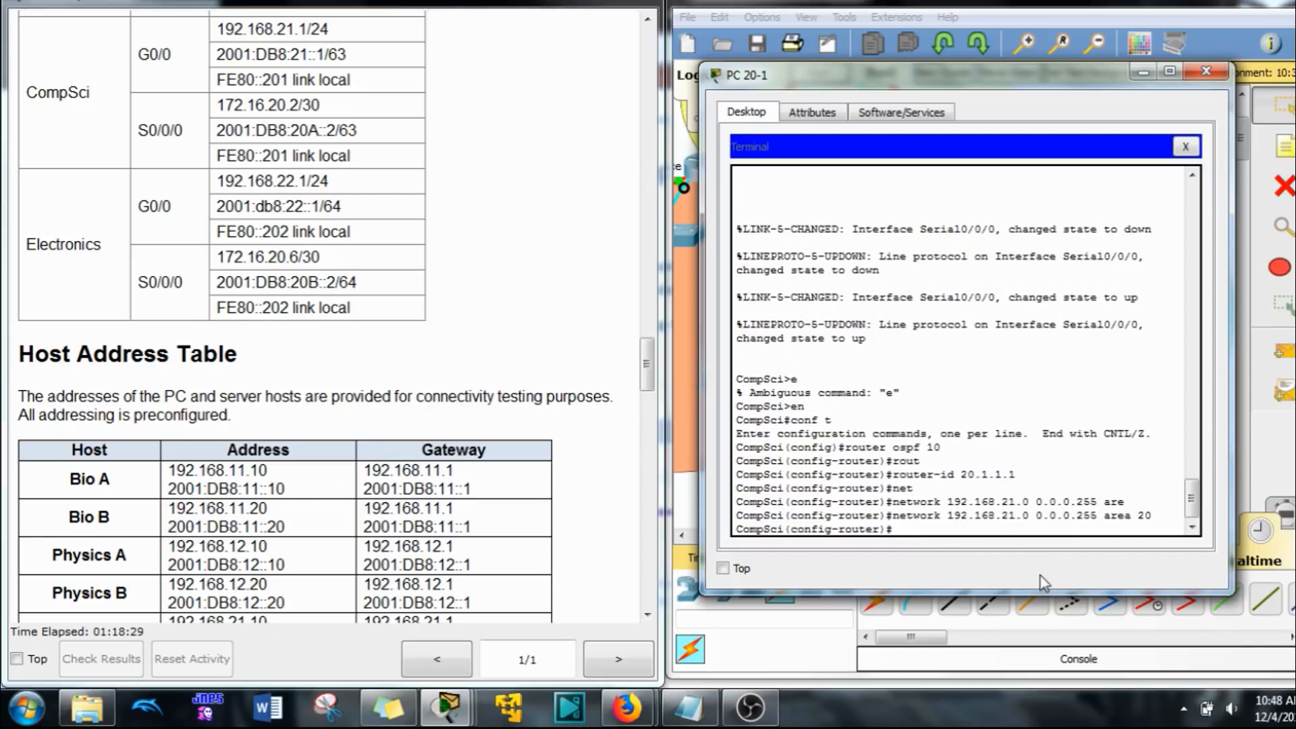
Step: Advertise the network 172.16.20.0 with wildcard mask 0.0.0.3 in area 20 on CompSci and return to global configuration
text(net)
key(Tab)
text(172)
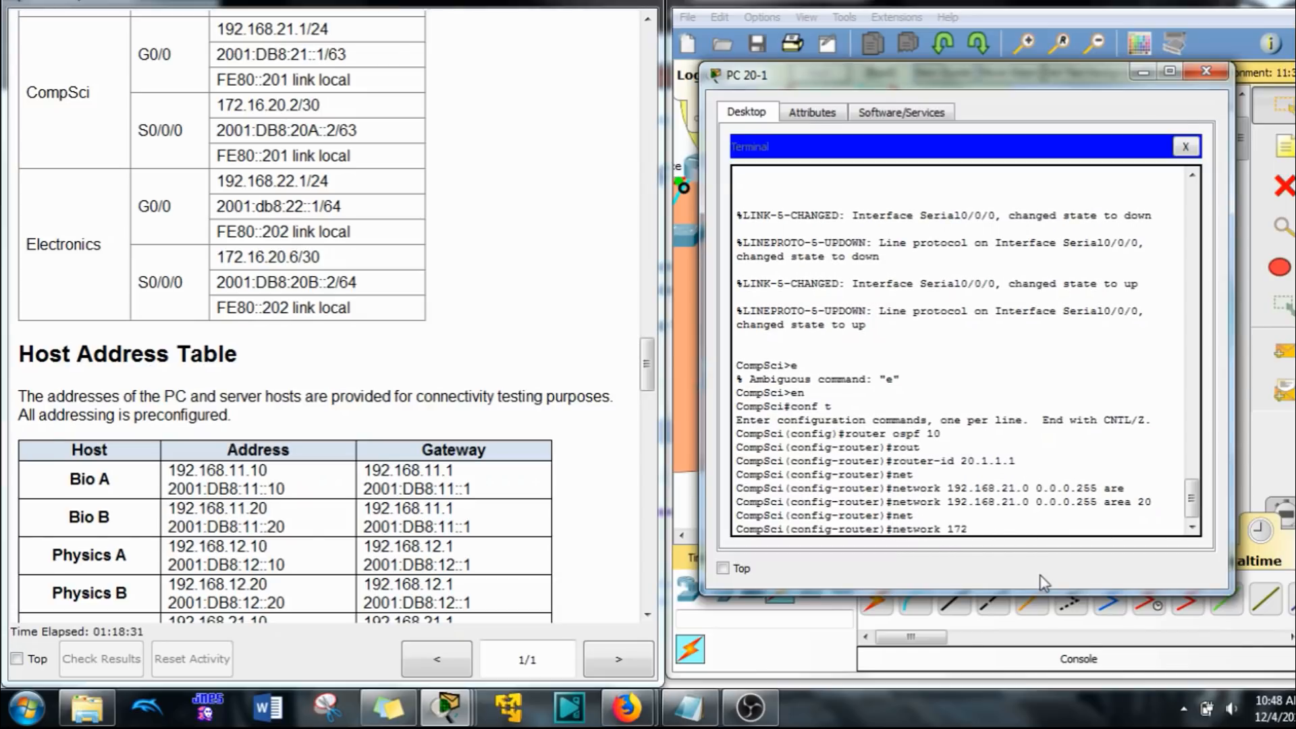
text(.16.20.0 0.0.0.3 are)
key(Tab)
text(20)
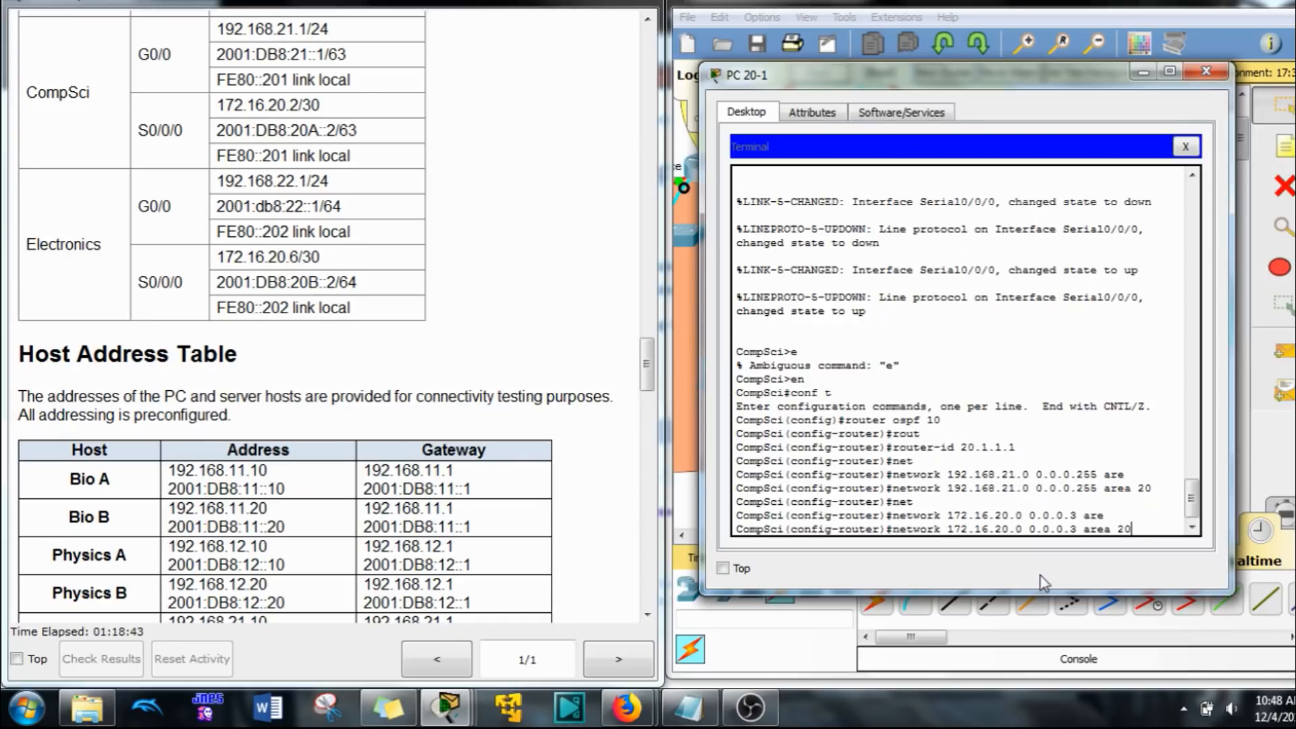
key(Return)
text(er)#e)
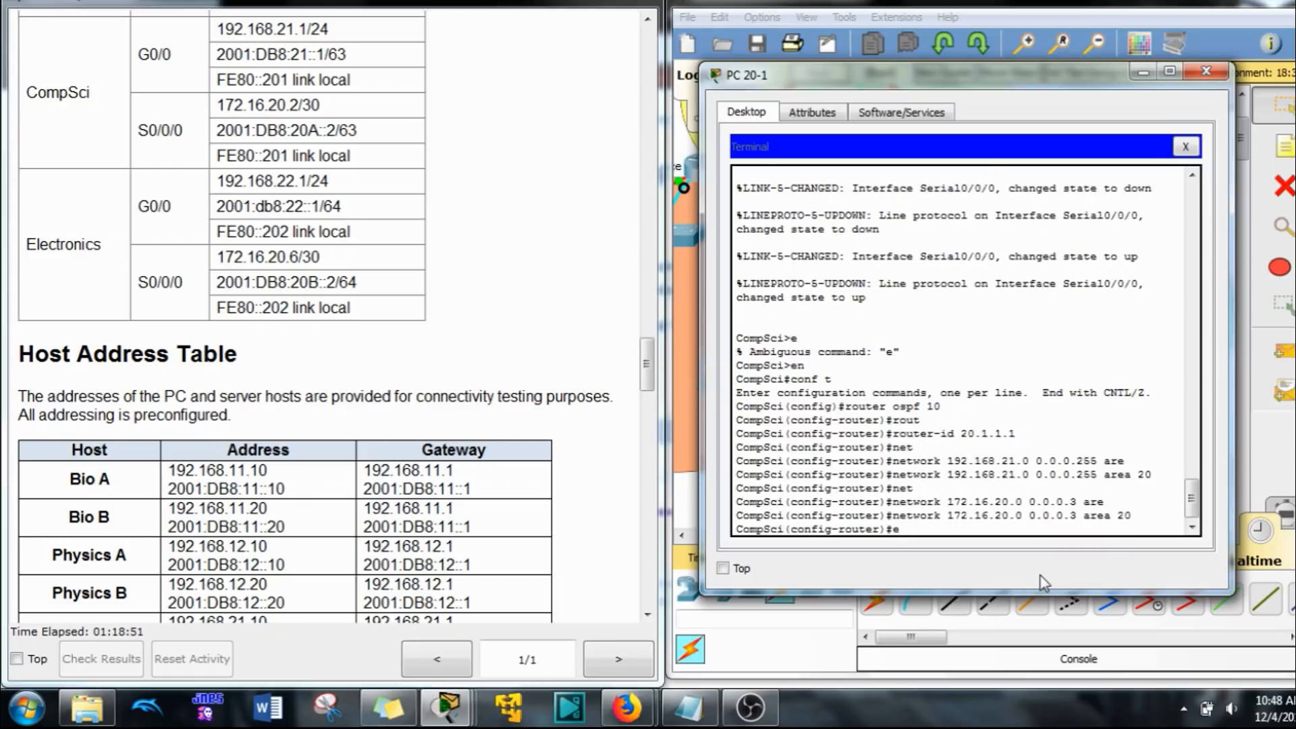
key(Return)
Step: Enable IPv6 unicast routing on the CompSci router
text(ipv6 )
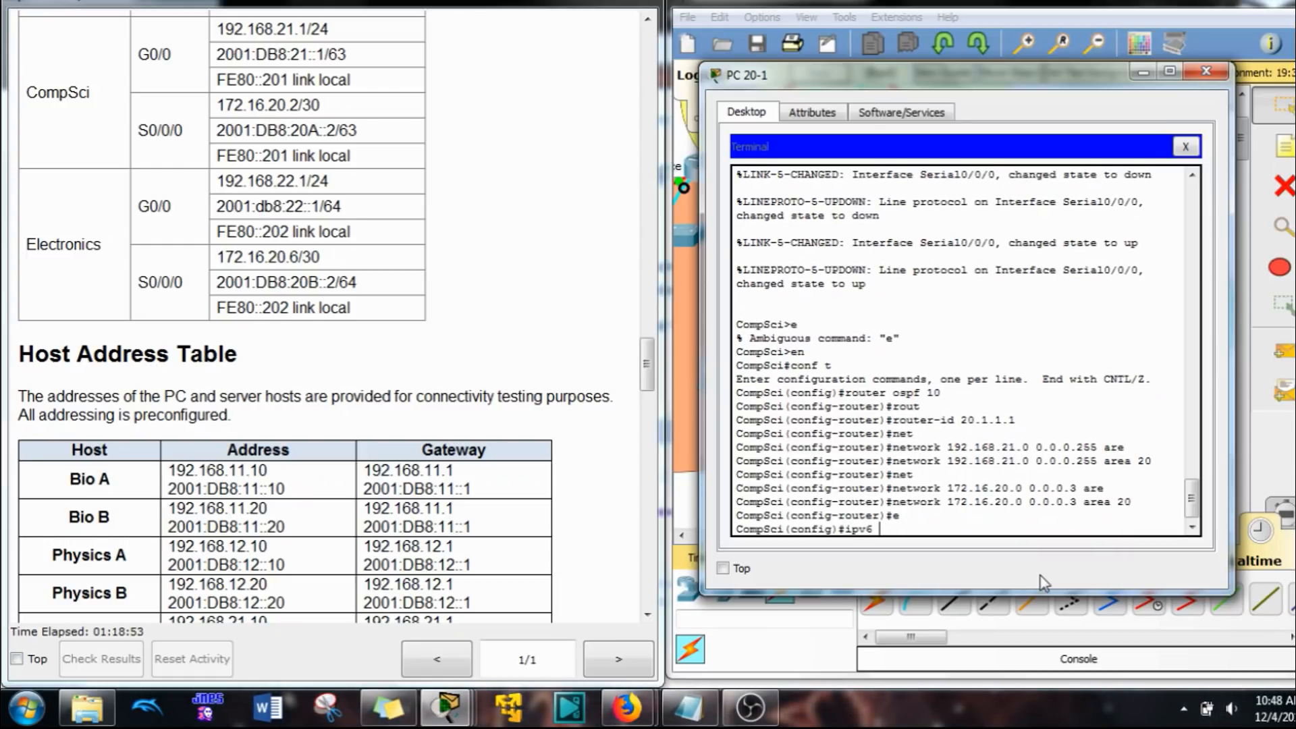
text(un)
key(Tab)
key(Return)
Step: Start OSPFv3 process 10 on CompSci with router ID 20.1.1.1 and return to global configuration
text(ip)
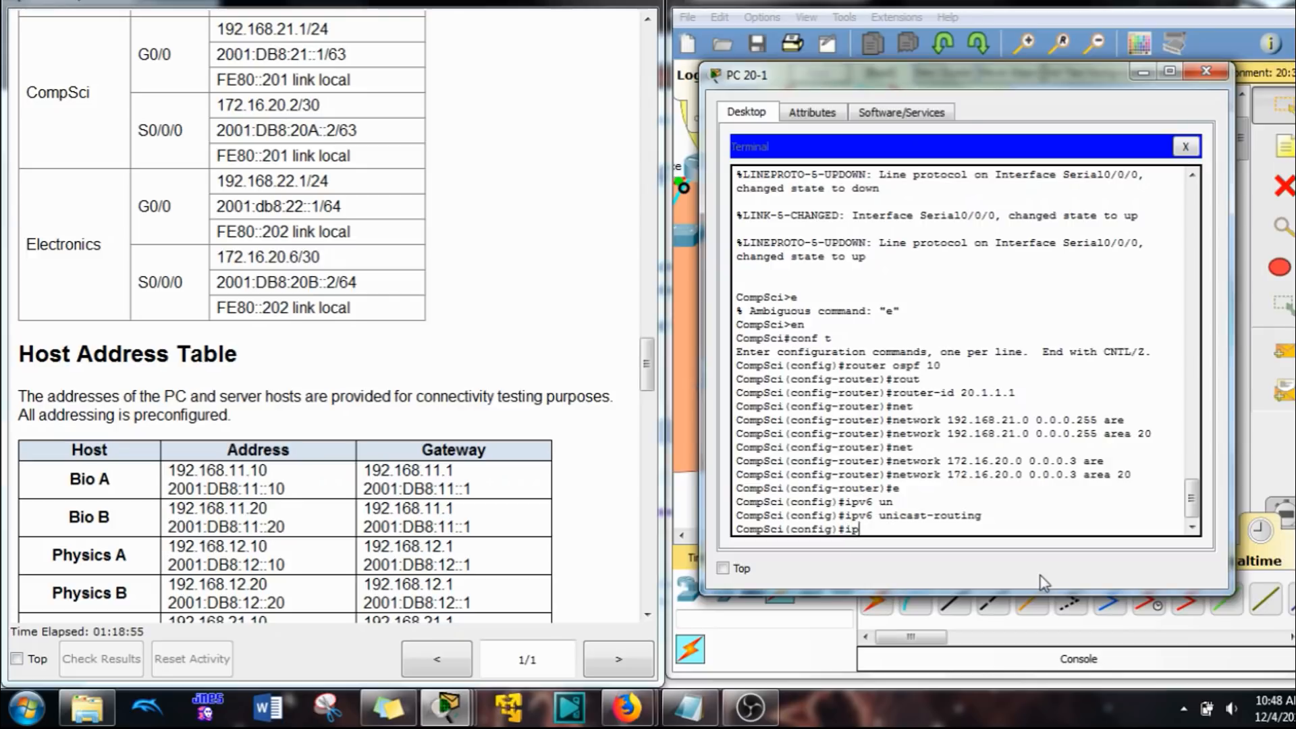
text(v6 router ospf 10)
key(Return)
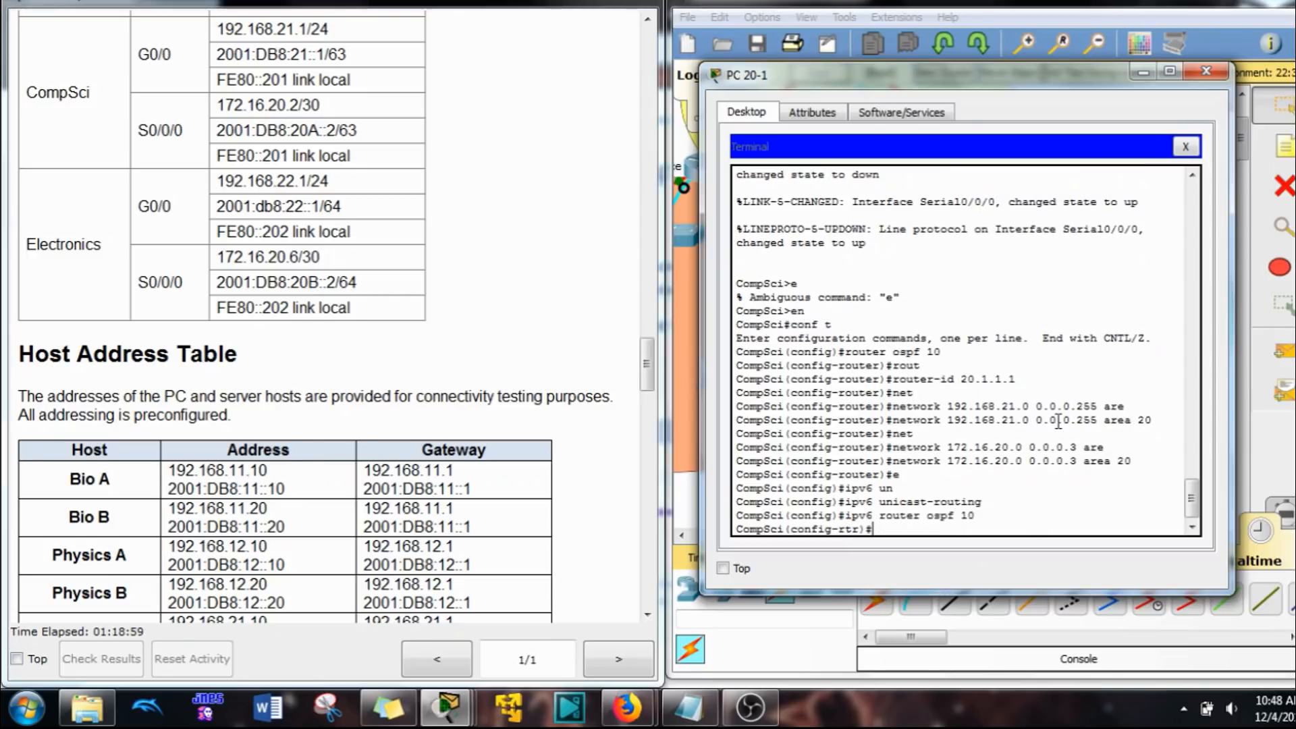
key(Return)
key(Return)
key(Return)
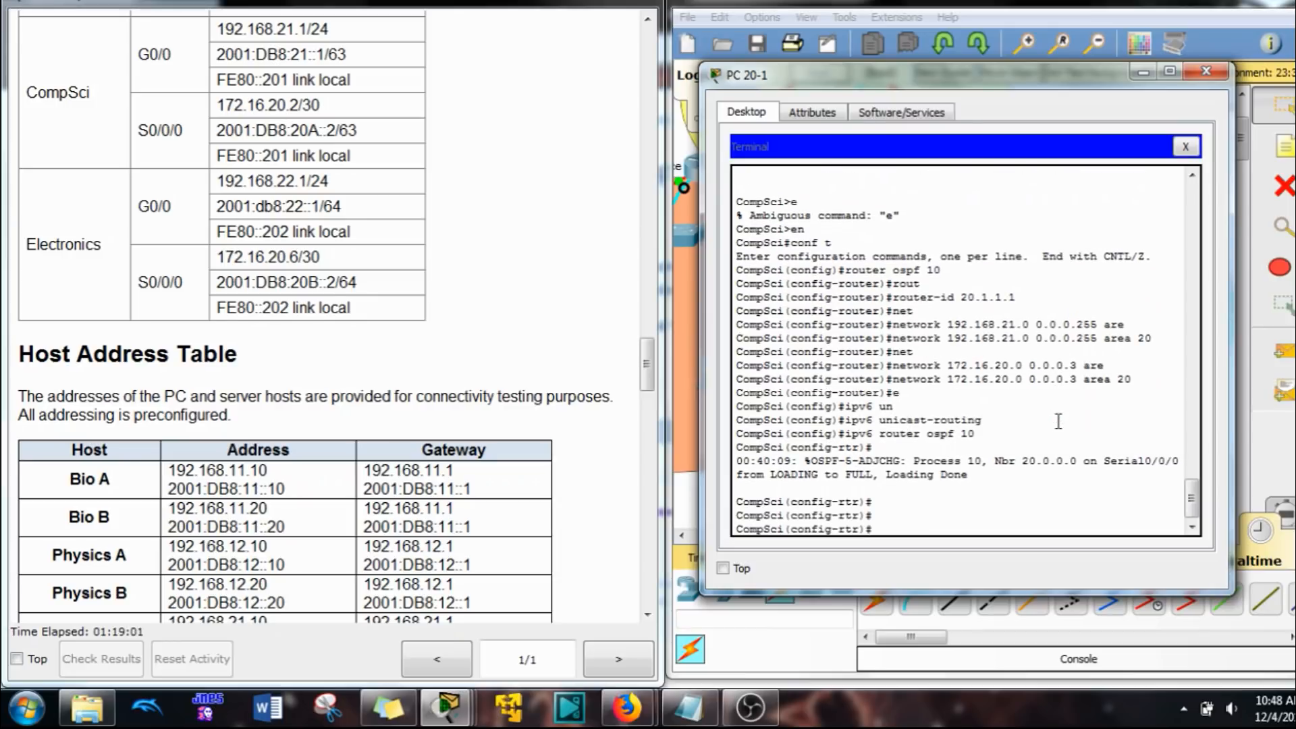
text(rou)
key(Tab)
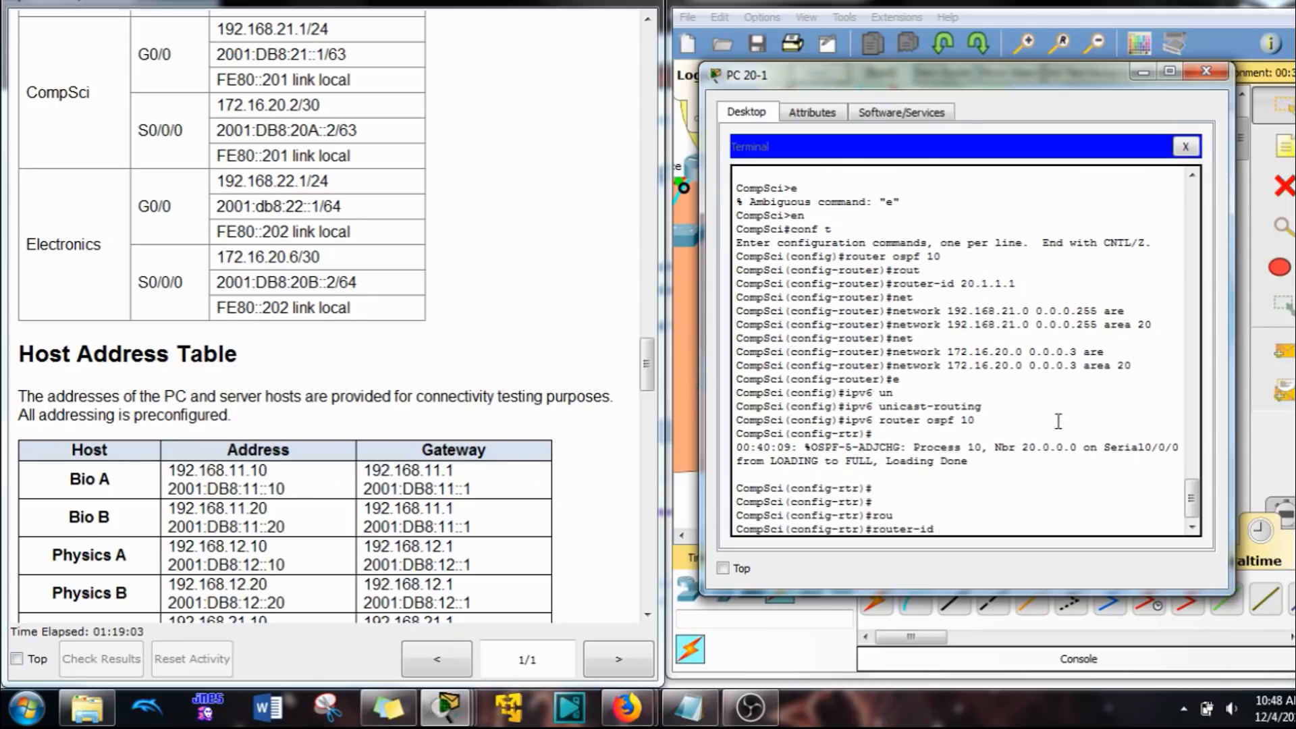
text(20.1.1.1)
key(Return)
text(exit)
key(Return)
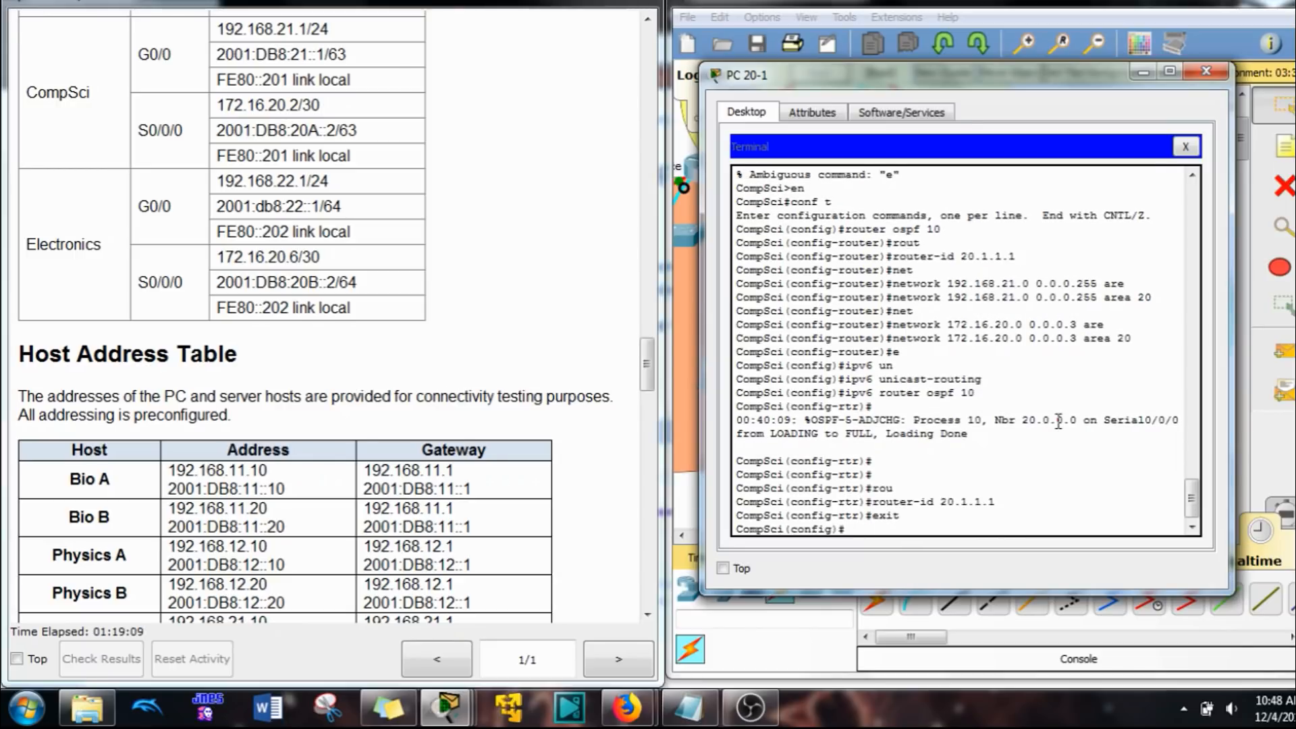
Step: Enable OSPFv3 process 10 in area 20 on the CompSci router's interface G0/0
text(int g0/0/0)
key(BackSpace)
key(BackSpace)
key(Return)
text(ipv6)
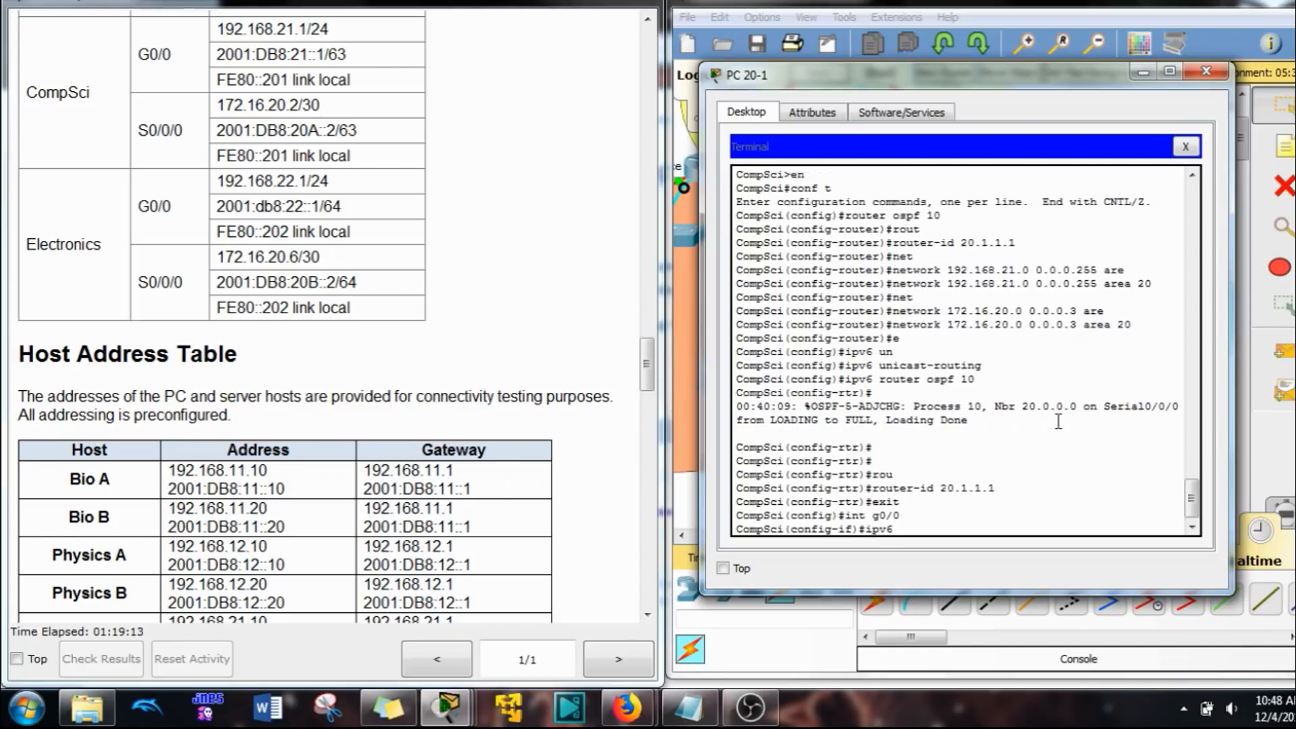
text( os)
key(Tab)
text(10 are)
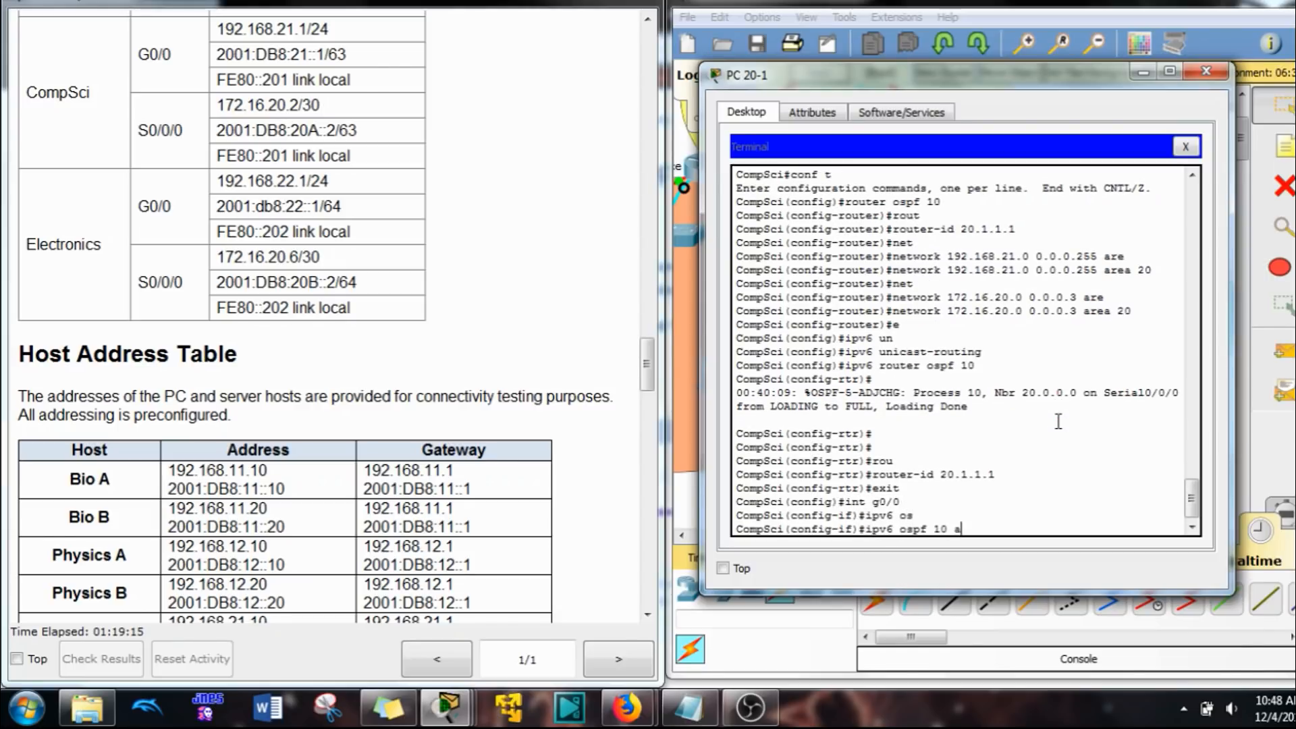
key(Tab)
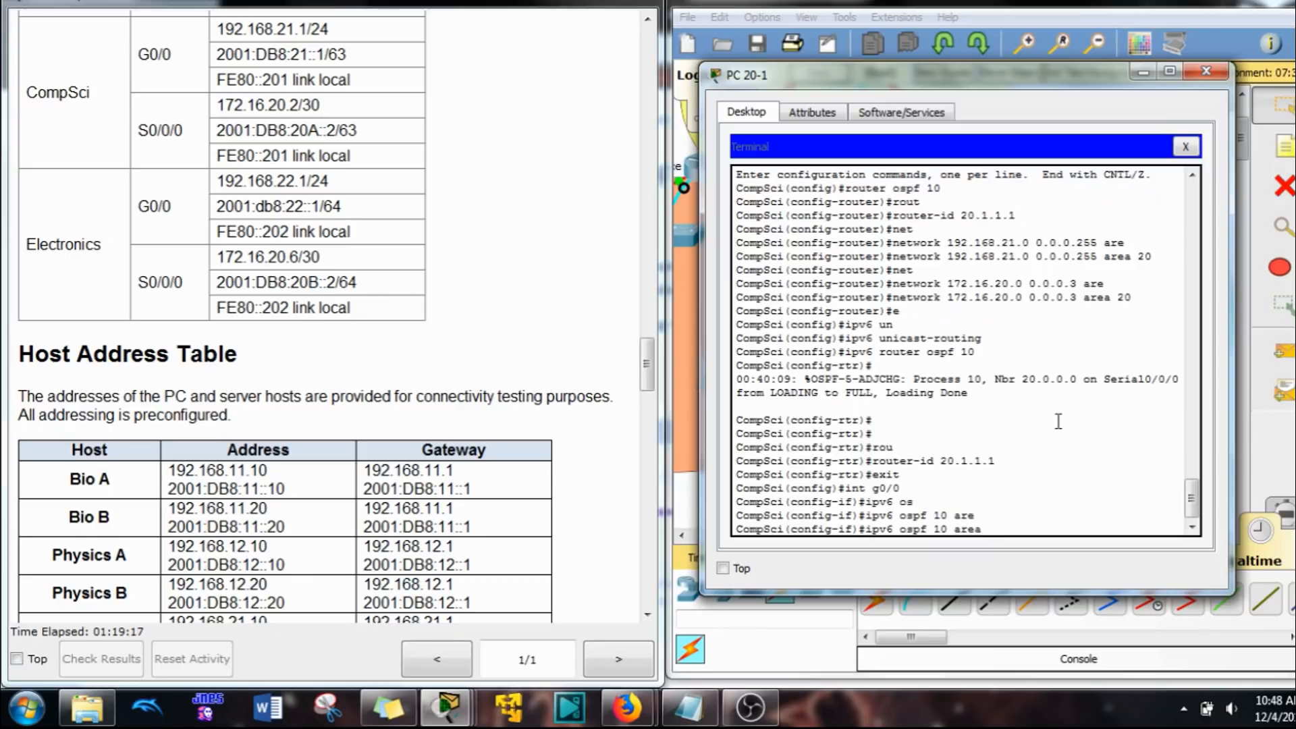
text(20)
key(Return)
Step: Enable OSPFv3 process 10 in area 20 on the CompSci router's interface S0/0/0
text(int g0/0)
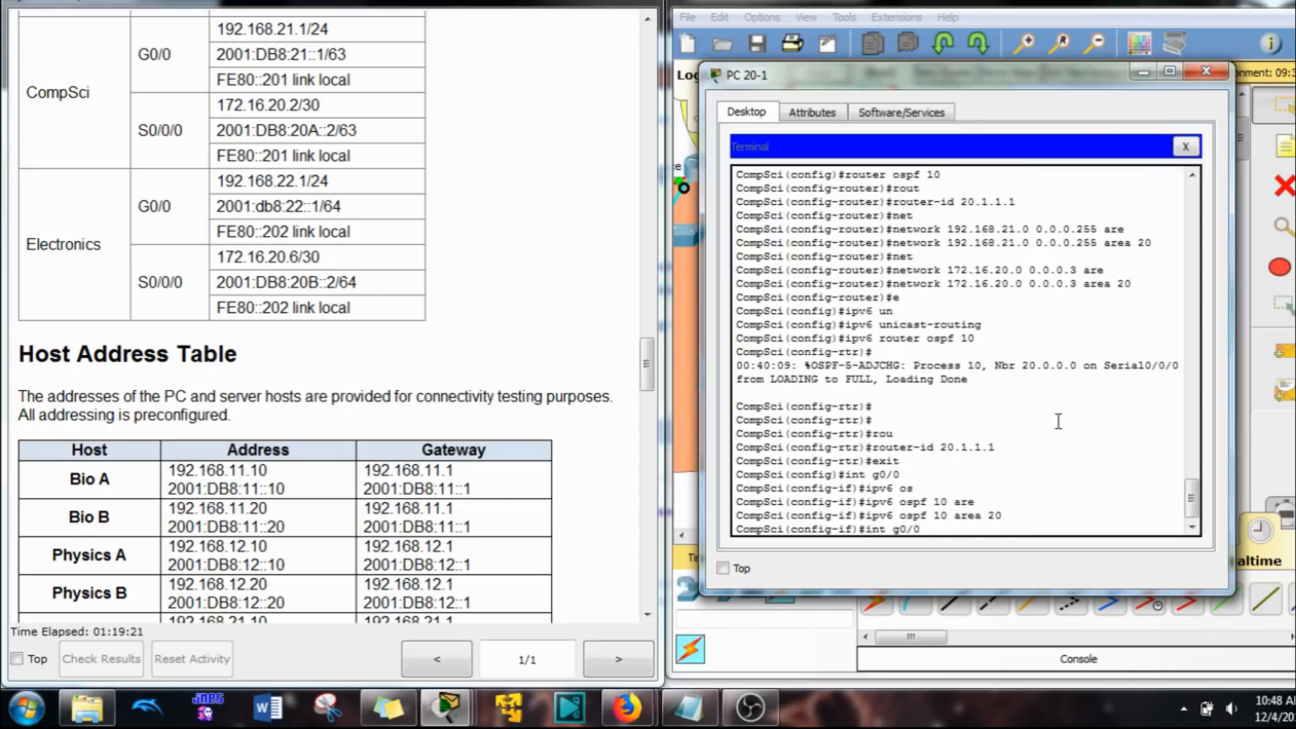
key(BackSpace)
key(BackSpace)
key(BackSpace)
key(BackSpace)
text(s0/0/)
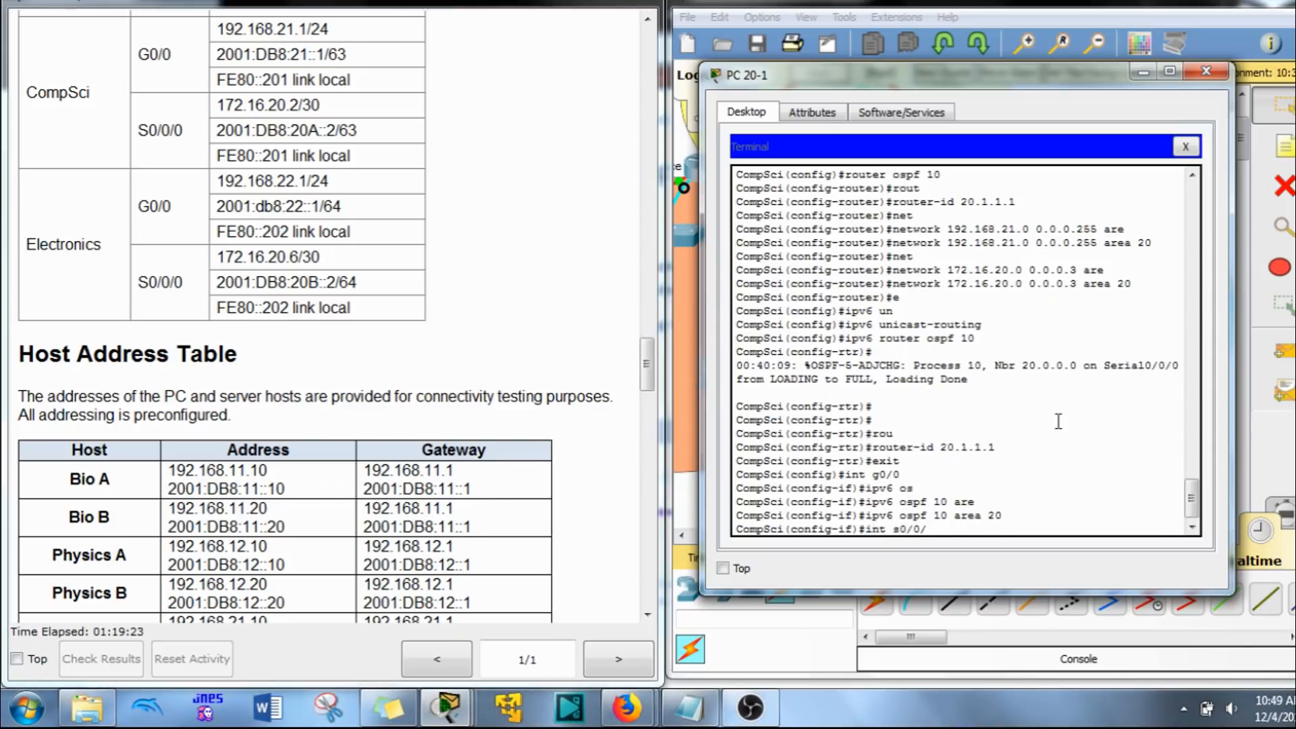
text(0)
key(Return)
key(Up)
key(Up)
key(Return)
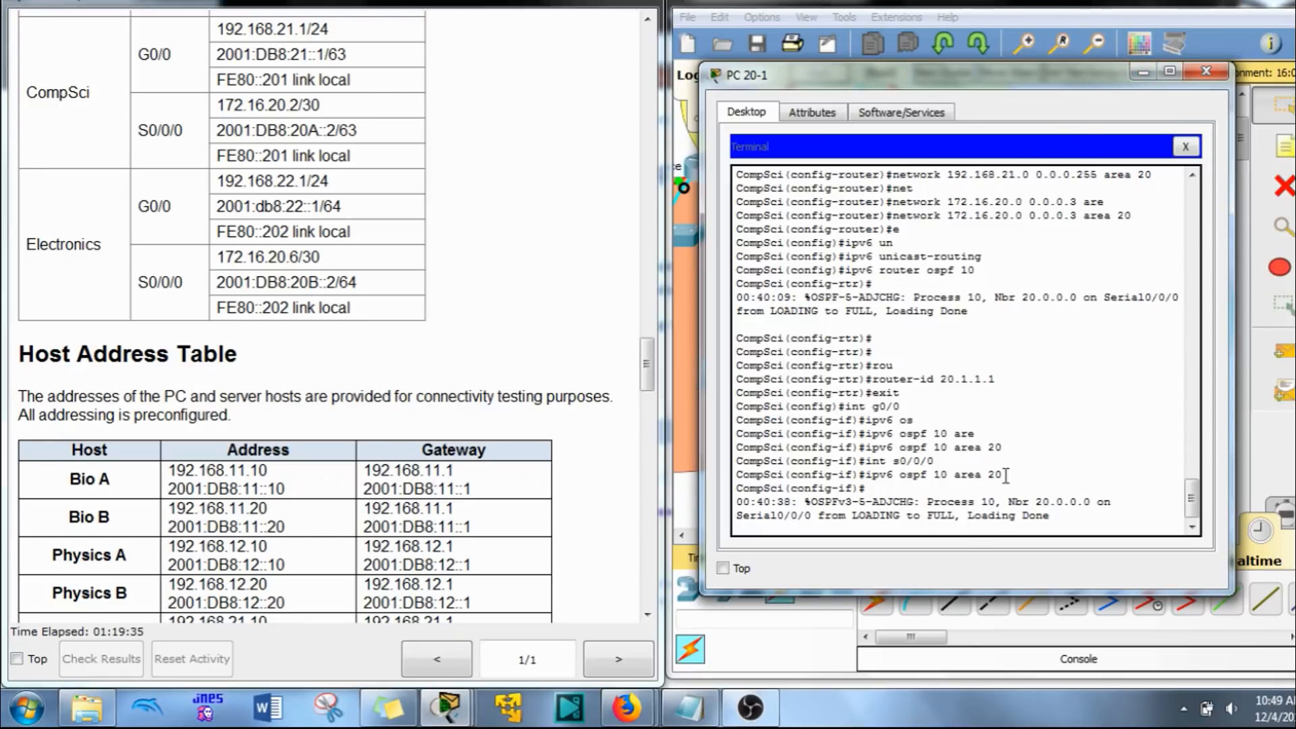
key(Return)
Step: Switch to the Elect A host's terminal session and enter global configuration mode on the Electronics router
click(1207, 70)
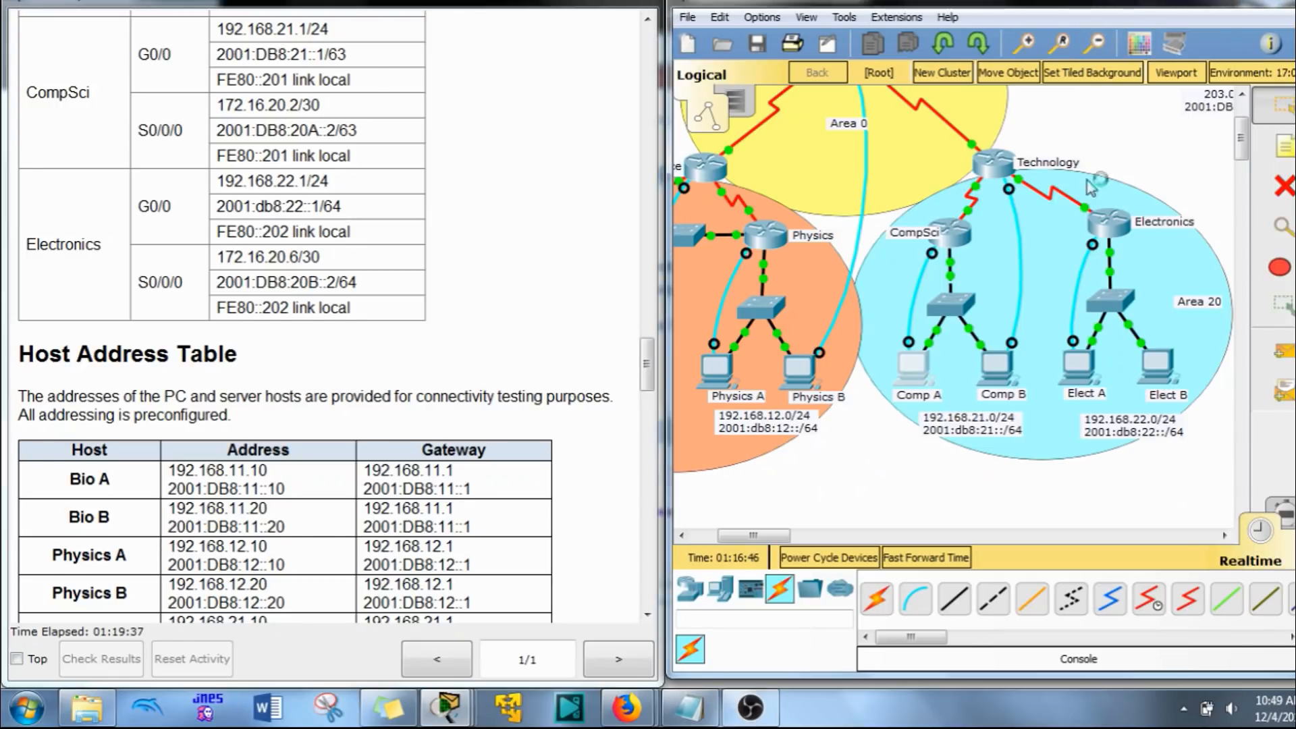
click(1079, 364)
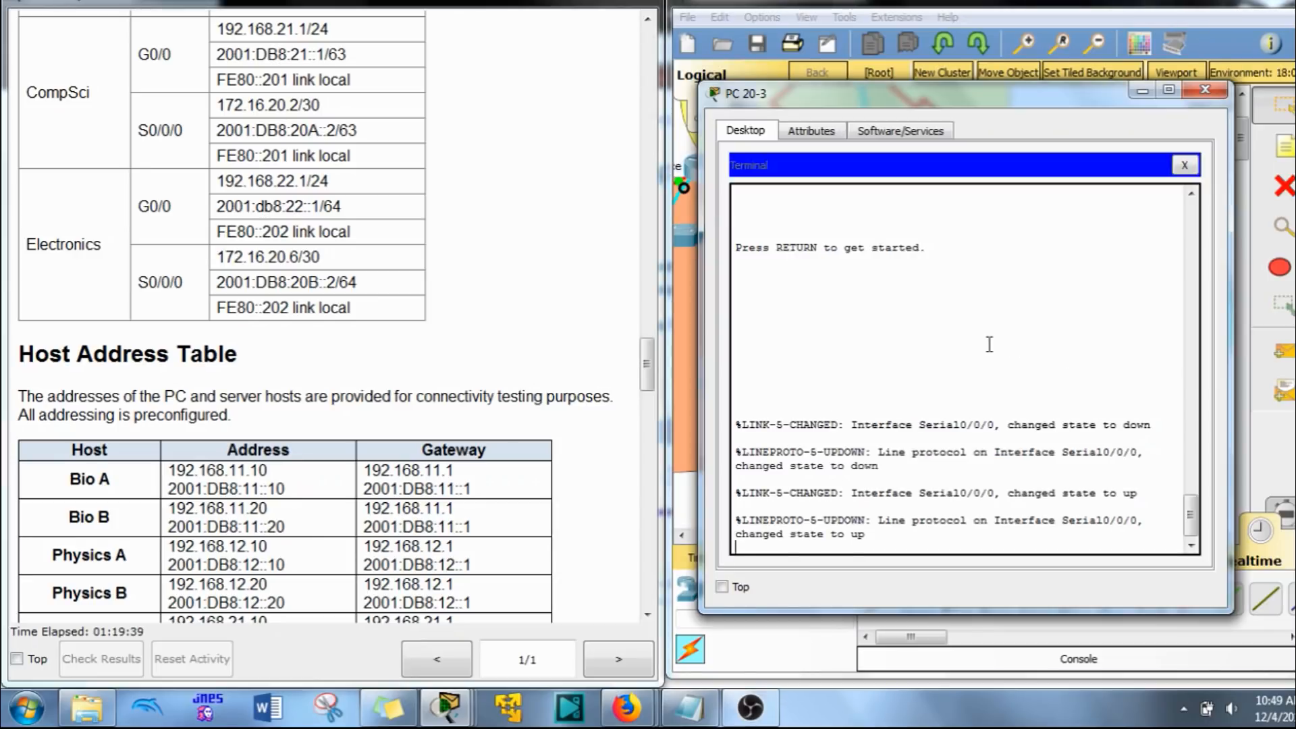
key(Return)
text(en)
key(Return)
text(conf t)
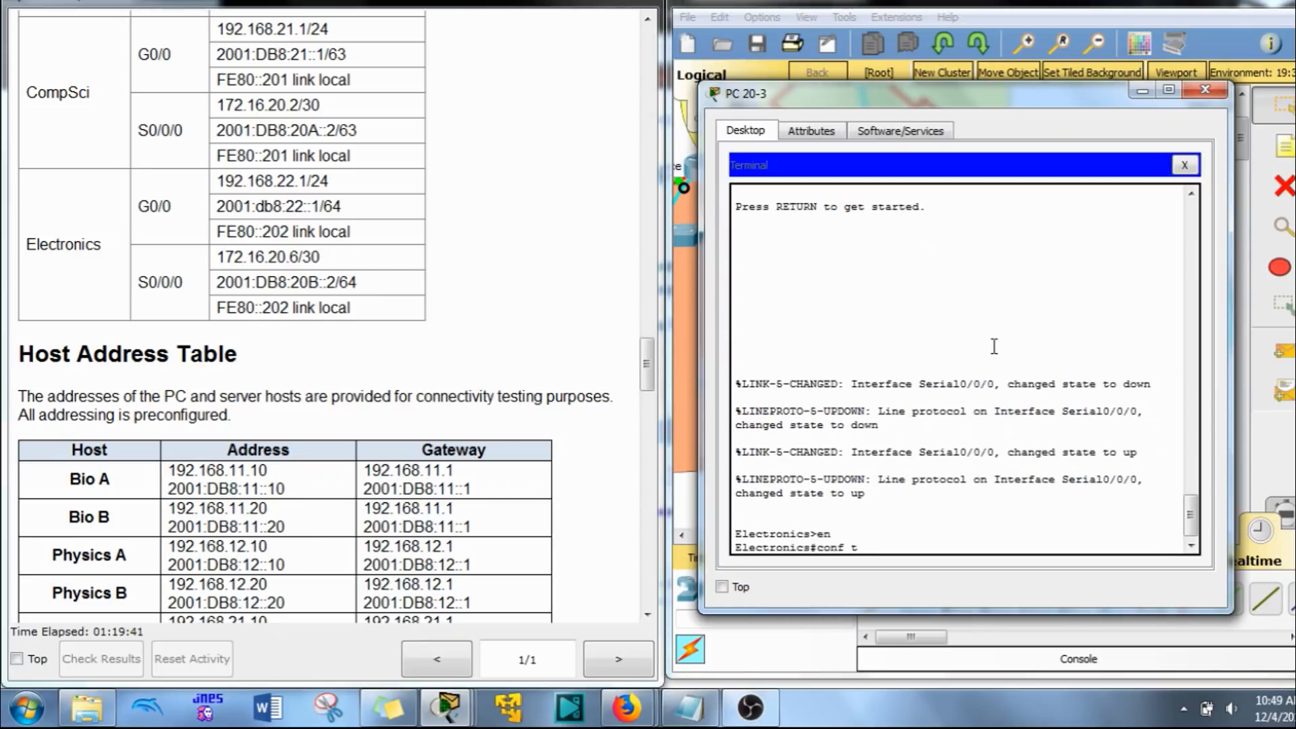
key(Return)
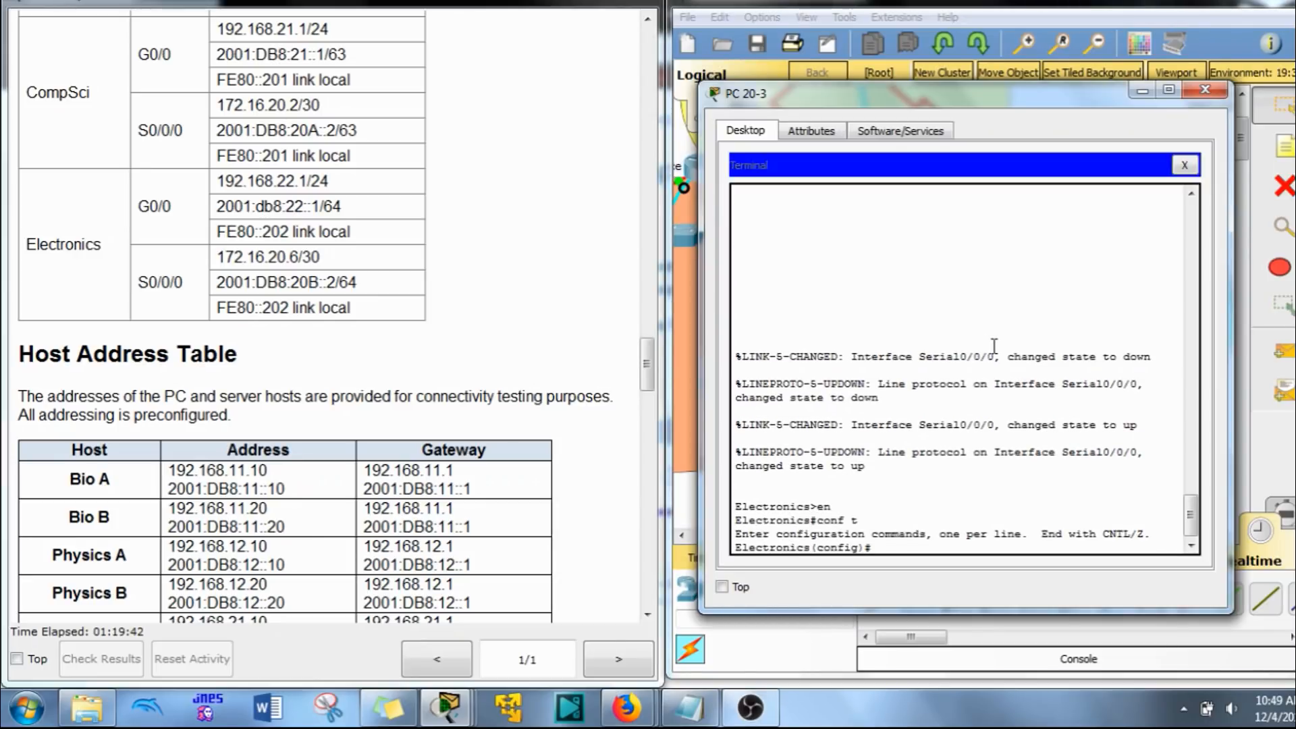
Step: Start OSPF process 10 on the Electronics router and set its router ID to 20.2.2.2
right_click(956, 334)
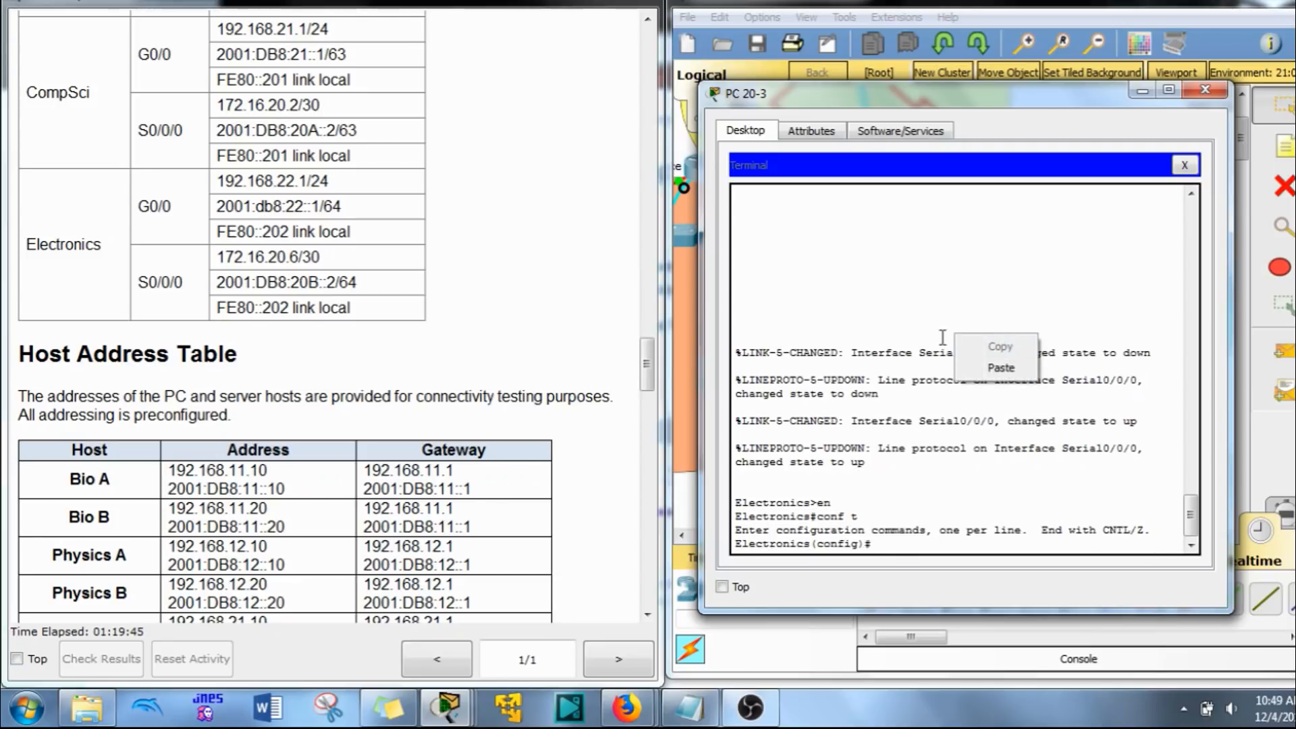
click(987, 368)
key(Return)
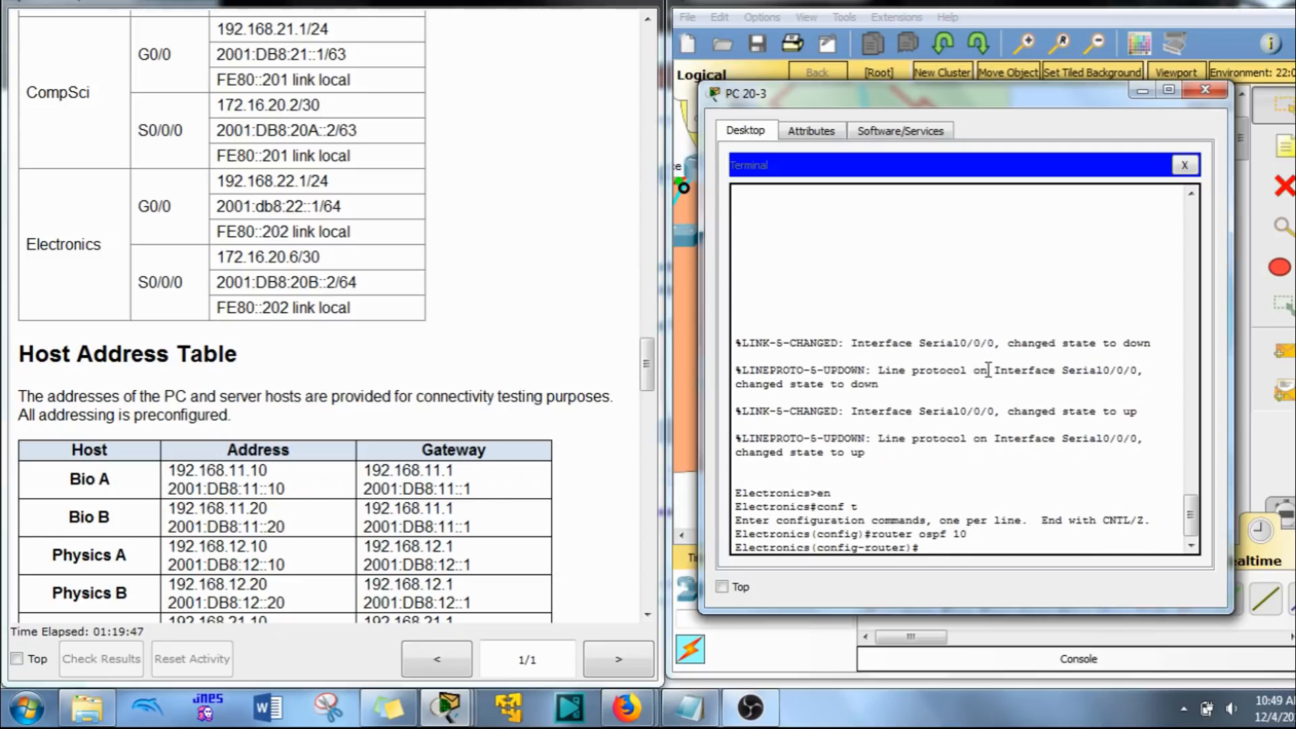
text(route)
key(Tab)
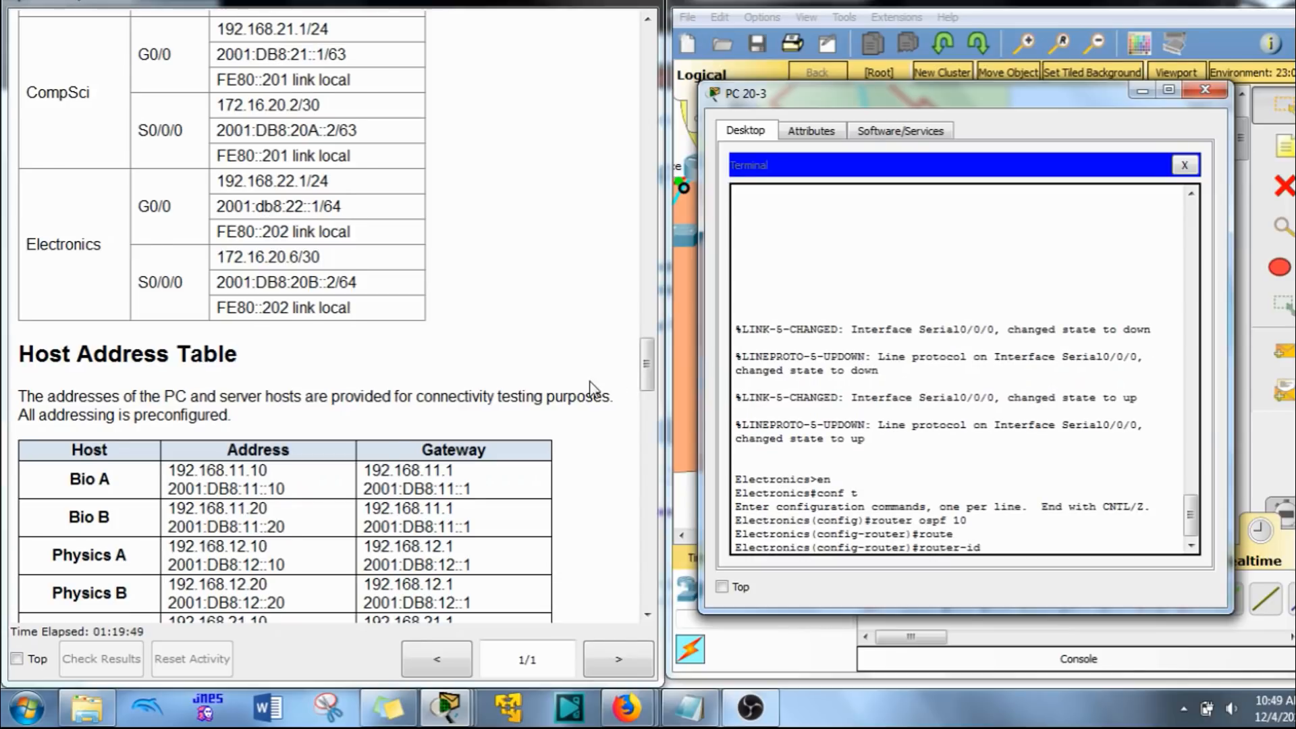
scroll(532, 416, down, 5)
scroll(531, 416, down, 10)
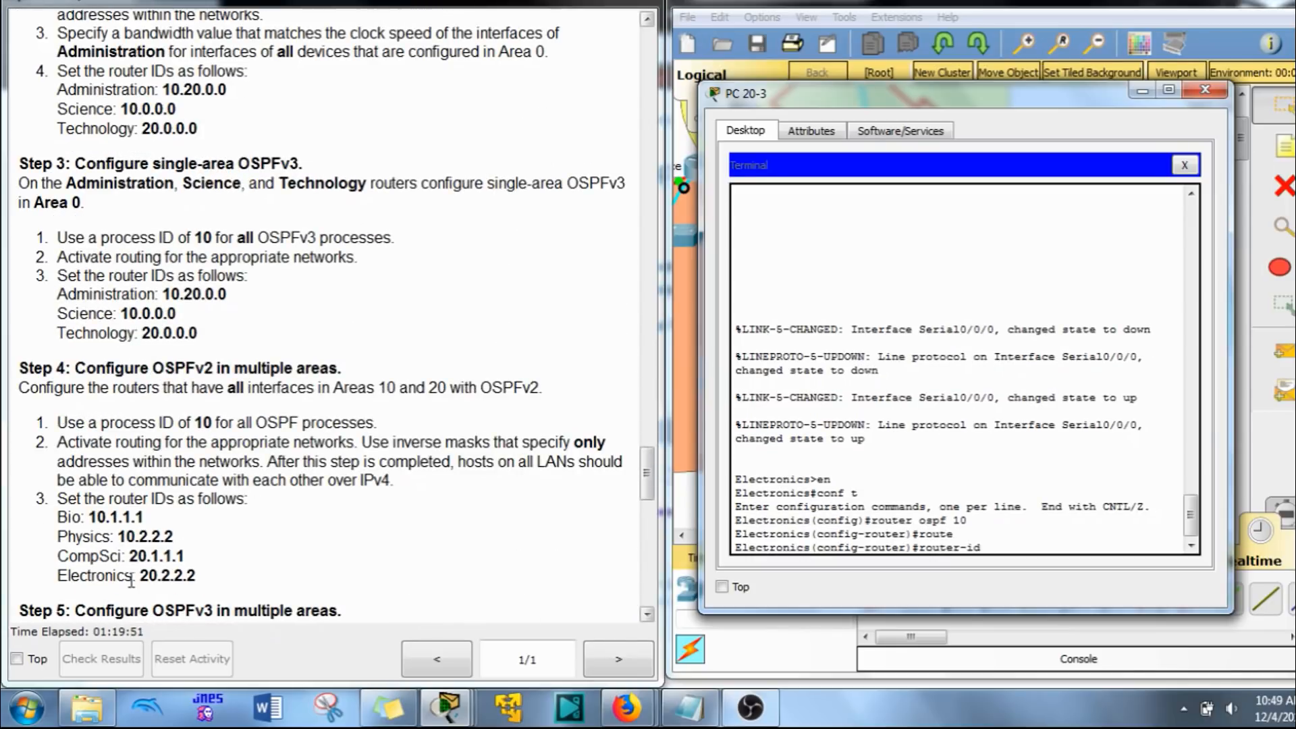
scroll(184, 558, up, 10)
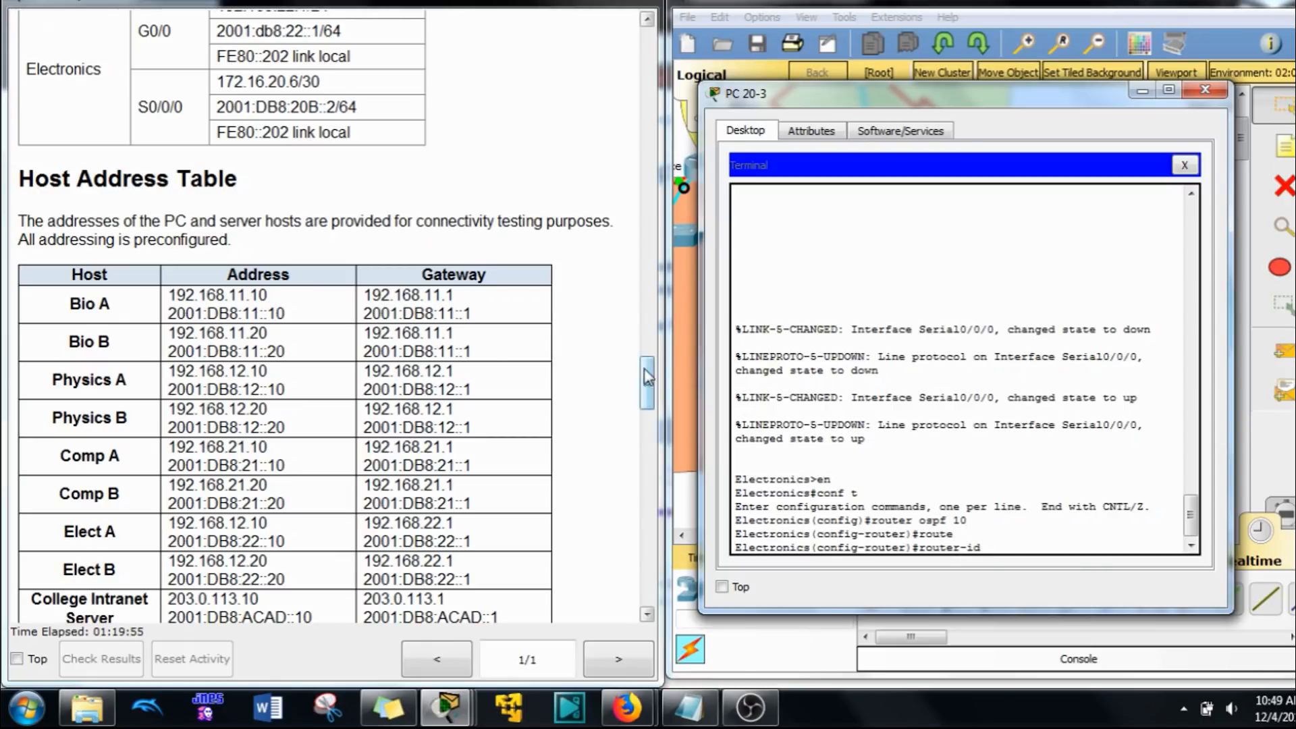
drag(646, 387, 645, 378)
click(1002, 543)
text(2)
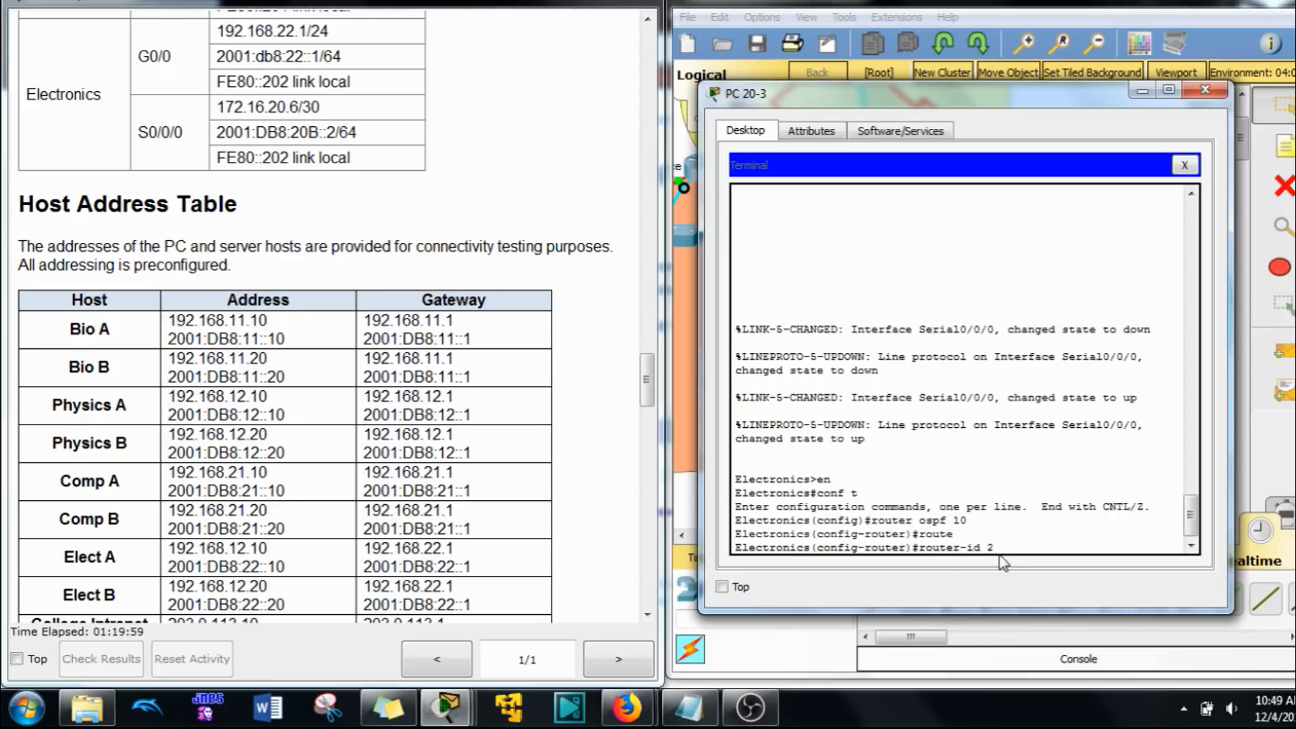
text(0.2.2.2.)
key(Return)
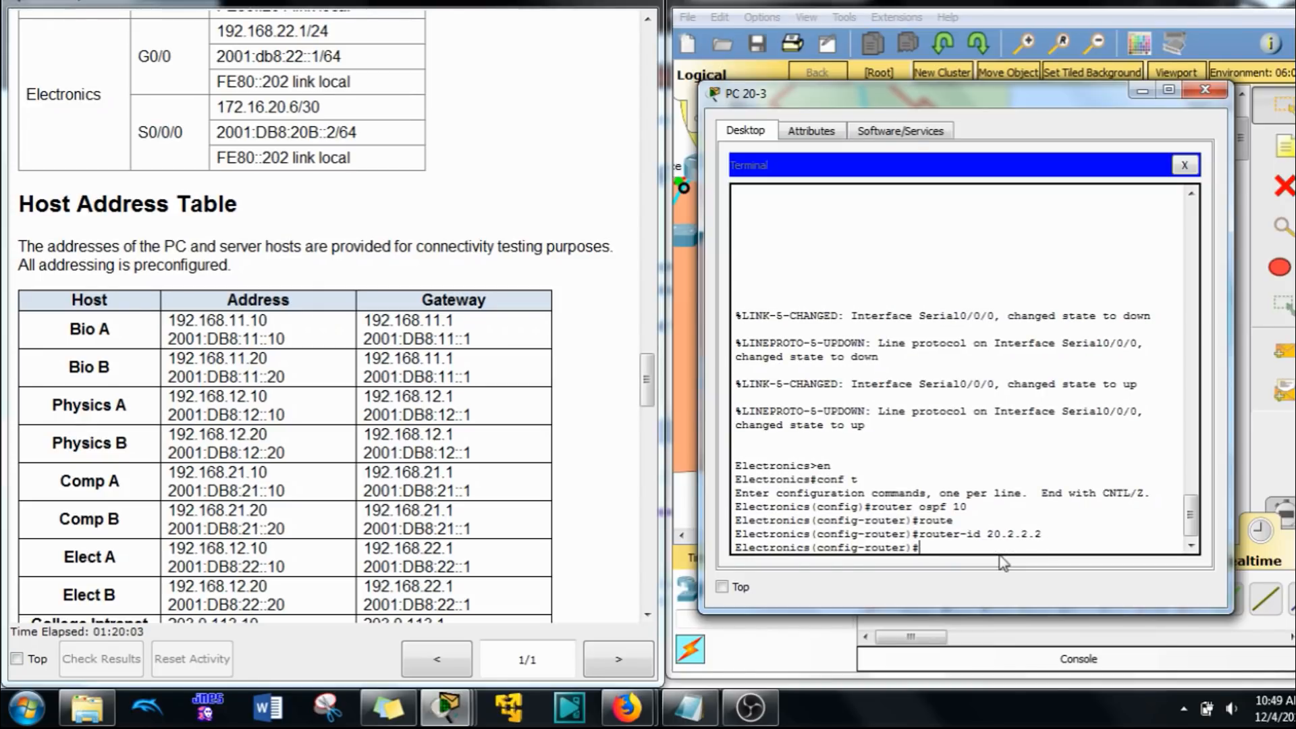
Step: Advertise network 192.168.22.0 with wildcard mask 0.0.0.255 in OSPF area 20 on the Electronics router
text(net)
key(Tab)
text(1)
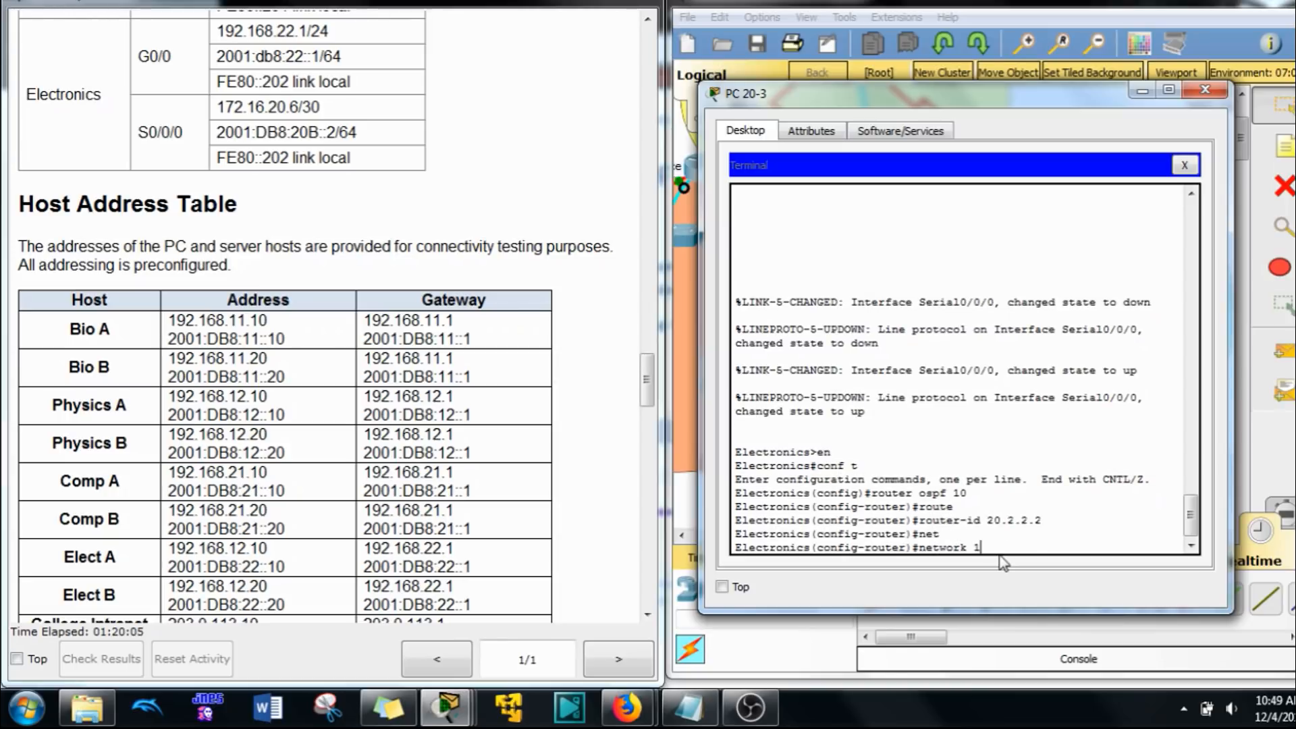
text(92.168.22.0 0.0.0.255 are)
key(Tab)
text(2)
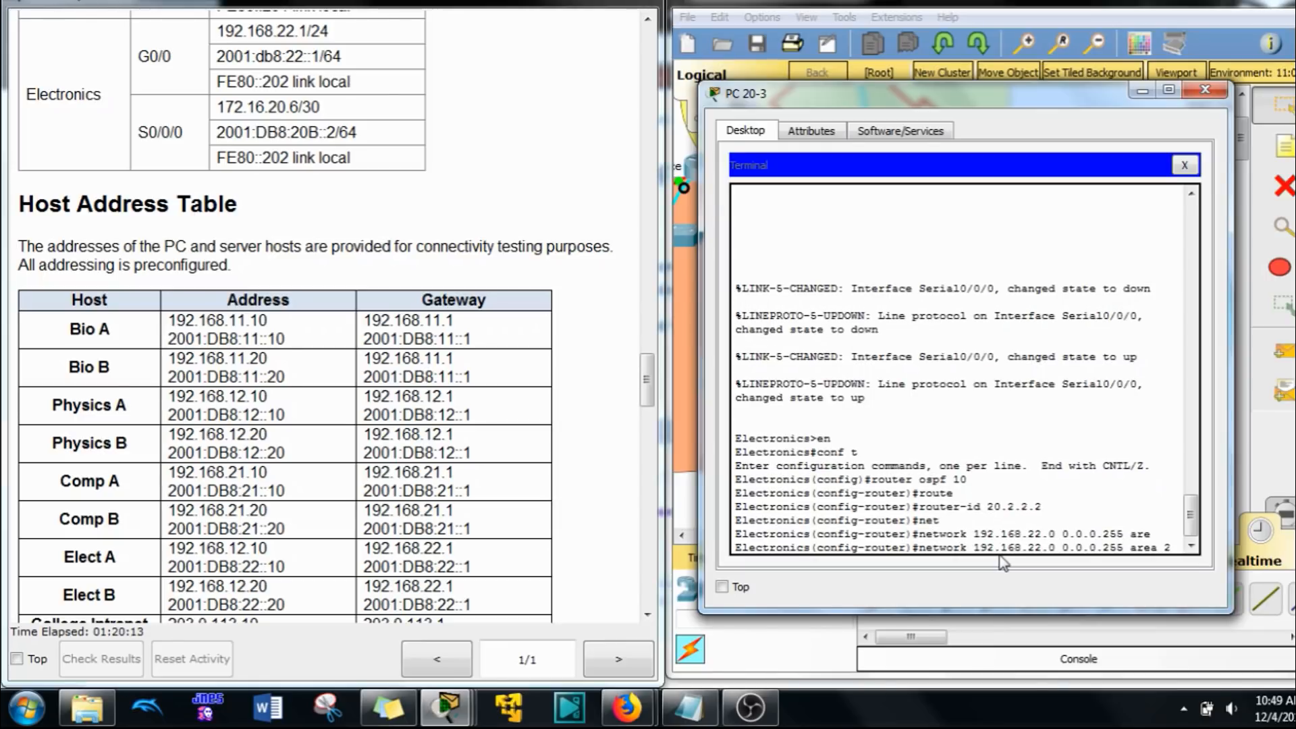
text(0)
key(Return)
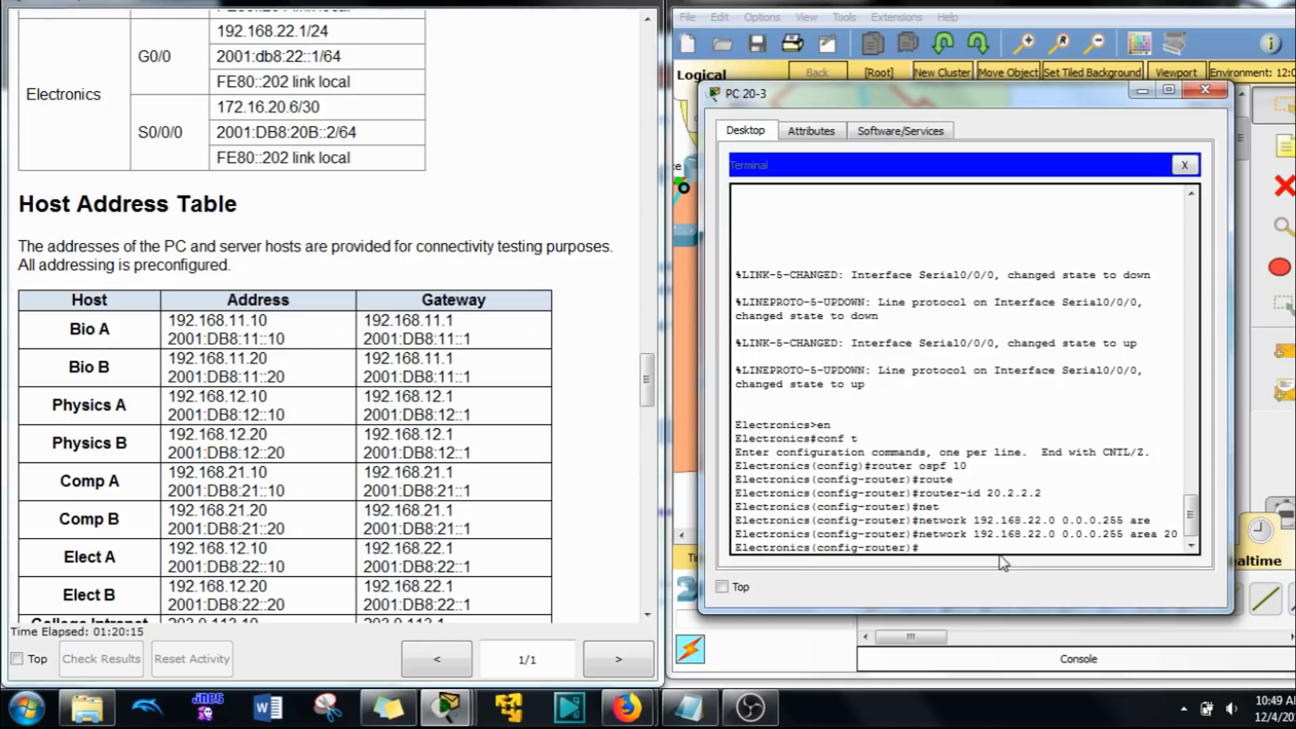
Step: Advertise network 172.16.20.4 with wildcard mask 0.0.0.3 in OSPF area 20 on the Electronics router and return to global configuration mode
text(net)
key(Tab)
text(172.16.)
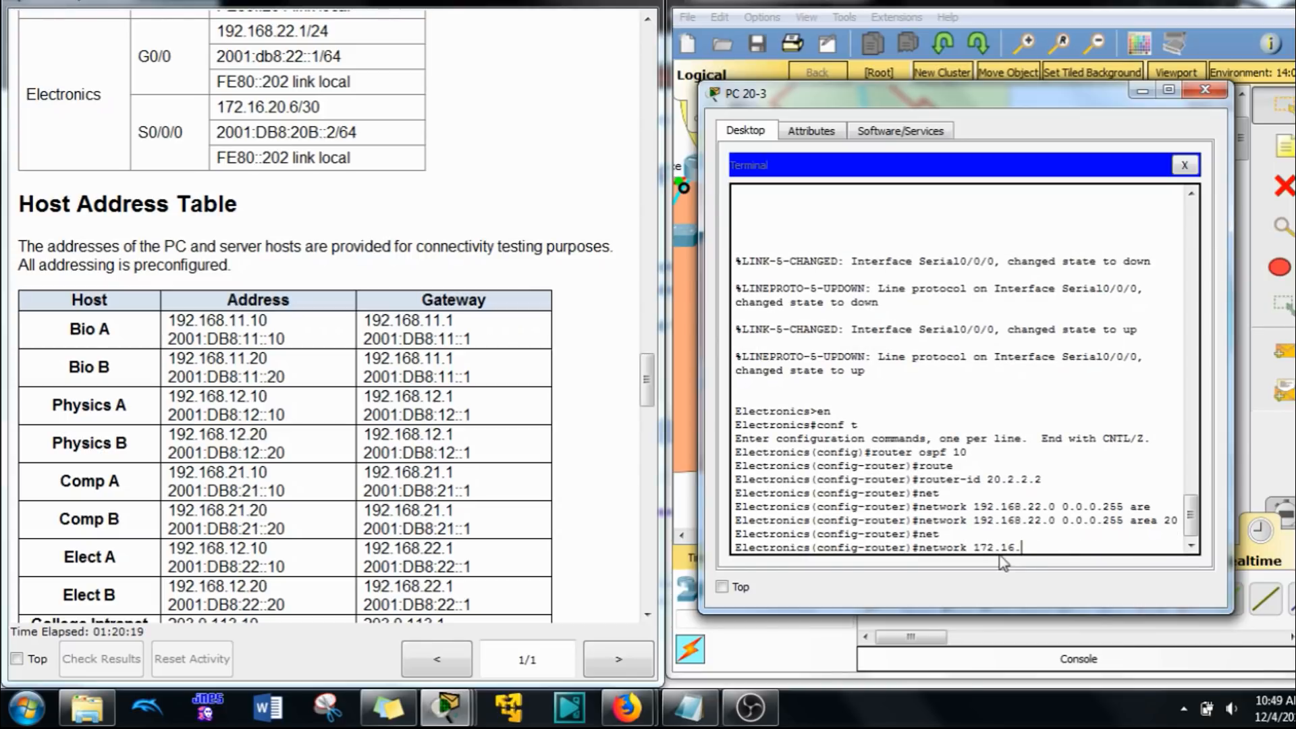
text(20.4 0)
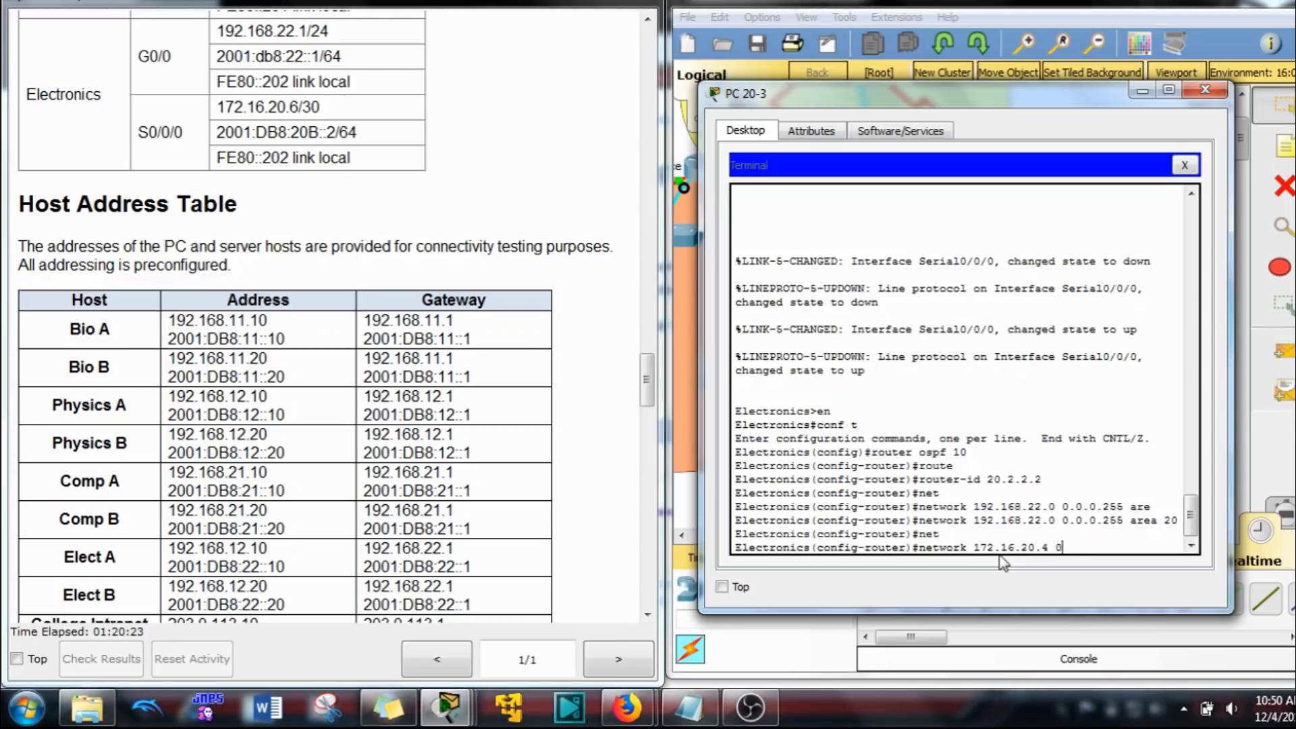
text(.0.0.3 are)
key(Tab)
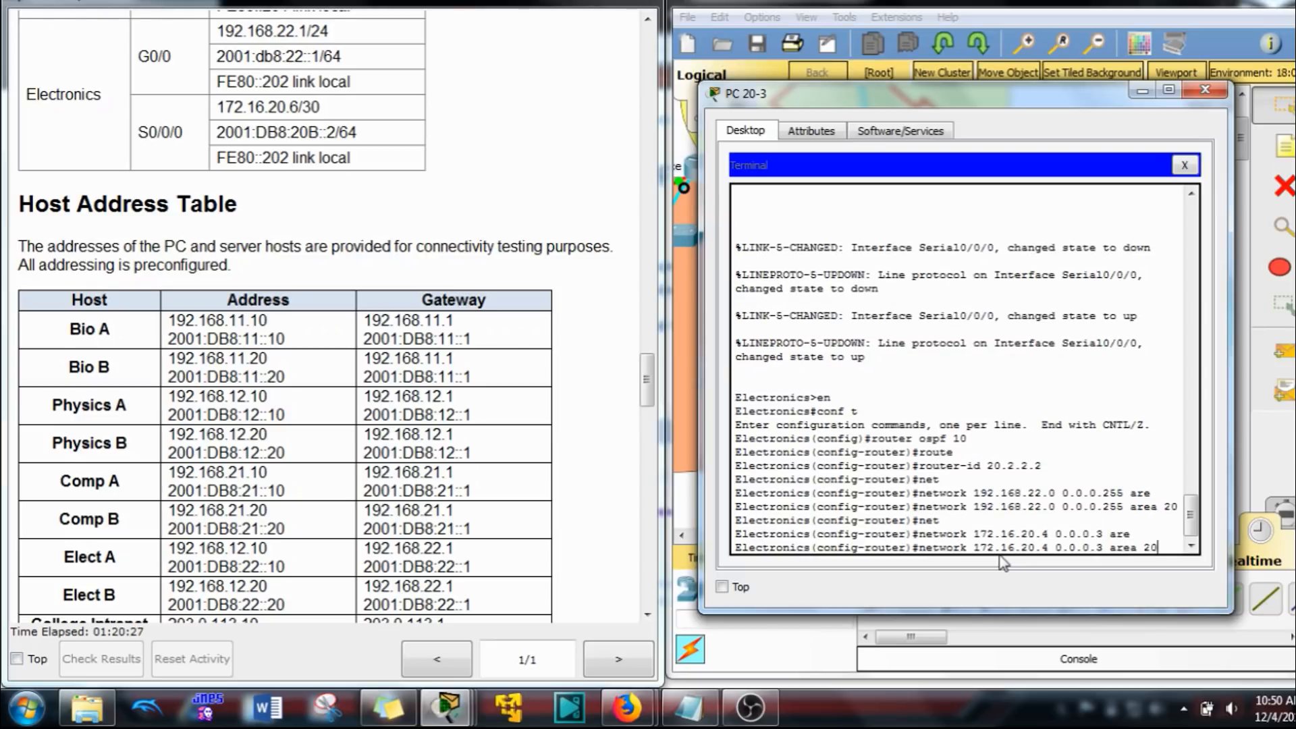
key(Return)
text(exi)
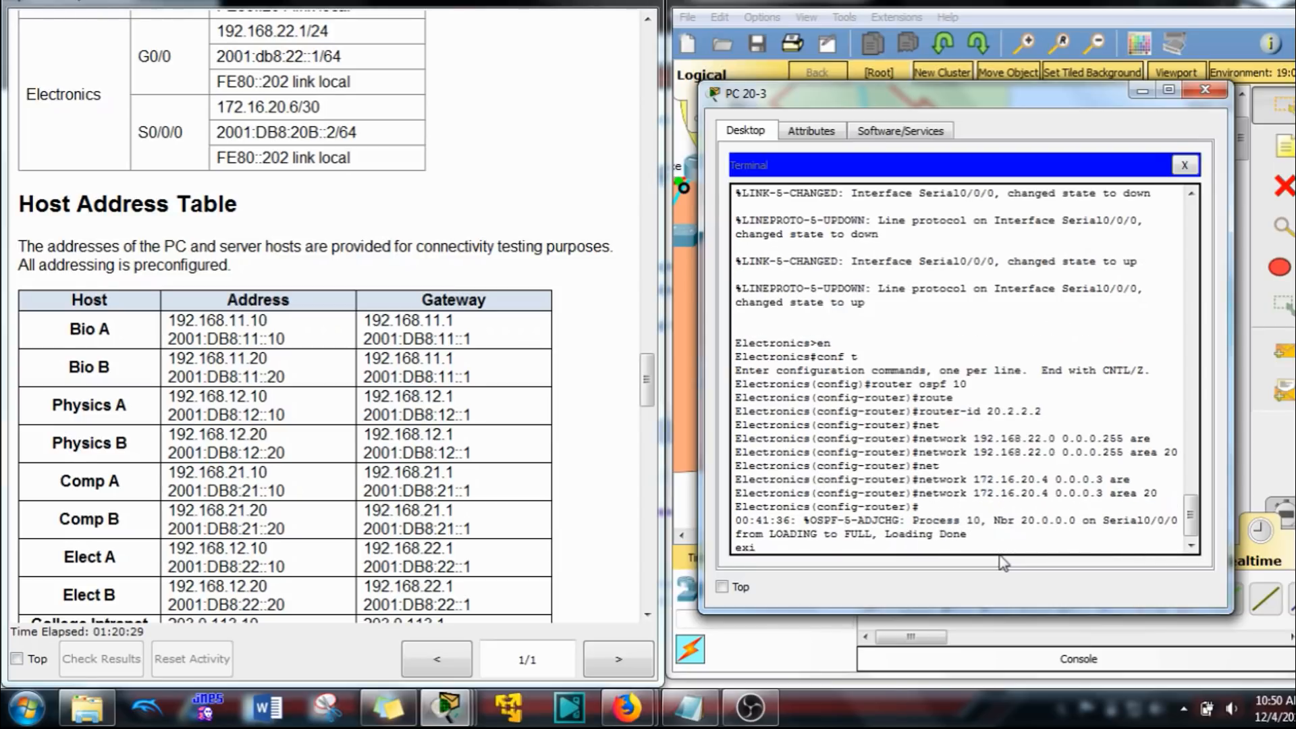
text(t)
key(Return)
key(Return)
key(Return)
key(Return)
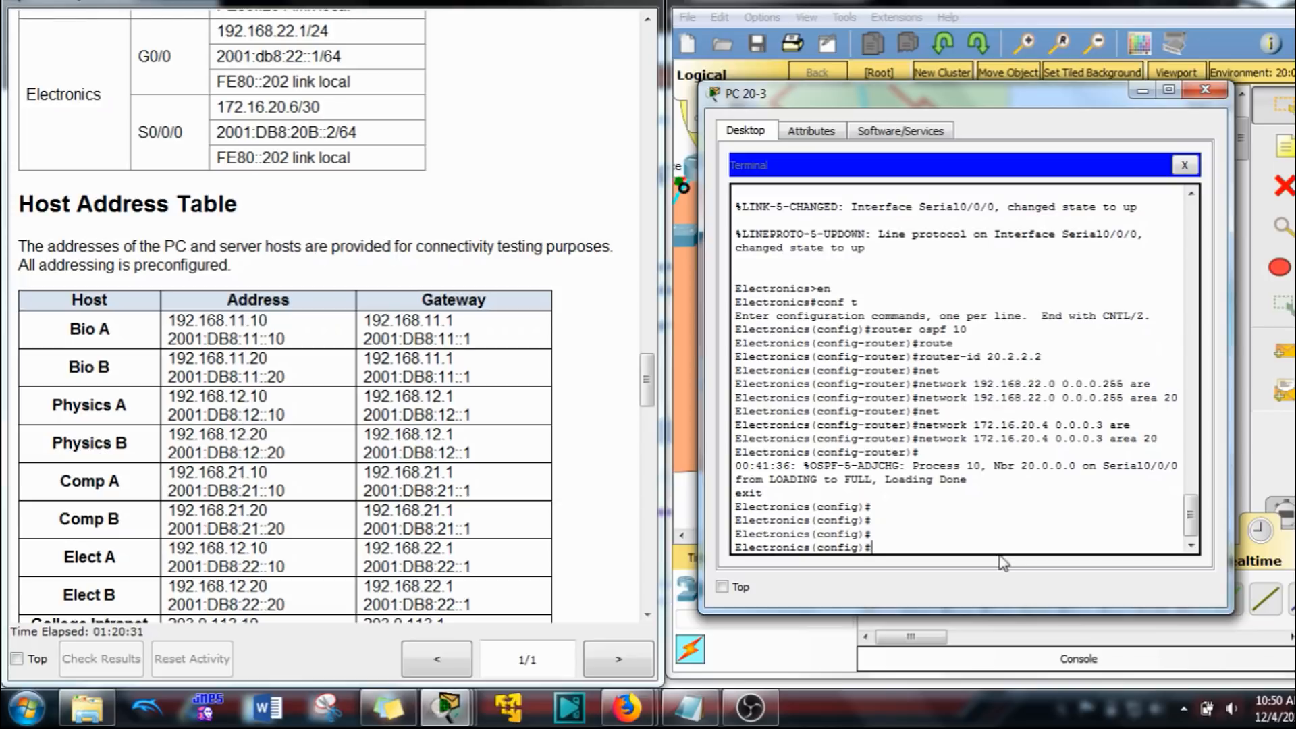
Step: Enable IPv6 unicast routing on the Electronics router and start OSPFv3 process 10
text(ipv6 un)
key(Tab)
key(Return)
text(ip)
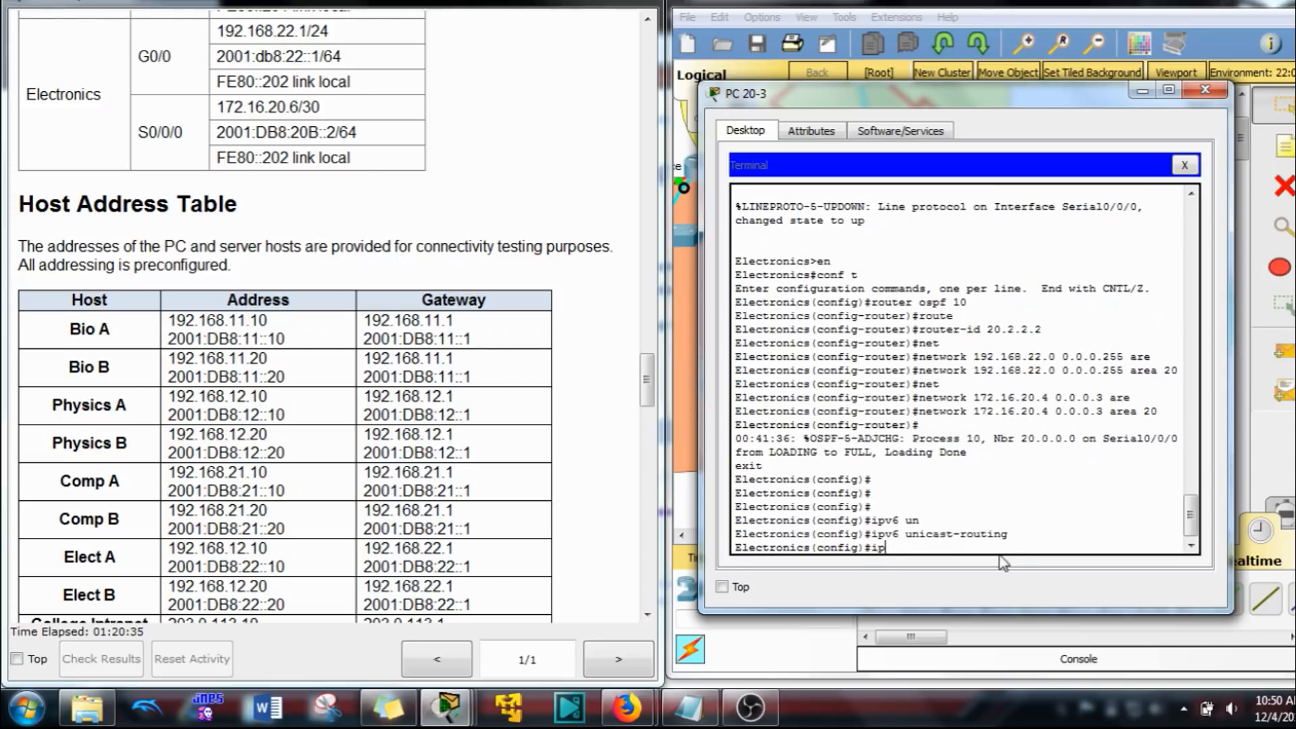
text(v6 o)
key(Tab)
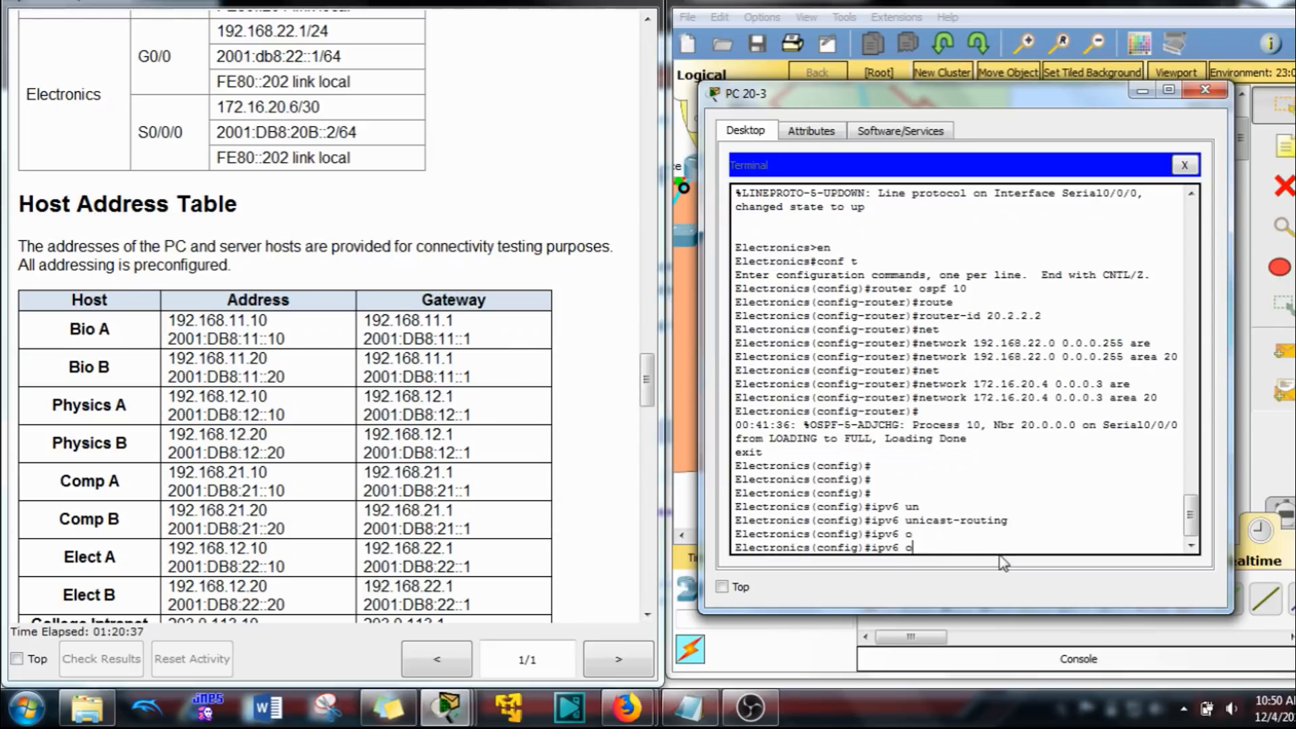
key(BackSpace)
right_click(911, 524)
click(958, 555)
key(Return)
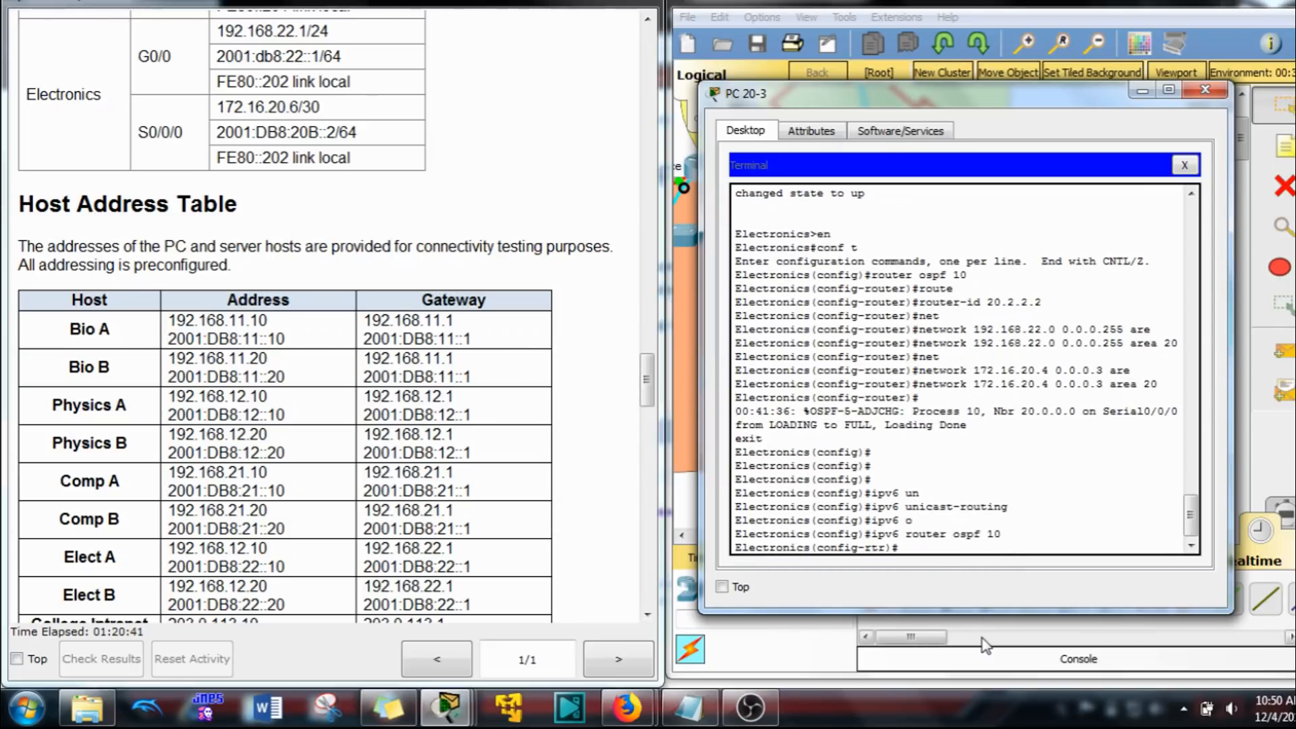
Step: Set the Electronics router's OSPFv3 router ID to 20.2.2.2 and return to global configuration mode
text(rou)
key(Tab)
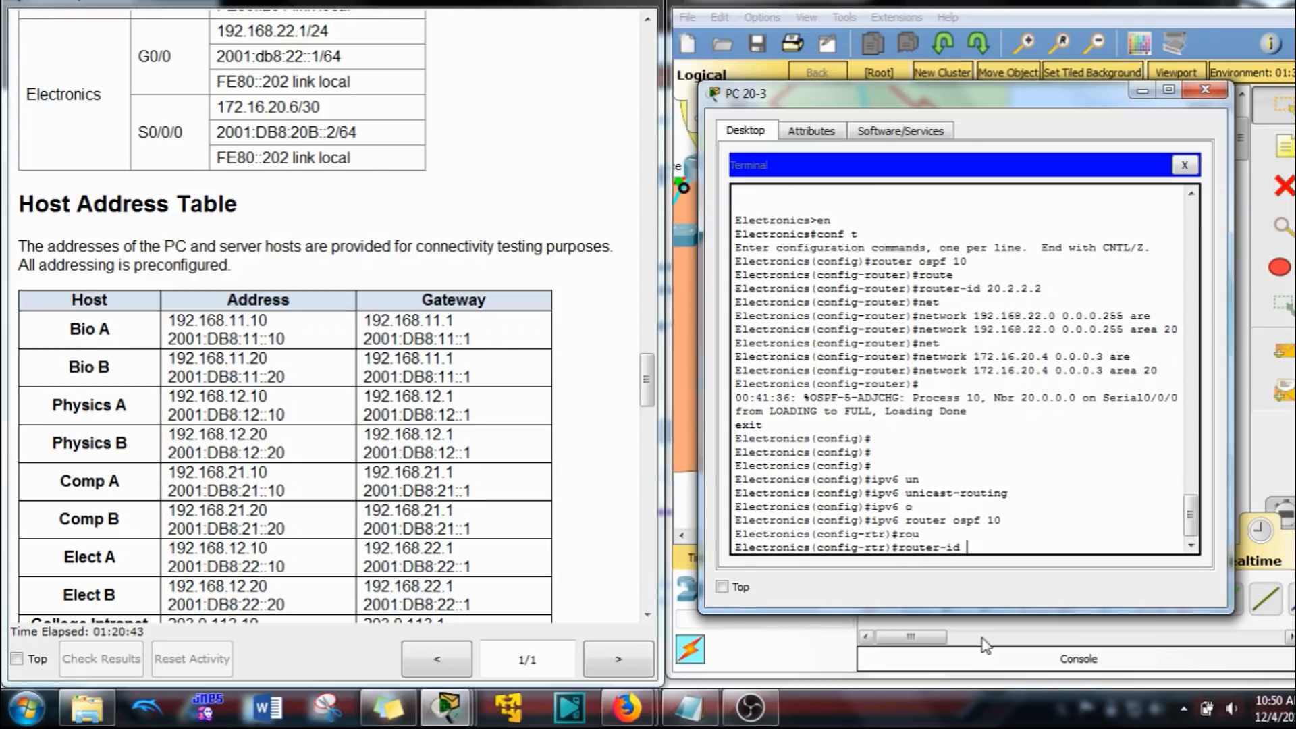
text(20.2.2.2)
key(Return)
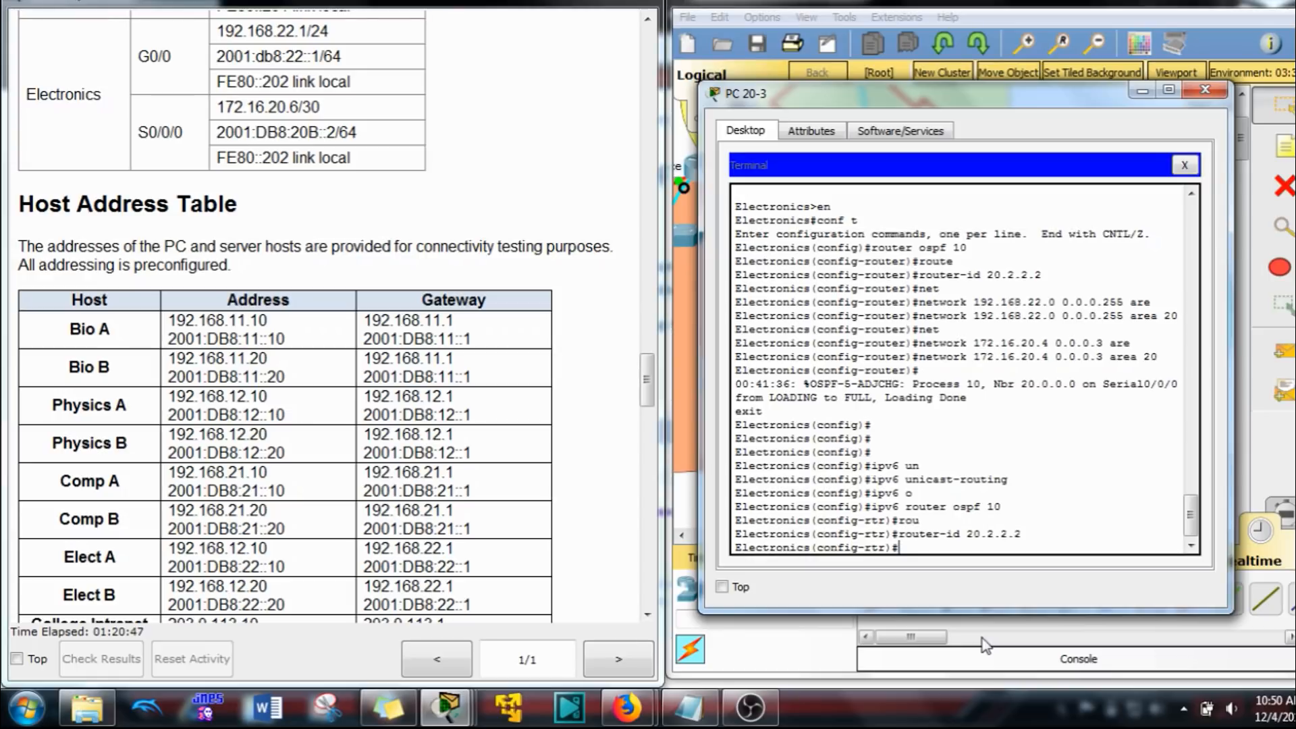
text(exit)
key(Return)
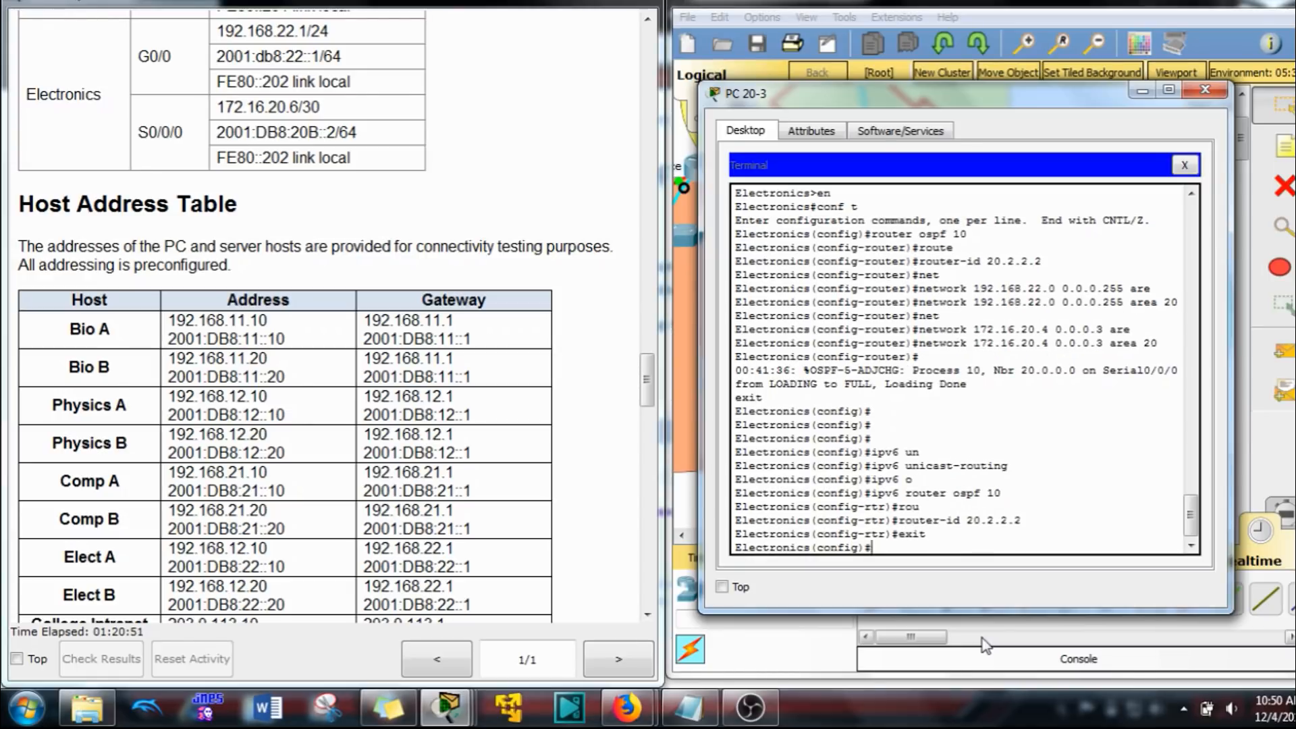
Step: Enable OSPFv3 process 10 in area 20 on the Electronics router's interface G0/0
text(int g0/0)
key(Return)
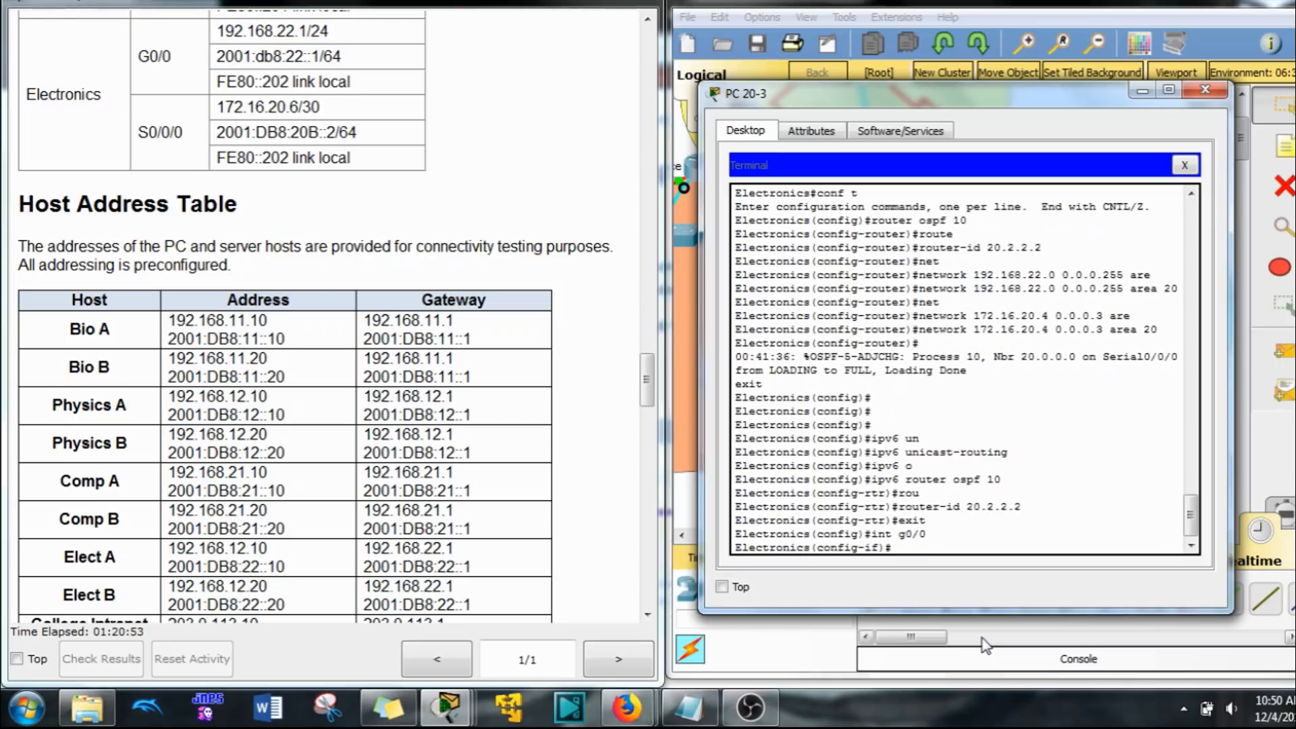
text(ipv6 sos)
key(Tab)
text(10 are)
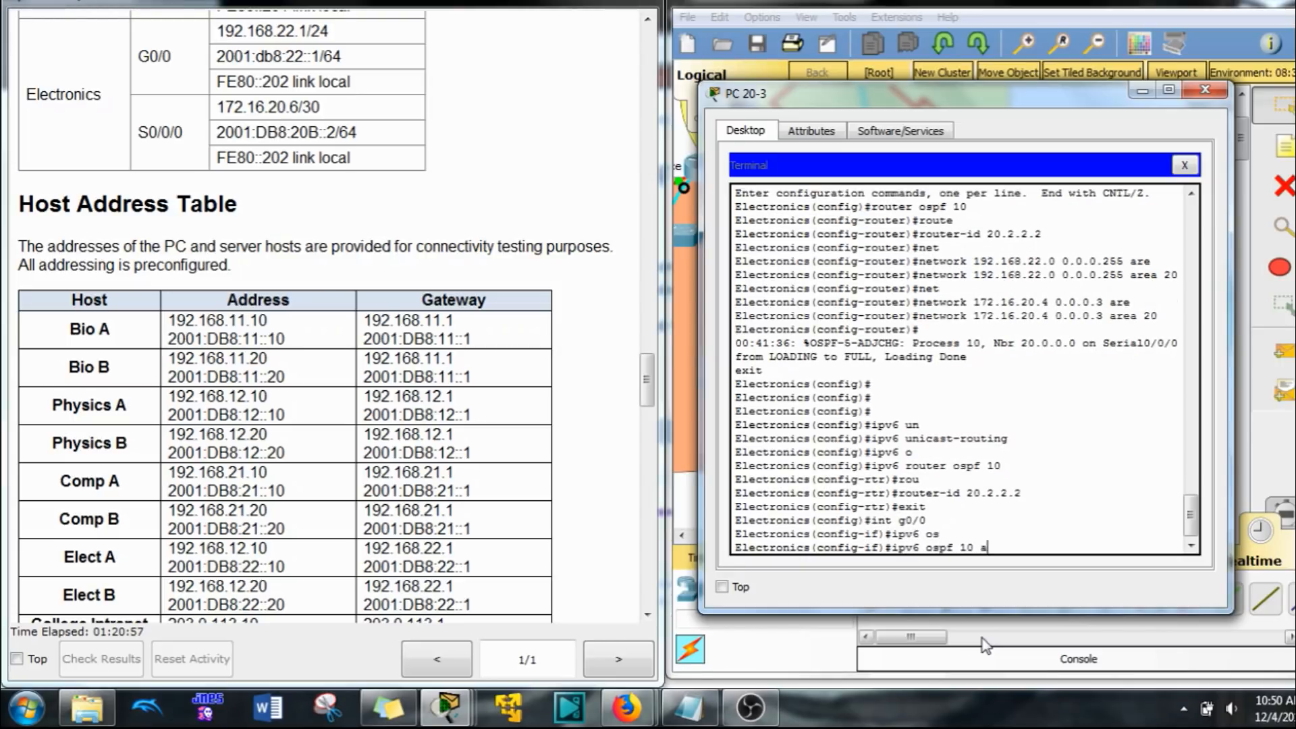
key(Tab)
text(20)
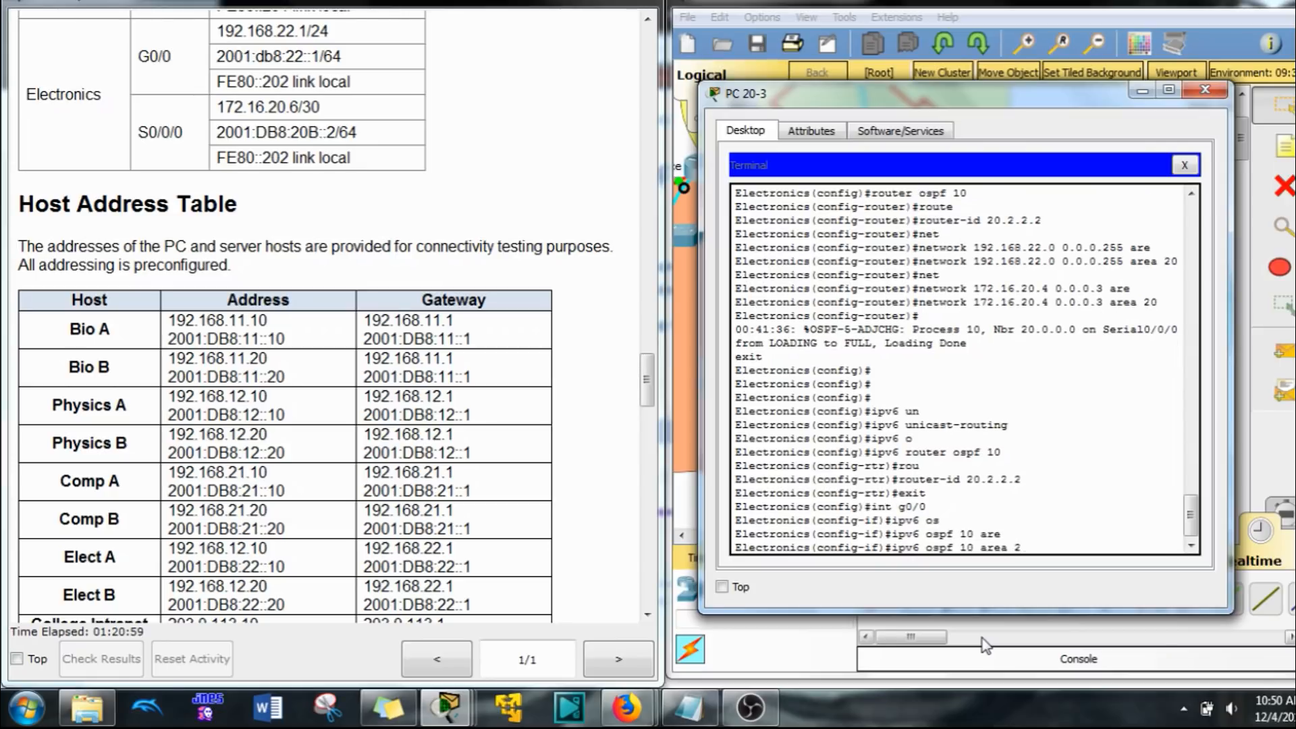
key(Return)
Step: Enable OSPFv3 process 10 in area 20 on the Electronics router's interface S0/0/0 and return to global configuration mode
key(Up)
key(Up)
key(BackSpace)
key(BackSpace)
key(BackSpace)
key(BackSpace)
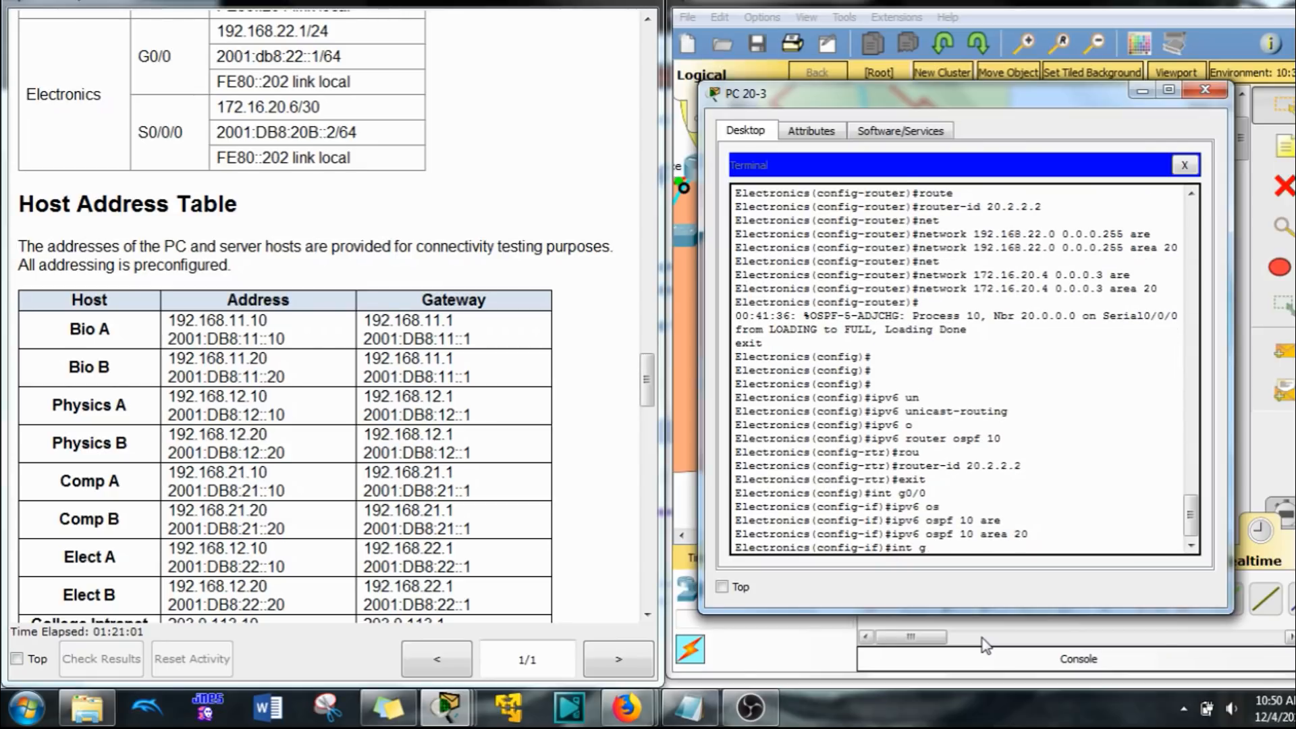
text(s0/0/0)
key(Return)
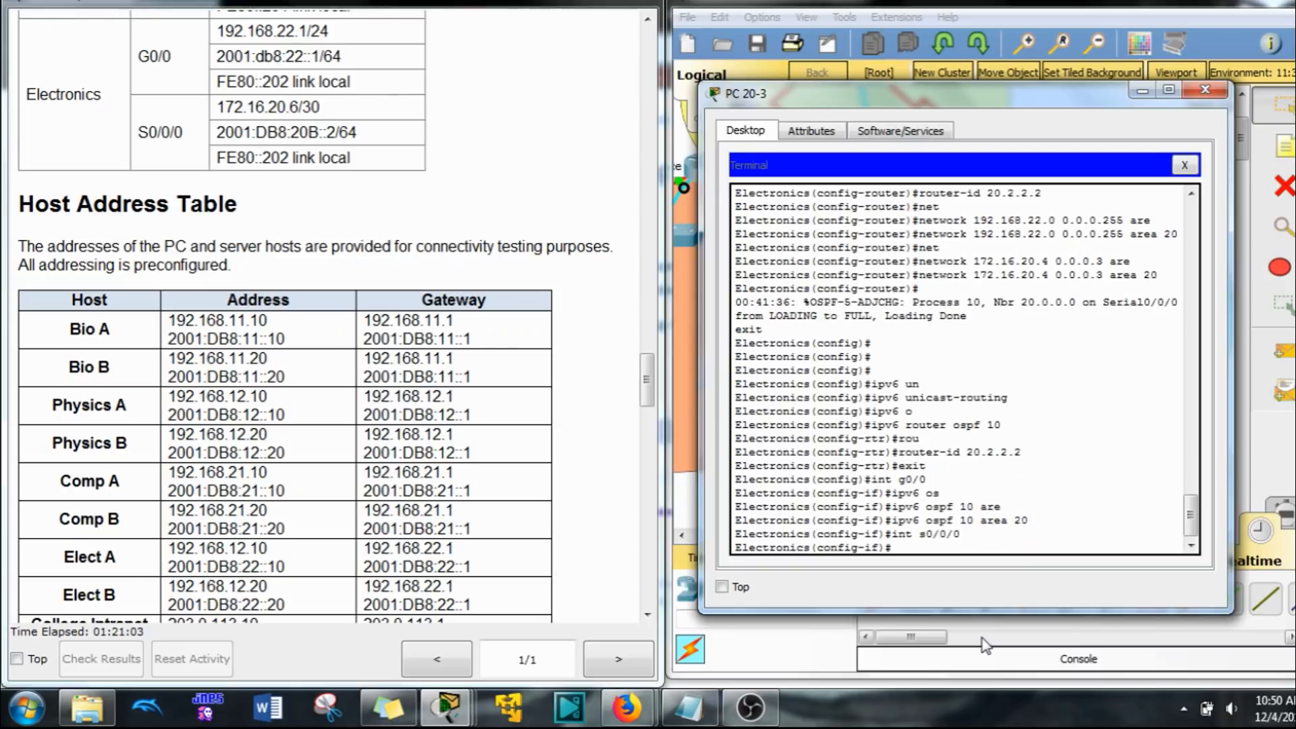
key(Up)
key(Up)
key(Return)
key(Return)
key(Return)
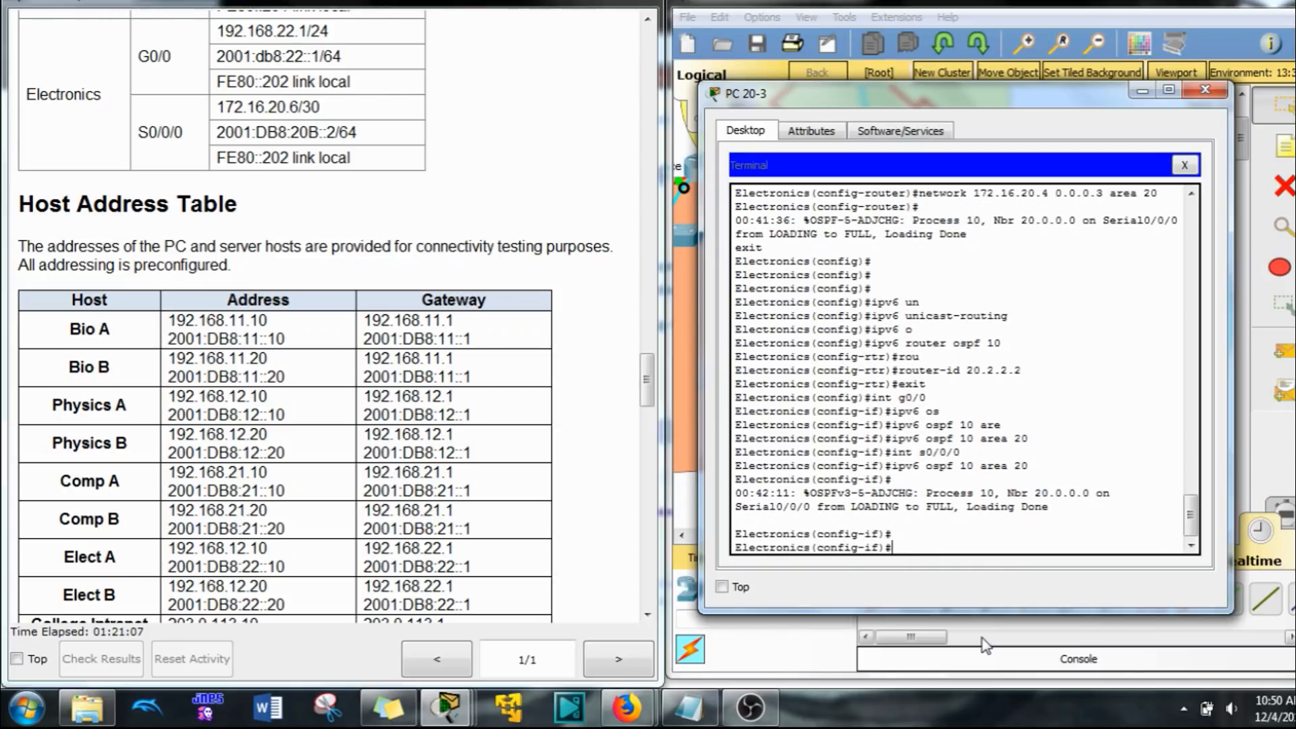
text(exit)
key(Return)
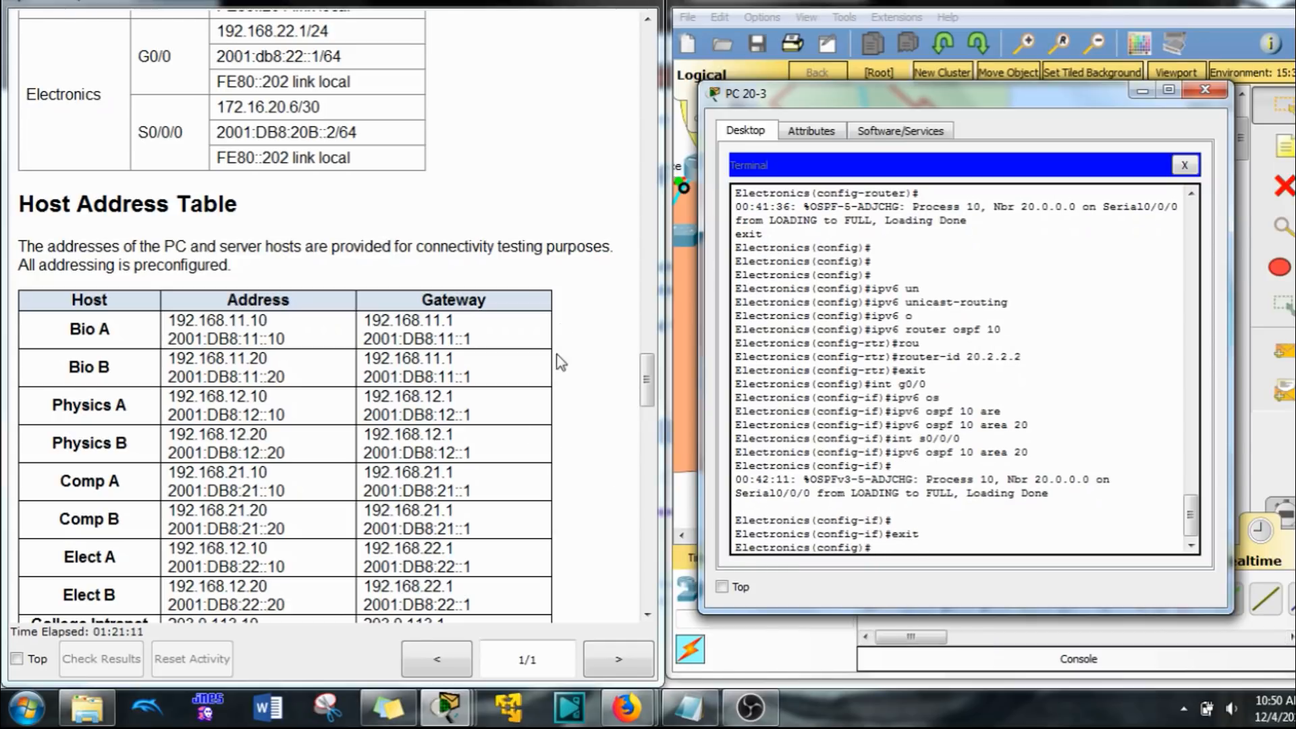
Step: Read the Step 6 OSPFv2 customization instructions and switch to the Bio A host's terminal session for the Bio router
click(497, 392)
scroll(497, 392, down, 15)
scroll(472, 398, down, 9)
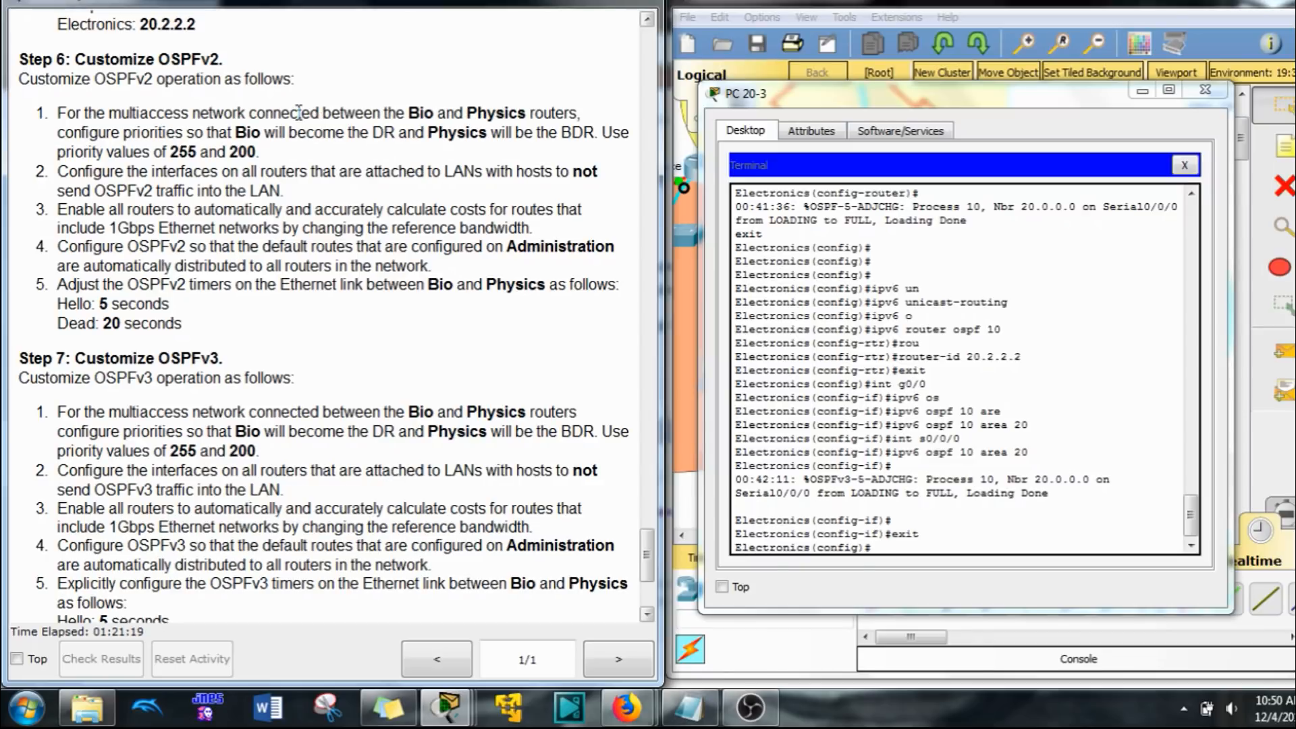
drag(408, 114, 438, 117)
double_click(496, 114)
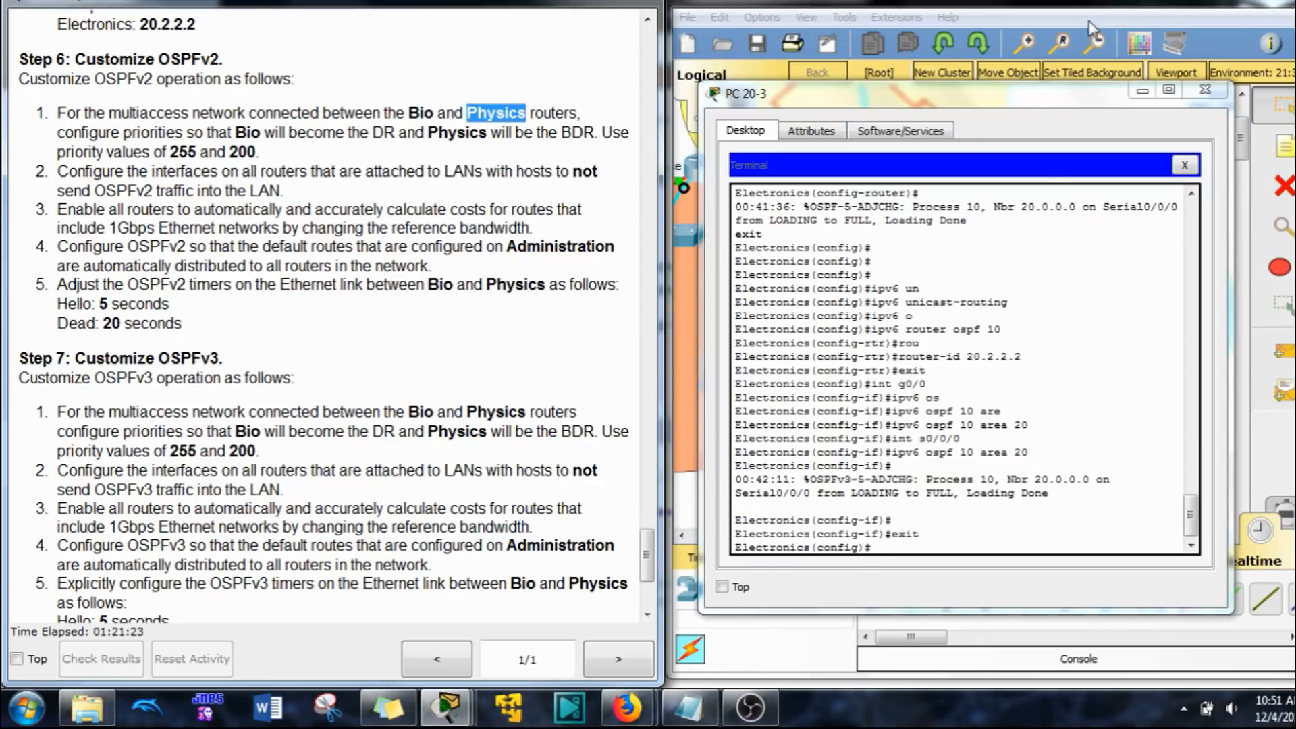
drag(1087, 7, 1082, 6)
drag(762, 536, 736, 537)
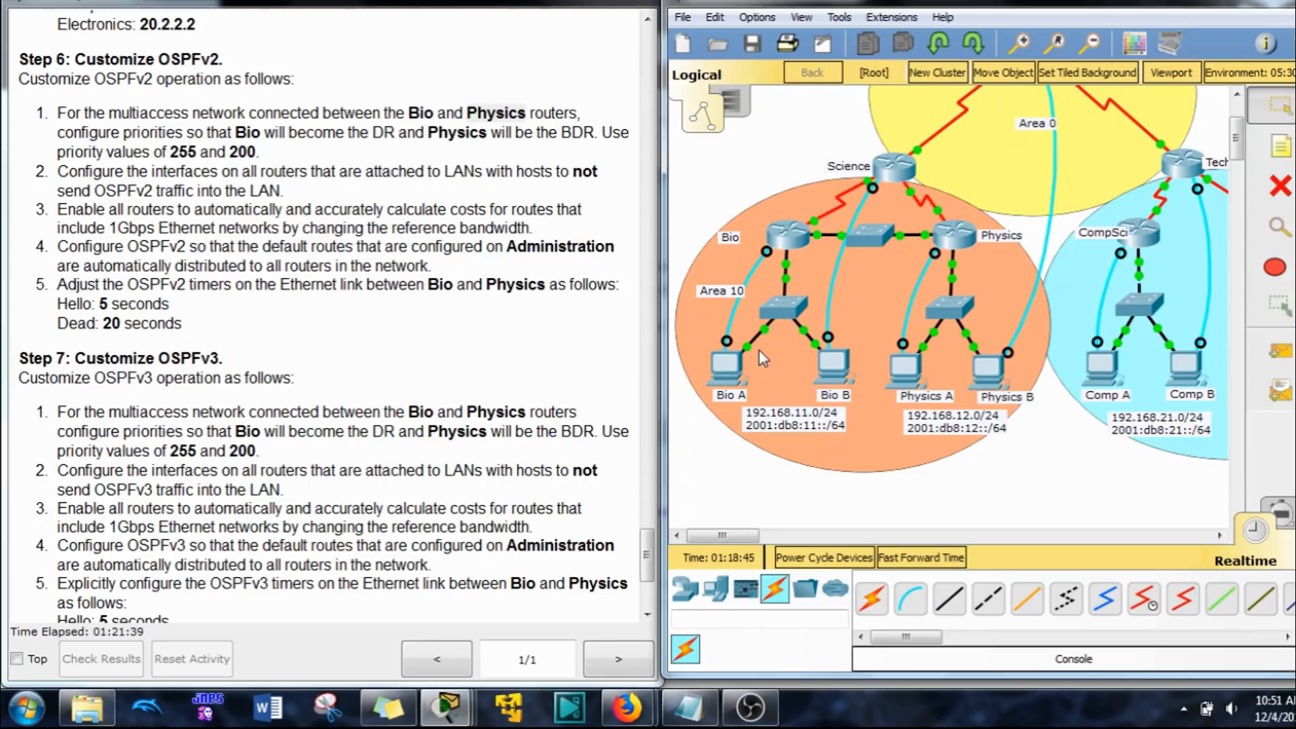
click(747, 362)
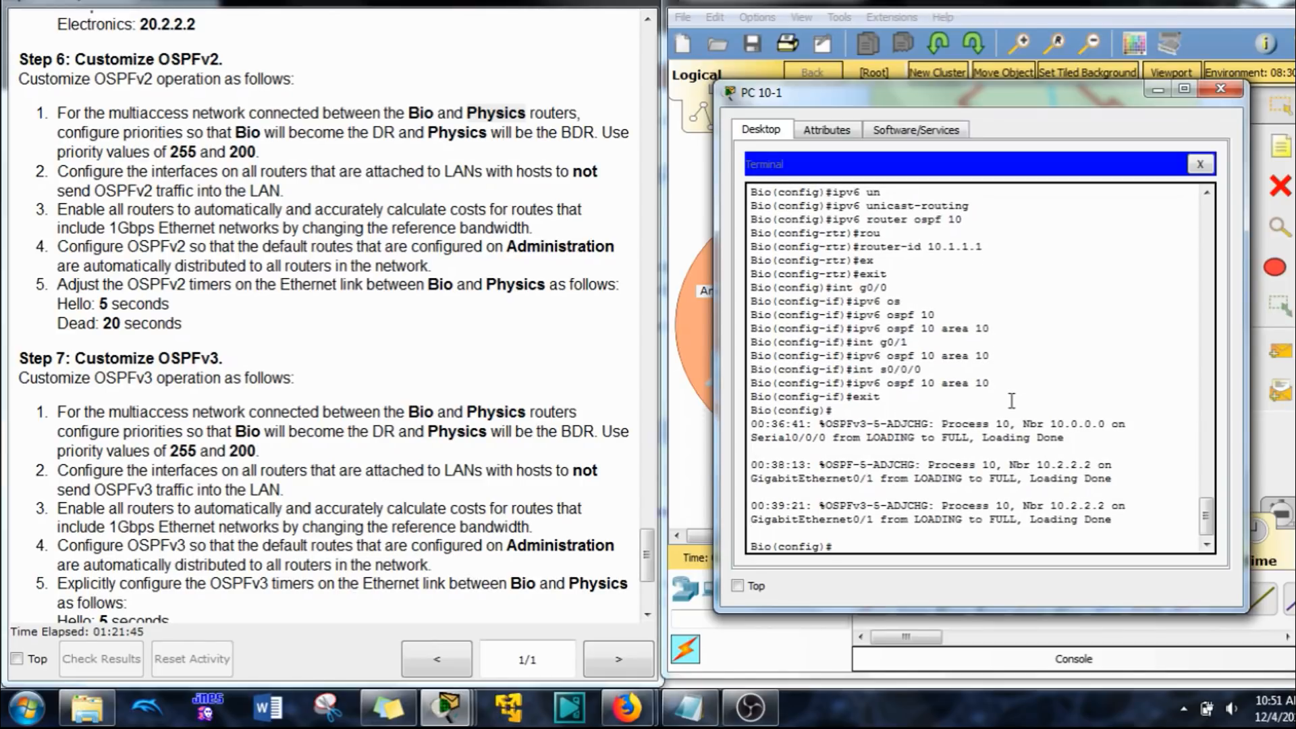
Step: Identify the Bio router's interface on the Bio–Physics network by detaching its link and reconnecting it to GigabitEthernet0/1
text(int)
drag(1084, 107, 413, 108)
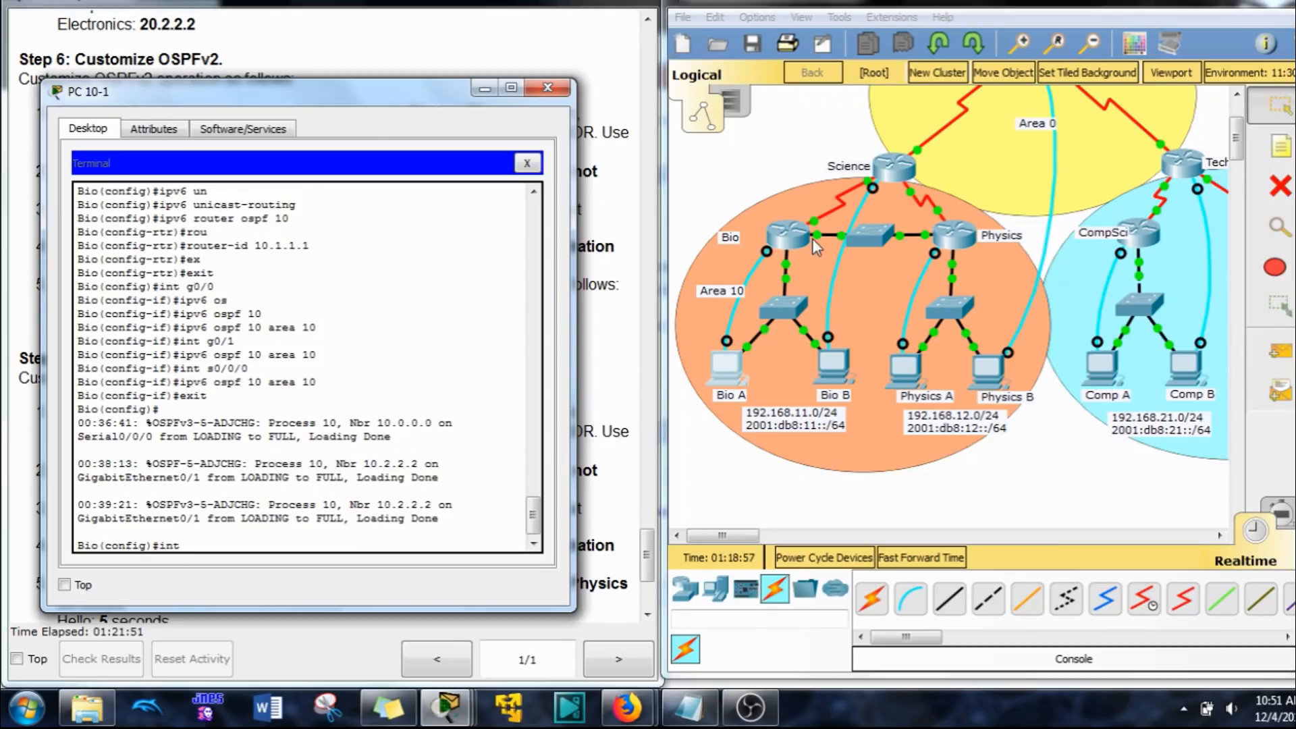
click(778, 182)
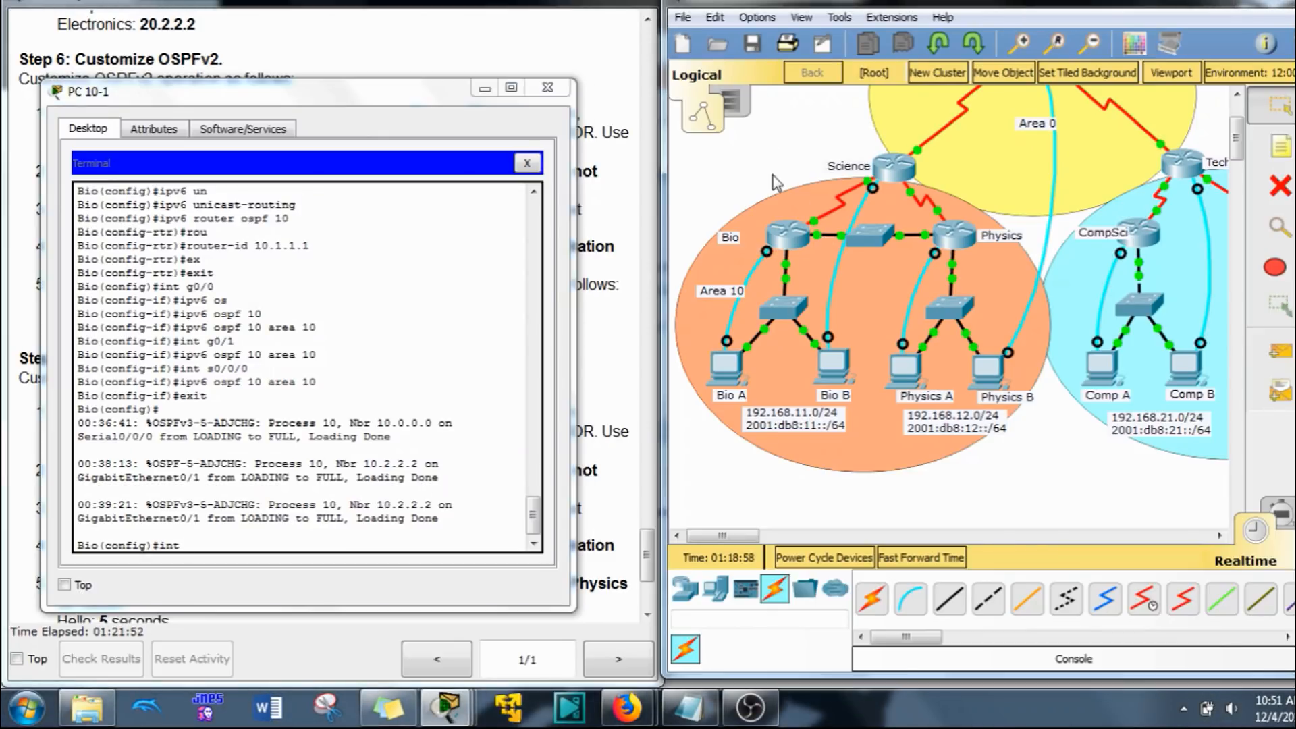
click(819, 234)
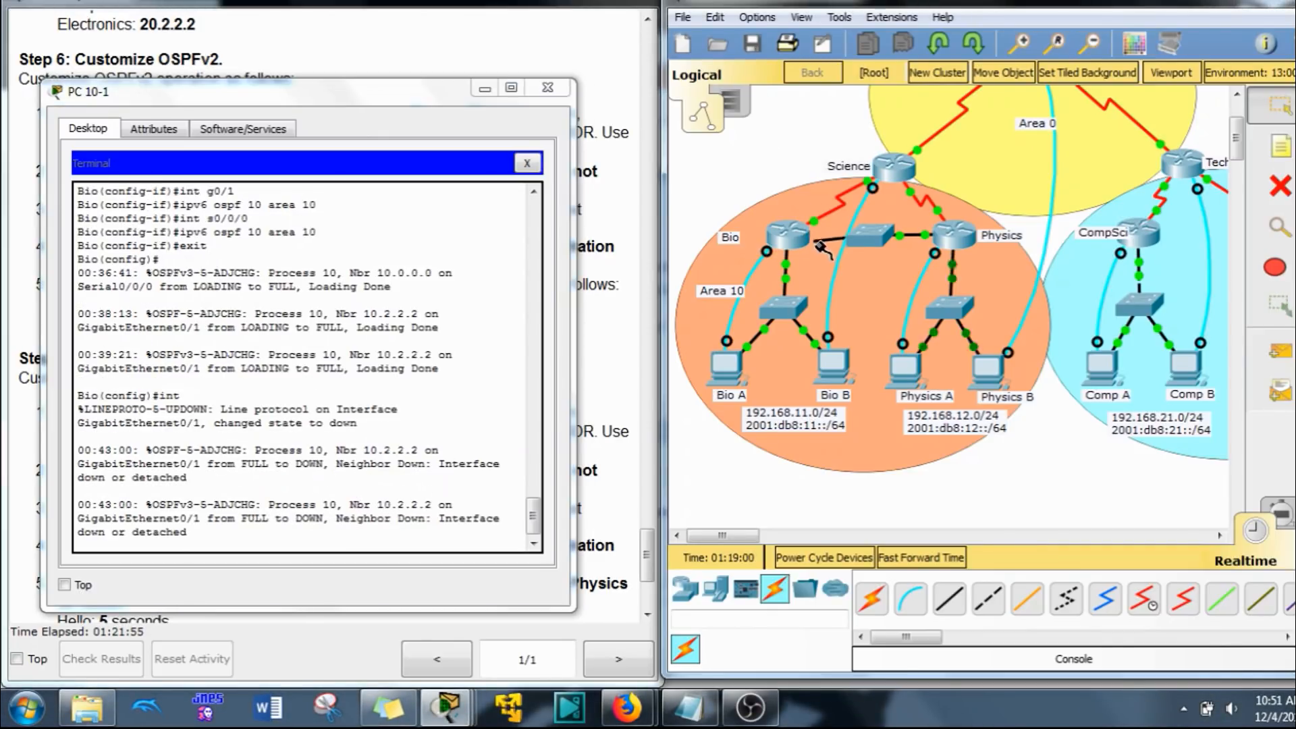
click(799, 235)
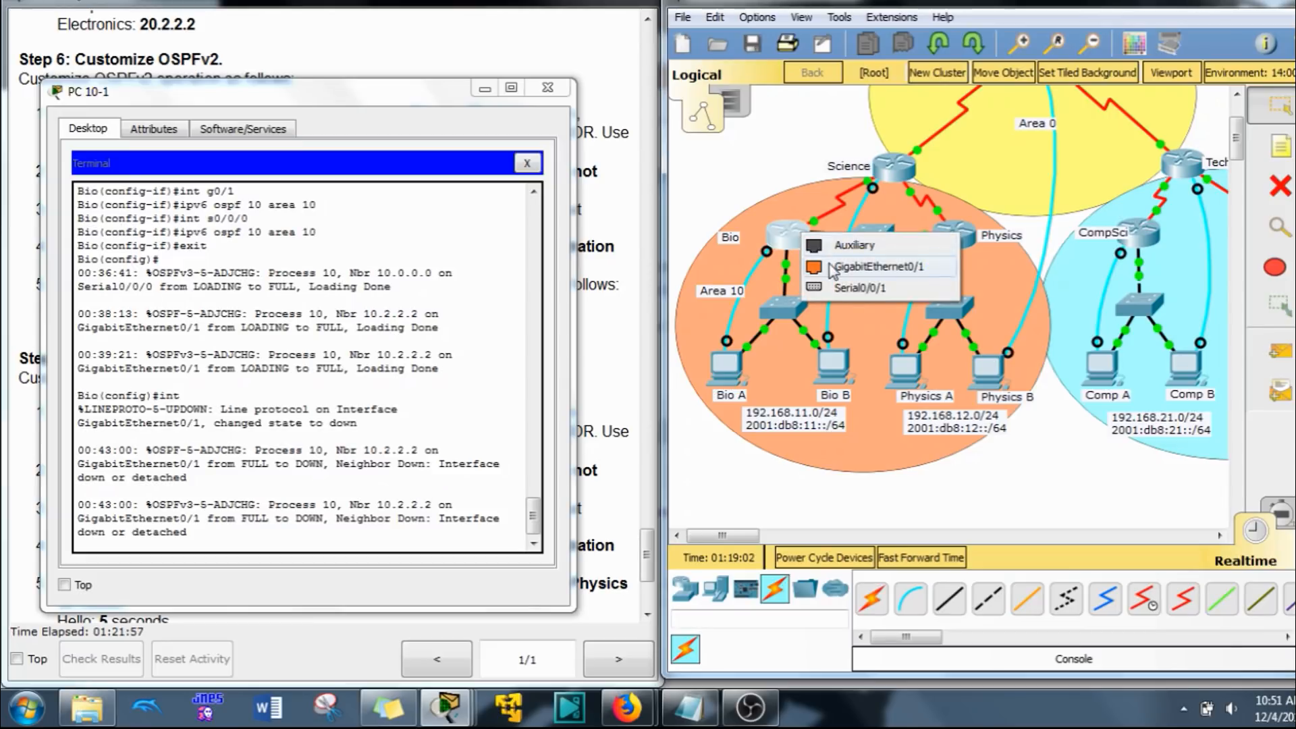
click(864, 268)
drag(201, 532, 180, 533)
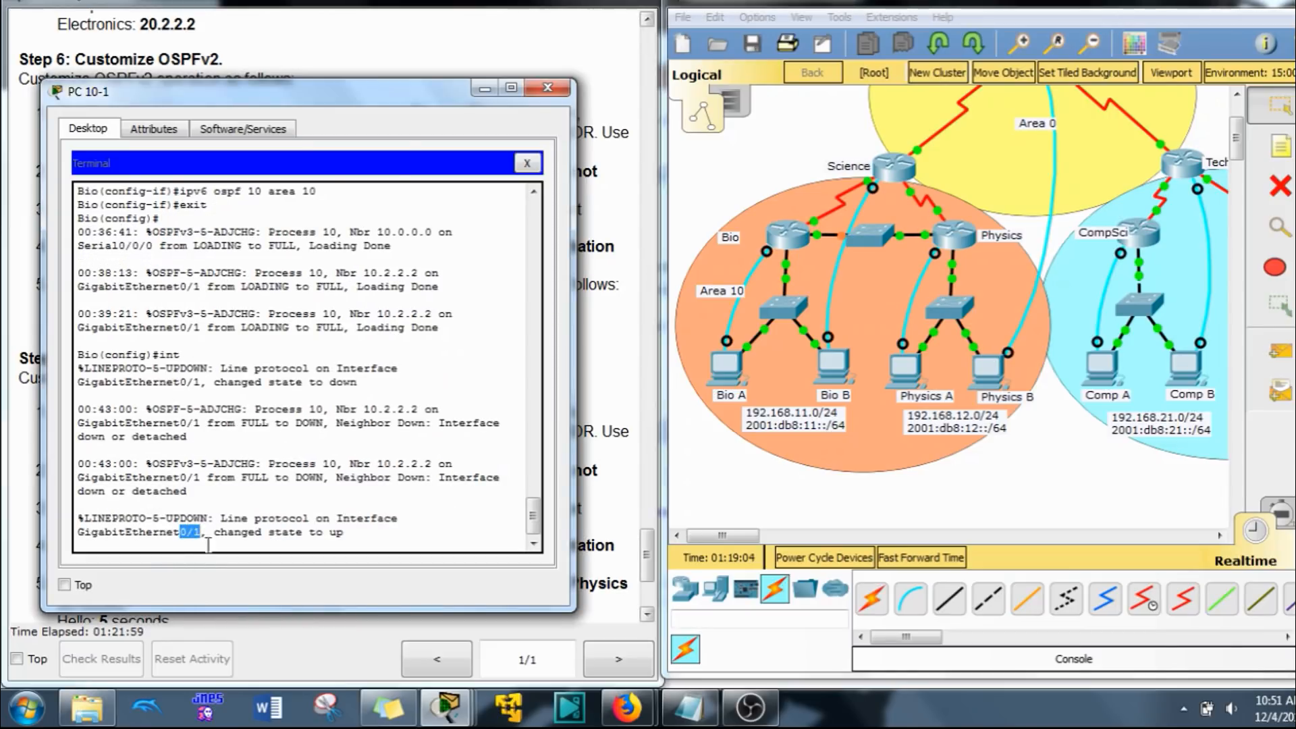
drag(412, 99, 536, 91)
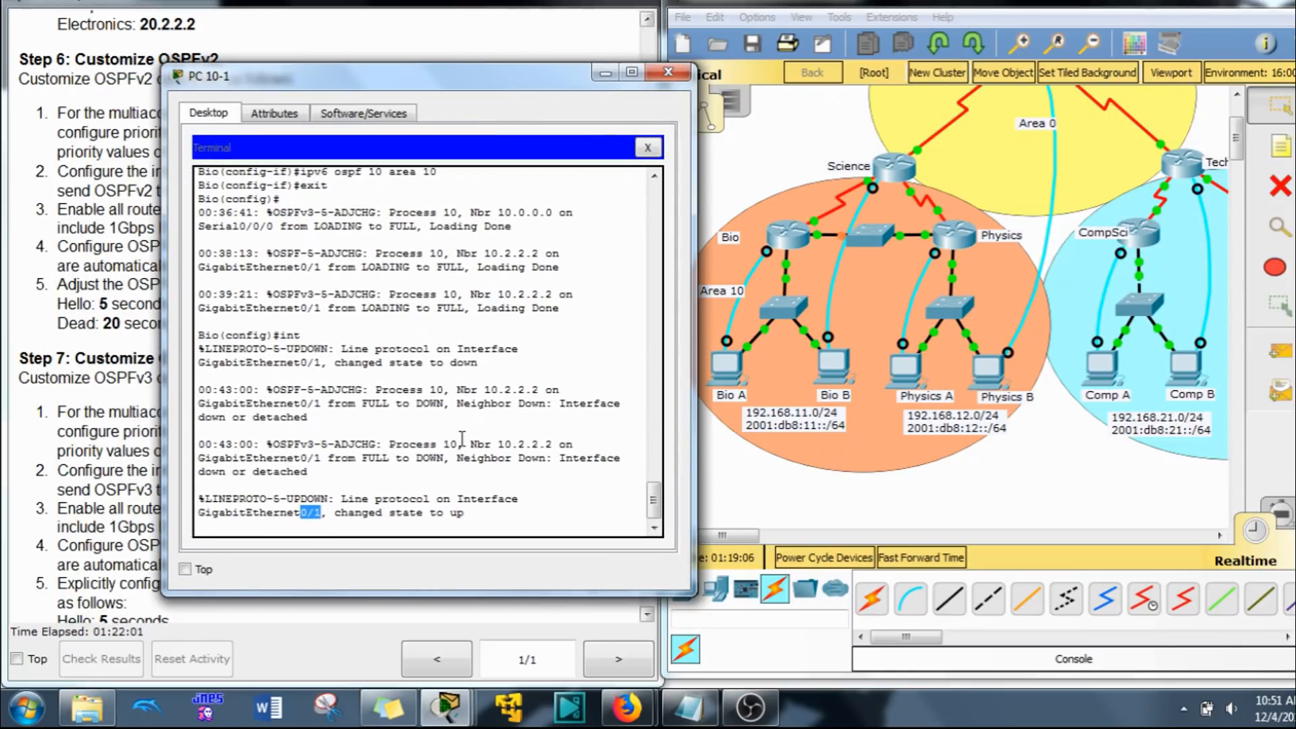
Step: Set the OSPFv2 priority to 255 on the Bio router's interface G0/1
key(Return)
text(int )
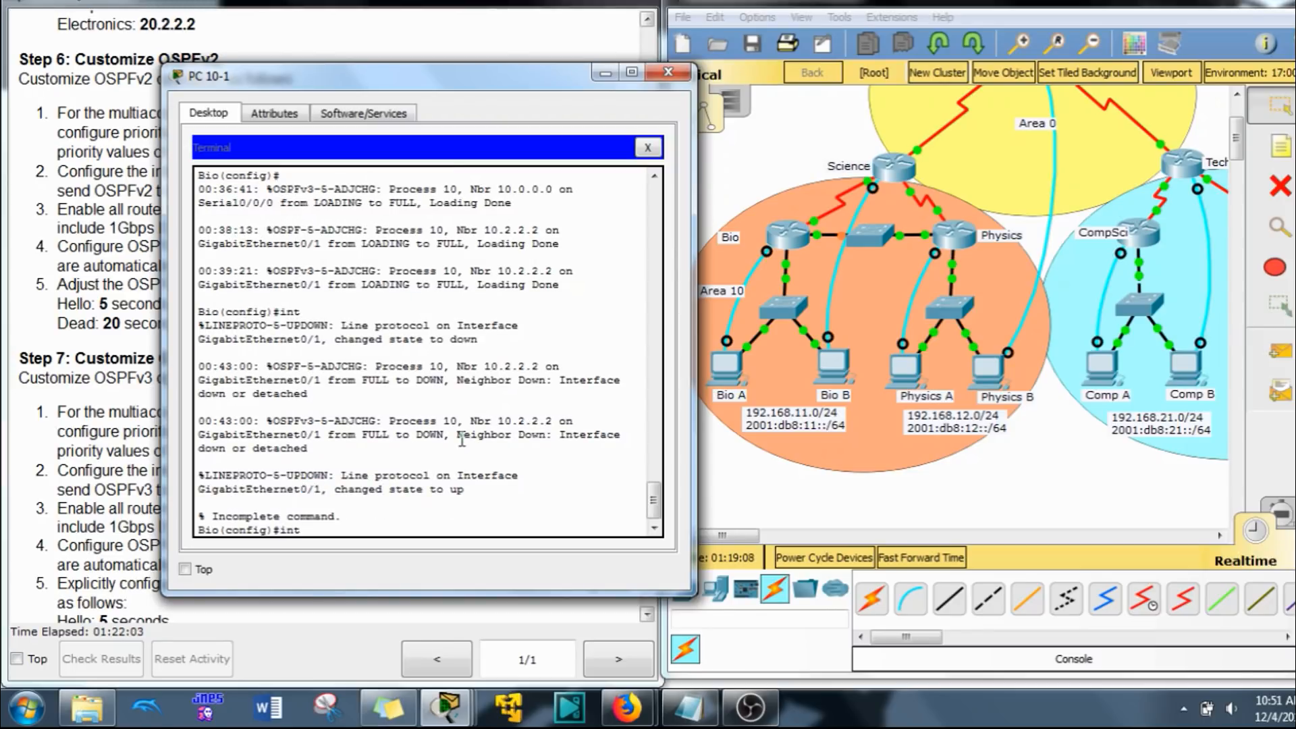
text(g0/1)
key(Return)
text(ip)
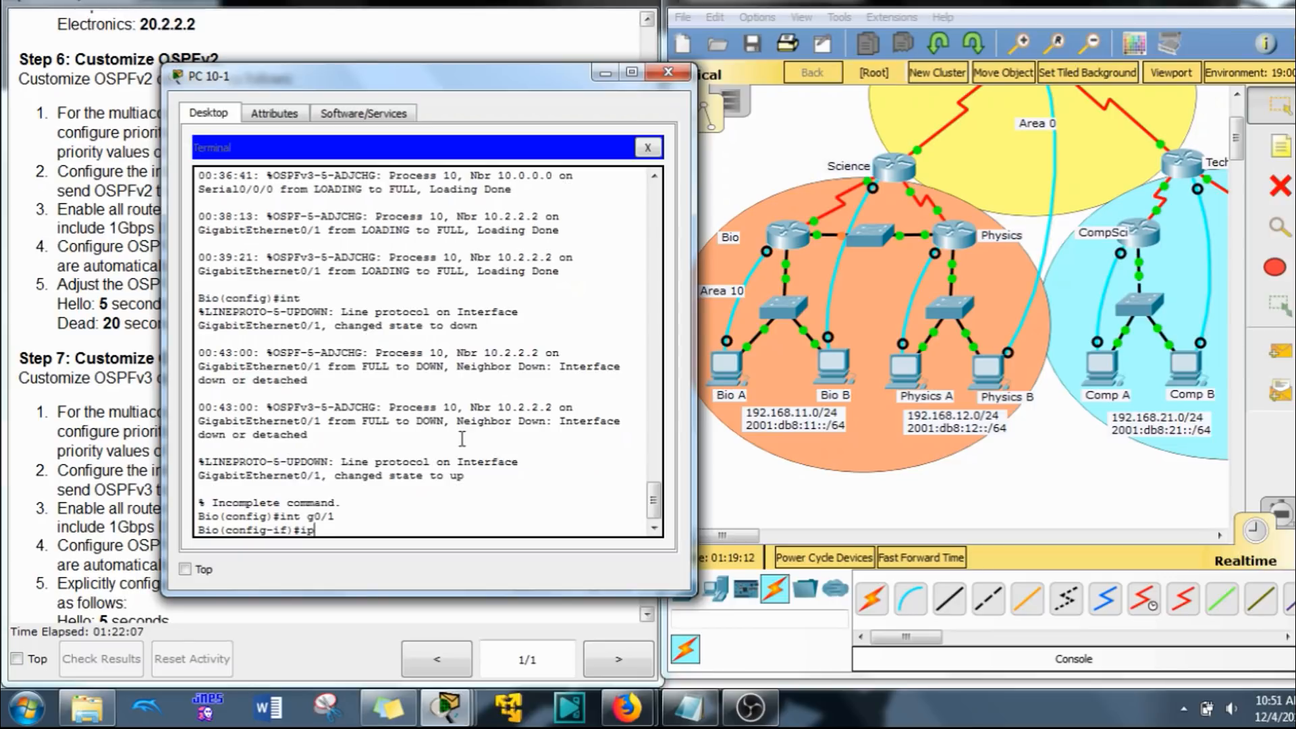
text( osp)
key(Tab)
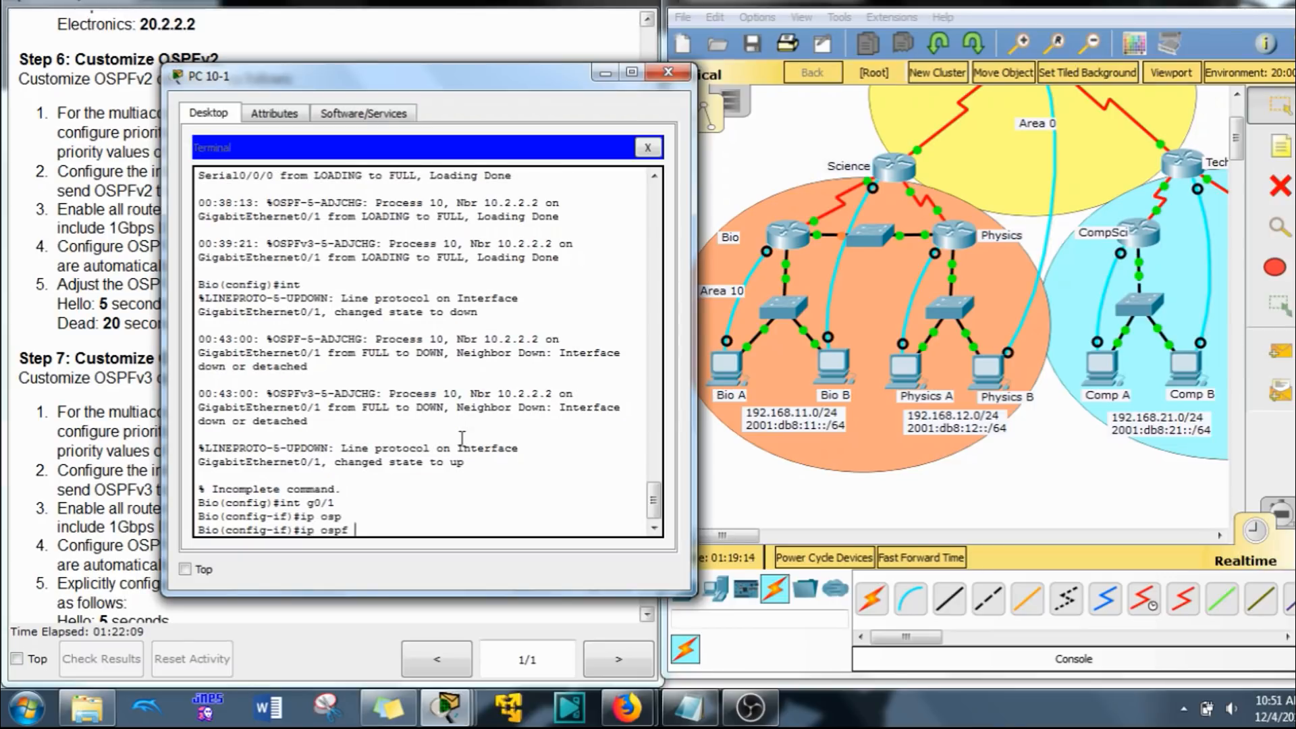
text(pr)
key(Tab)
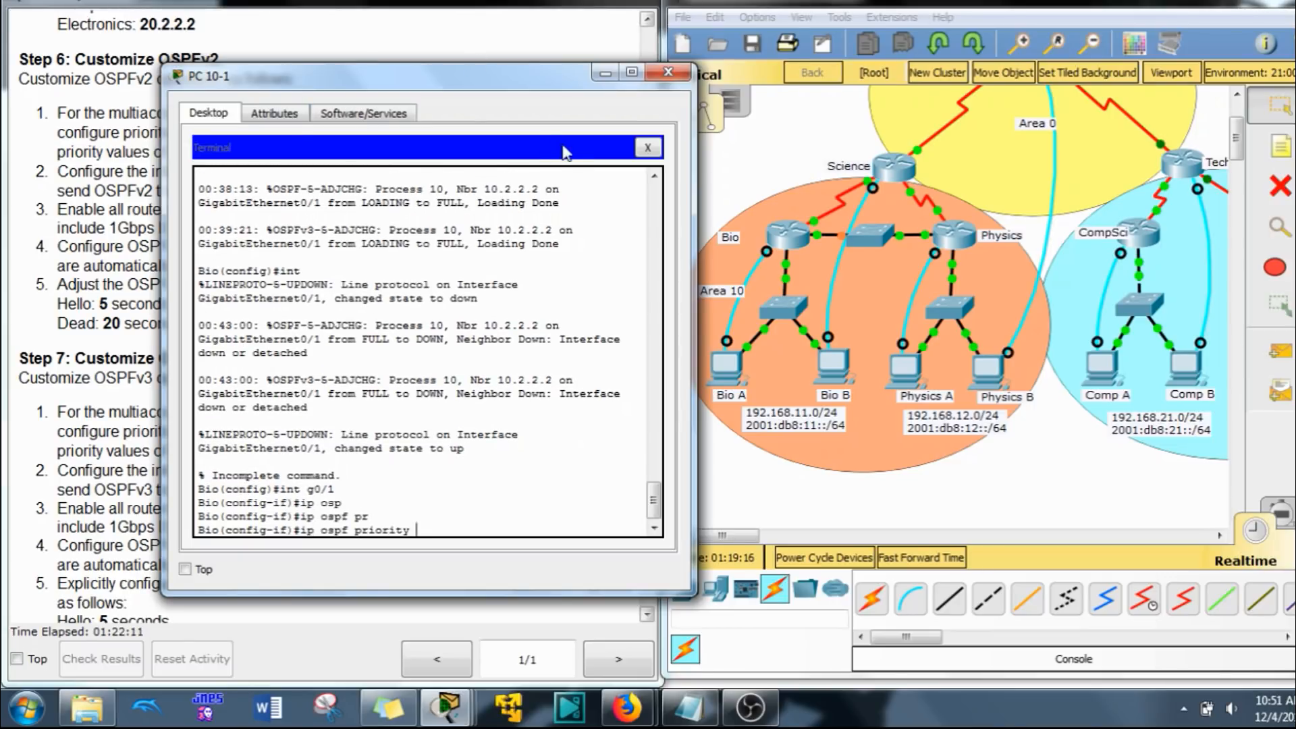
drag(511, 86, 1051, 79)
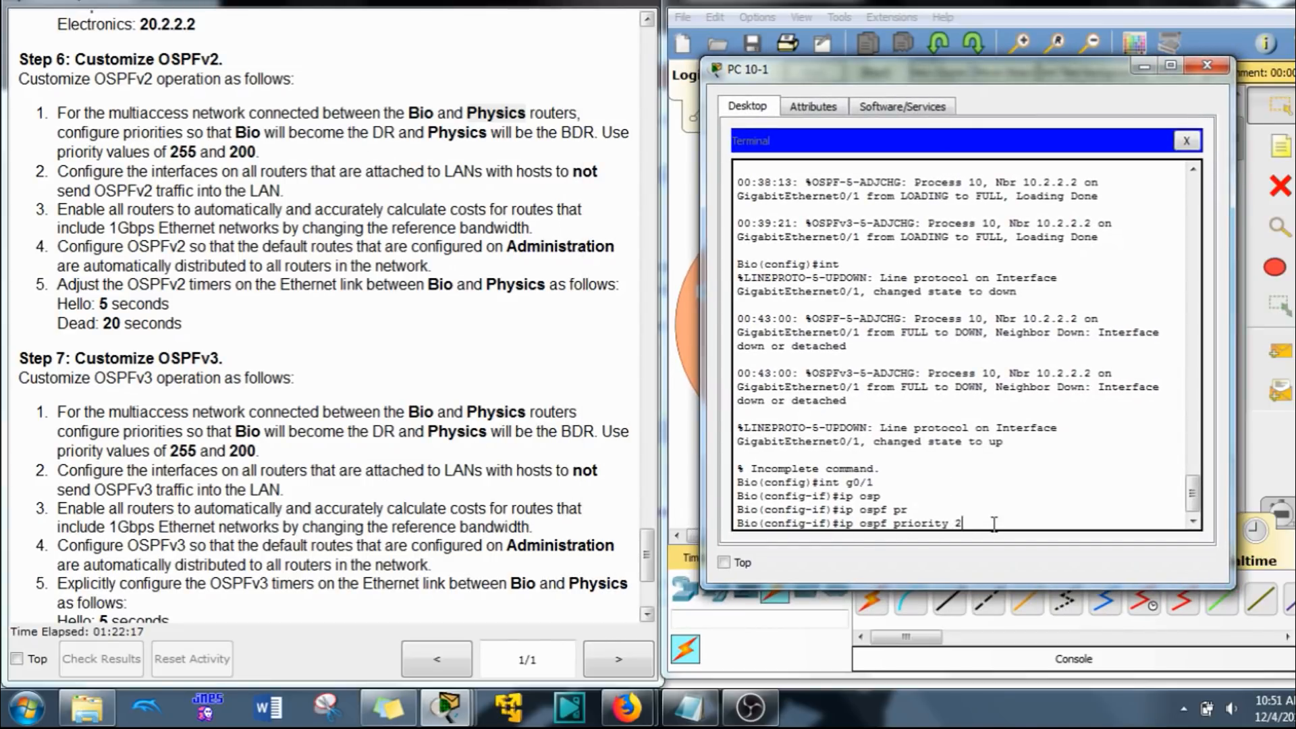
text(55)
key(Return)
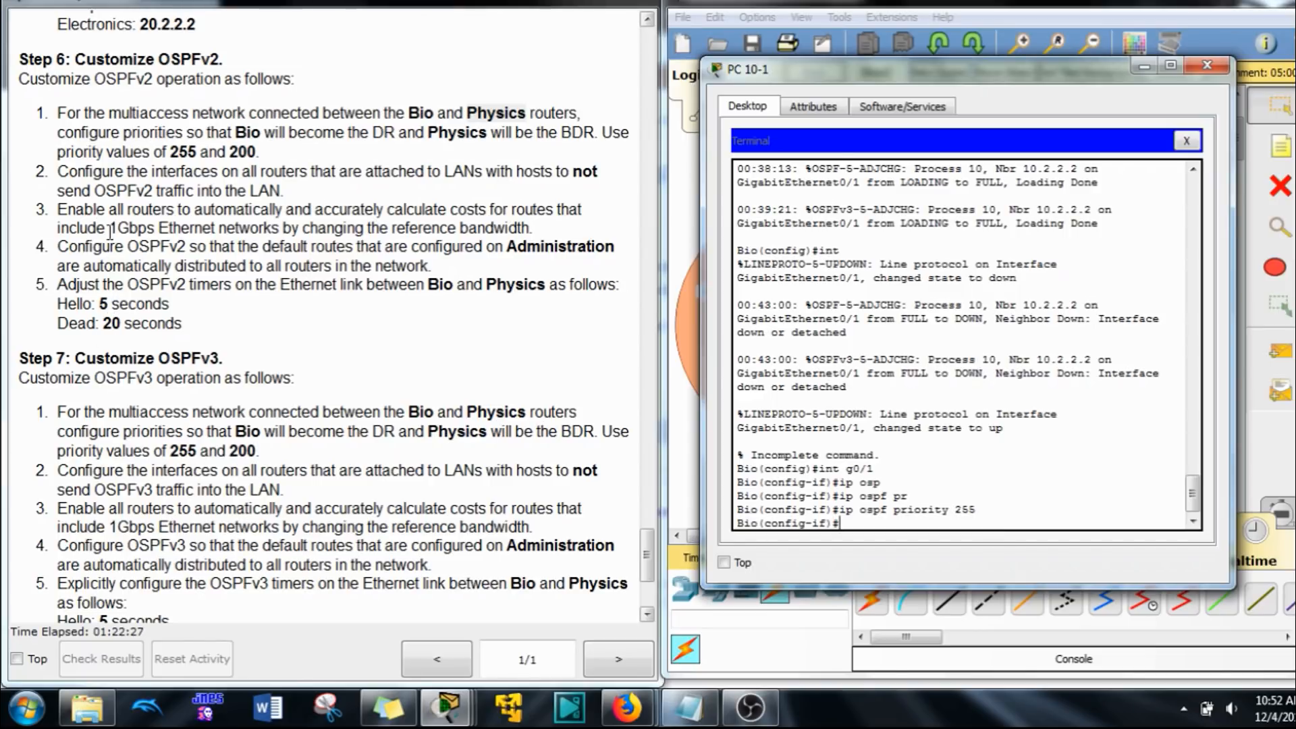
Step: Examine the remaining Step 6 items on LAN interfaces, reference bandwidth, default routes and Bio–Physics timers, and bring back a clean Bio router prompt
drag(39, 177, 540, 227)
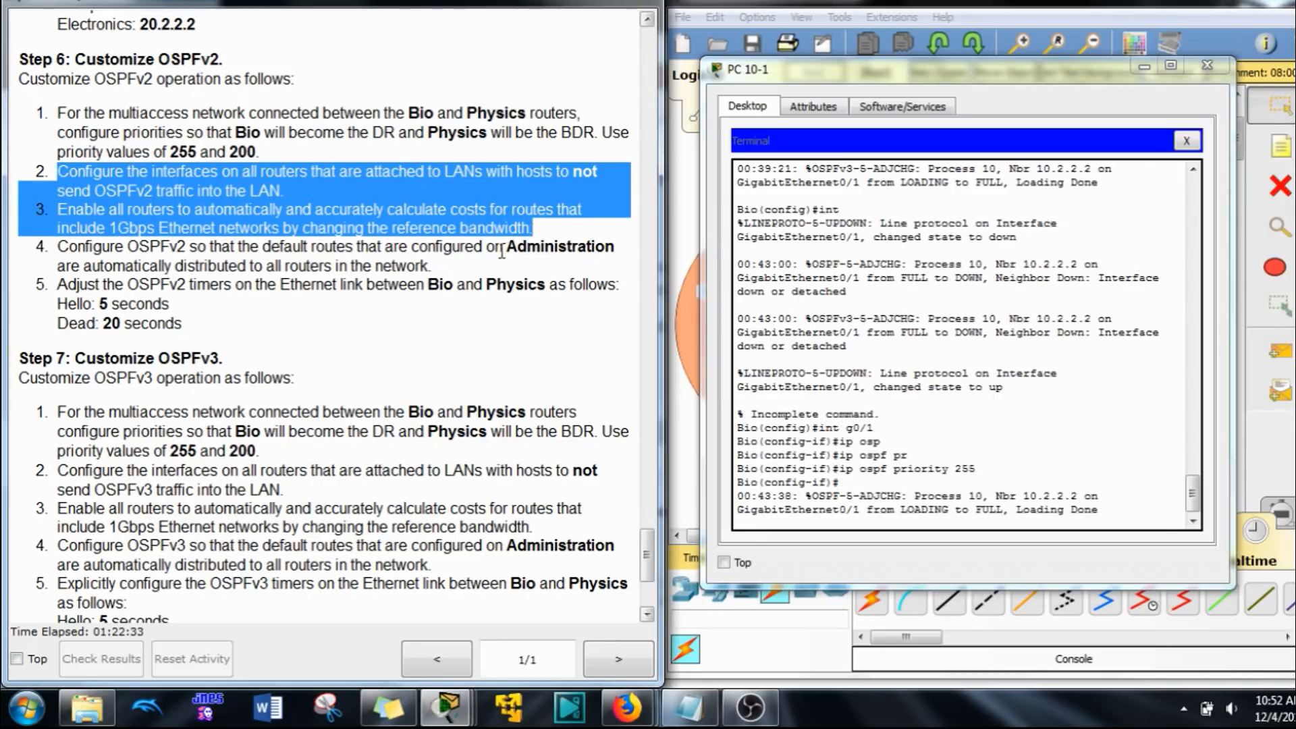
click(915, 517)
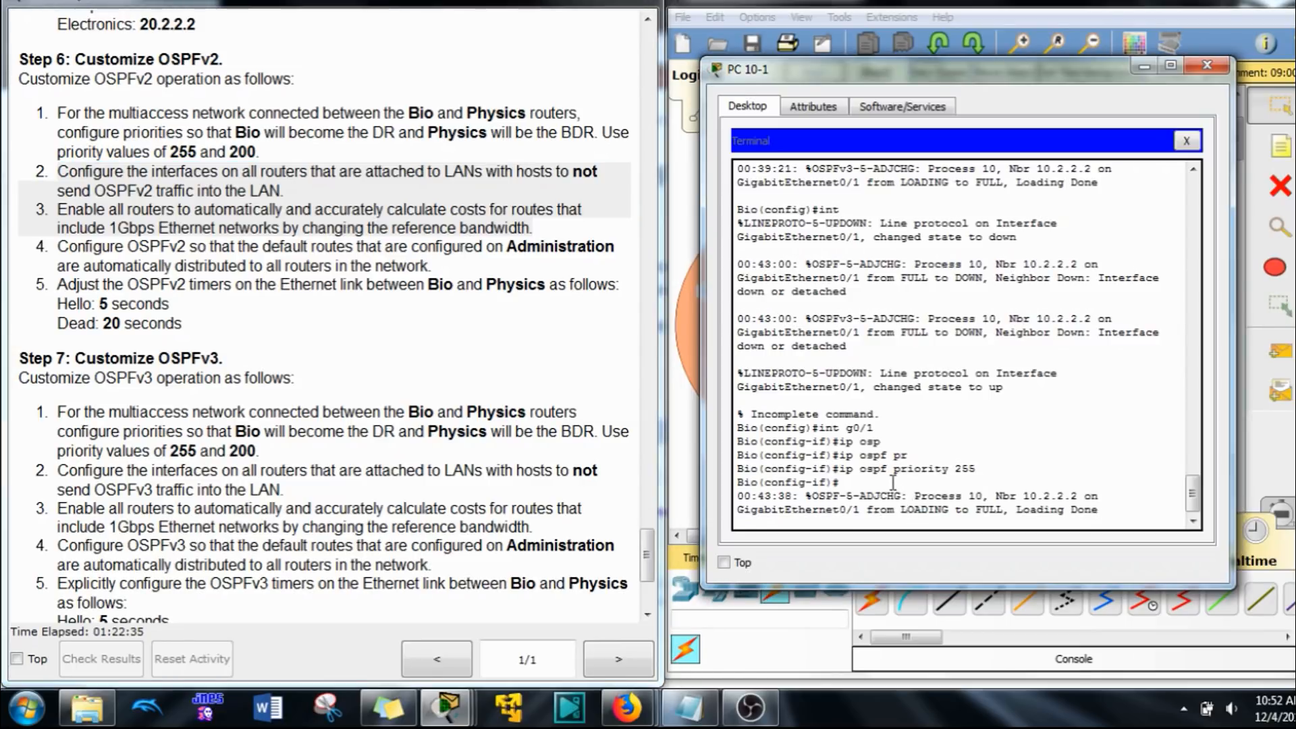
key(Return)
key(Return)
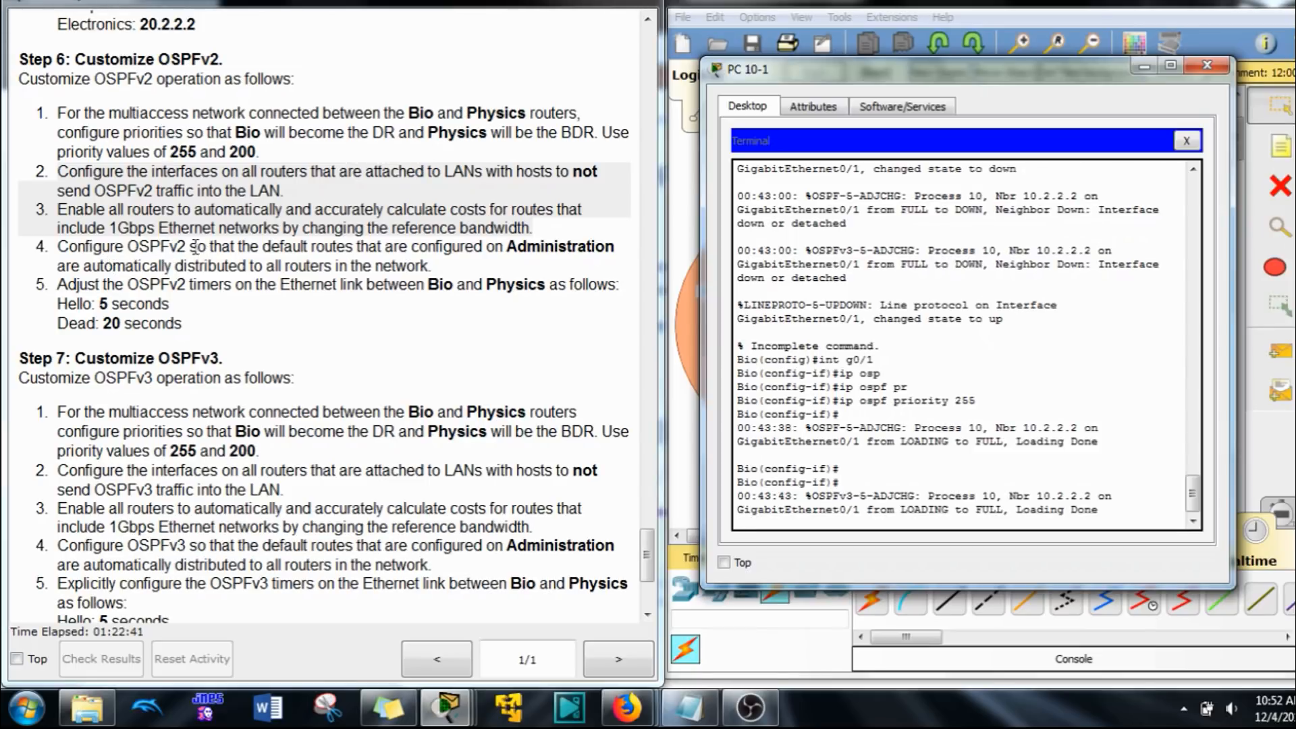
drag(58, 247, 426, 282)
mouse_move(192, 307)
mouse_down()
mouse_move(130, 323)
mouse_move(179, 324)
mouse_up()
click(227, 324)
click(933, 505)
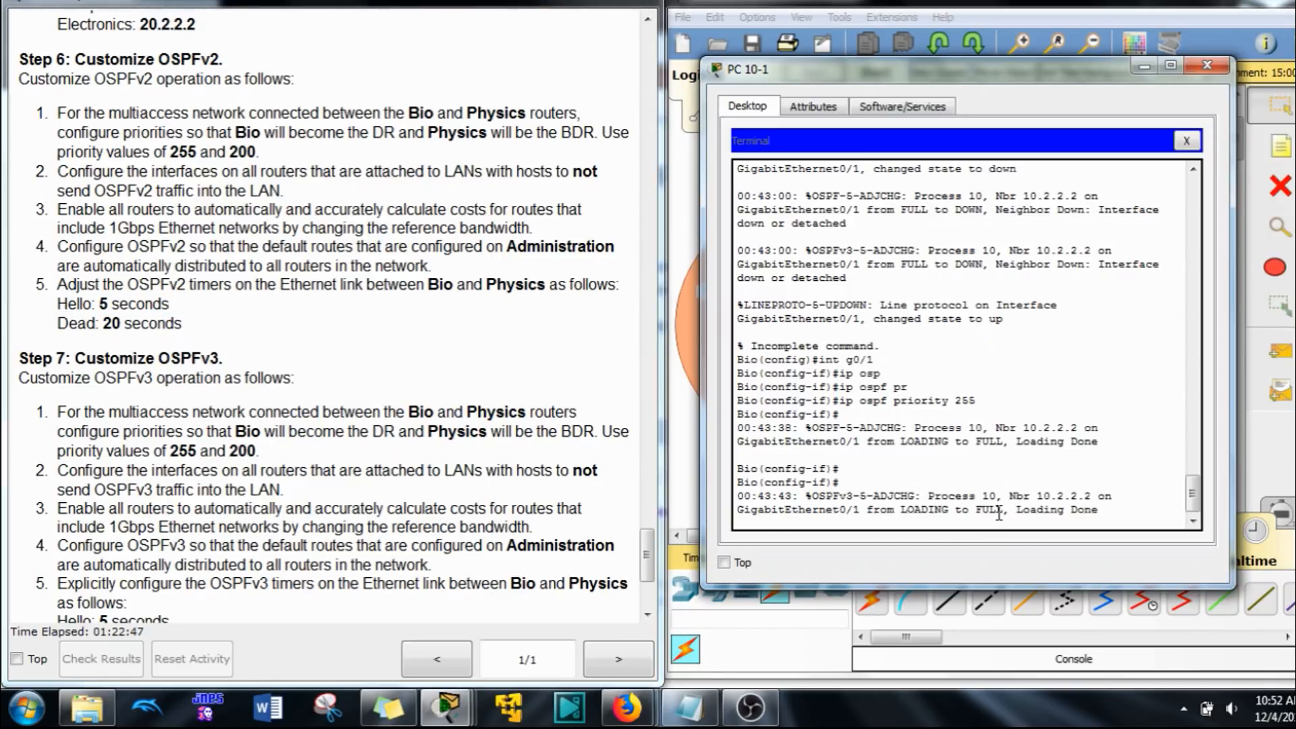
key(Return)
key(Return)
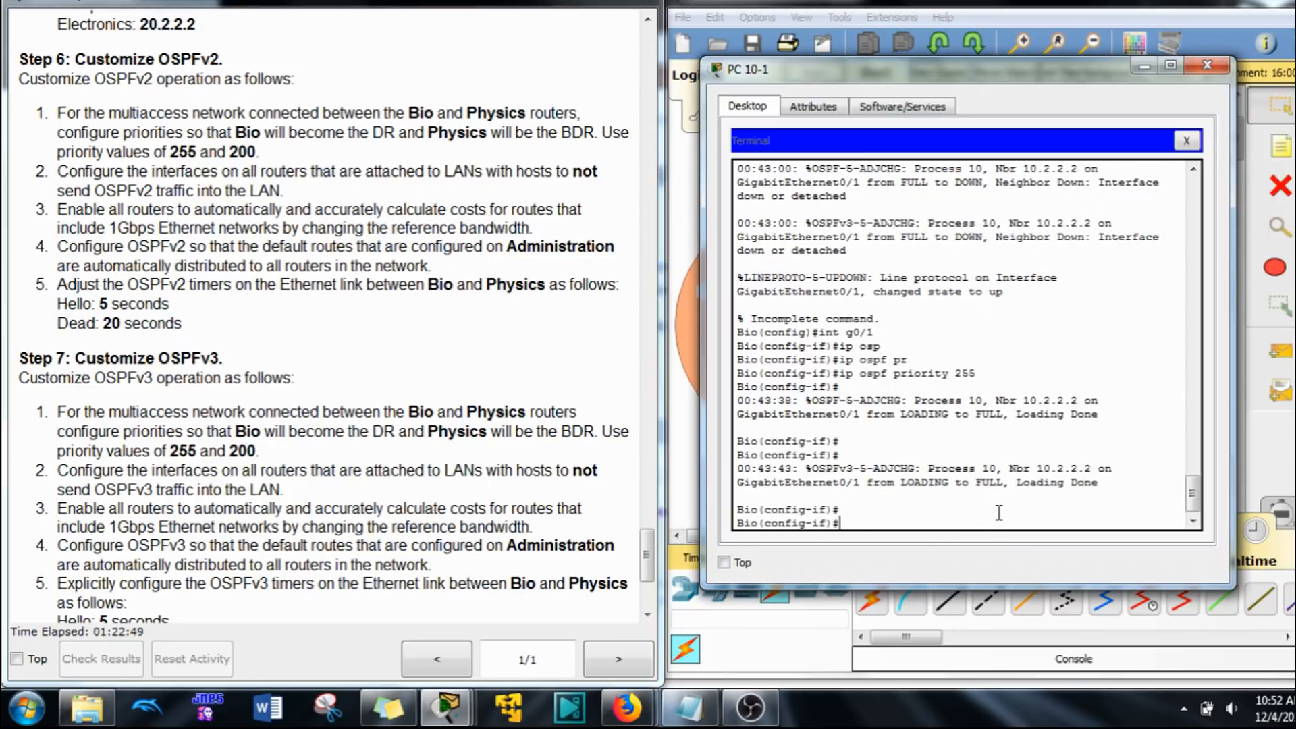
Step: Set the OSPFv2 hello interval to 5 seconds on the Bio router's interface G0/1
text(ip os)
key(Tab)
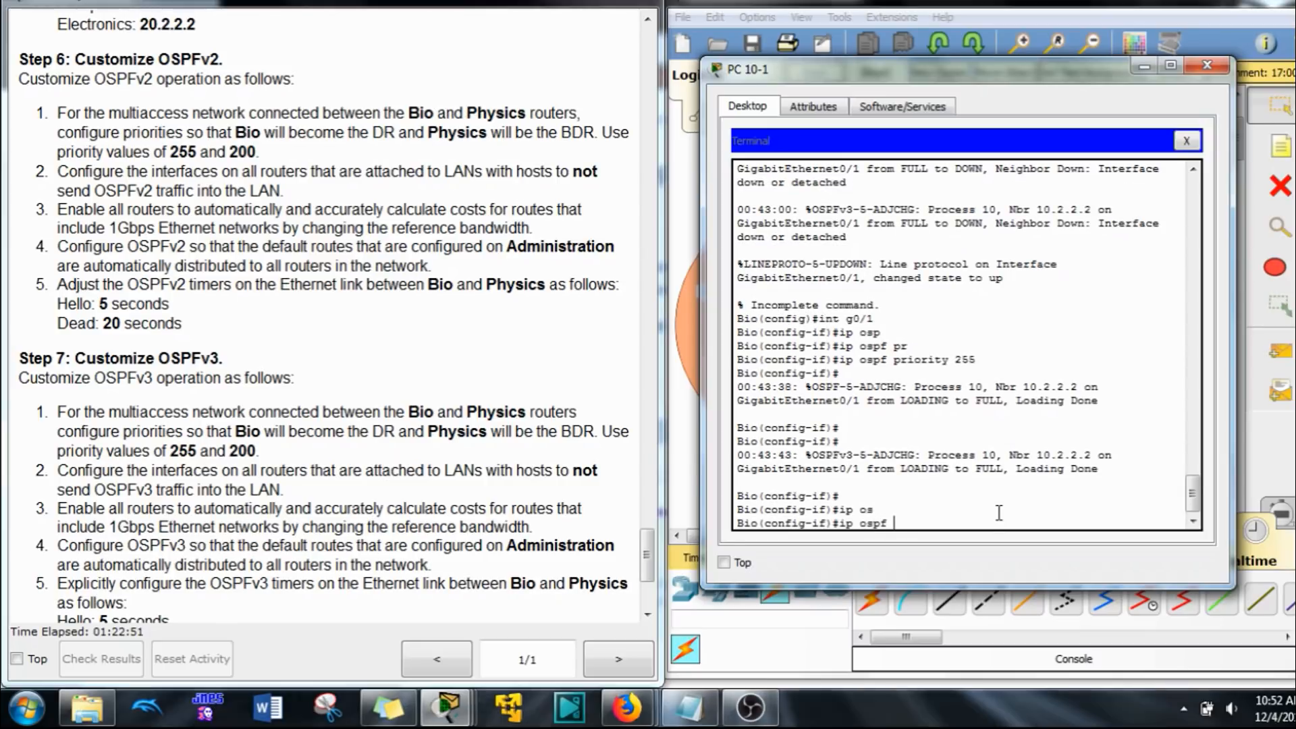
text(h)
key(Tab)
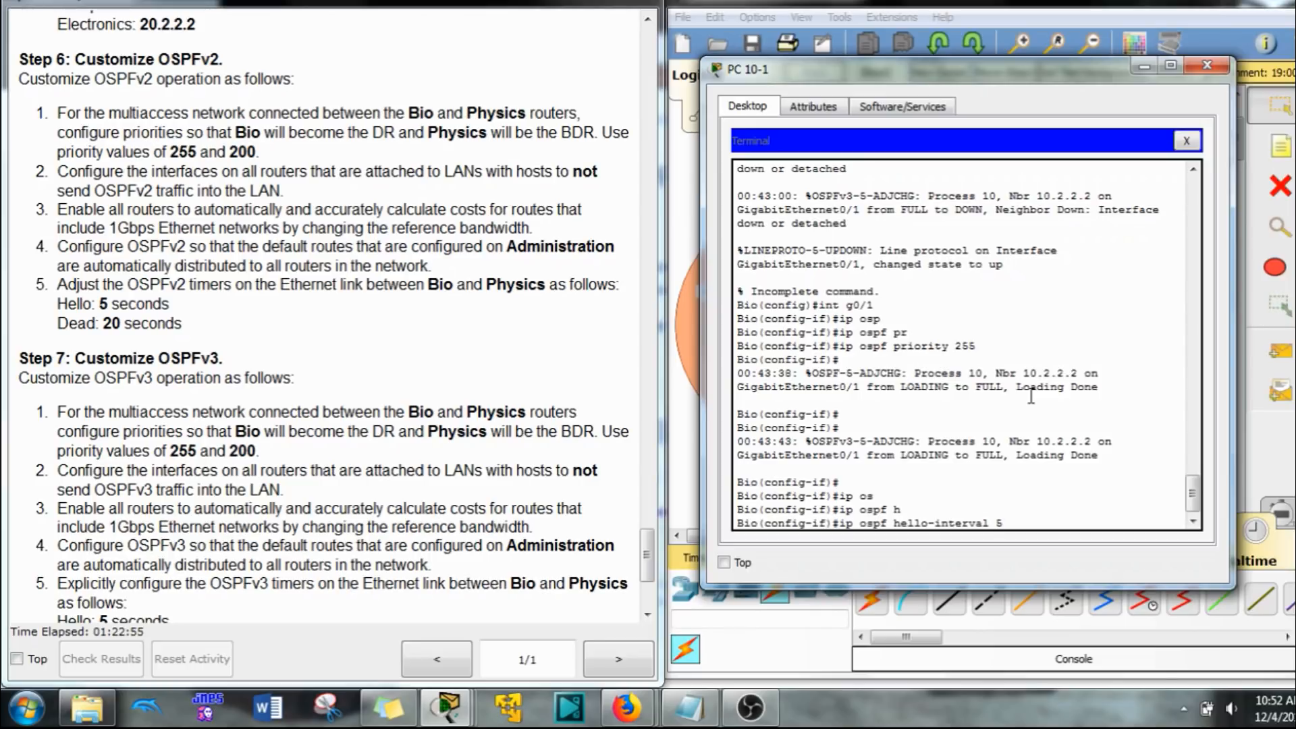
key(Return)
Step: Set the OSPFv2 dead interval to 20 seconds on the Bio router's interface G0/1
text(ip)
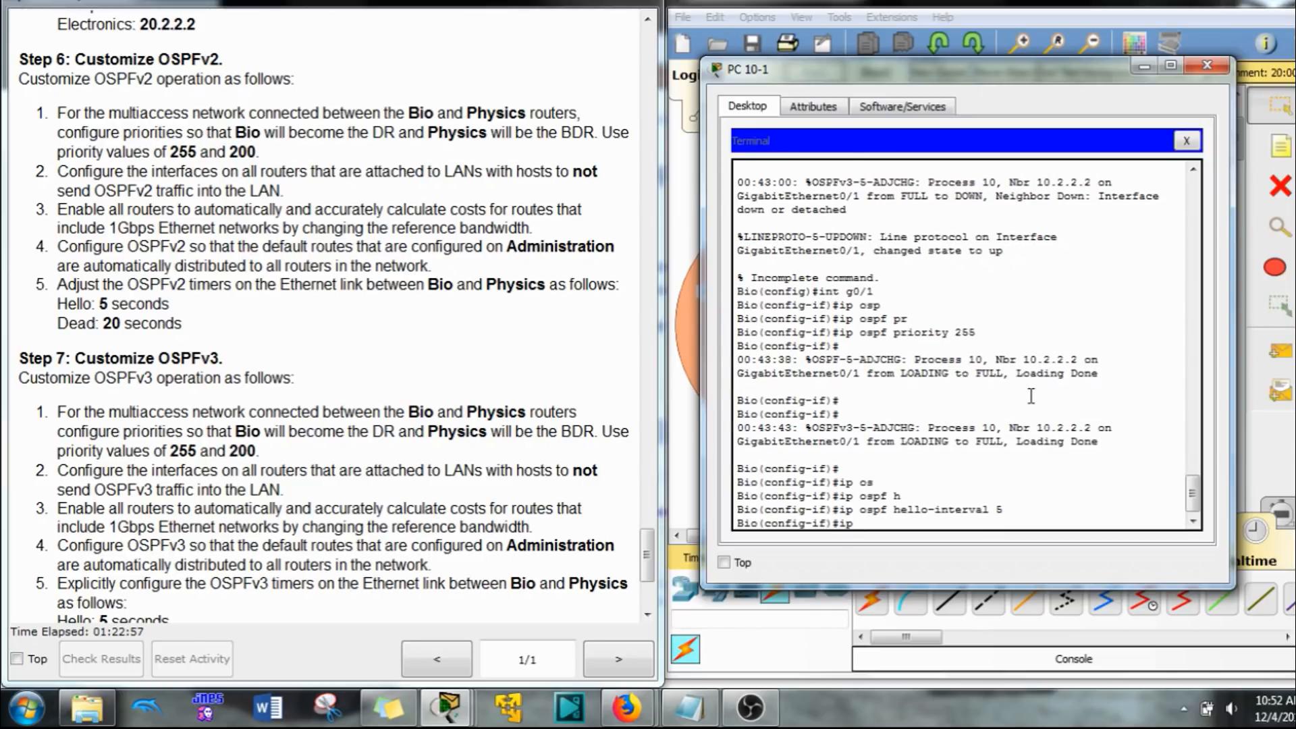
text( os)
key(Tab)
text(b)
key(Tab)
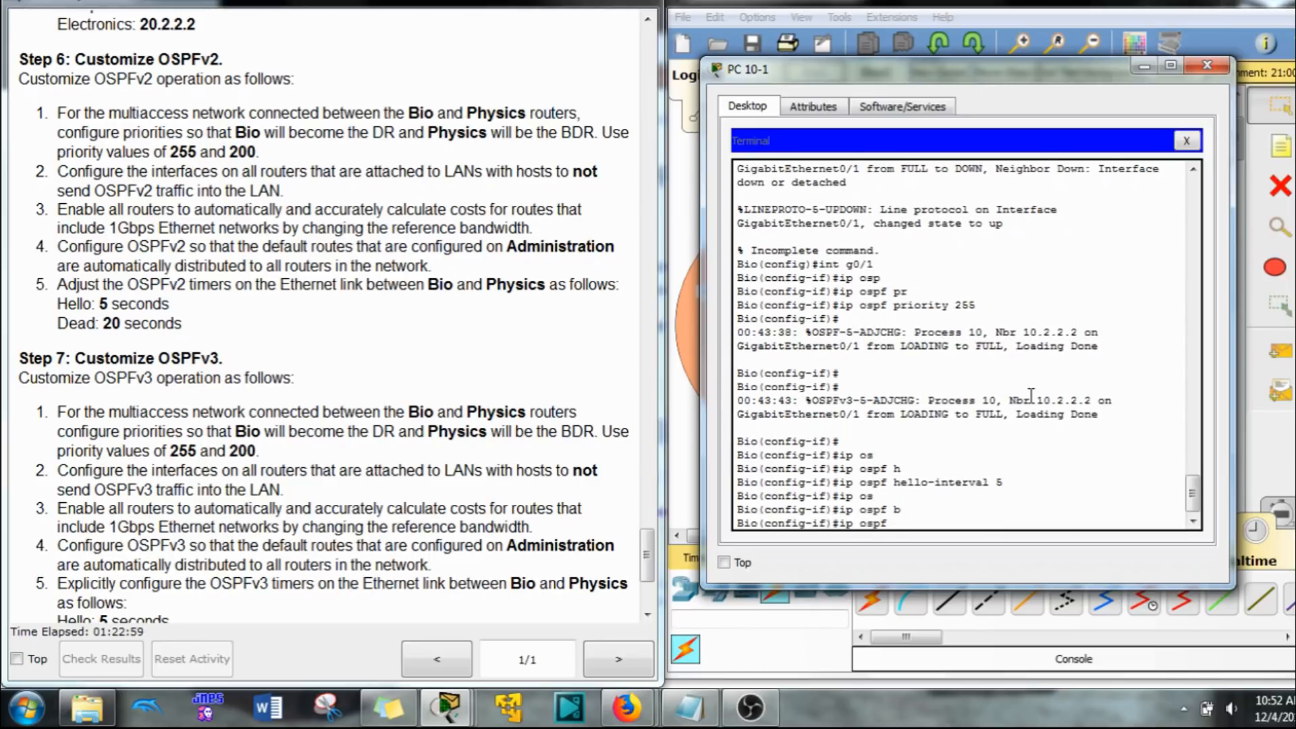
text(d)
key(Tab)
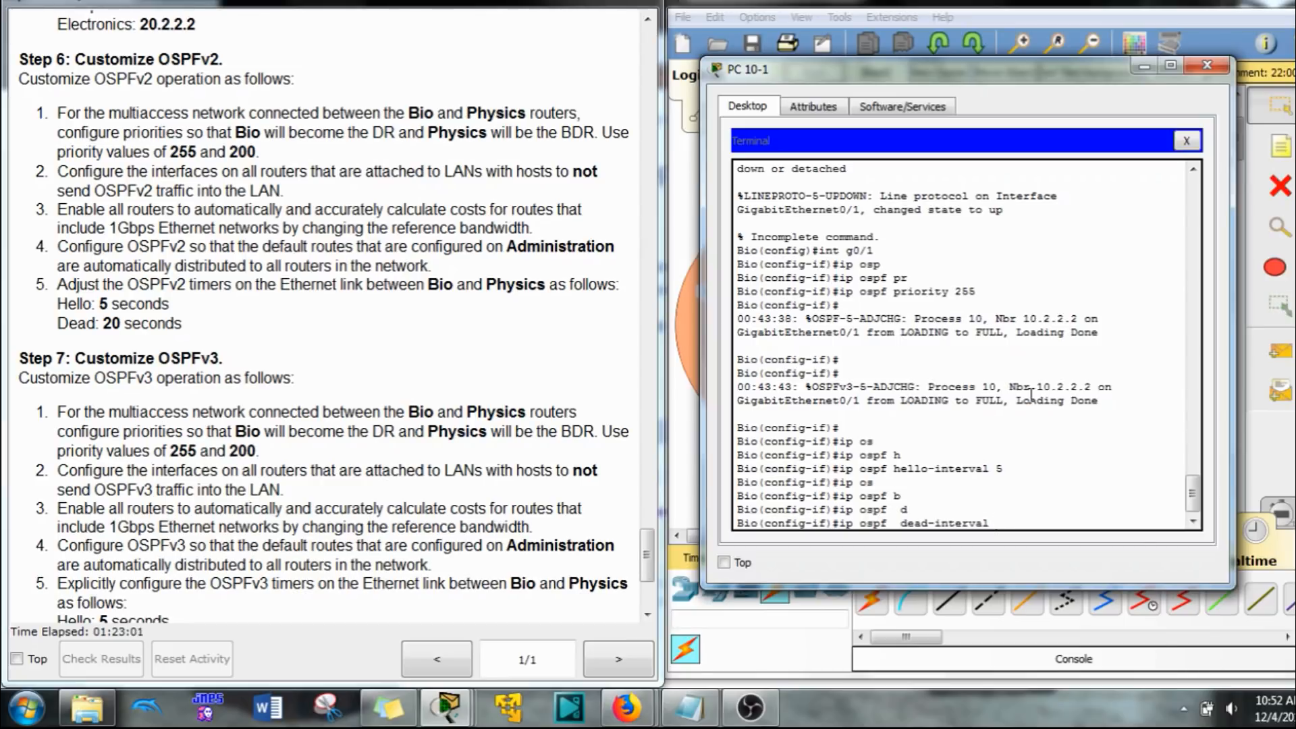
text(20)
key(Return)
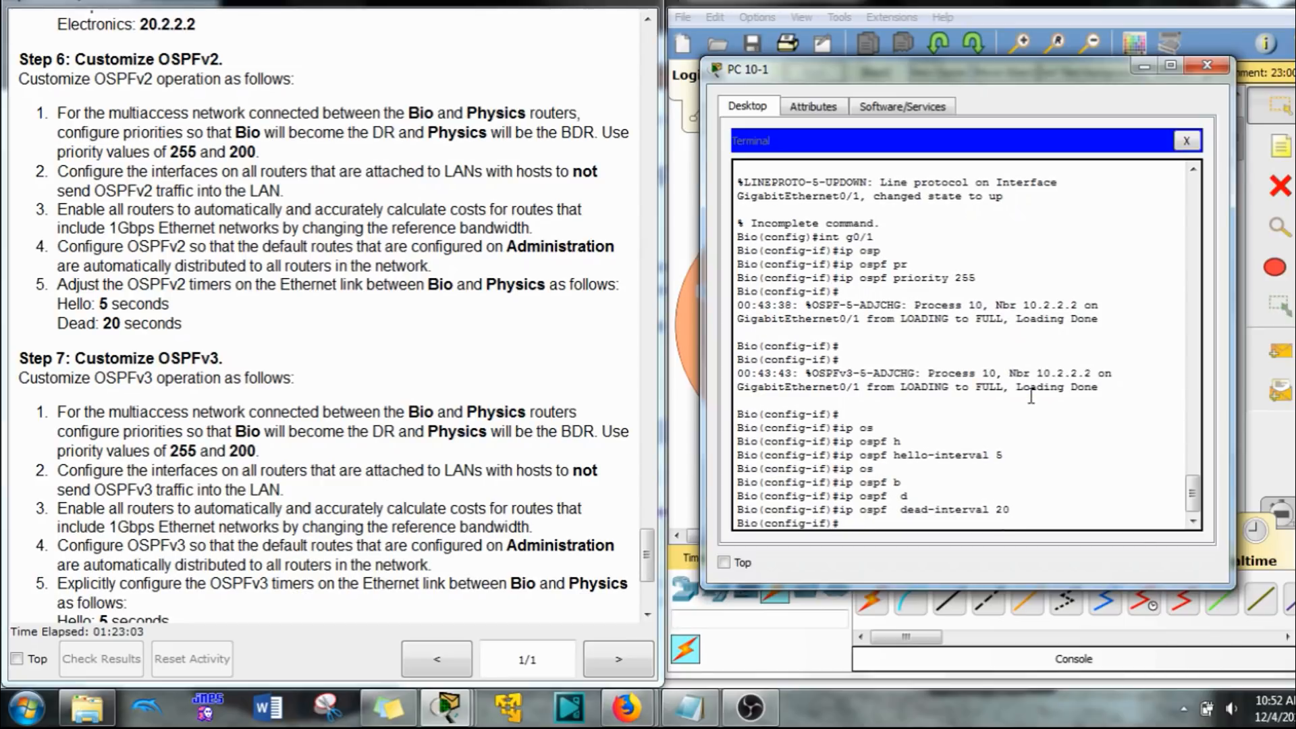
Step: Set the OSPFv3 priority to 255 on the Bio router's interface G0/1, reusing the earlier OSPFv2 command
key(Up)
key(Up)
key(Up)
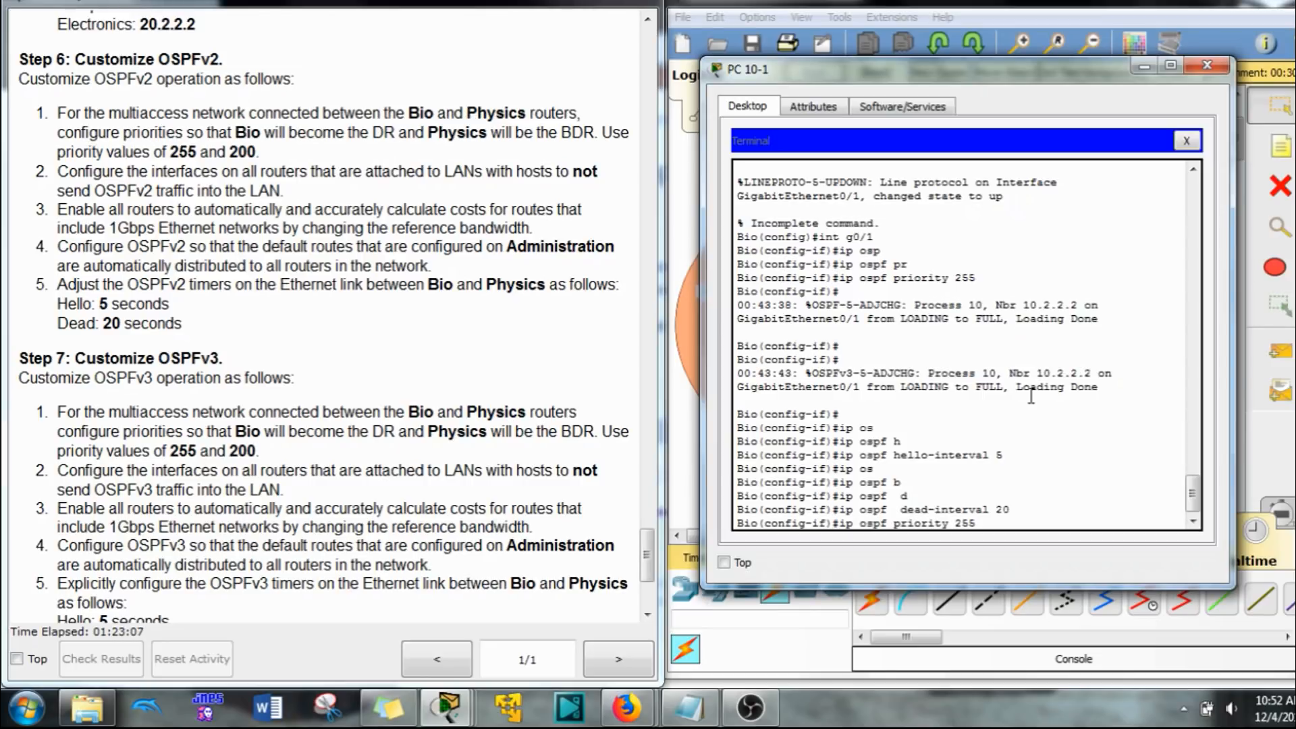
key(Left)
key(Left)
key(Left)
key(Left)
key(Left)
key(Left)
key(Left)
key(Left)
key(Left)
key(Left)
key(Left)
key(Left)
key(Left)
key(Left)
key(Left)
key(Left)
key(Left)
key(Left)
text(v6)
key(Return)
Step: Set the OSPFv3 hello interval to 5 seconds on the Bio router's interface G0/1
key(Up)
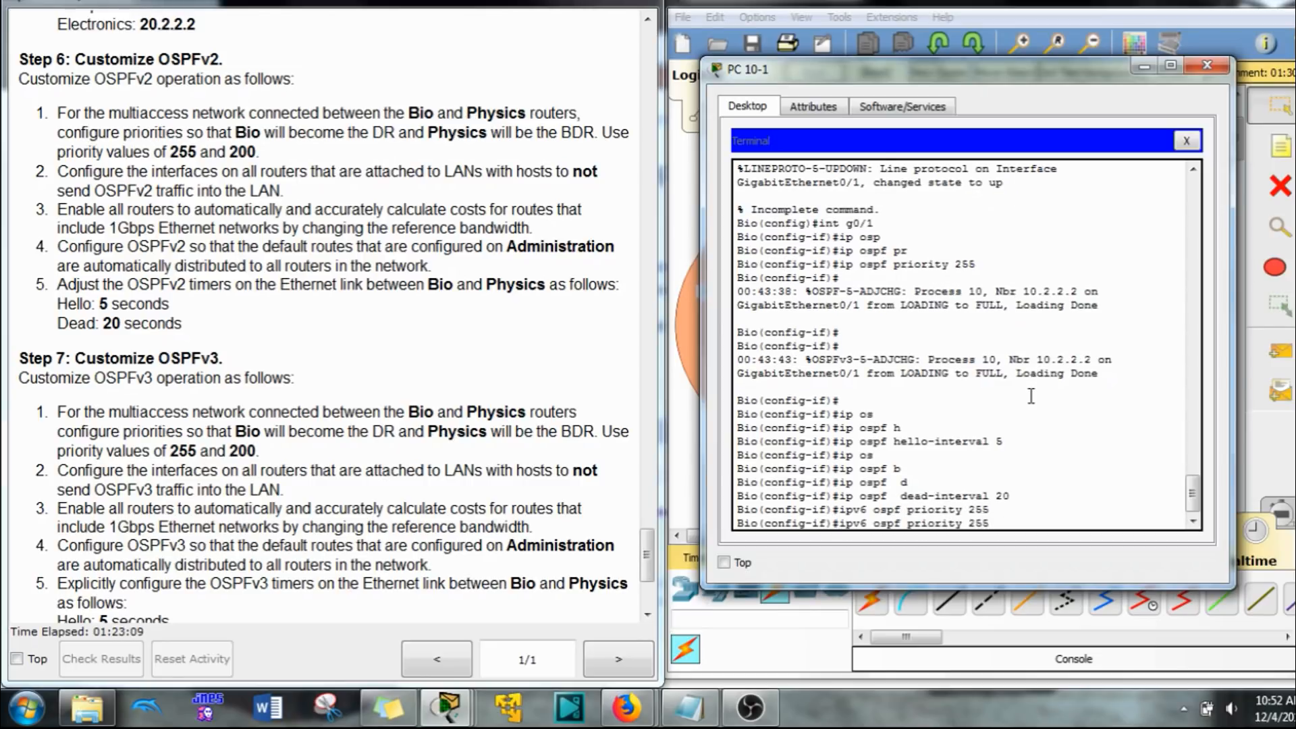
key(Up)
key(Up)
key(Left)
key(Left)
key(Left)
key(Left)
key(Left)
key(Left)
key(Left)
key(Left)
key(Left)
key(Left)
key(Left)
key(Left)
key(Left)
key(Left)
key(Left)
key(Left)
key(Left)
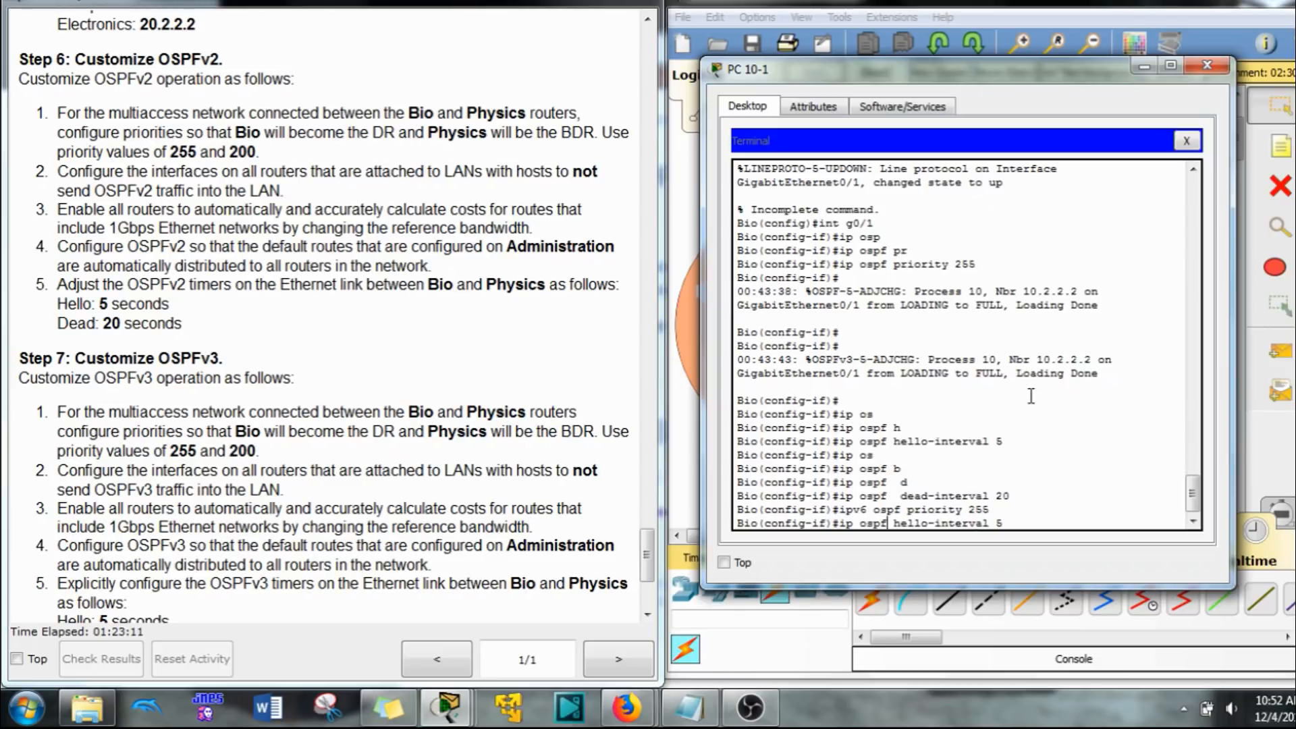
text(v6)
key(Return)
Step: Set the OSPFv3 dead interval to 20 seconds on the Bio router's interface G0/1
key(Up)
key(Up)
key(Up)
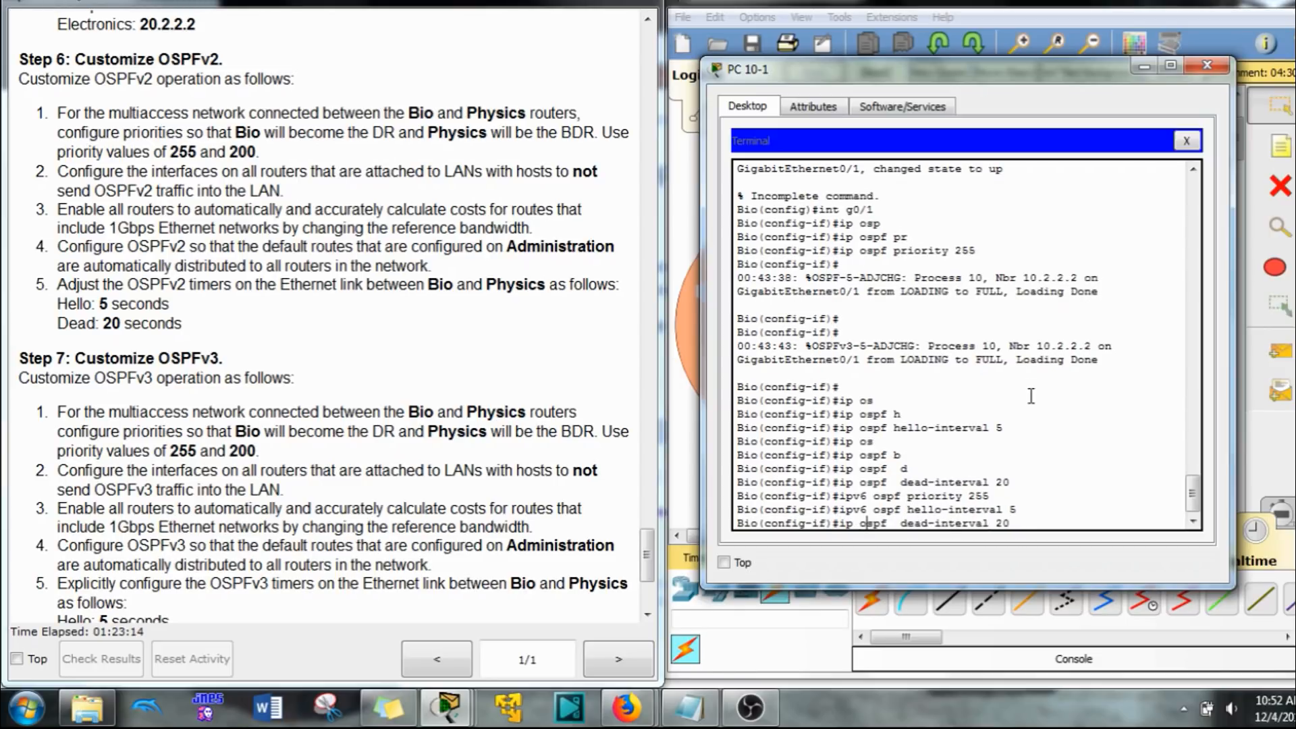
key(Left)
key(Left)
text(v6)
key(Return)
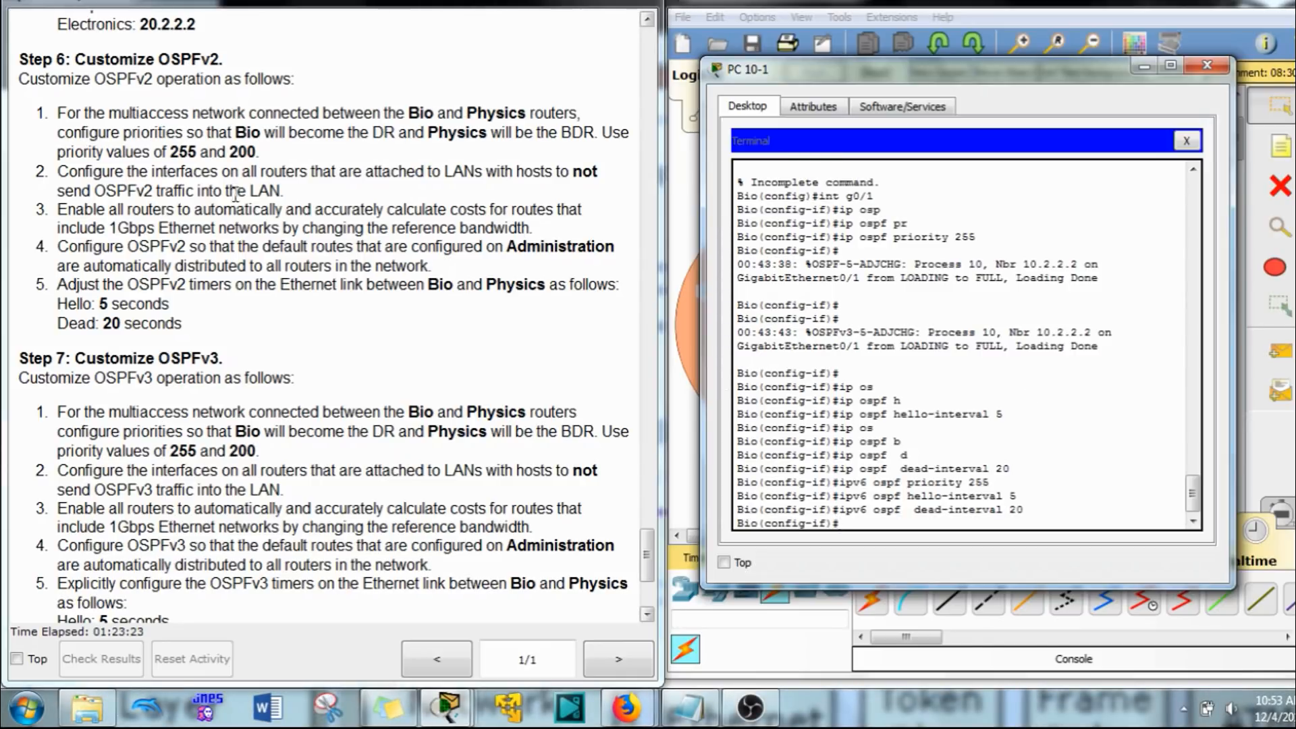
Step: Switch to the Physics A host's terminal session and enter interface configuration for G0/1 on the Physics router
click(1057, 18)
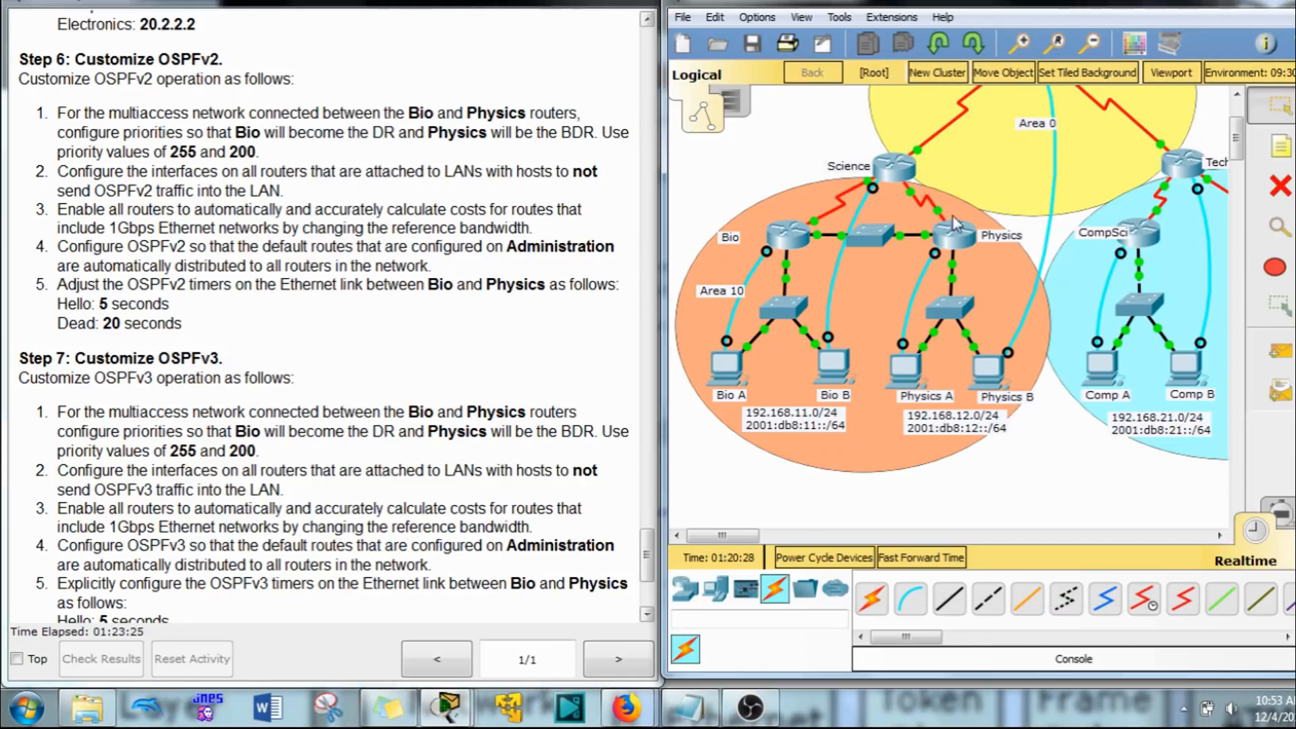
click(921, 358)
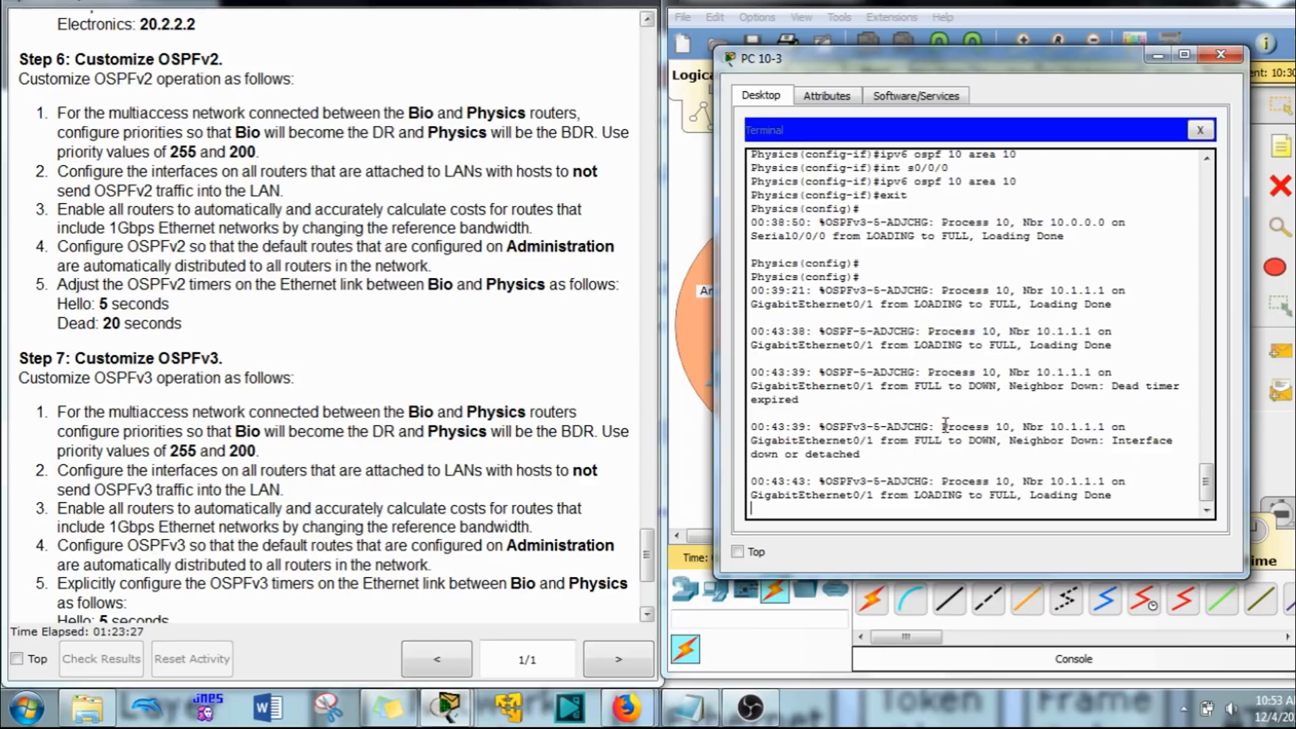
key(Return)
text(ics(config)#i)
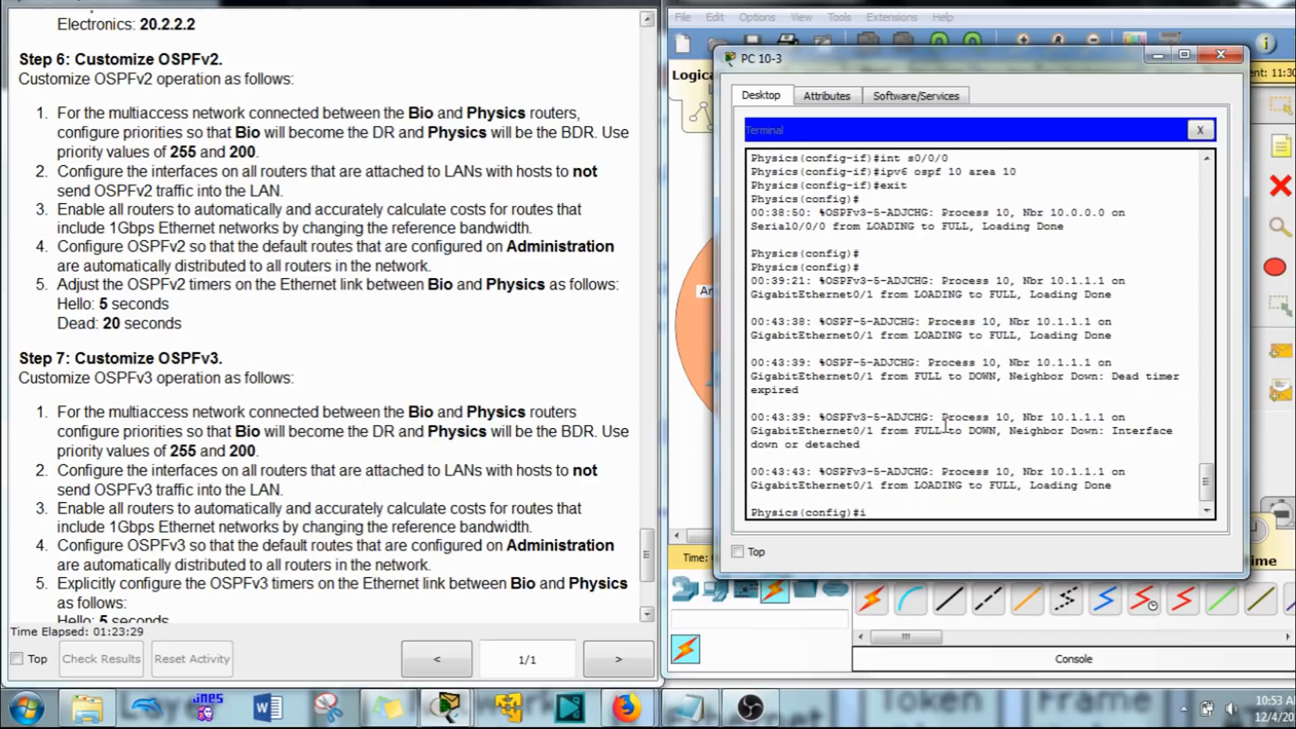
text(nt g0)
text(/1)
key(Return)
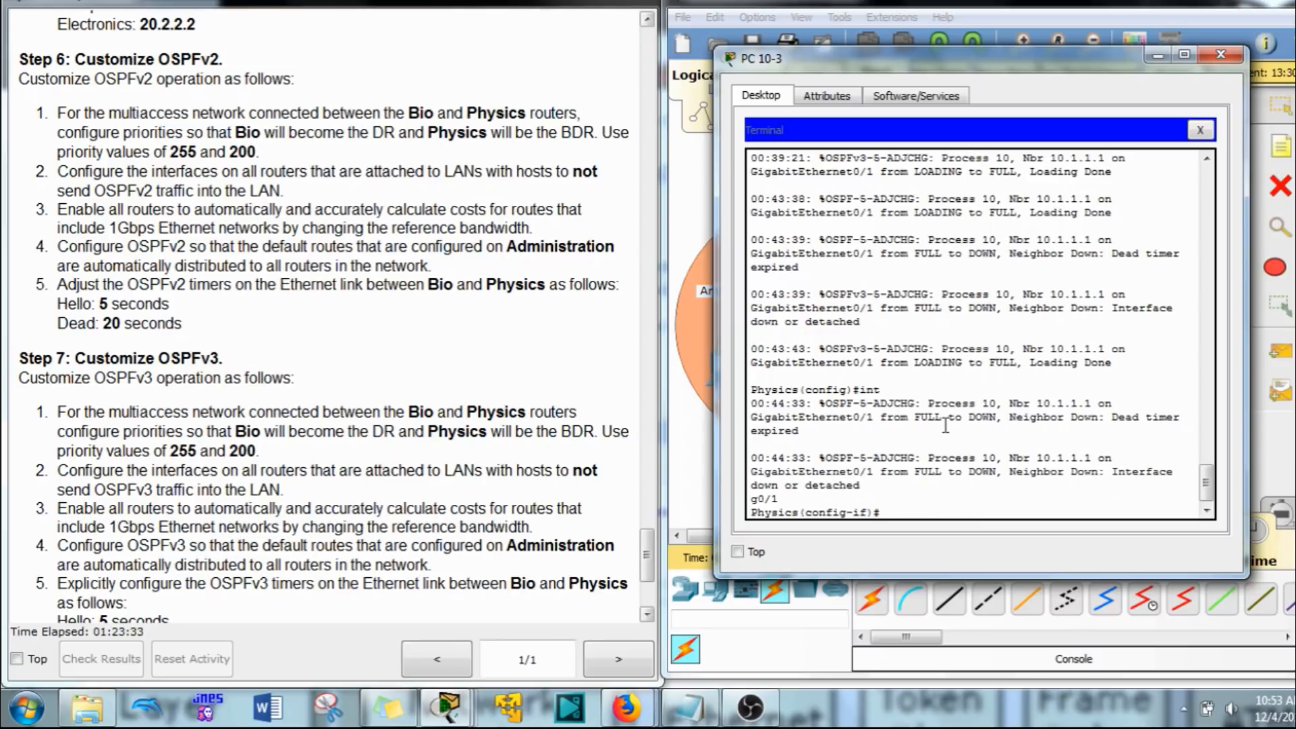
Step: Set the OSPFv2 priority to 200 on the Physics router's interface G0/1
text(ipv)
key(BackSpace)
text(os)
key(Tab)
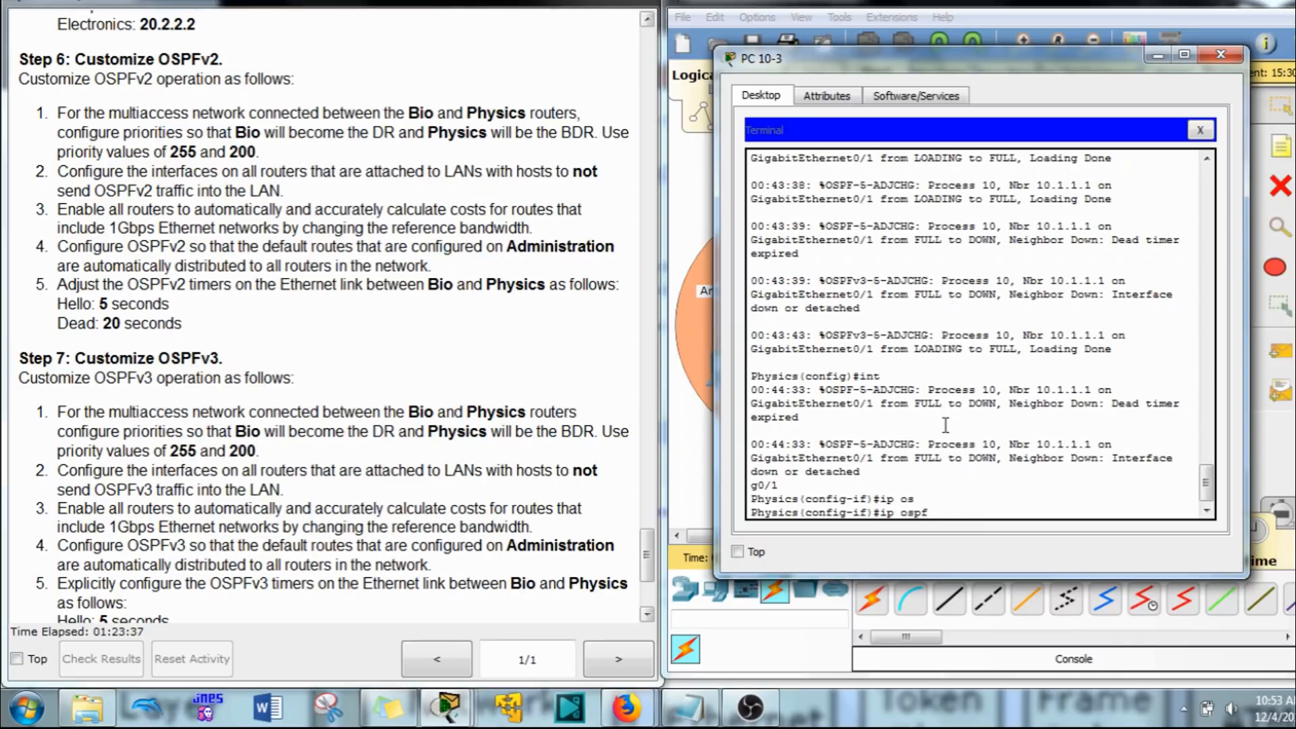
text(p)
key(Tab)
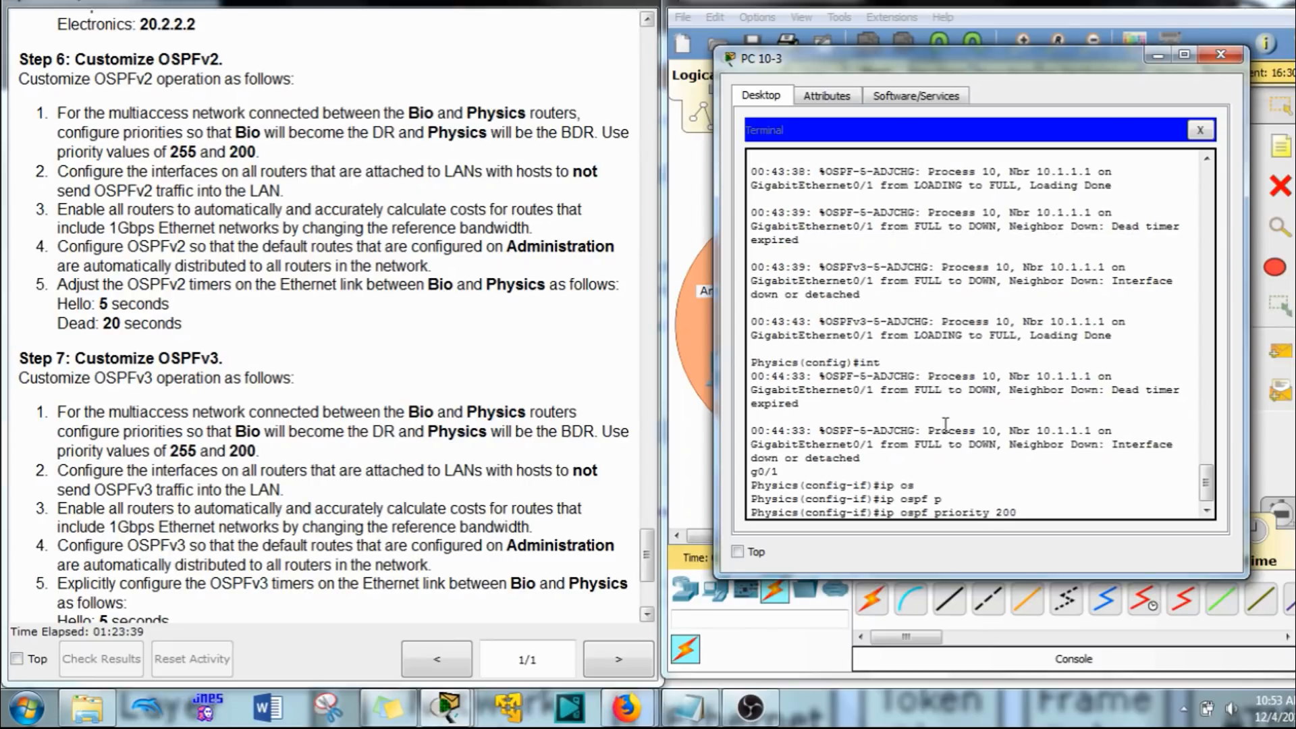
key(Return)
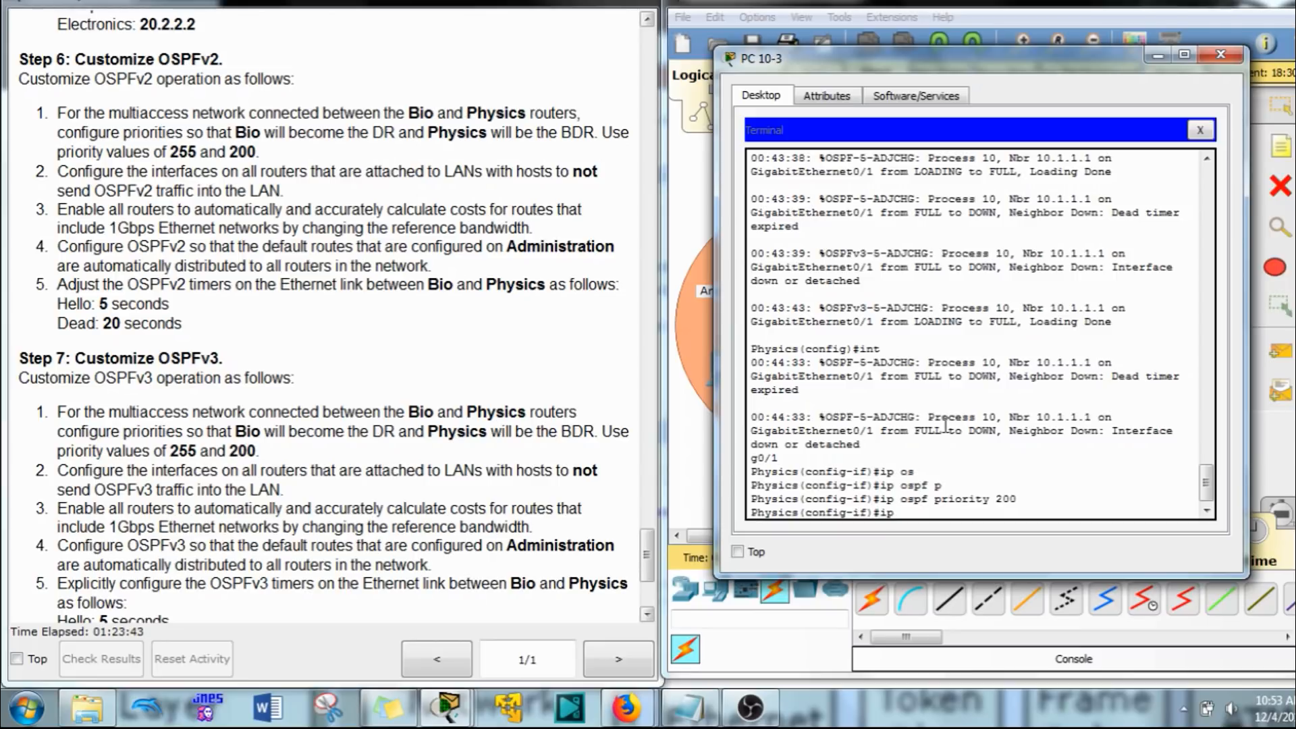
Step: Set the OSPFv2 hello interval to 5 seconds on the Physics router's interface G0/1
text(ip os)
key(Tab)
text(h)
key(Tab)
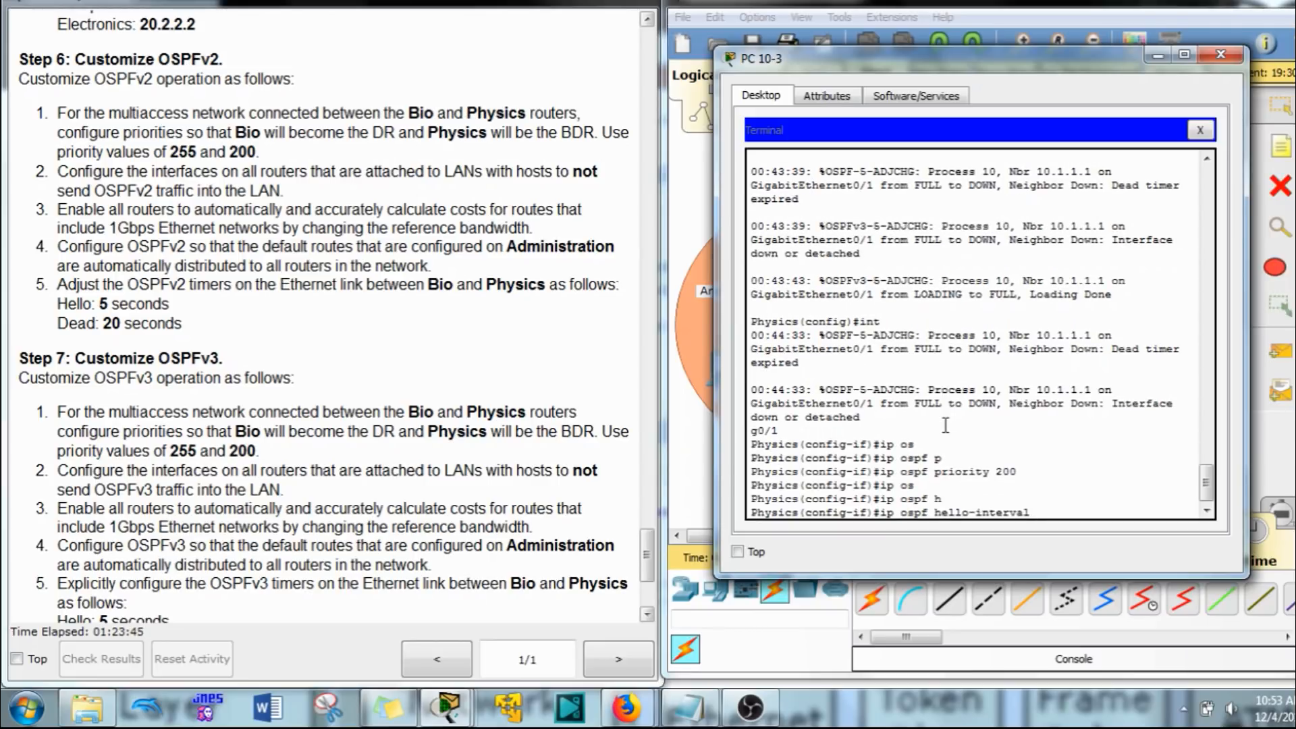
text(5)
key(Return)
Step: Set the OSPFv2 dead interval to 20 seconds on the Physics router's interface G0/1
text(ip o)
key(Tab)
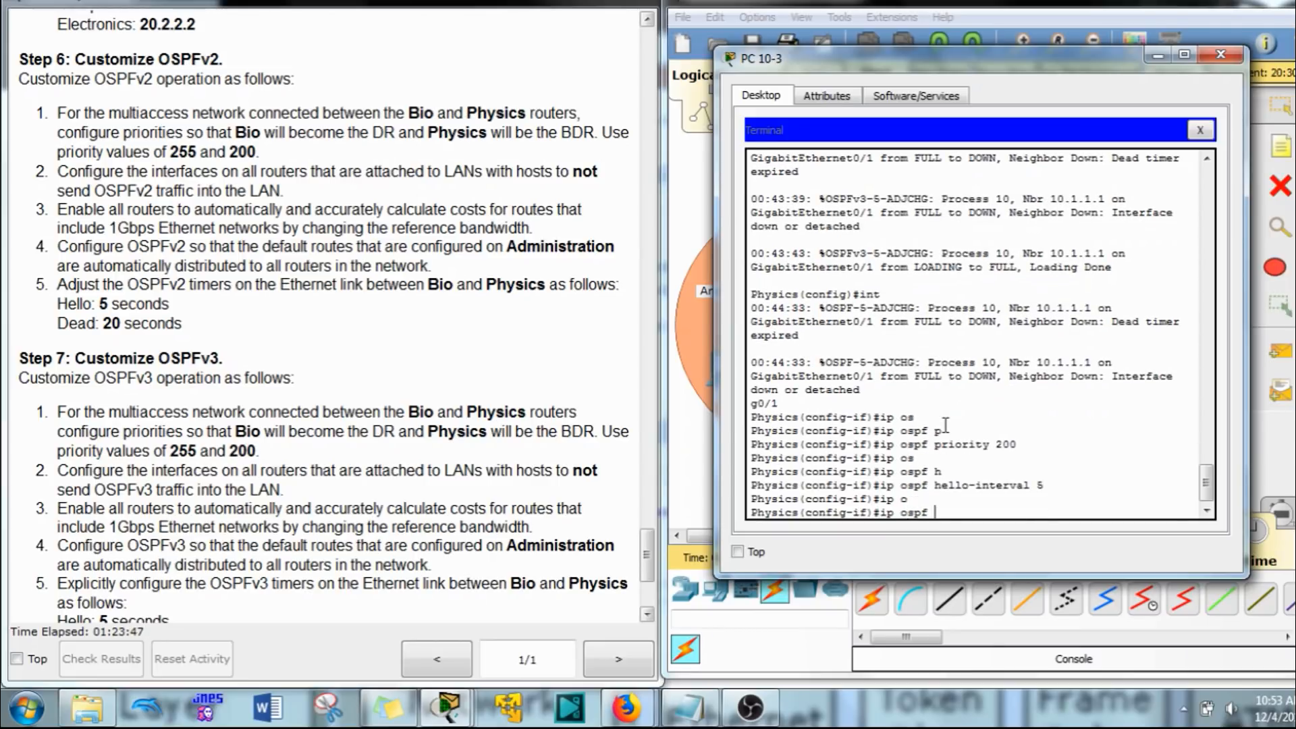
text(d)
key(Tab)
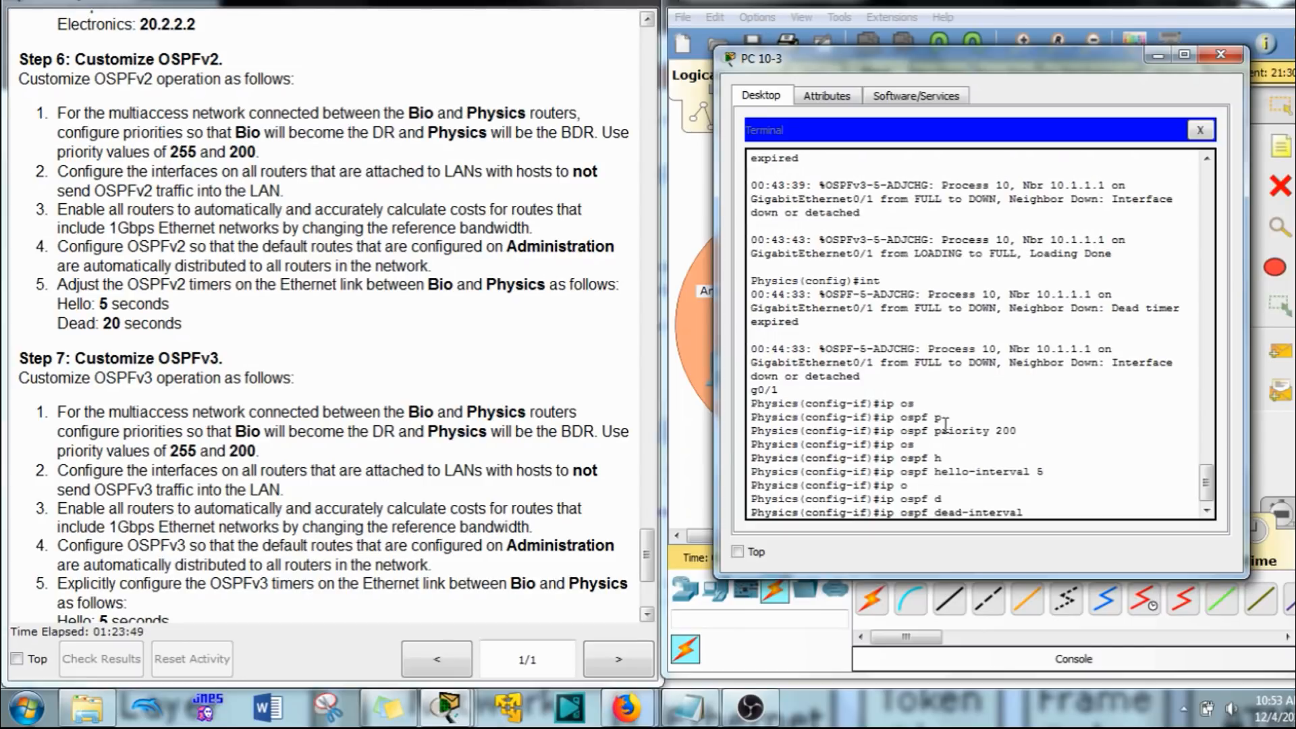
text(20)
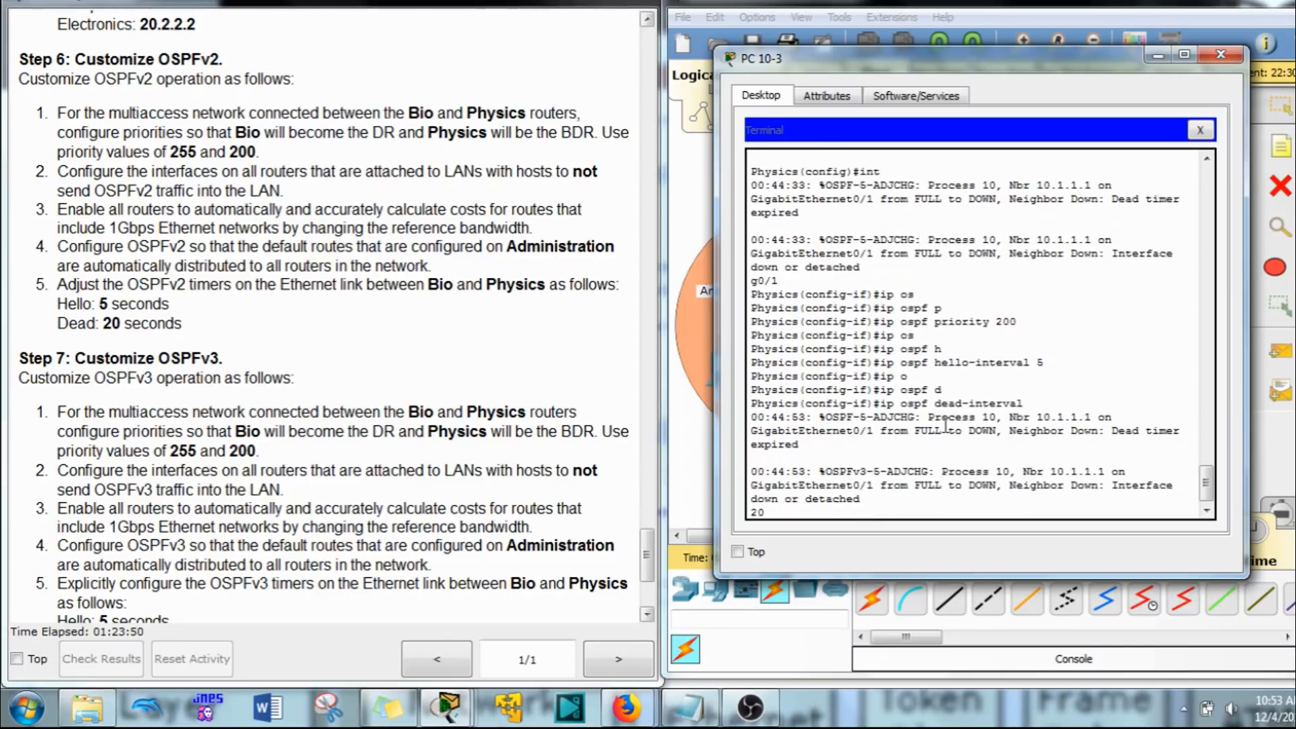
key(Return)
key(Return)
key(Return)
key(Return)
key(Return)
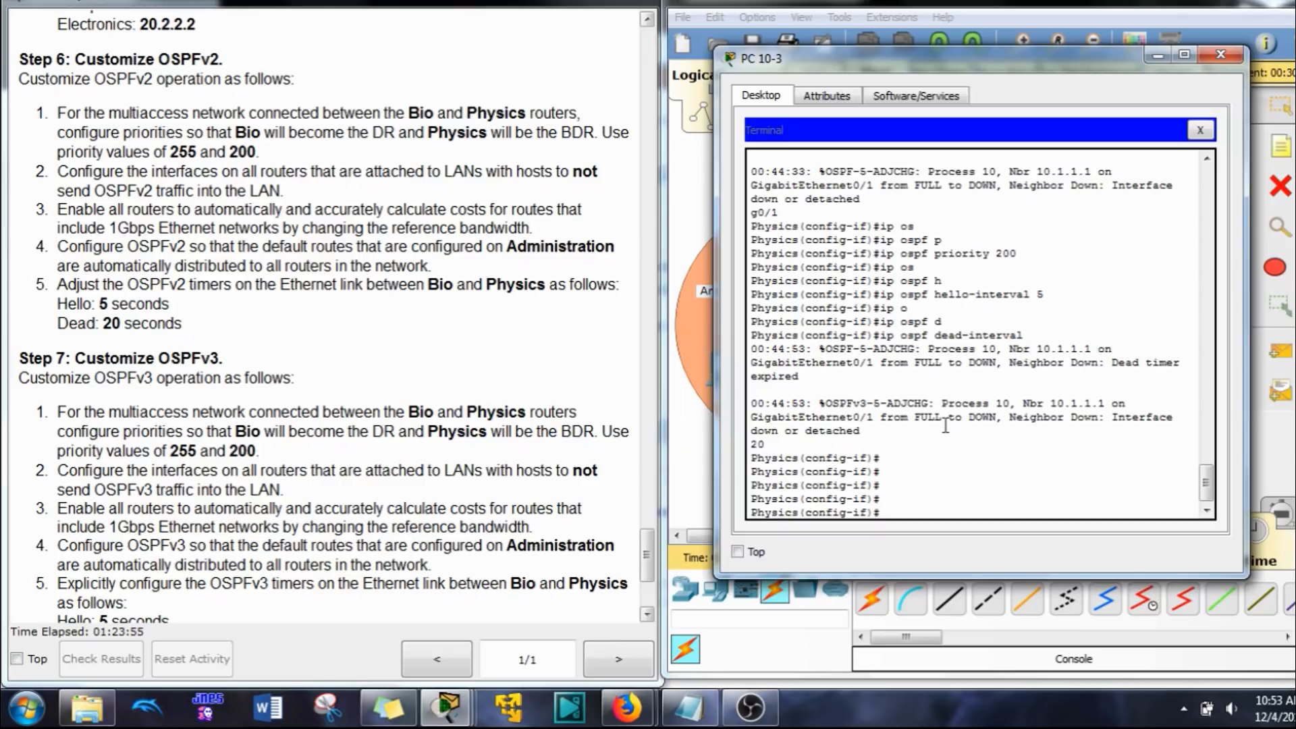
key(Up)
key(Up)
key(BackSpace)
key(BackSpace)
key(BackSpace)
key(BackSpace)
key(BackSpace)
key(BackSpace)
key(BackSpace)
key(BackSpace)
key(BackSpace)
key(BackSpace)
key(BackSpace)
key(BackSpace)
key(BackSpace)
key(BackSpace)
key(BackSpace)
key(BackSpace)
key(BackSpace)
key(BackSpace)
key(BackSpace)
key(BackSpace)
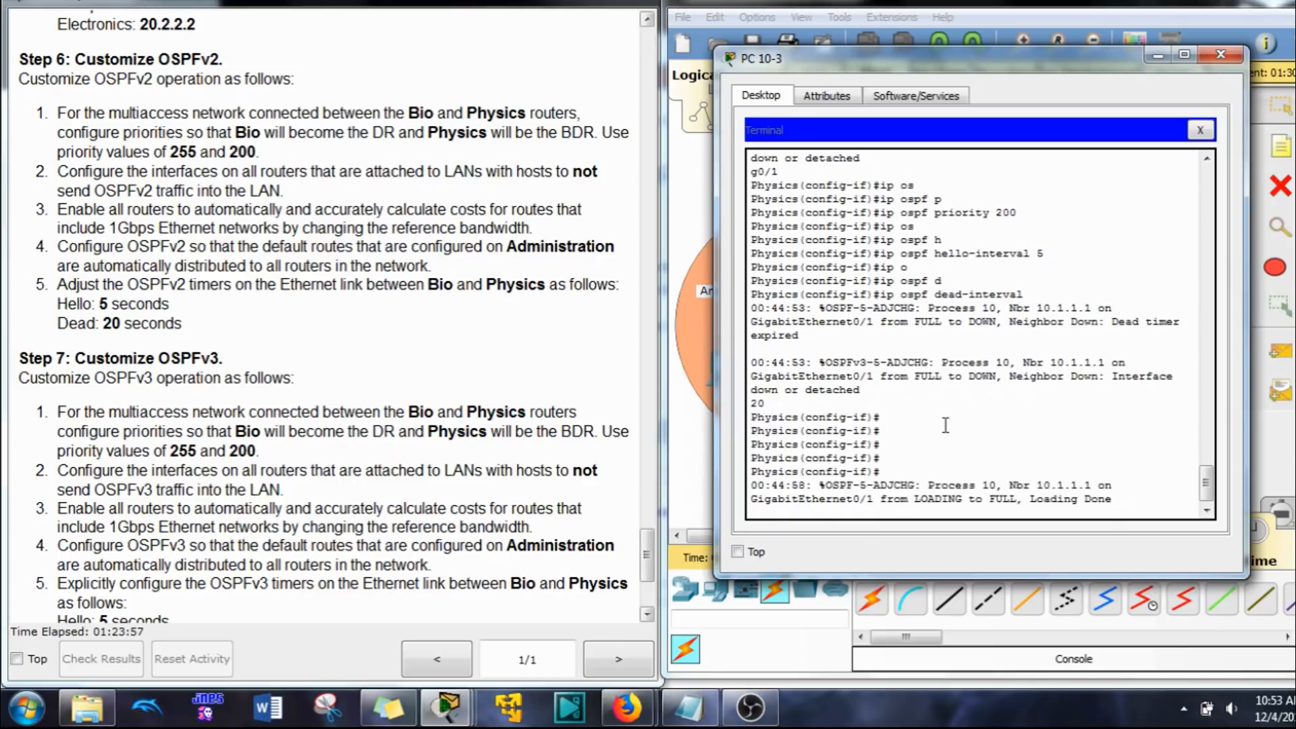
key(Return)
key(Return)
key(Return)
key(Return)
key(Return)
Step: Set the OSPFv3 priority to 200 on the Physics router's interface G0/1
key(Up)
key(Up)
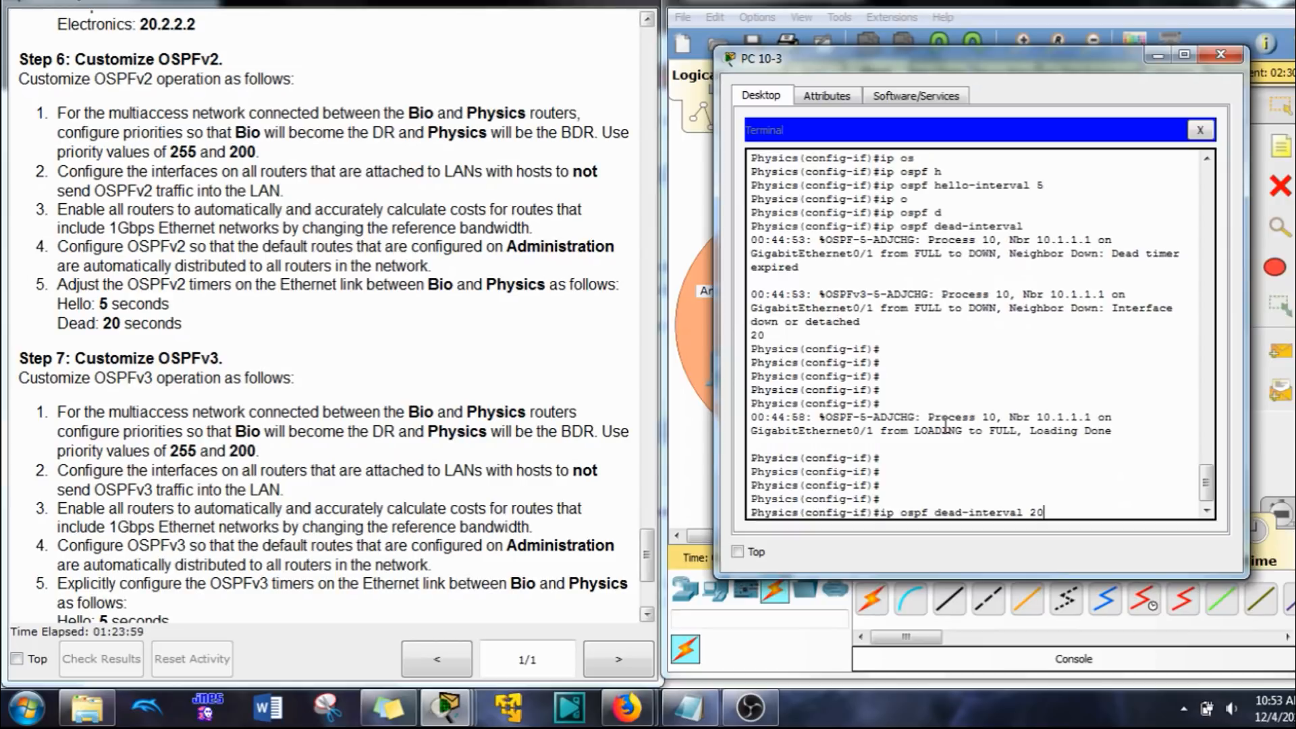
key(Up)
key(Left)
key(Left)
key(Left)
key(Left)
key(Left)
key(Left)
key(Left)
key(Left)
key(Left)
key(Left)
key(Left)
text(v6)
key(Return)
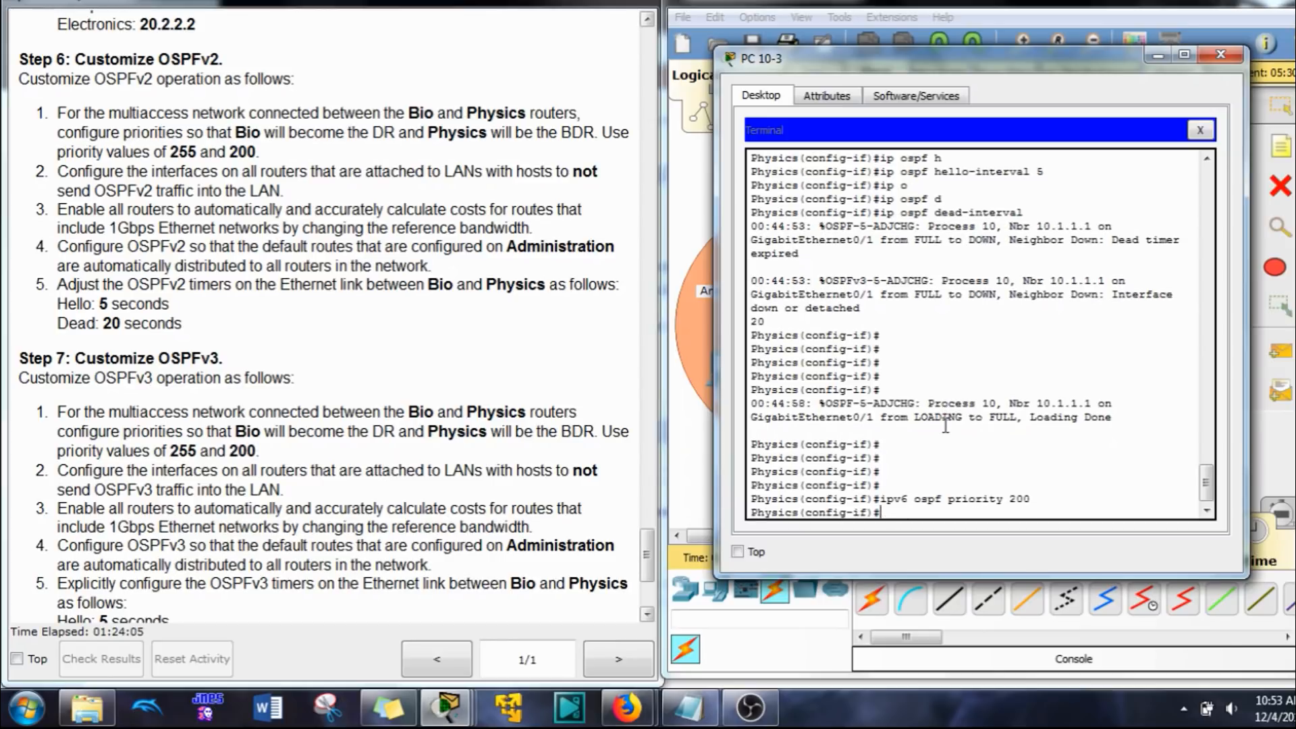
Step: Set the OSPFv3 hello interval to 5 seconds on the Physics router's interface G0/1
key(Up)
key(Up)
key(Up)
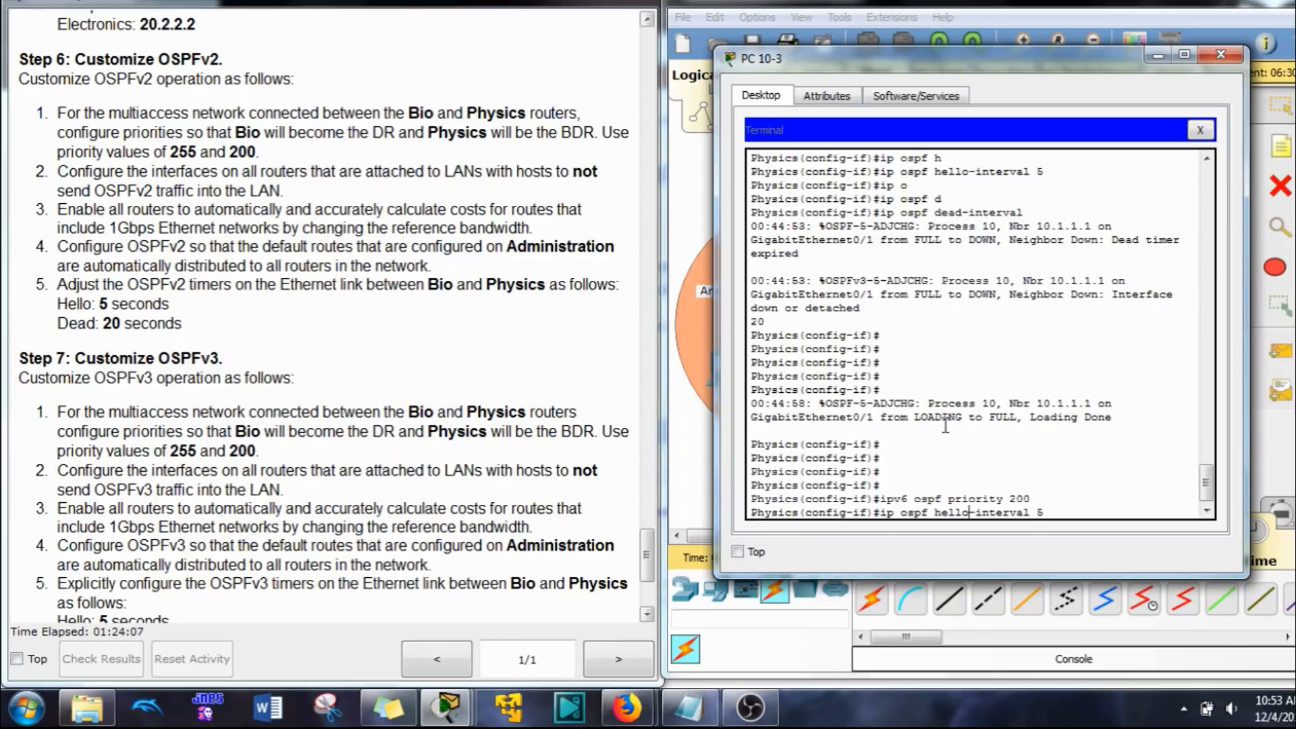
text(v6)
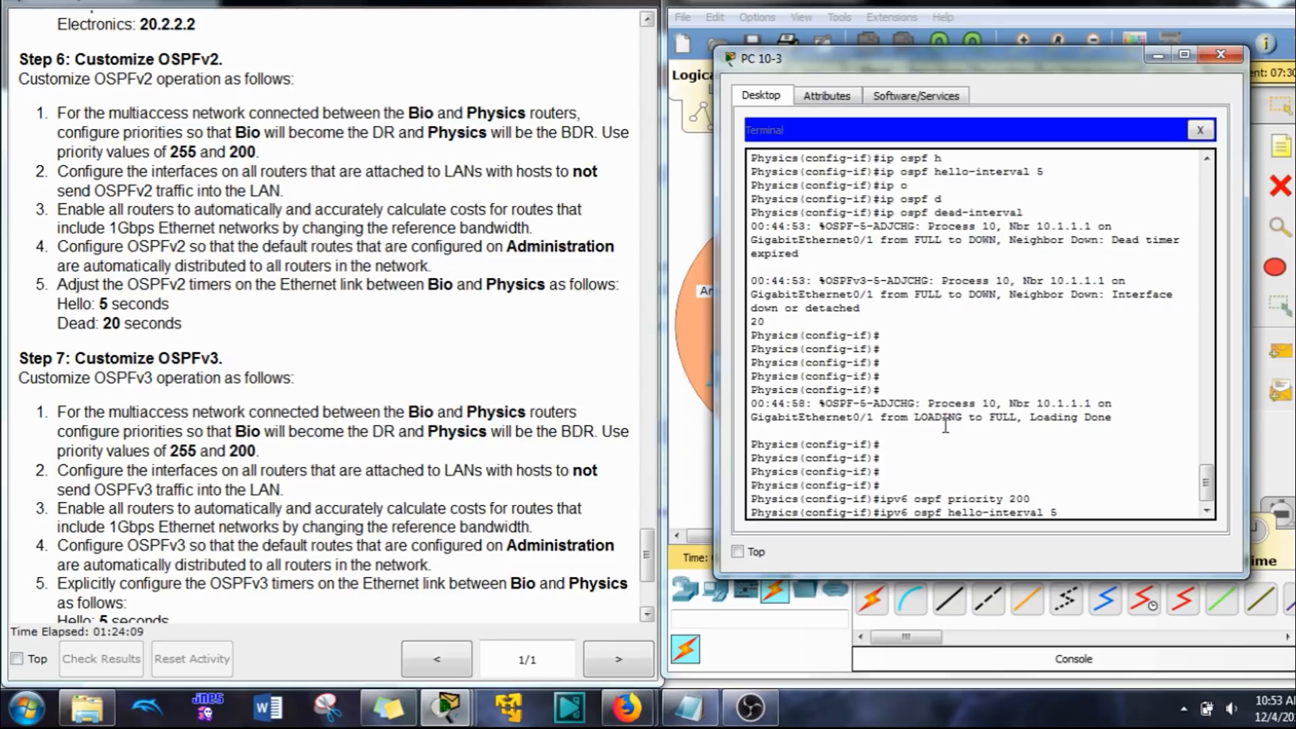
key(Return)
Step: Set the OSPFv3 dead interval to 20 seconds on the Physics router's interface G0/1
key(Up)
key(Up)
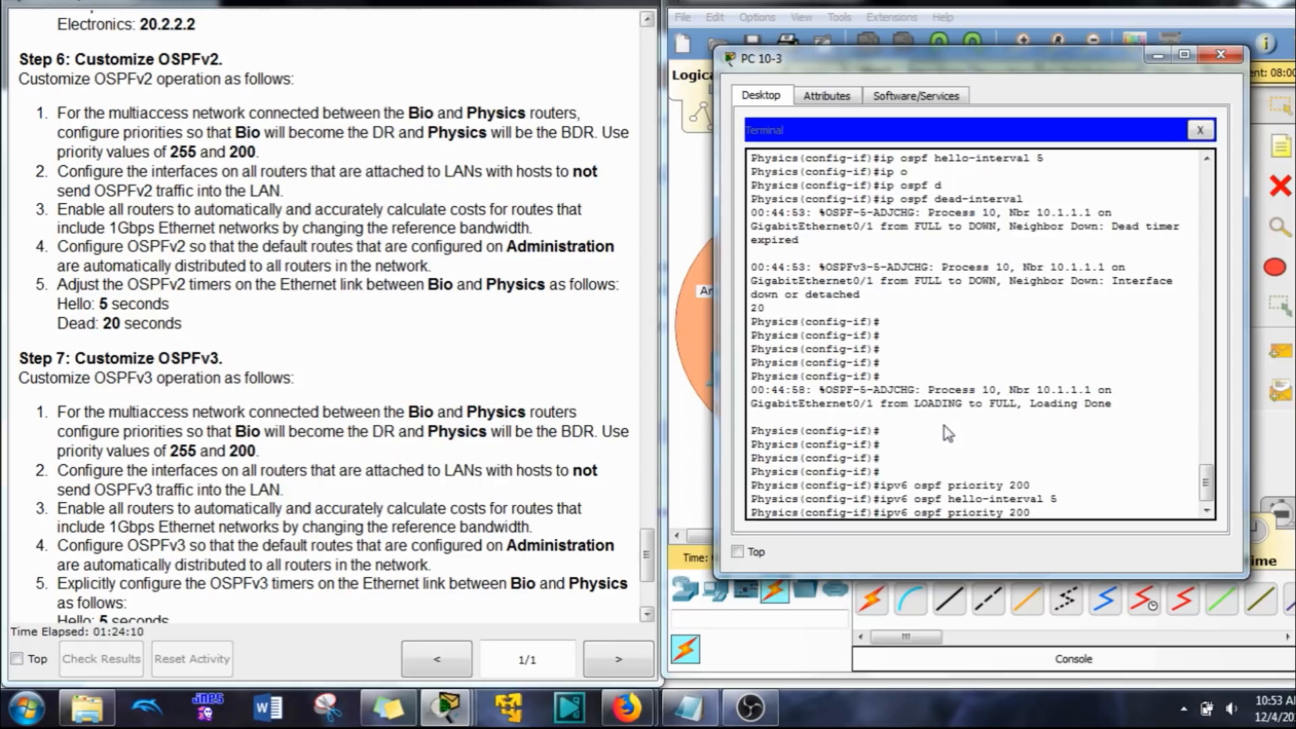
key(Up)
key(Up)
key(Left)
key(Left)
key(Left)
key(Left)
key(Left)
key(Left)
key(Left)
key(Left)
key(Left)
key(Left)
key(Left)
key(Left)
key(Left)
key(Left)
key(Left)
key(Left)
key(Left)
key(Left)
key(Left)
key(Left)
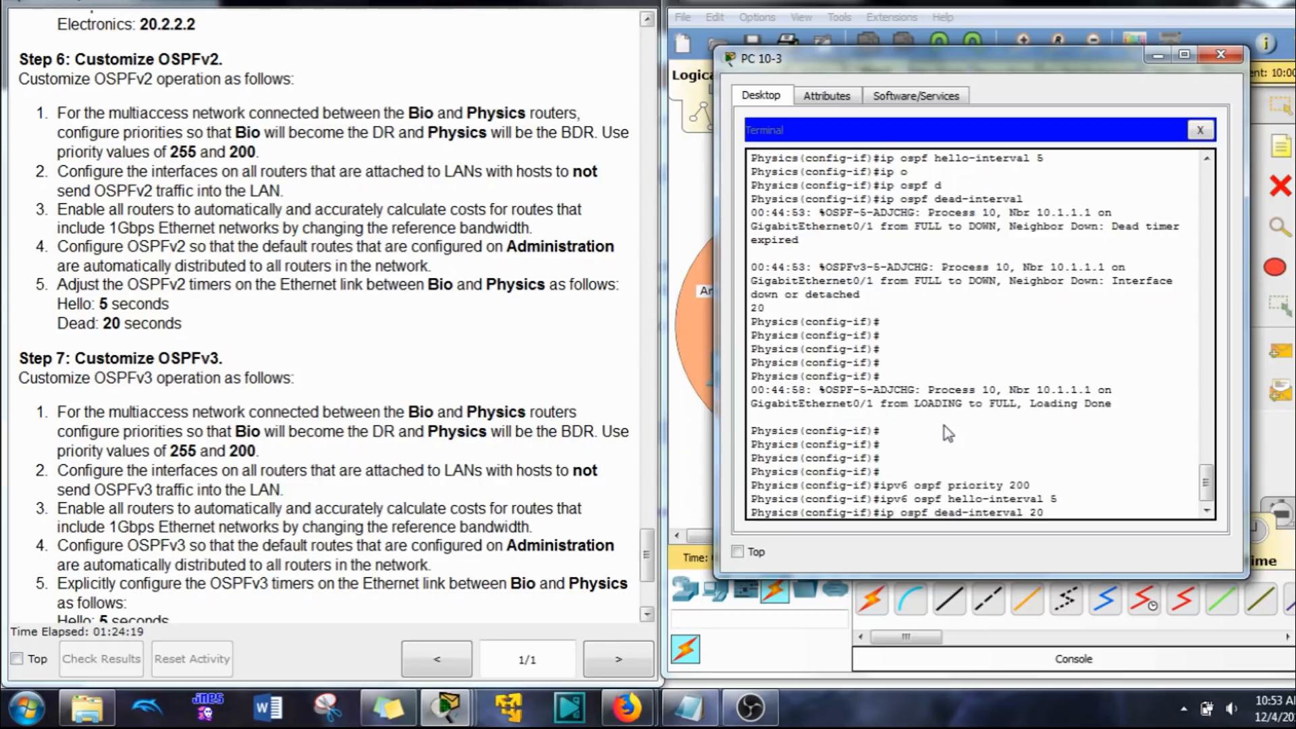
text(v6)
key(Return)
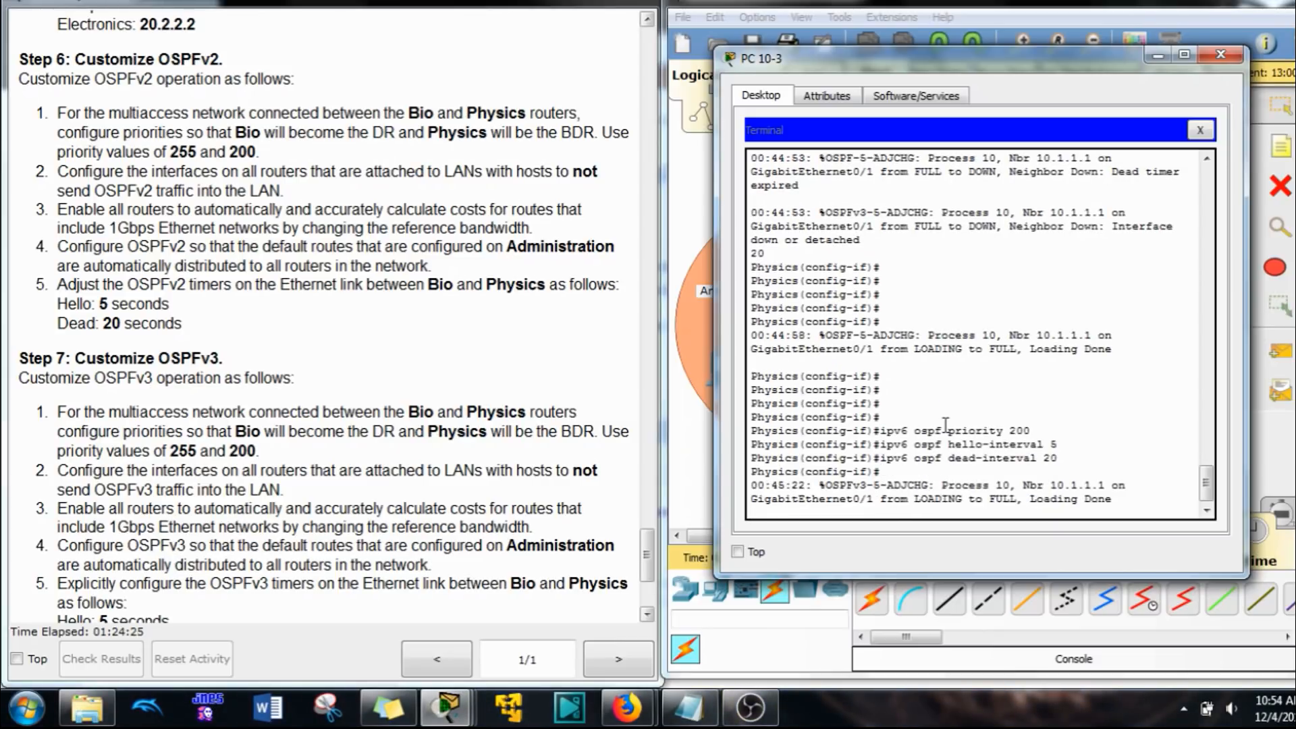
Step: Display the OSPFv2 details of all interfaces on the Physics router through to the G0/1 section
text(do show ip os)
text(int)
key(Return)
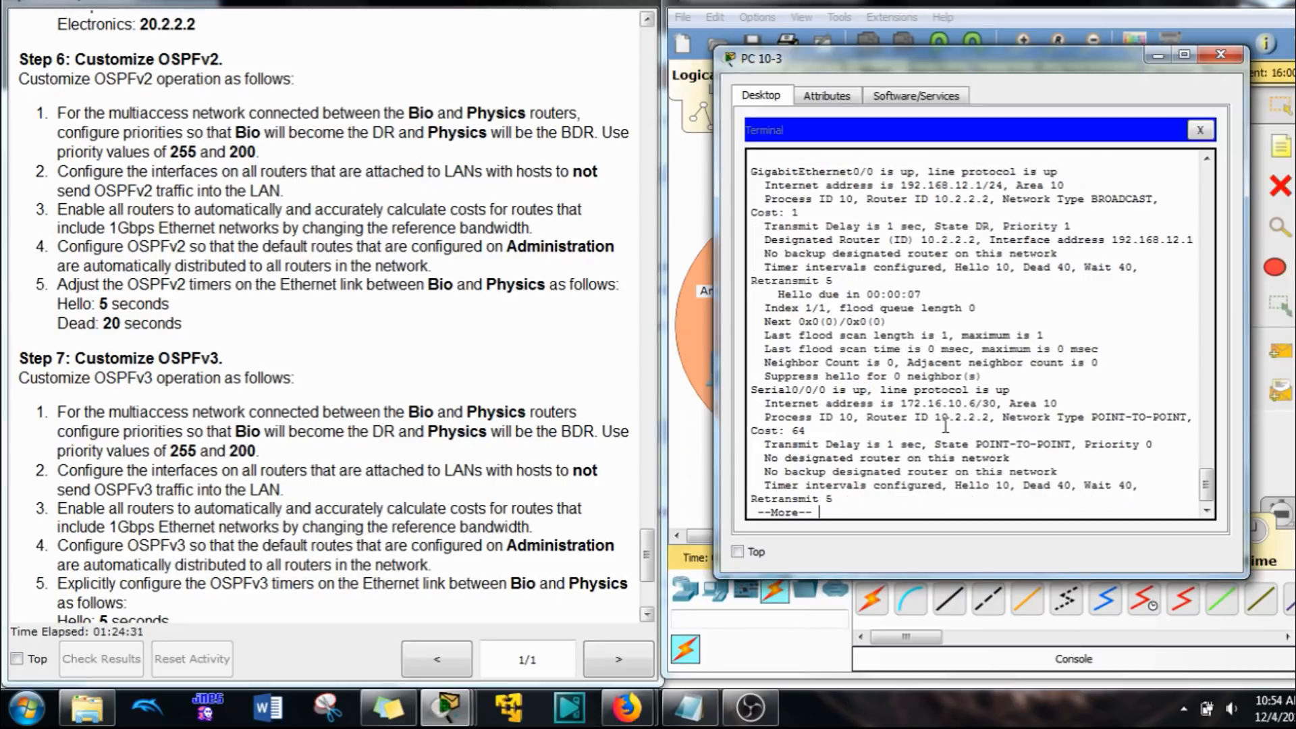
key(space)
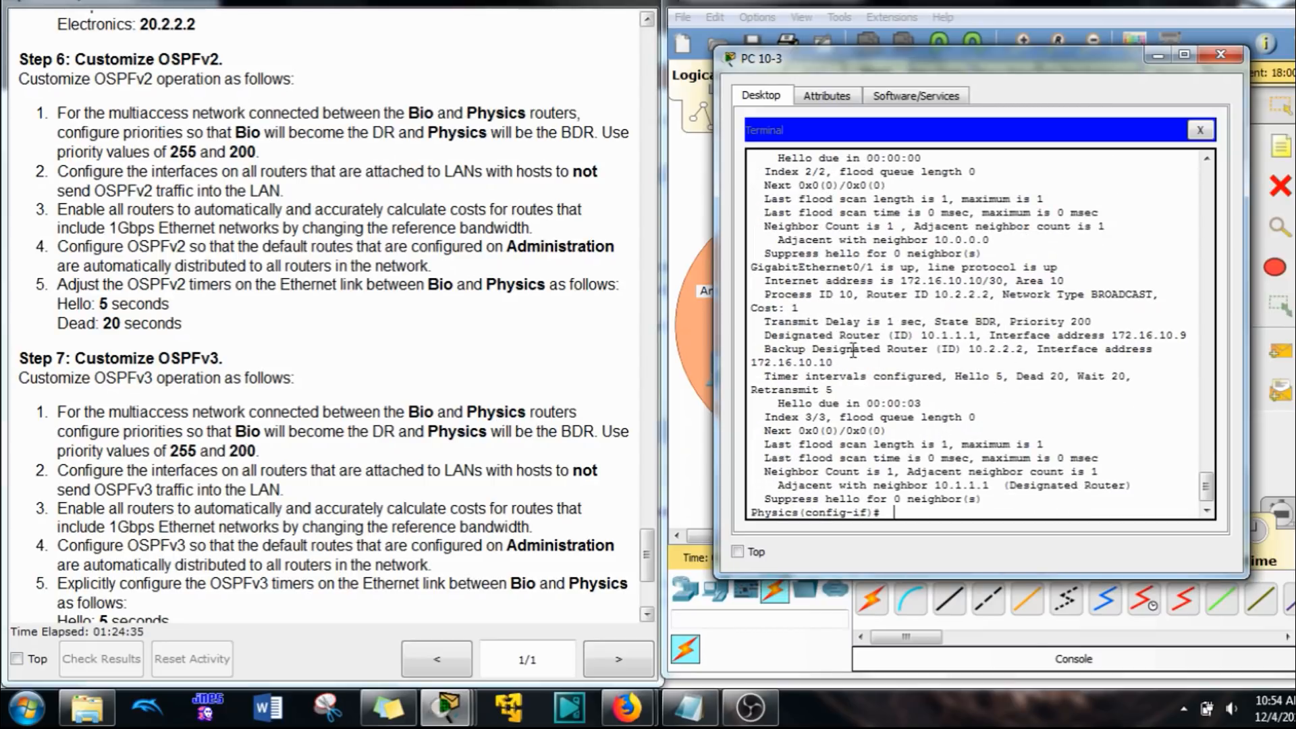
Step: Compare the OSPFv2 designated and backup designated router IDs on G0/1 with the Bio and Physics router IDs in the instructions
drag(924, 333, 982, 336)
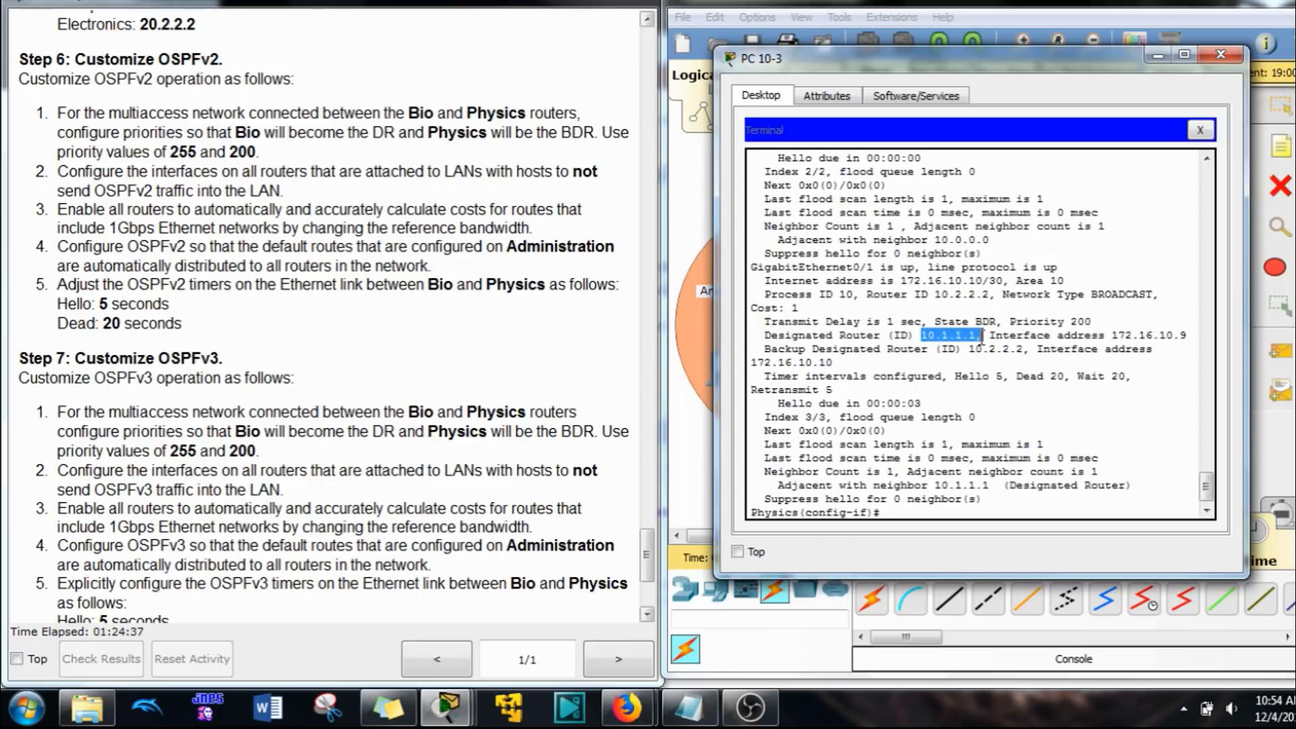
scroll(128, 108, up, 3)
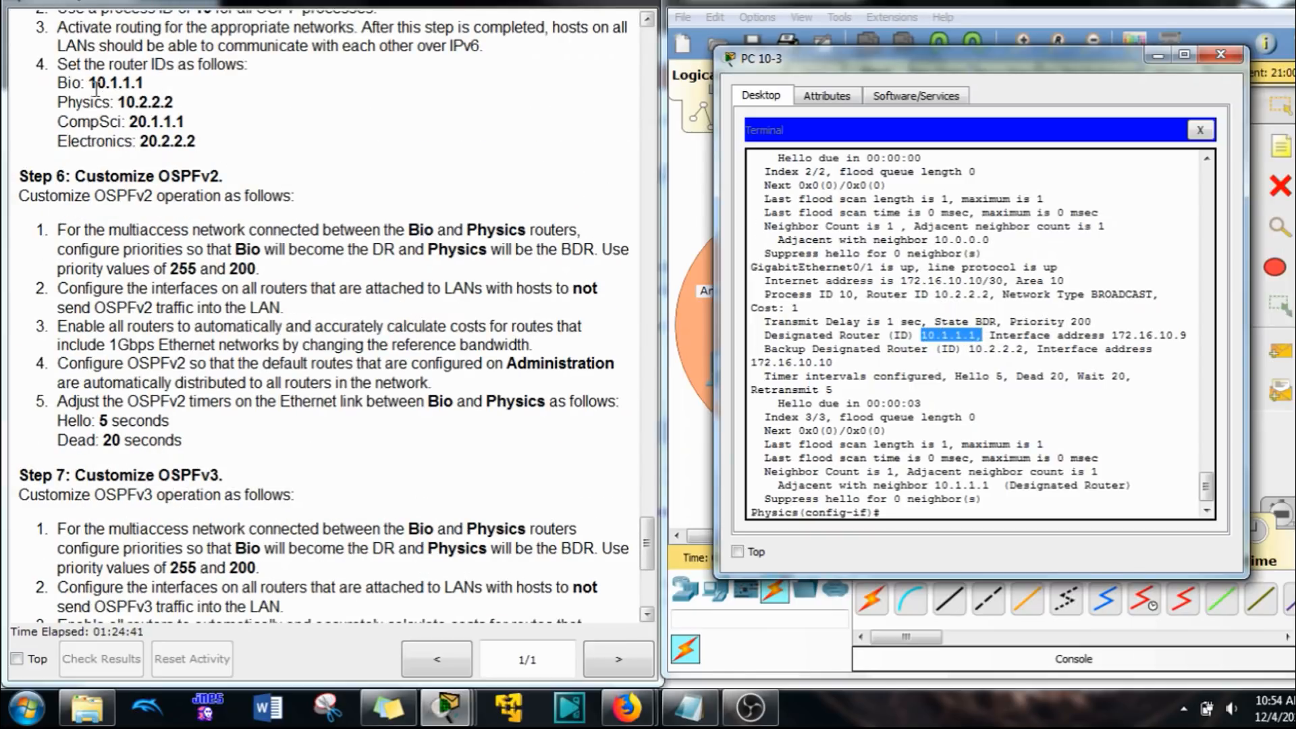
drag(93, 82, 144, 84)
click(923, 471)
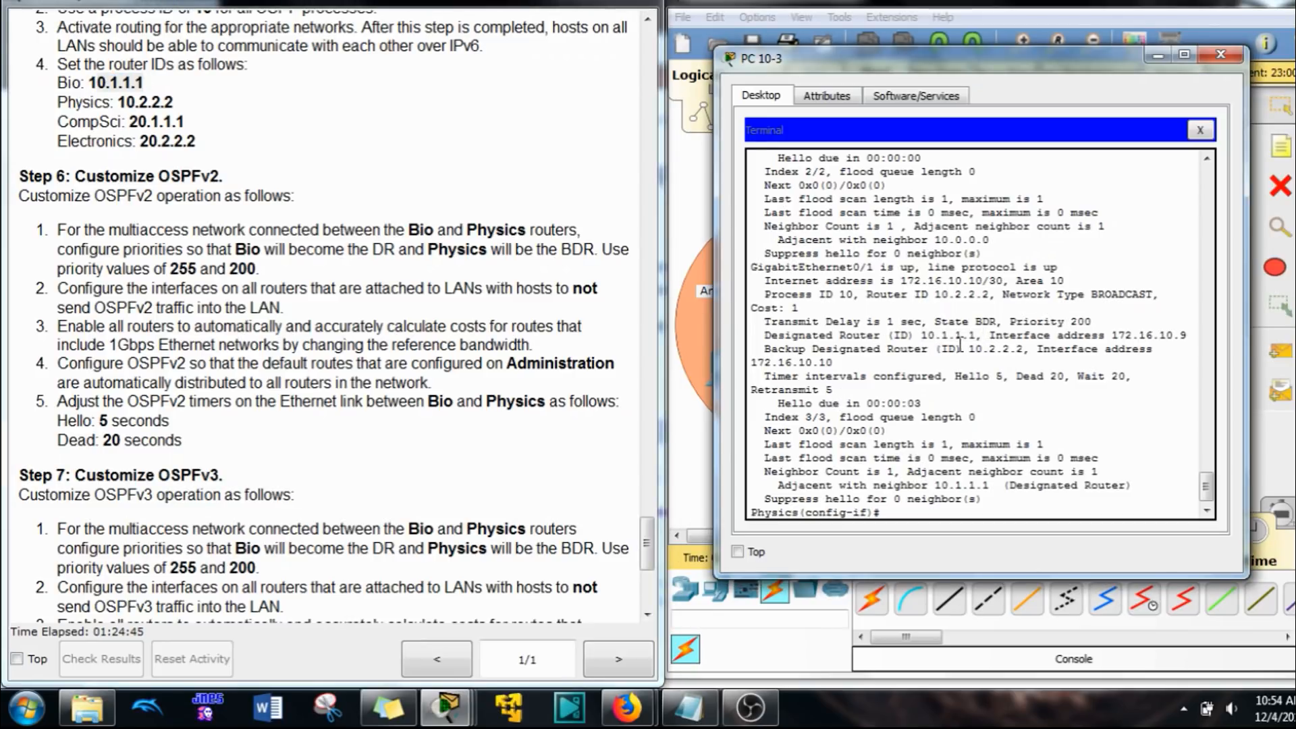
drag(970, 349, 1016, 351)
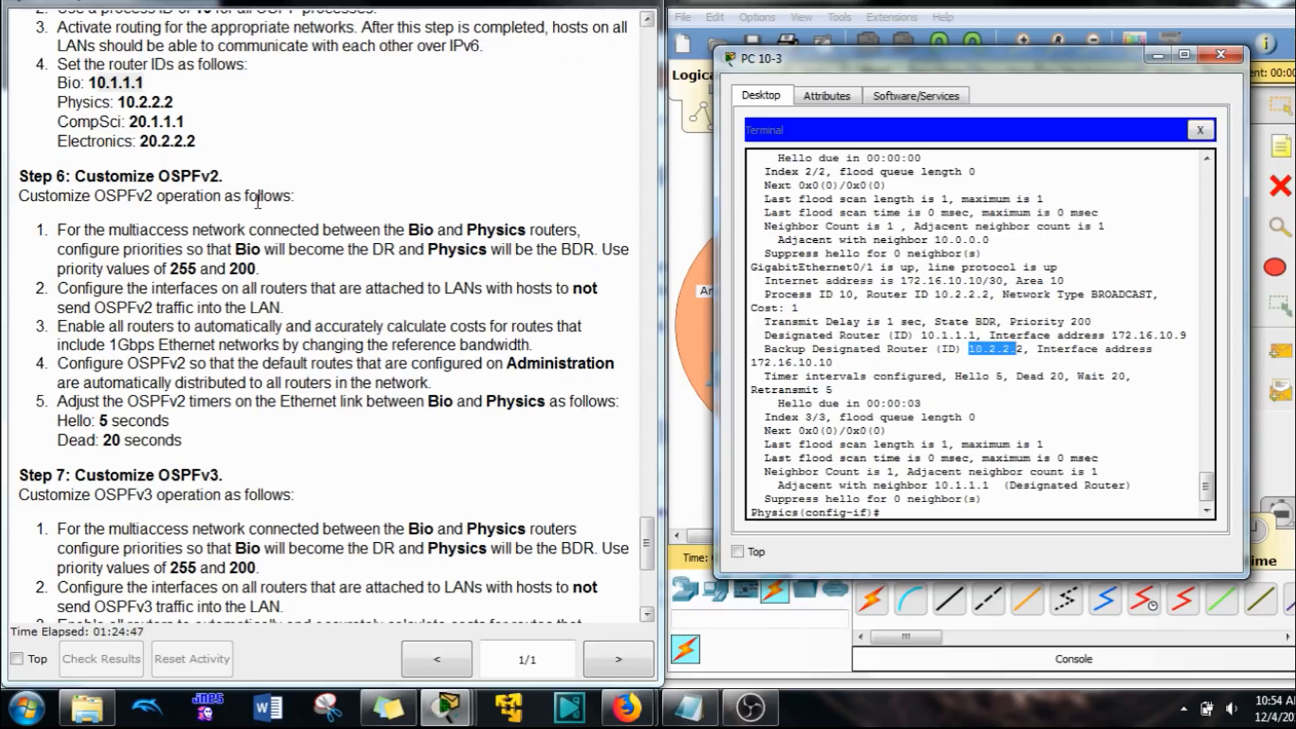
drag(173, 102, 110, 102)
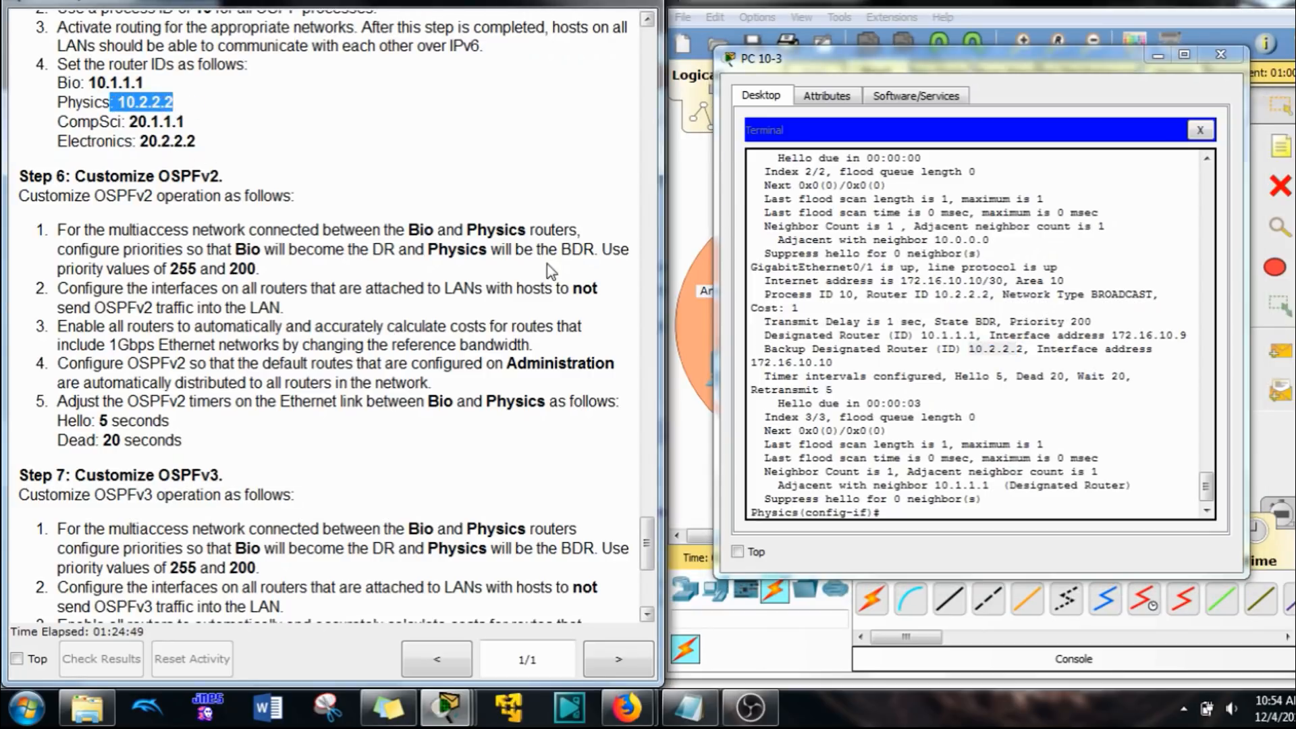
Step: Check the OSPFv2 hello and dead timers and the priority listed for the Physics router's interface G0/1
click(1072, 356)
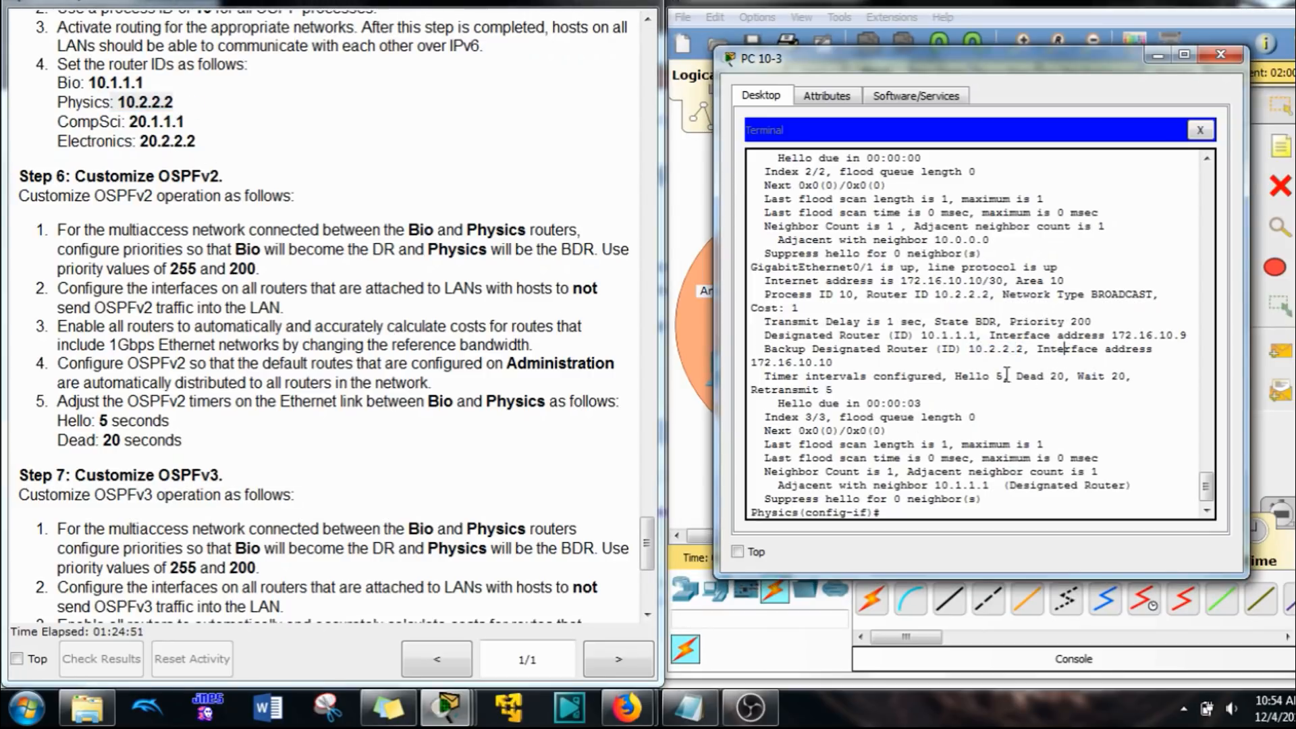
double_click(1000, 376)
drag(1049, 380, 1066, 380)
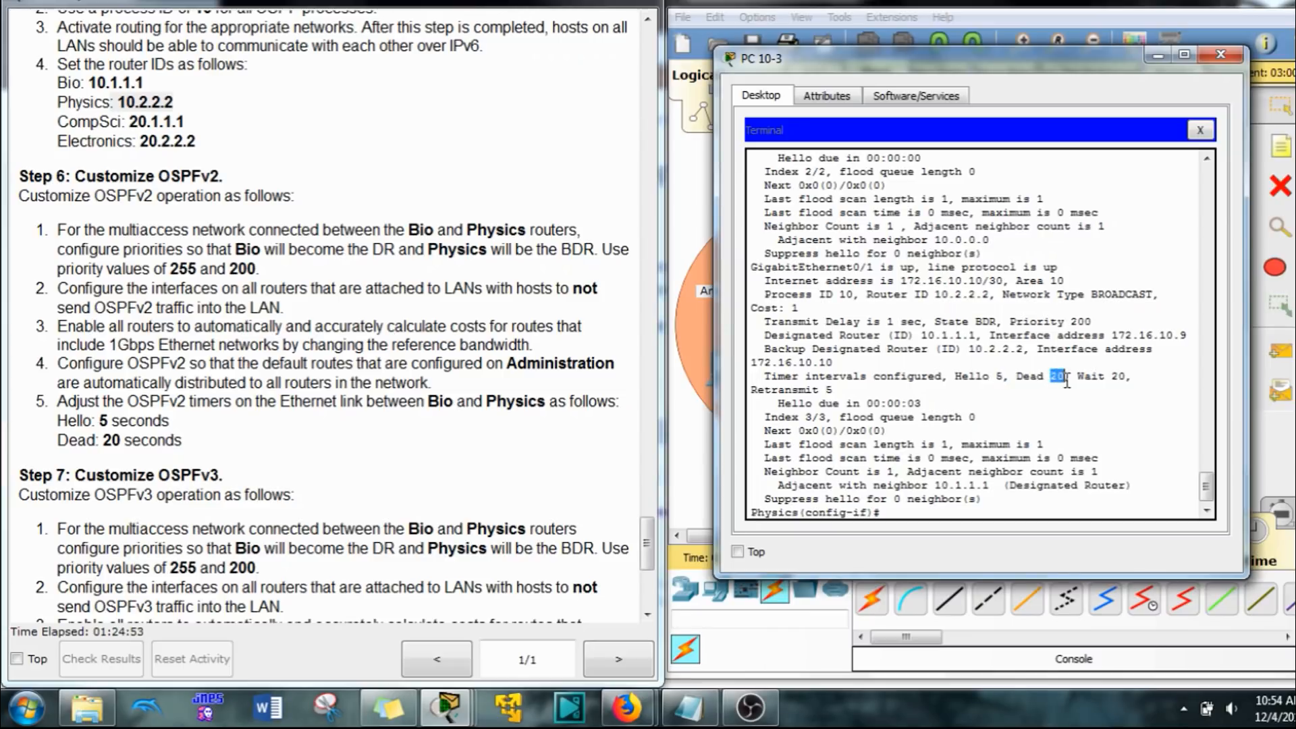
drag(1094, 321, 1072, 318)
scroll(905, 495, down, 1)
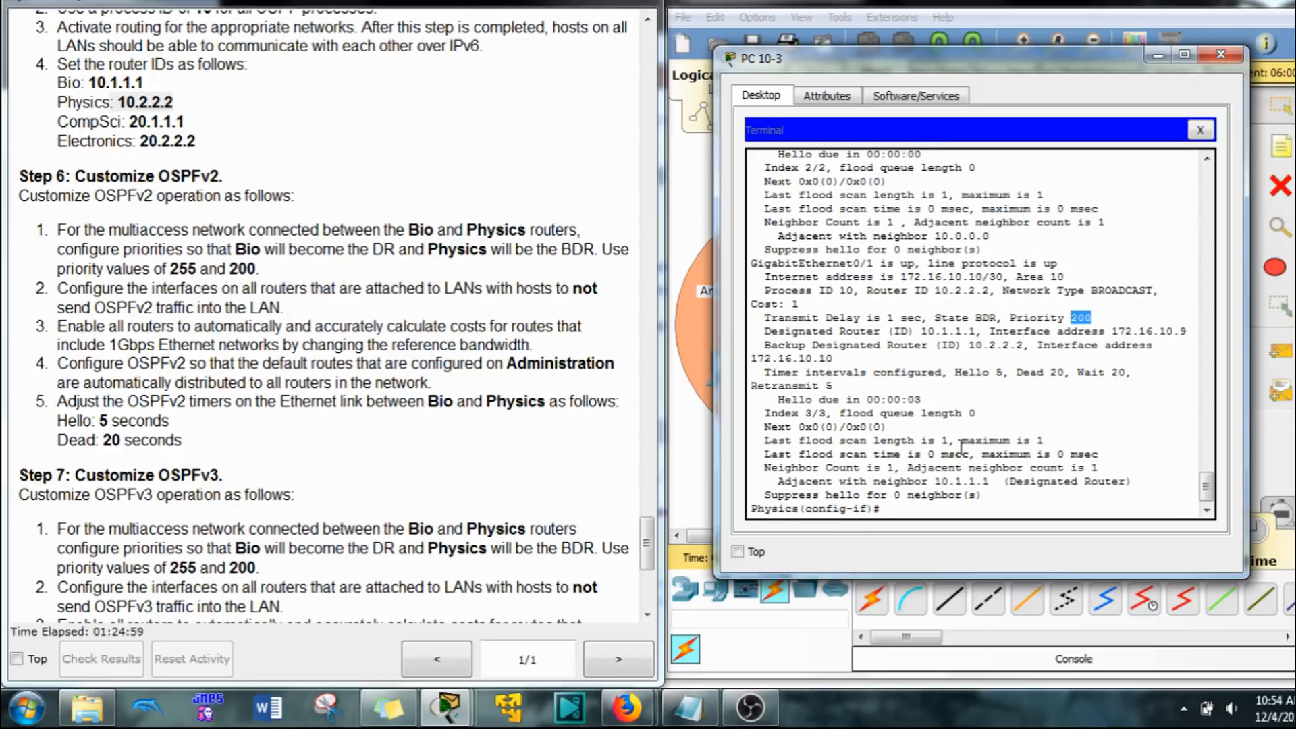
Step: Display the OSPFv3 interface details on the Physics router and find the G0/1 section
click(926, 511)
text(do show ip os in)
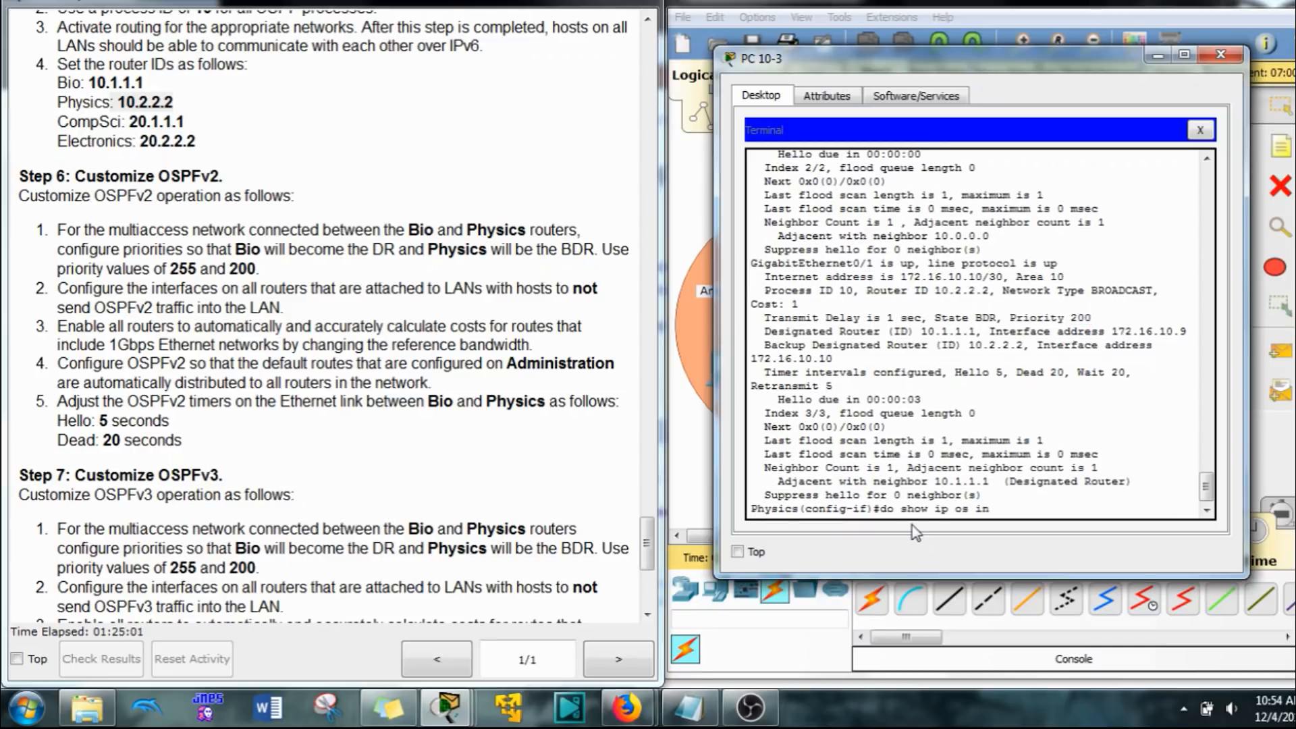
text(v6)
key(Return)
key(space)
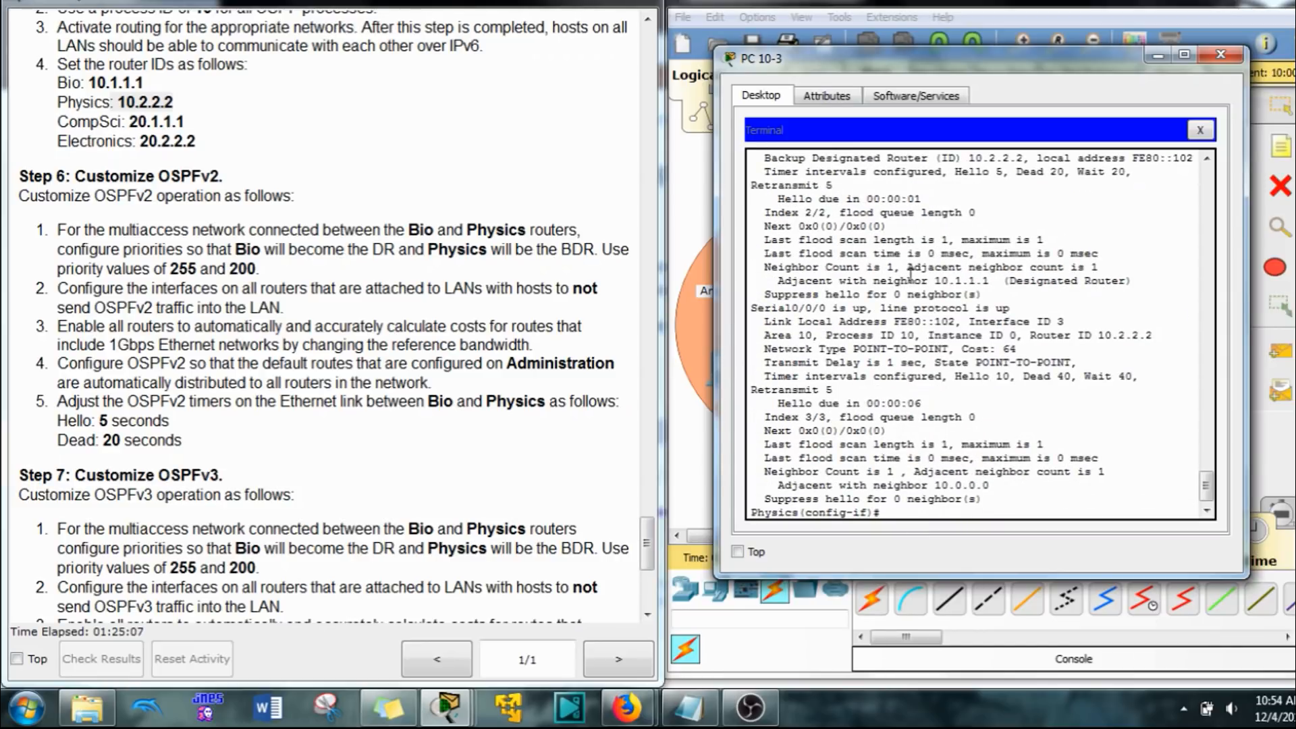
scroll(807, 341, up, 3)
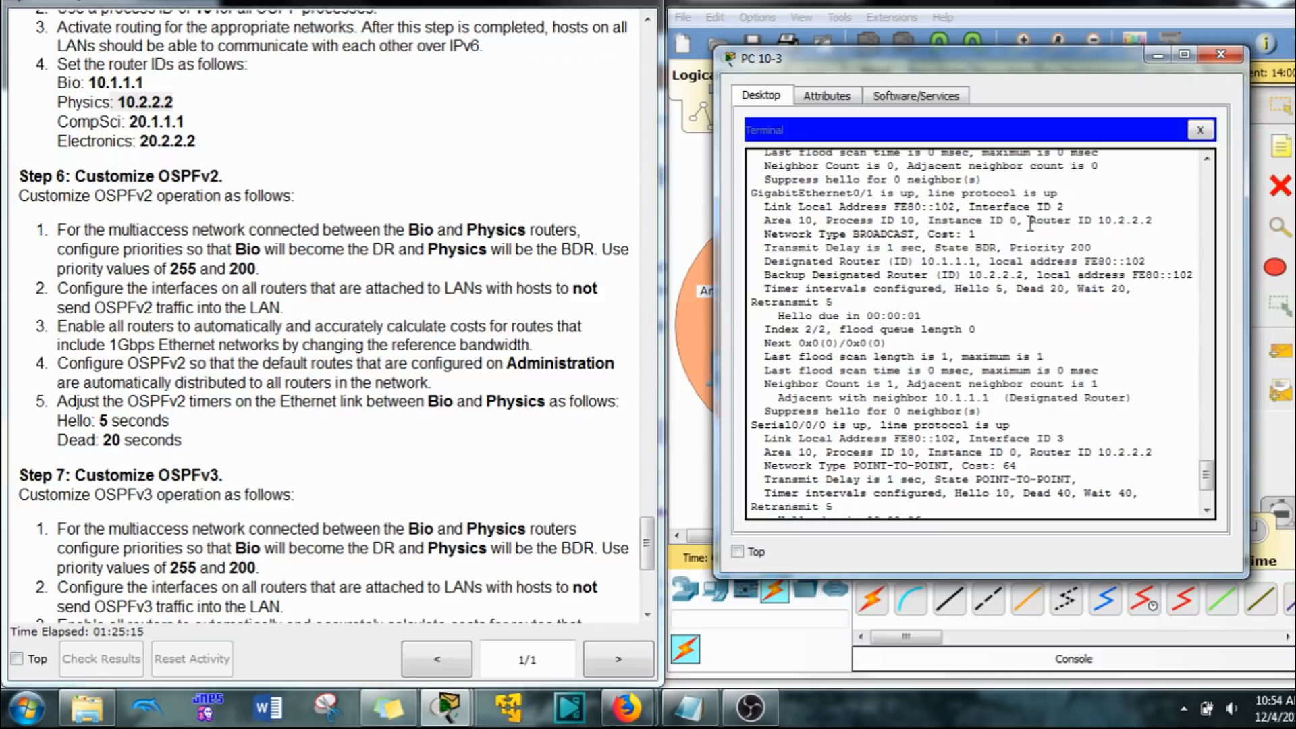
Step: Check the OSPFv3 priority, hello and dead timers, and designated and backup designated router IDs for interface G0/1
drag(1091, 243, 1069, 259)
click(1002, 289)
double_click(1053, 290)
drag(908, 262, 972, 265)
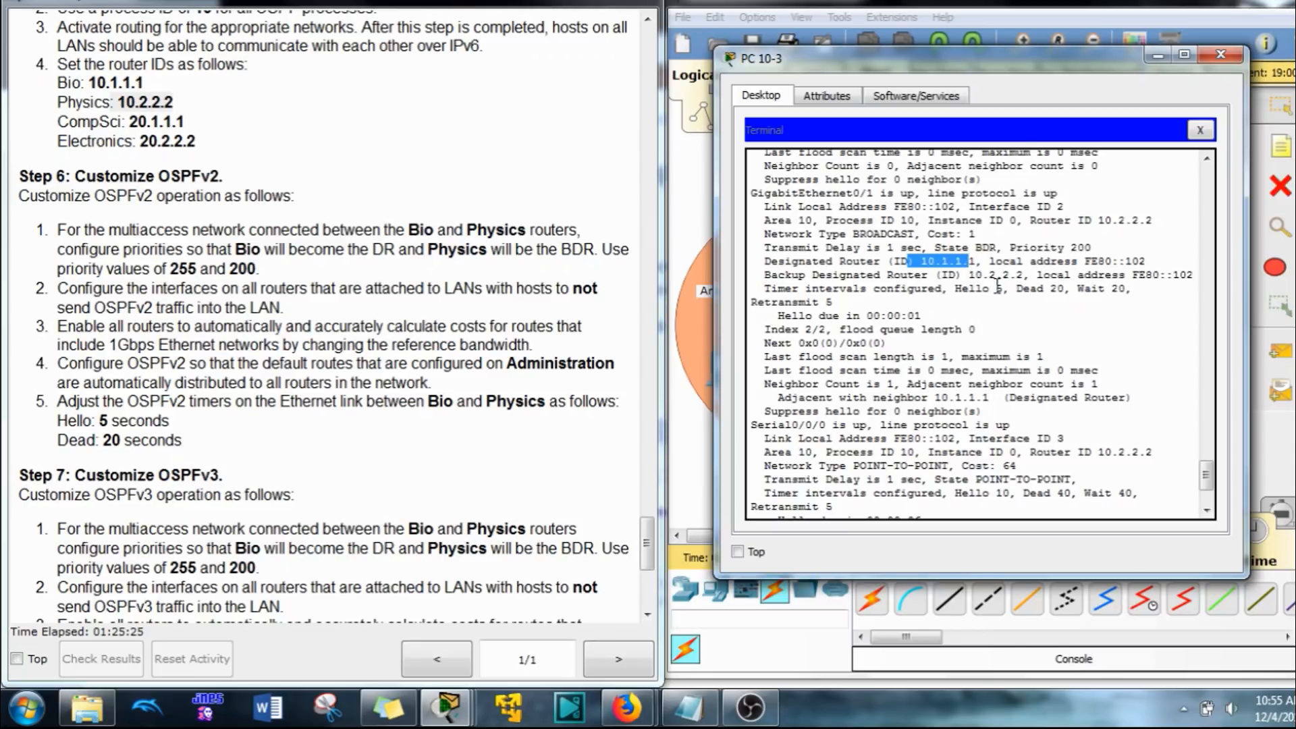
click(970, 274)
drag(970, 274, 1024, 275)
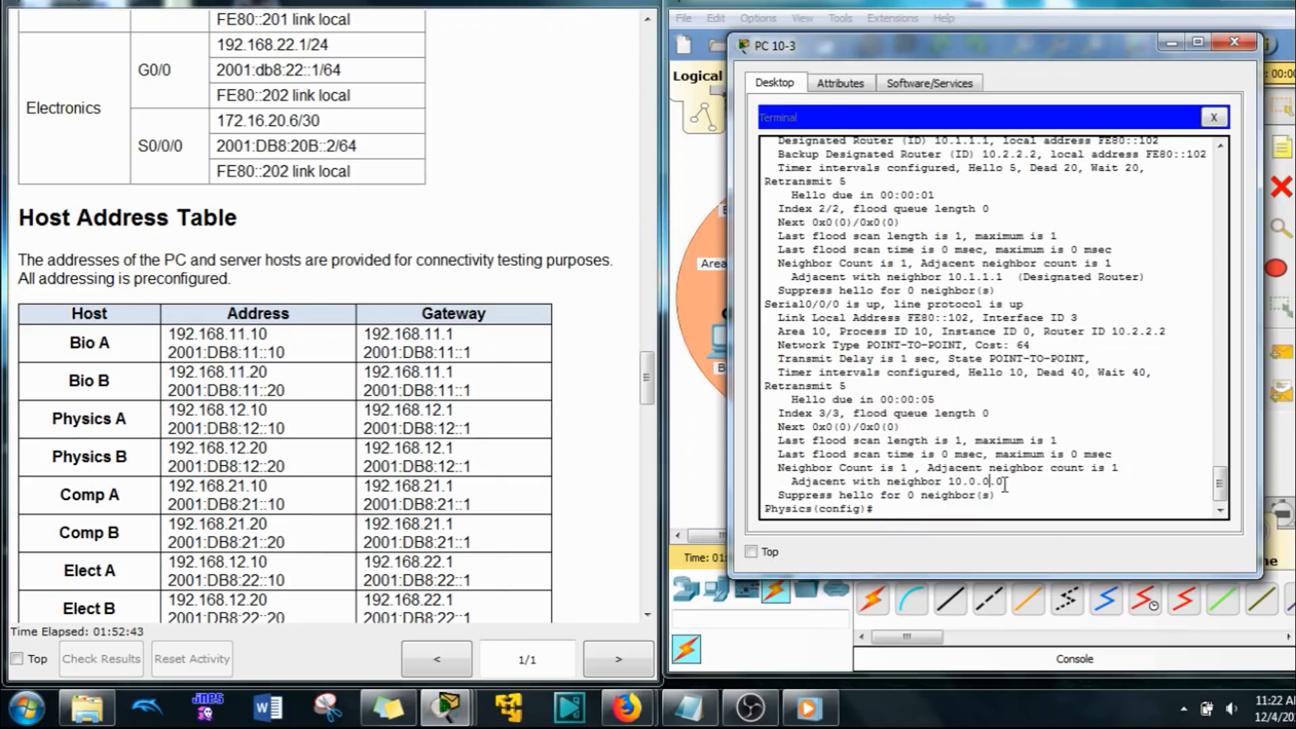
Step: Exit global configuration mode on the Physics router to privileged EXEC mode
key(Return)
text(exi)
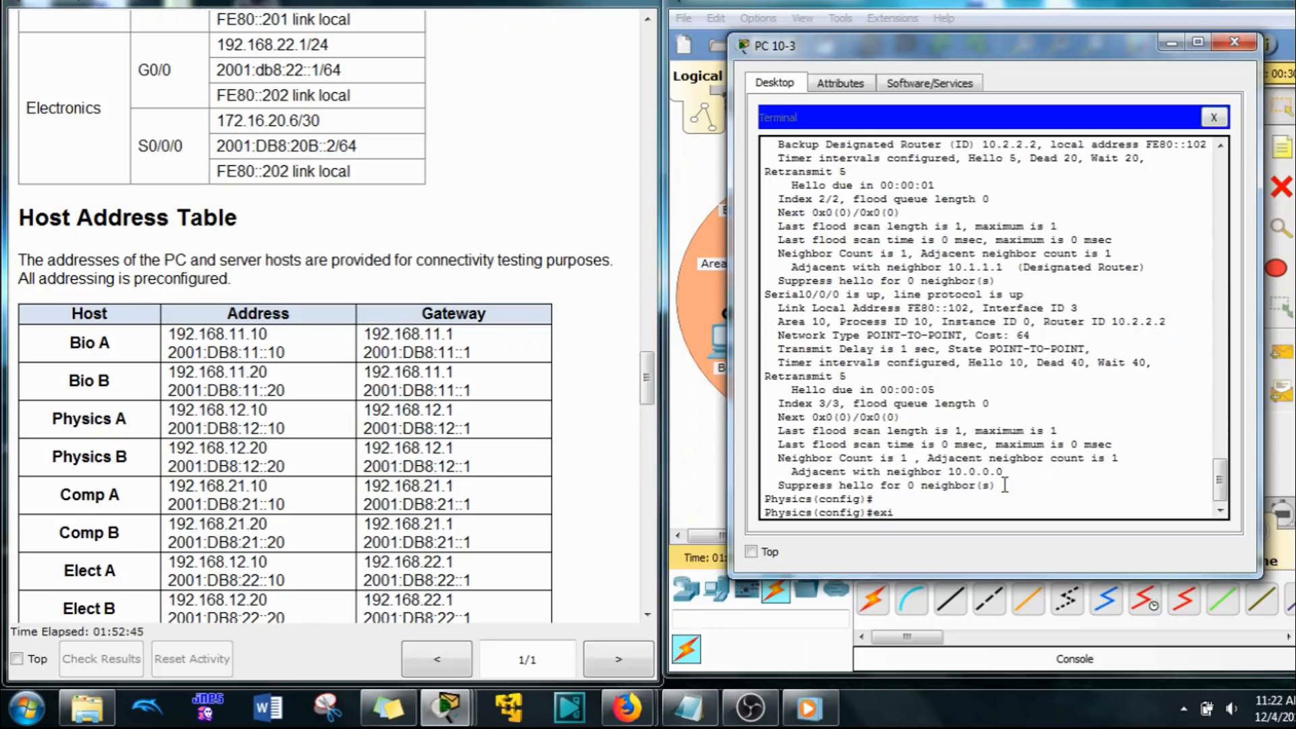
text(t)
key(Return)
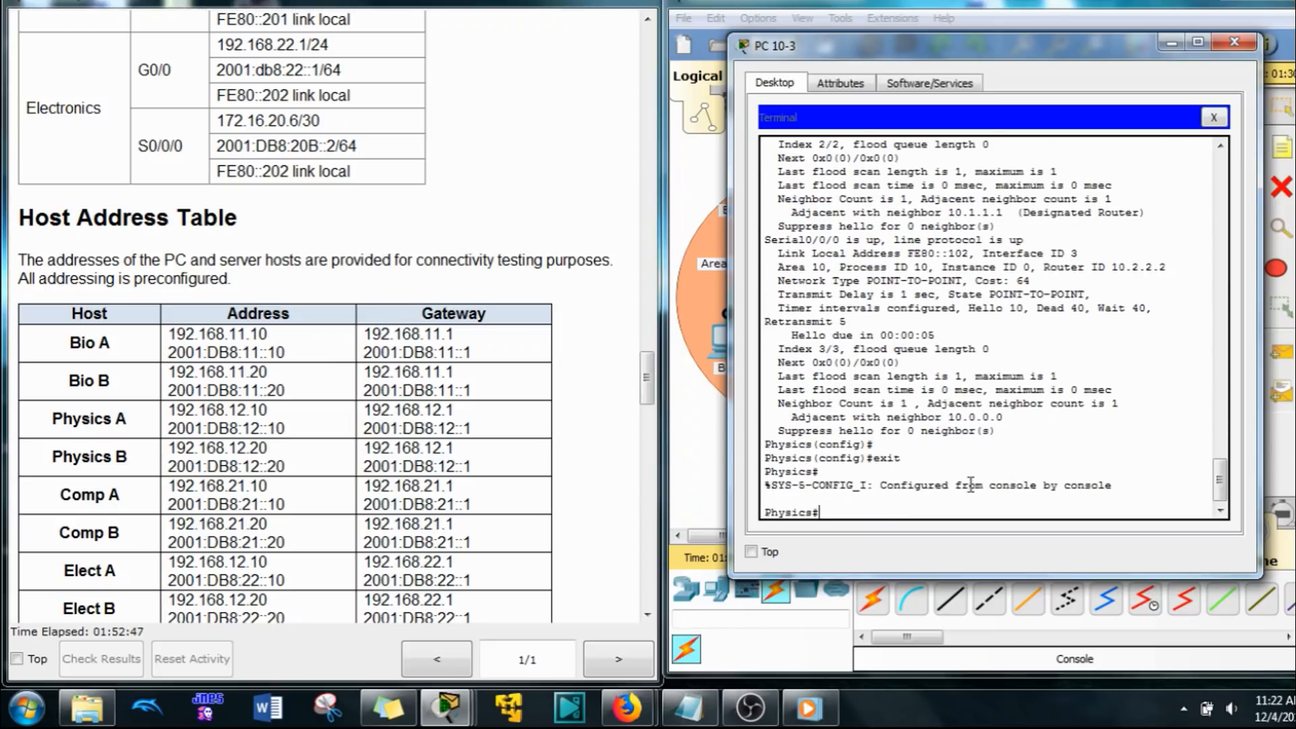
Step: Reset all OSPFv2 processes on the Physics router with clear ip ospf process, answering yes to the reset question
text(clea)
key(Tab)
text(o)
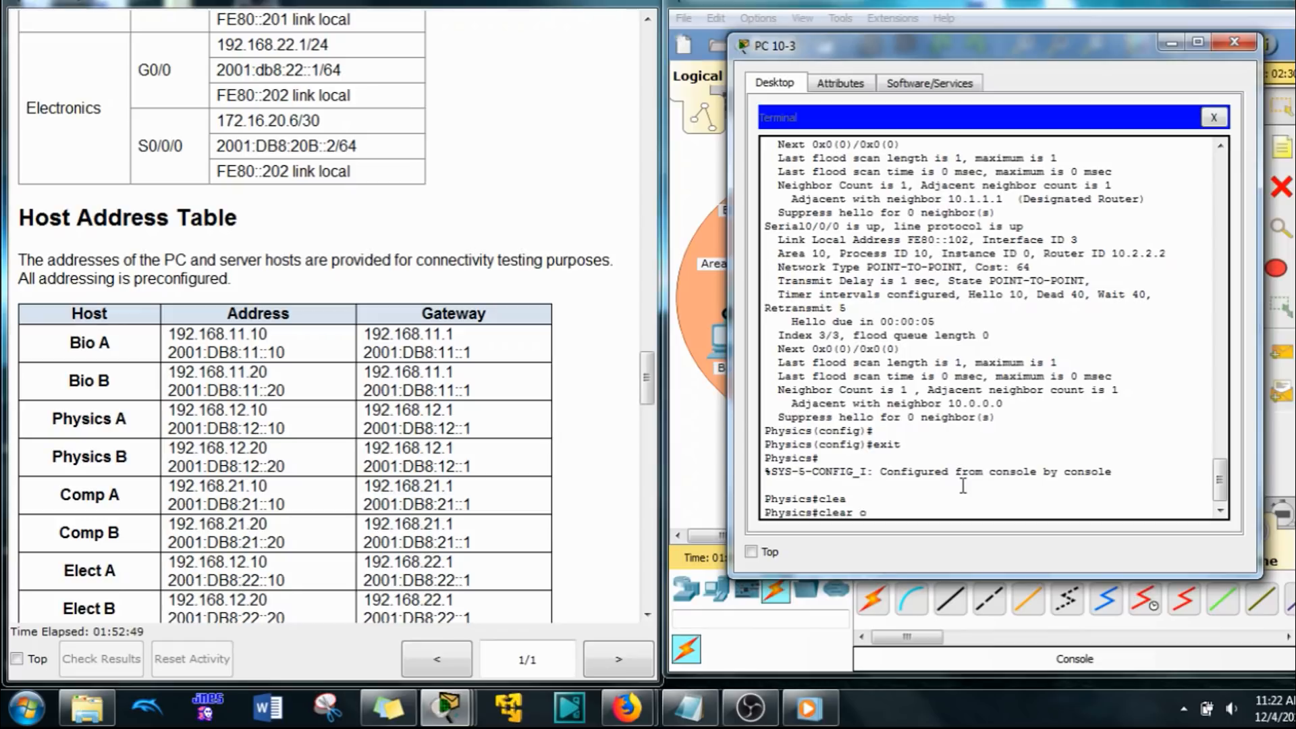
key(BackSpace)
text(ip o)
key(Tab)
text(p)
key(Tab)
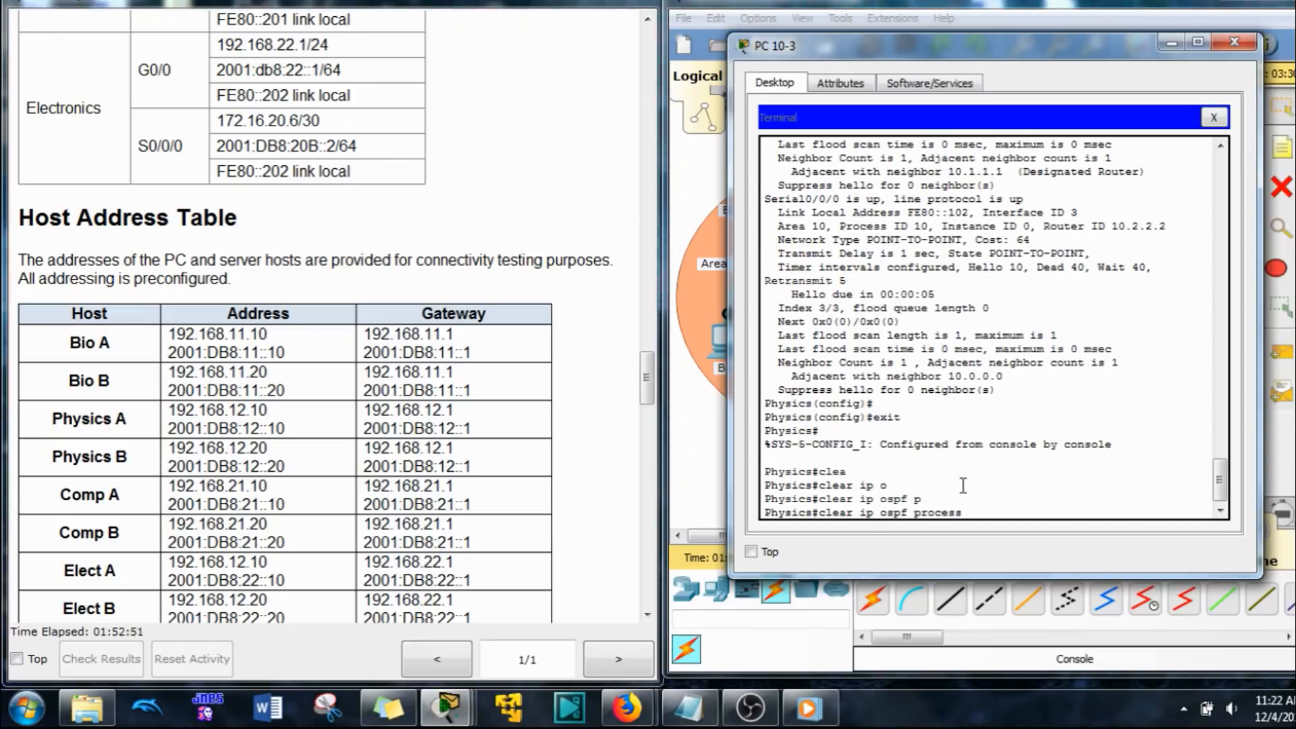
key(Return)
key(Return)
key(Return)
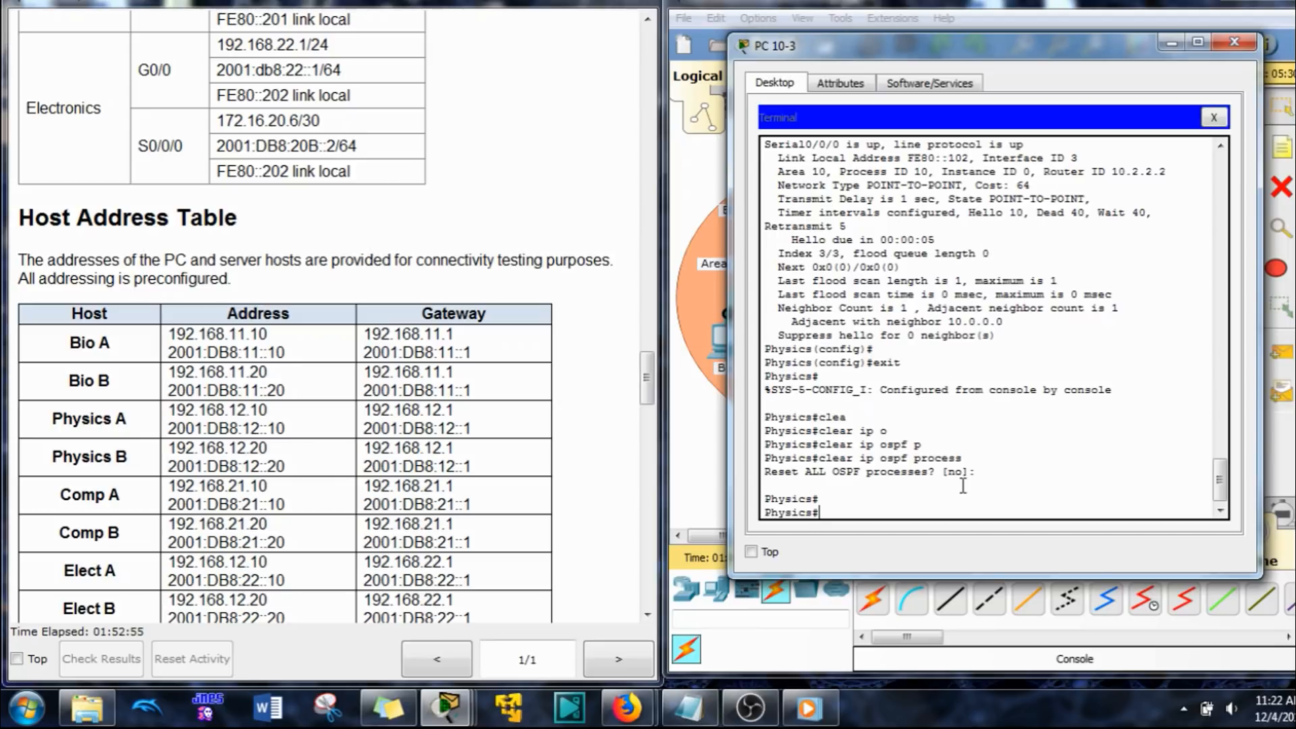
key(Up)
key(Return)
text(y)
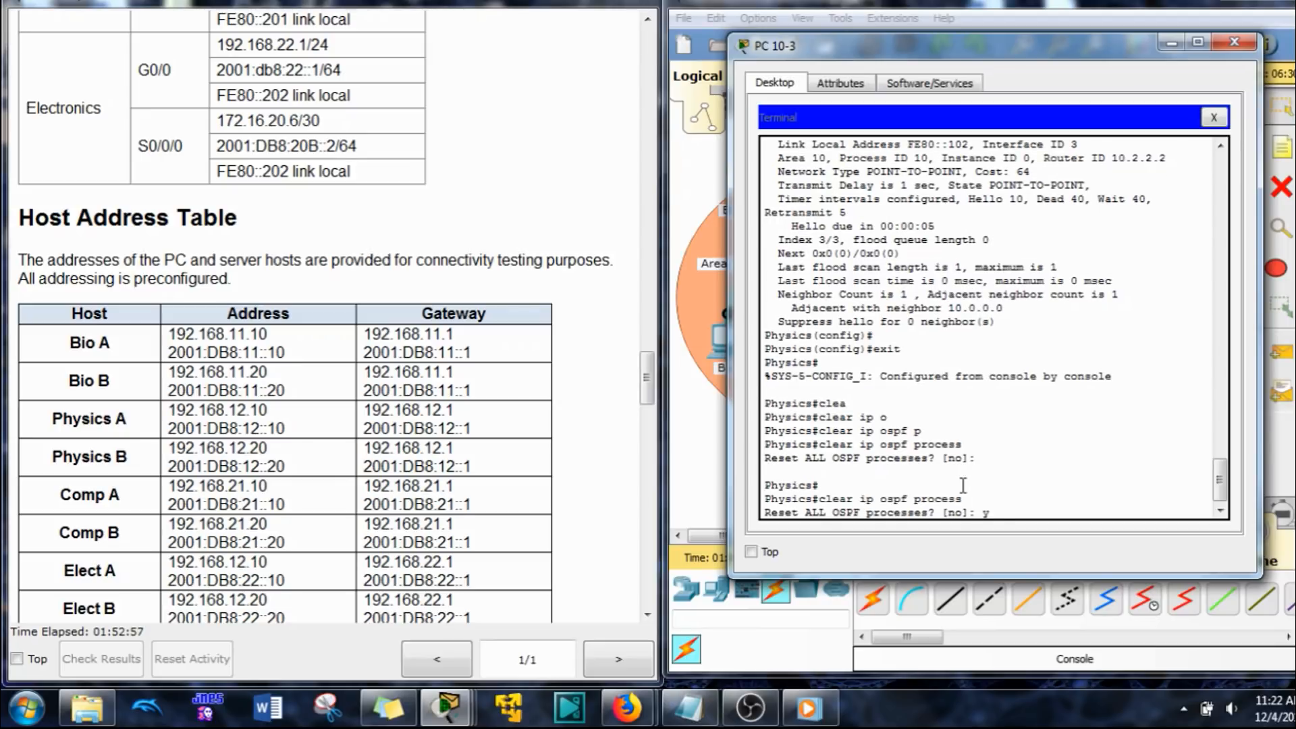
text(es)
key(Return)
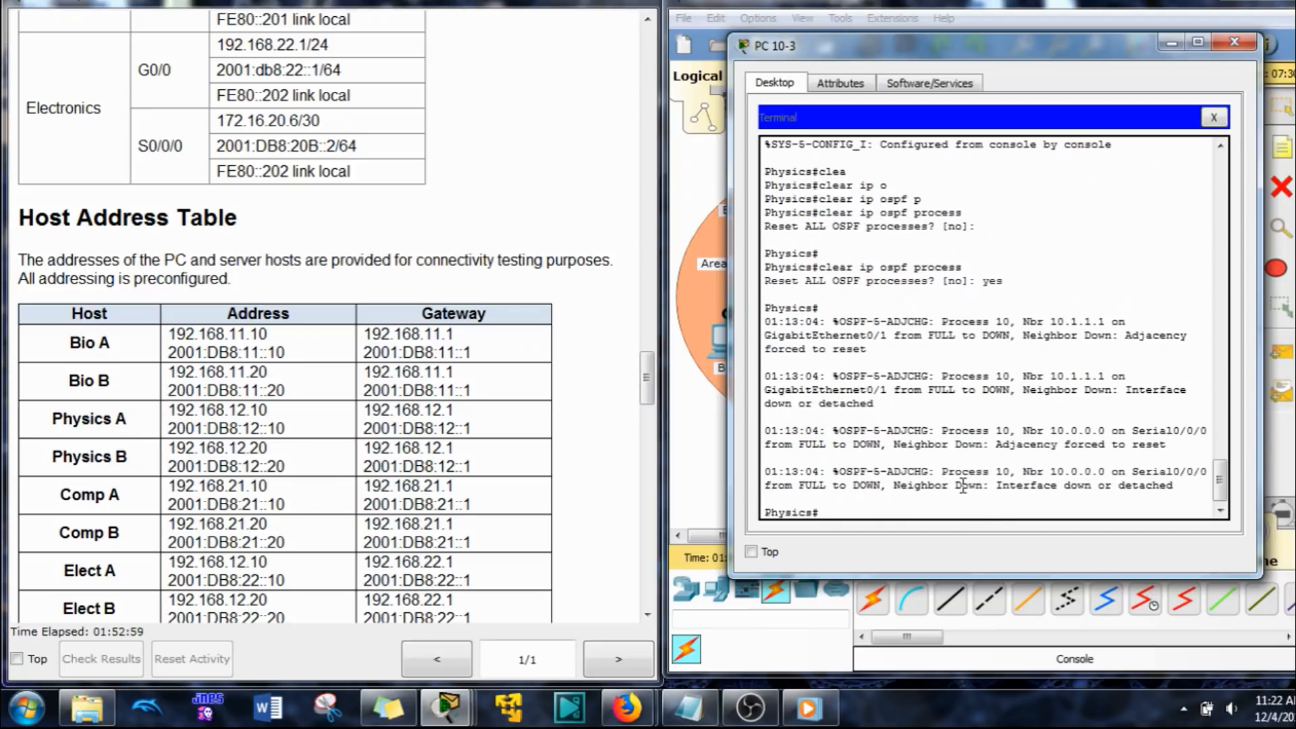
key(Up)
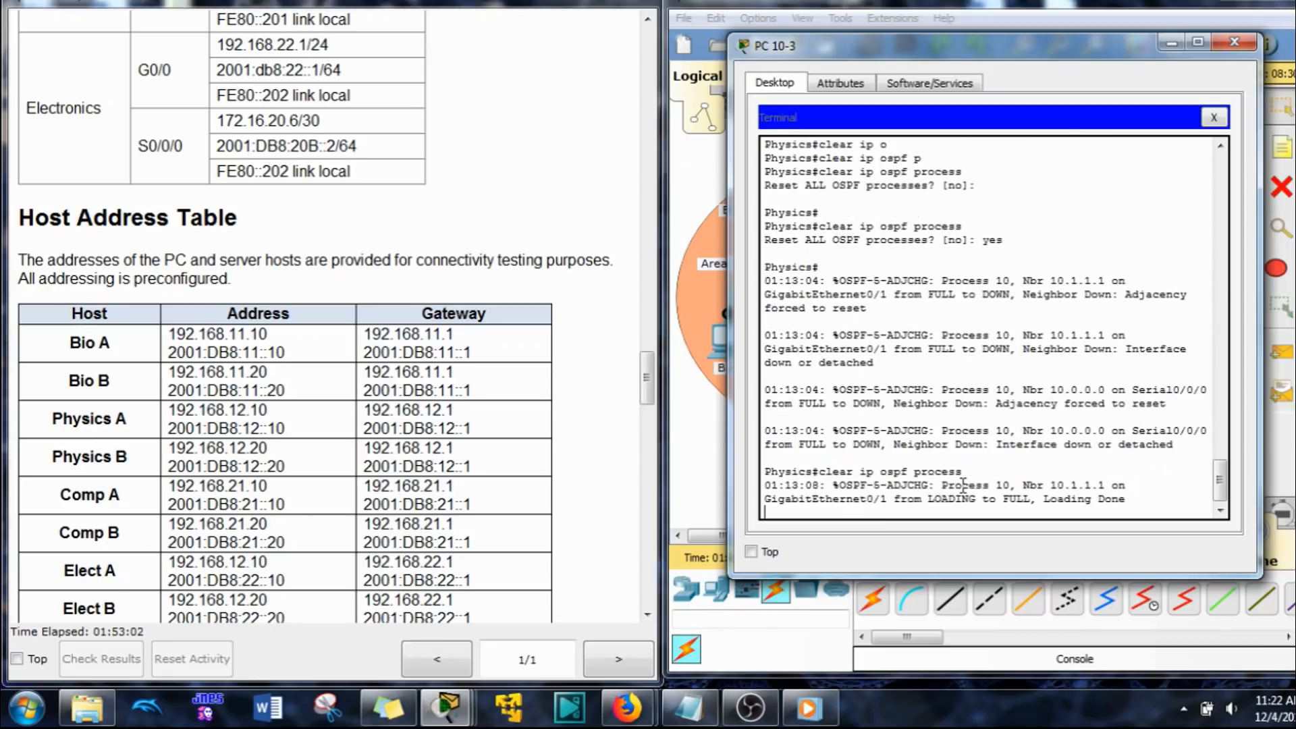
key(Return)
key(Return)
key(Return)
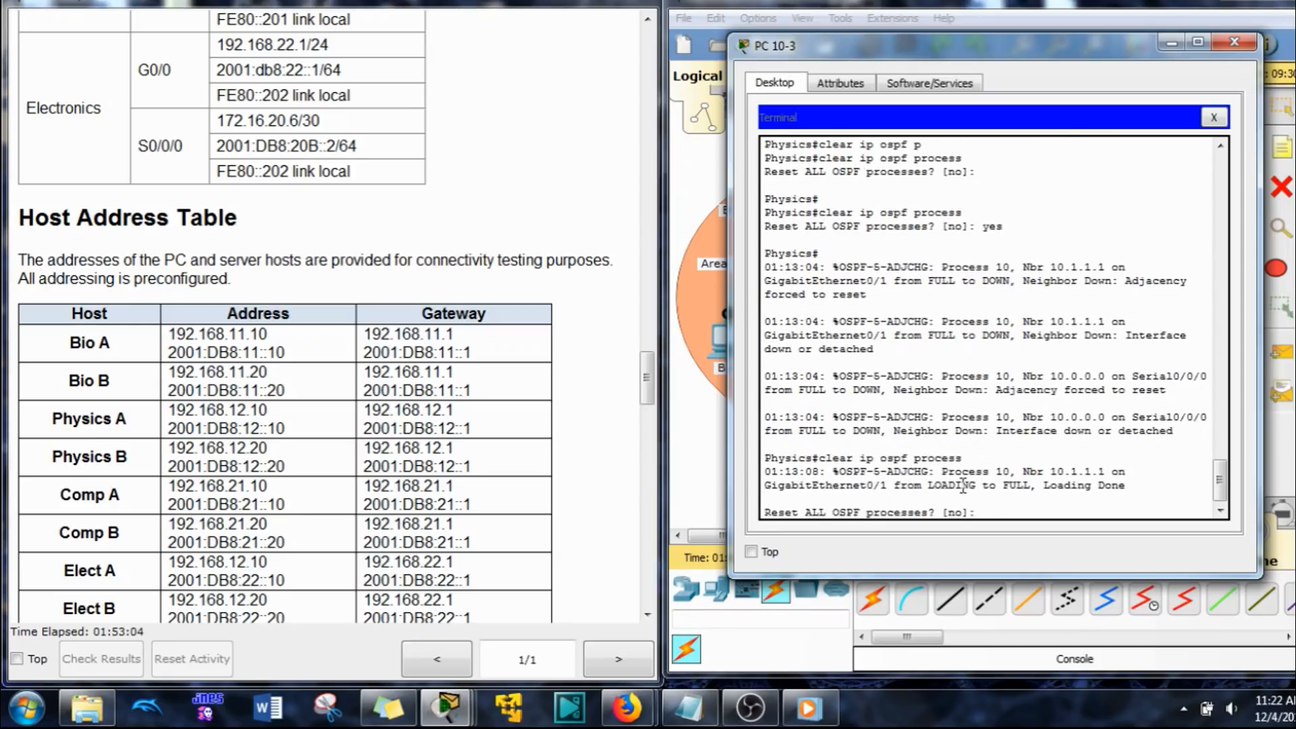
Step: Reset all OSPFv3 processes on the Physics router with clear ipv6 ospf process, answering yes to the reset question
key(Up)
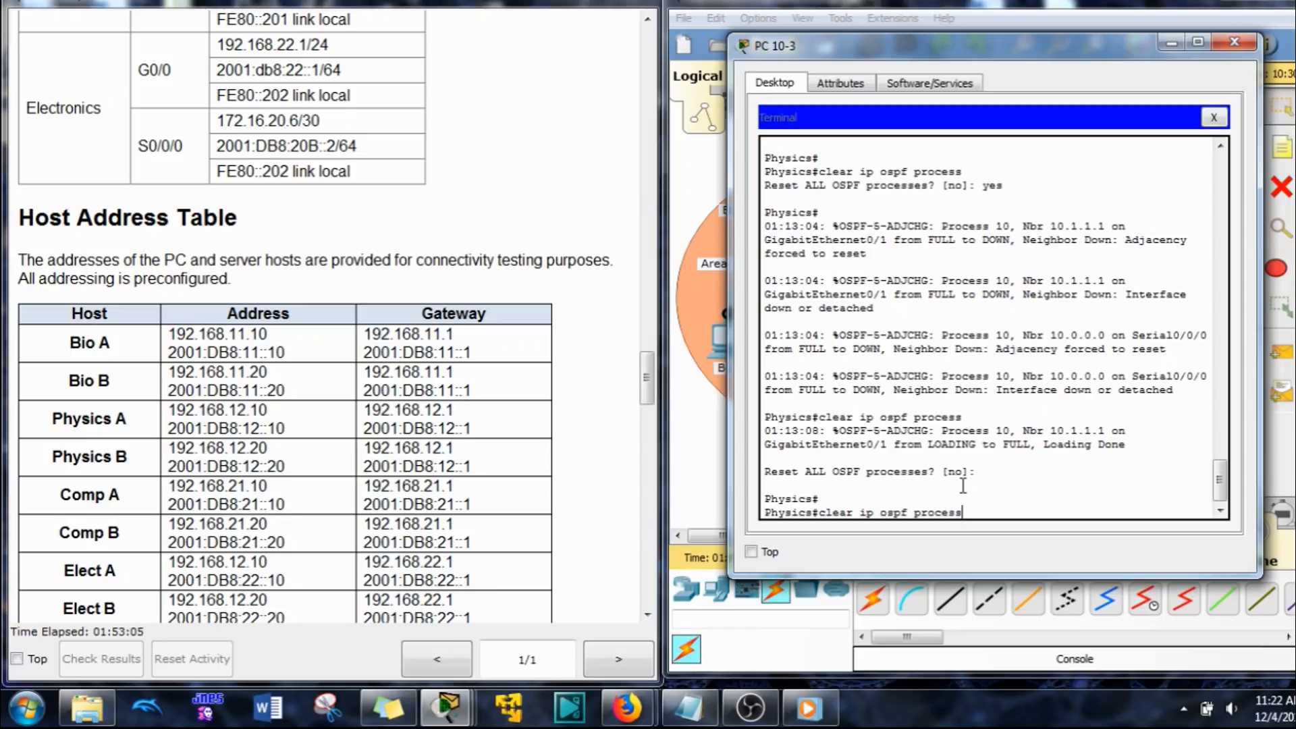
key(Left)
key(Left)
key(Left)
key(Left)
key(Left)
key(Left)
key(Left)
key(Left)
text(v6)
key(Return)
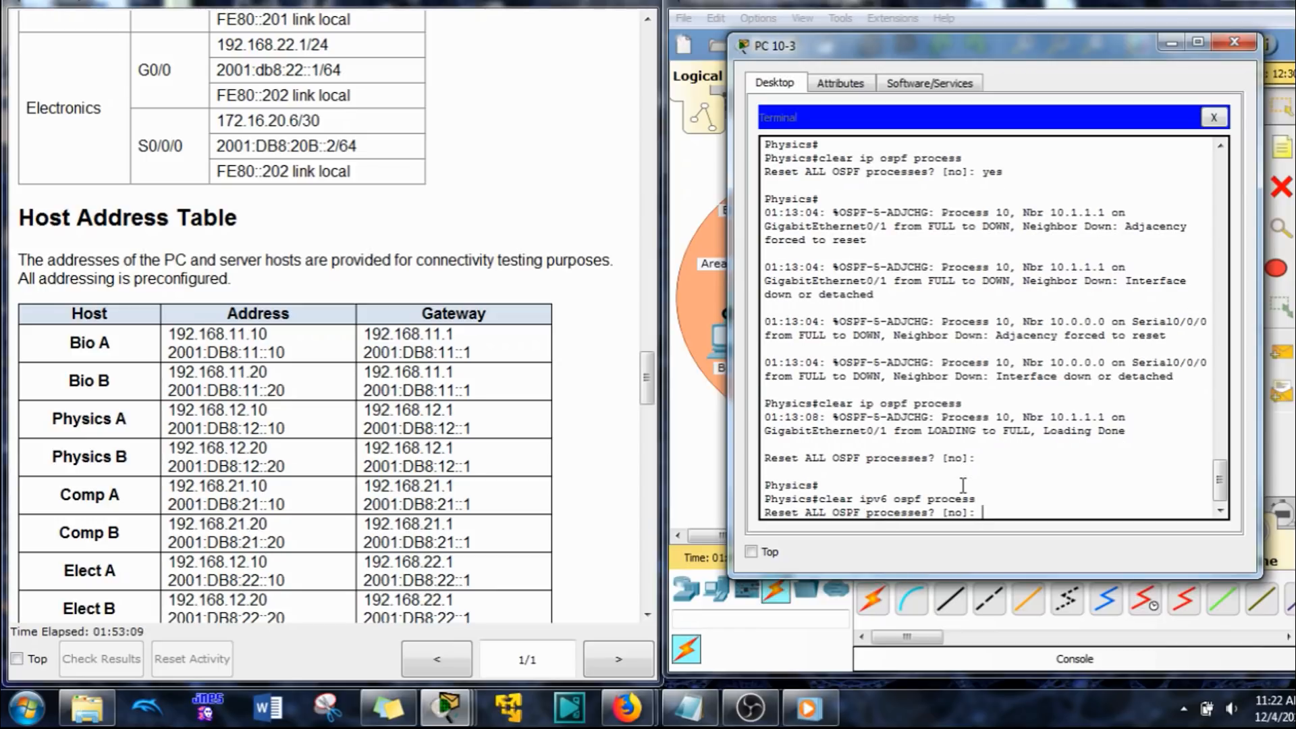
text(yes)
key(Return)
Step: Enter global configuration mode on the Physics router with conf t
key(Return)
key(Return)
key(Return)
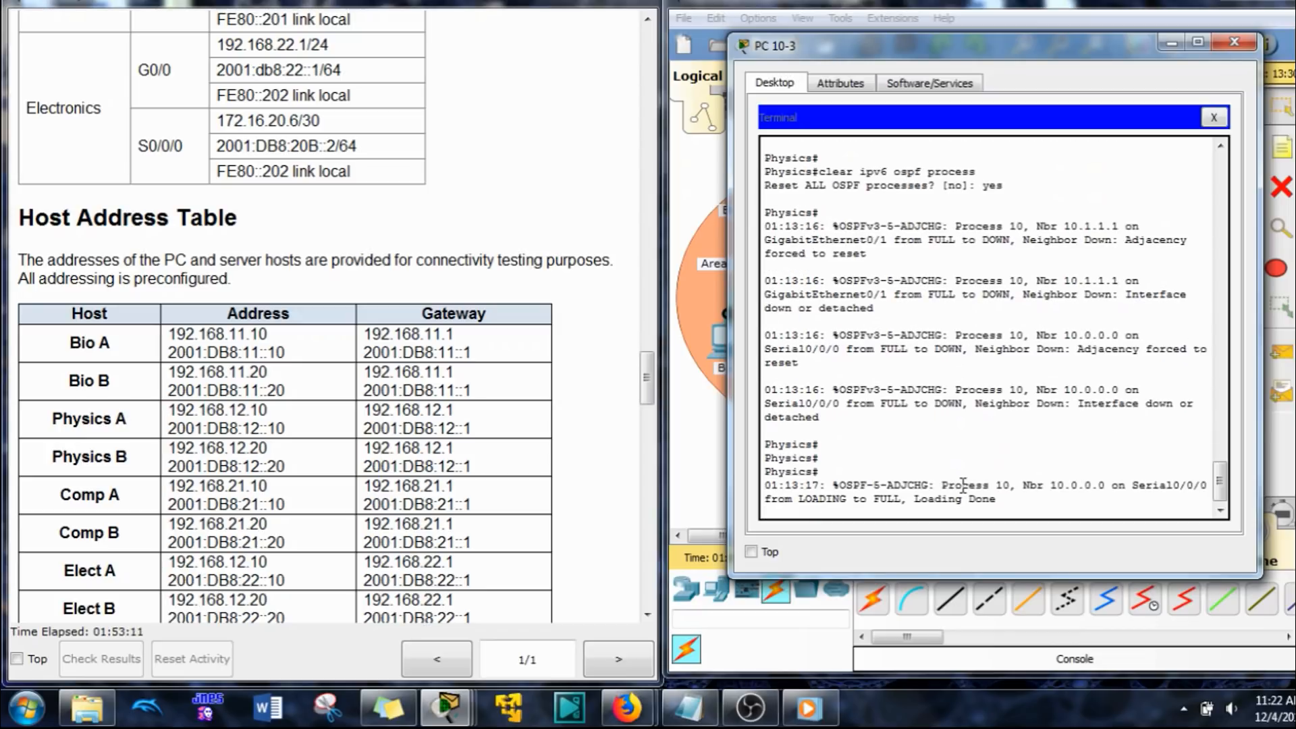
key(Return)
key(Return)
key(Return)
key(Return)
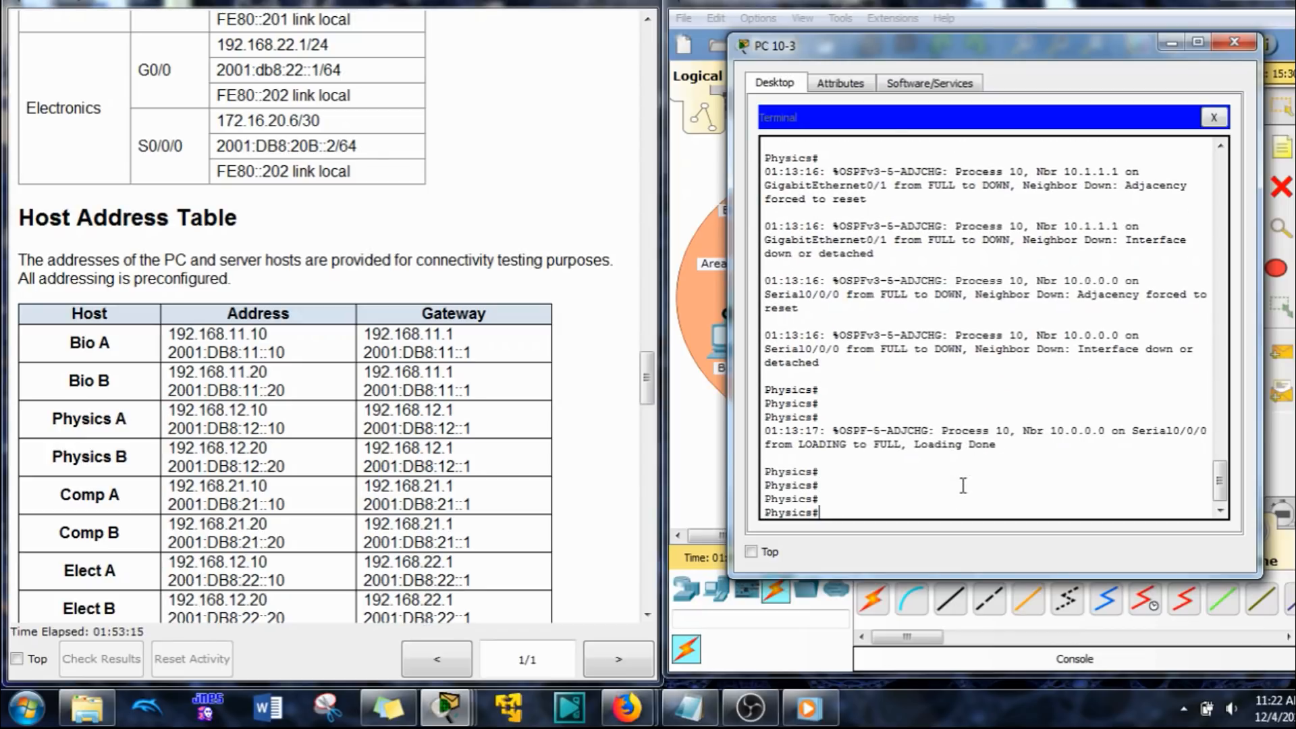
text(conf t)
key(Return)
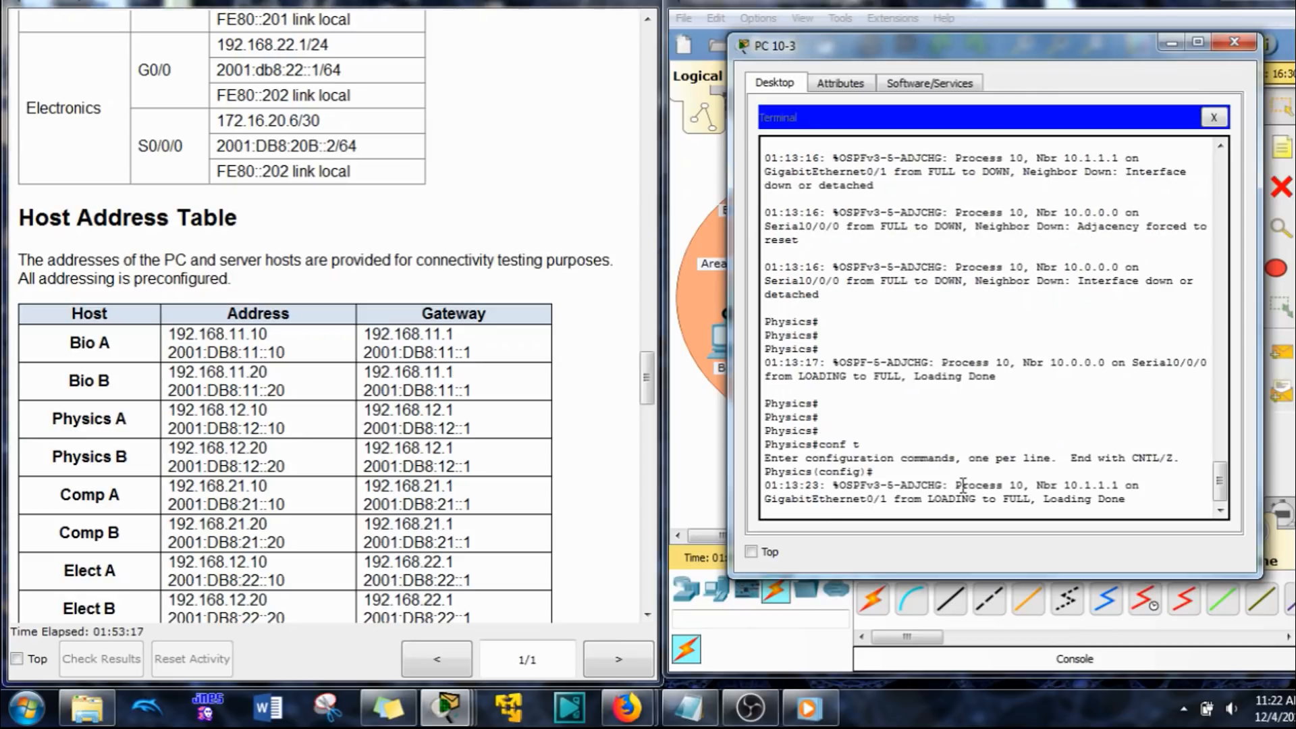
key(Return)
key(Return)
Step: Review the Step 6 OSPFv2 customization instructions, especially item 2 on keeping OSPFv2 traffic out of the host LANs
click(973, 4)
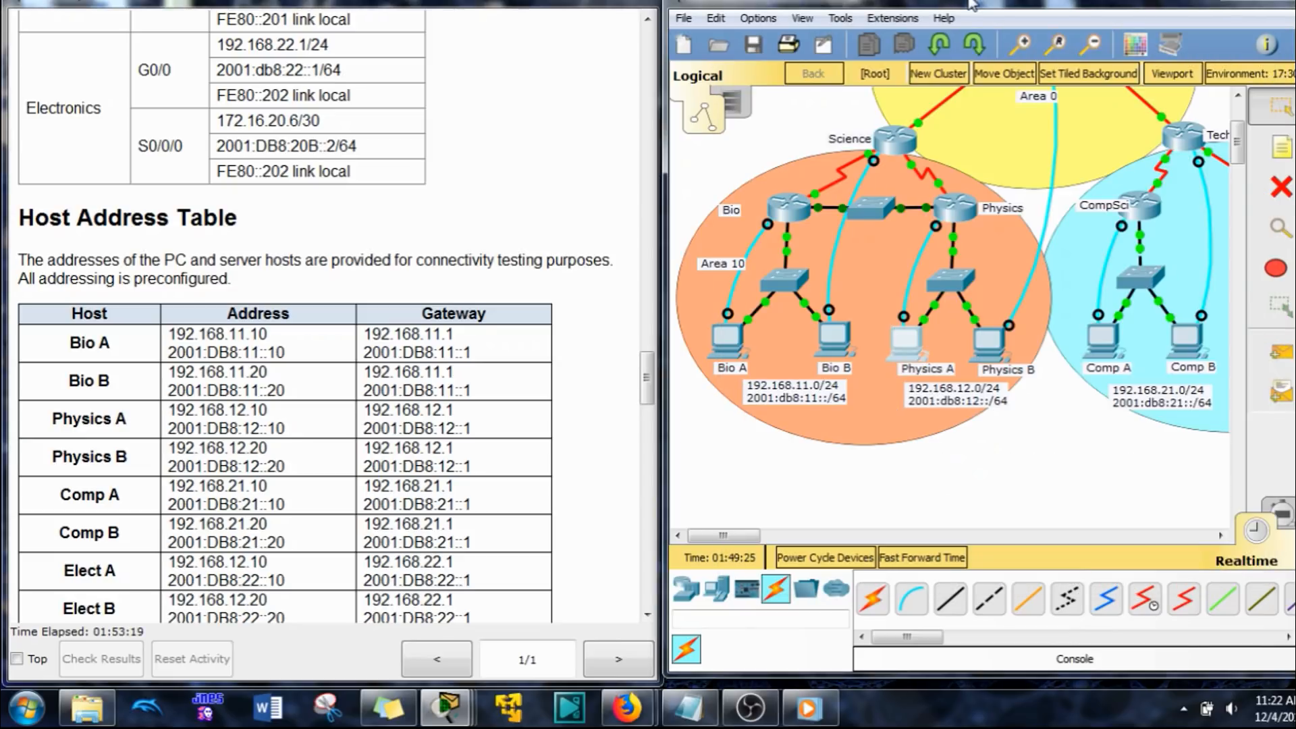
click(479, 480)
scroll(479, 480, down, 18)
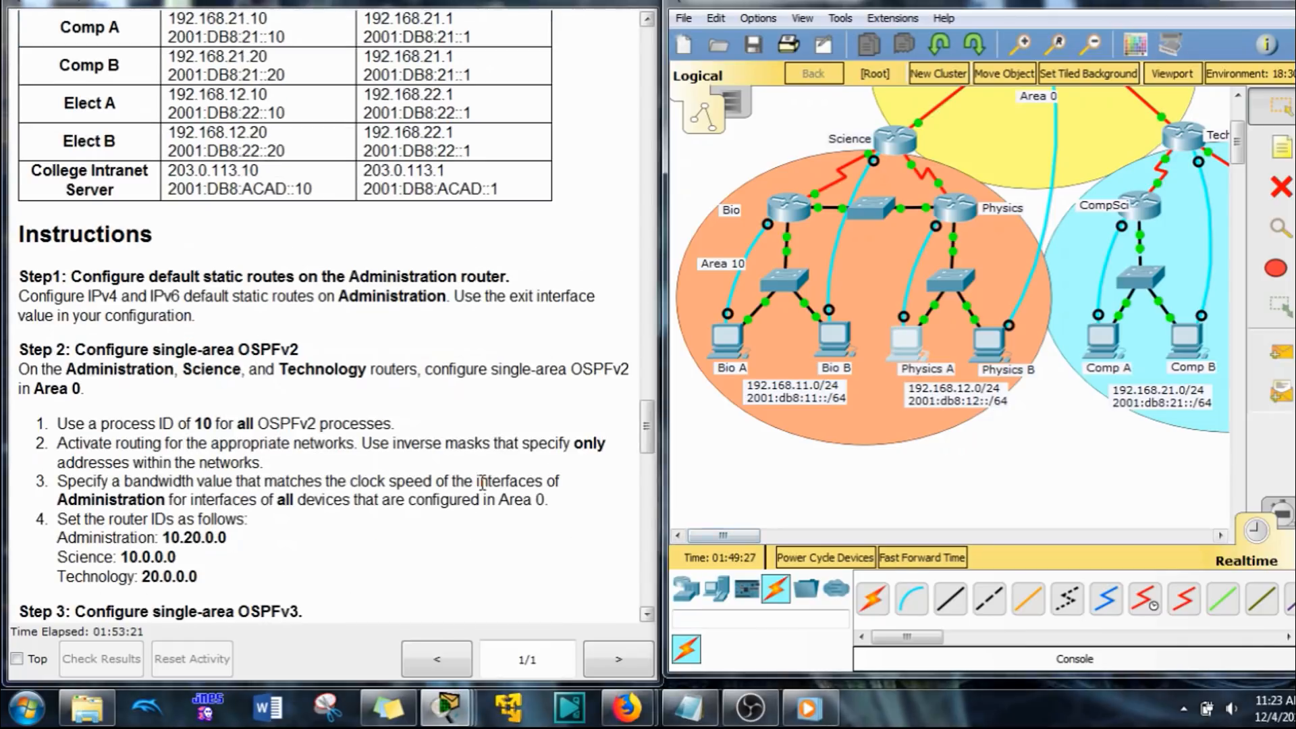
scroll(446, 428, down, 3)
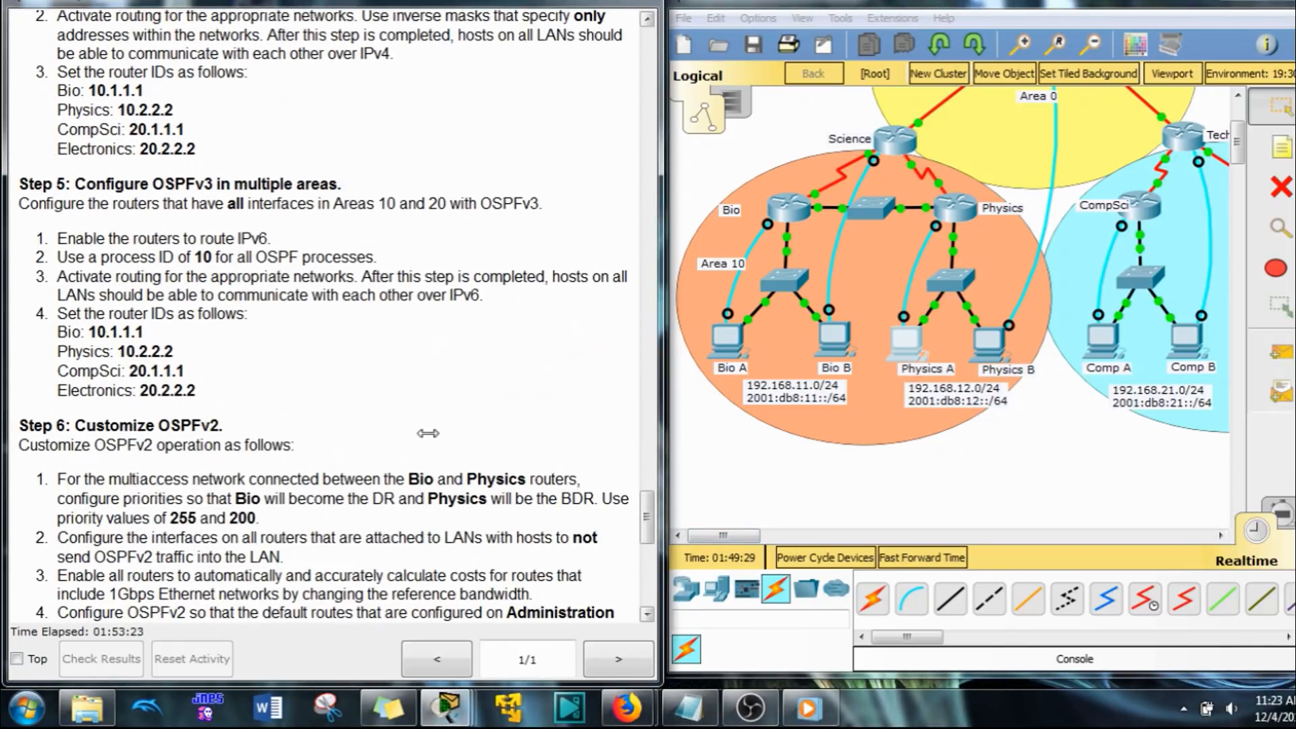
scroll(428, 439, up, 4)
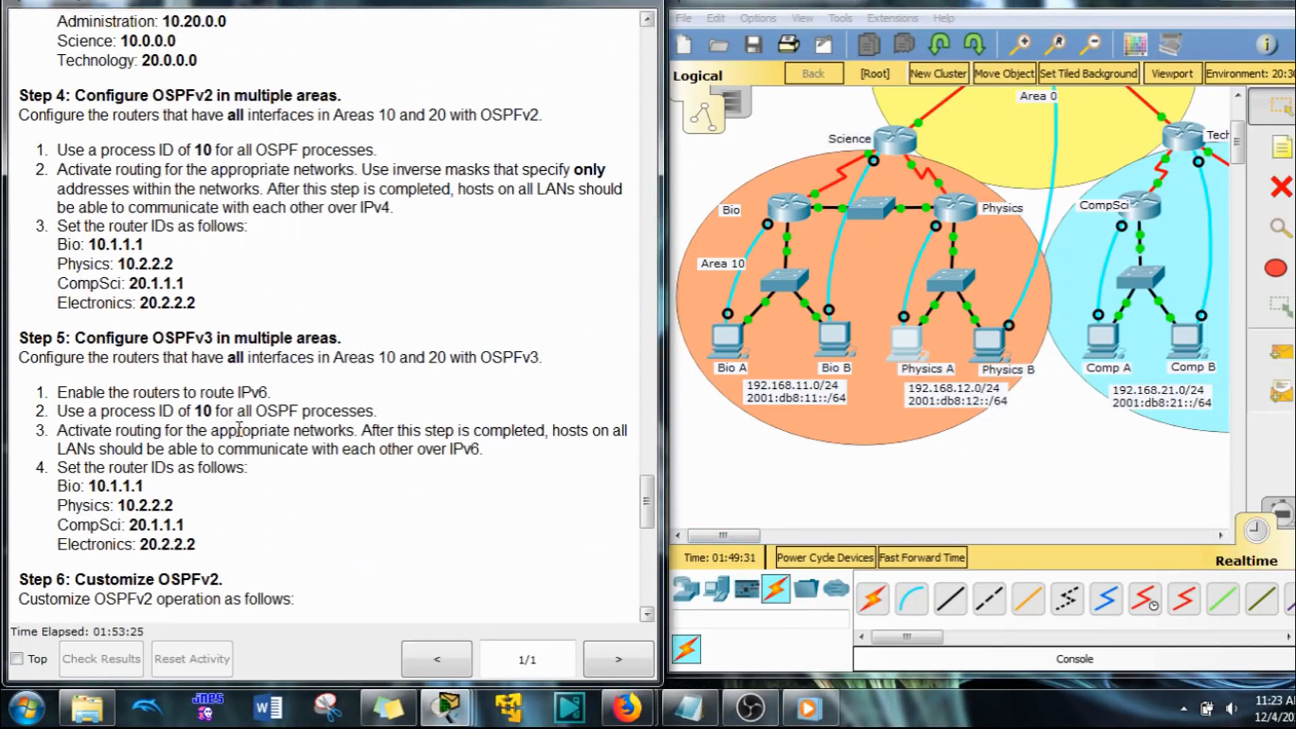
scroll(196, 426, down, 14)
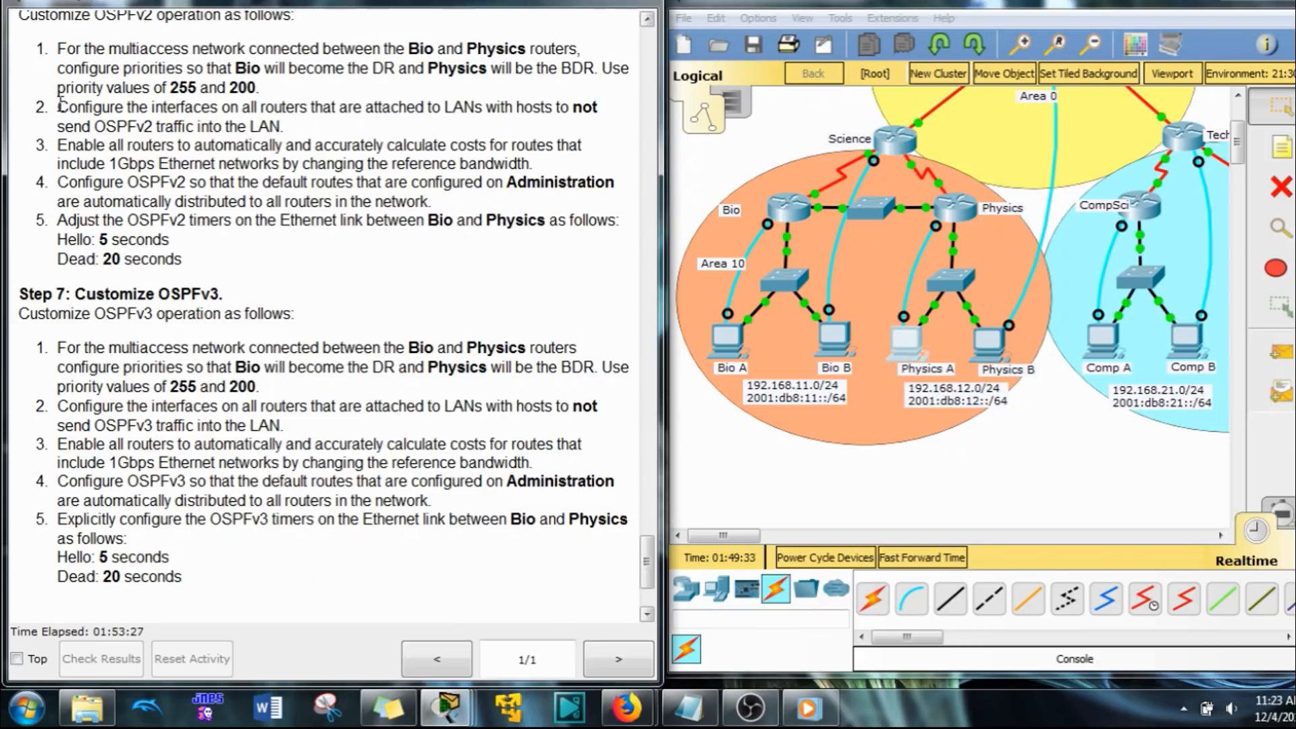
drag(59, 106, 524, 131)
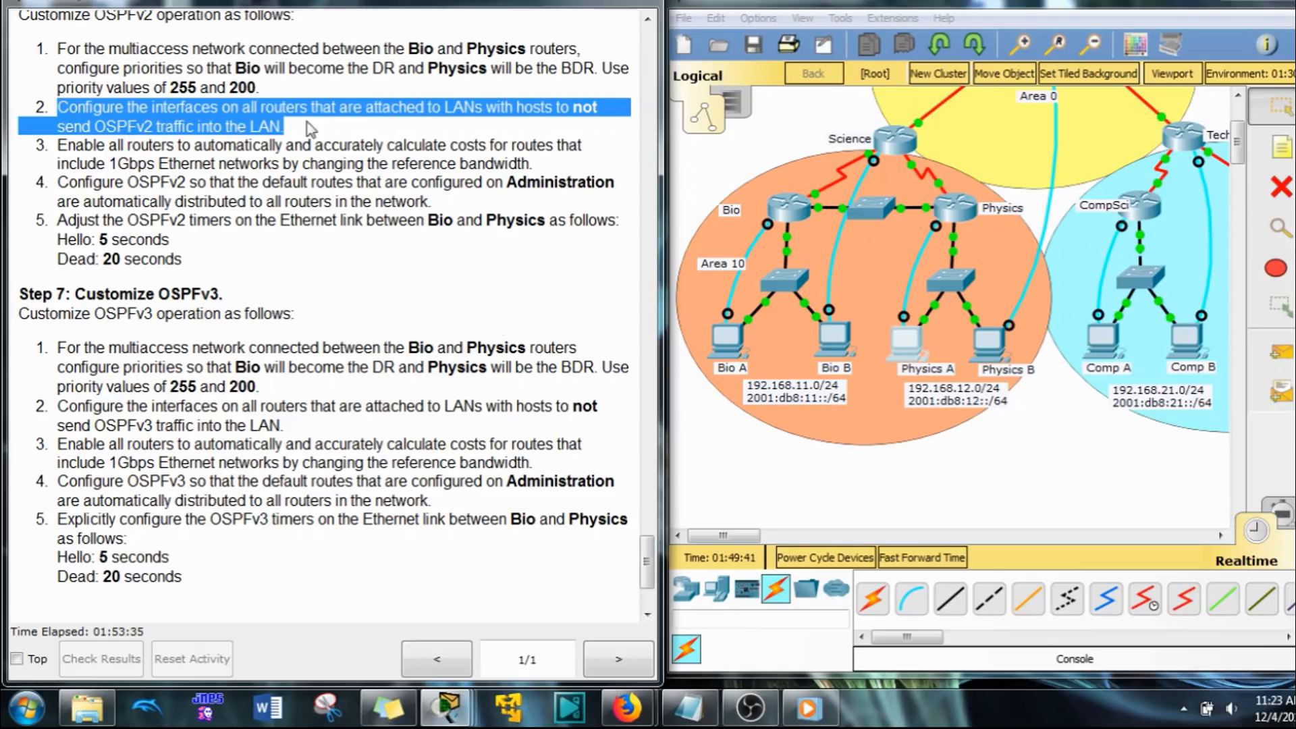
click(527, 128)
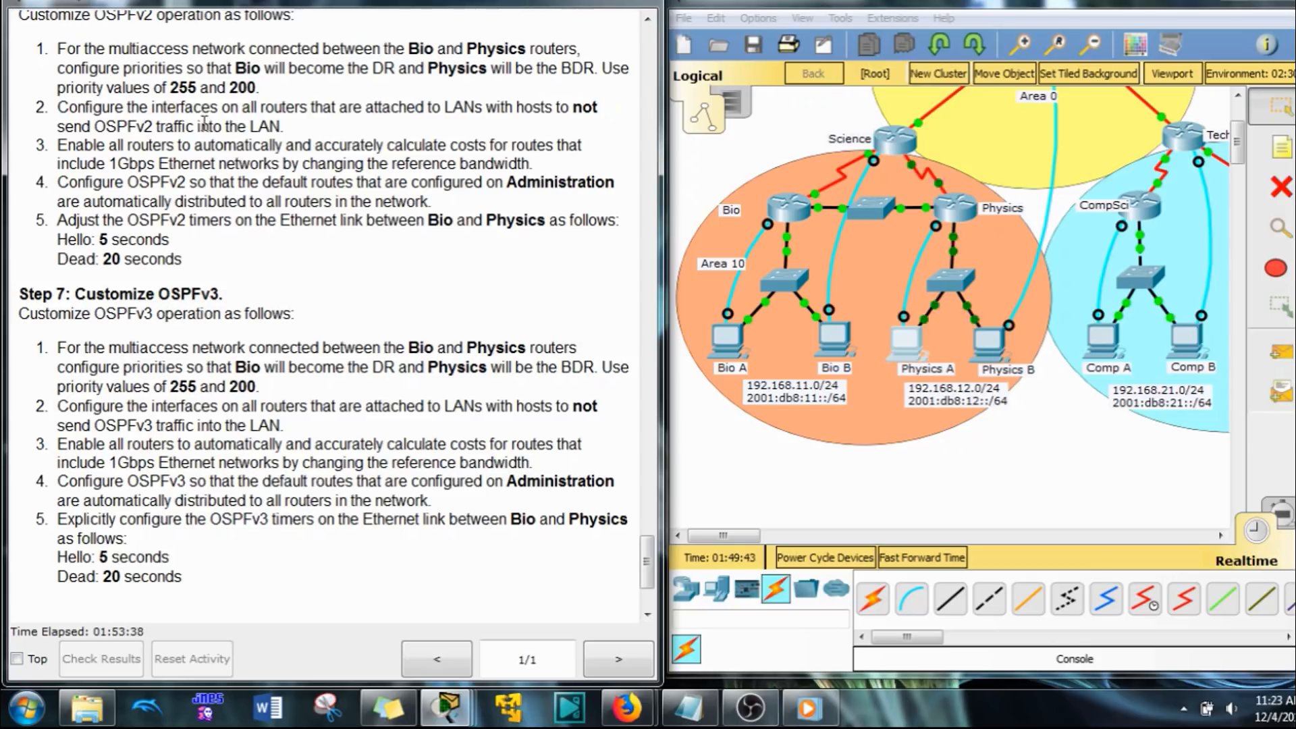
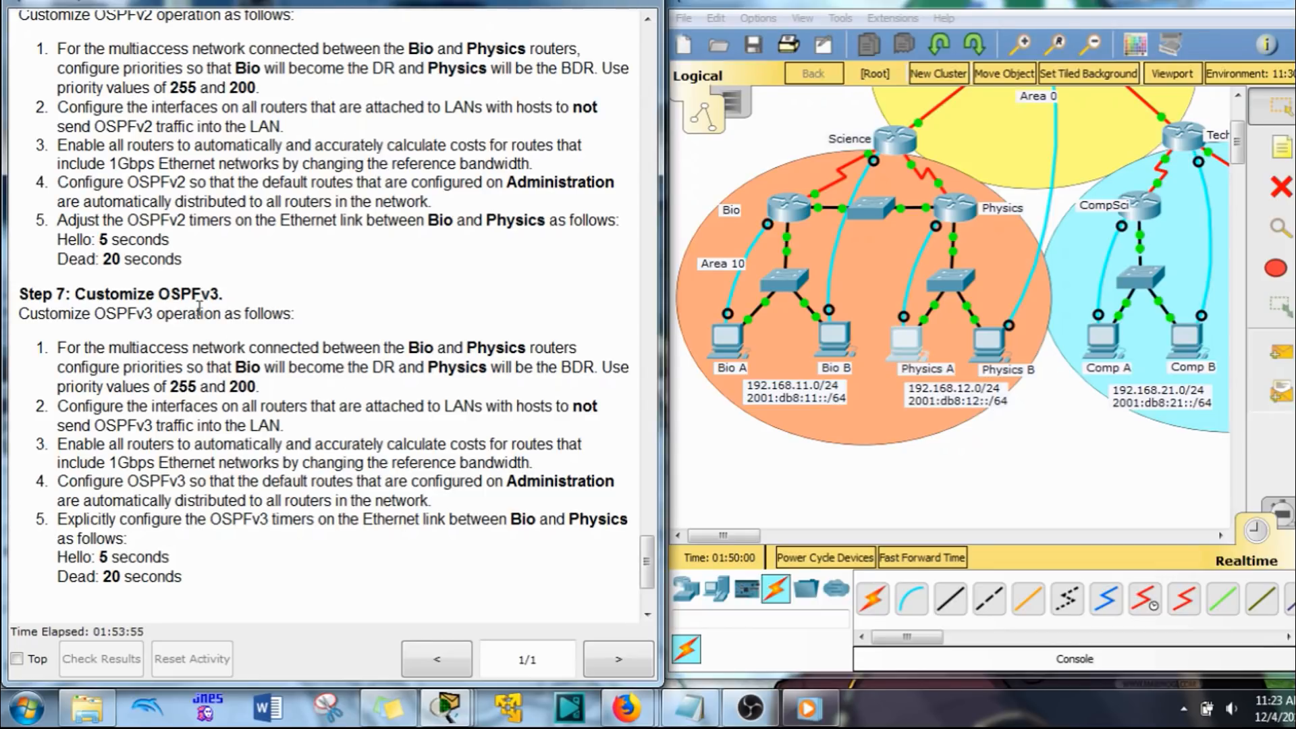
Step: Bring up the Notepad document with the router group headings and place it clear of the network topology
scroll(196, 305, up, 1)
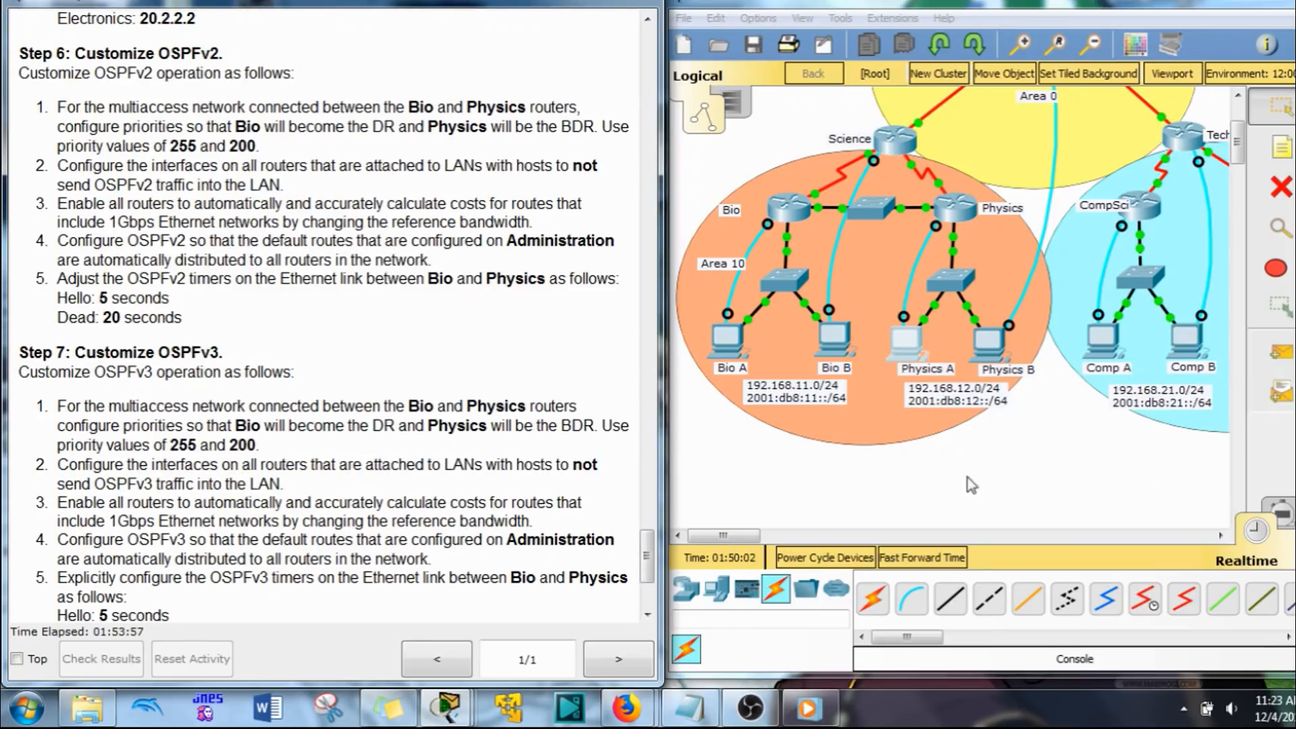
drag(1237, 142, 1237, 129)
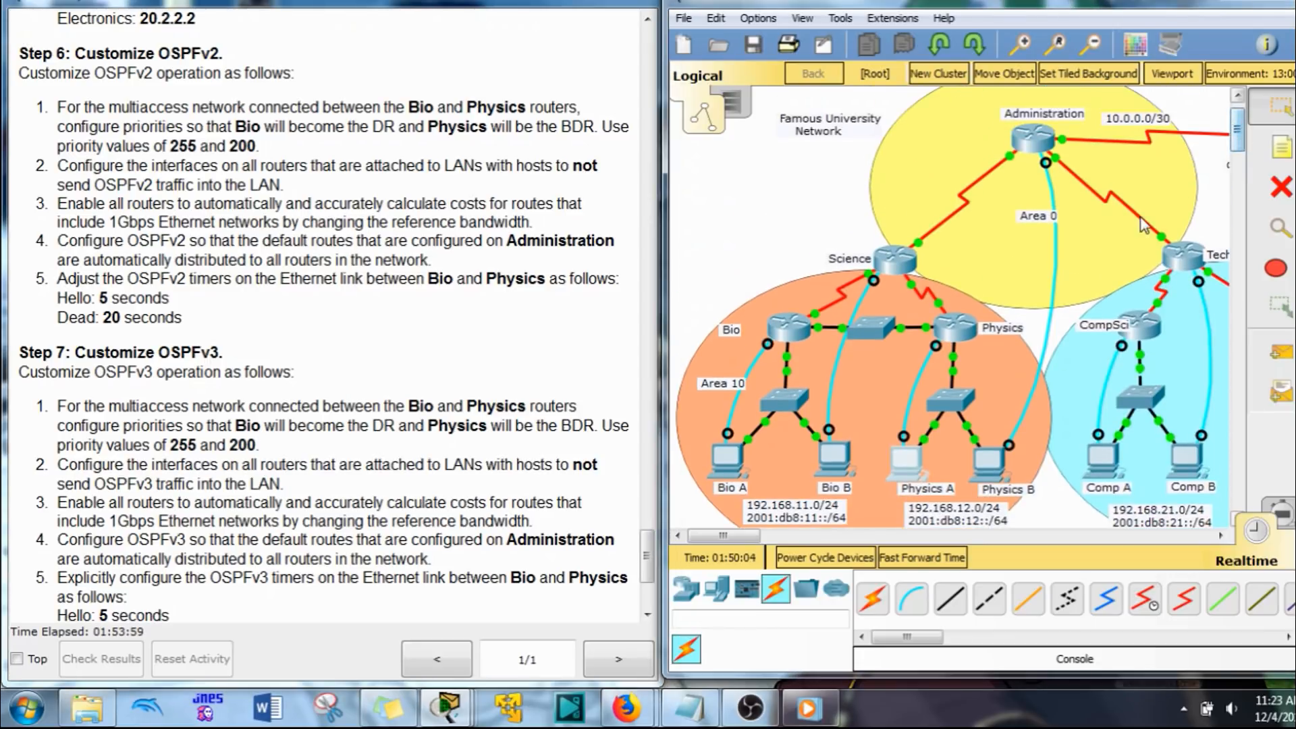
click(720, 702)
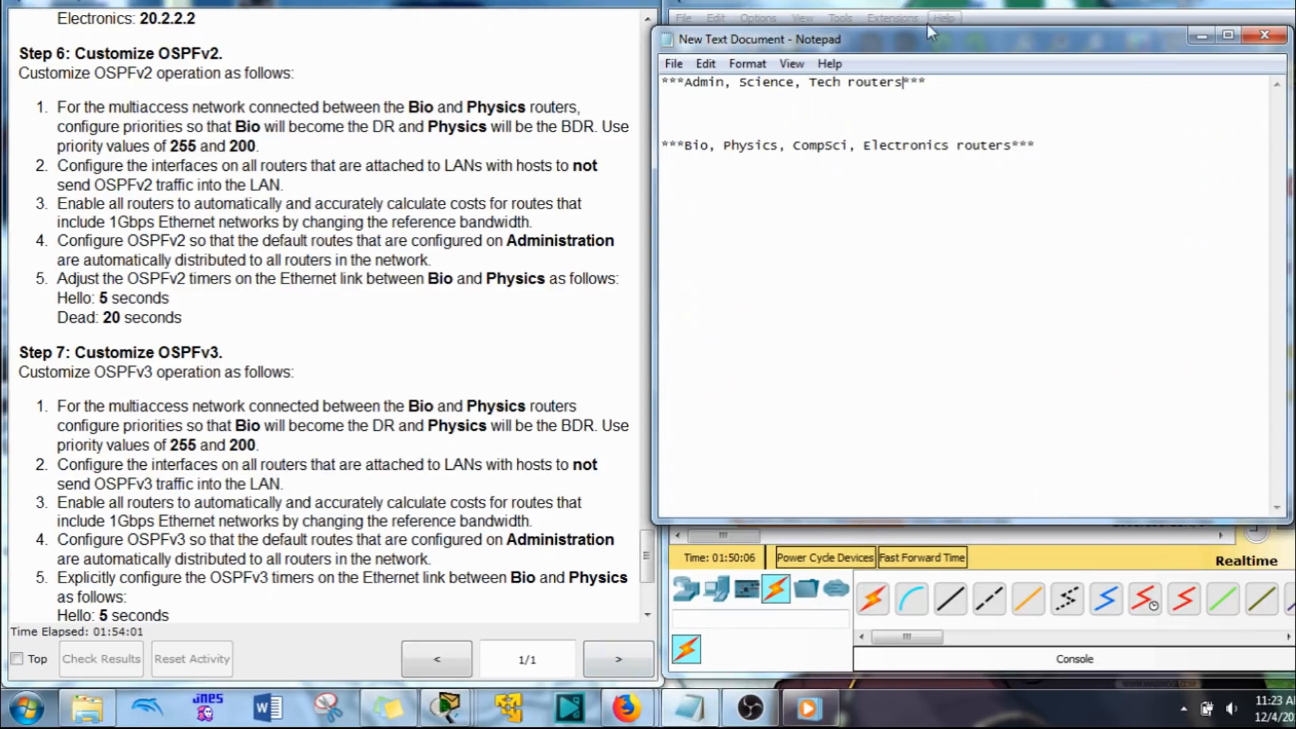
drag(1041, 42, 476, 37)
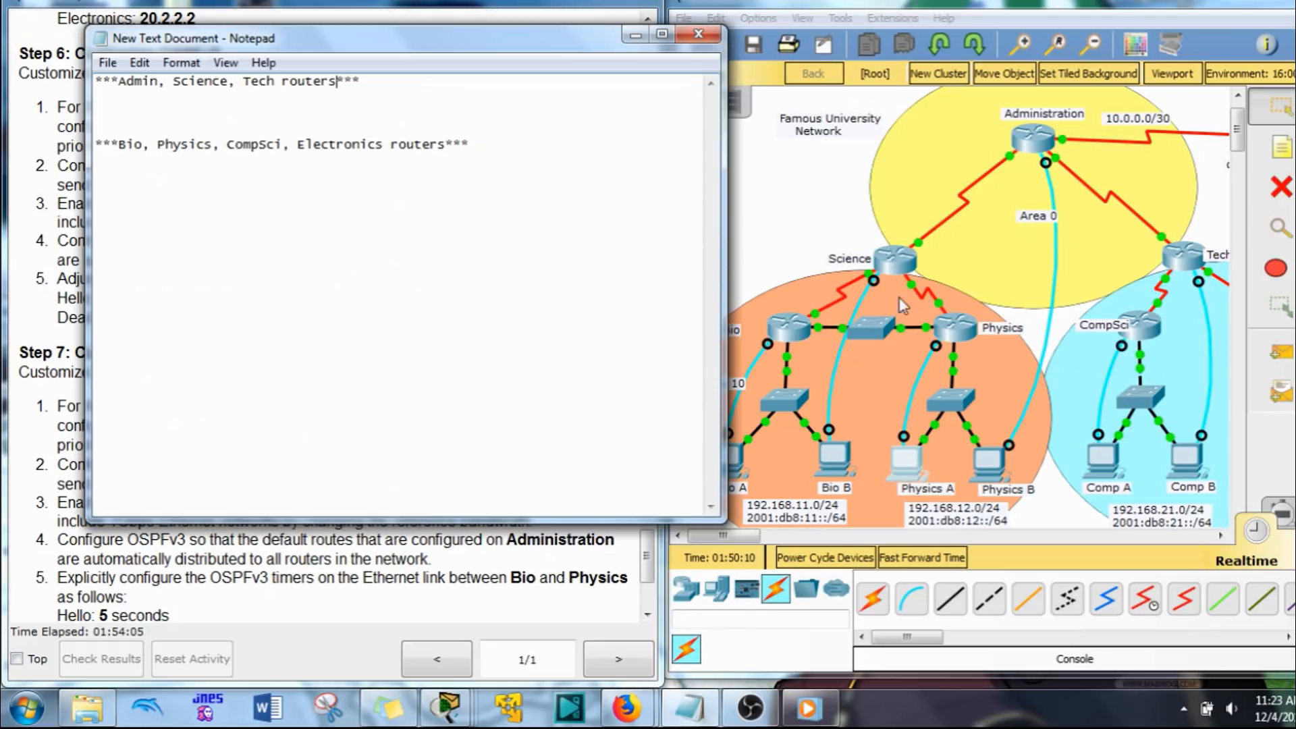
Step: Write router ospf 10 in the Science router's terminal on Bio B and copy it beneath the Admin, Science, Tech heading in Notepad
click(831, 481)
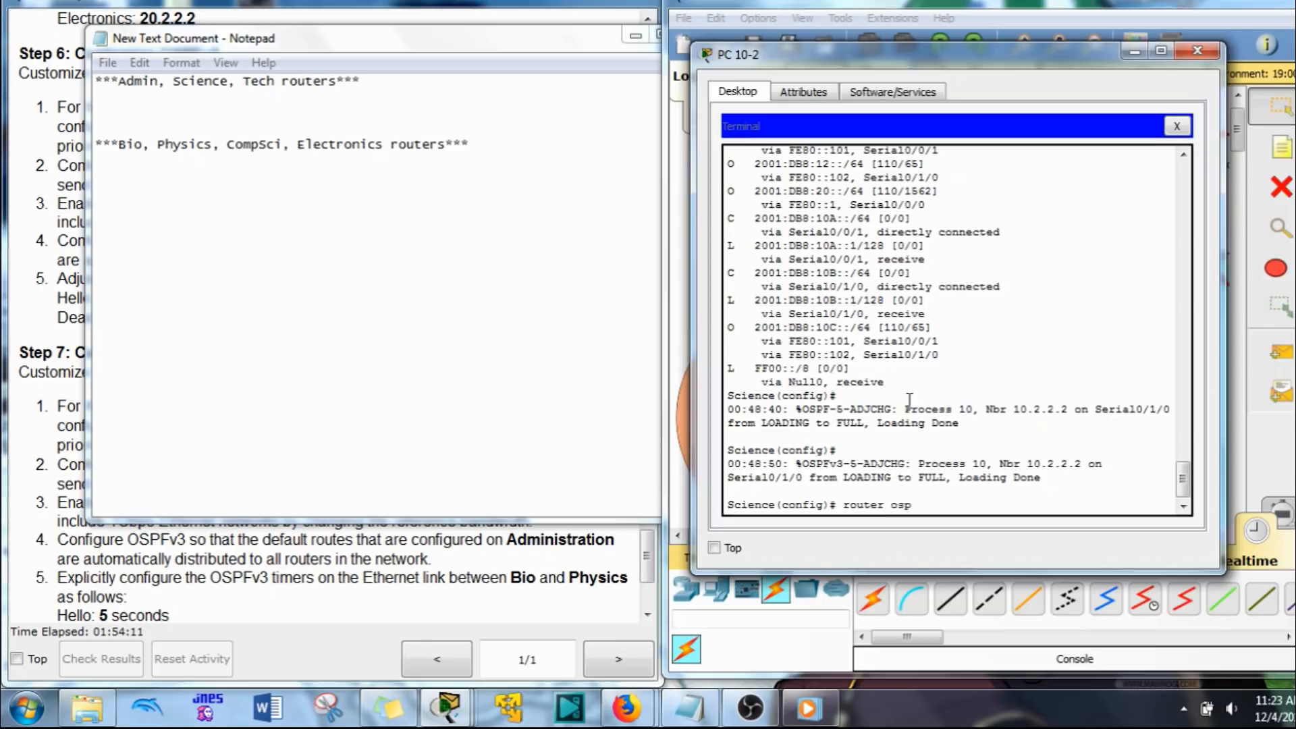
drag(948, 504, 843, 504)
right_click(861, 503)
click(896, 520)
click(311, 264)
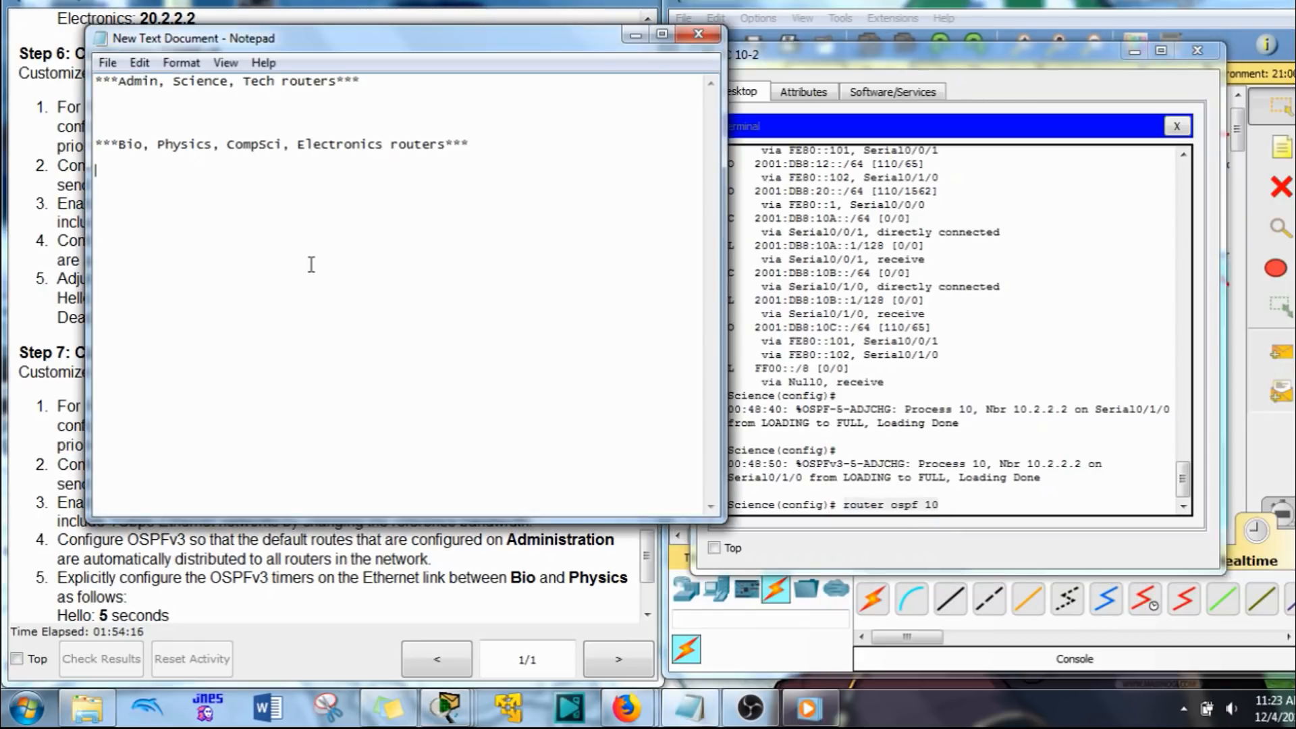
right_click(290, 257)
click(148, 106)
key(Return)
click(126, 105)
right_click(124, 109)
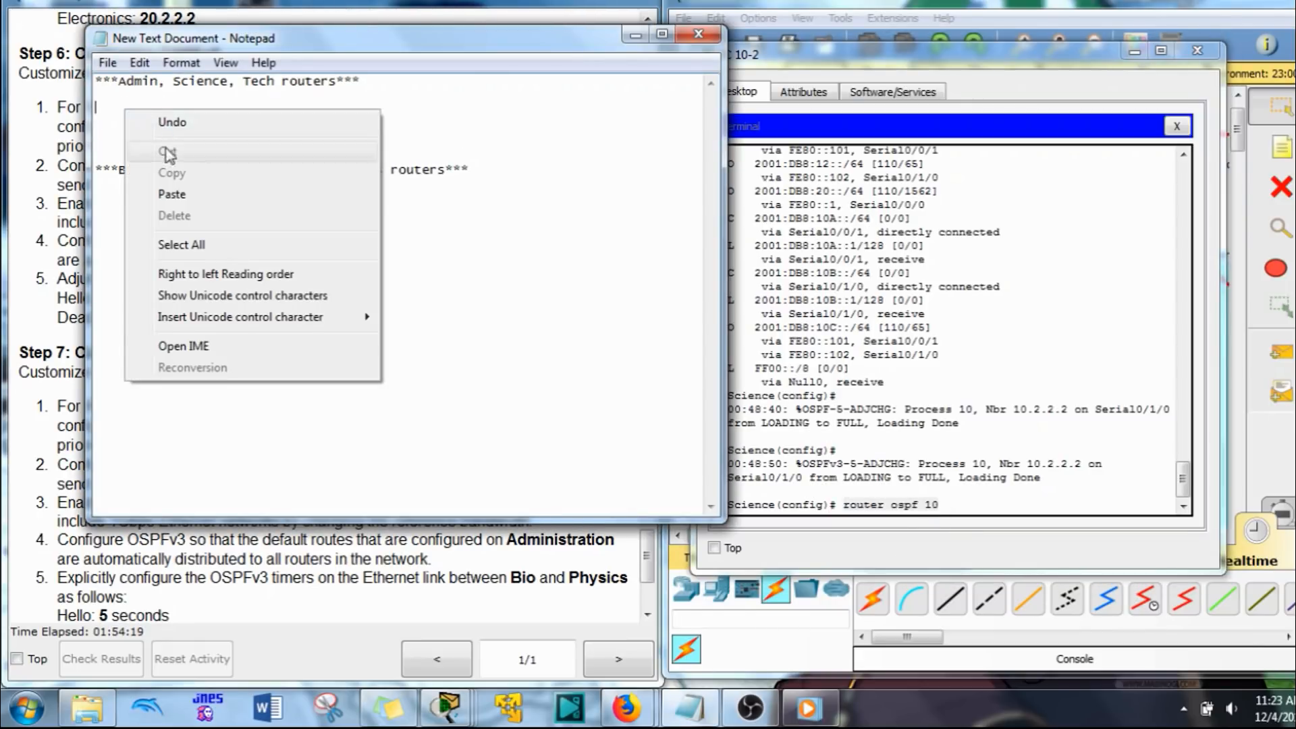
click(171, 194)
Step: Enter OSPF process 10 configuration on the Science router and write auto-cost reference-bandwidth 1000, checking the allowed bandwidth values
click(938, 513)
key(Return)
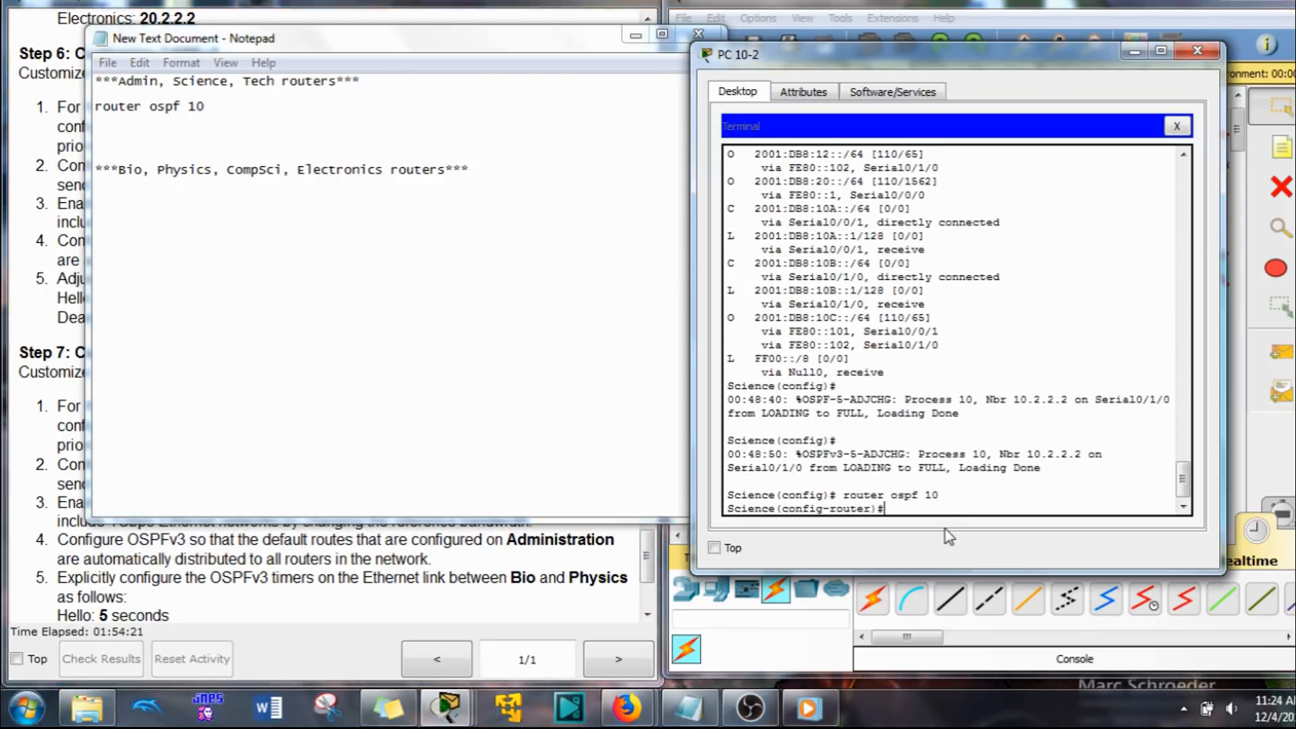
text(a)
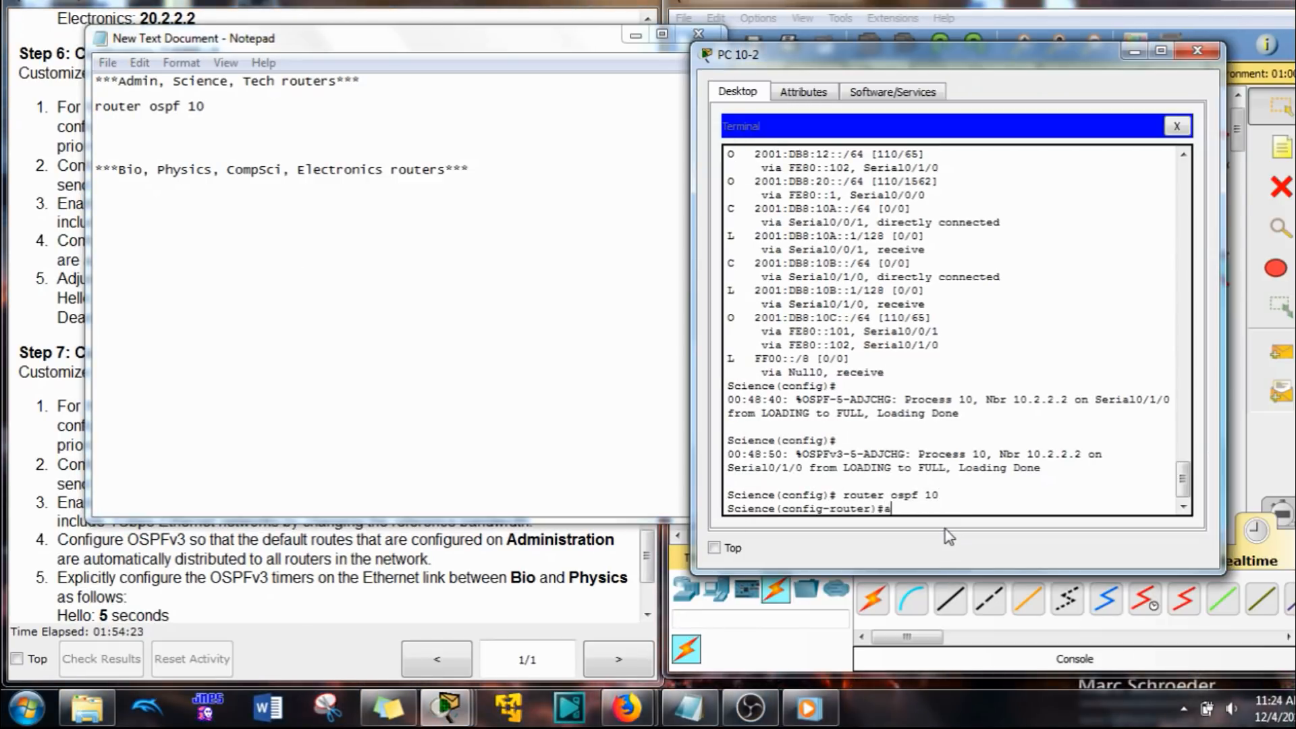
text(u)
key(Tab)
text(b)
key(Tab)
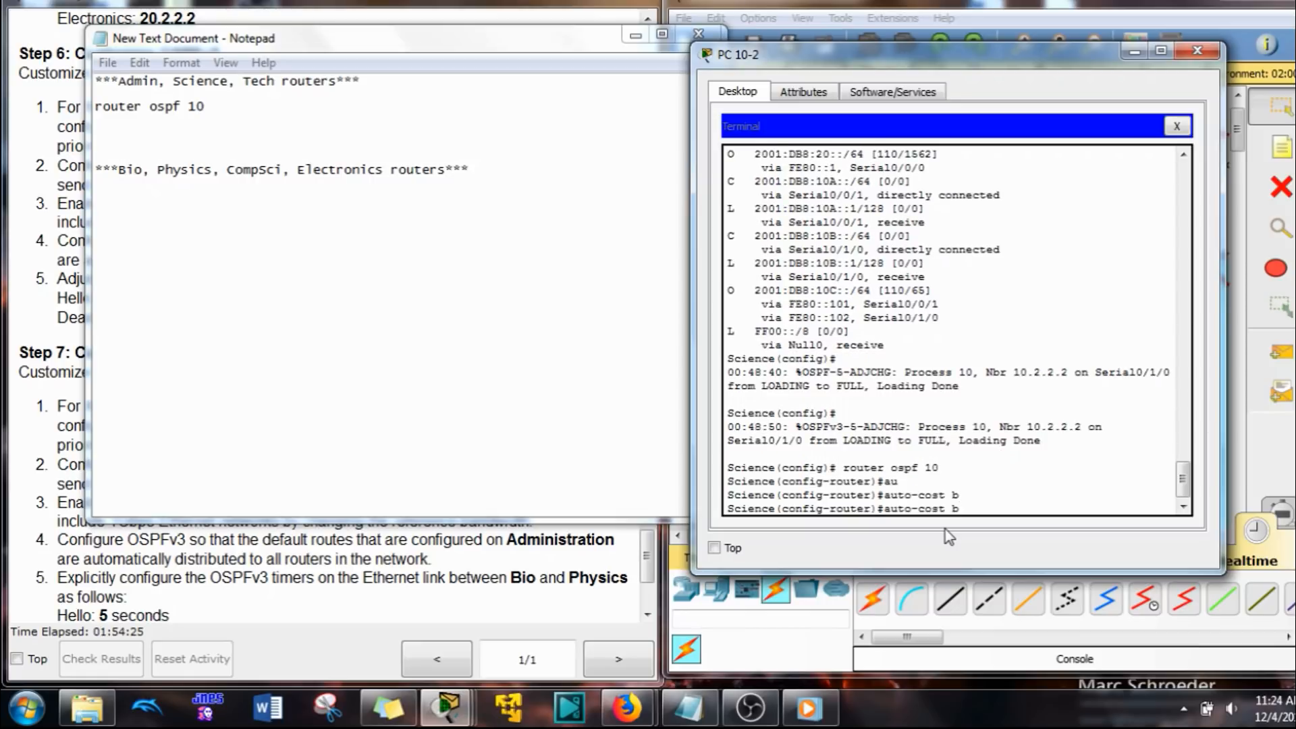
text(re)
key(Tab)
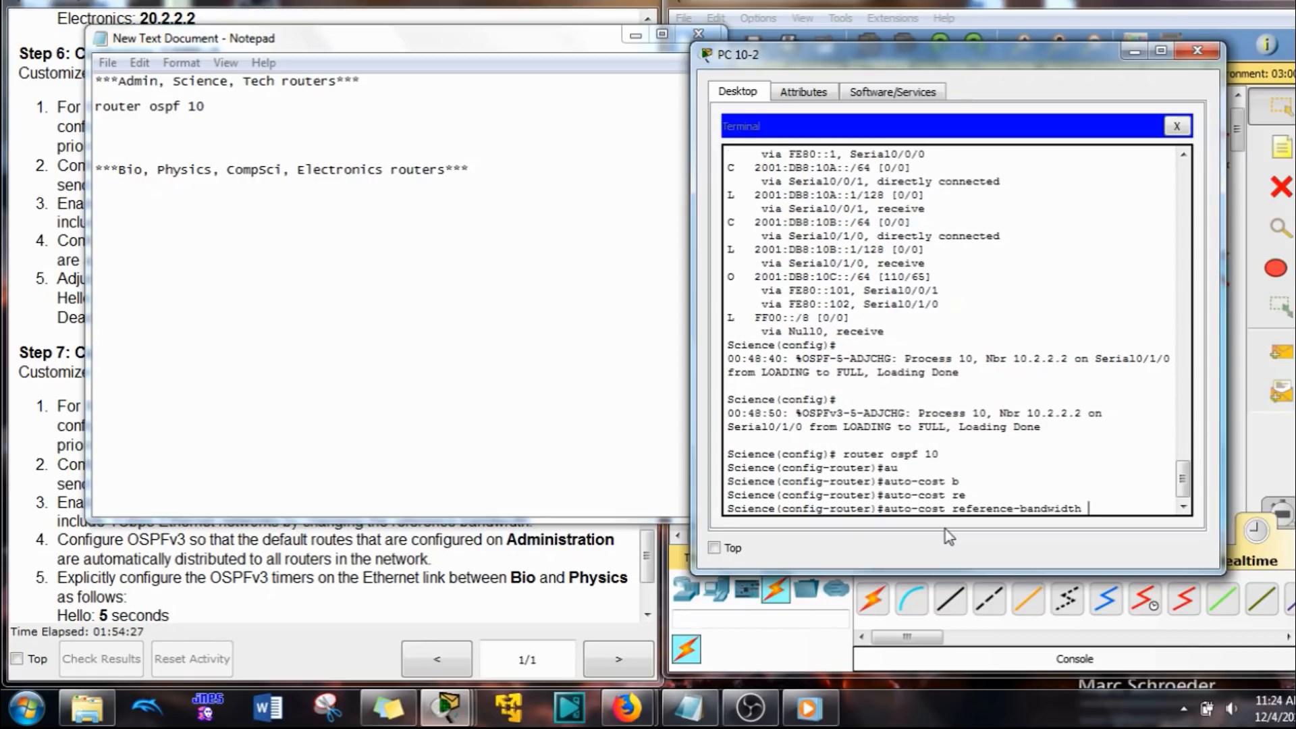
text(?)
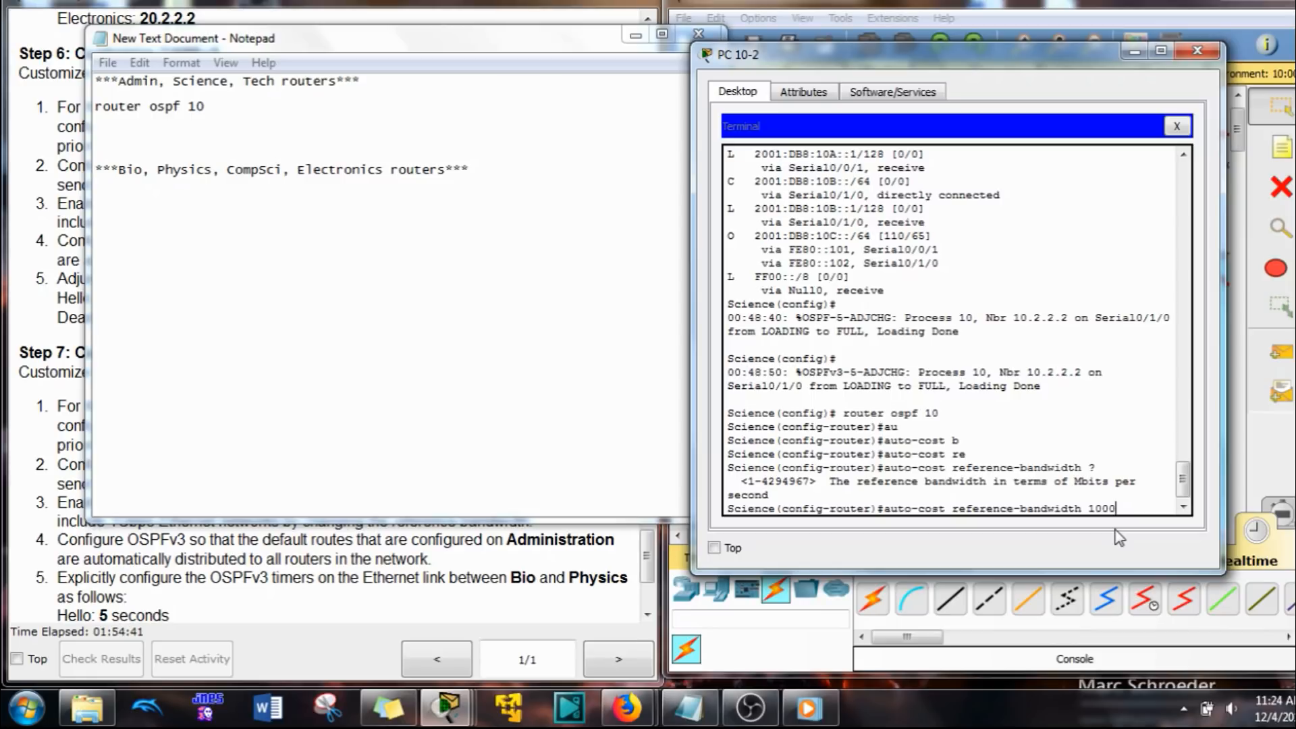
Step: Copy auto-cost reference-bandwidth 1000 from the Science terminal beneath router ospf 10 in Notepad and add an exit line
drag(1119, 509, 894, 508)
right_click(888, 508)
click(934, 542)
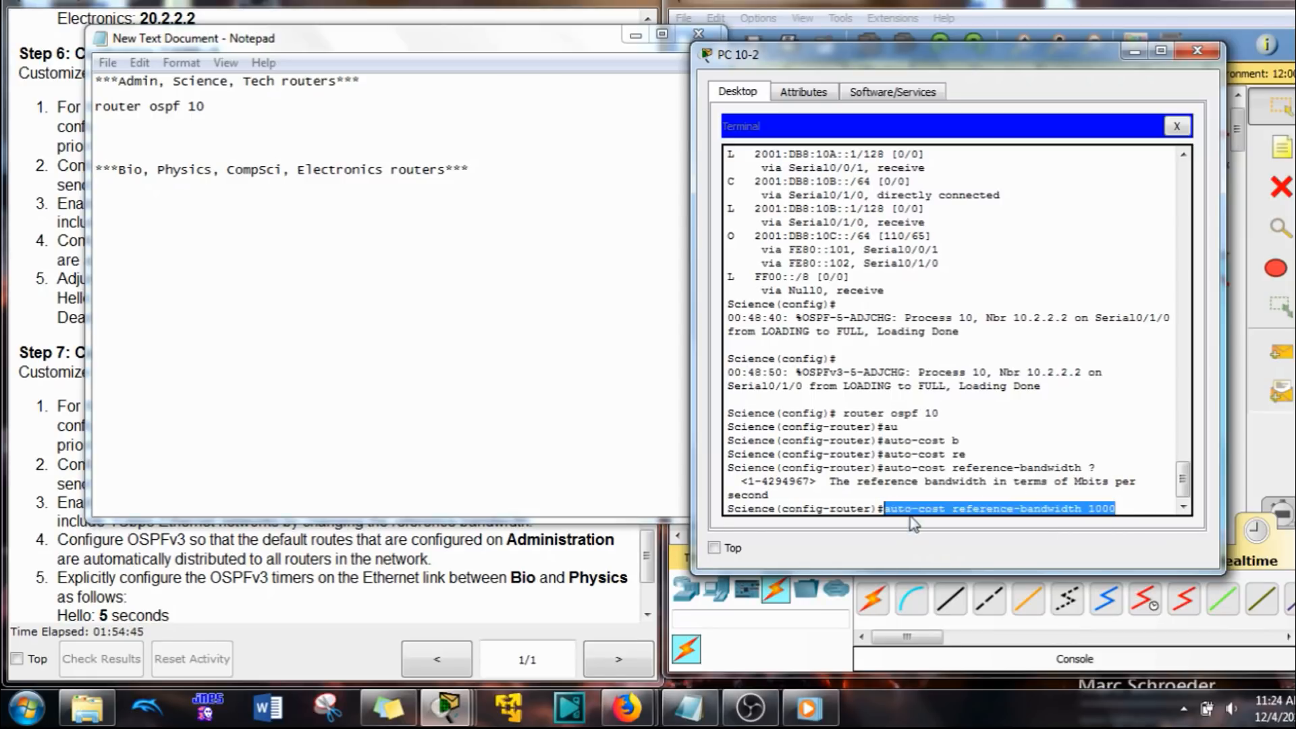
click(112, 120)
right_click(112, 120)
click(169, 205)
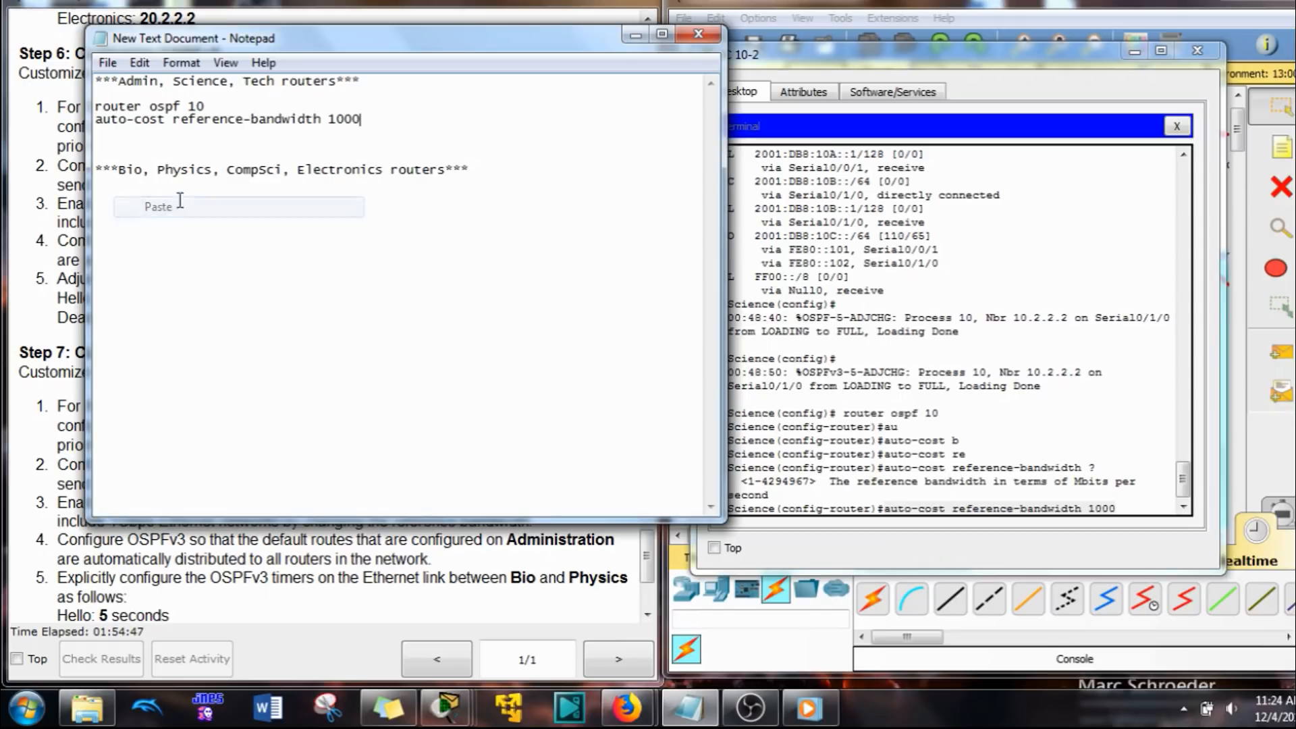
key(Return)
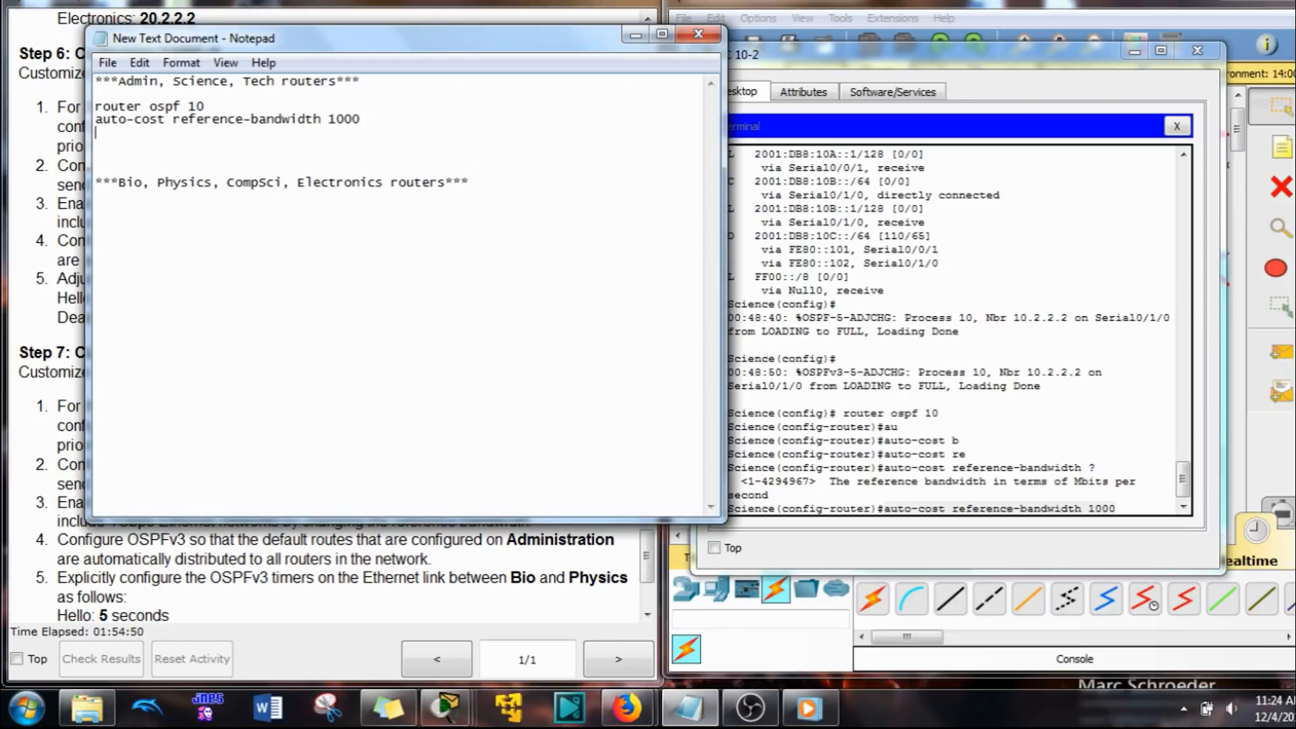
text(exit)
key(Return)
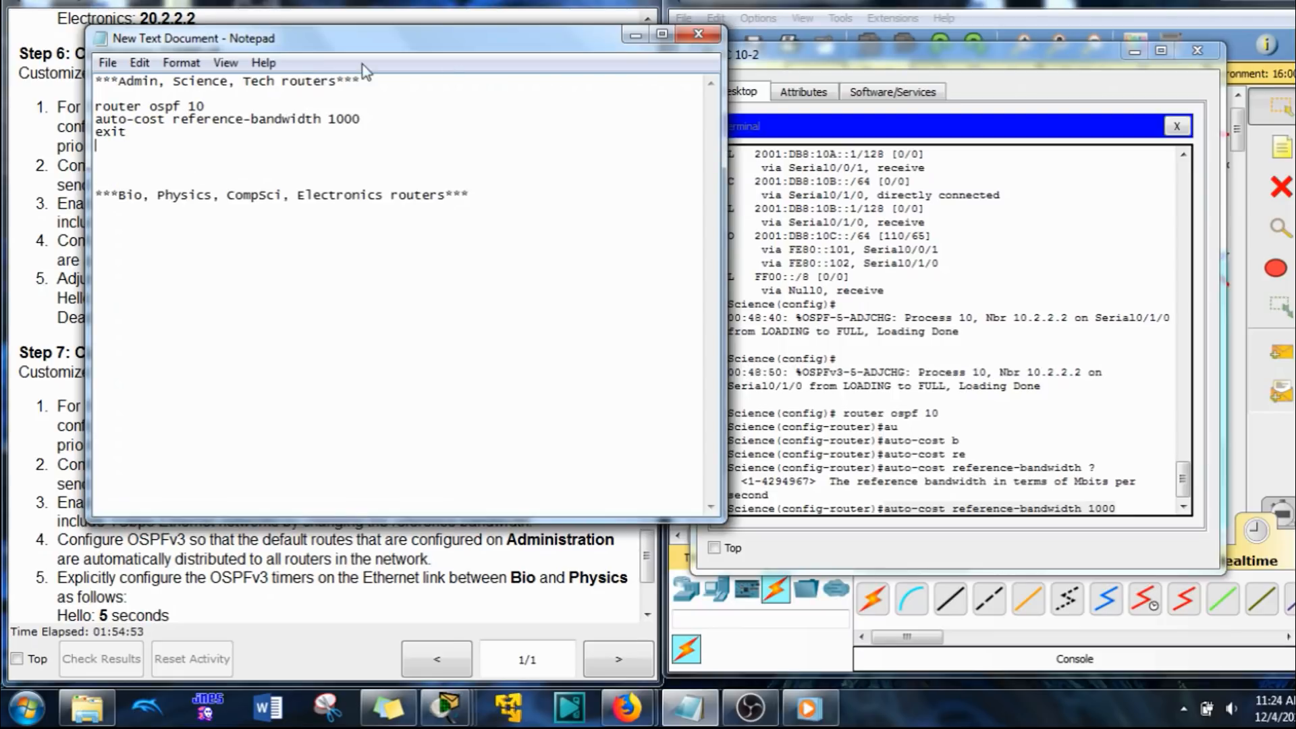
Step: Duplicate the three OSPF command lines directly below and change the copy's first line to ipv6 router ospf 10
drag(127, 132, 95, 106)
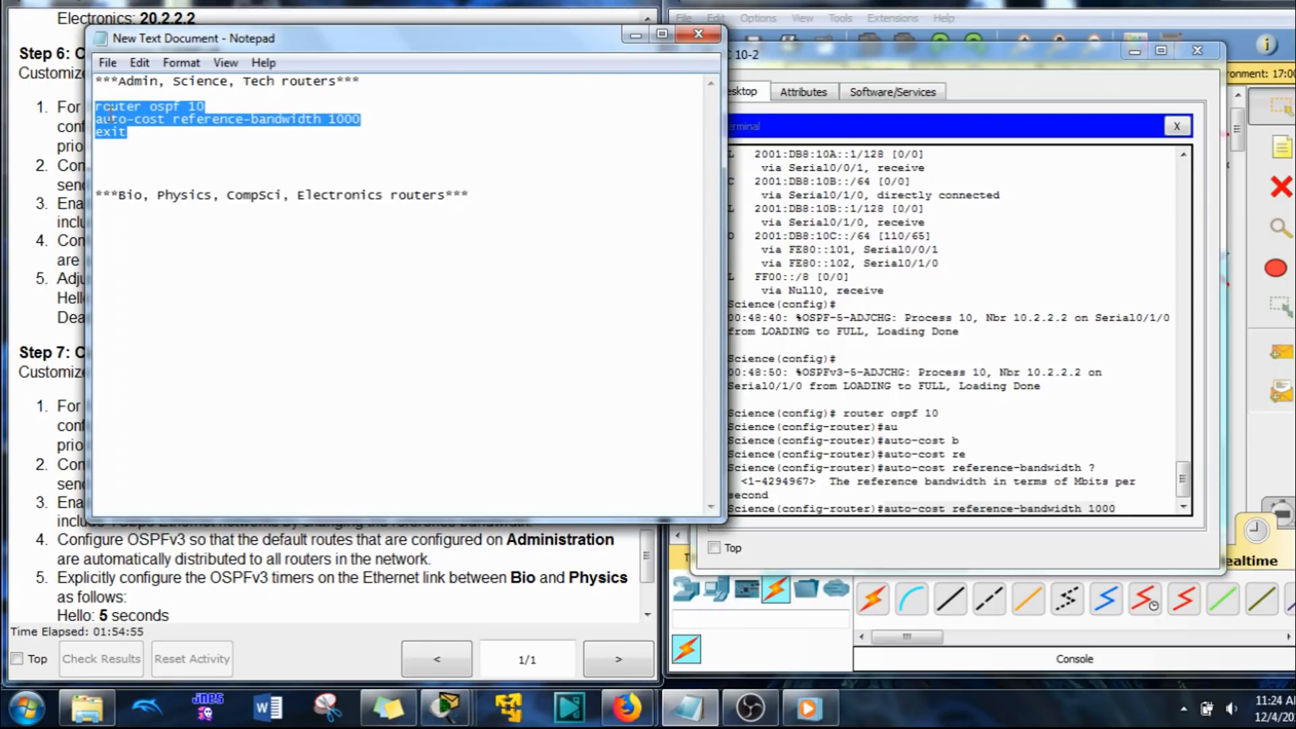
key(ctrl+c)
click(124, 145)
key(ctrl+v)
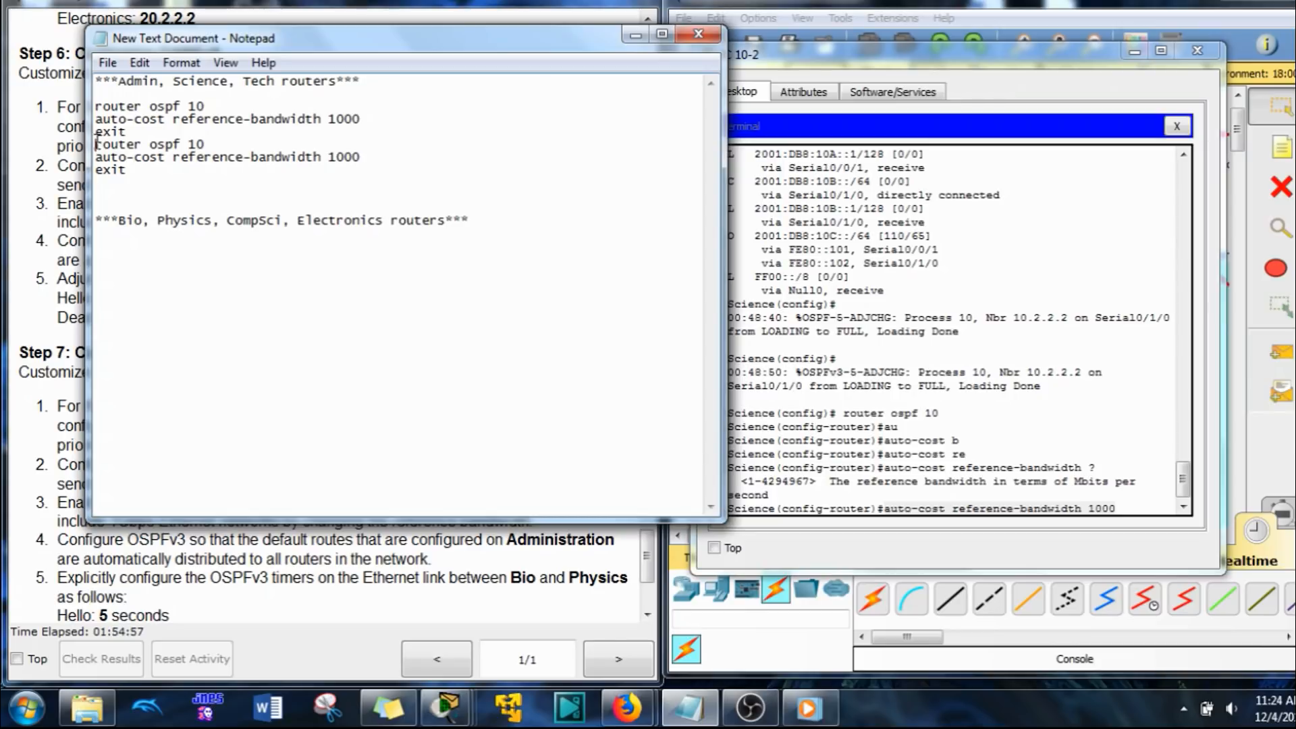
click(95, 143)
text(19)
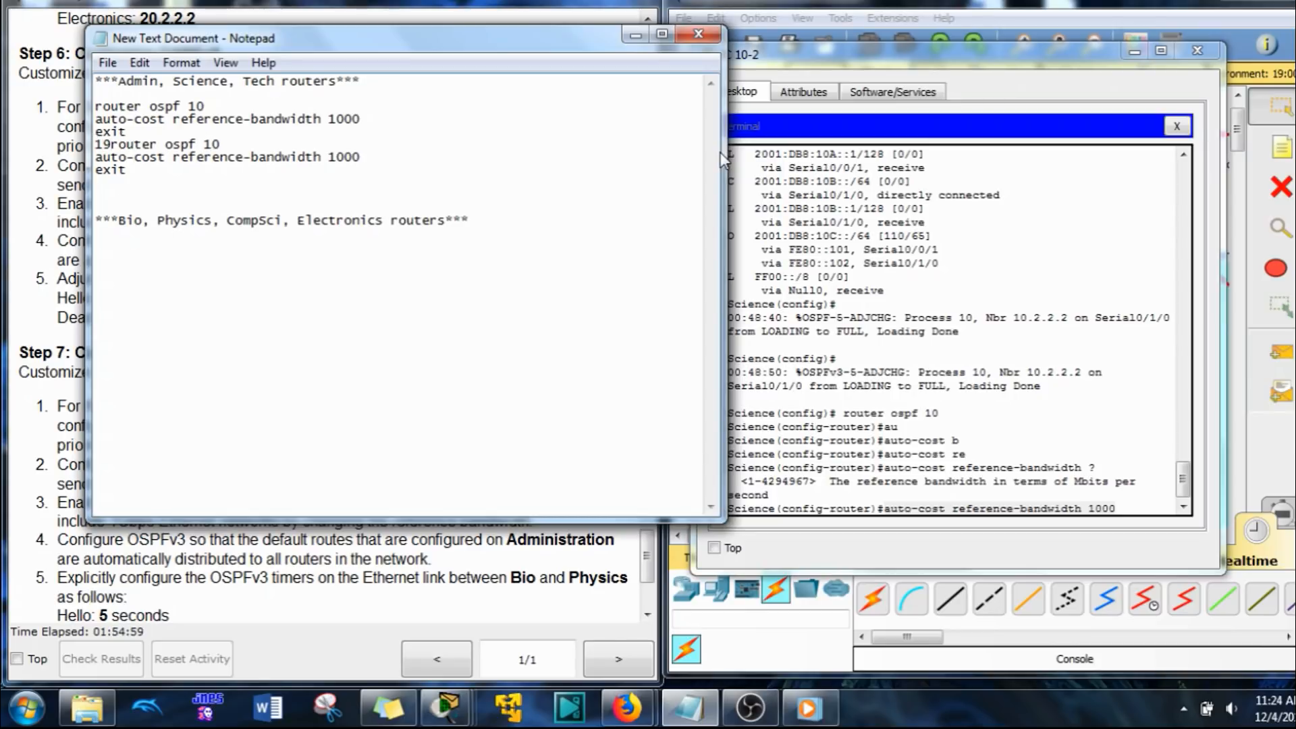
key(BackSpace)
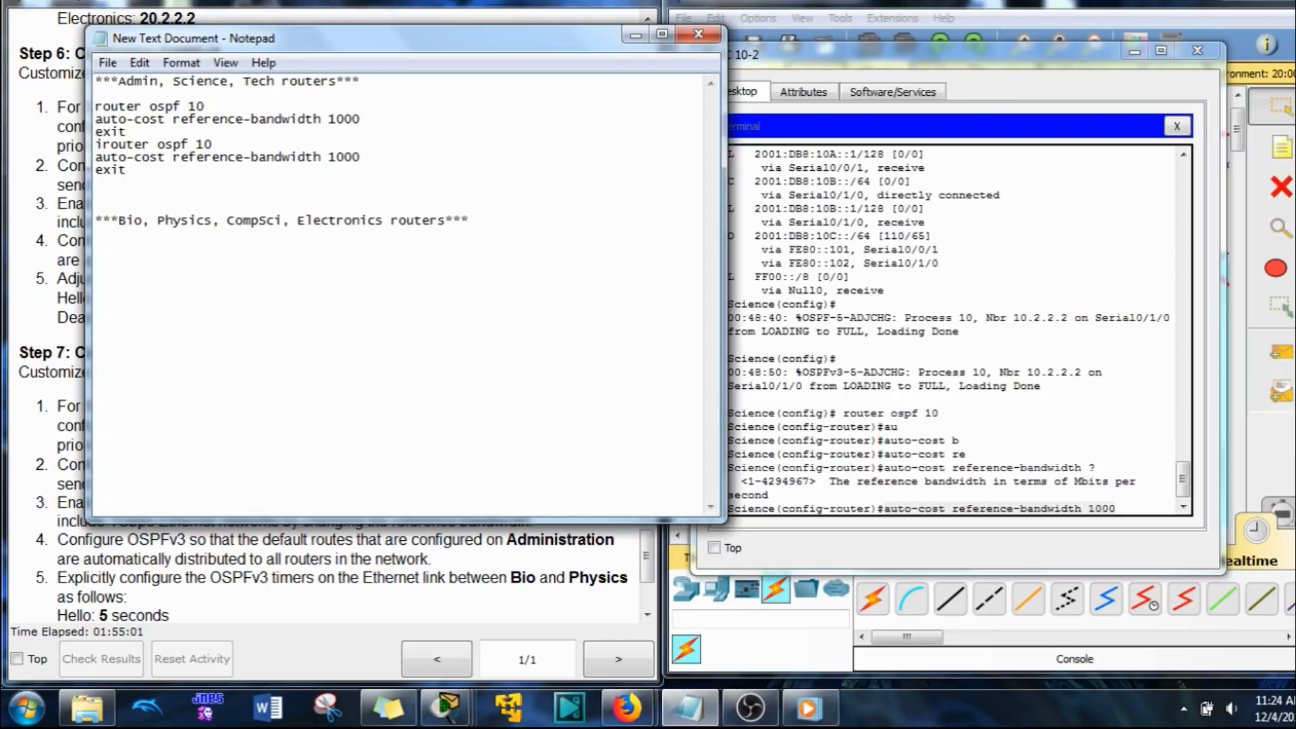
text(pv6)
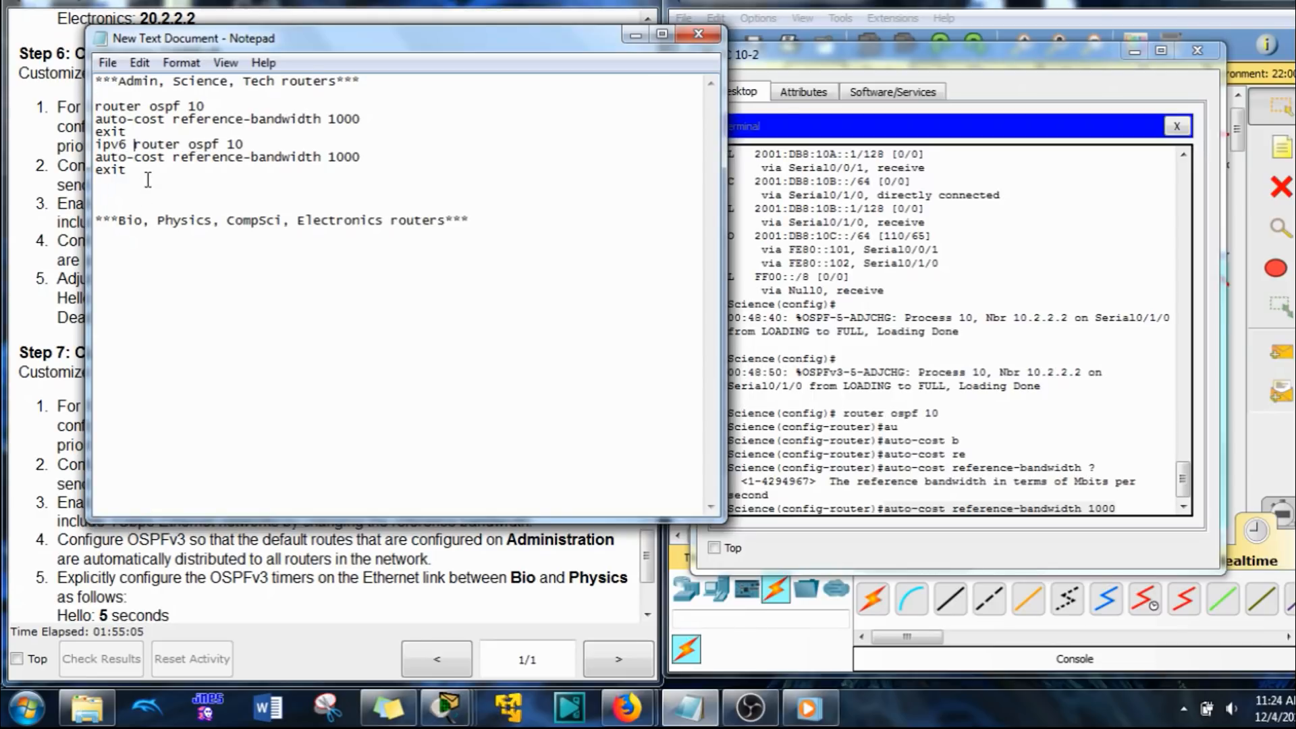
Step: Copy both OSPF command blocks beneath the Bio, Physics, CompSci, Electronics heading and insert a blank line before each exit there
drag(128, 170, 72, 105)
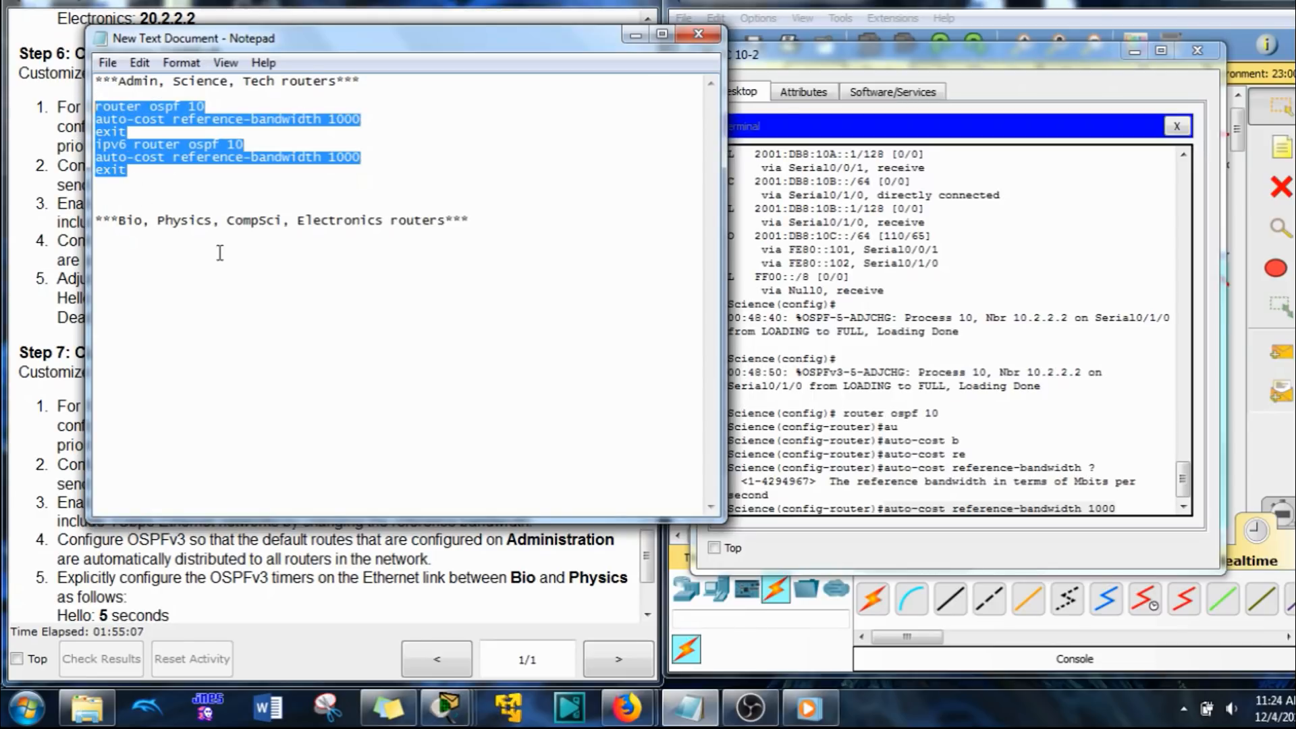
click(104, 262)
key(ctrl+v)
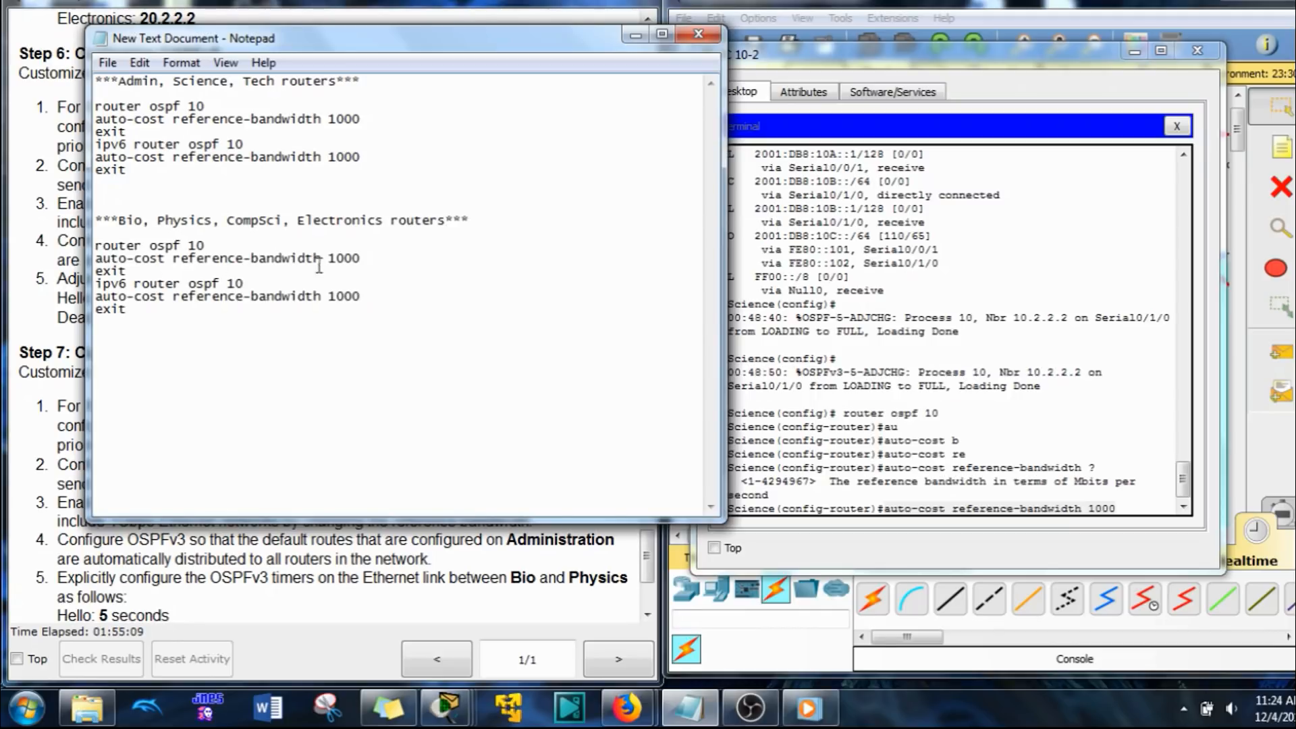
click(373, 260)
key(Return)
click(370, 305)
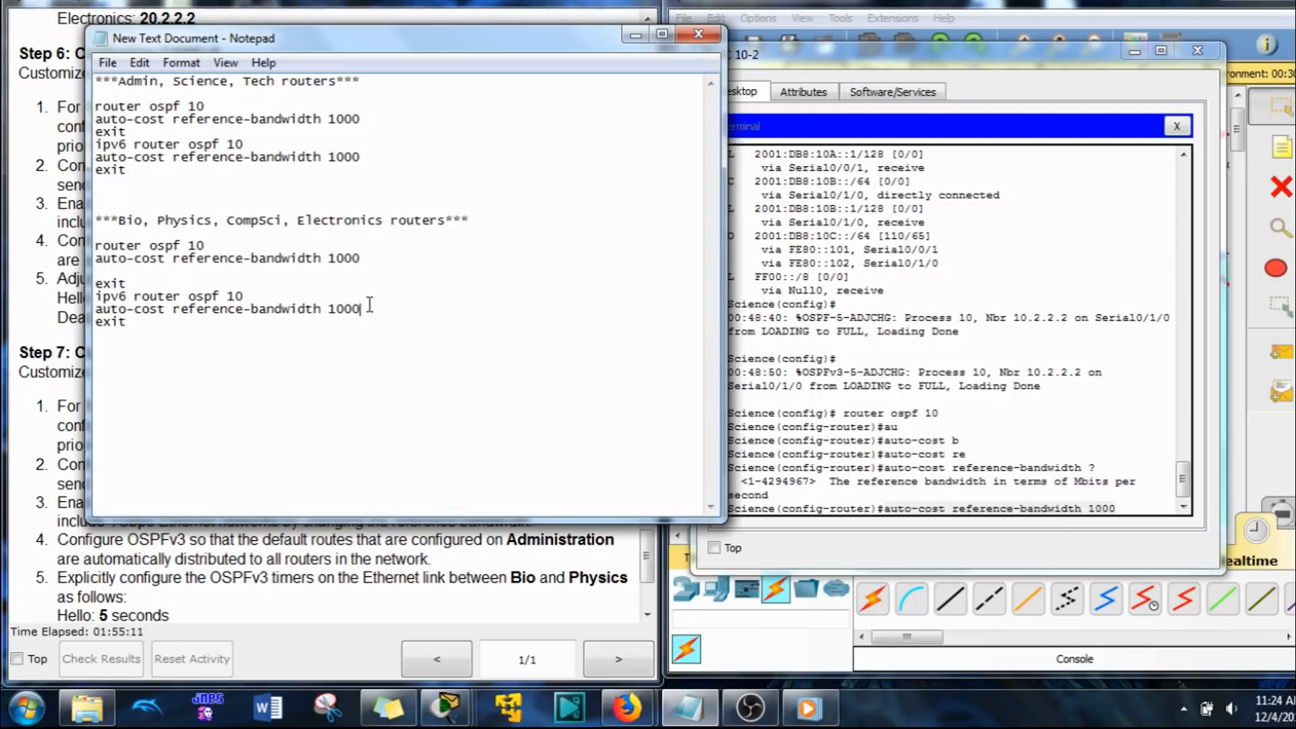
key(Return)
Step: Replace the pending auto-cost command in the Science router's terminal with passive-interface g0/0
click(1052, 493)
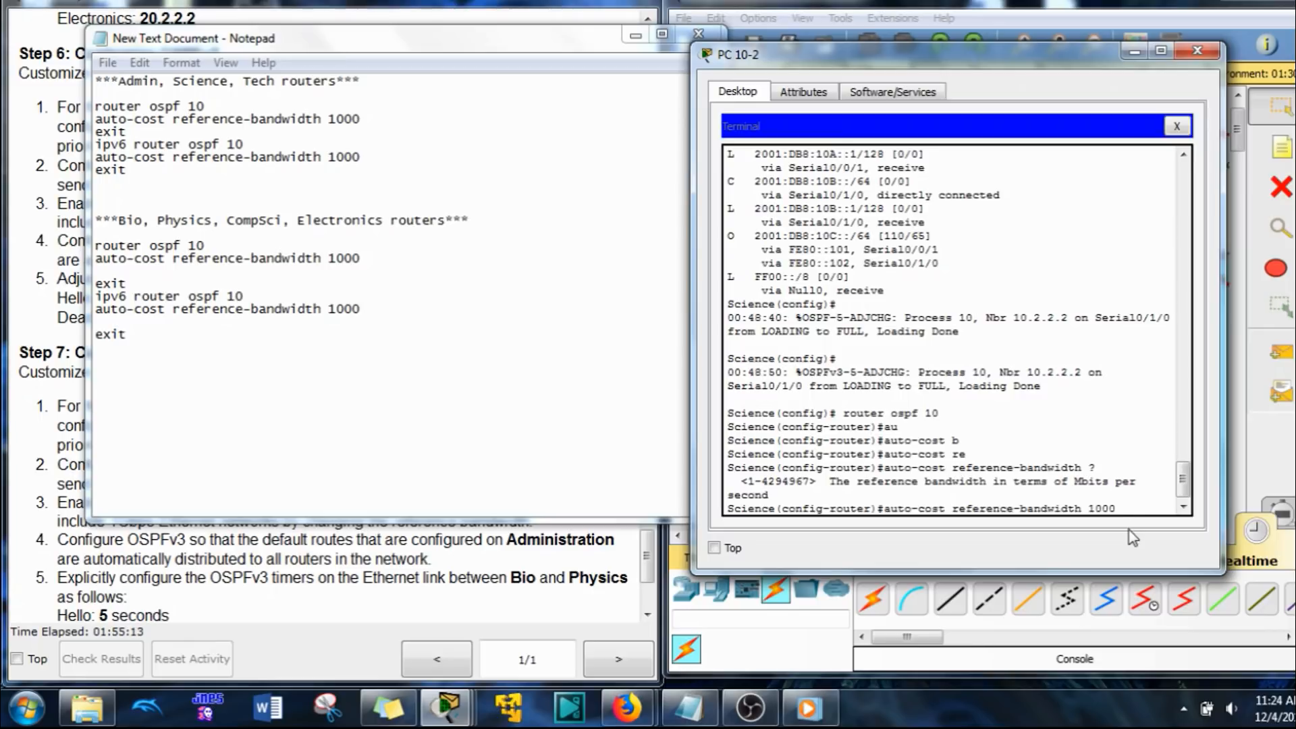
key(BackSpace)
key(BackSpace)
key(BackSpace)
key(BackSpace)
key(BackSpace)
key(BackSpace)
key(BackSpace)
key(BackSpace)
key(BackSpace)
key(BackSpace)
key(BackSpace)
key(BackSpace)
key(BackSpace)
key(BackSpace)
key(BackSpace)
key(BackSpace)
key(BackSpace)
key(BackSpace)
key(BackSpace)
key(BackSpace)
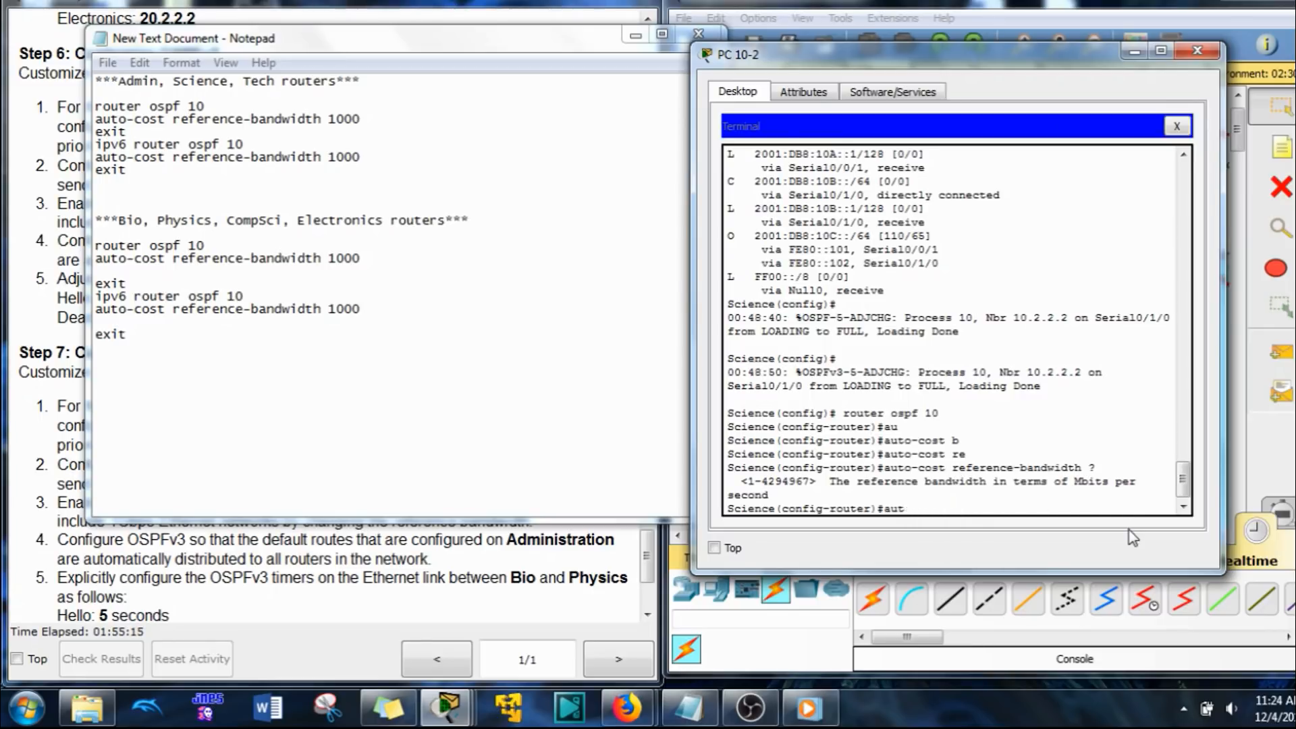
key(Tab)
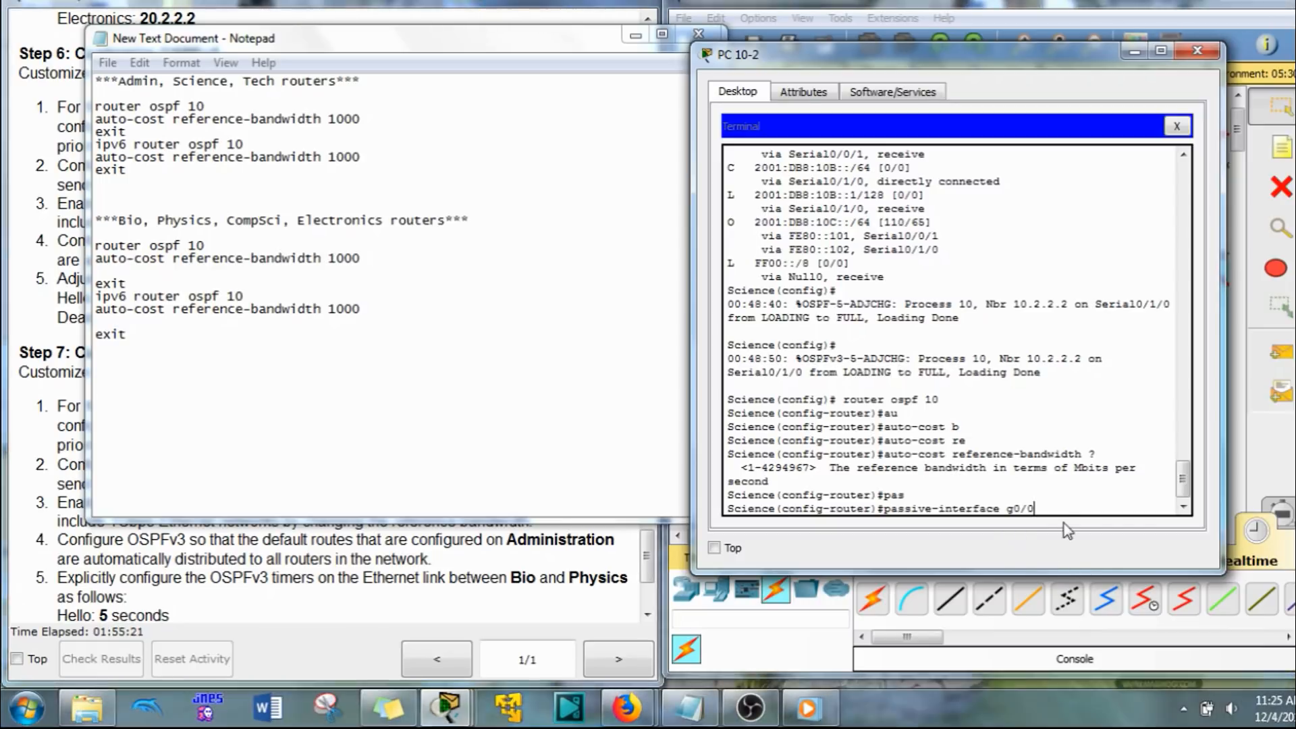
Step: Copy passive-interface g0/0 into the blank lines of both OSPF blocks for the Bio, Physics, CompSci, Electronics routers in Notepad
drag(1034, 509, 886, 510)
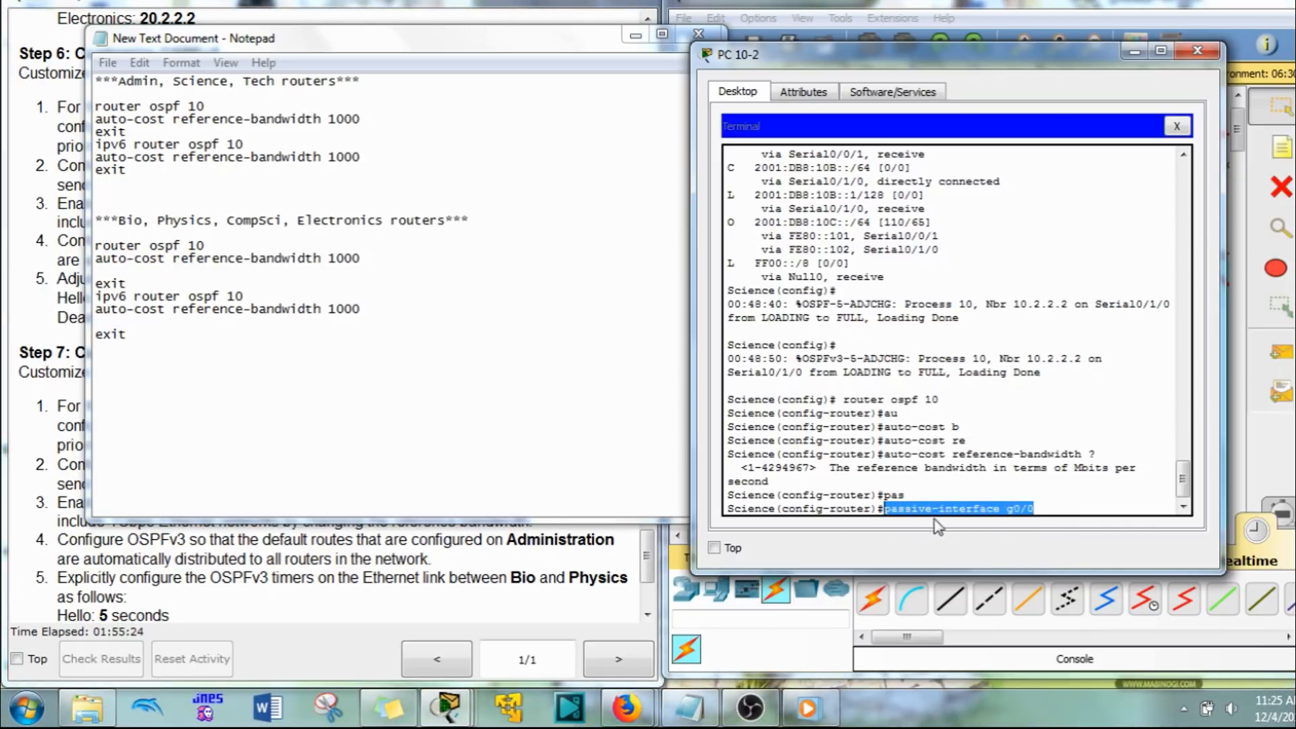
right_click(937, 527)
click(959, 525)
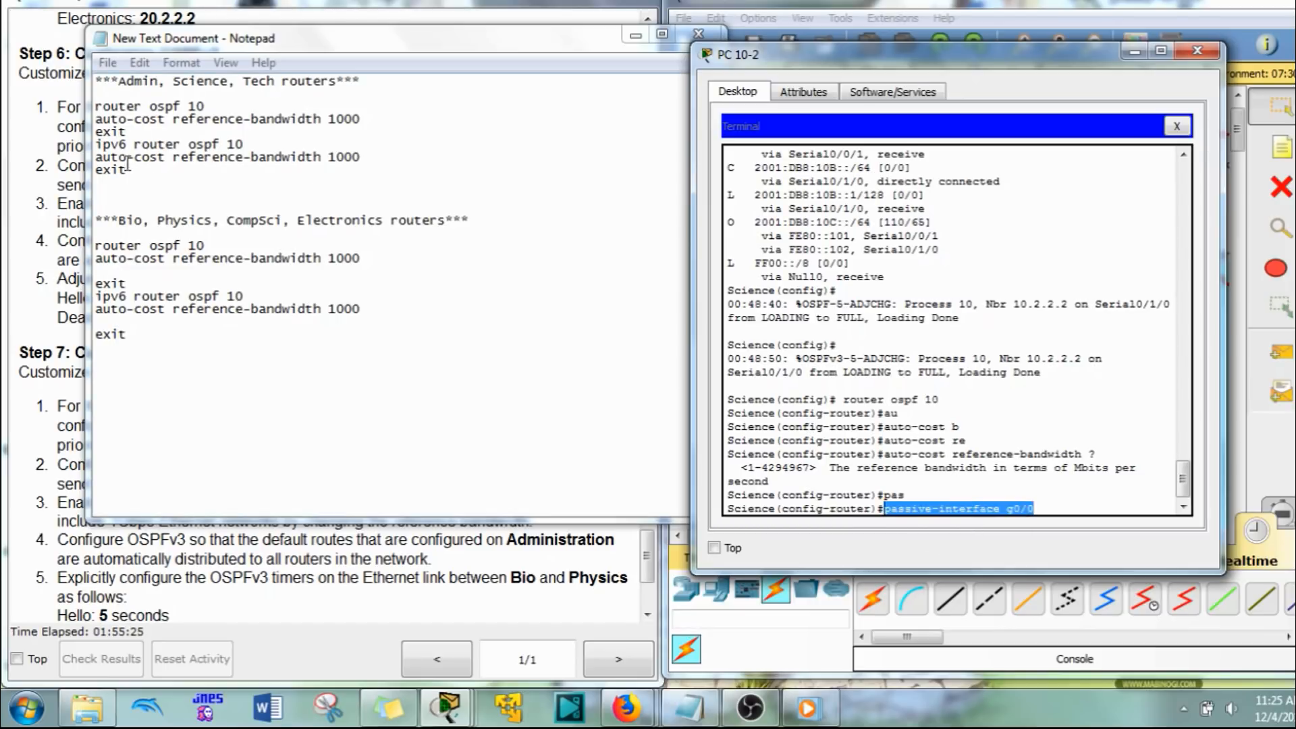
click(114, 271)
right_click(114, 270)
click(162, 353)
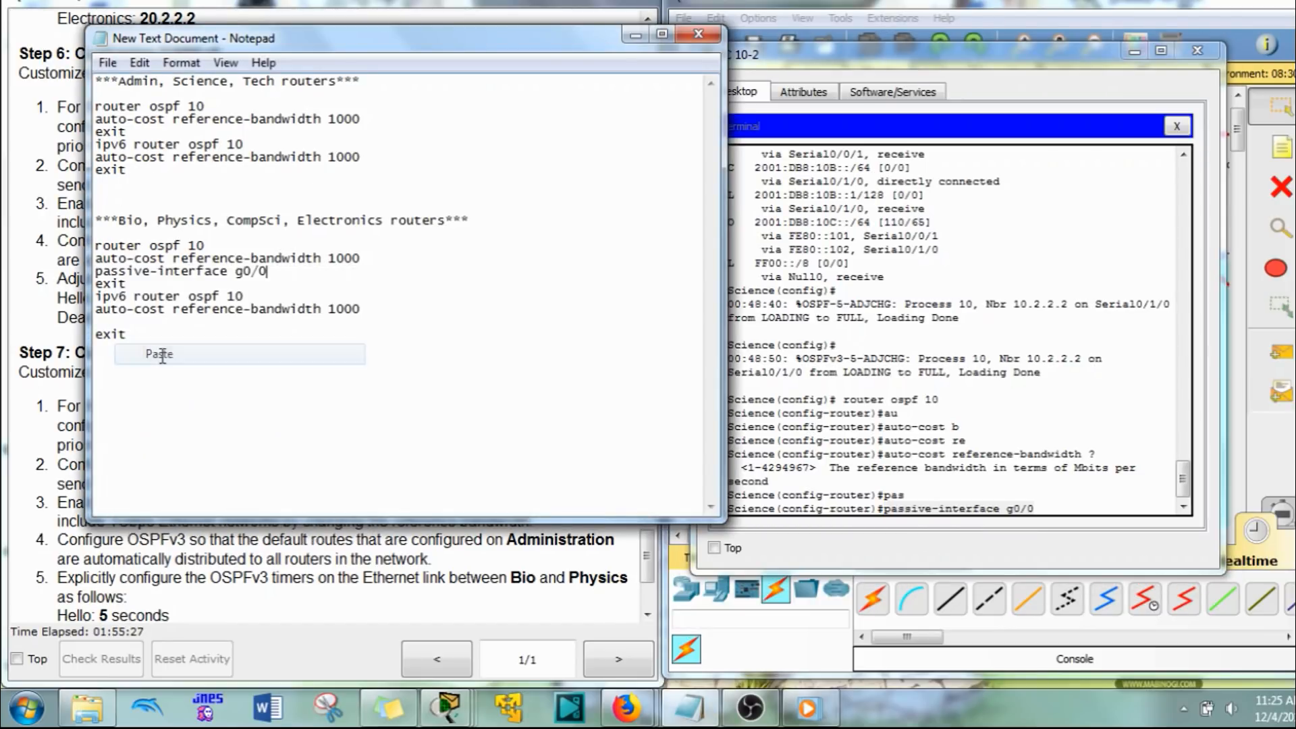
click(125, 322)
right_click(128, 322)
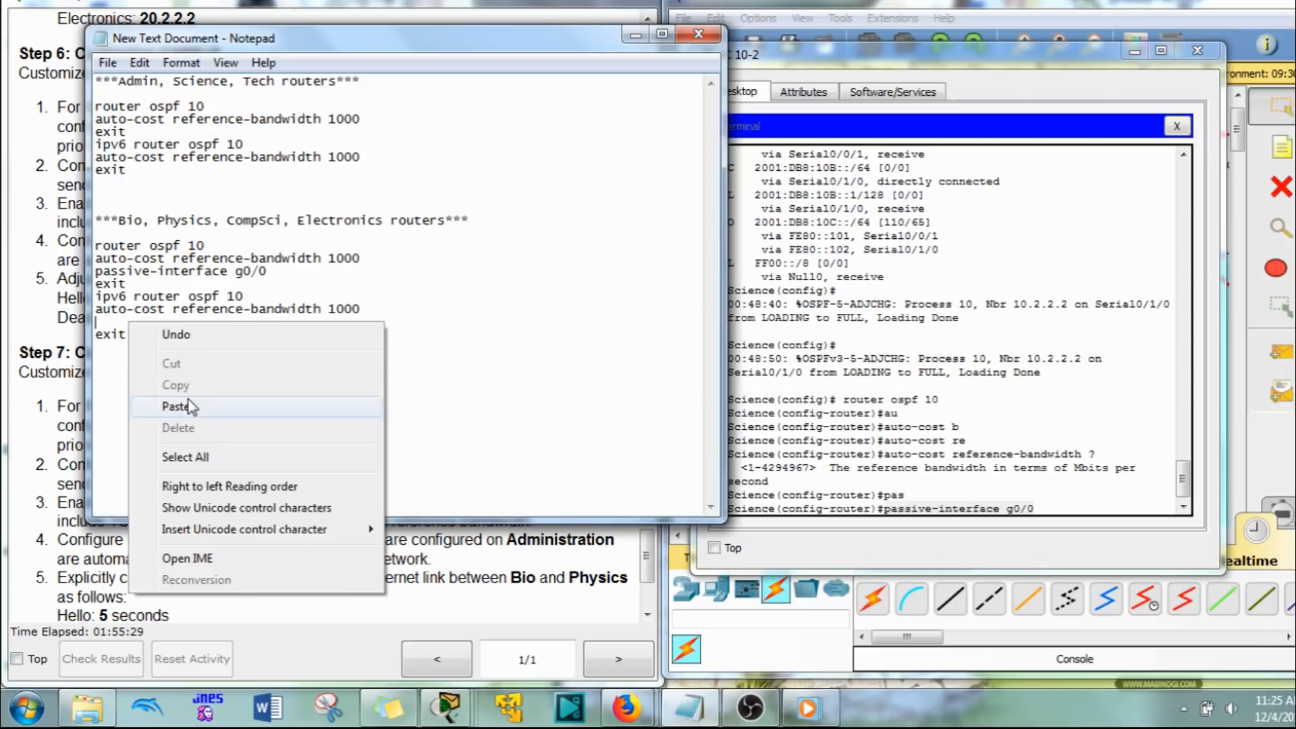
click(174, 406)
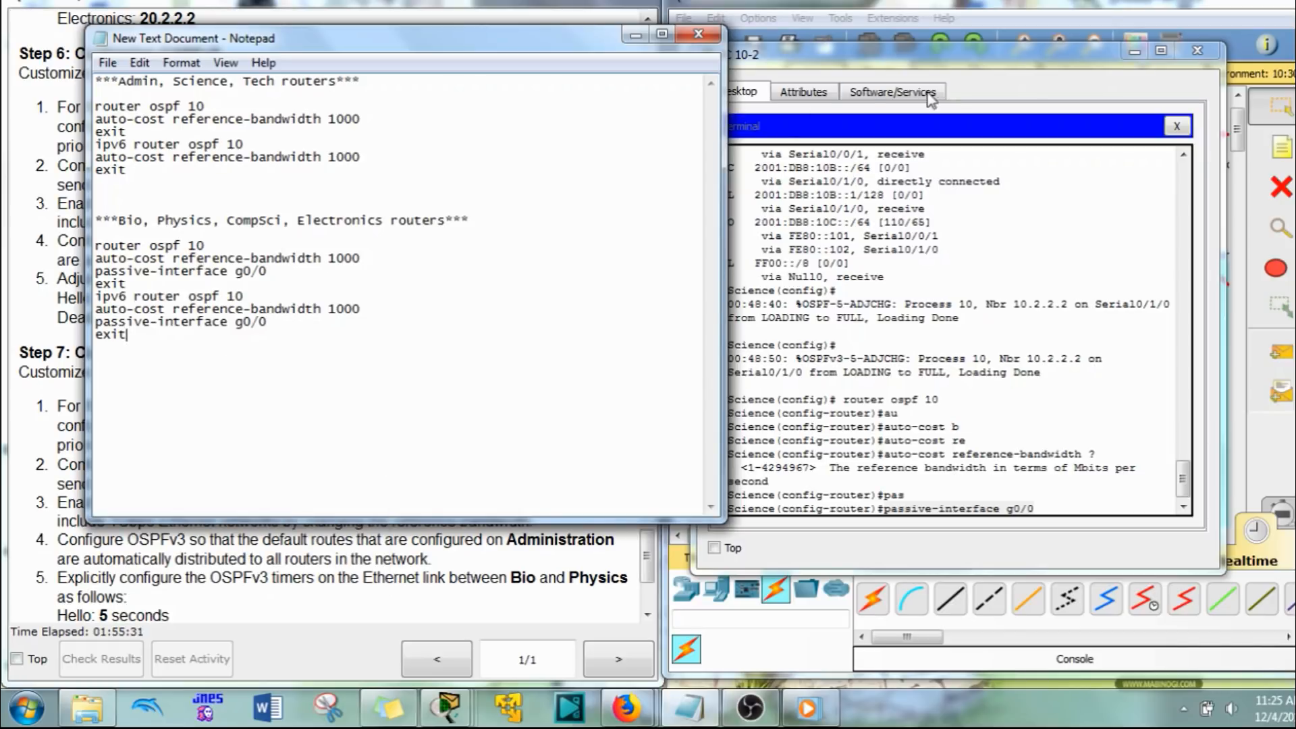
Step: Copy the Admin, Science, Tech routers command block from Notepad and open the Administration router's terminal on Physics B
click(1101, 4)
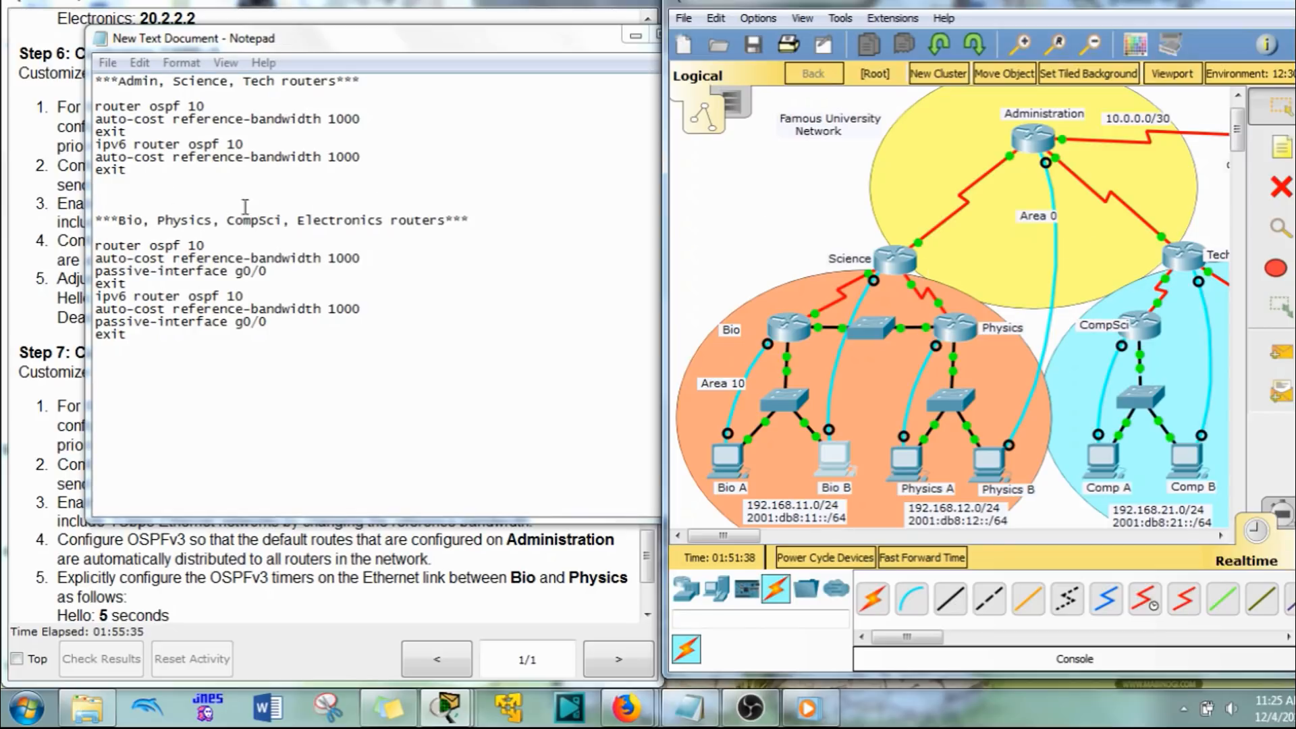
drag(135, 183, 98, 105)
key(ctrl+c)
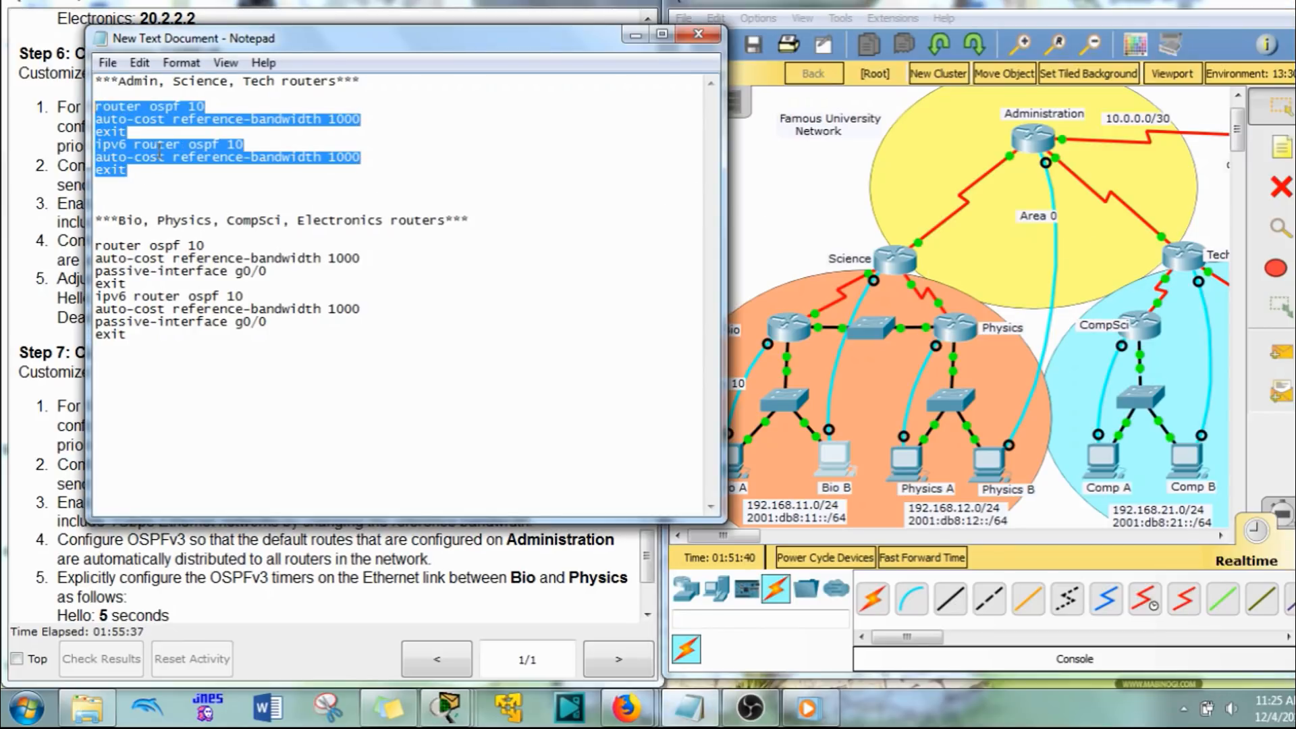
click(984, 466)
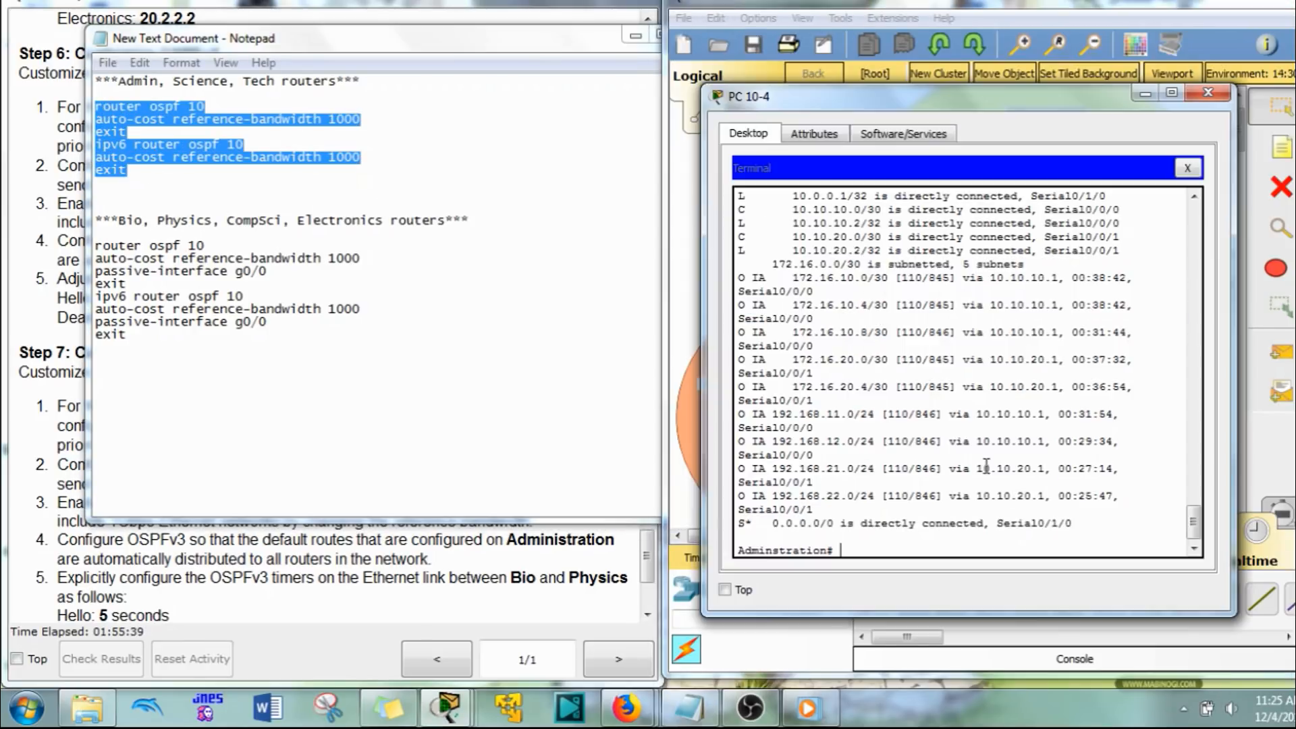
Step: Enter global configuration mode on Administration and paste the block setting auto-cost reference-bandwidth 1000 for router ospf 10 and ipv6 router ospf 10
key(Return)
key(Return)
key(Return)
key(Return)
key(Up)
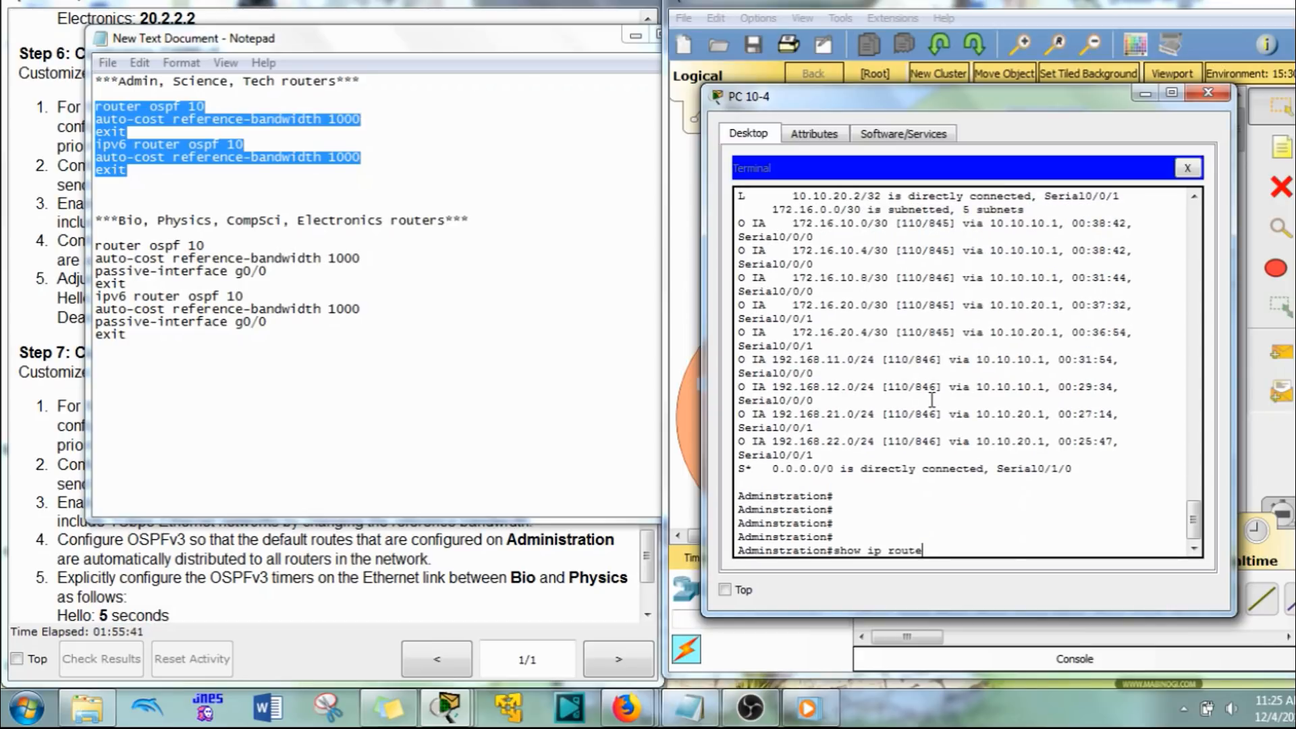
key(BackSpace)
key(BackSpace)
key(BackSpace)
key(BackSpace)
key(BackSpace)
key(BackSpace)
key(BackSpace)
key(BackSpace)
key(BackSpace)
key(BackSpace)
key(BackSpace)
key(BackSpace)
text(conf t)
key(Return)
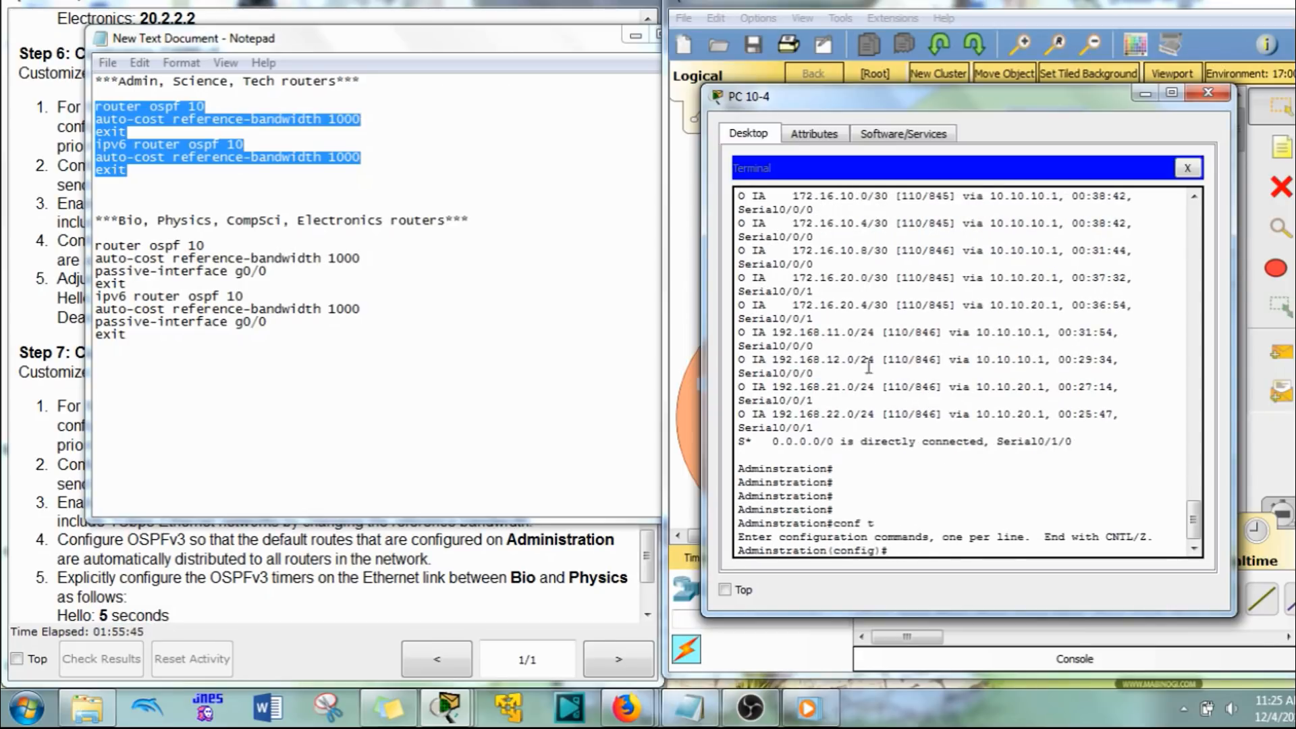
right_click(962, 489)
click(1002, 531)
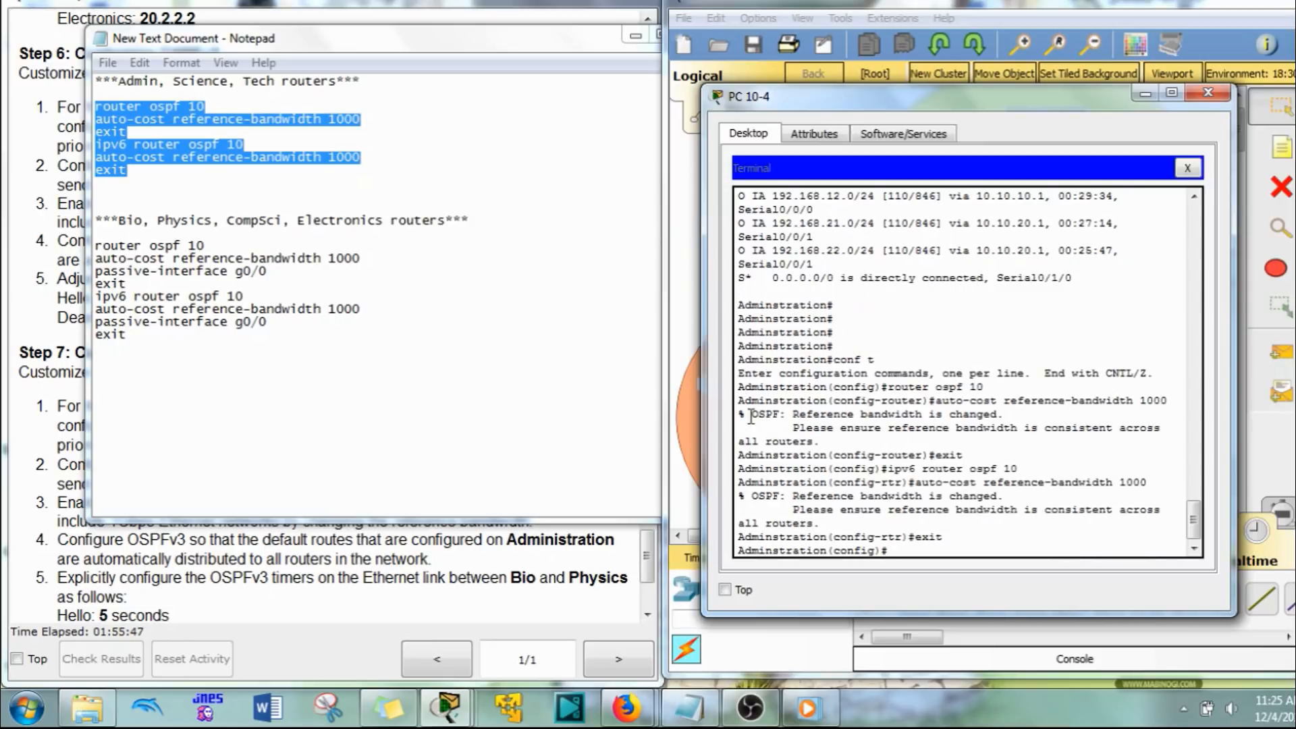
Step: Widen the Administration terminal and examine the output of the pasted OSPFv2 and OSPFv3 reference-bandwidth commands, then restore its width and return to the topology
drag(702, 368, 483, 349)
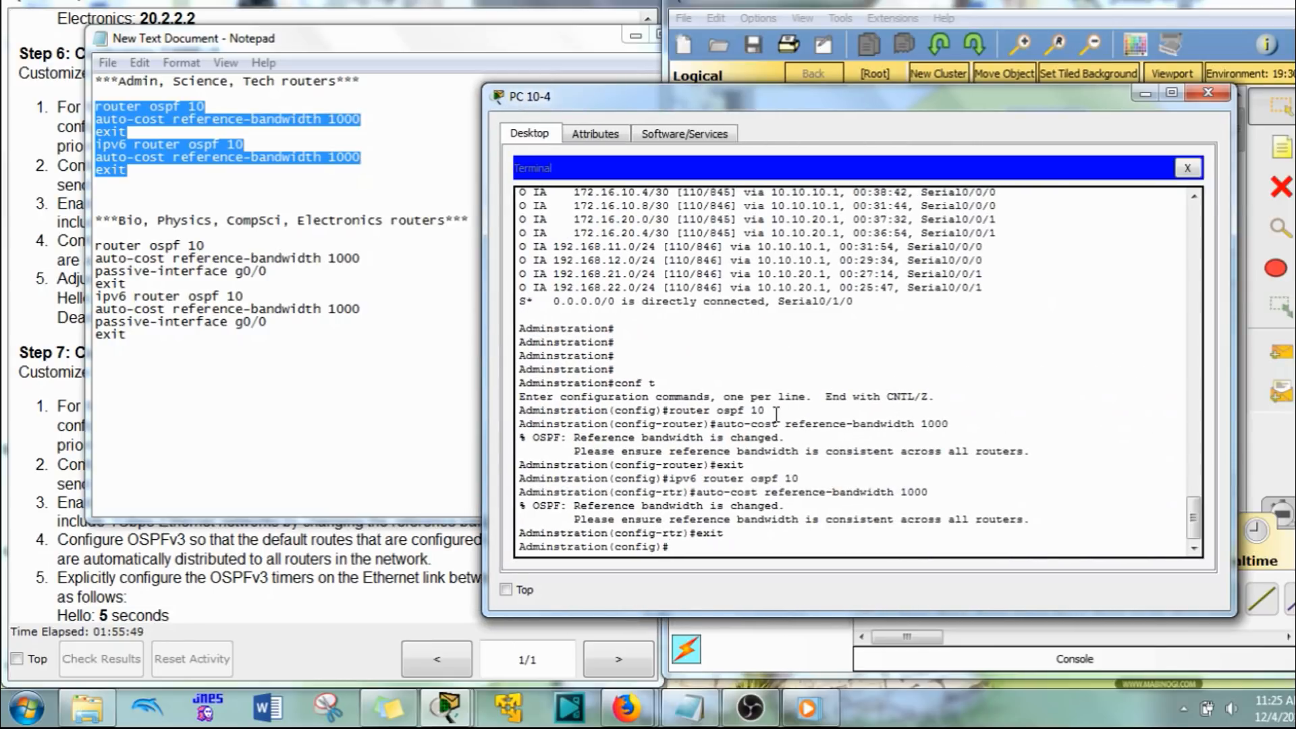
drag(768, 410, 966, 424)
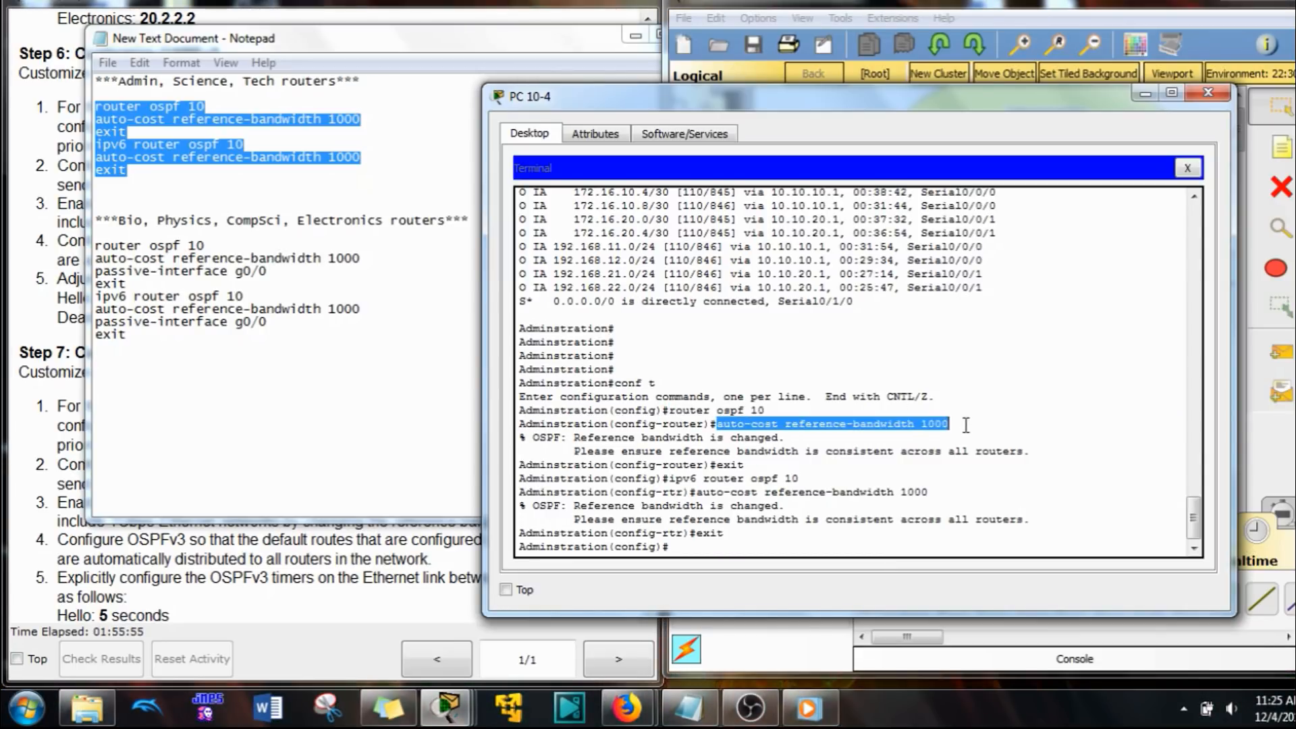
drag(573, 437, 1020, 454)
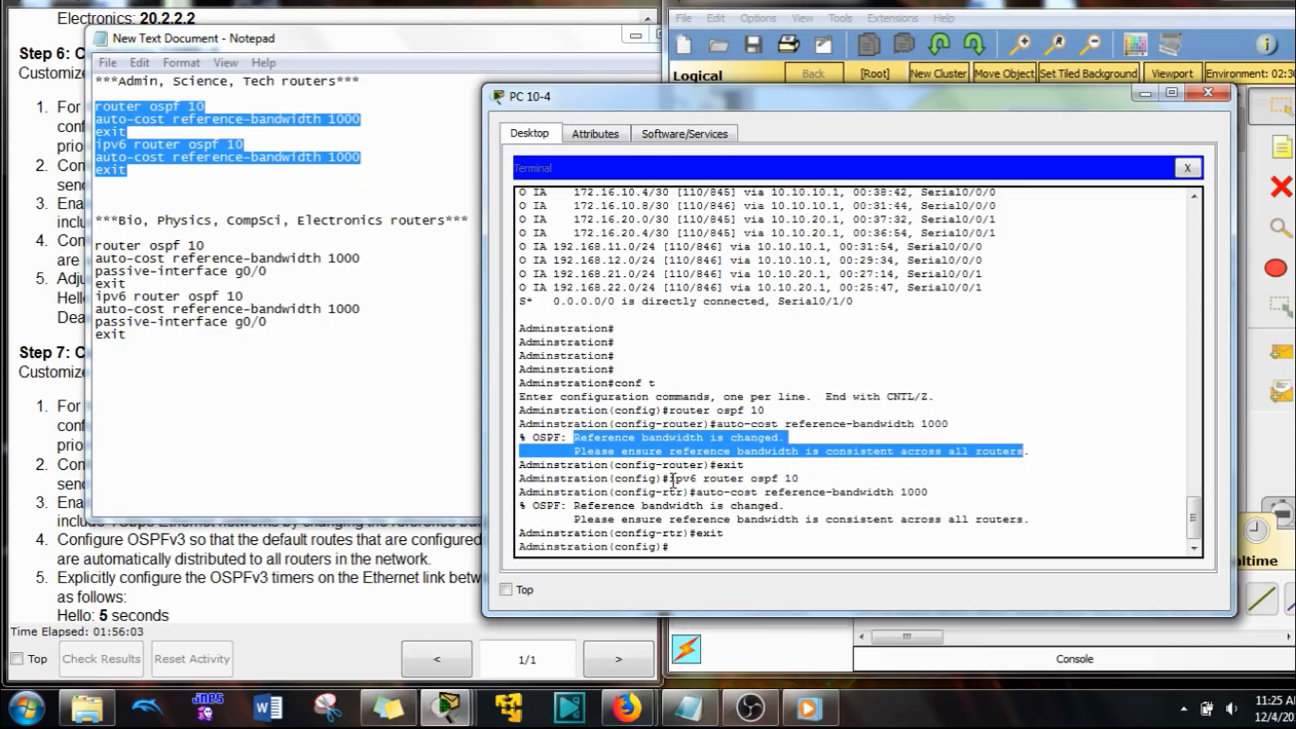
drag(671, 480, 809, 482)
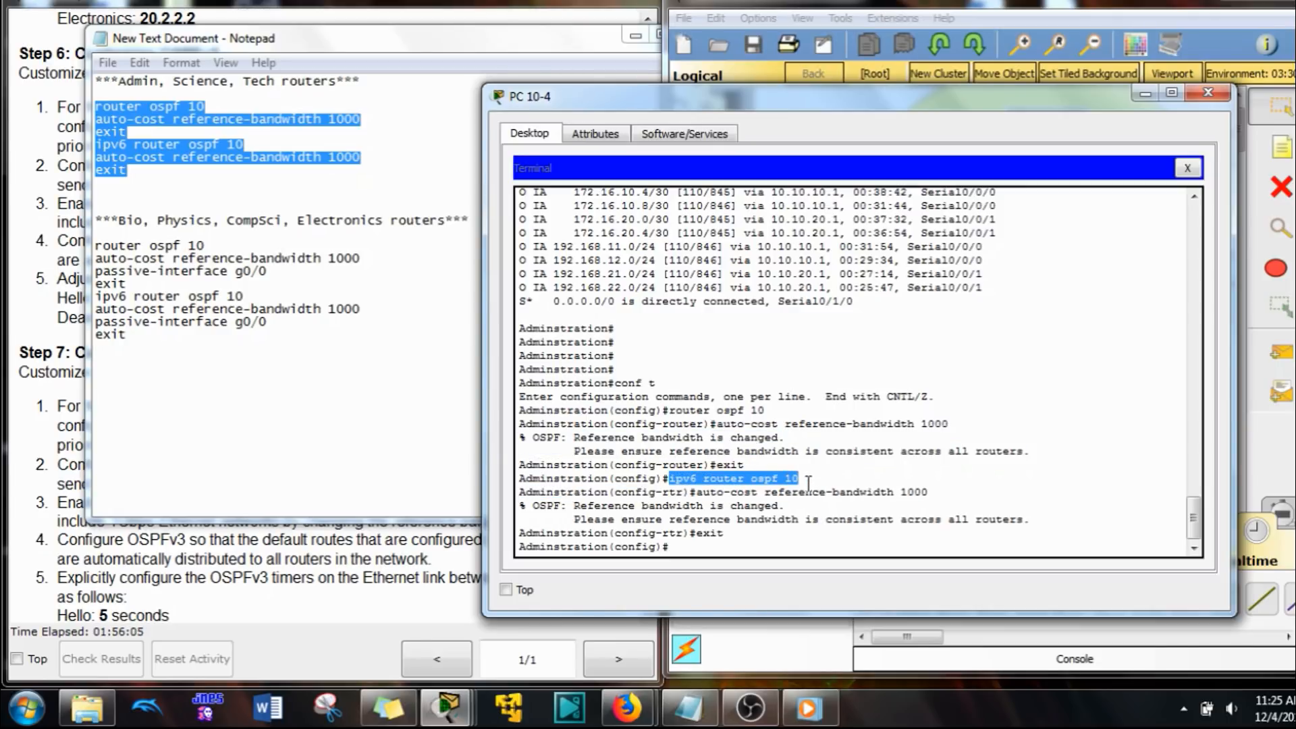
drag(730, 466, 744, 464)
drag(642, 478, 716, 481)
drag(765, 478, 905, 492)
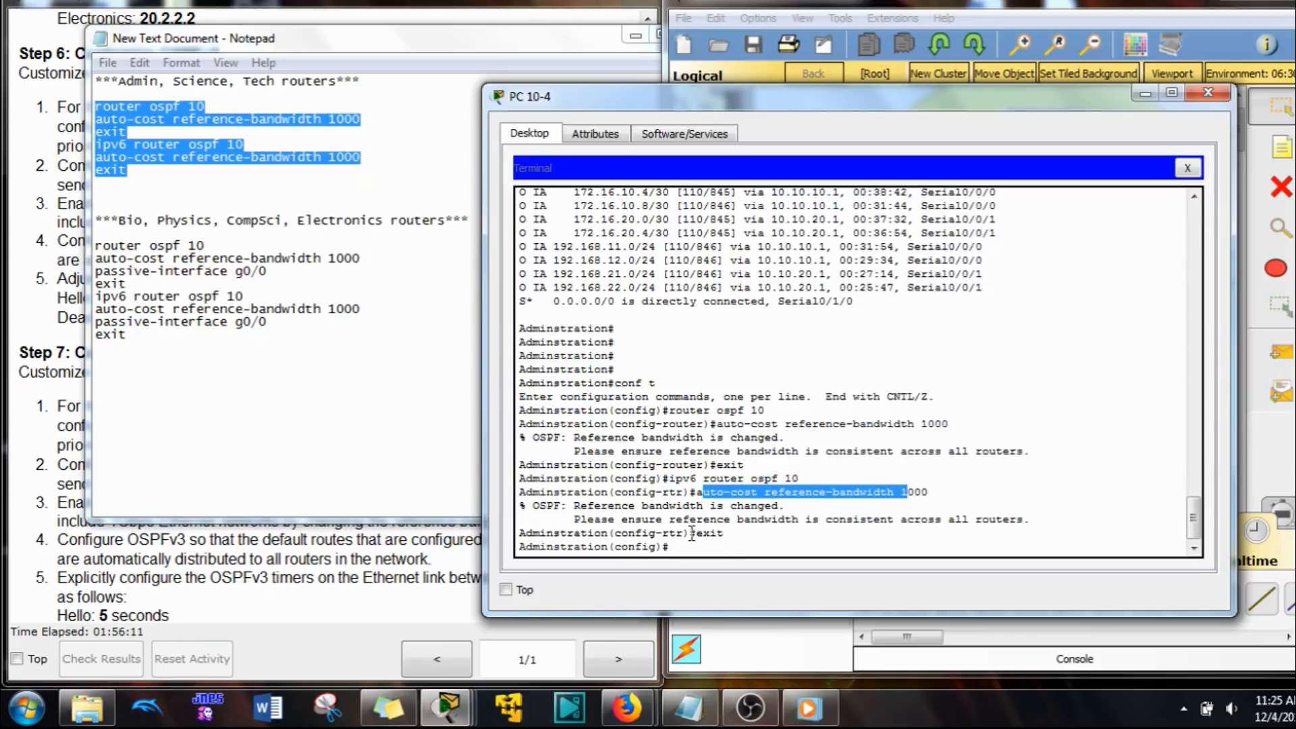
drag(696, 533, 725, 545)
click(752, 301)
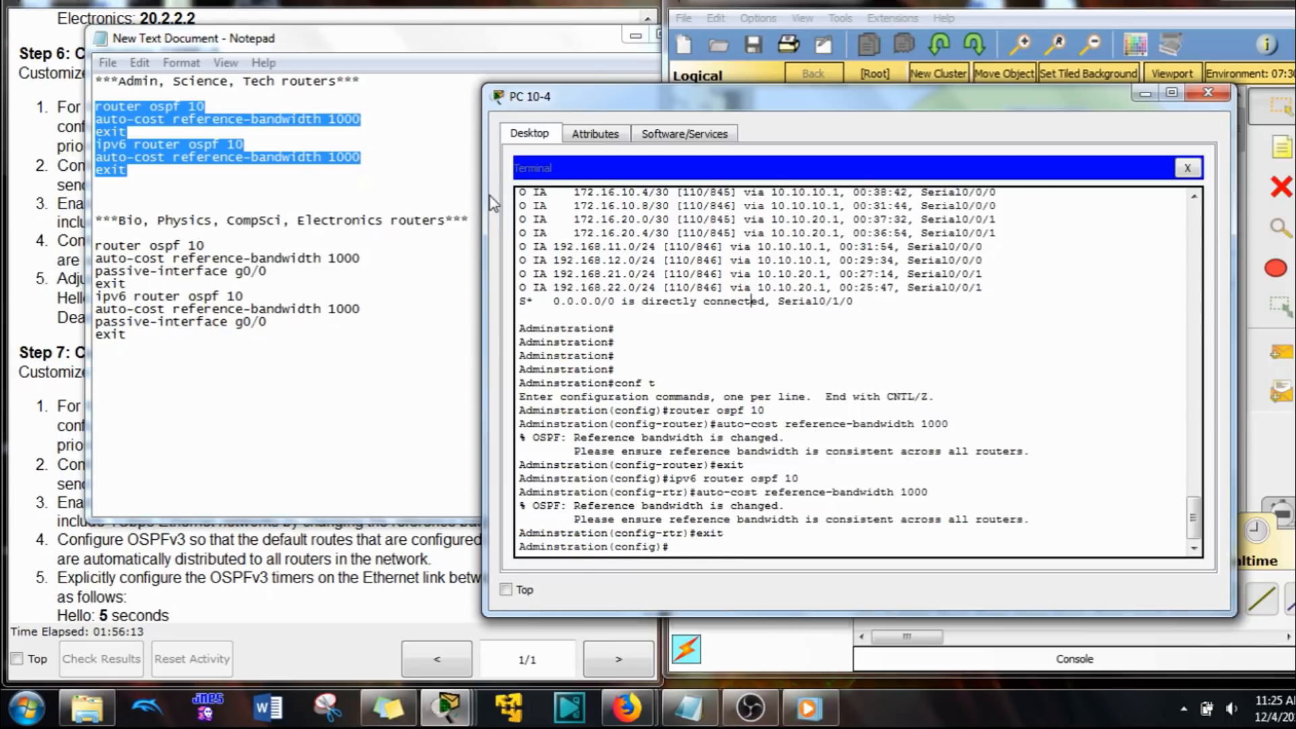
drag(484, 200, 702, 198)
click(863, 51)
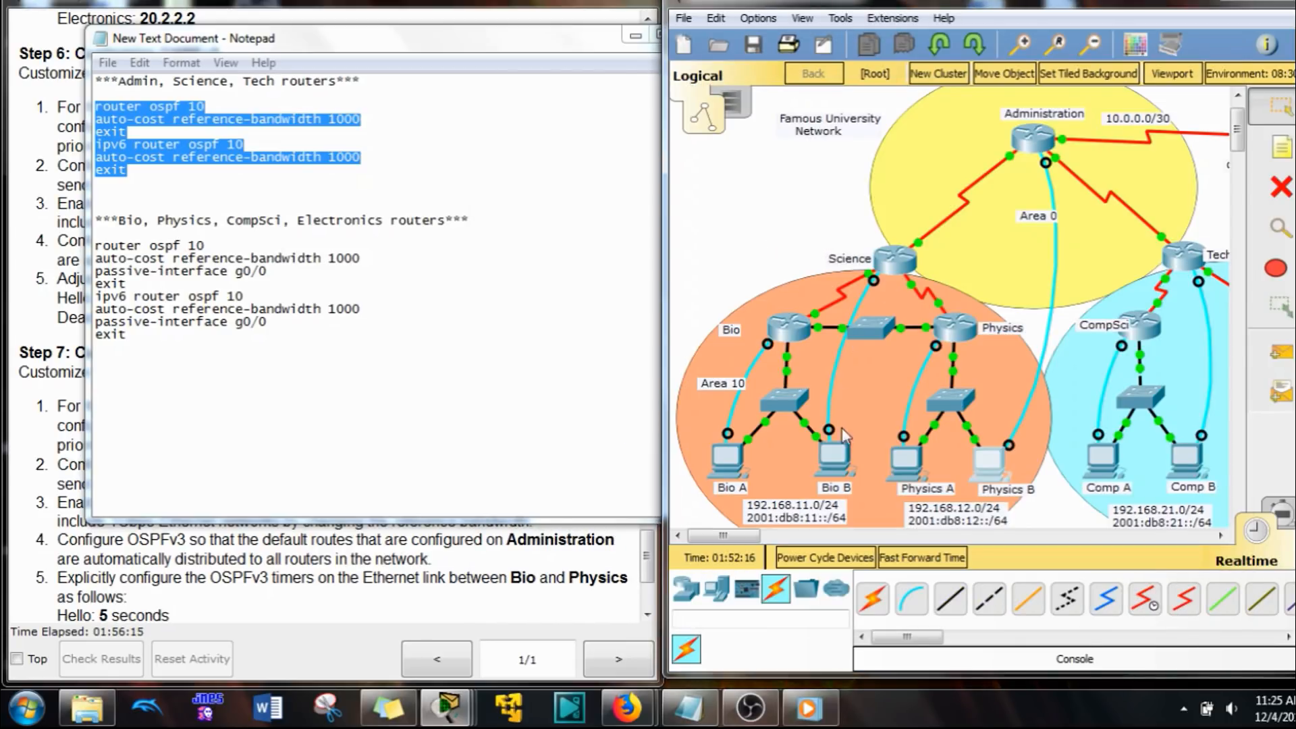
Step: Clear the pending passive-interface command in the Science router's terminal and exit to global configuration mode
click(837, 451)
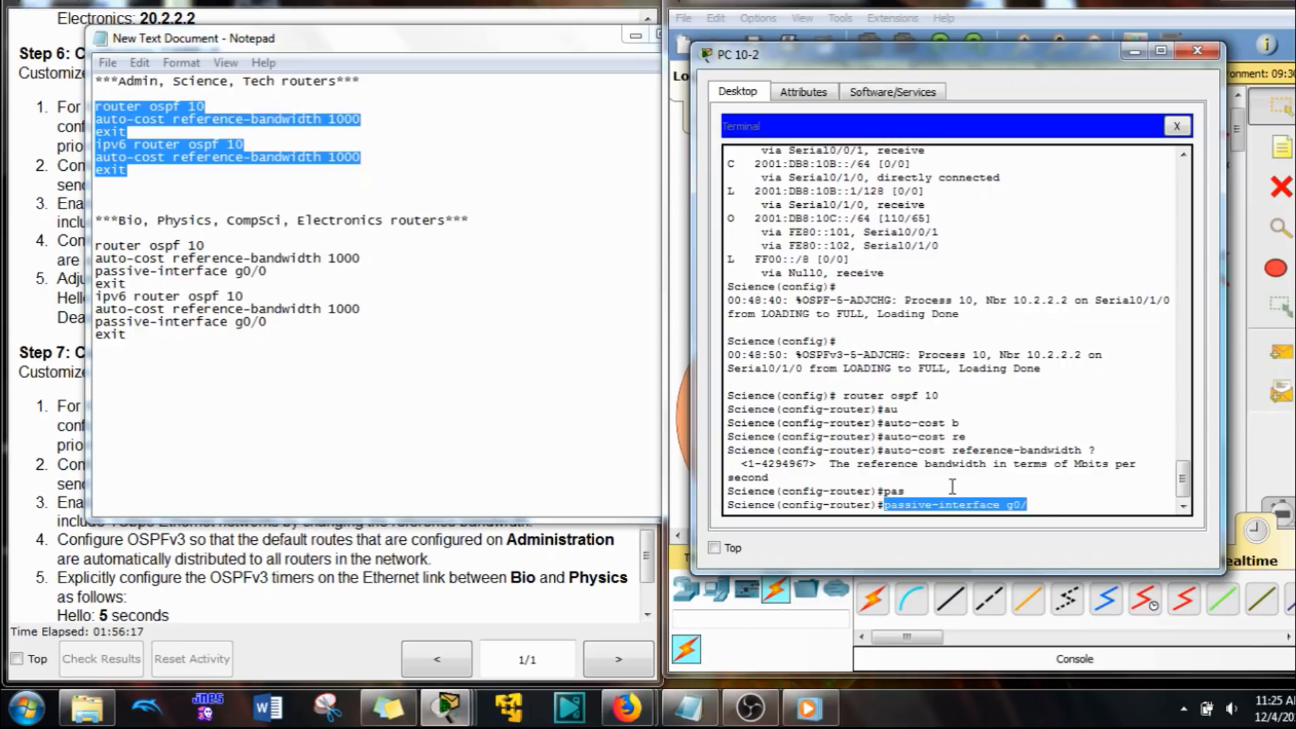
key(BackSpace)
key(BackSpace)
key(BackSpace)
key(BackSpace)
key(BackSpace)
key(BackSpace)
key(BackSpace)
key(BackSpace)
key(BackSpace)
key(BackSpace)
key(BackSpace)
key(BackSpace)
key(BackSpace)
key(BackSpace)
key(BackSpace)
key(BackSpace)
key(BackSpace)
key(BackSpace)
key(BackSpace)
key(BackSpace)
text(t)
key(Return)
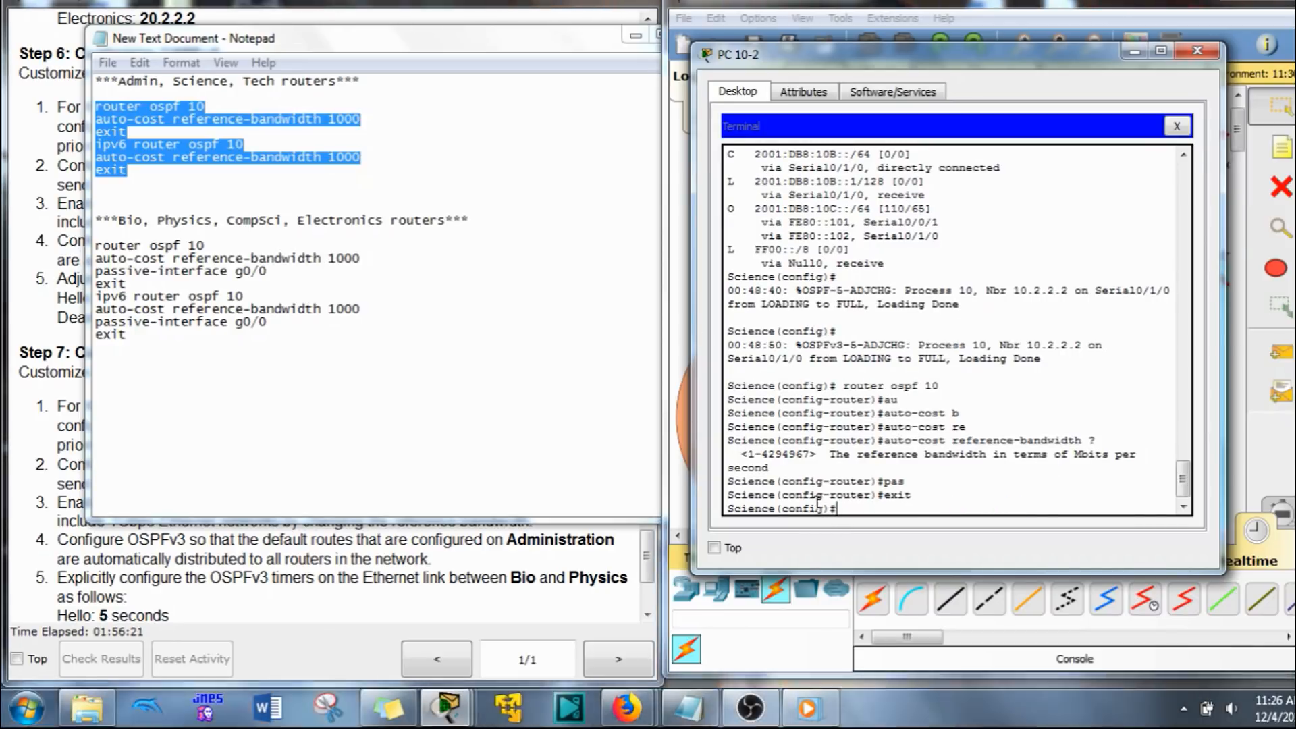
Step: Paste the copied OSPFv2 and OSPFv3 block with auto-cost reference-bandwidth 1000 into the Science router's terminal
right_click(913, 503)
click(955, 528)
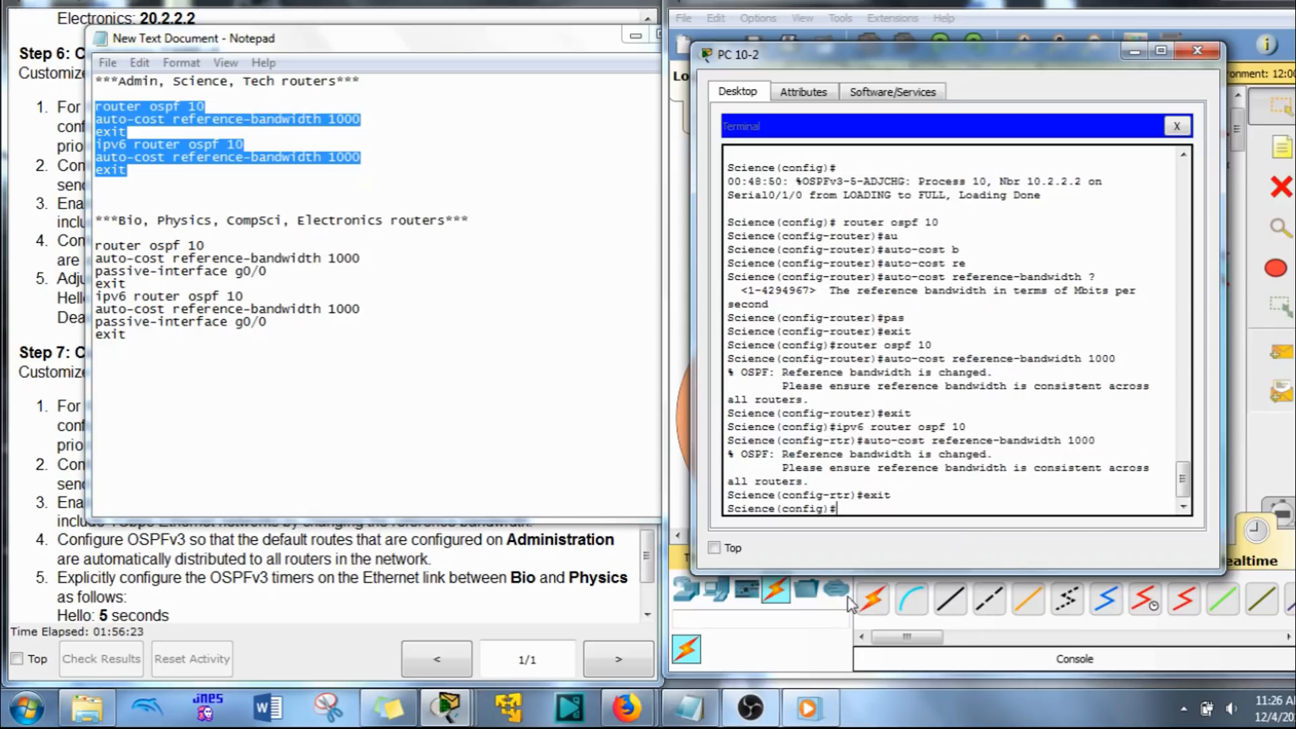
click(875, 2)
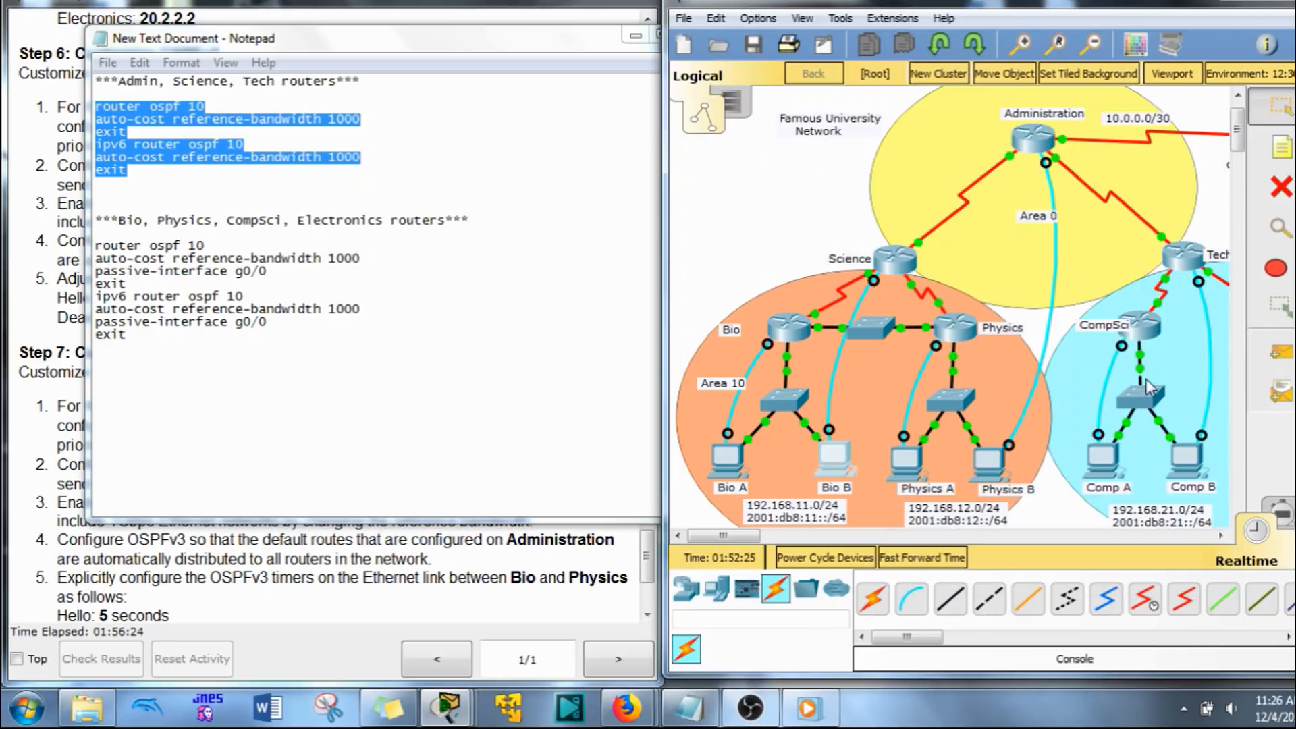
Step: Open the Technology router's terminal on Comp B and enter global configuration mode with en and conf t
click(1187, 455)
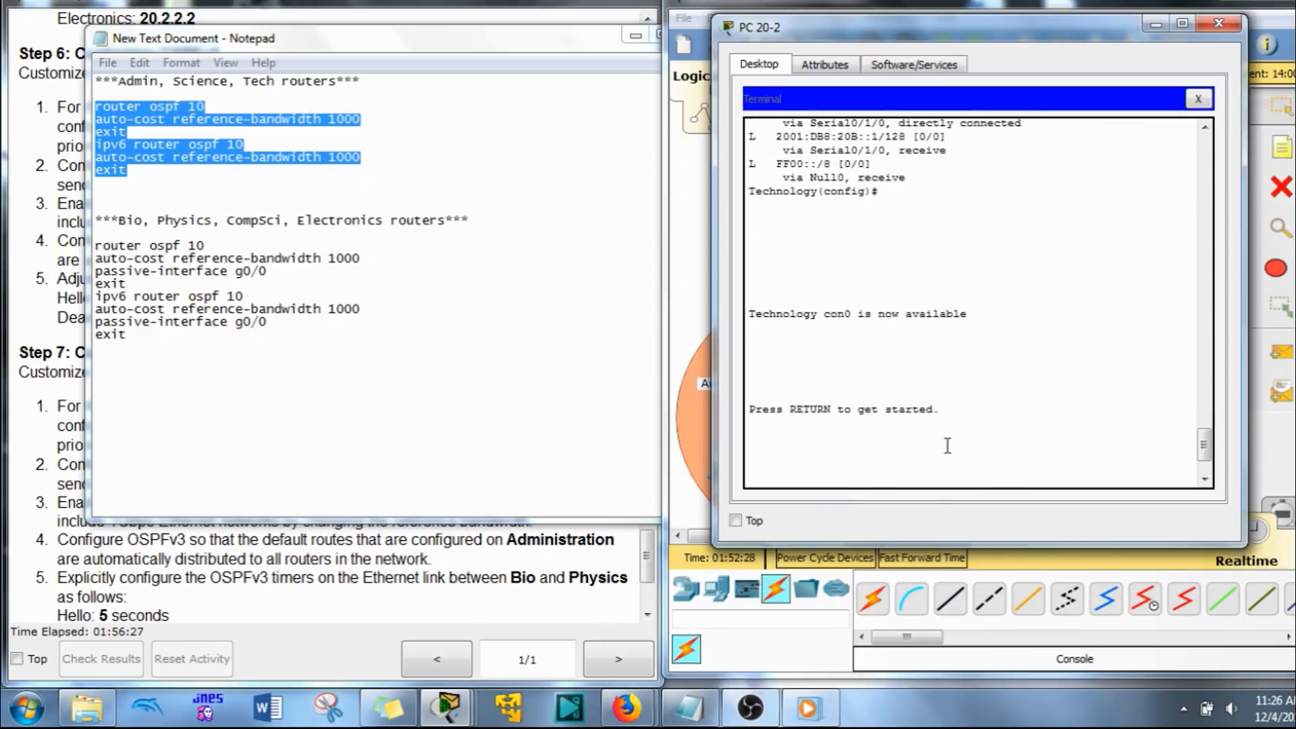
key(Return)
key(Return)
text(en)
key(Return)
text(conft)
key(Return)
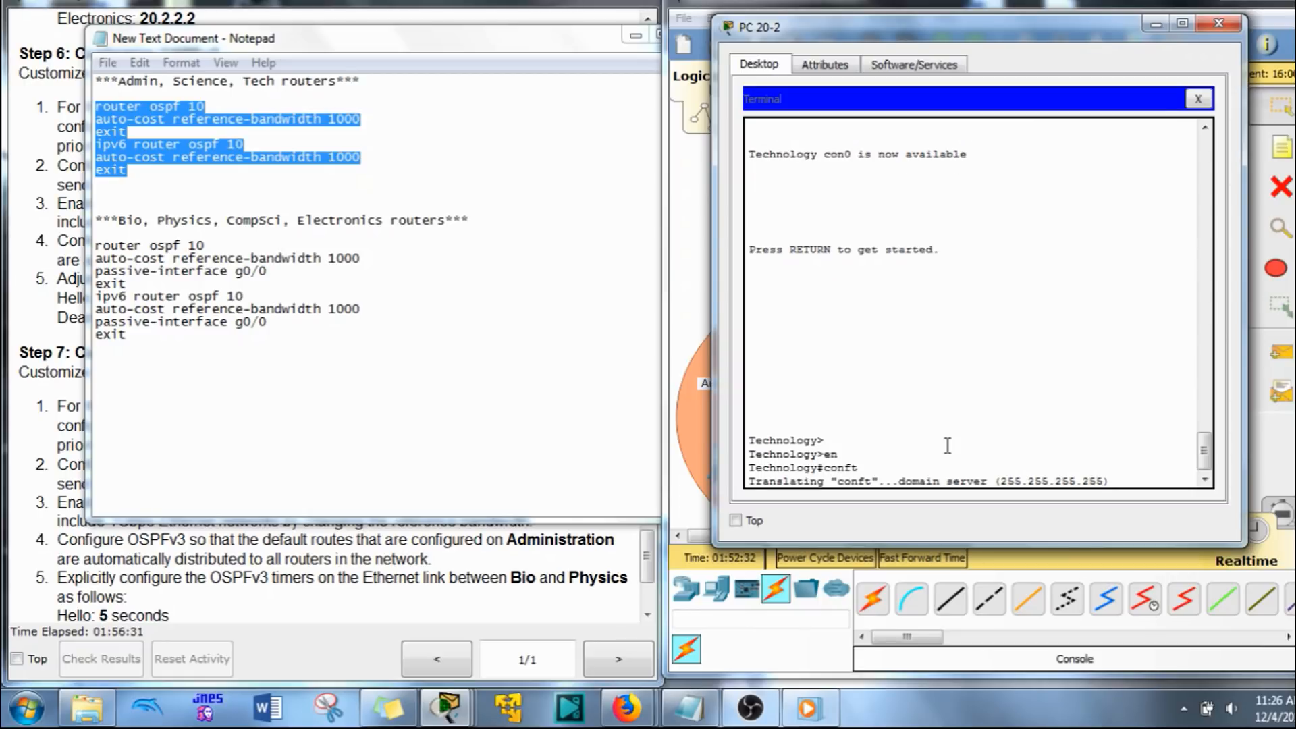
key(ctrl+shift+6)
key(Return)
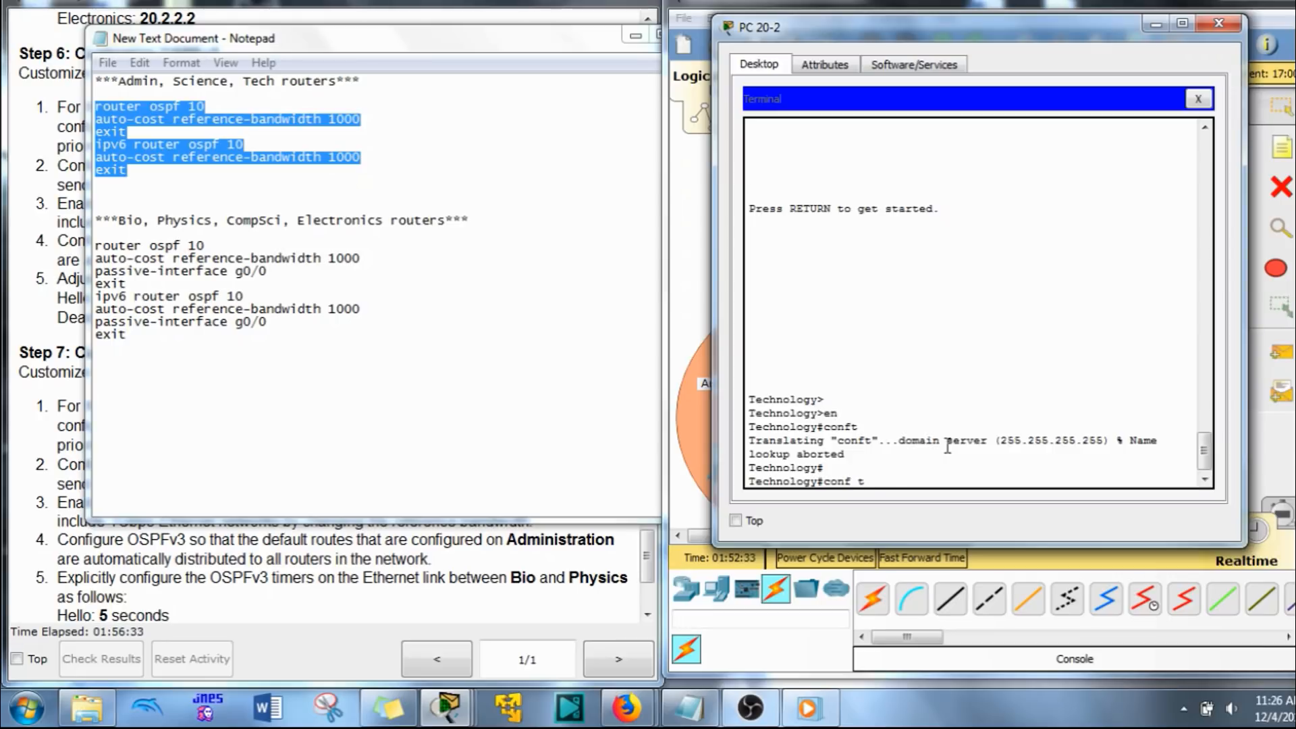
text(conf t)
key(Return)
Step: Paste the copied OSPFv2 and OSPFv3 block with auto-cost reference-bandwidth 1000 into the Technology router's terminal
right_click(948, 447)
click(1022, 480)
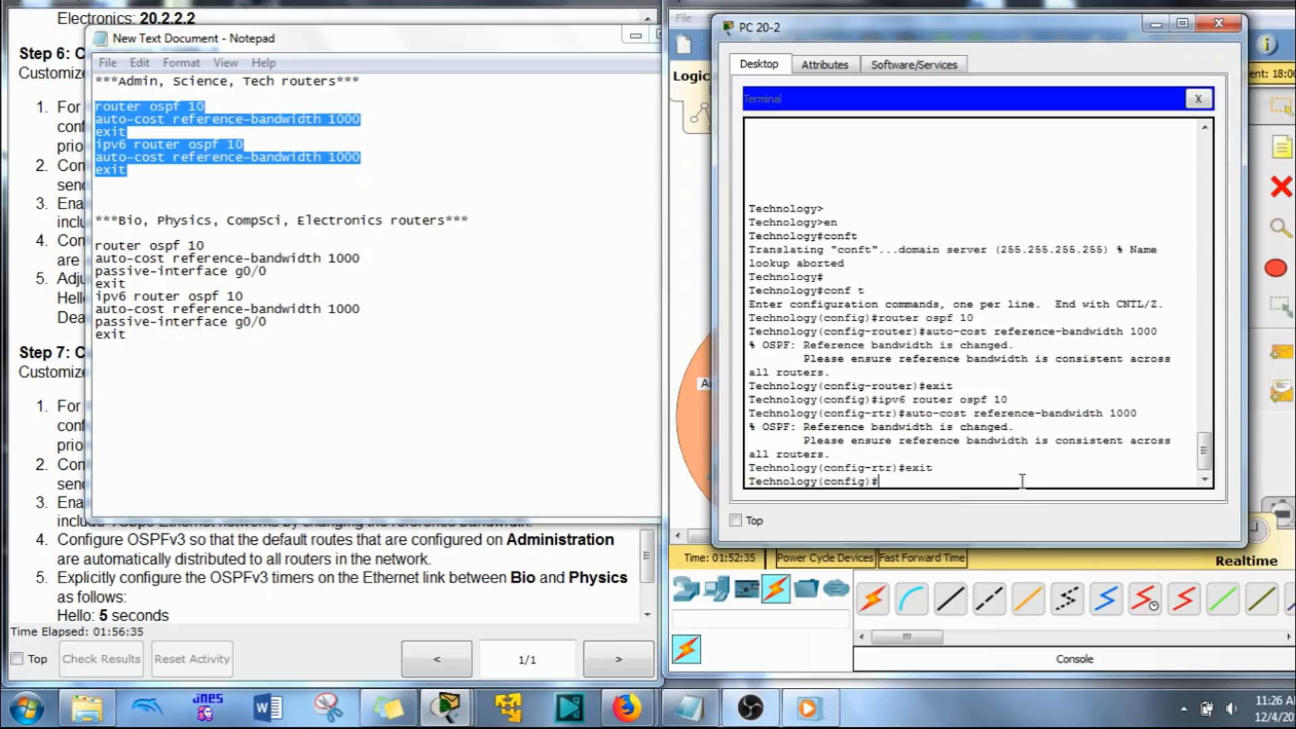
click(993, 3)
Step: Copy the Bio, Physics, CompSci, Electronics command block, from router ospf 10 through the last exit, in Notepad
click(166, 377)
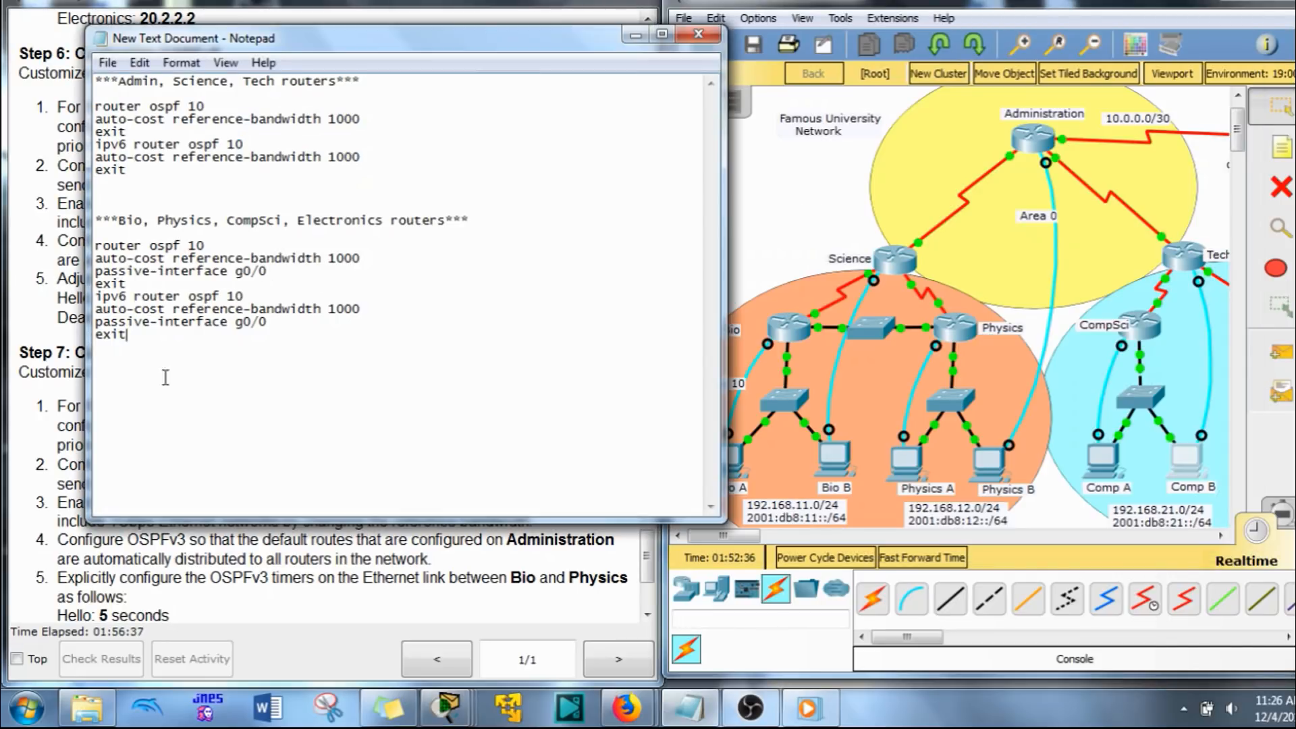
drag(166, 377, 91, 245)
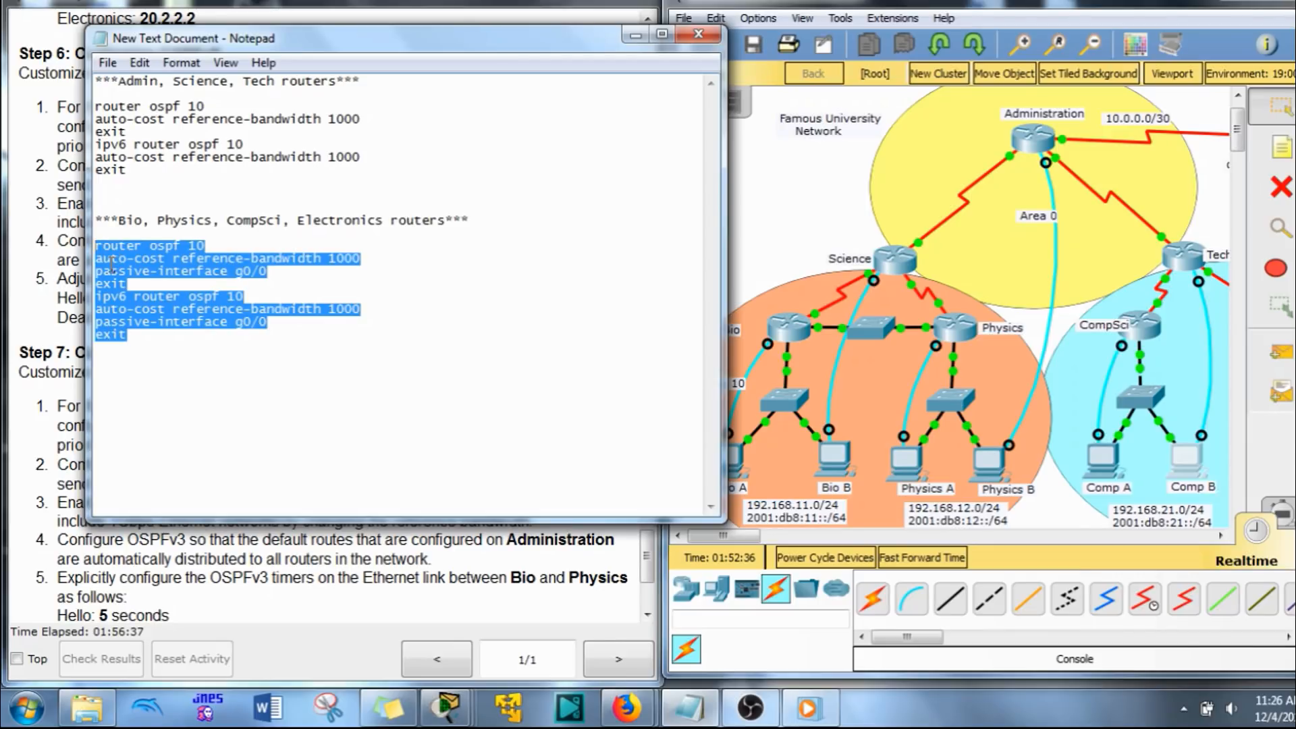
click(156, 368)
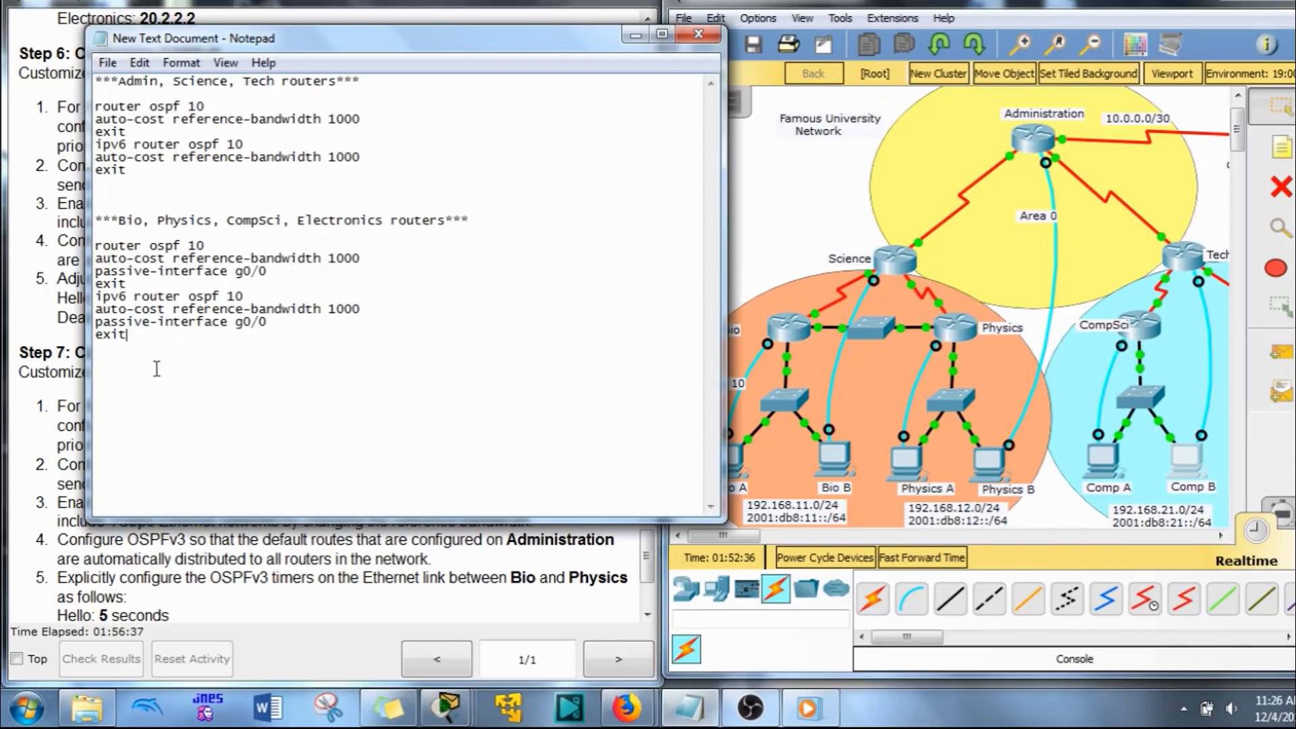
drag(122, 379, 75, 241)
key(ctrl+c)
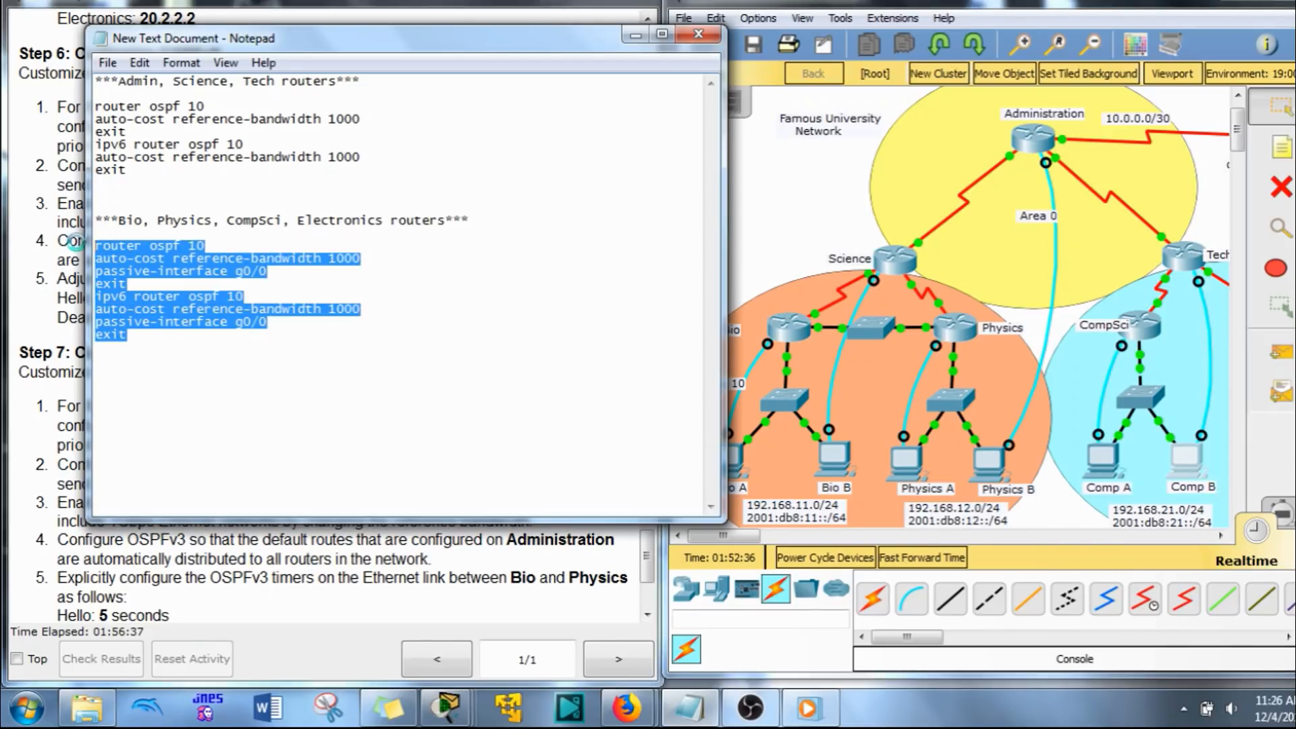
Step: Paste the copied reference-bandwidth and passive-interface g0/0 commands into the Bio router's terminal on Bio A
click(756, 291)
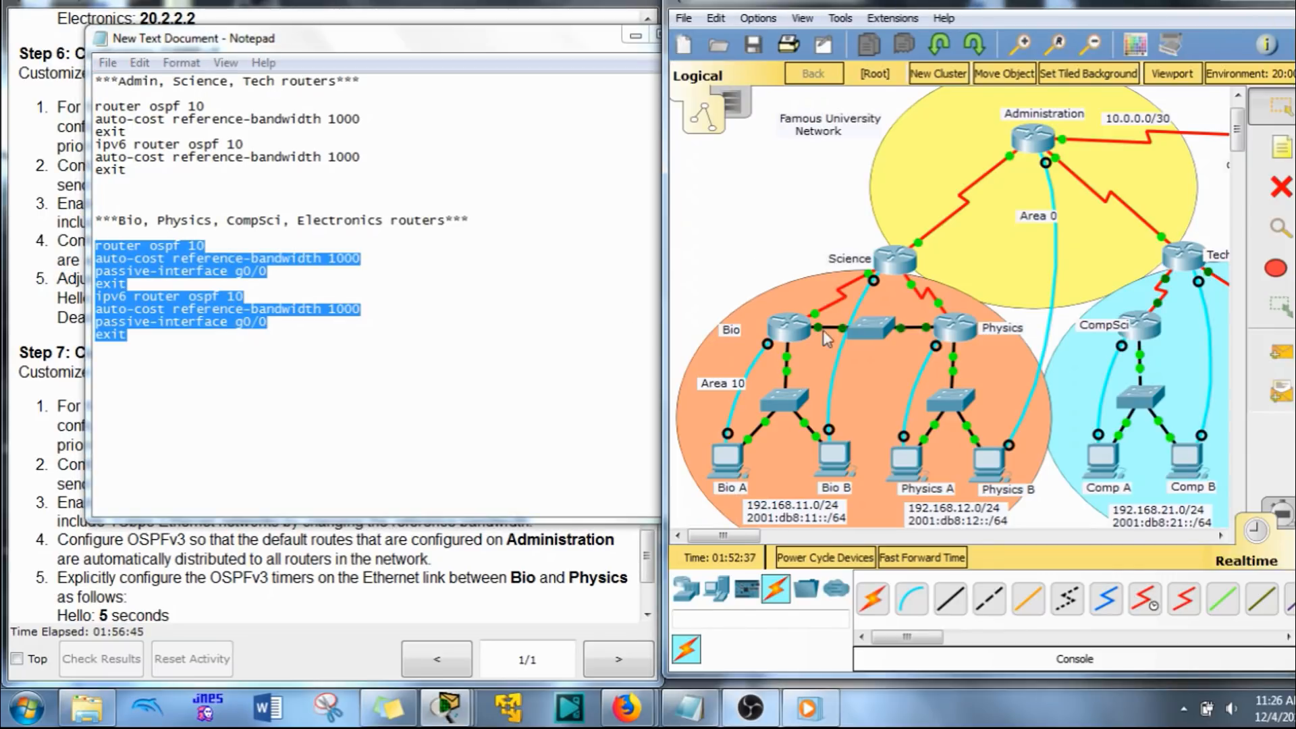
click(728, 461)
key(Return)
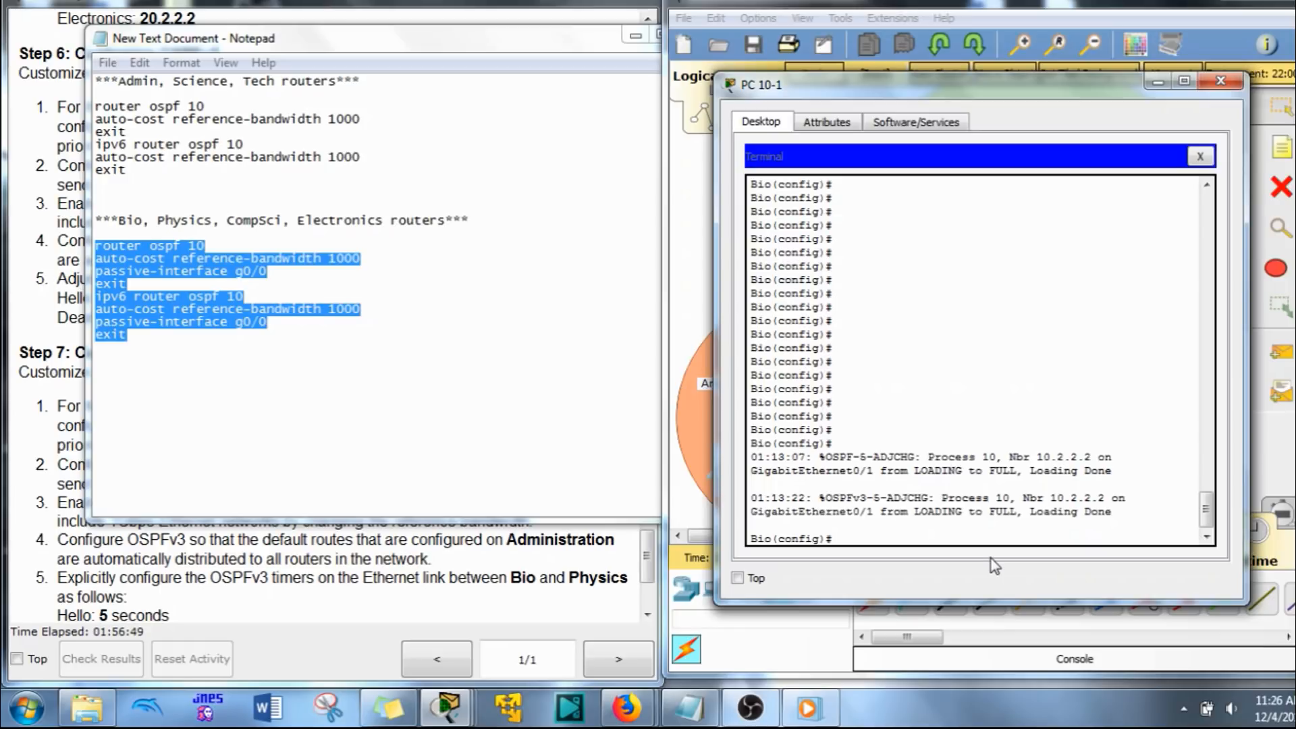
right_click(1082, 524)
click(1127, 567)
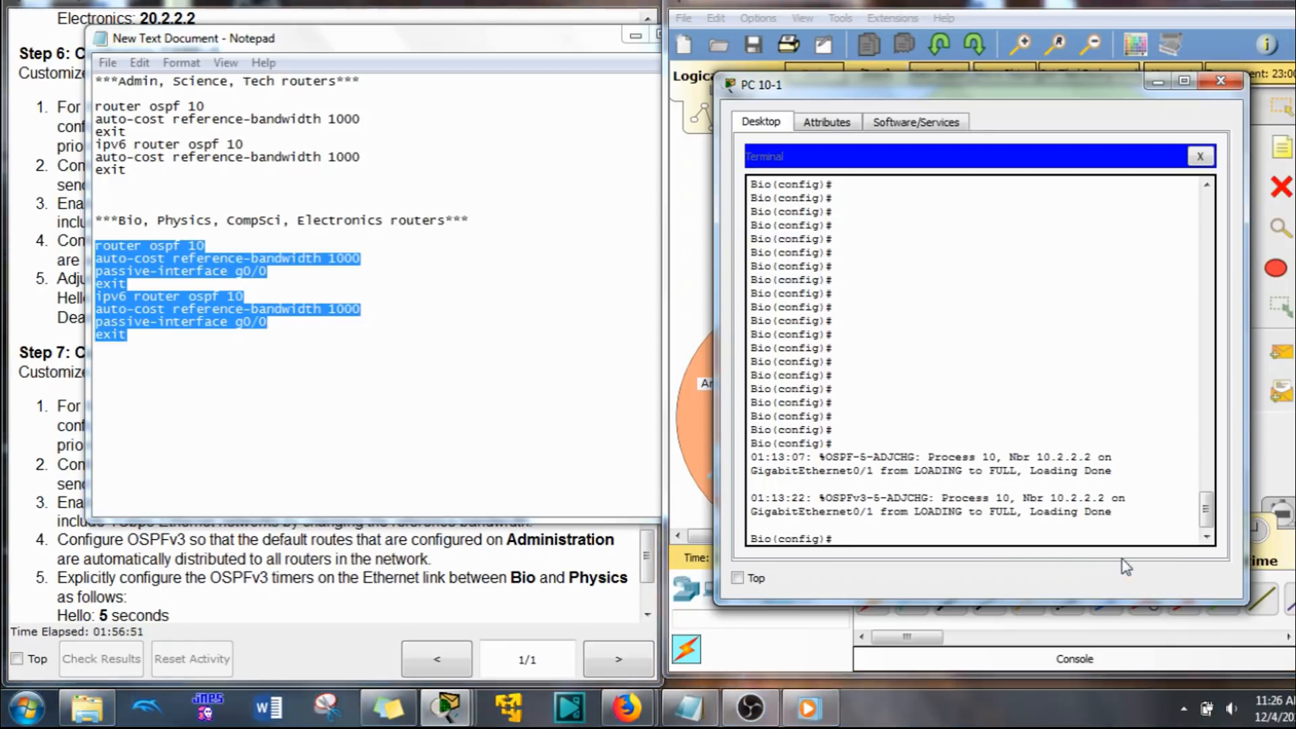
click(893, 23)
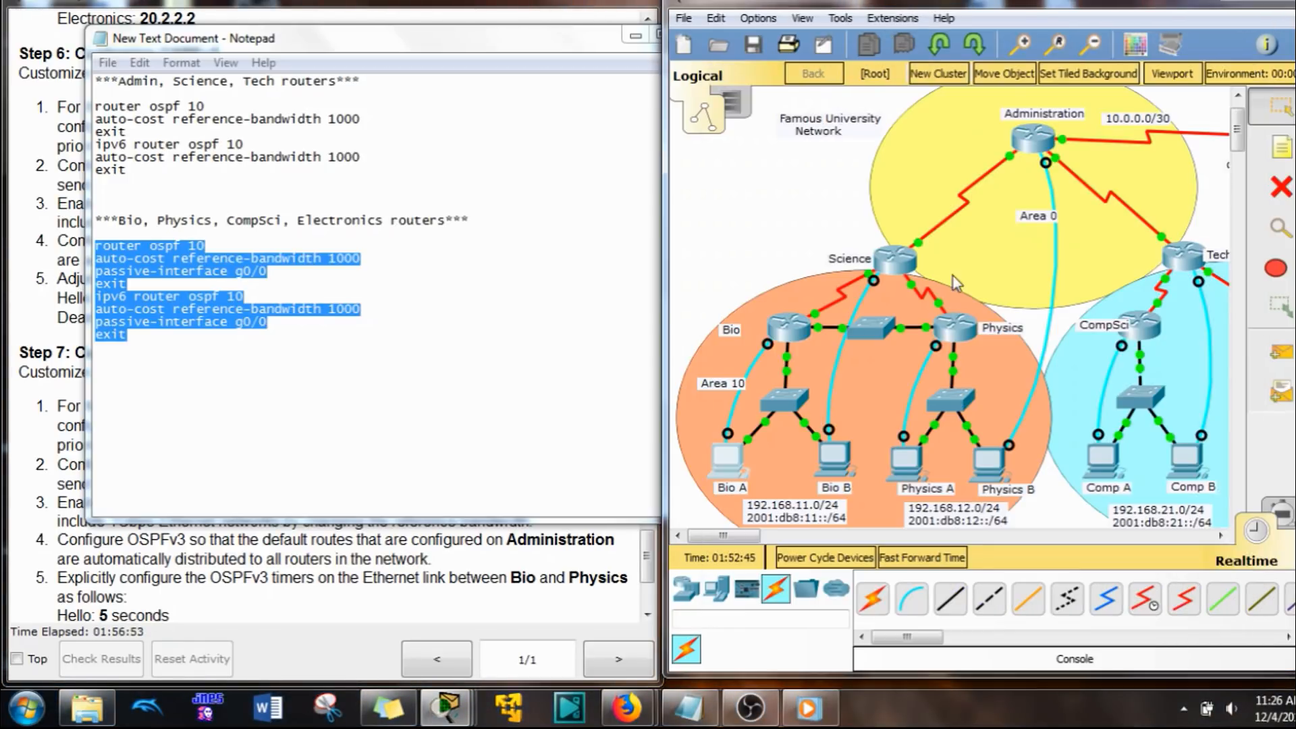
Step: Paste the copied reference-bandwidth and passive-interface g0/0 commands into the Physics router's terminal on Physics A and return to the topology
click(912, 462)
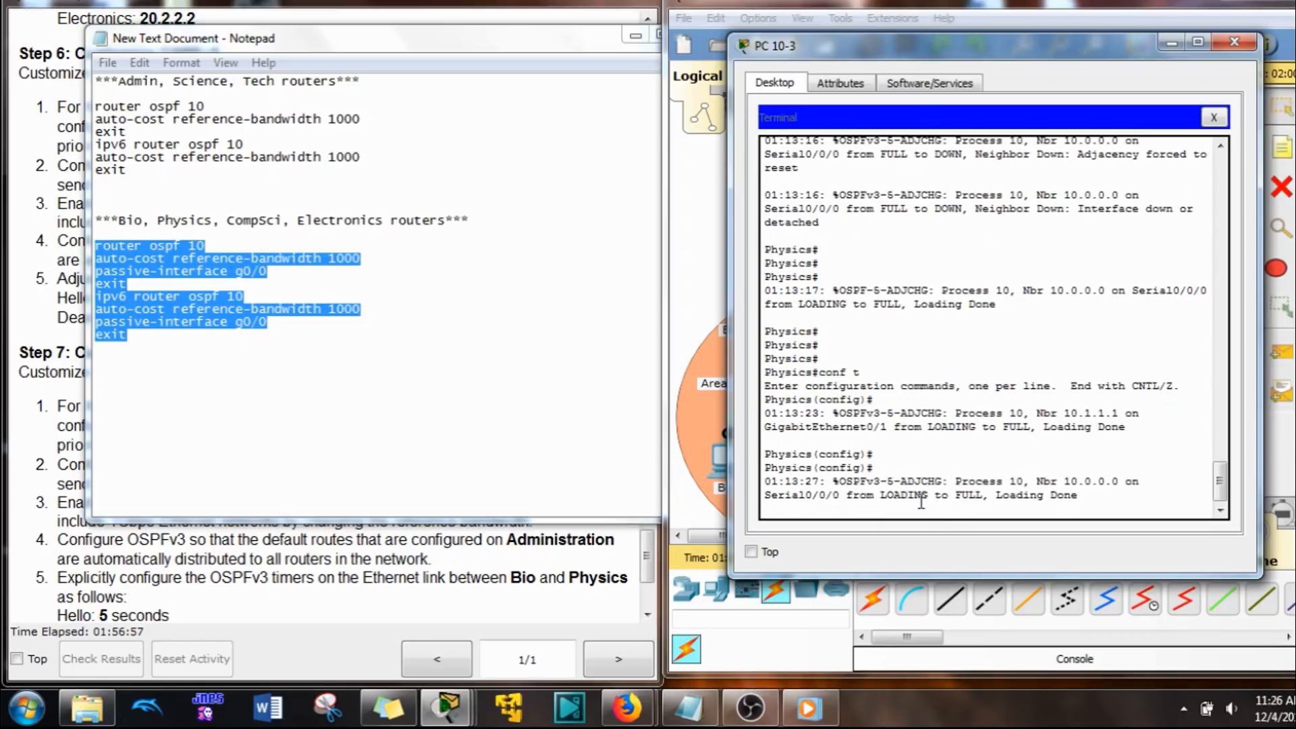
key(Return)
key(ctrl+v)
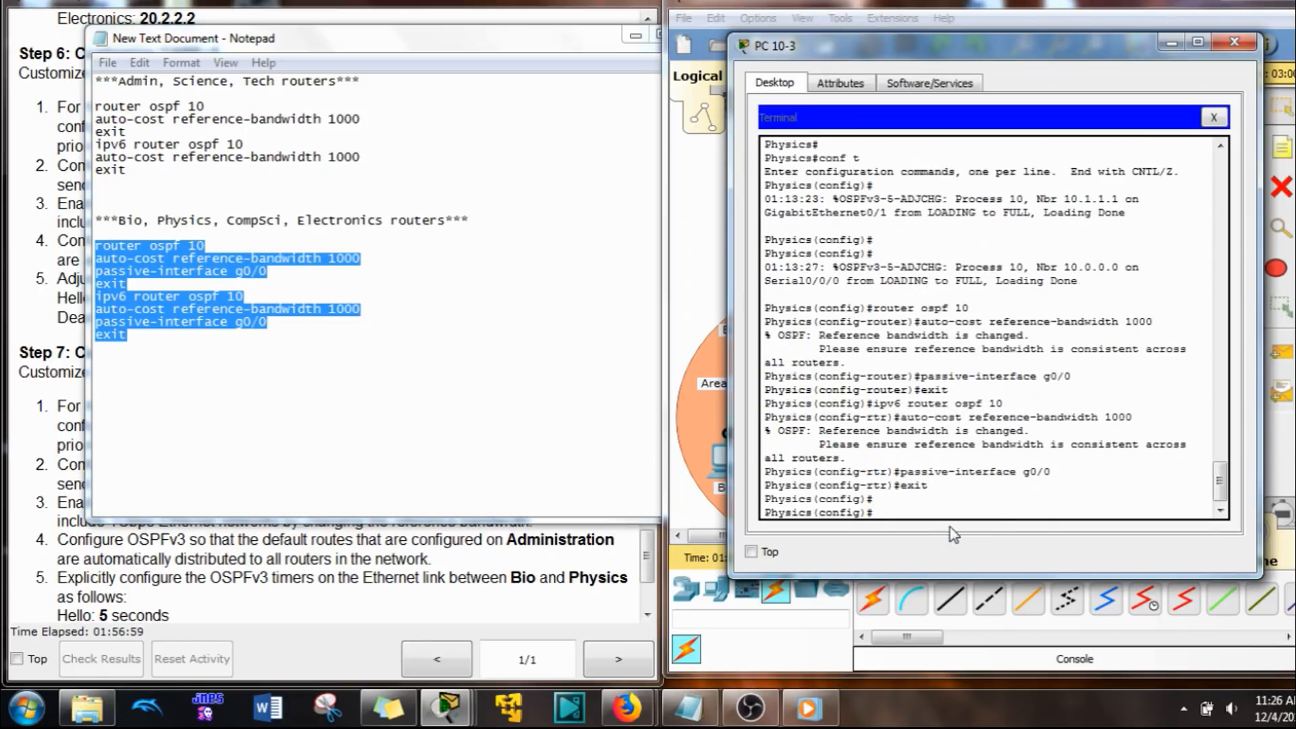
click(1235, 42)
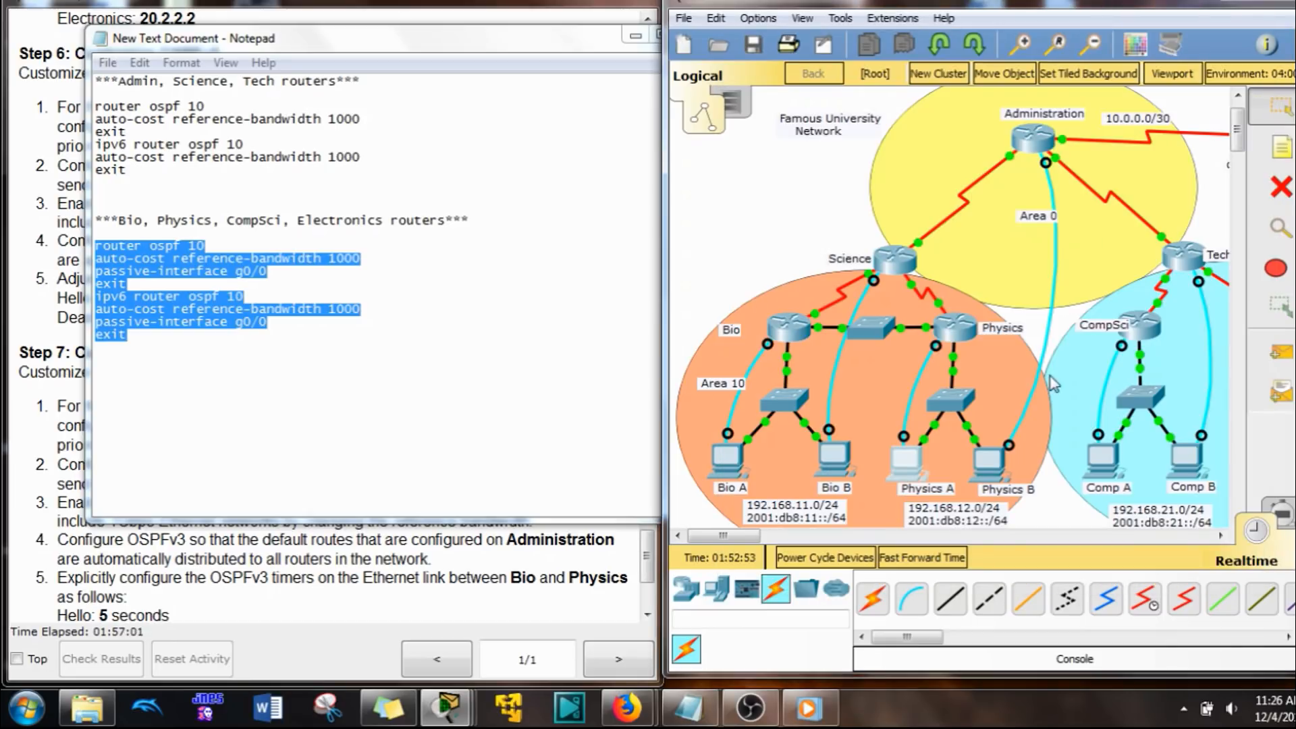
Step: Paste the copied reference-bandwidth and passive-interface g0/0 commands into the CompSci router's terminal on Comp A and return to the topology
drag(706, 537, 764, 540)
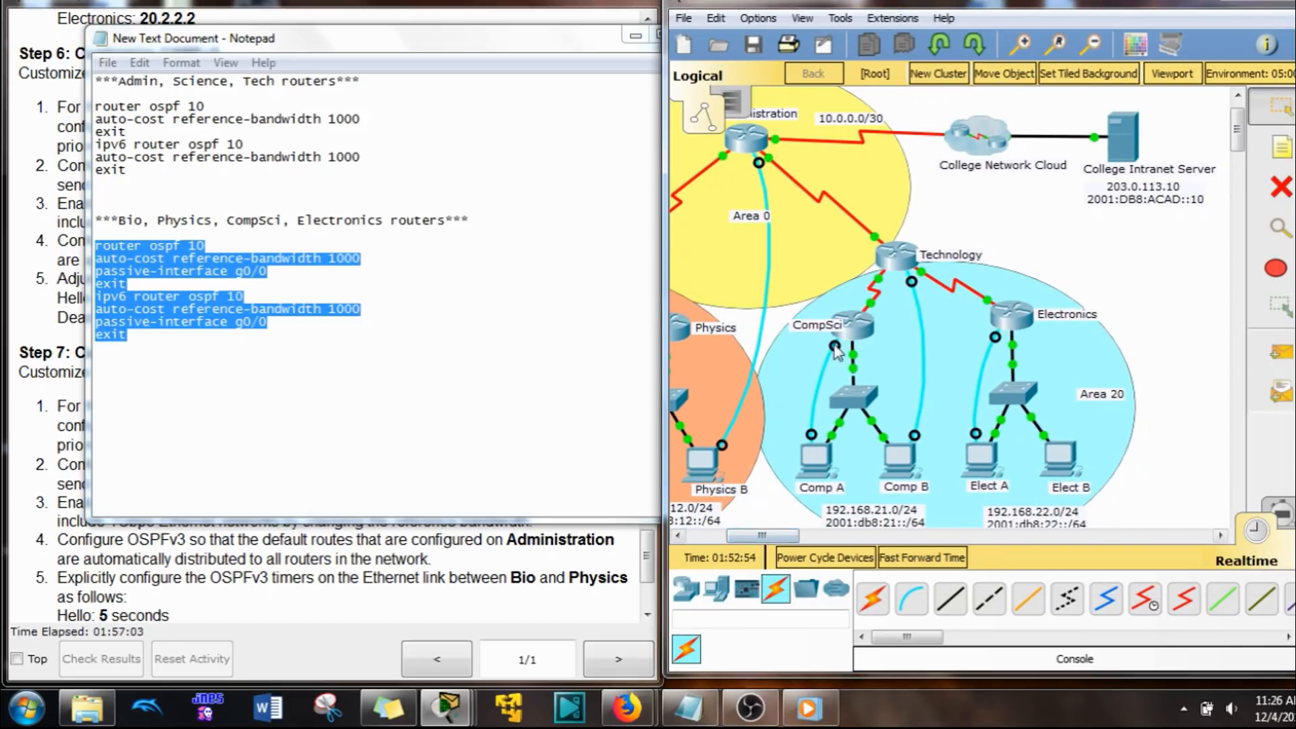
click(822, 462)
right_click(905, 411)
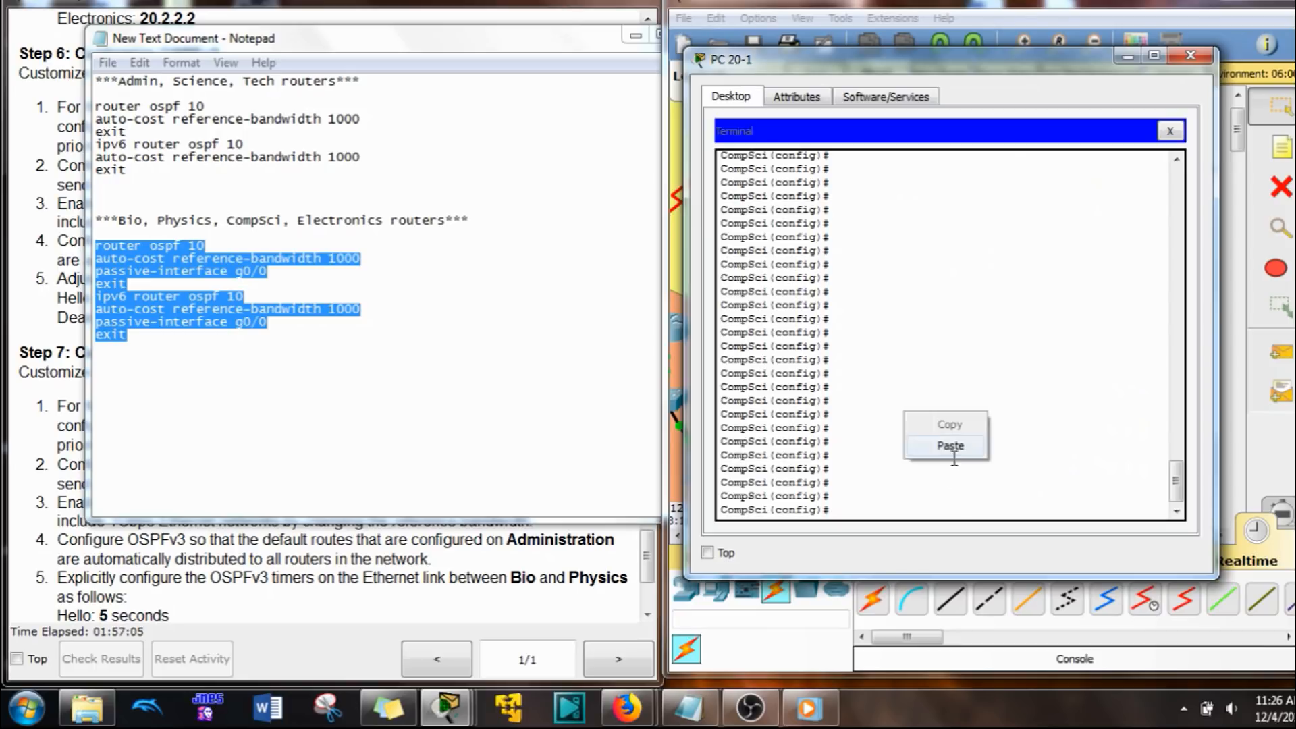
click(955, 447)
click(1031, 6)
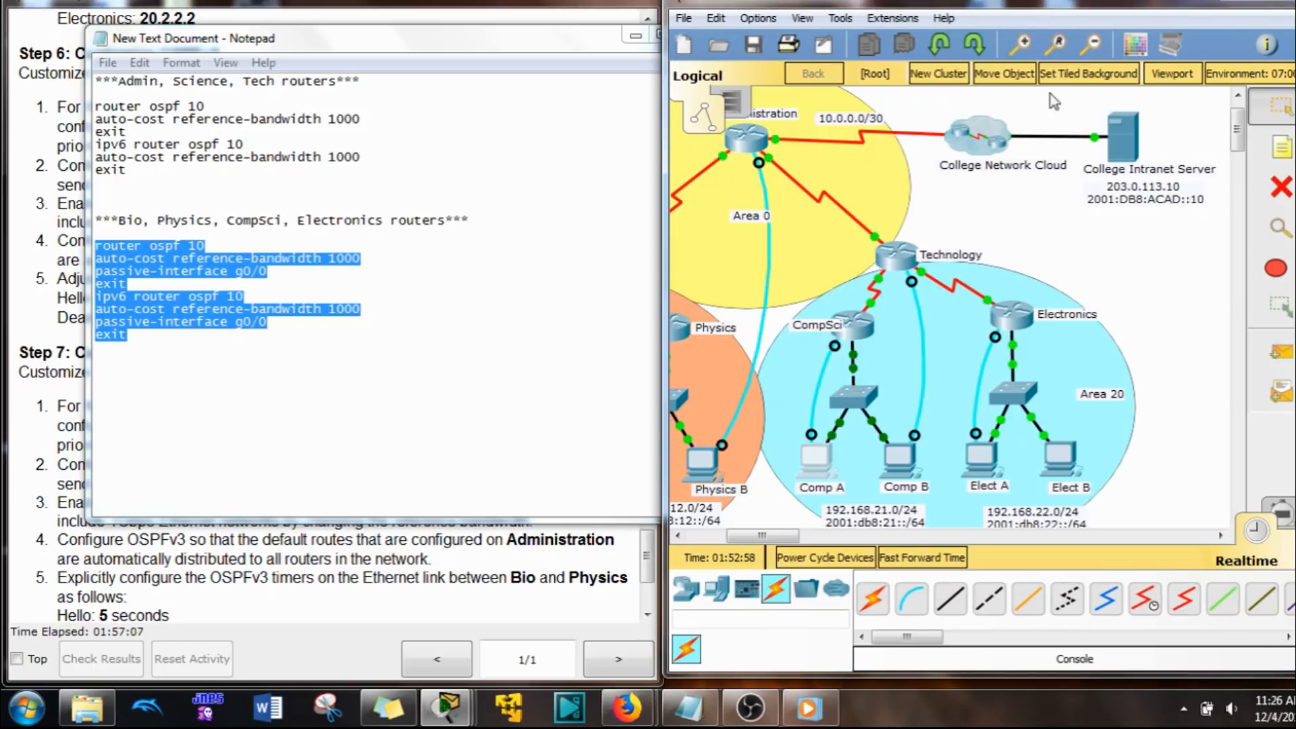
Step: Paste the copied reference-bandwidth and passive-interface g0/0 commands into the Electronics router's terminal on Elect A
click(987, 464)
right_click(977, 442)
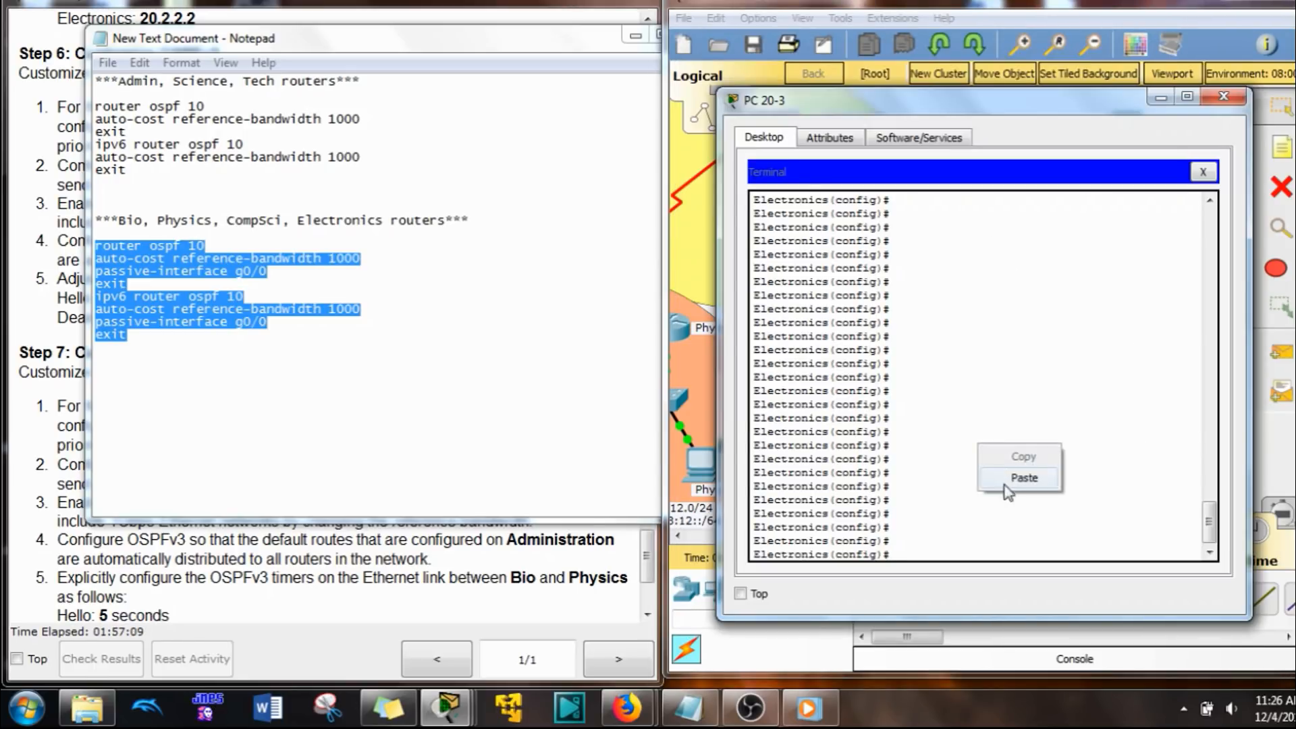
click(1021, 480)
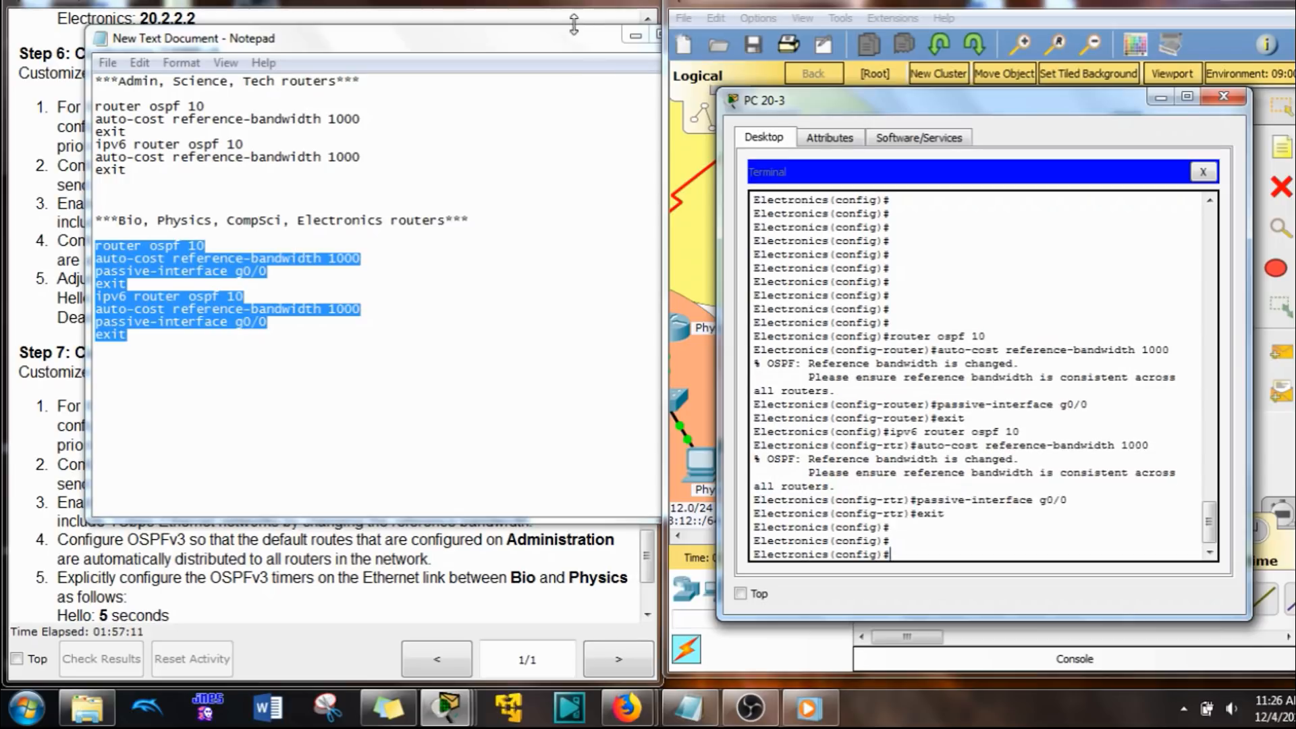
Step: Minimize Notepad and review the remaining OSPFv2 and OSPFv3 customization tasks in the Step 6 and Step 7 instructions
click(554, 34)
click(634, 35)
scroll(540, 351, down, 3)
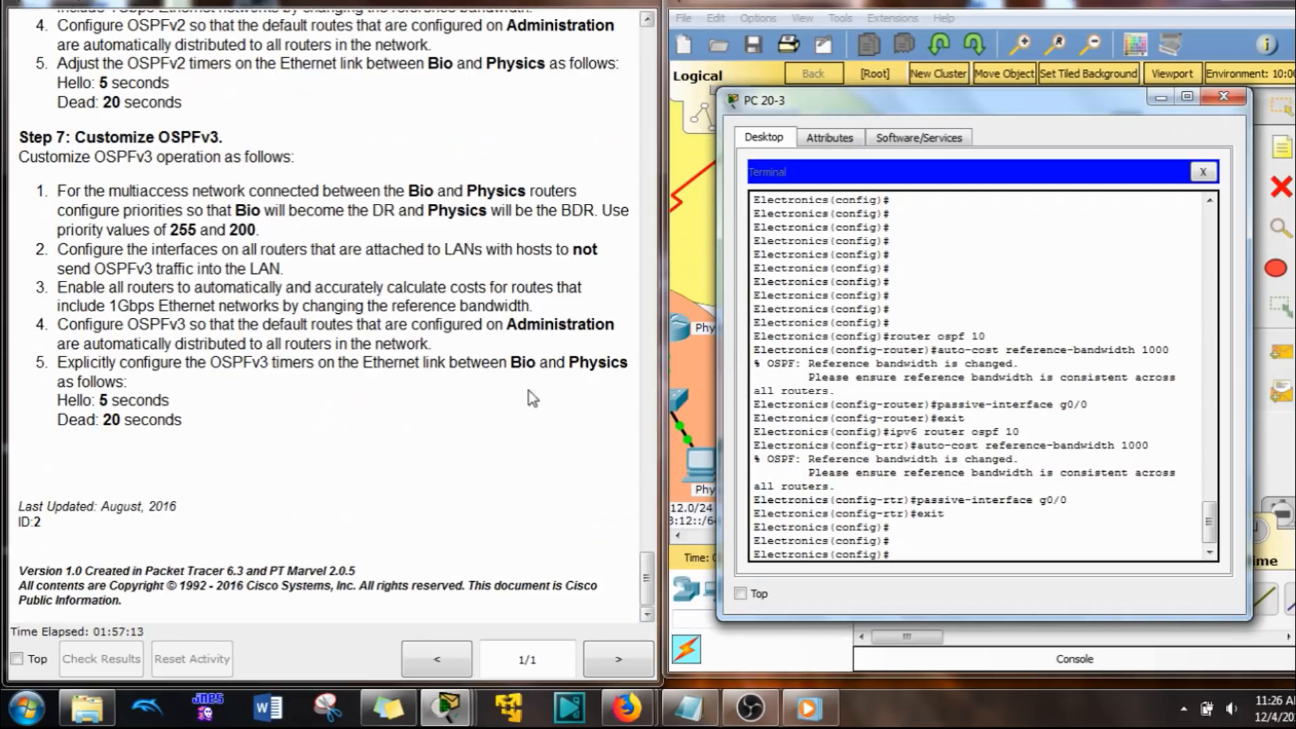
scroll(459, 318, up, 3)
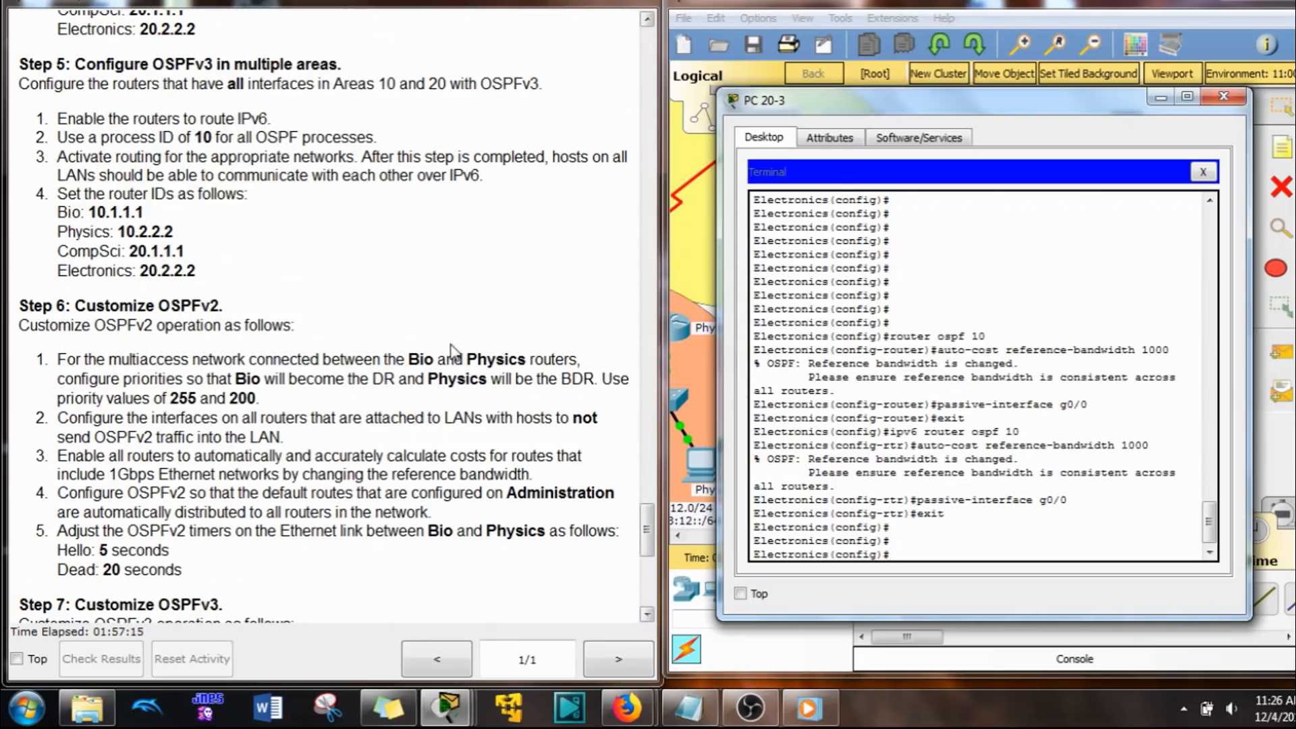